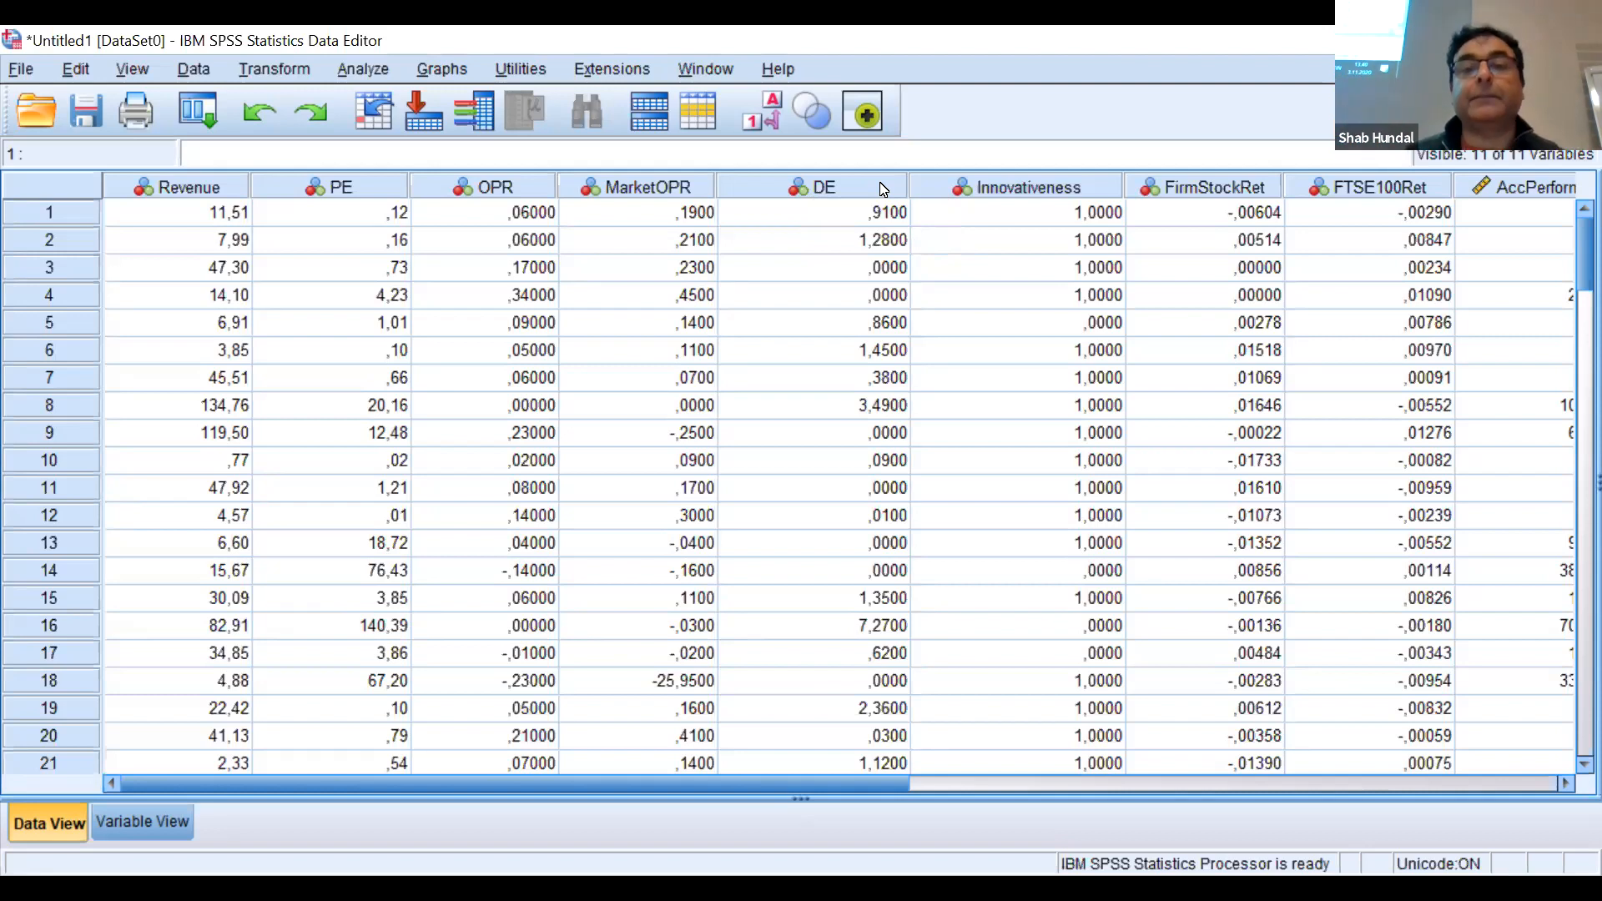
Examine the Innovativeness and FirmStockRet columns and look across the rest of the dataset's variables
{"action": "left_click", "coordinate": [1027, 215]}
{"action": "left_click", "coordinate": [1033, 239]}
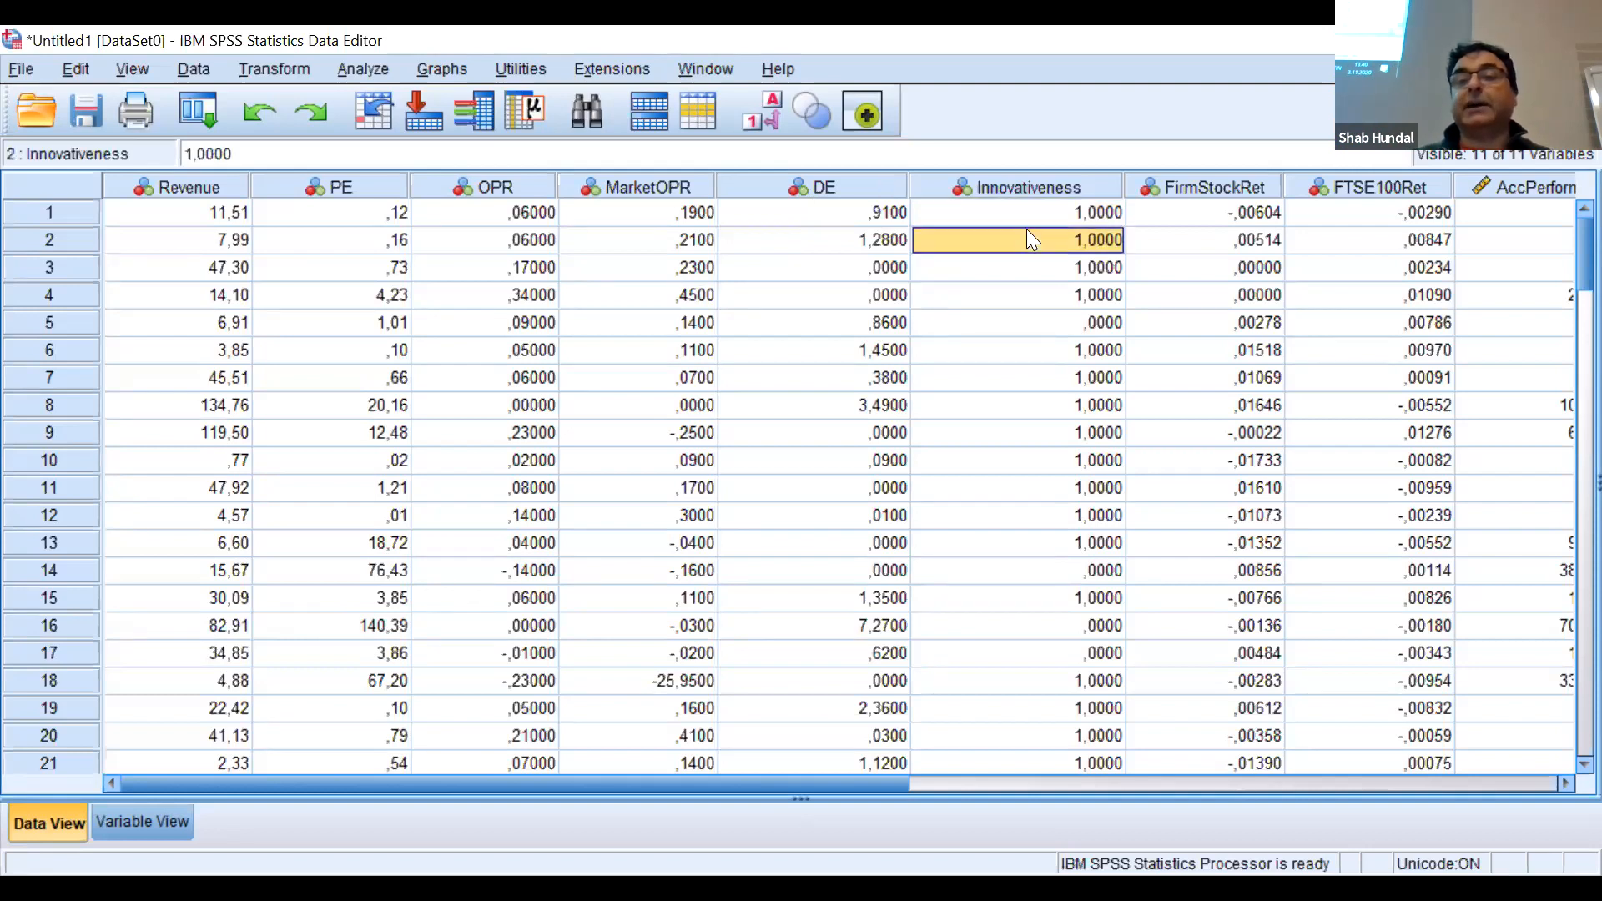
{"action": "left_click", "coordinate": [1024, 261]}
{"action": "left_click", "coordinate": [1024, 321]}
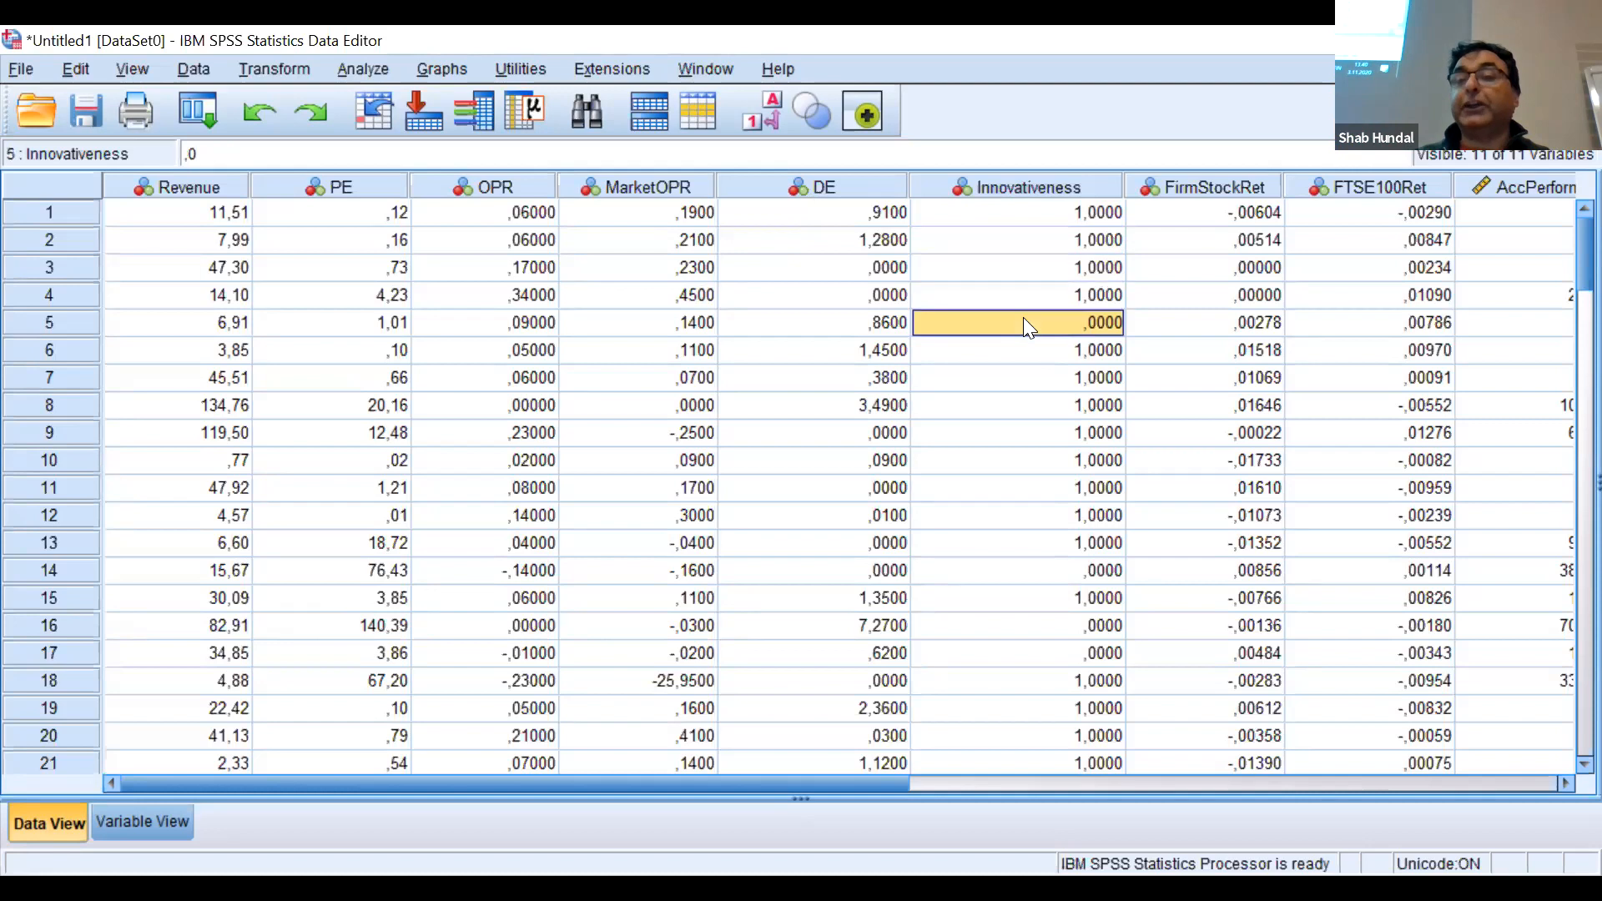
{"action": "left_click", "coordinate": [979, 784]}
{"action": "left_click", "coordinate": [738, 783]}
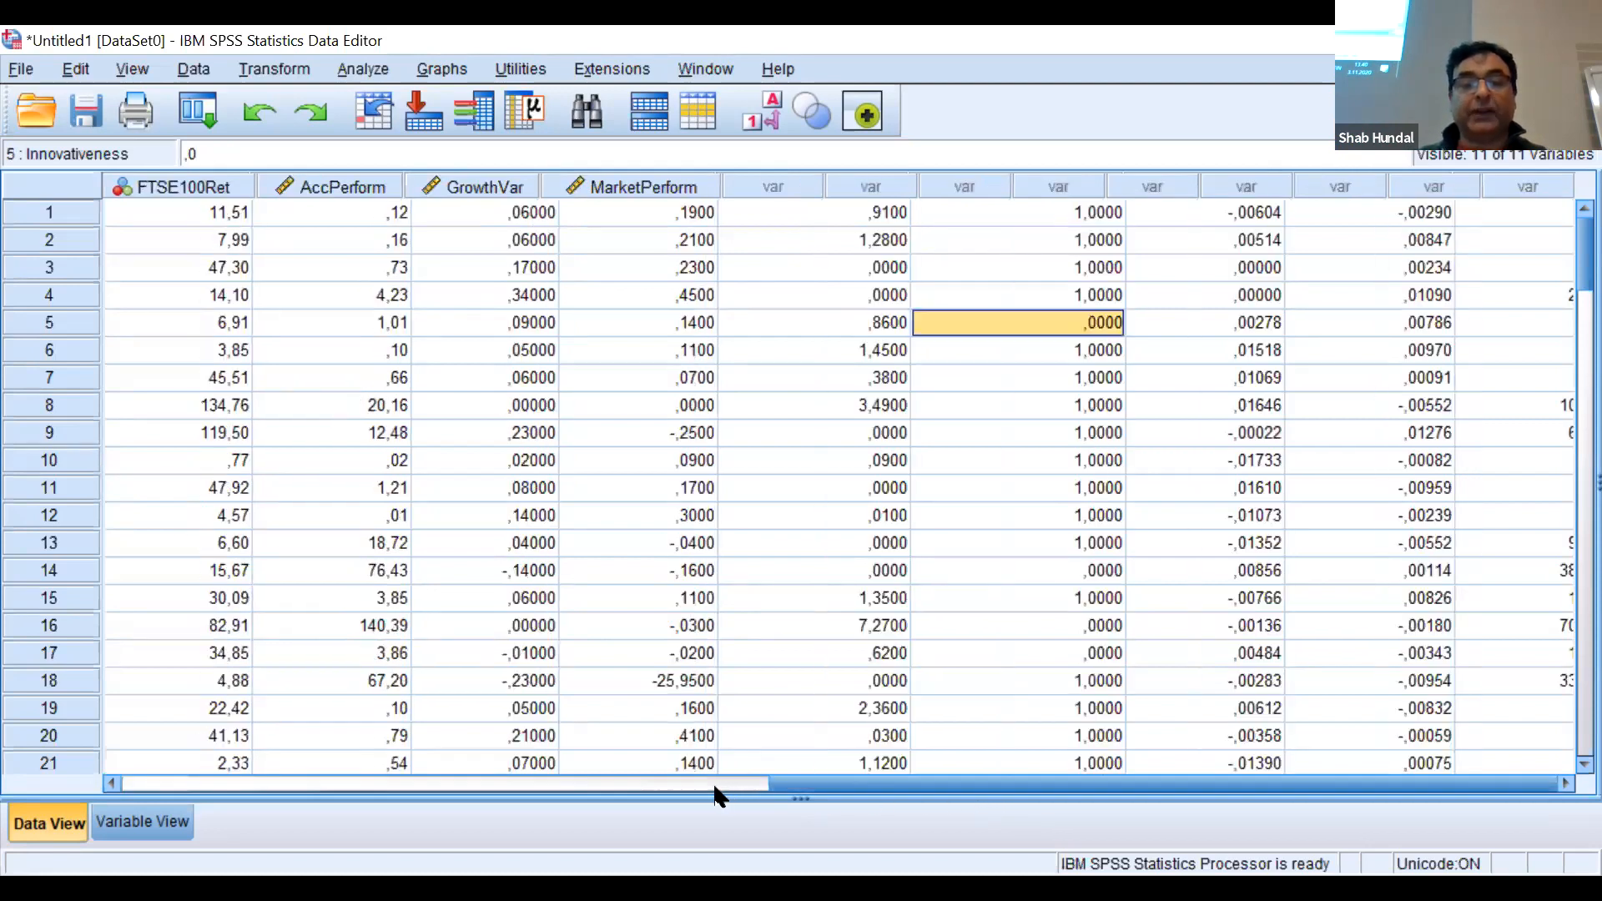
{"action": "left_click", "coordinate": [931, 778]}
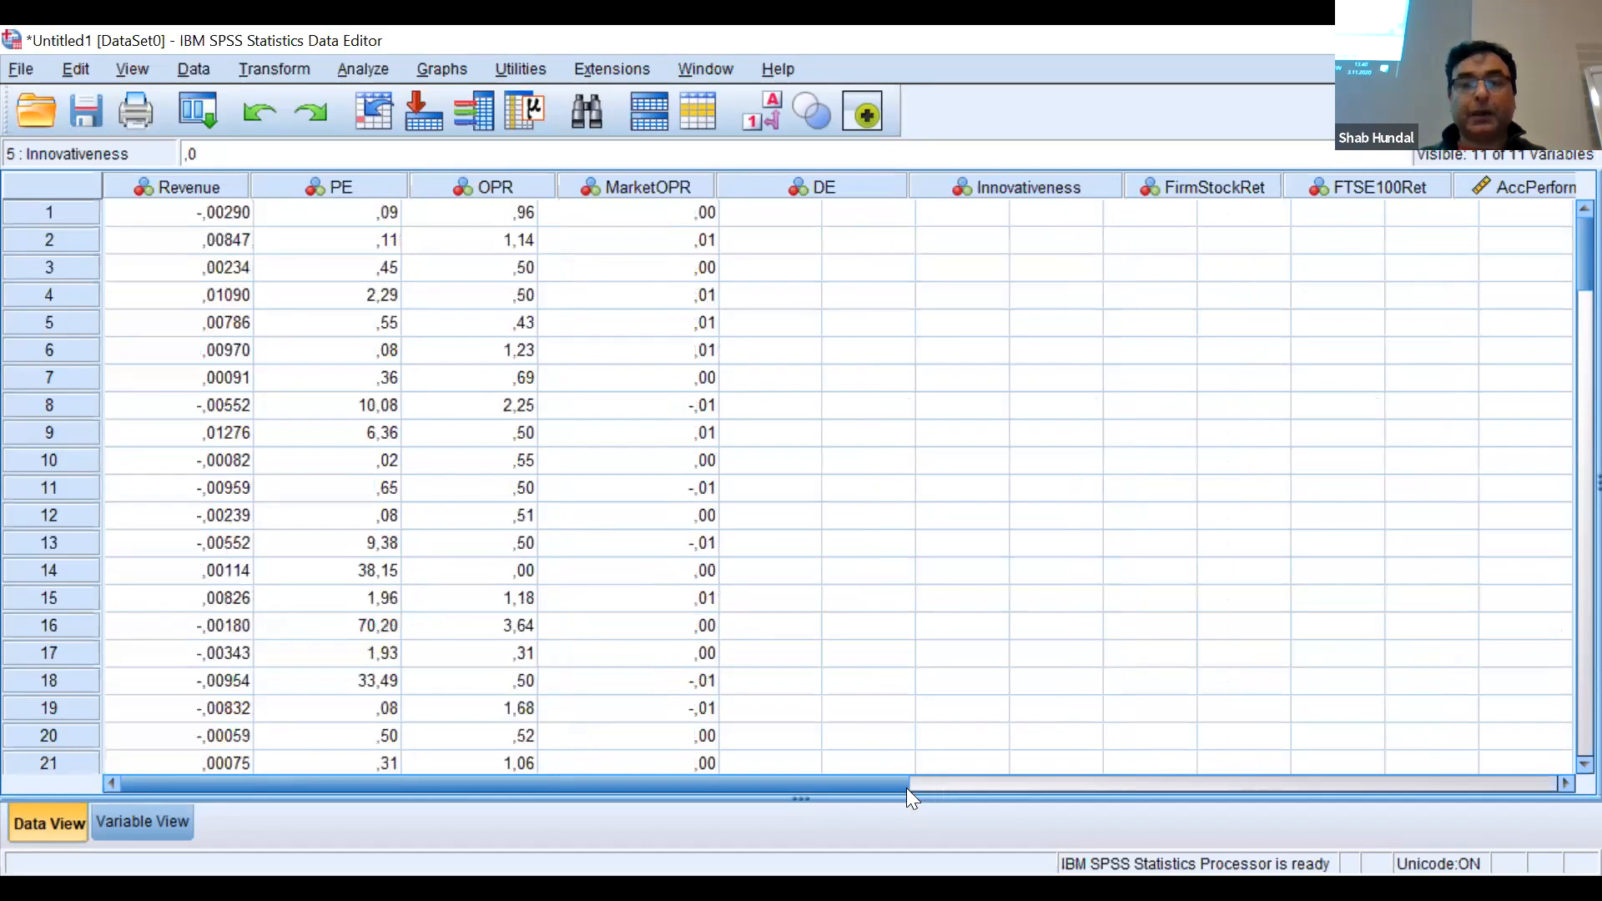
{"action": "left_click", "coordinate": [657, 784]}
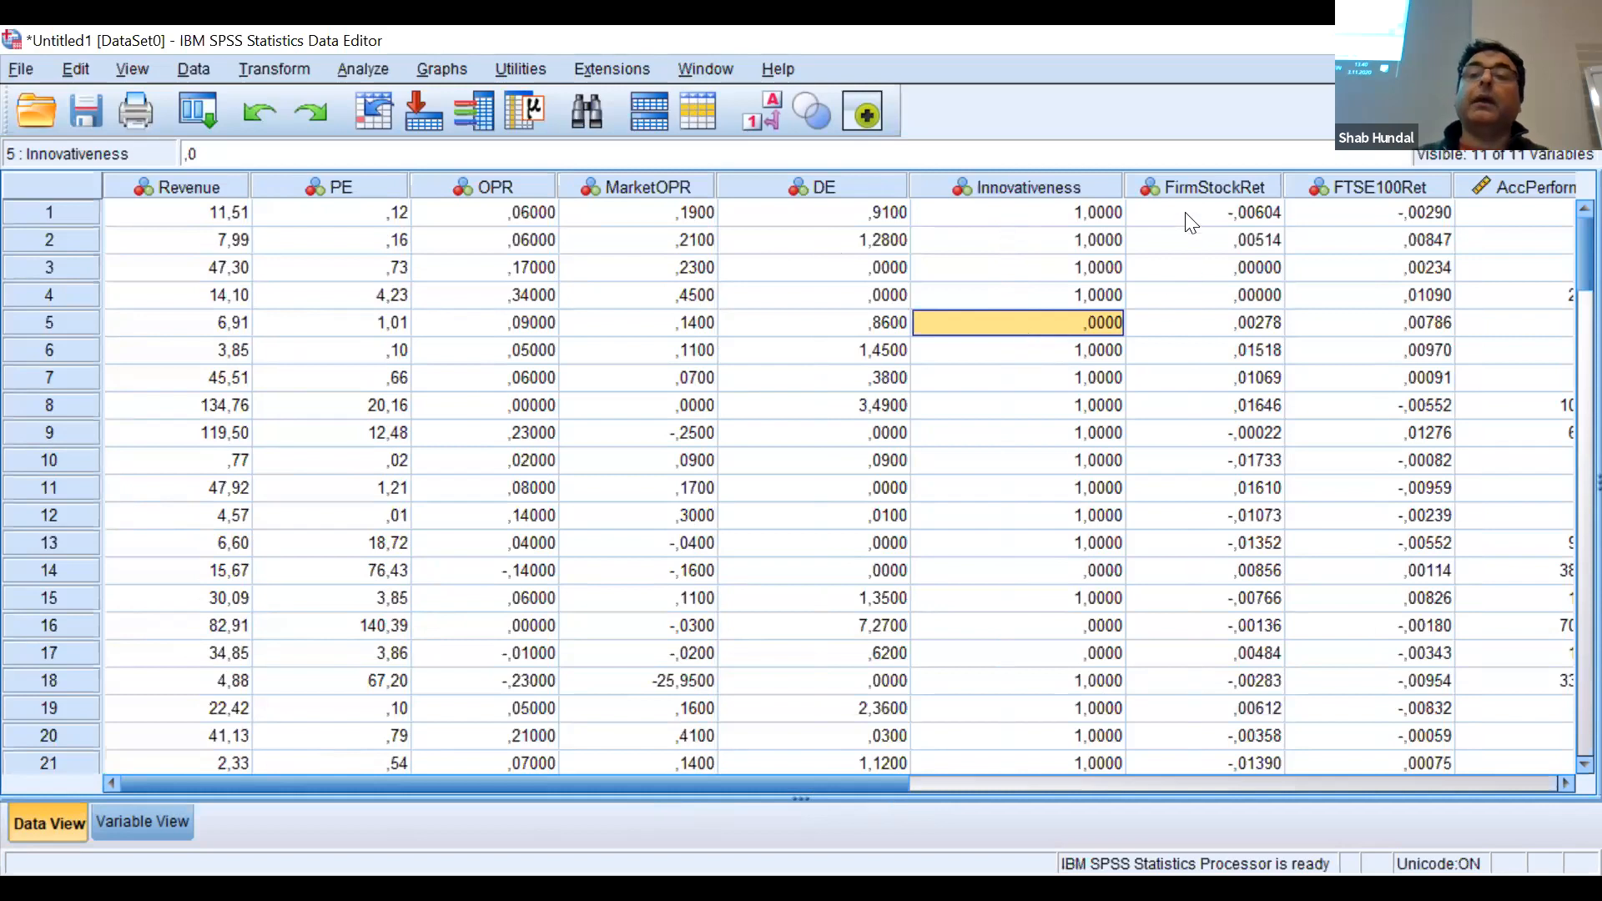
{"action": "left_click", "coordinate": [1183, 189]}
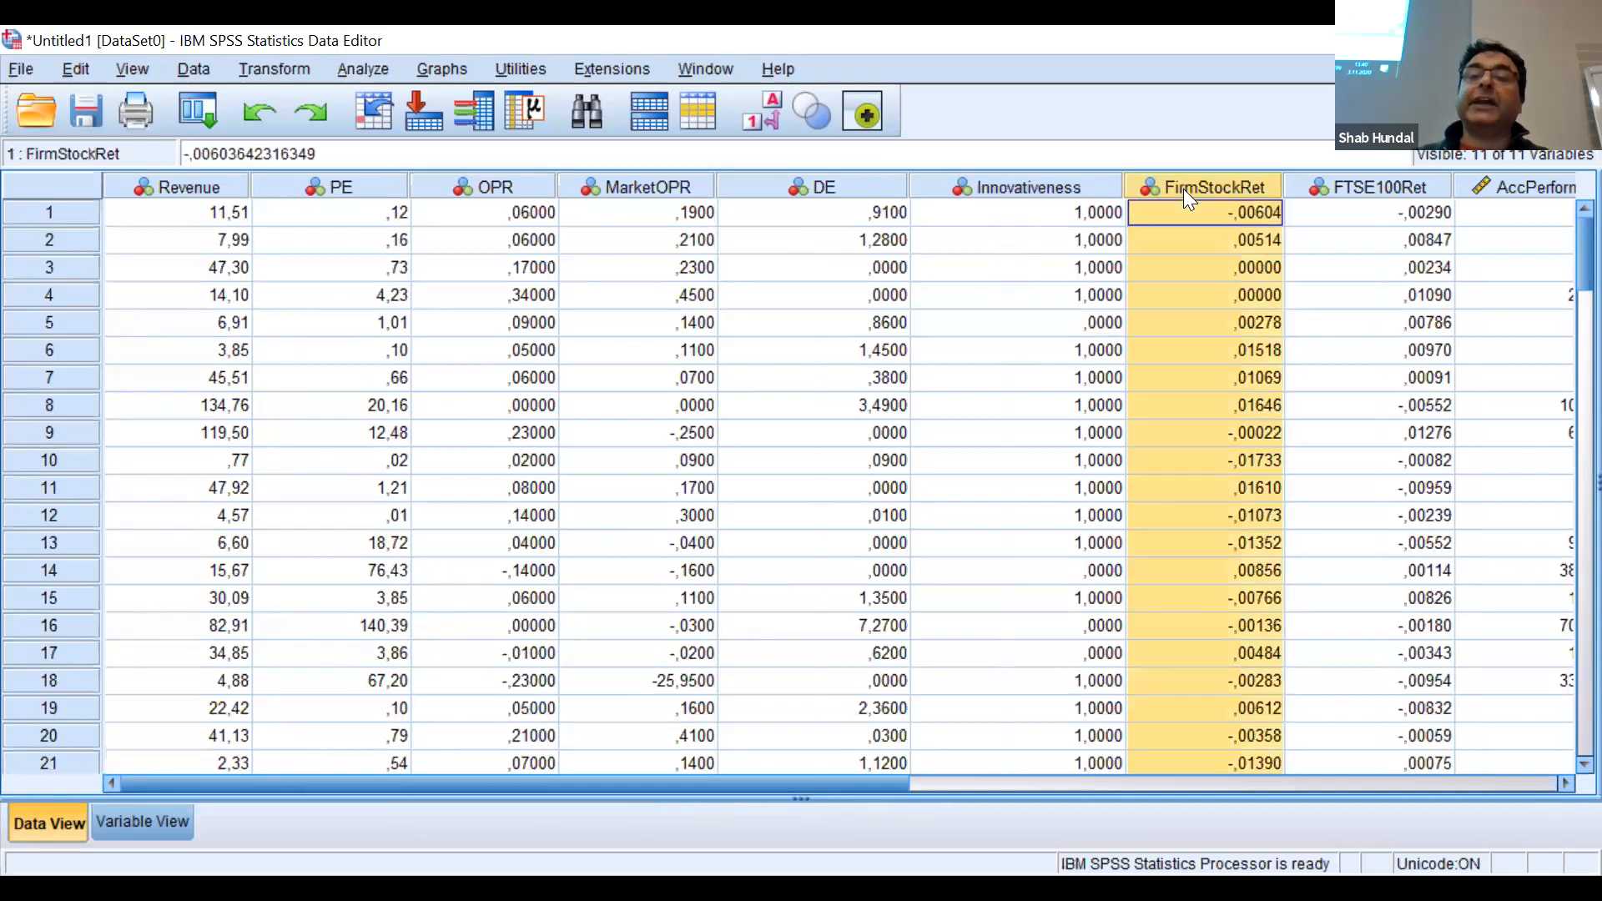
{"action": "left_click", "coordinate": [1013, 187]}
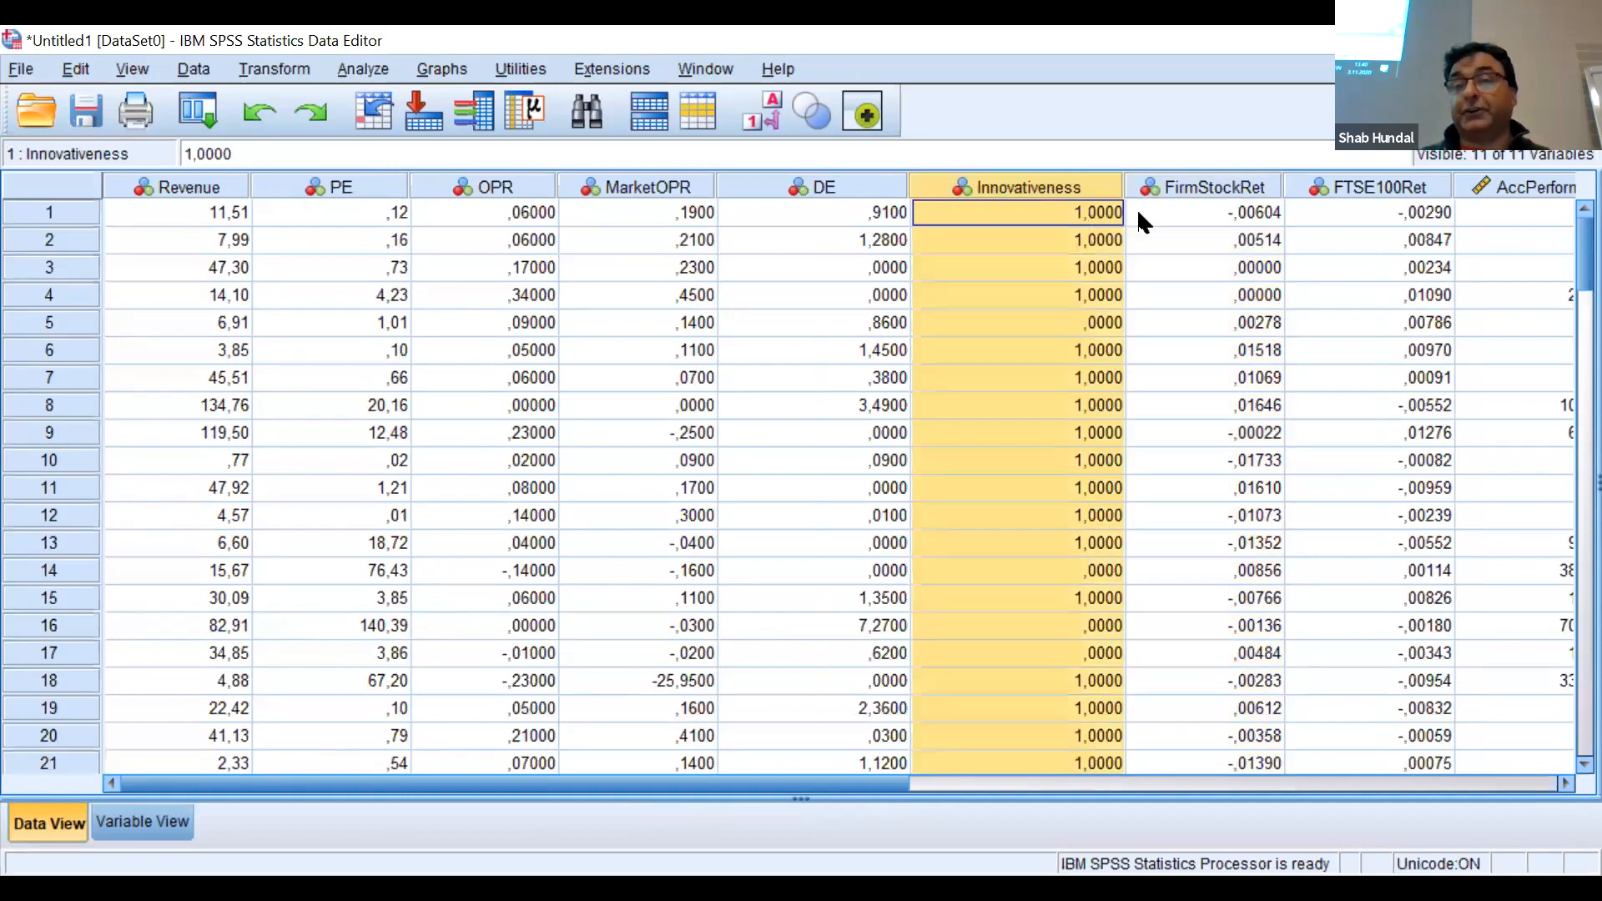
{"action": "left_click", "coordinate": [1152, 193]}
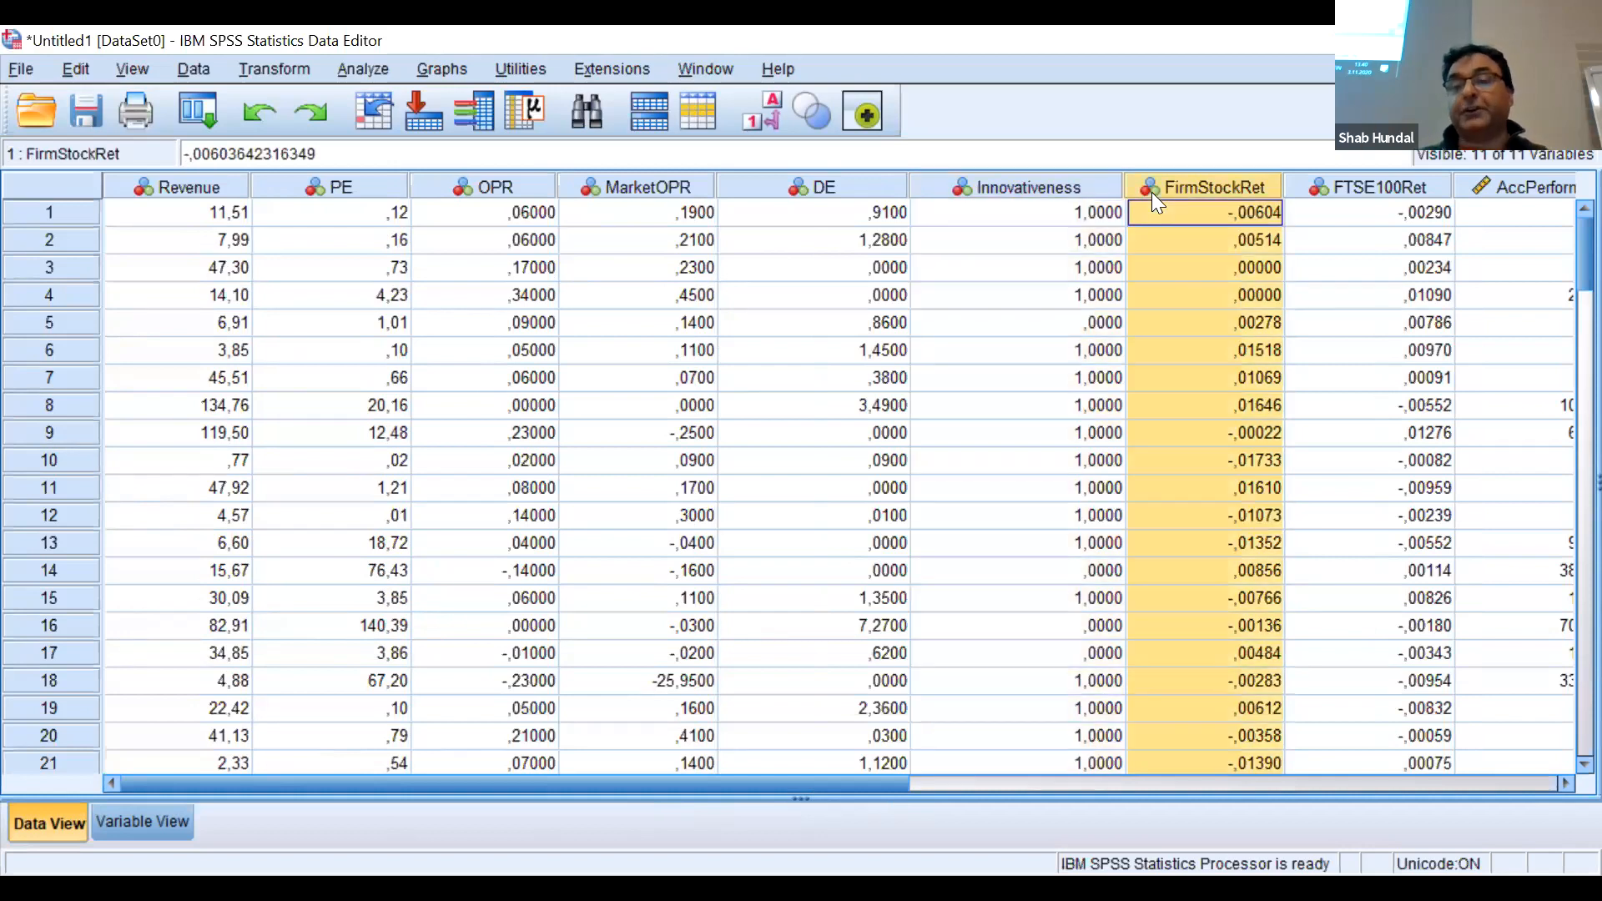
Delete the AccPerform, GrowthVar and MarketPerform variables from the dataset
{"action": "left_click", "coordinate": [1564, 783]}
{"action": "left_click", "coordinate": [1563, 783]}
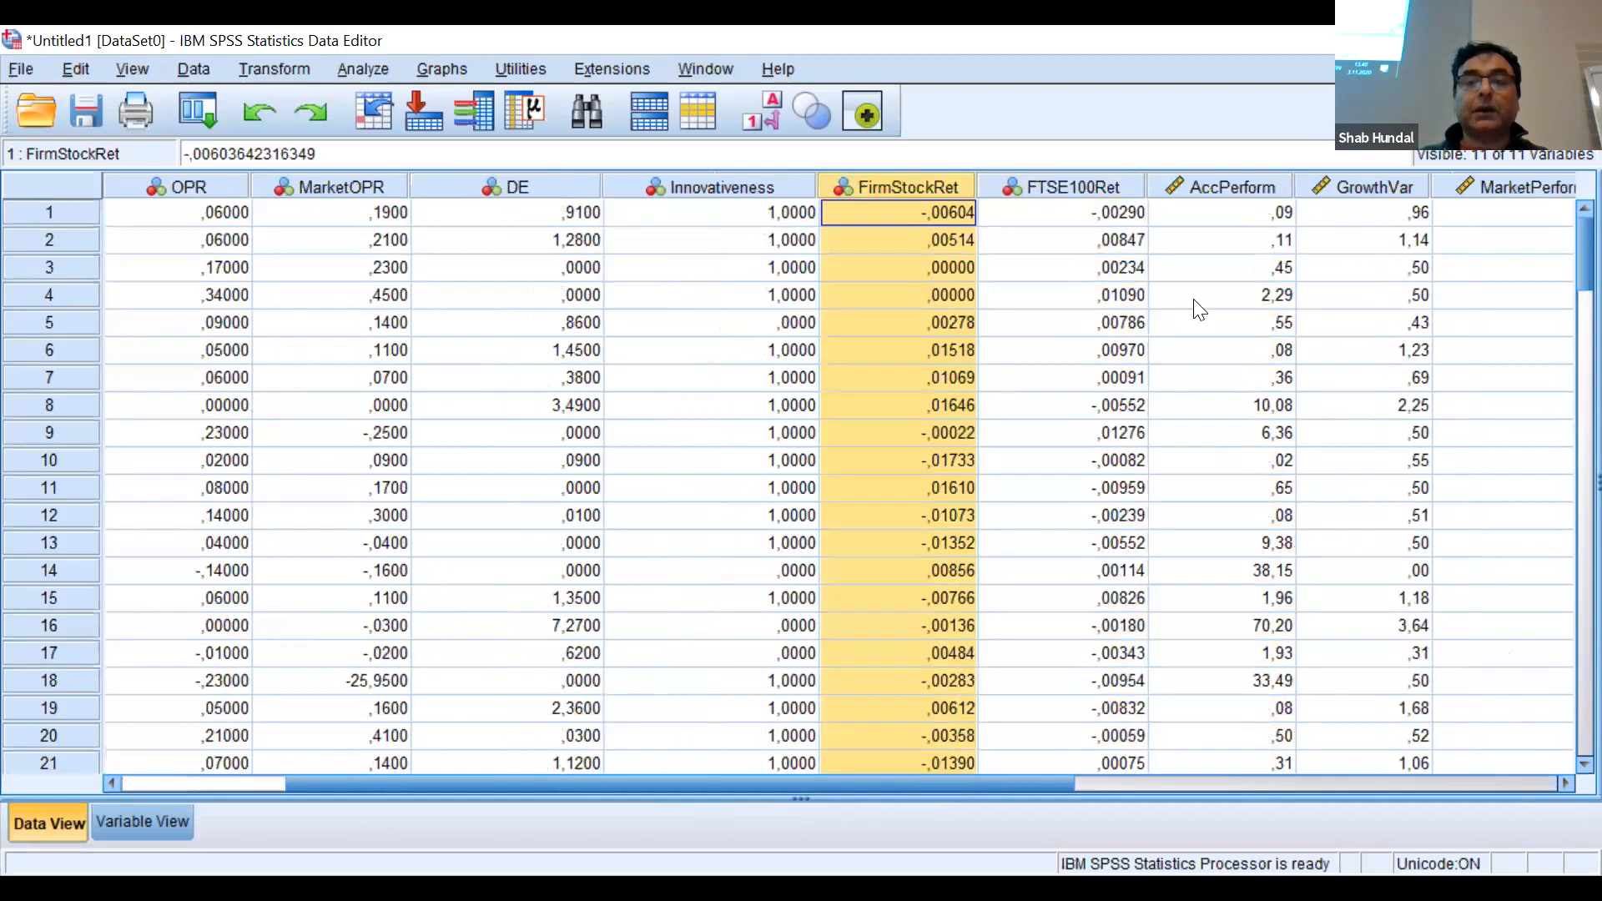
{"action": "left_click", "coordinate": [1233, 190]}
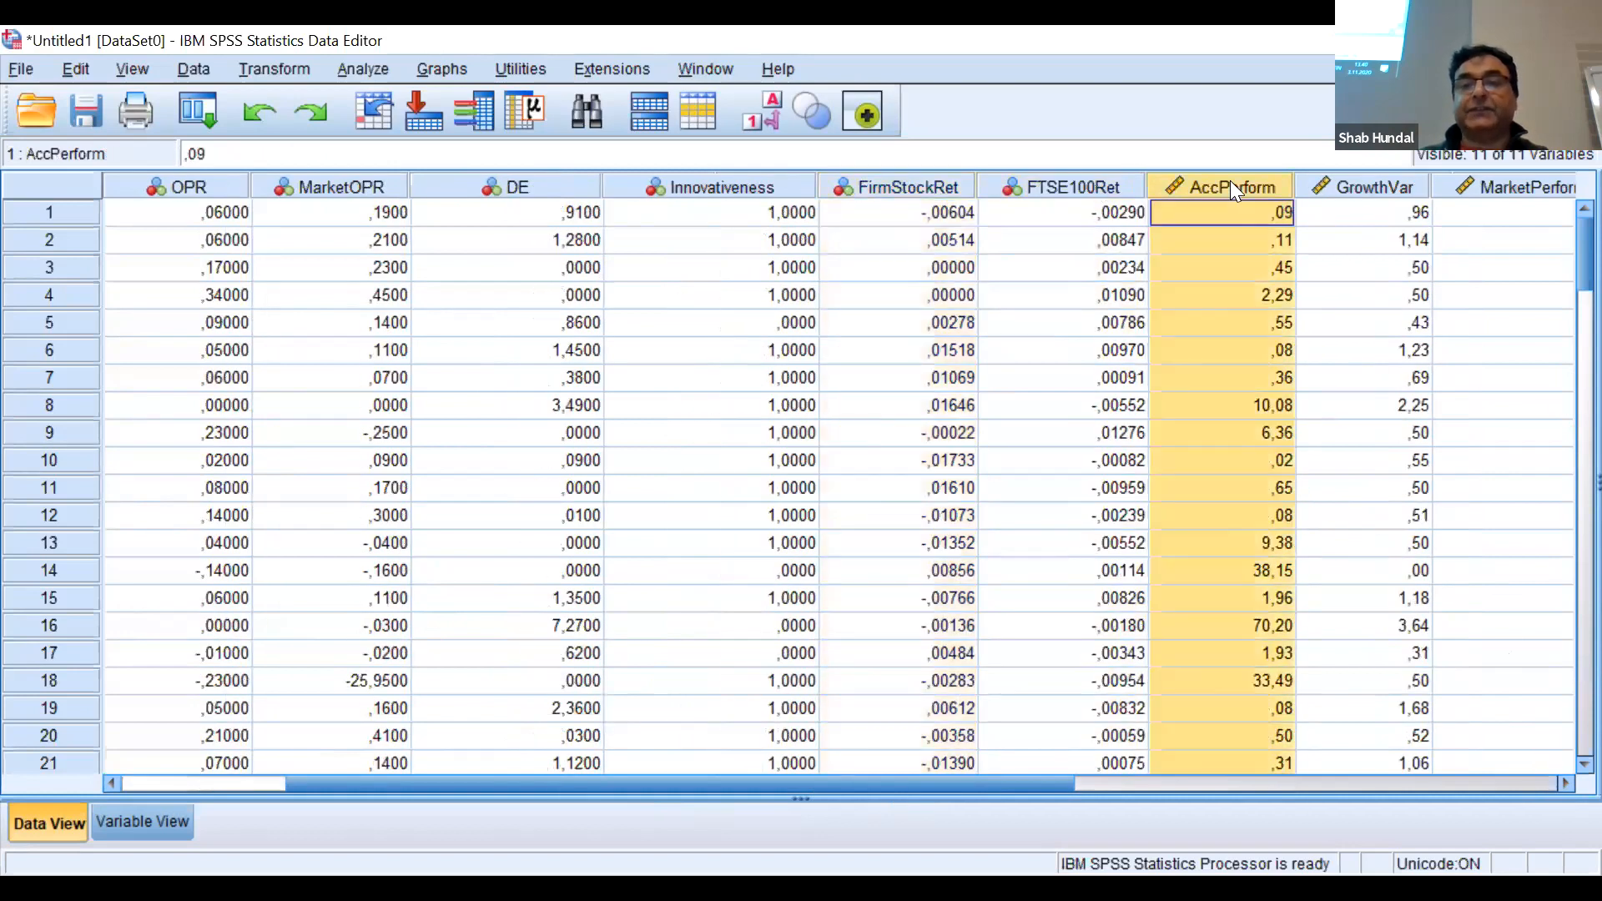
{"action": "key", "text": "shift+Right"}
{"action": "key", "text": "shift+Right"}
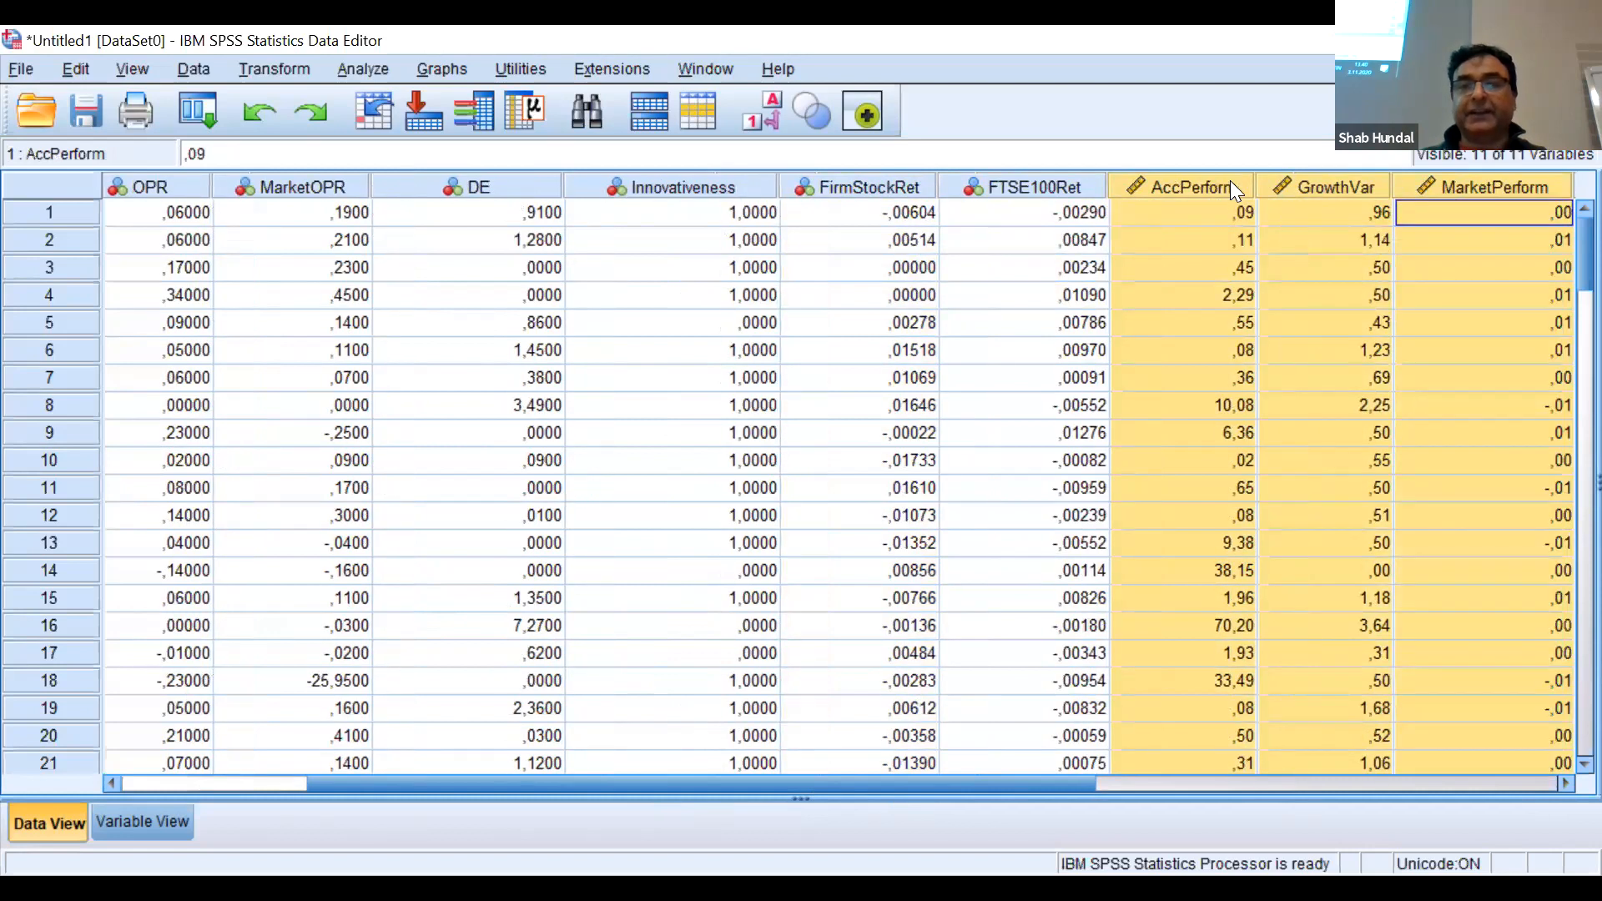
{"action": "right_click", "coordinate": [1230, 197]}
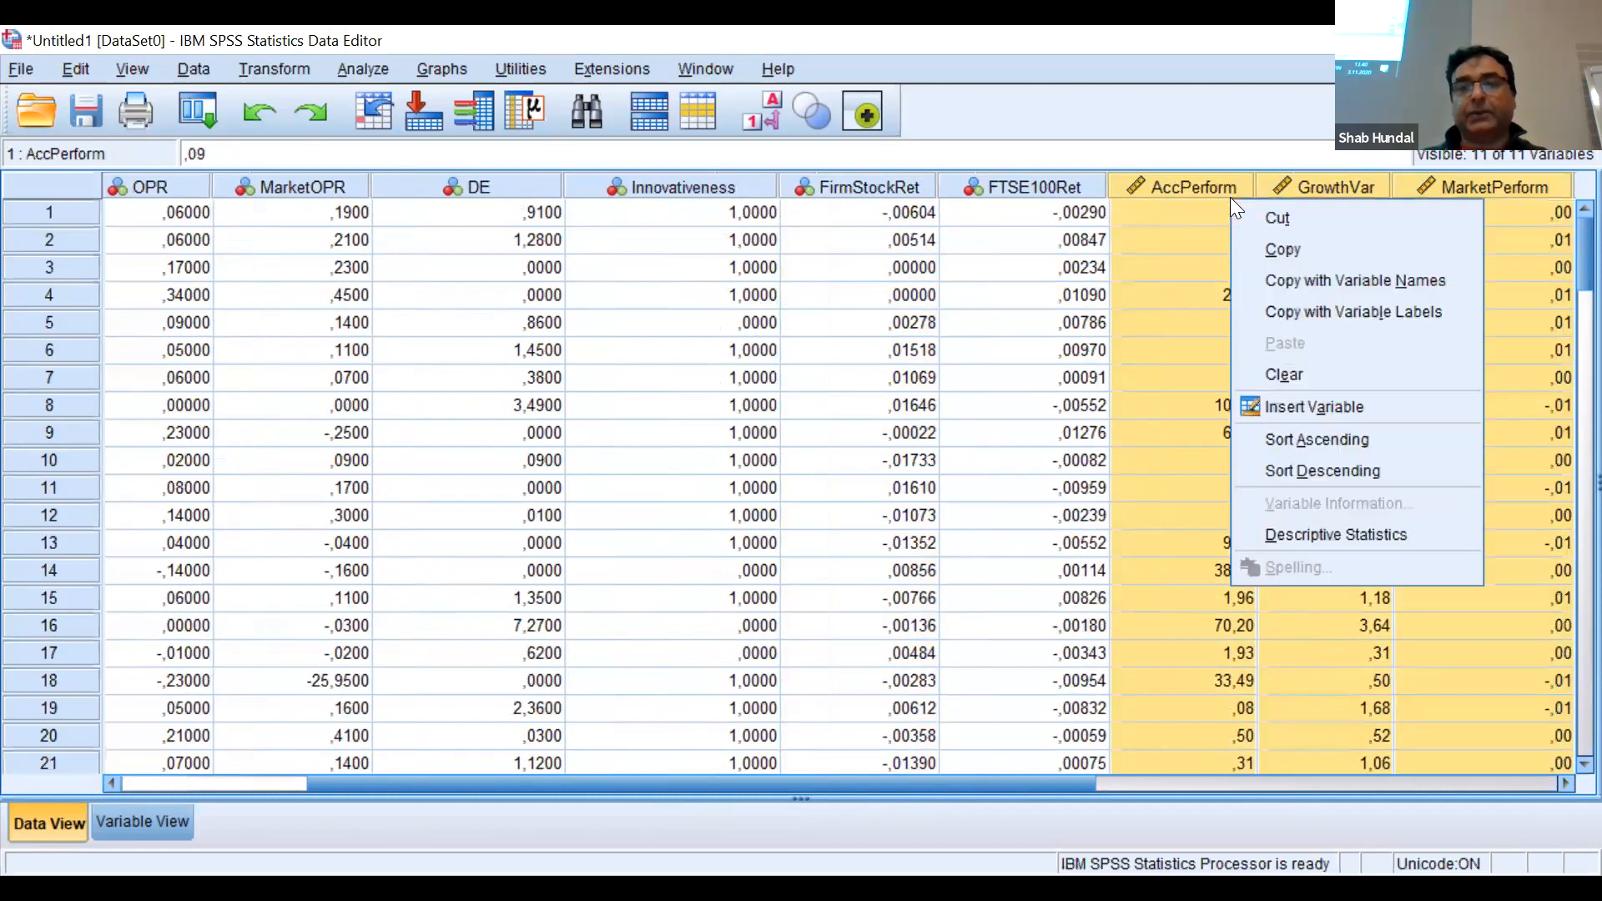
{"action": "left_click", "coordinate": [1336, 374]}
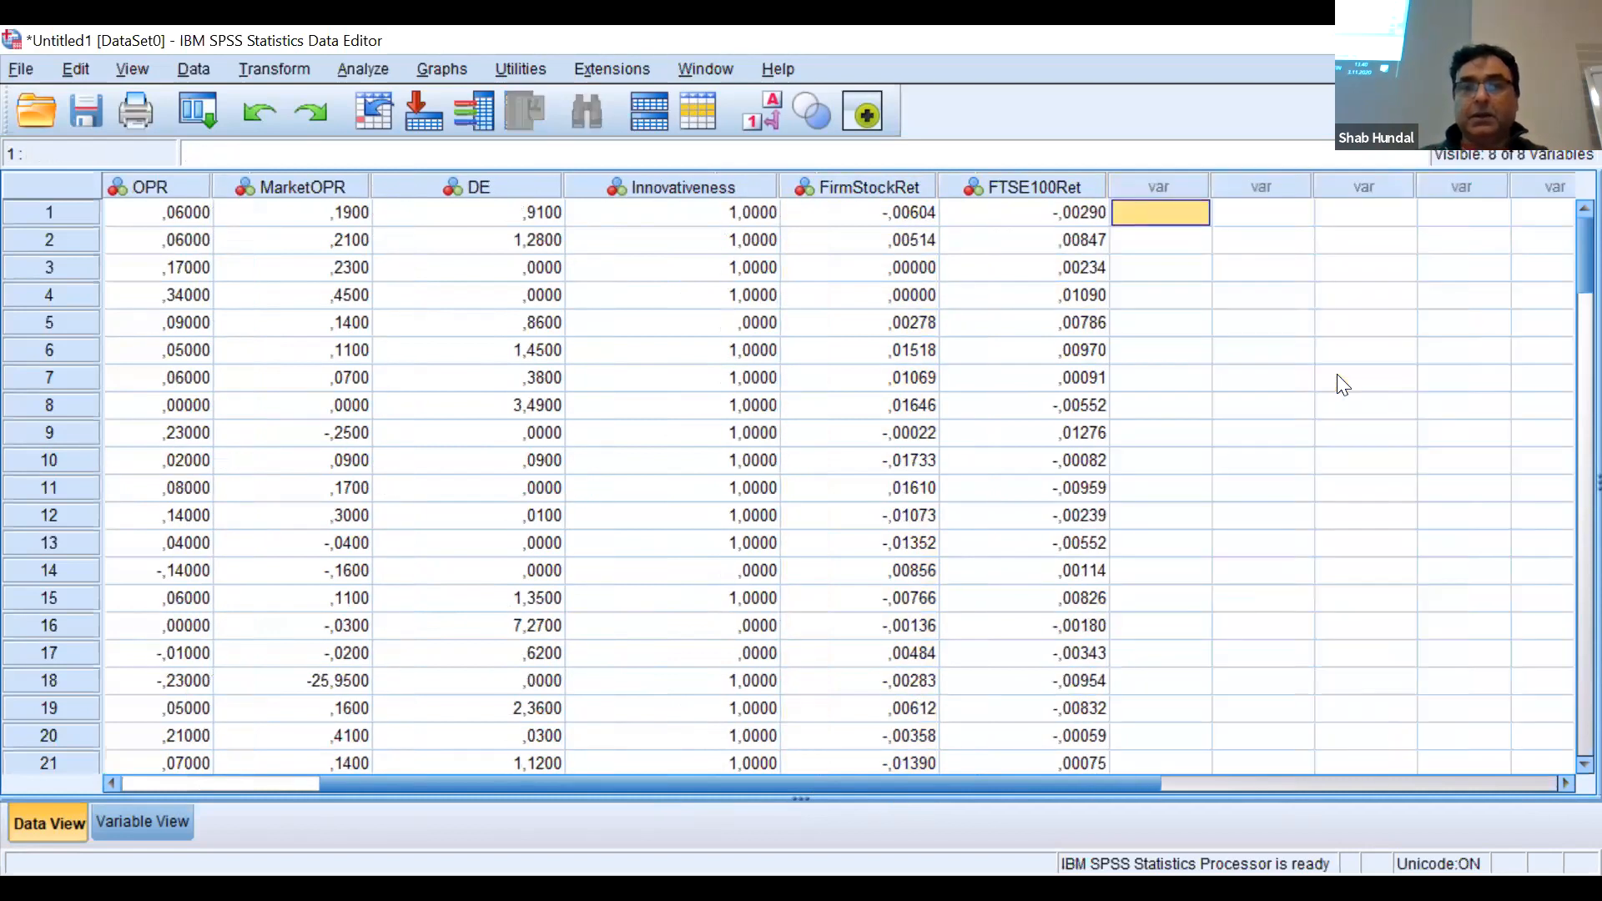
Compare the FirmStockRet and FTSE100Ret columns and look over the variable definitions
{"action": "left_click", "coordinate": [889, 185]}
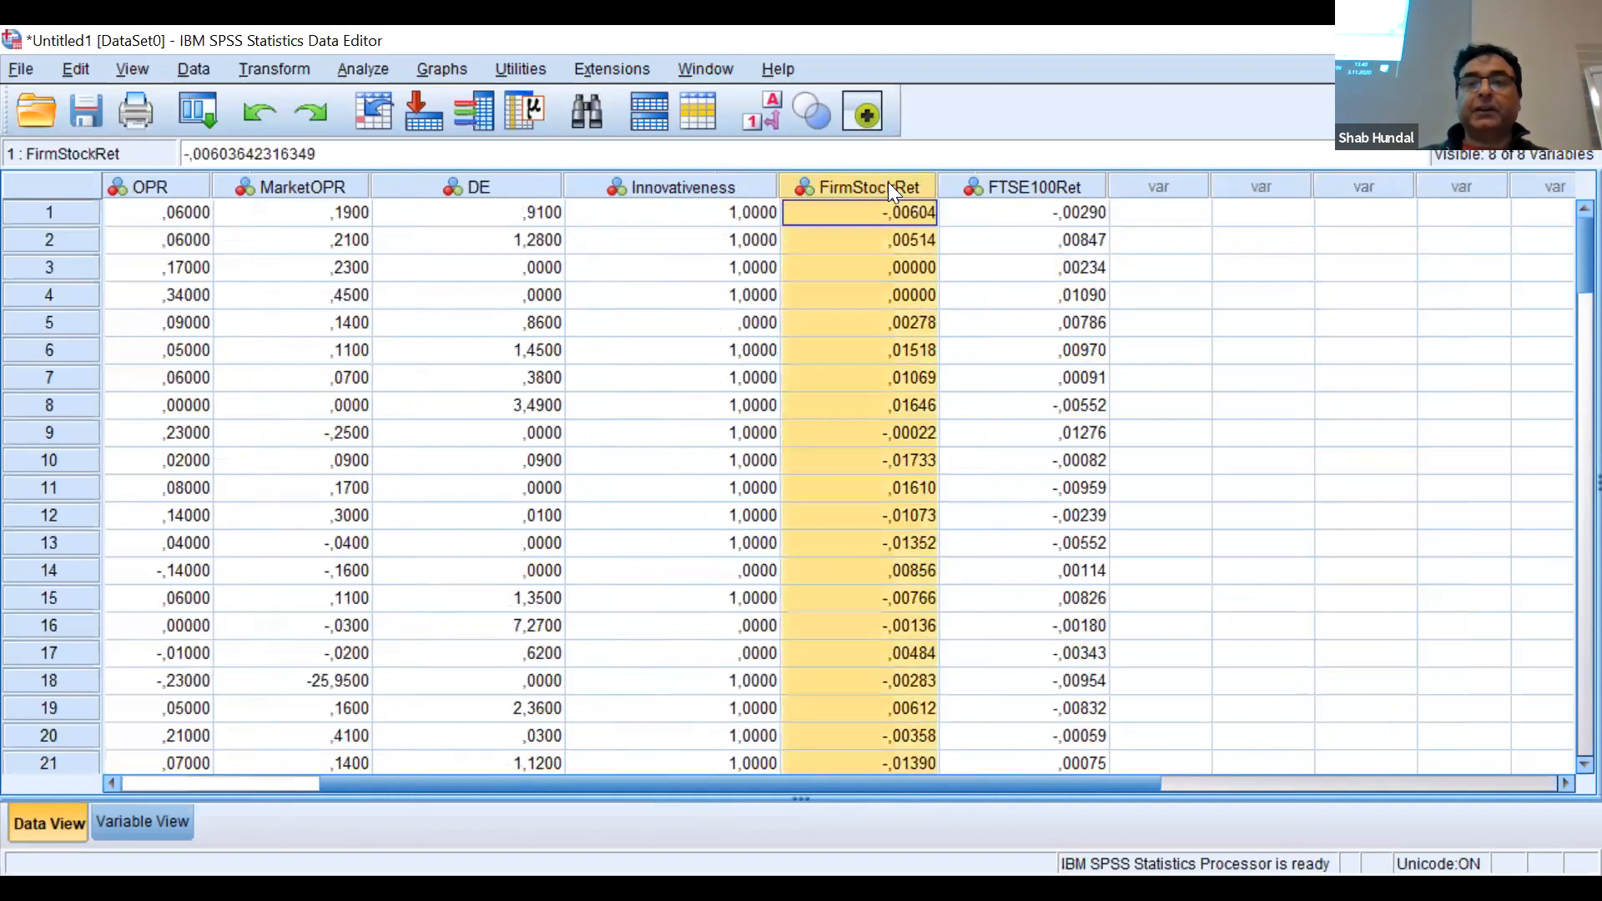
{"action": "left_click", "coordinate": [1003, 189]}
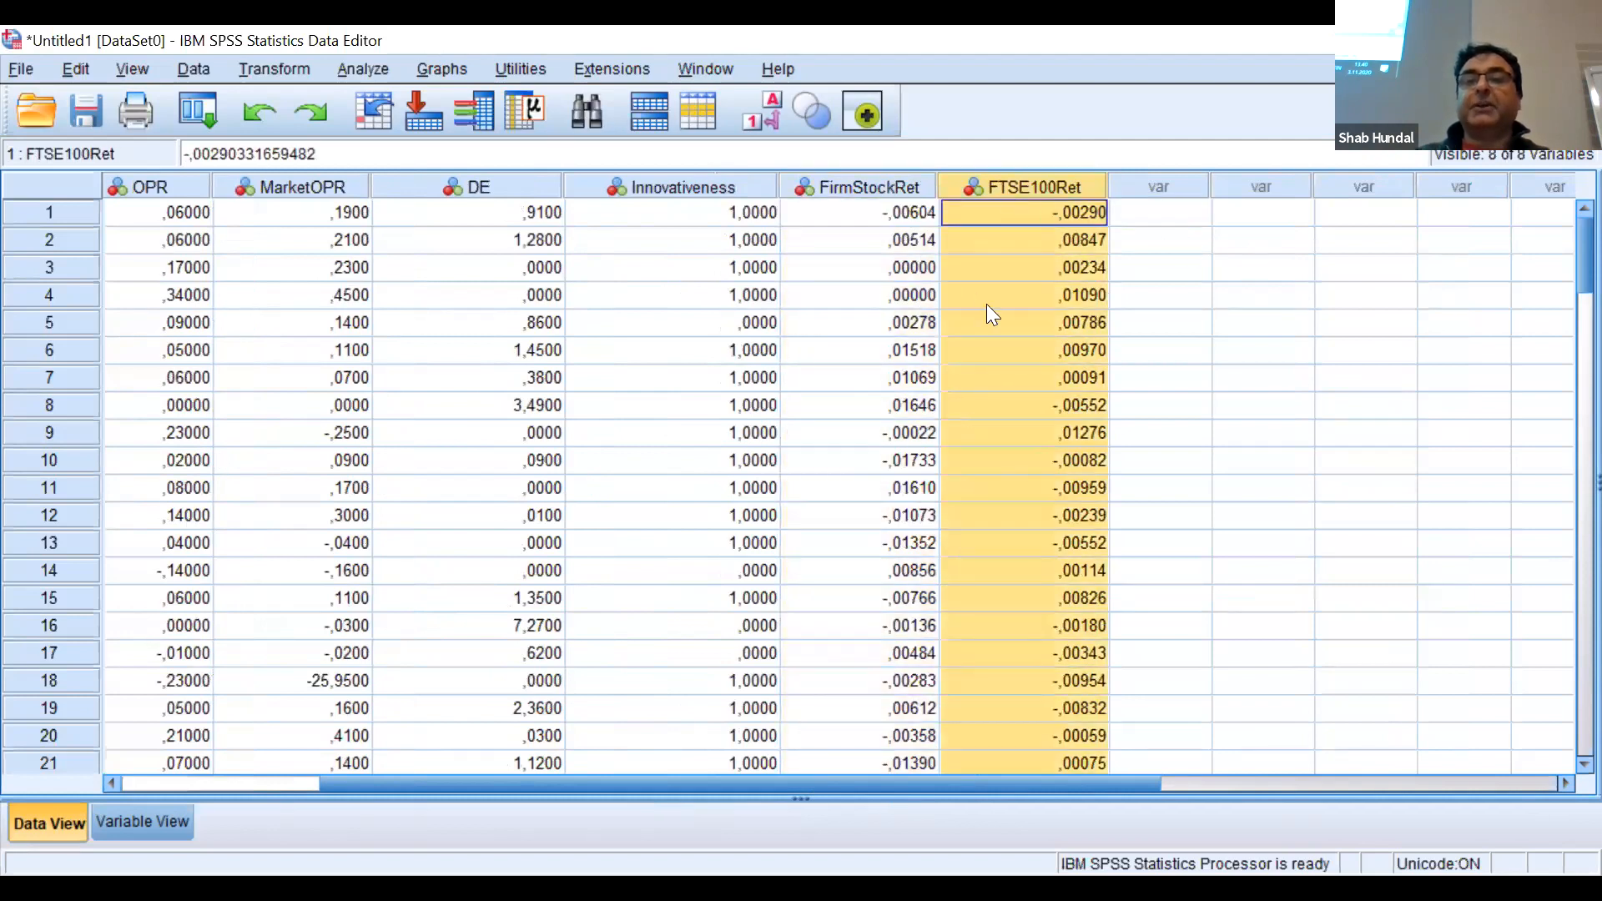
{"action": "left_click", "coordinate": [890, 196]}
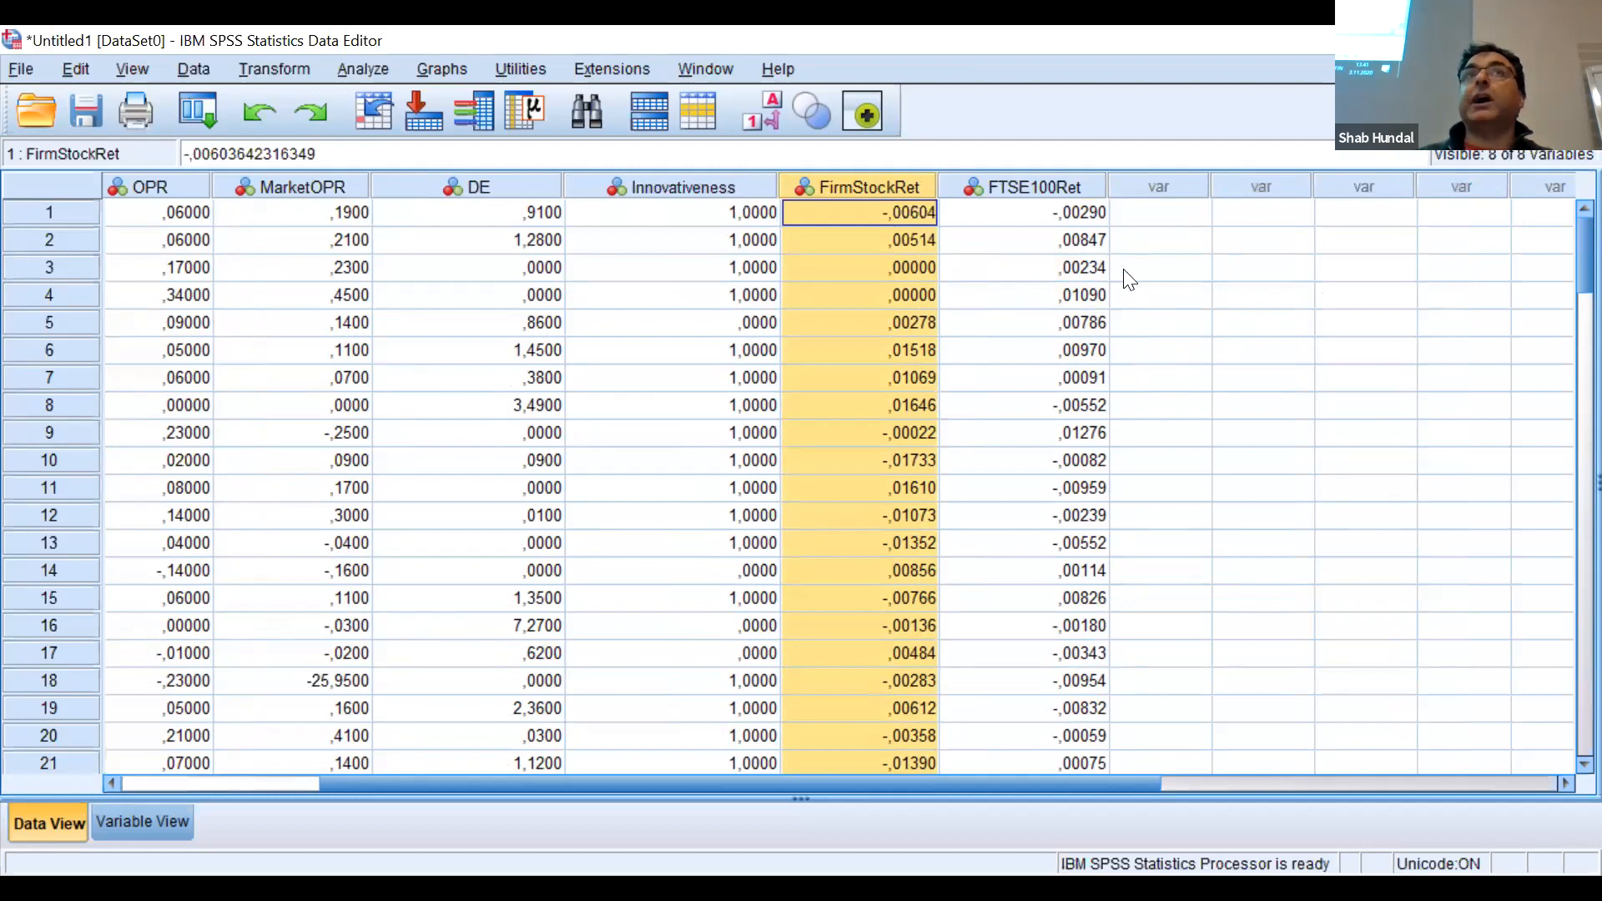
{"action": "left_click", "coordinate": [1053, 212]}
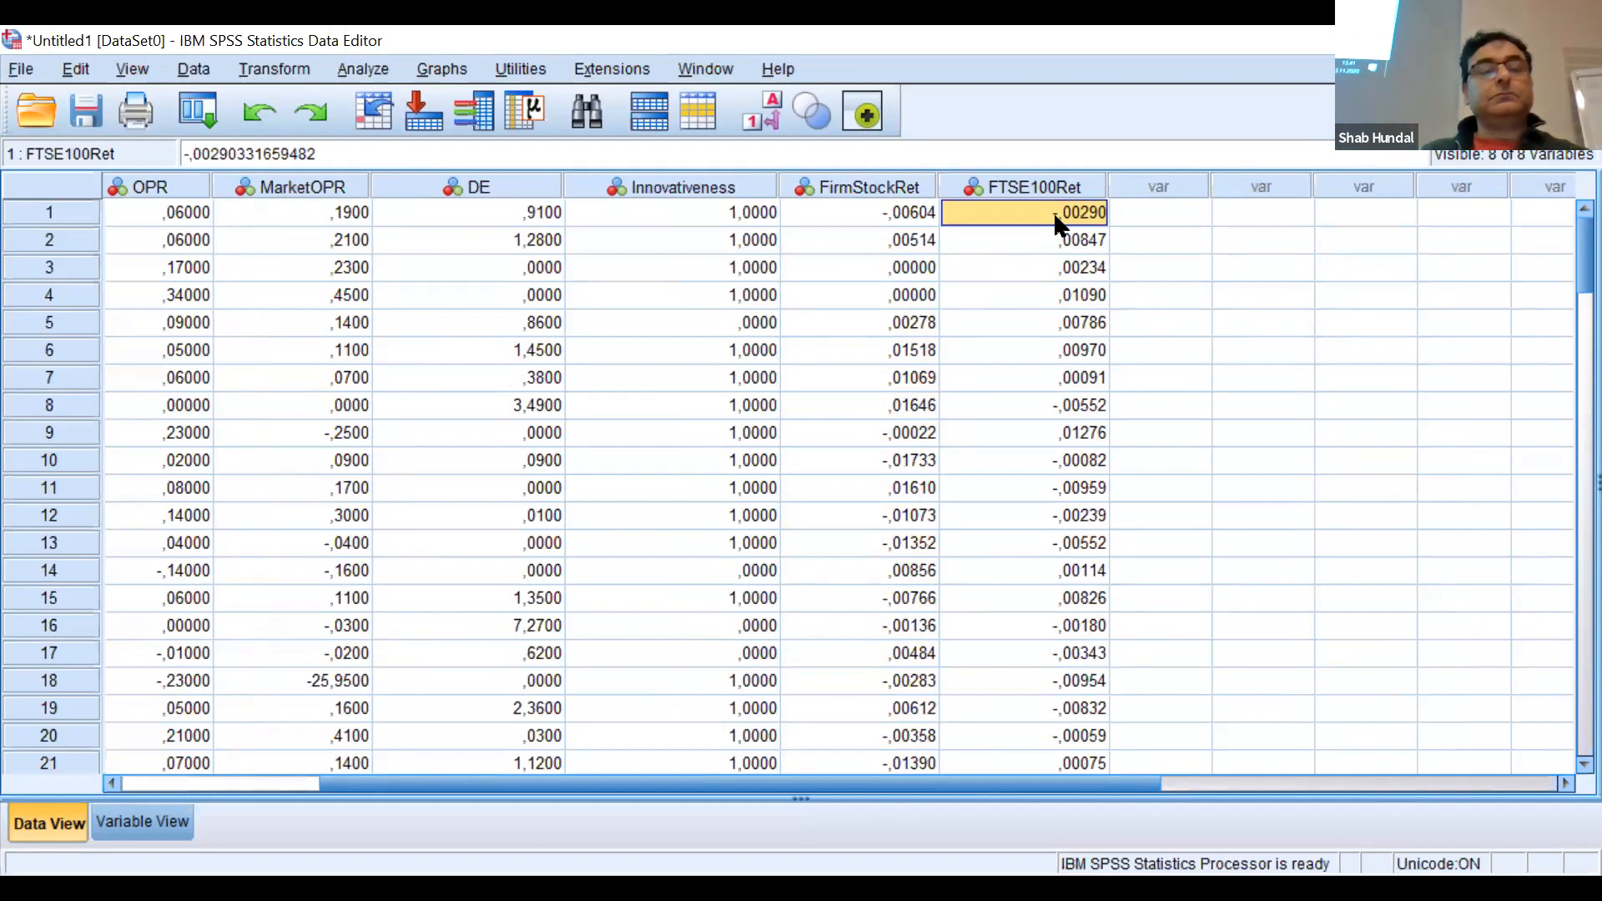
{"action": "left_click", "coordinate": [145, 823]}
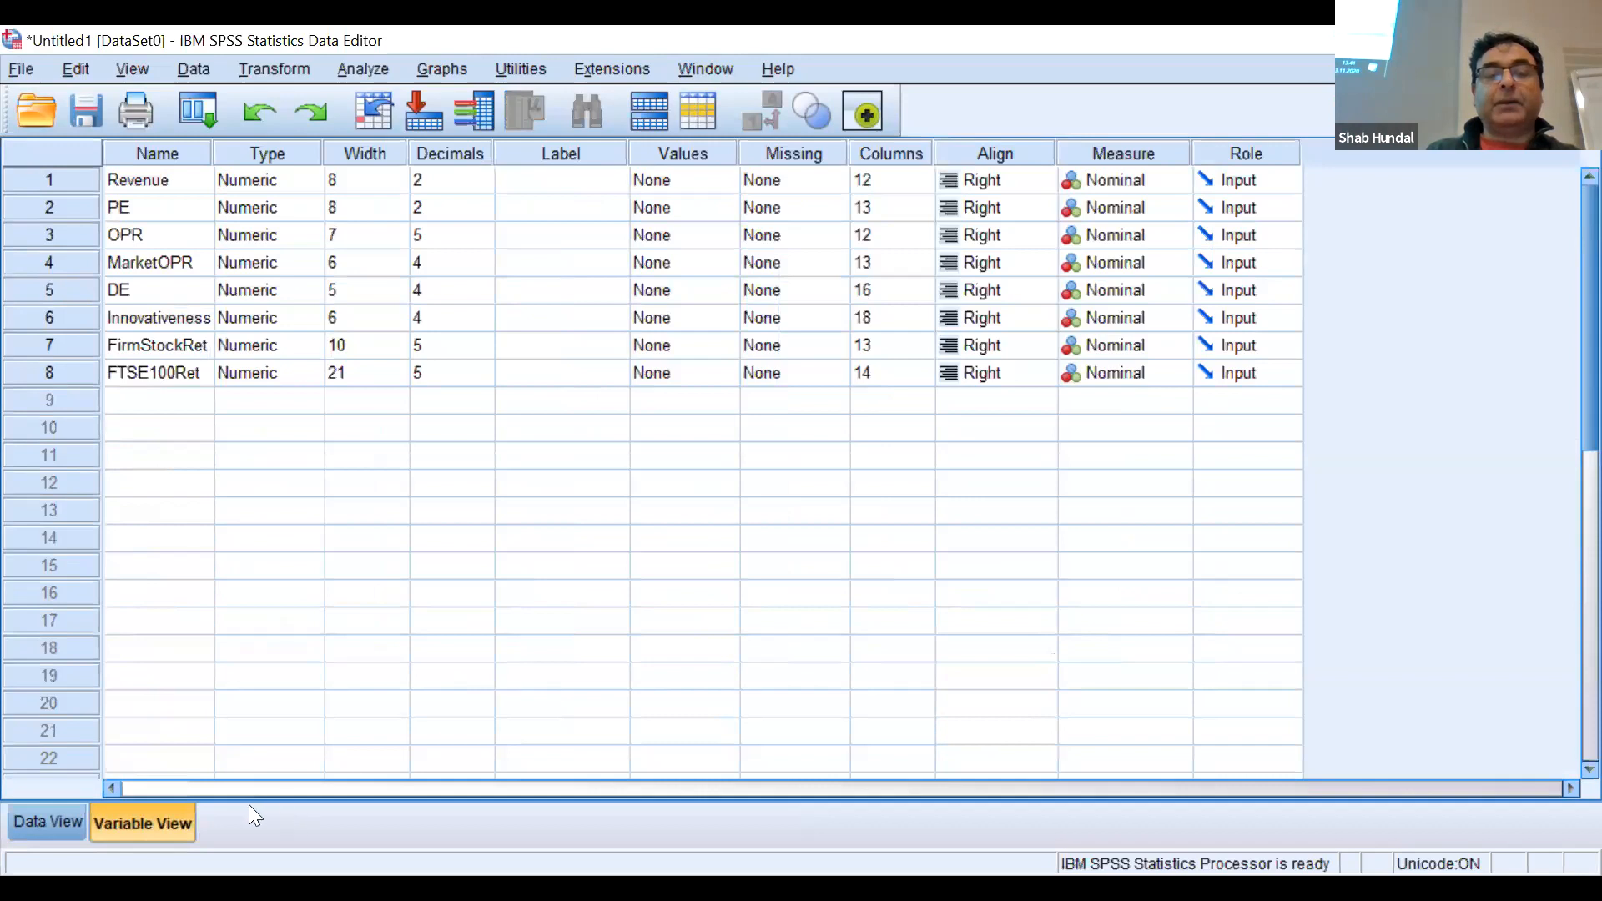
{"action": "left_click", "coordinate": [35, 824]}
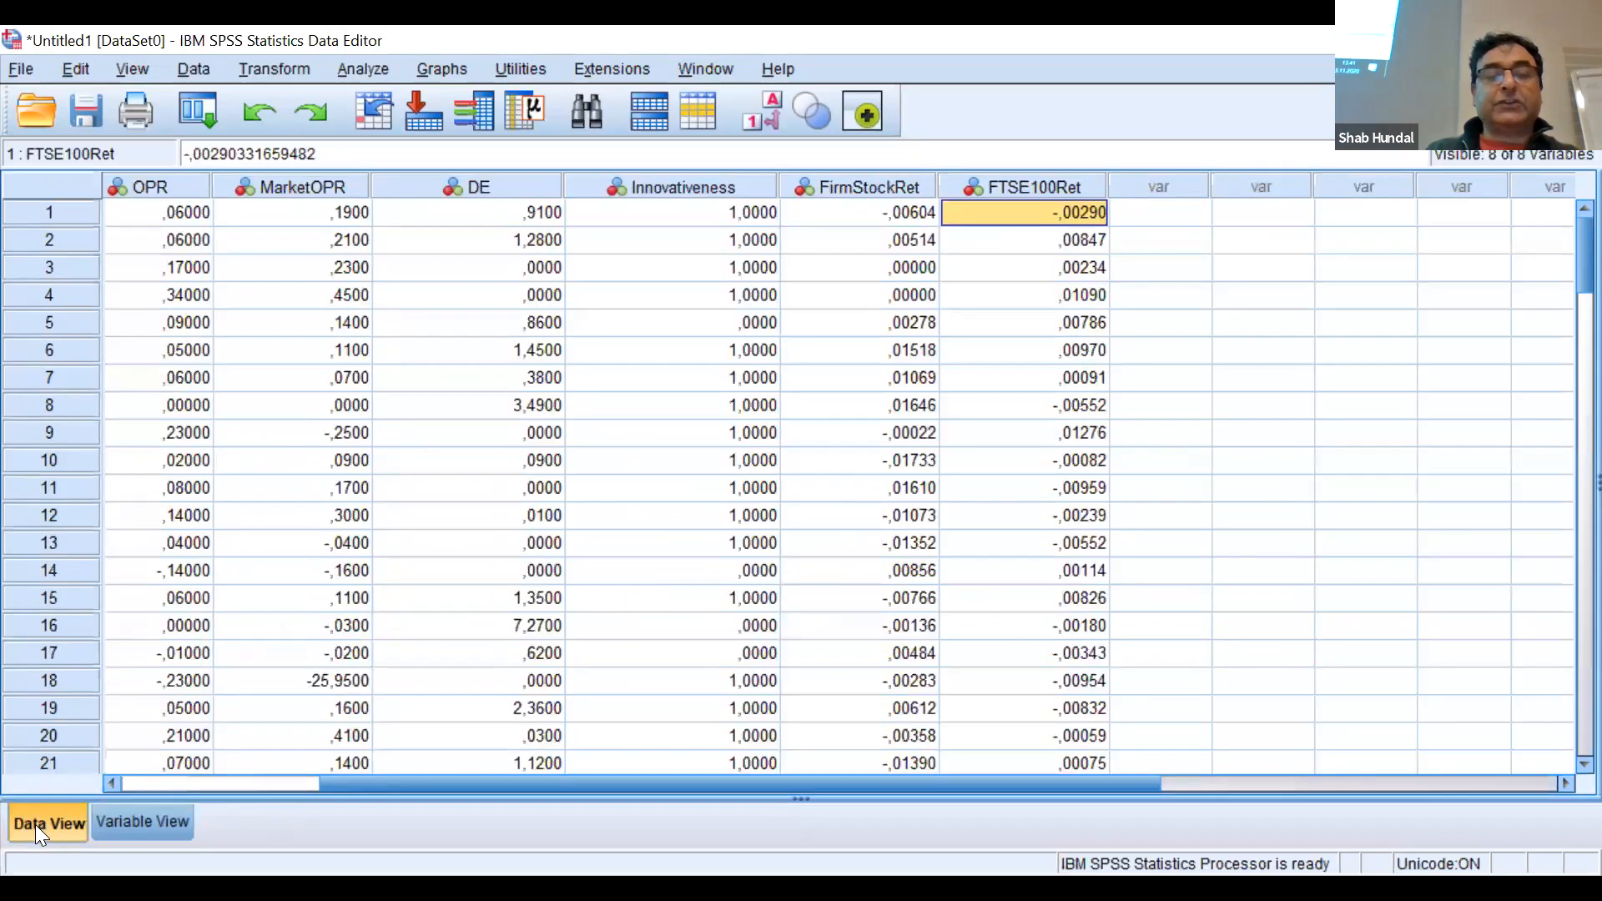
Set the number of decimals of the Revenue and PE variables to 4
{"action": "left_click", "coordinate": [123, 823]}
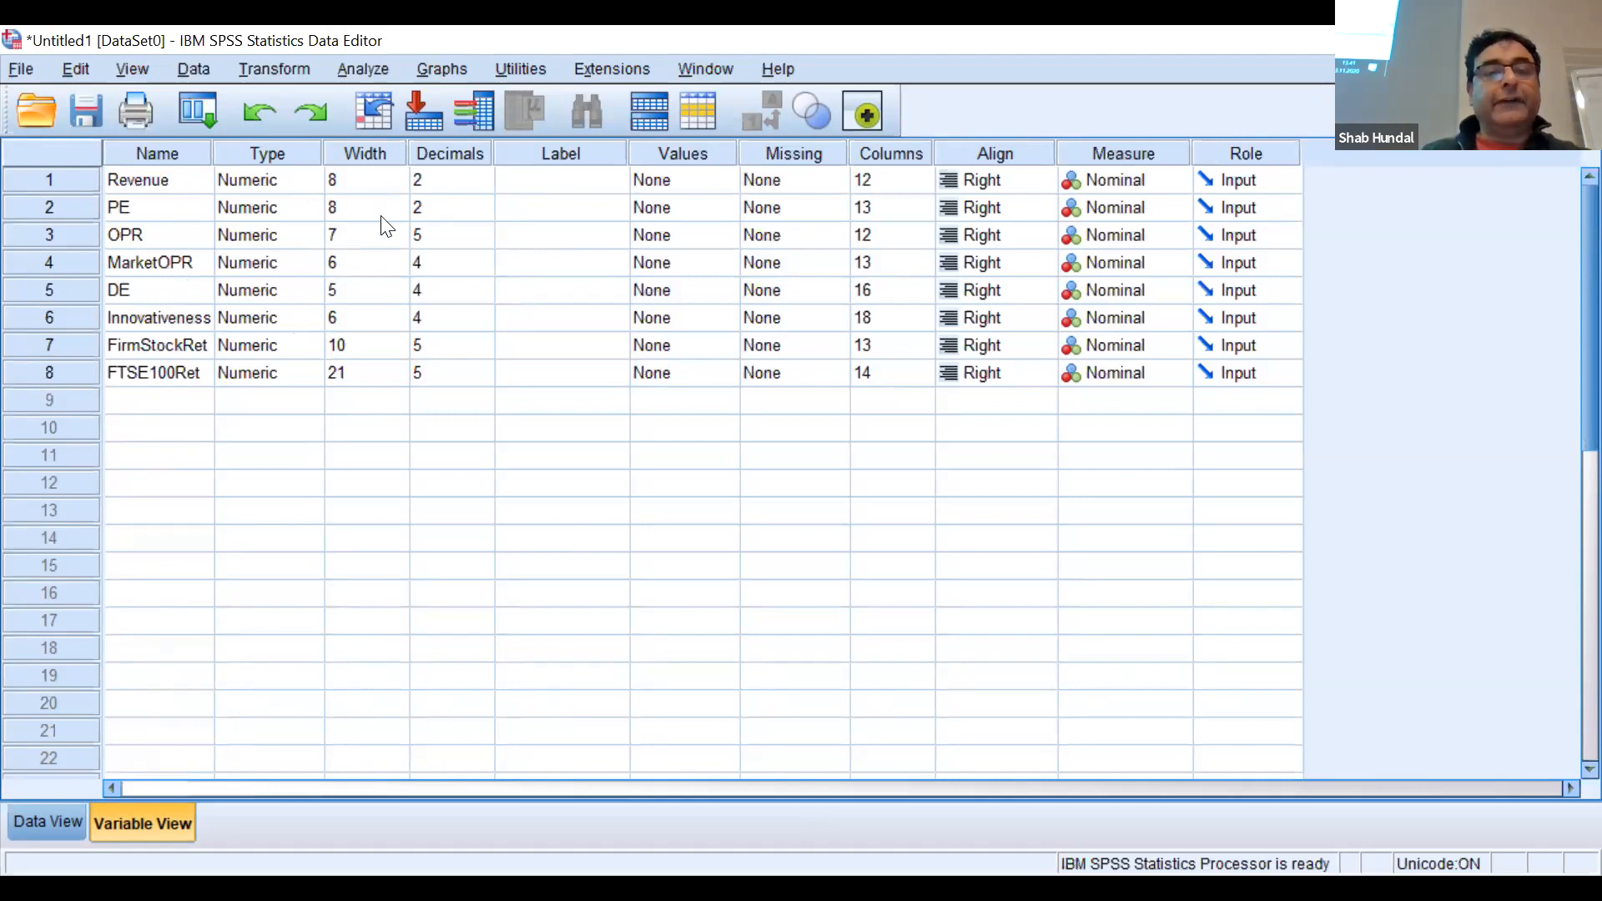
{"action": "left_click", "coordinate": [478, 181]}
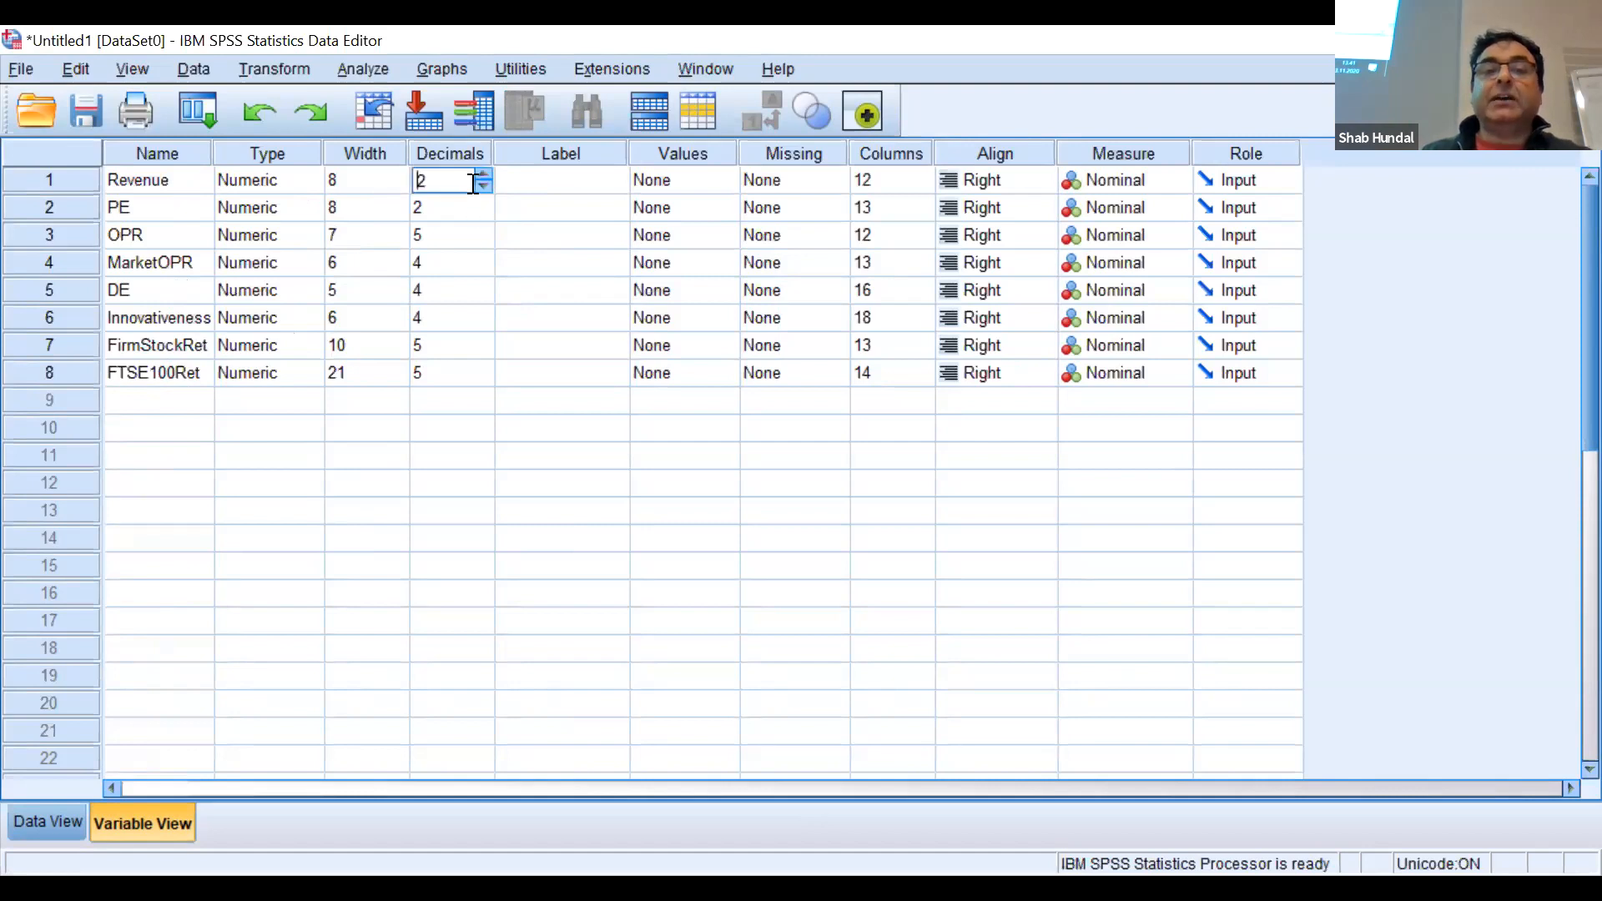
{"action": "left_click", "coordinate": [485, 175]}
{"action": "left_click", "coordinate": [486, 175]}
{"action": "left_click", "coordinate": [481, 486]}
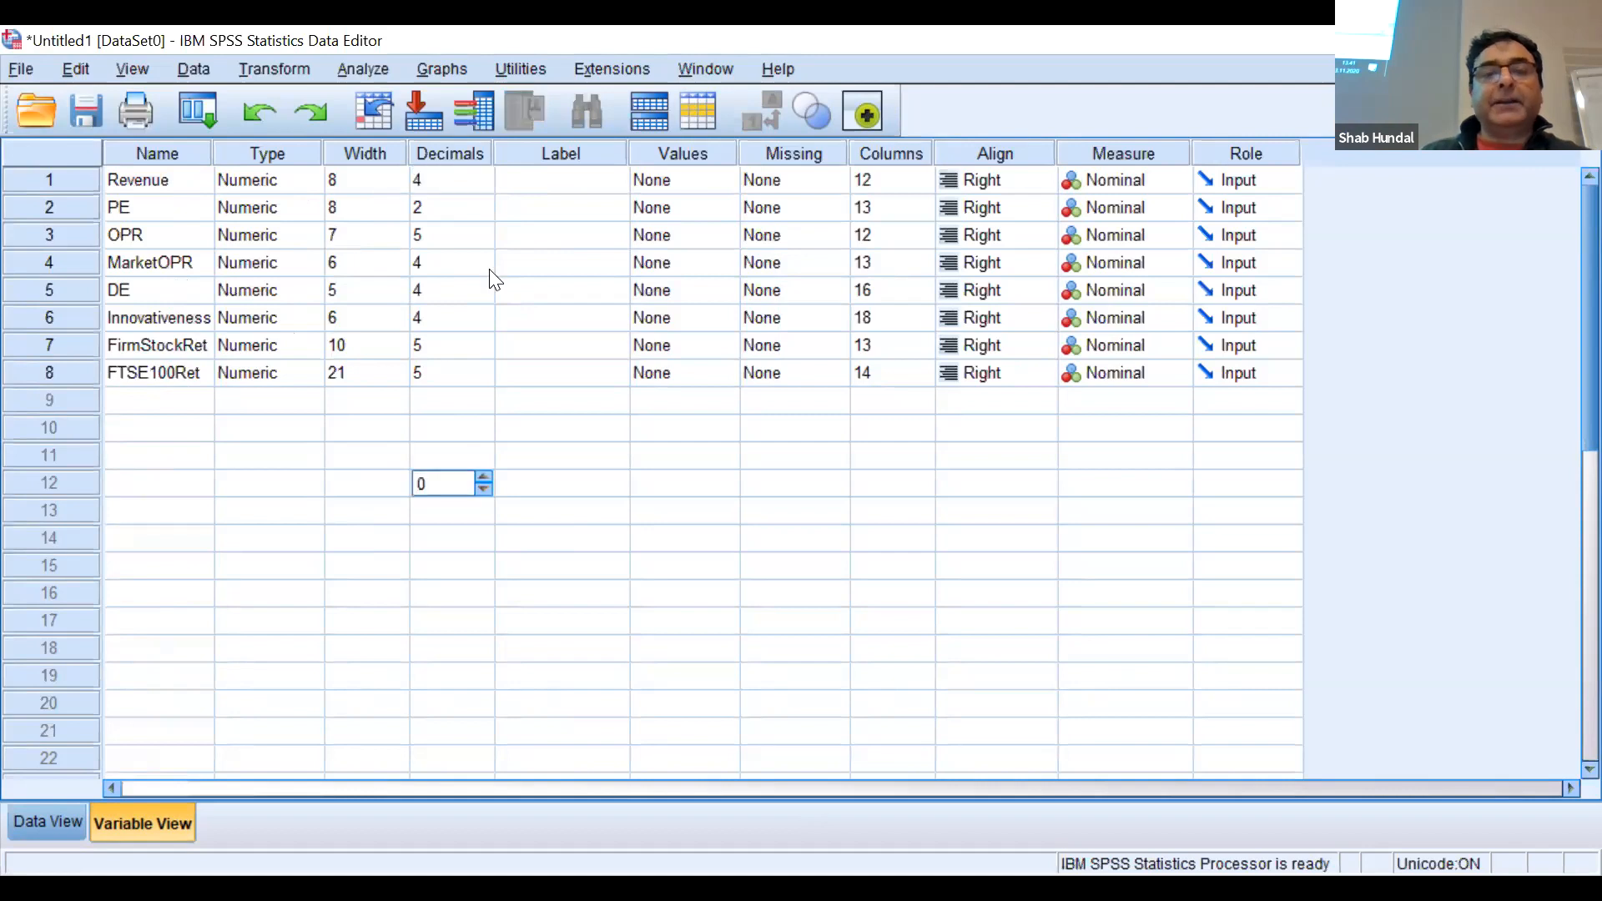
{"action": "left_click", "coordinate": [460, 197]}
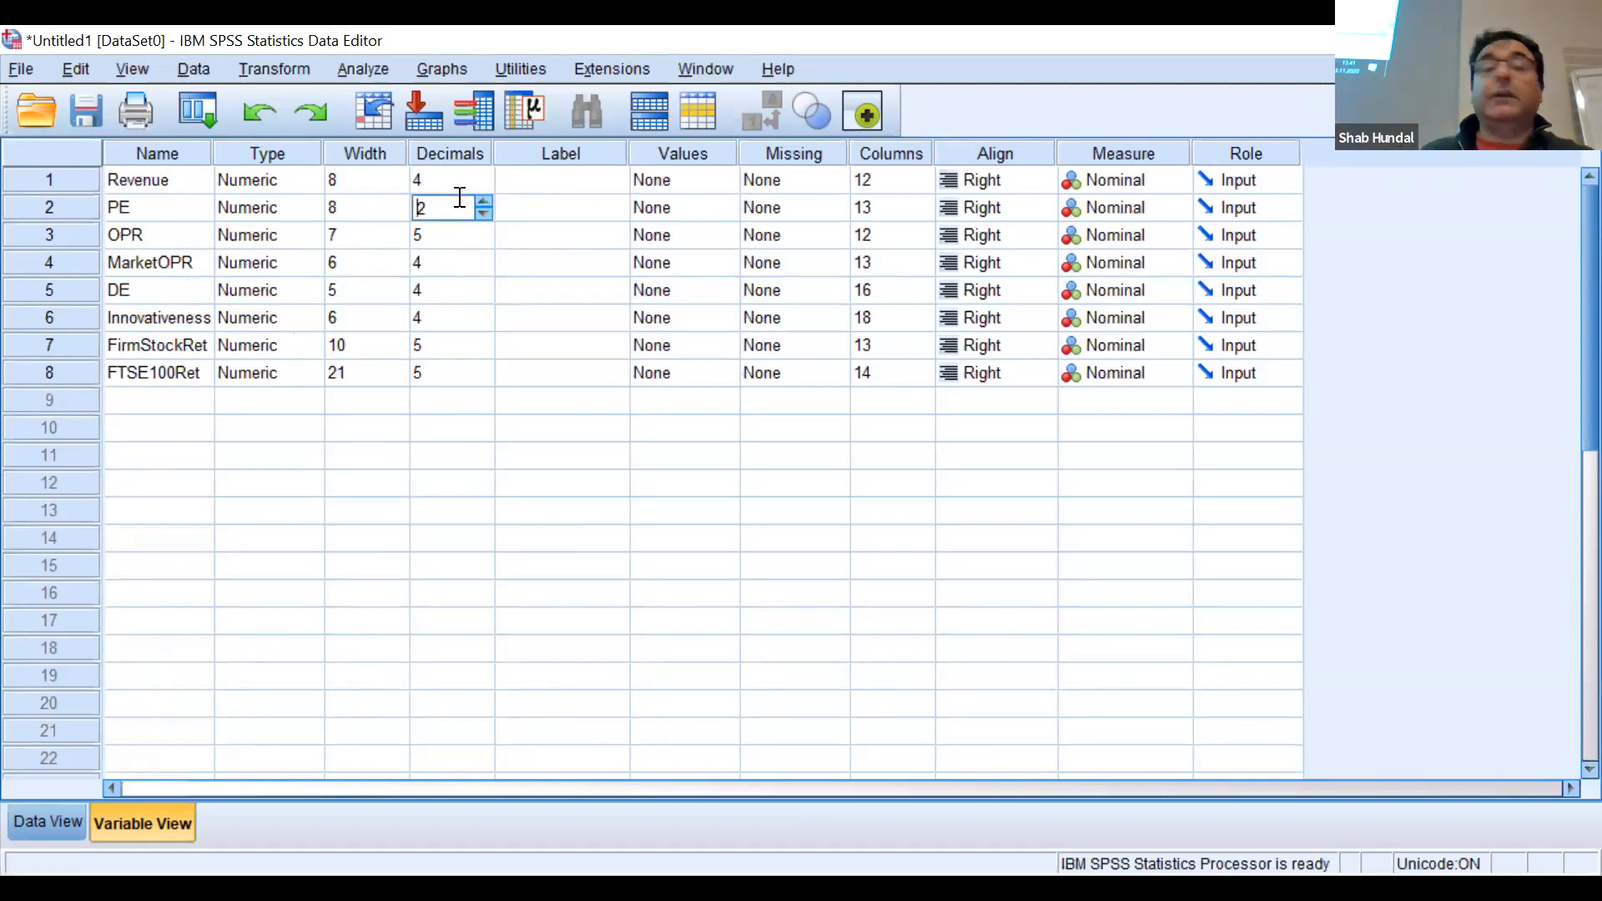
{"action": "left_click", "coordinate": [483, 203]}
{"action": "left_click", "coordinate": [483, 202]}
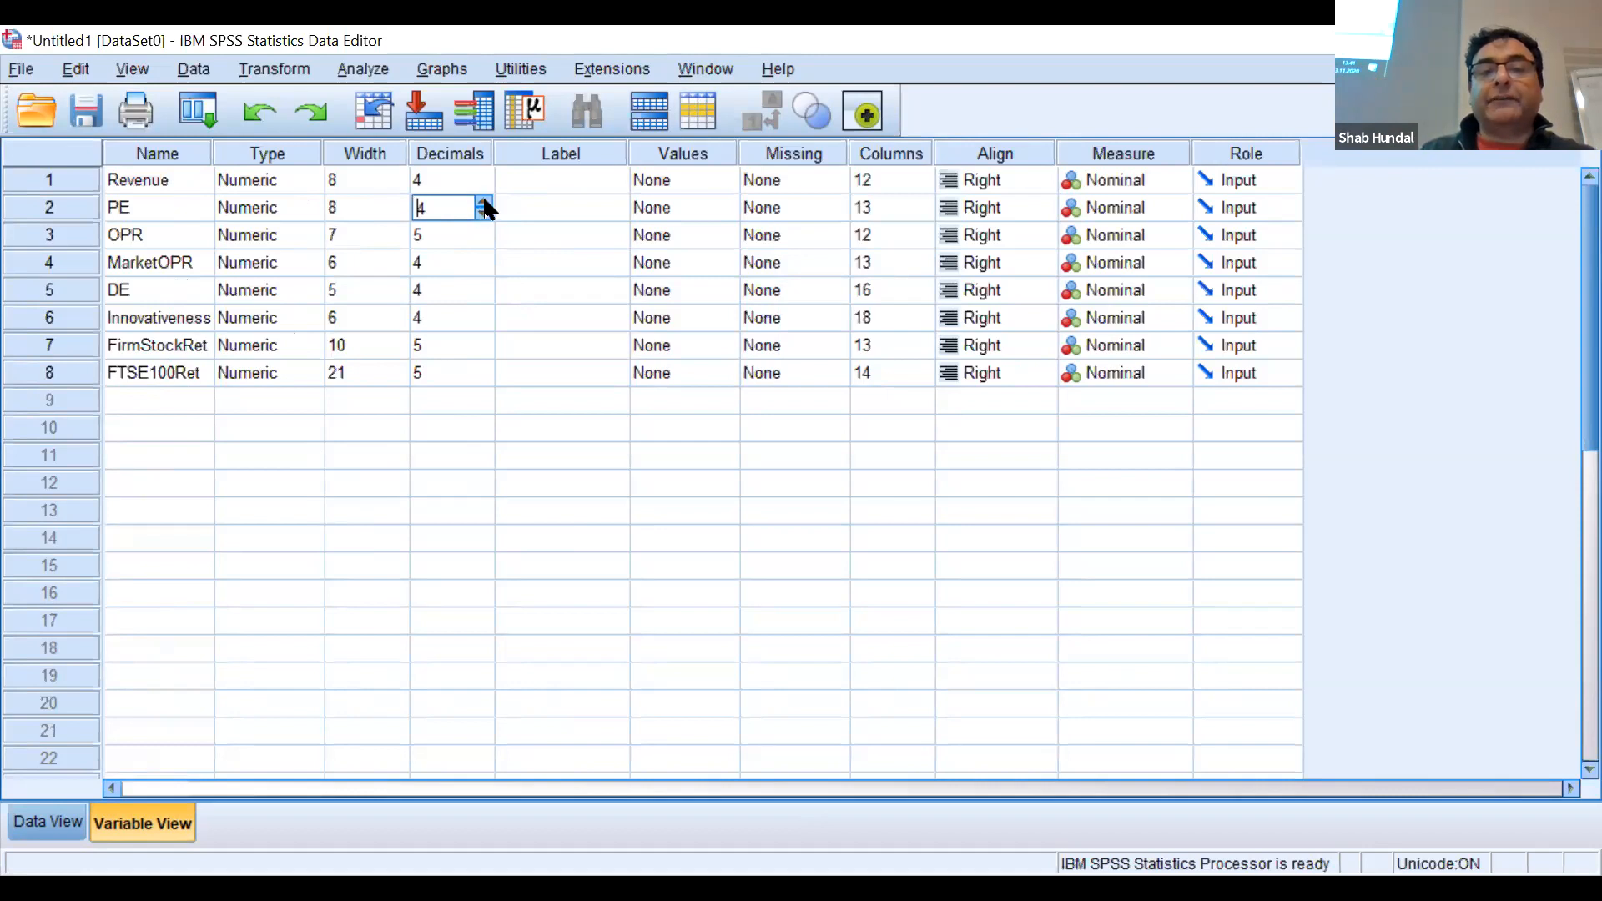
{"action": "left_click", "coordinate": [489, 477]}
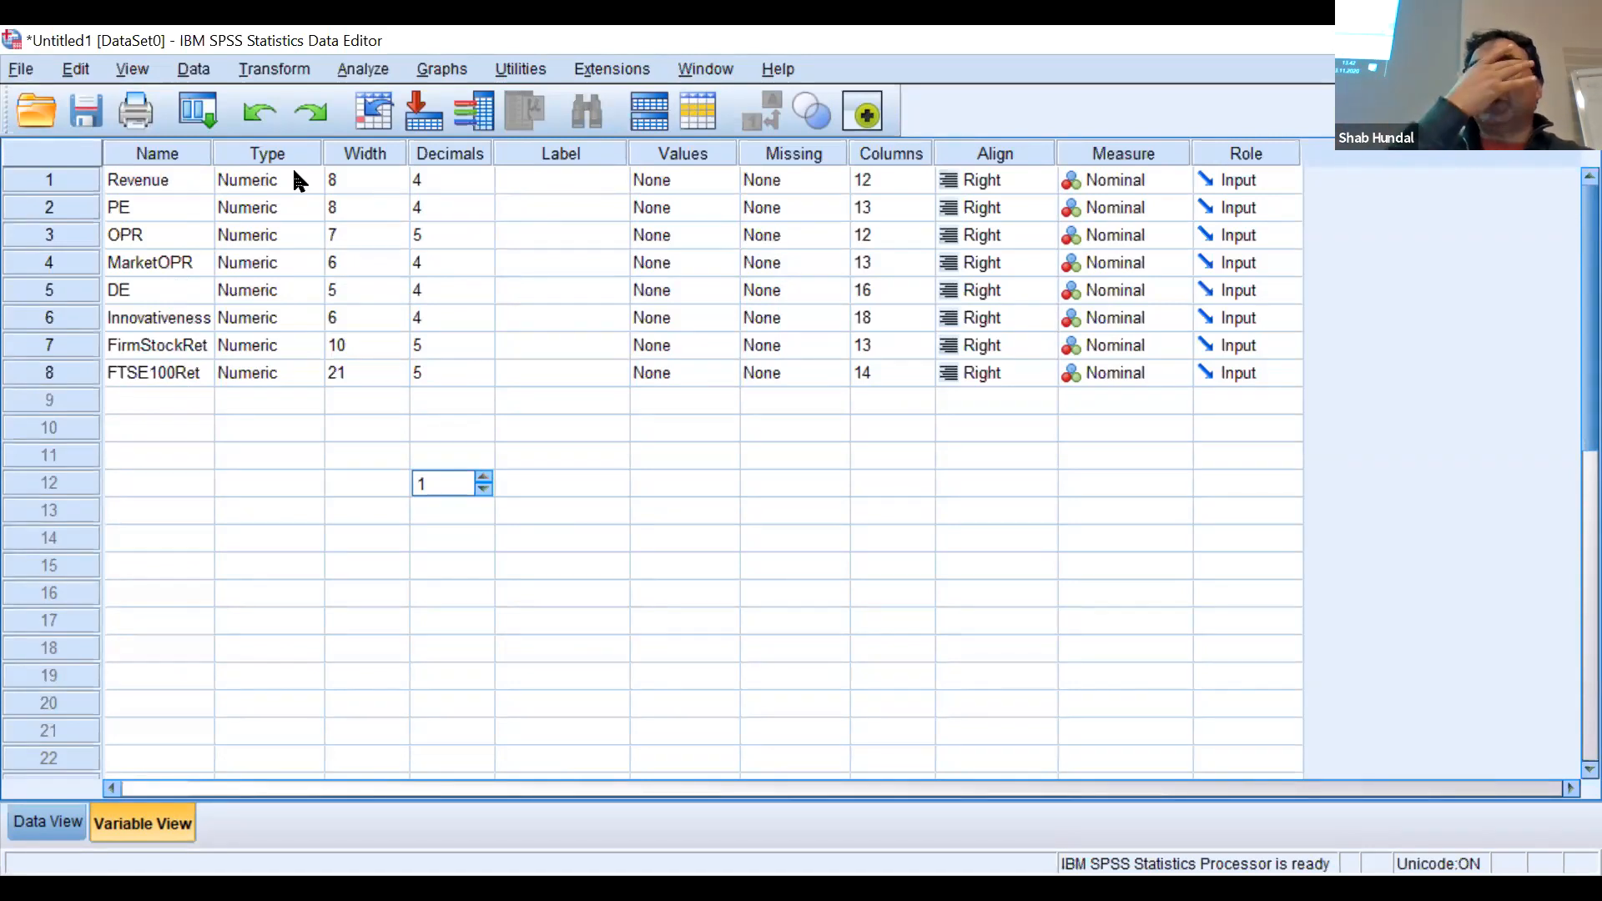
Review the variable type options for Revenue, keeping Numeric, and check the columns in the data sheet
{"action": "left_click", "coordinate": [282, 186]}
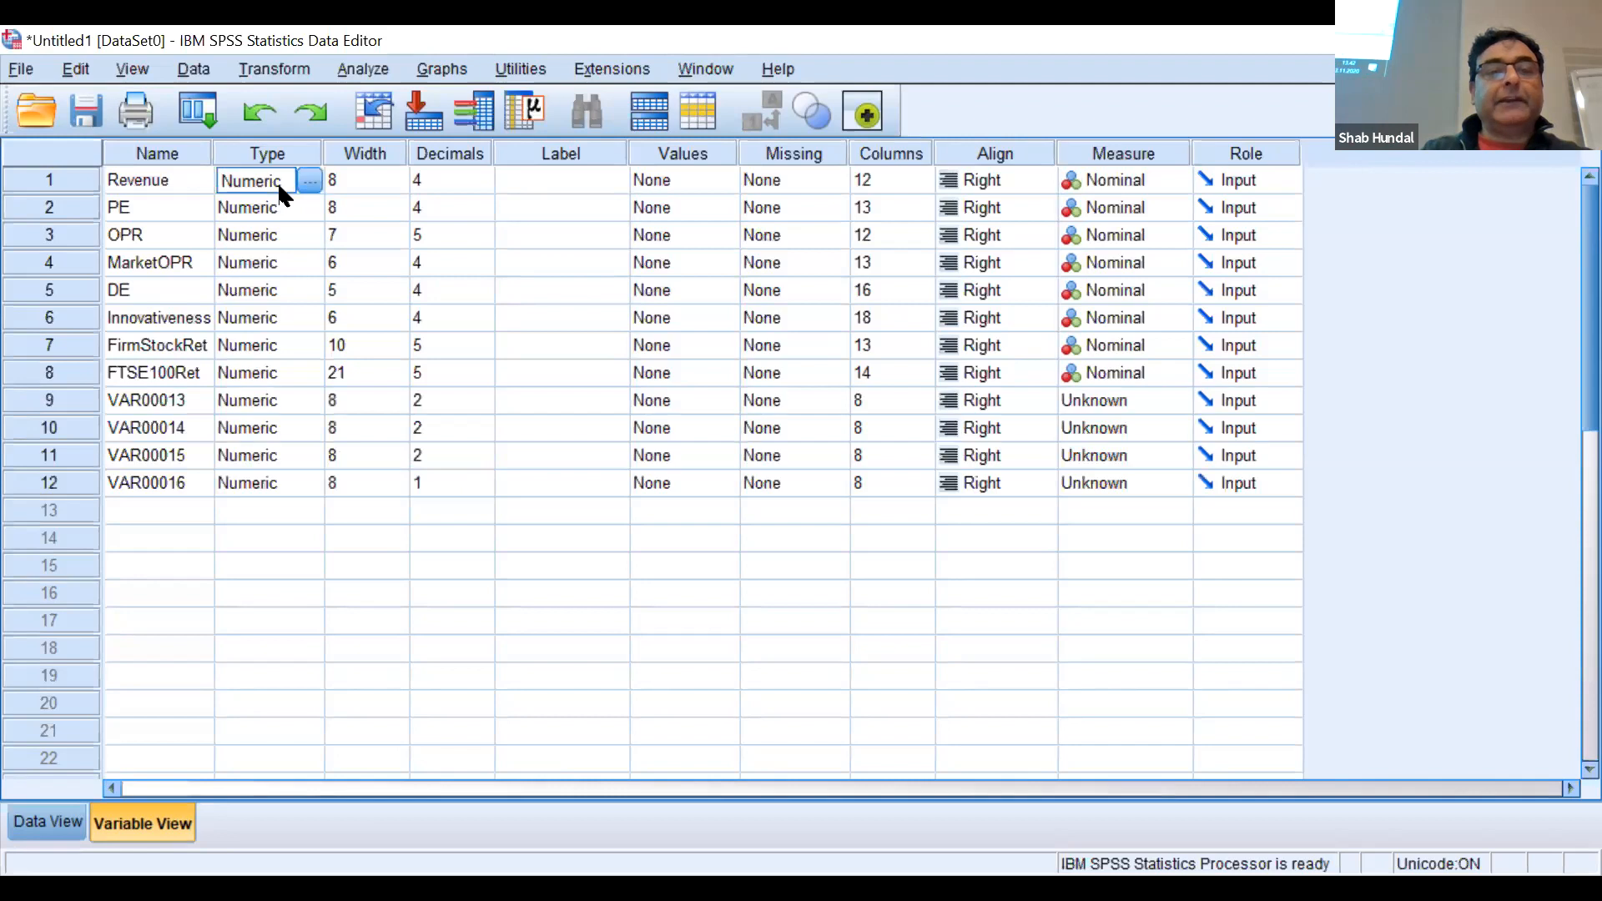
{"action": "left_click", "coordinate": [309, 181]}
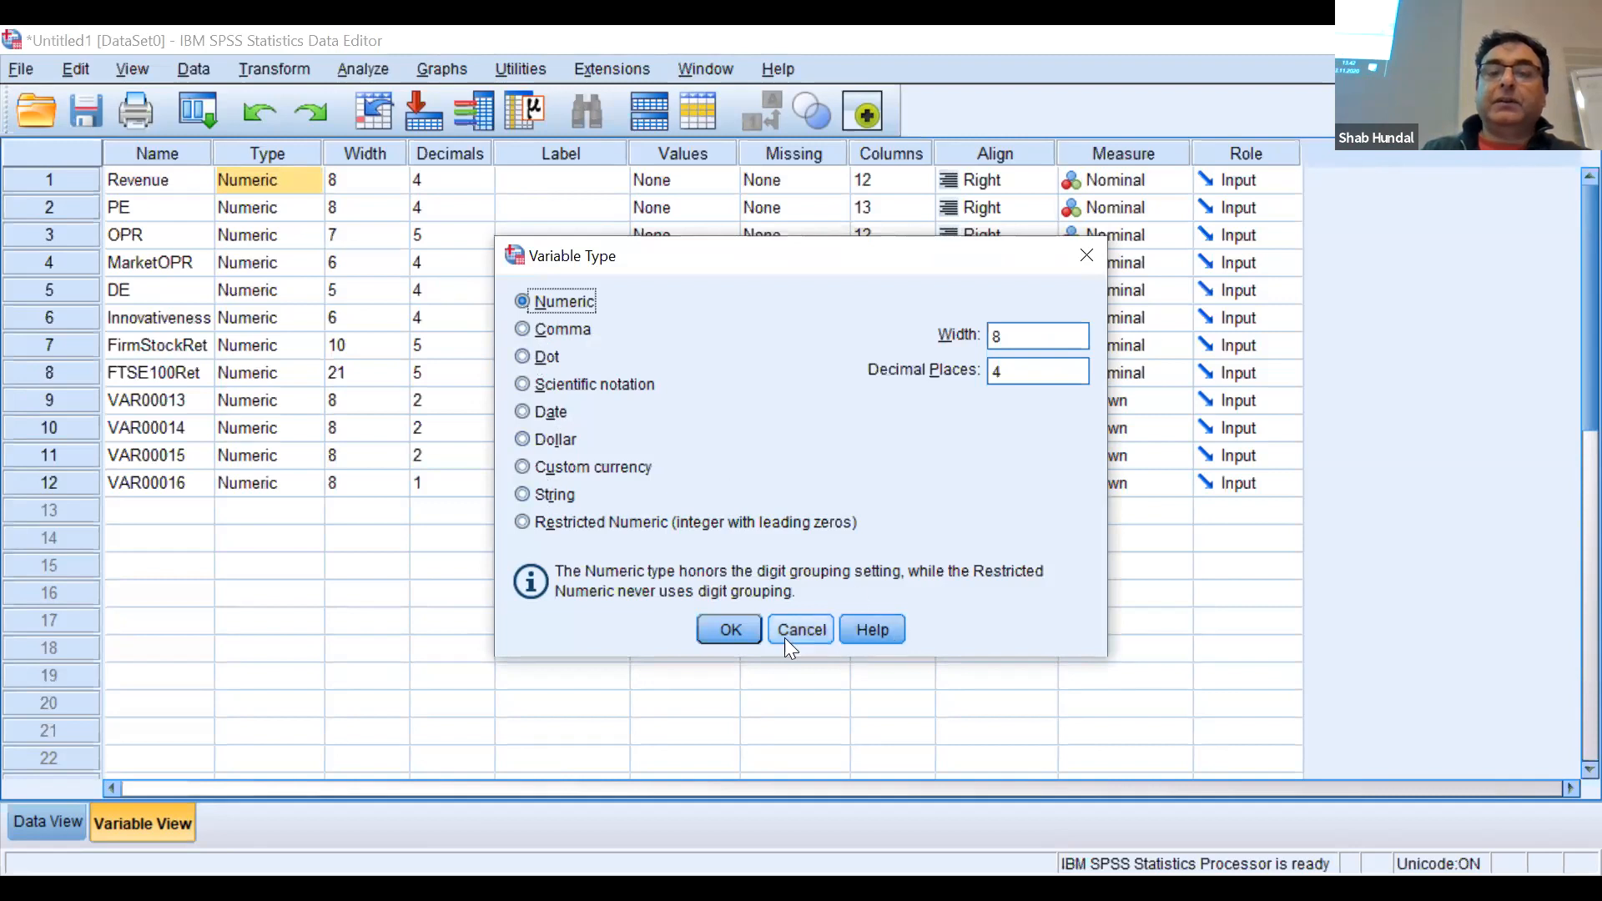
{"action": "left_click", "coordinate": [737, 629]}
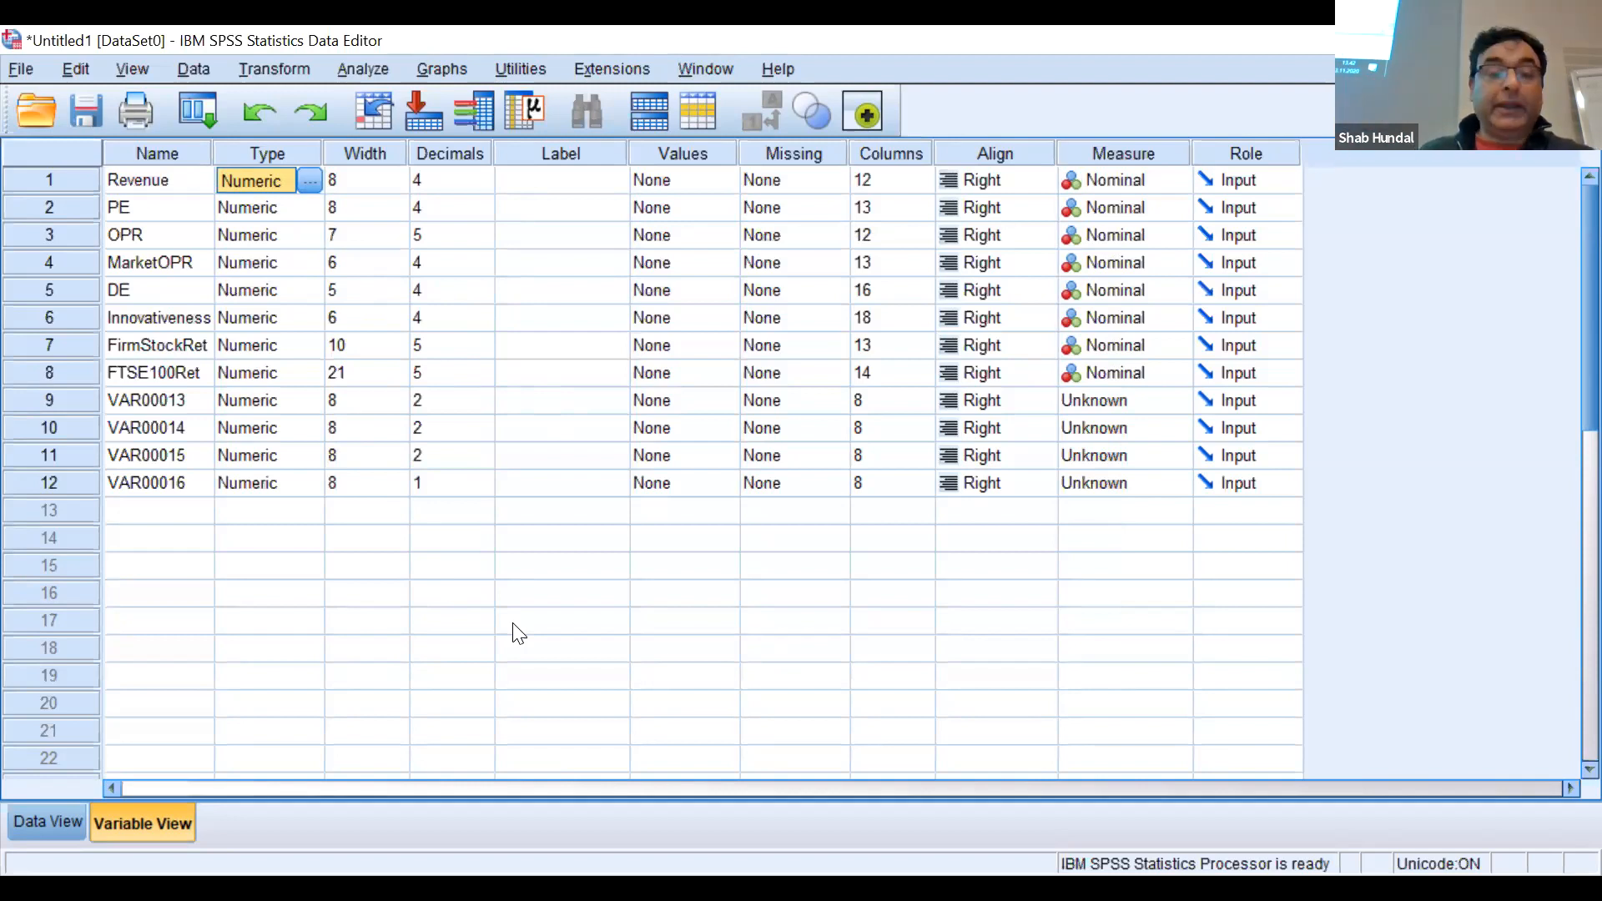
{"action": "left_click", "coordinate": [63, 822]}
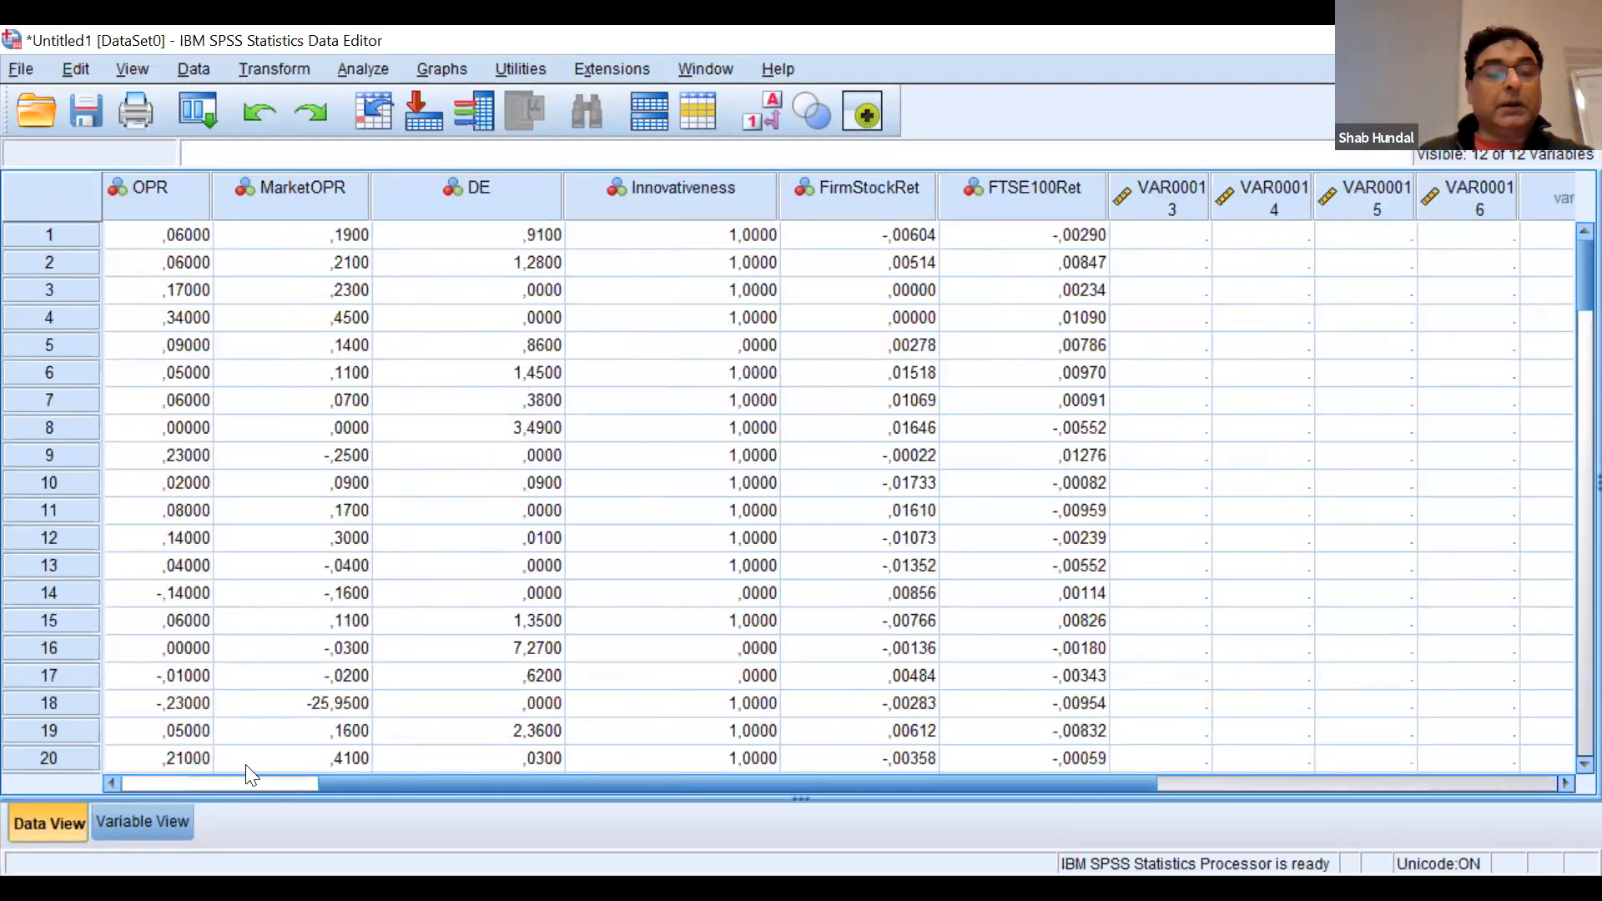
{"action": "left_click", "coordinate": [165, 821]}
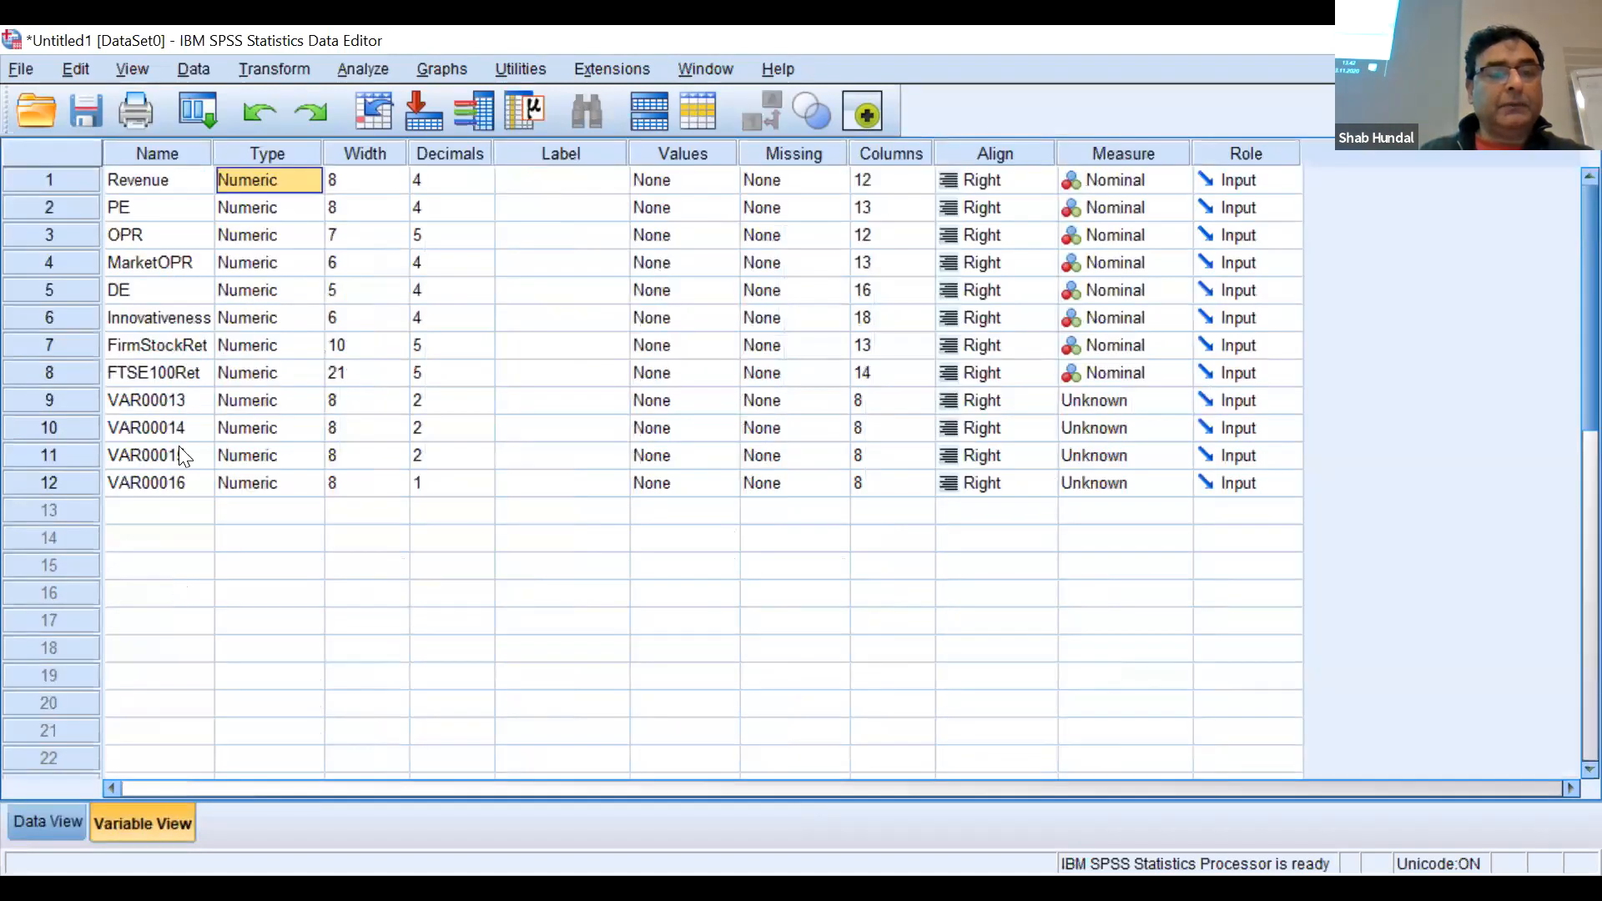
{"action": "left_click", "coordinate": [178, 401]}
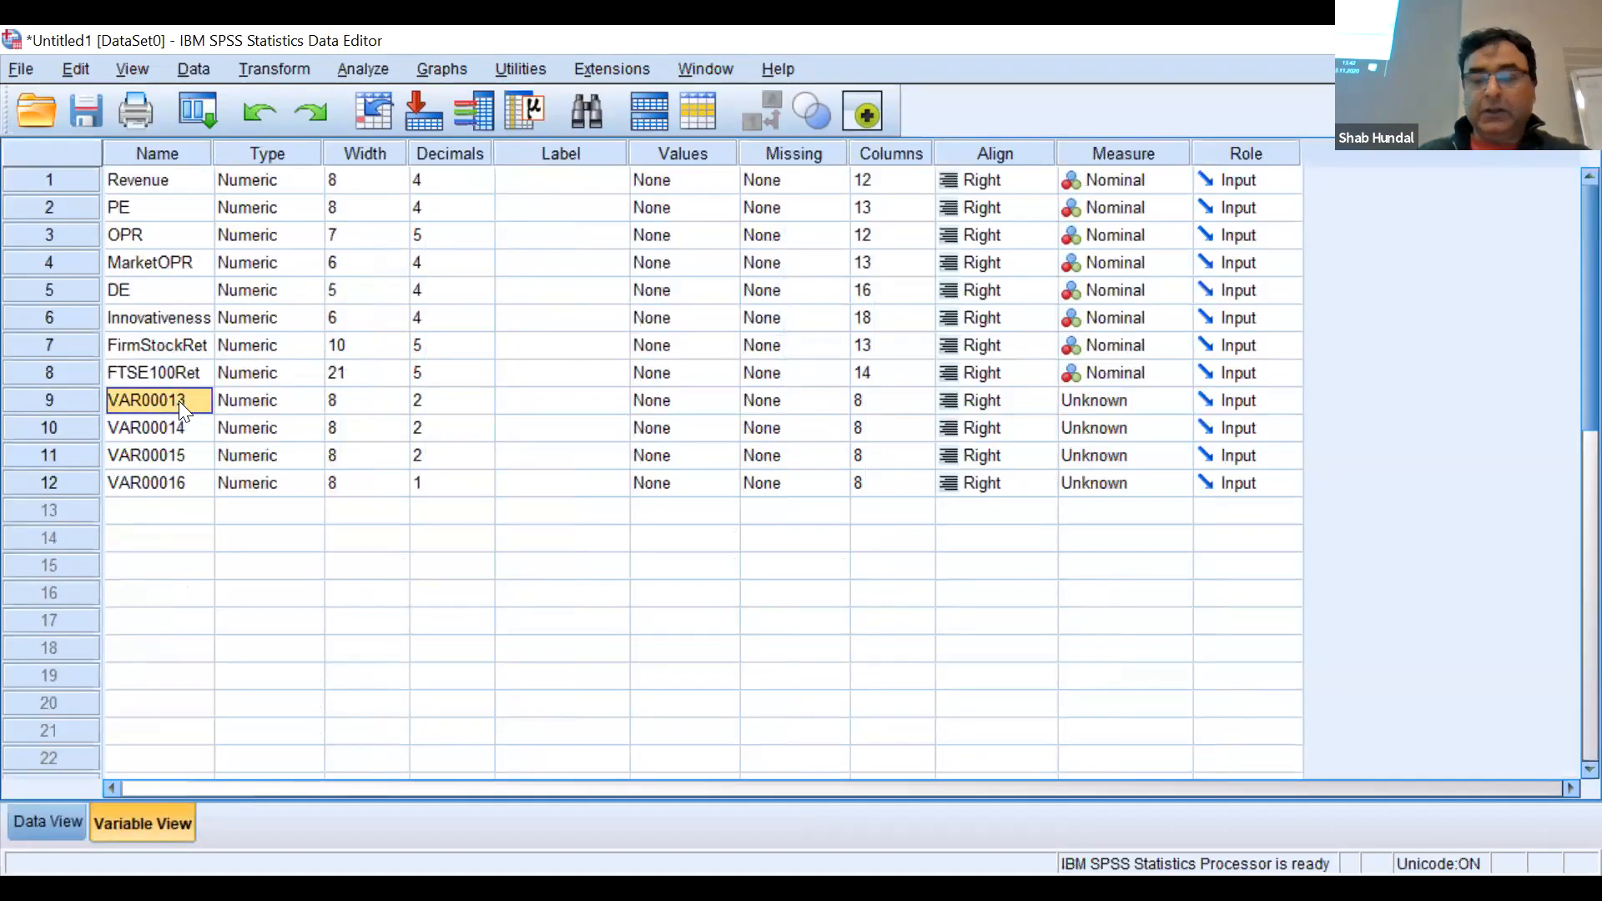
{"action": "key", "text": "shift+Down"}
{"action": "key", "text": "shift+Down"}
{"action": "key", "text": "shift+Down"}
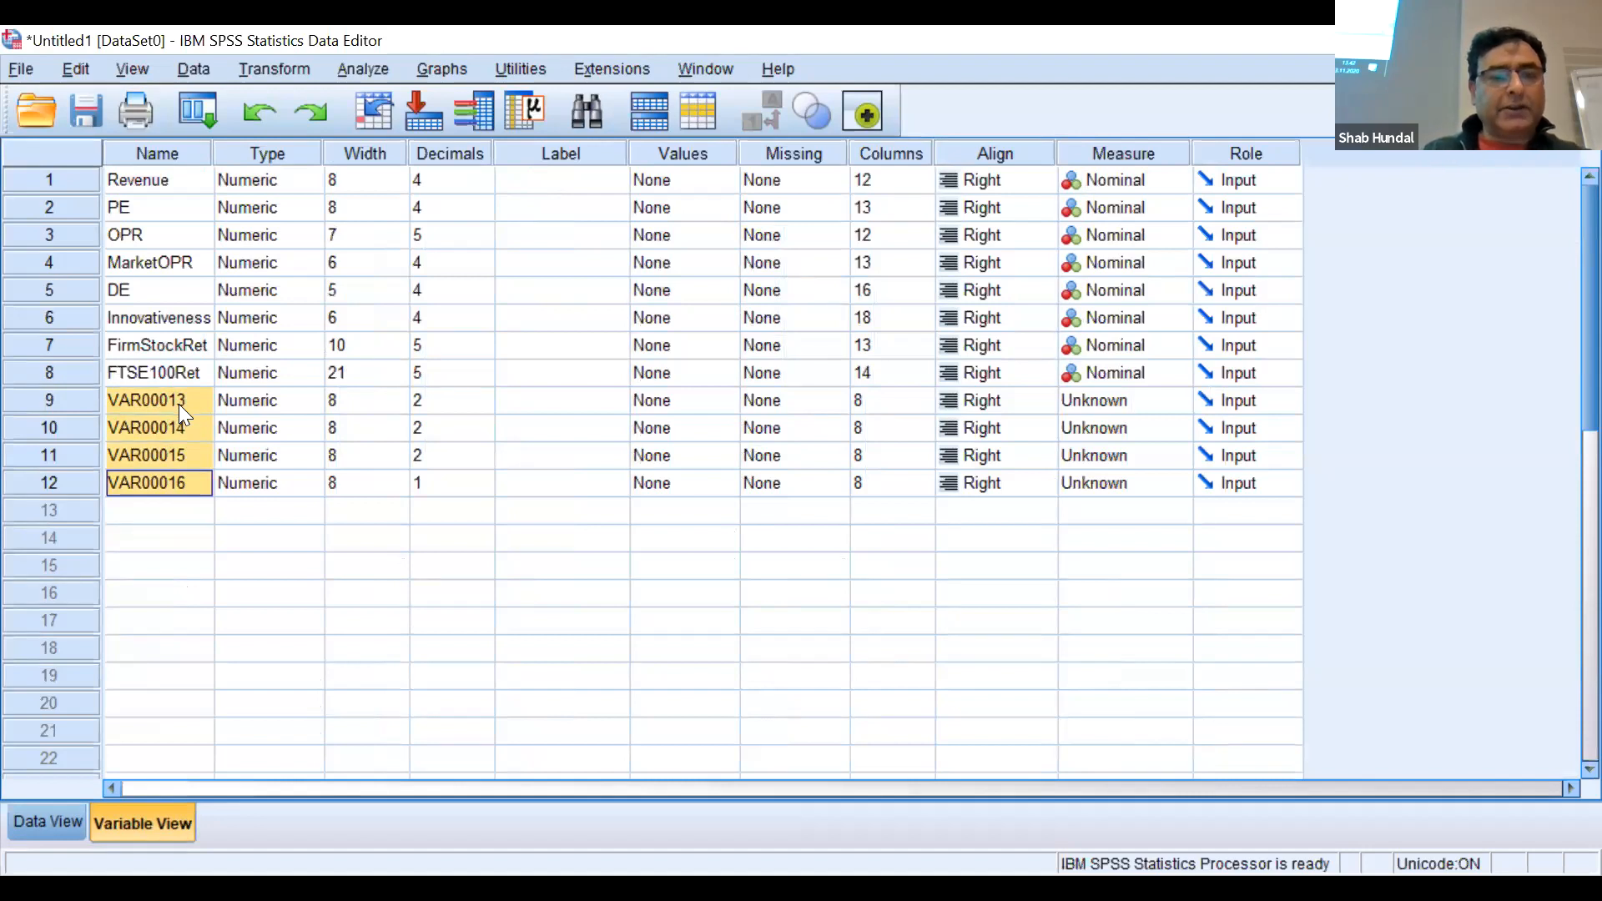
{"action": "right_click", "coordinate": [179, 404]}
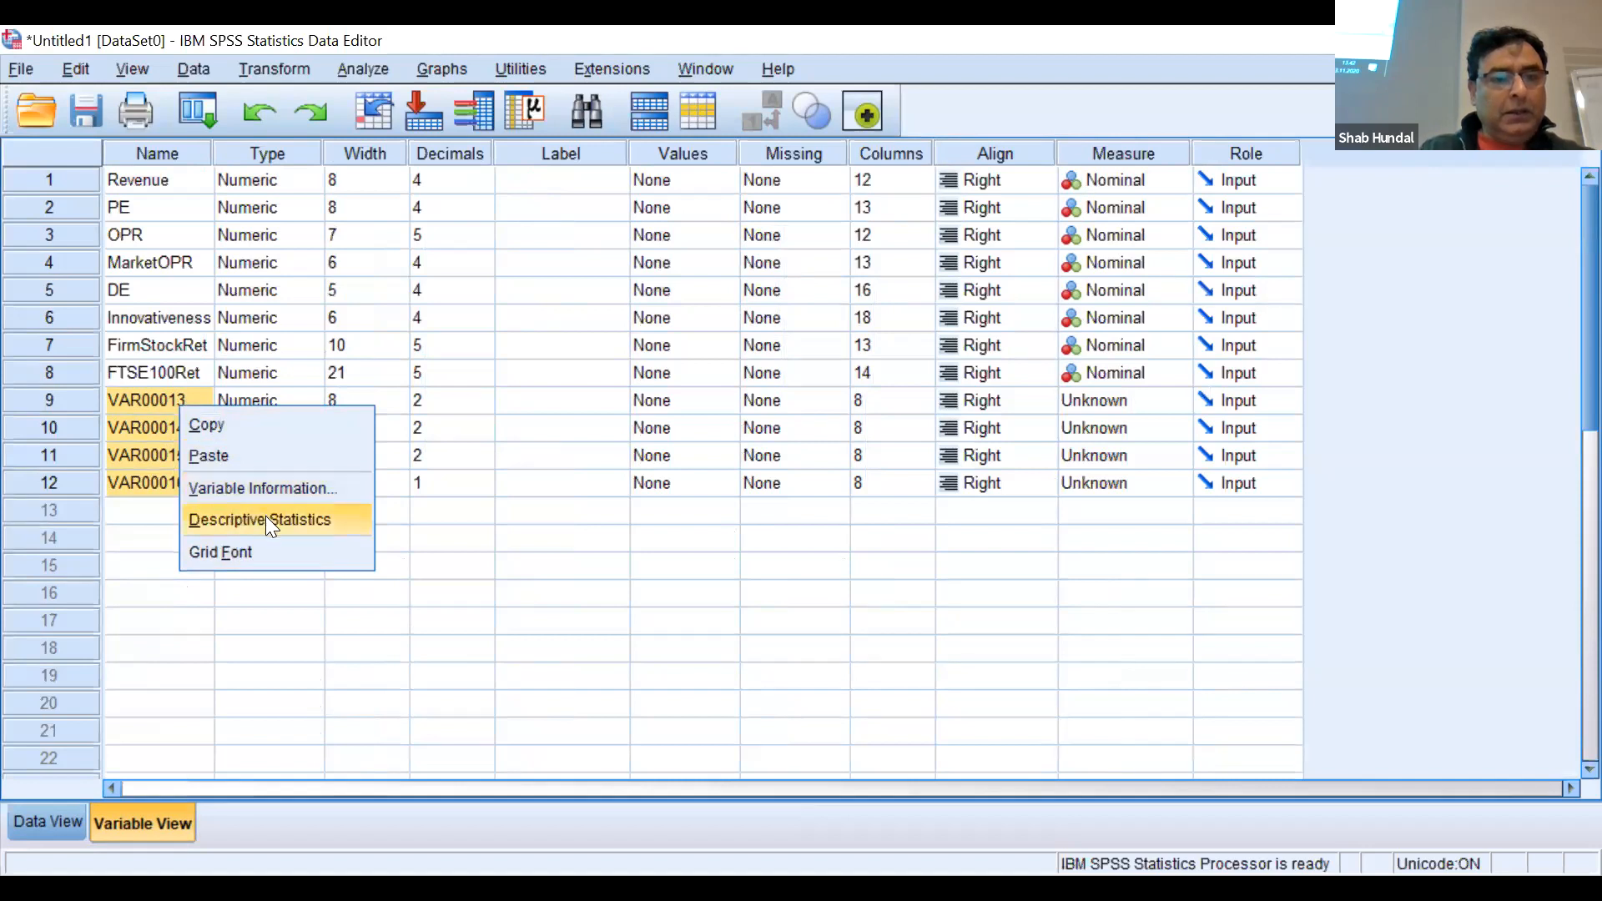
{"action": "left_click", "coordinate": [159, 394]}
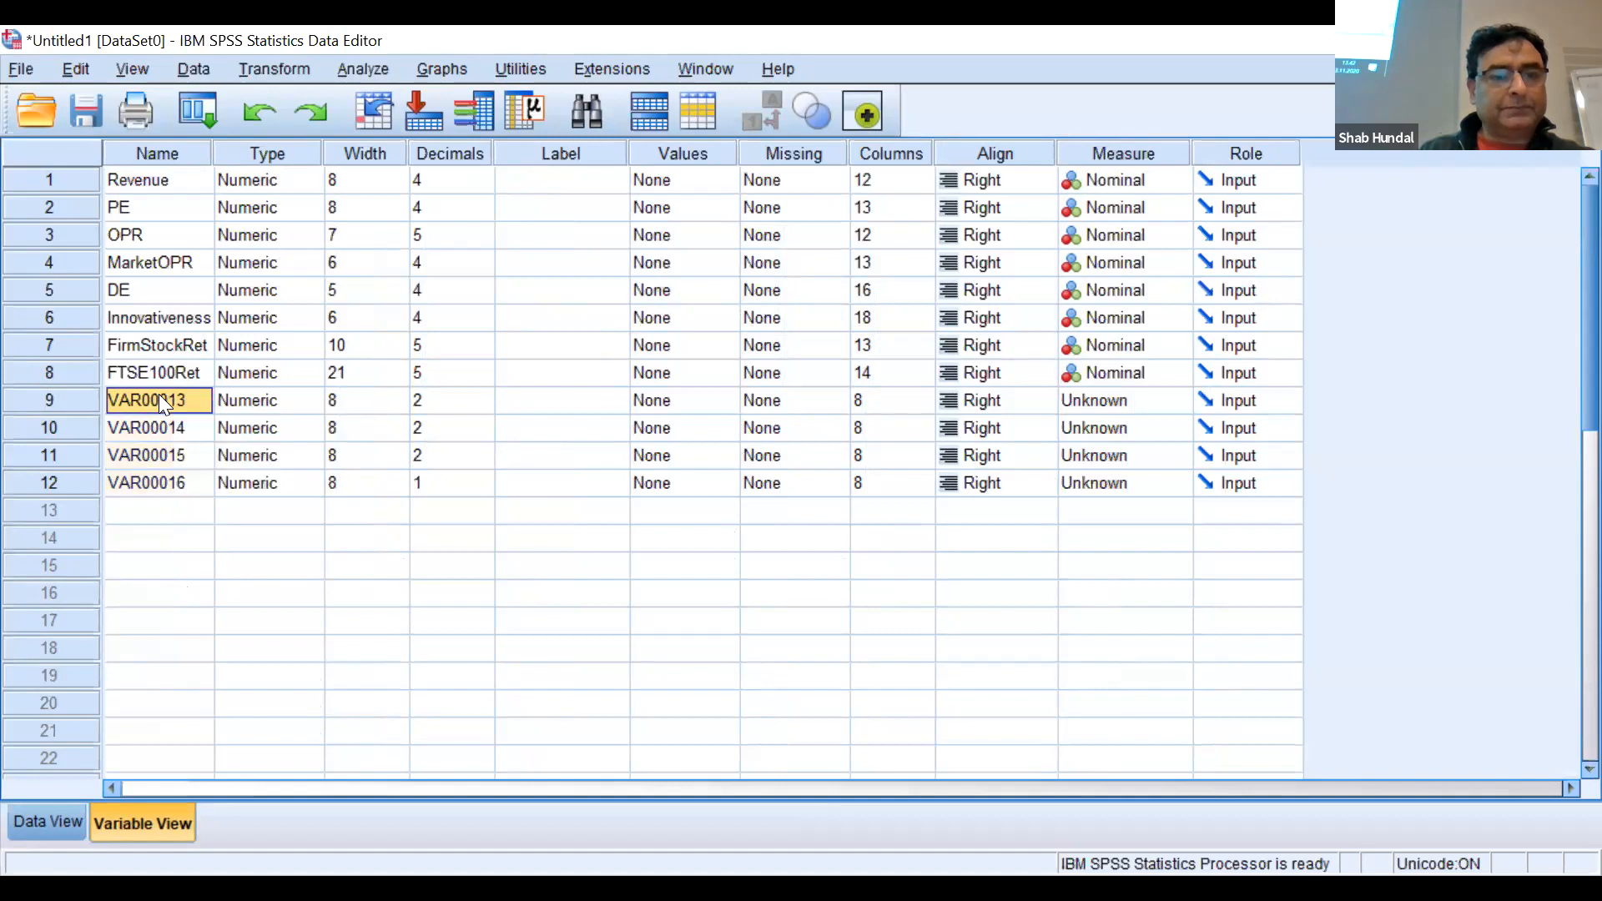
{"action": "left_click", "coordinate": [98, 393]}
{"action": "key", "text": "shift+Down"}
{"action": "key", "text": "shift+Down"}
{"action": "key", "text": "shift+Down"}
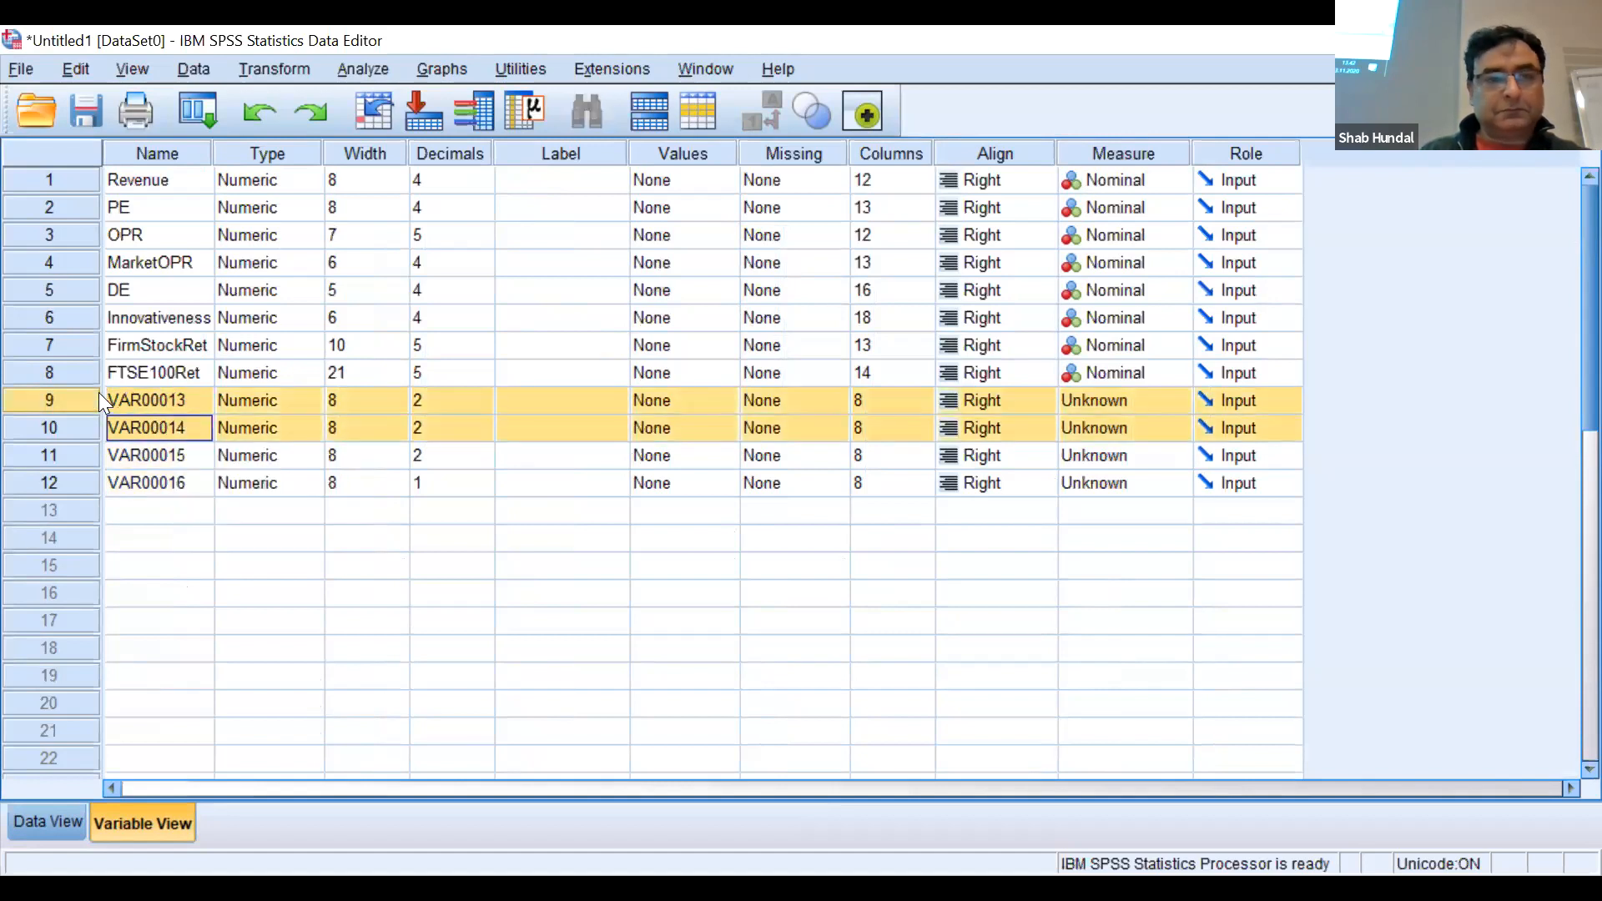
{"action": "right_click", "coordinate": [182, 406]}
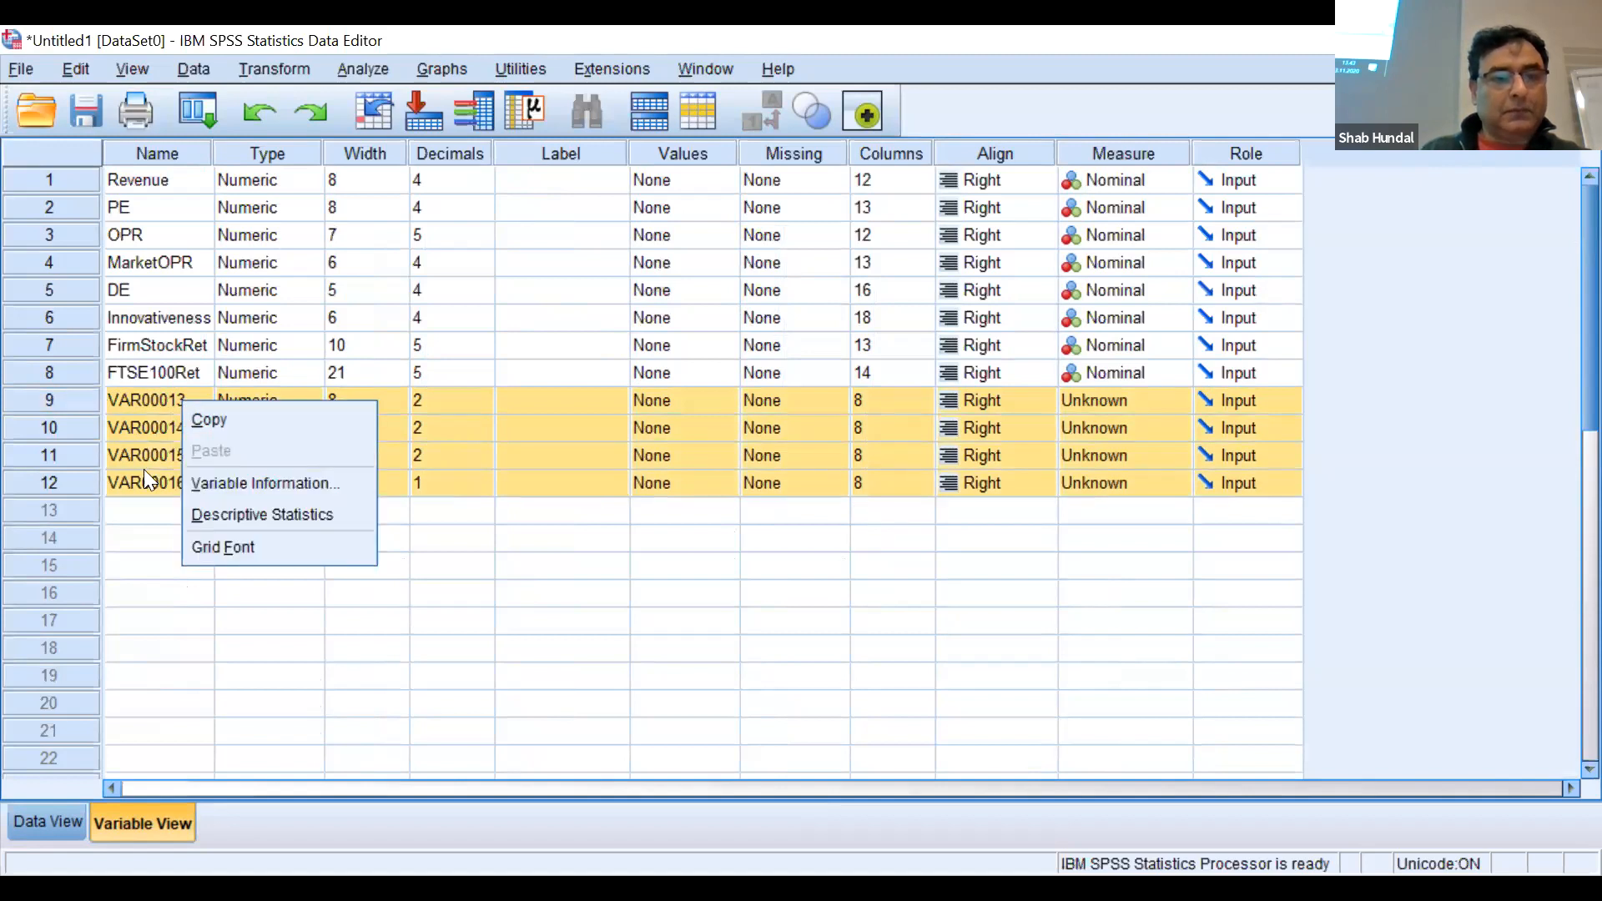
{"action": "left_click", "coordinate": [382, 567]}
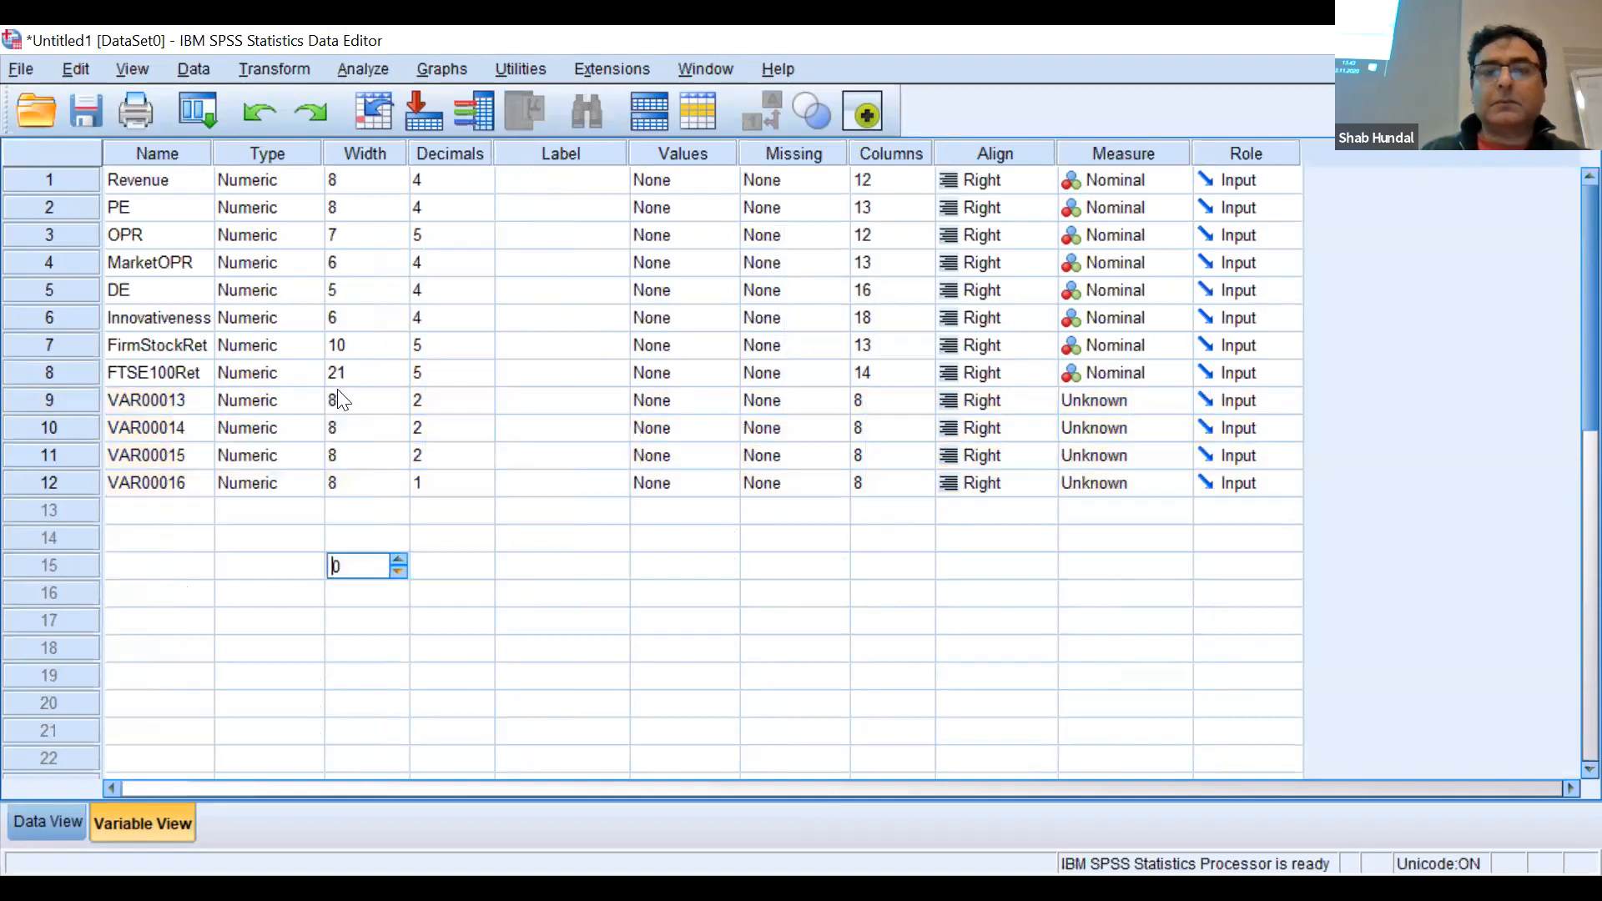
Delete the unused variables VAR00013 and VAR00014 from the dataset
{"action": "left_click", "coordinate": [153, 404]}
{"action": "left_click", "coordinate": [100, 400]}
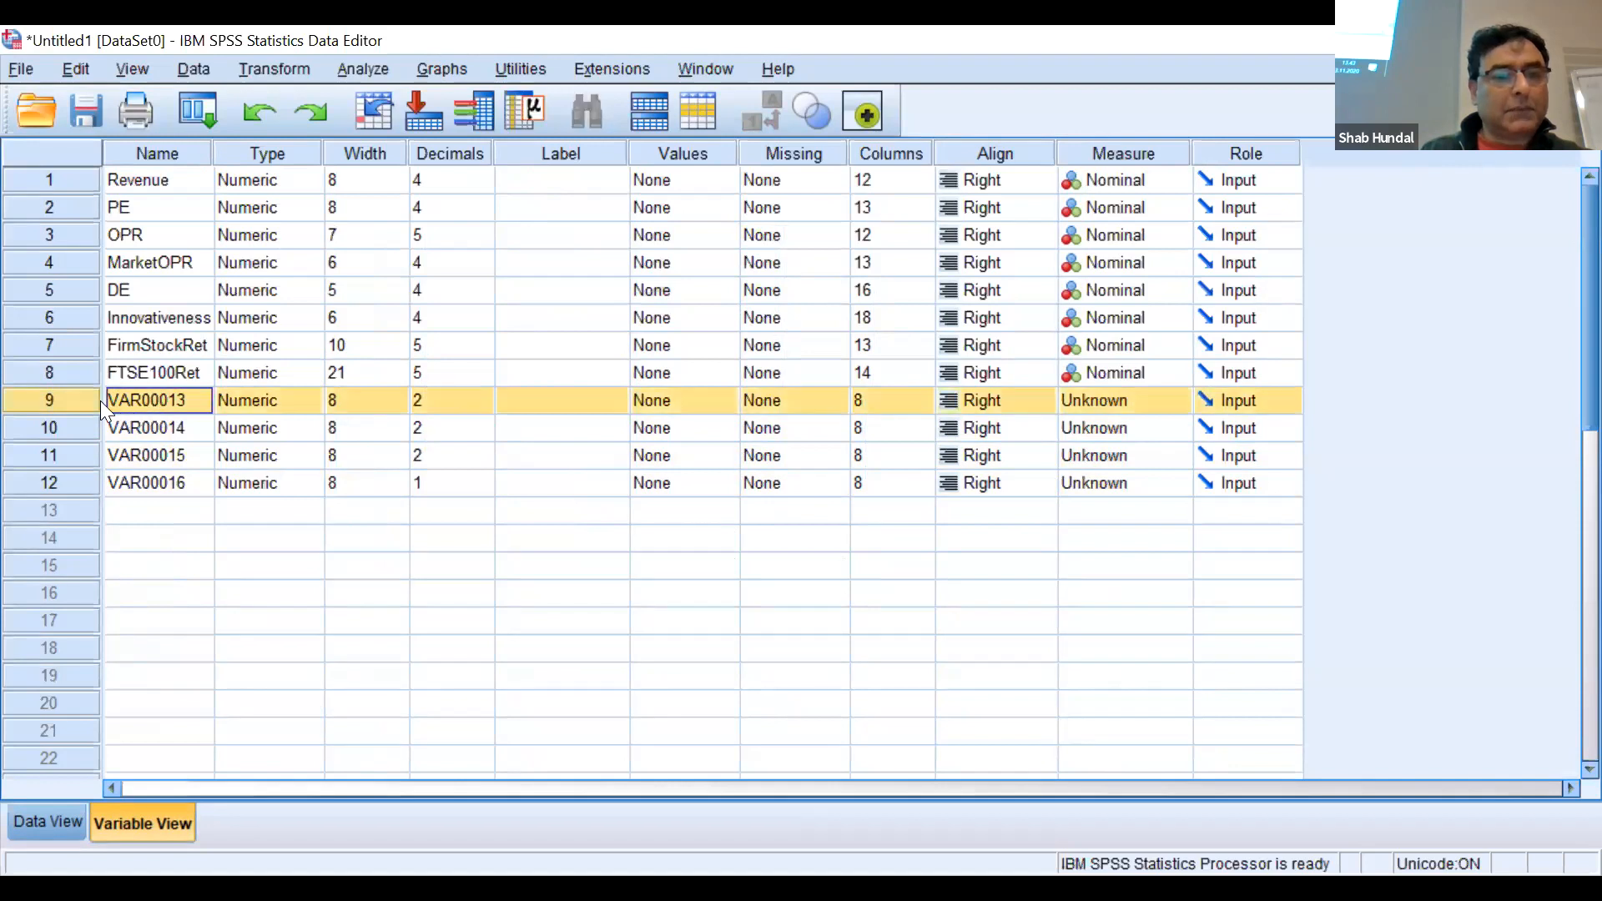
{"action": "right_click", "coordinate": [102, 400]}
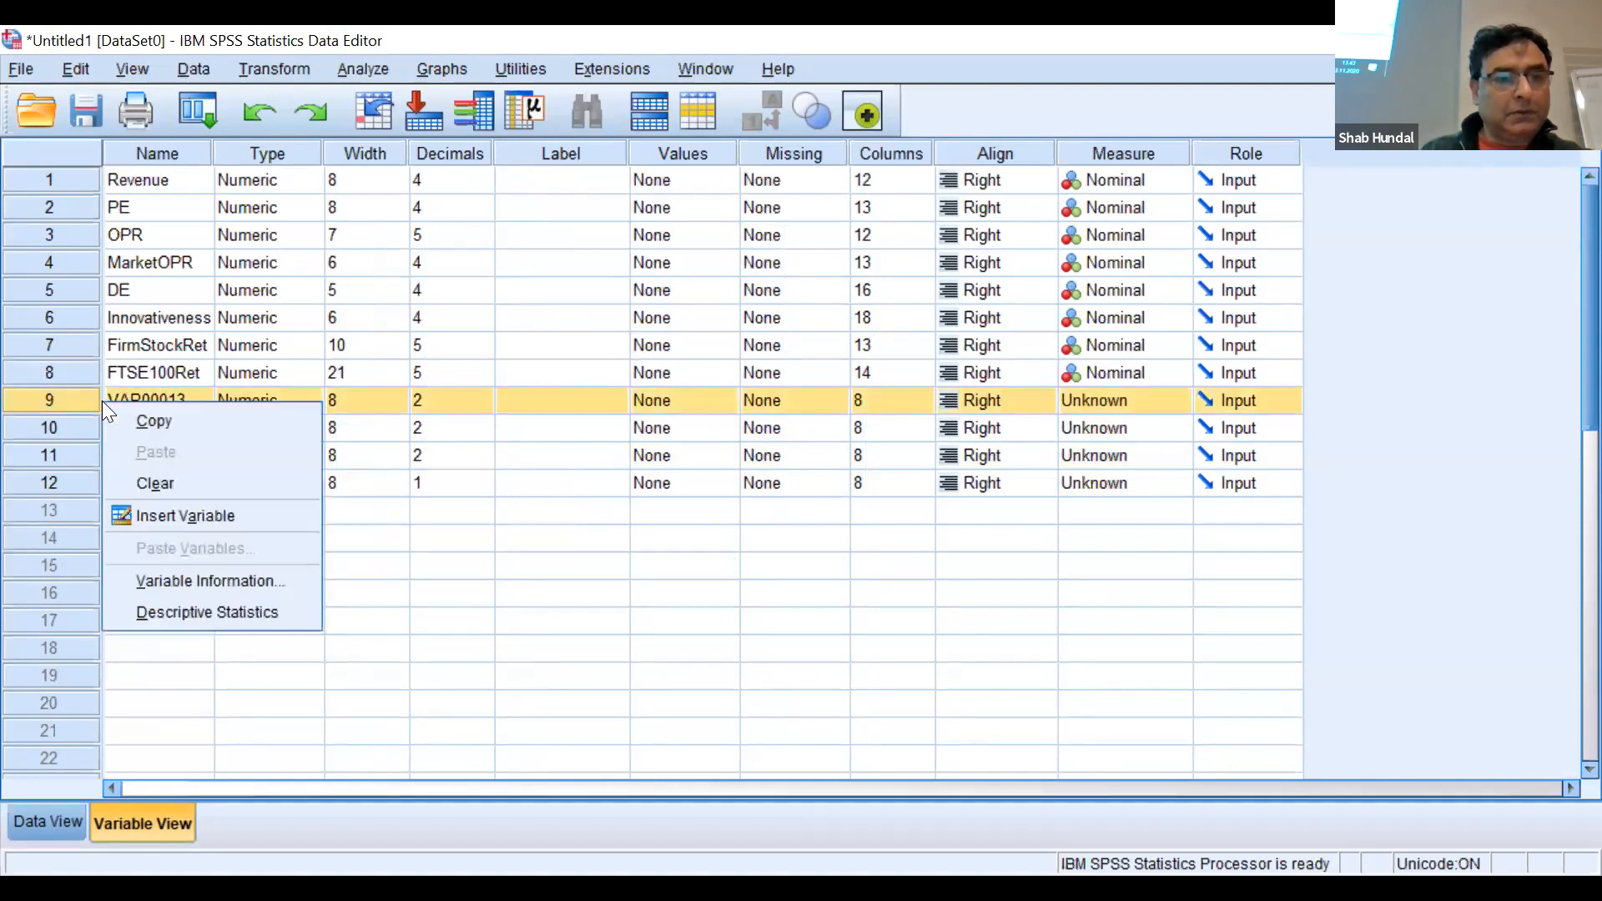
{"action": "left_click", "coordinate": [171, 478]}
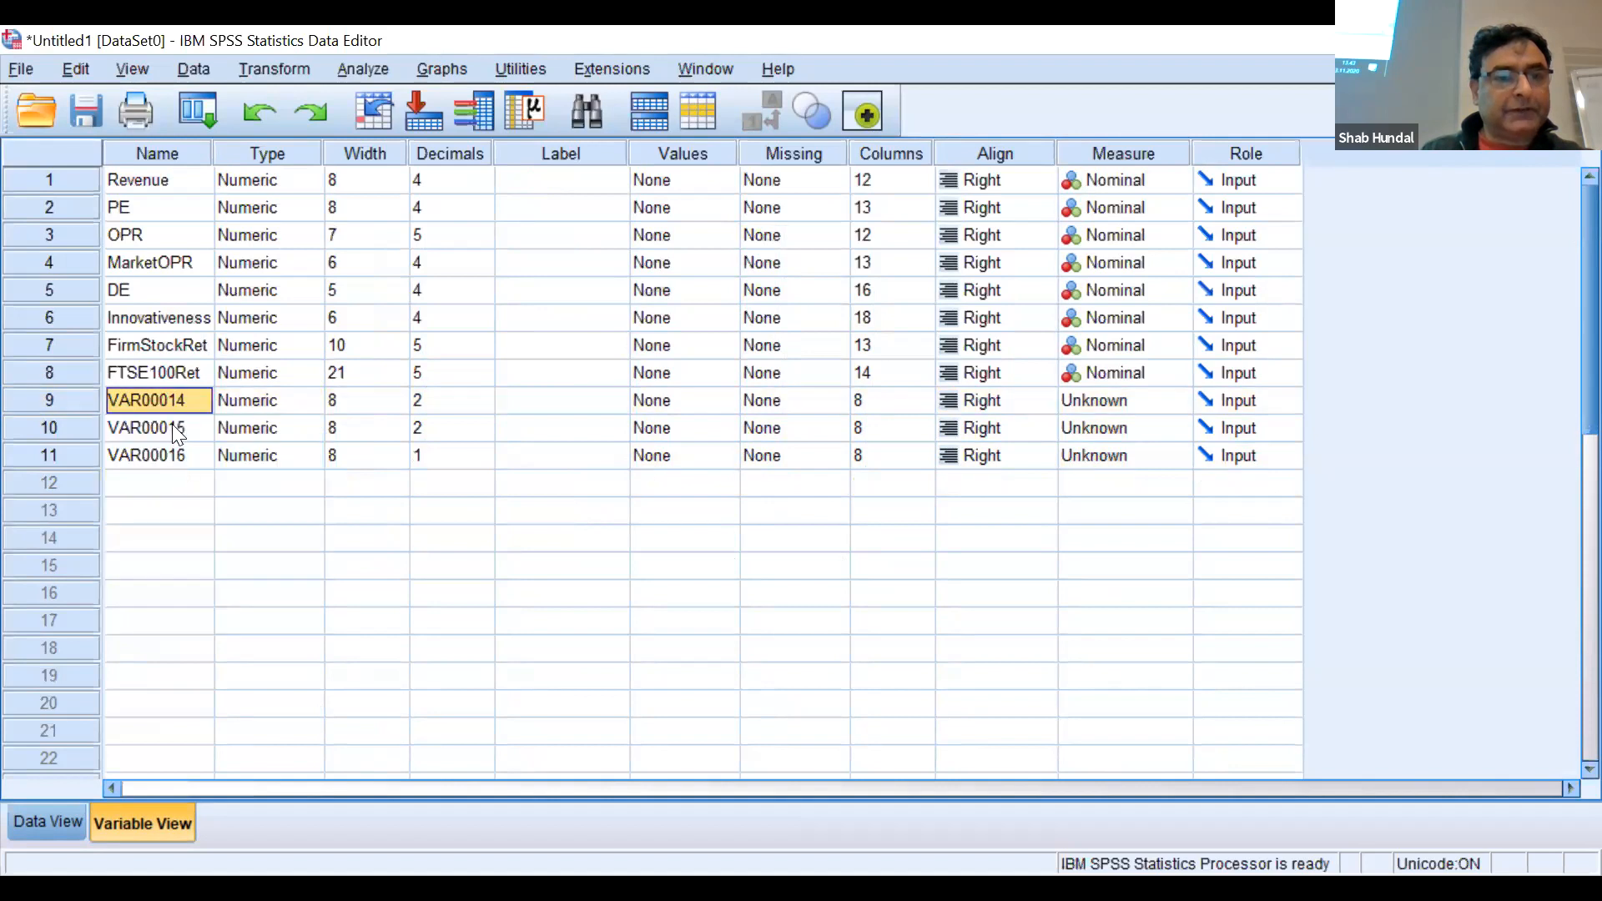
{"action": "left_click", "coordinate": [82, 398]}
{"action": "right_click", "coordinate": [82, 399]}
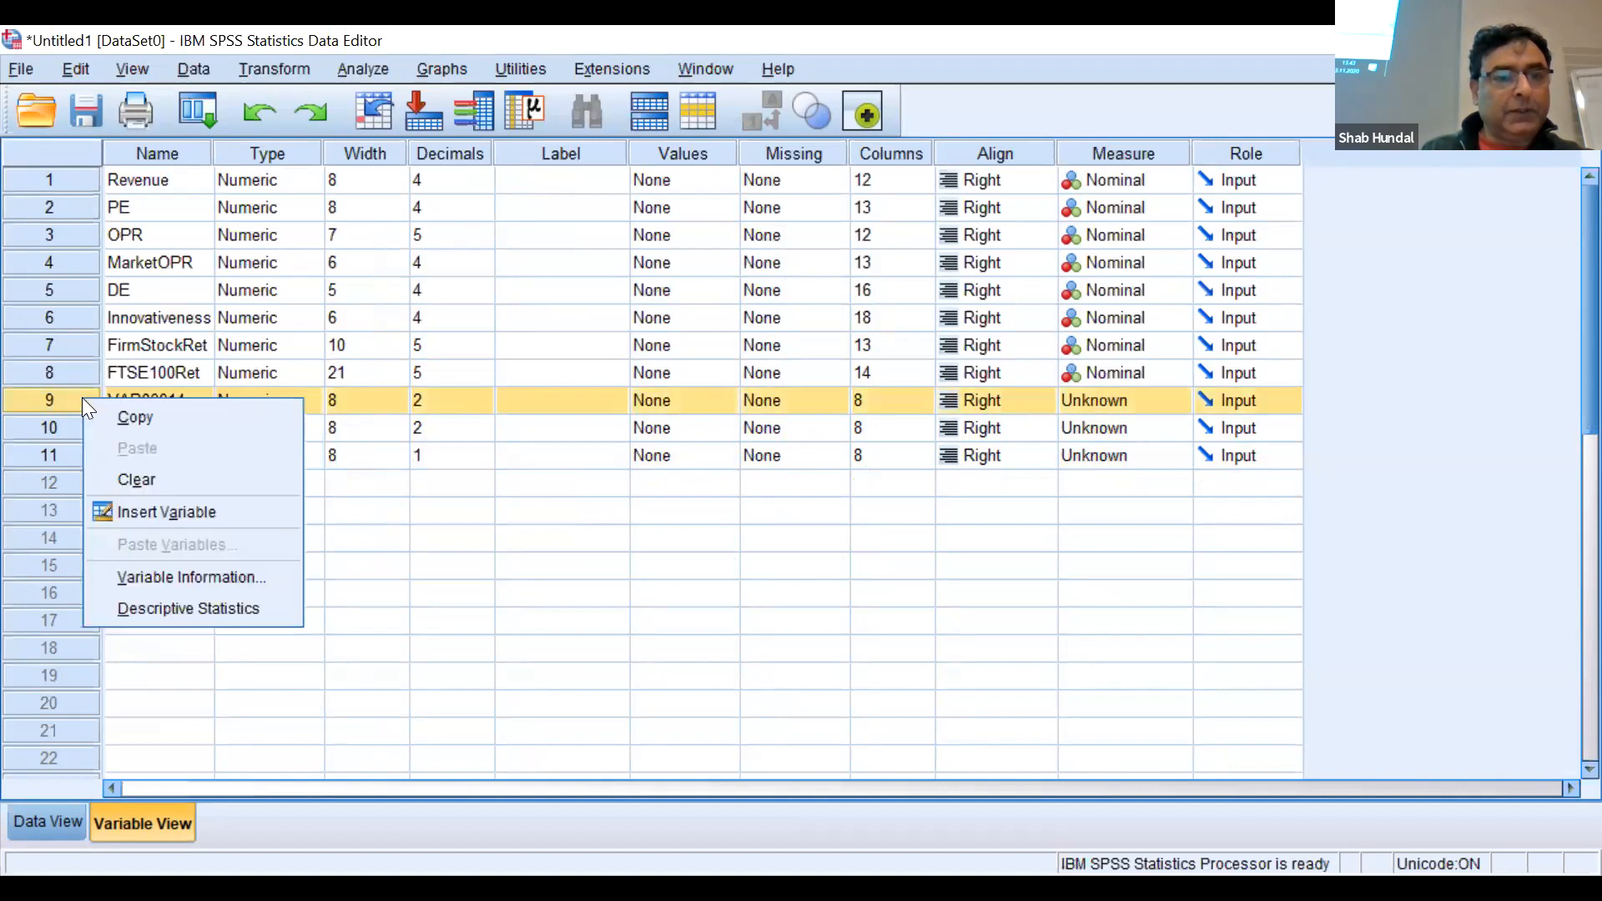
{"action": "left_click", "coordinate": [137, 480]}
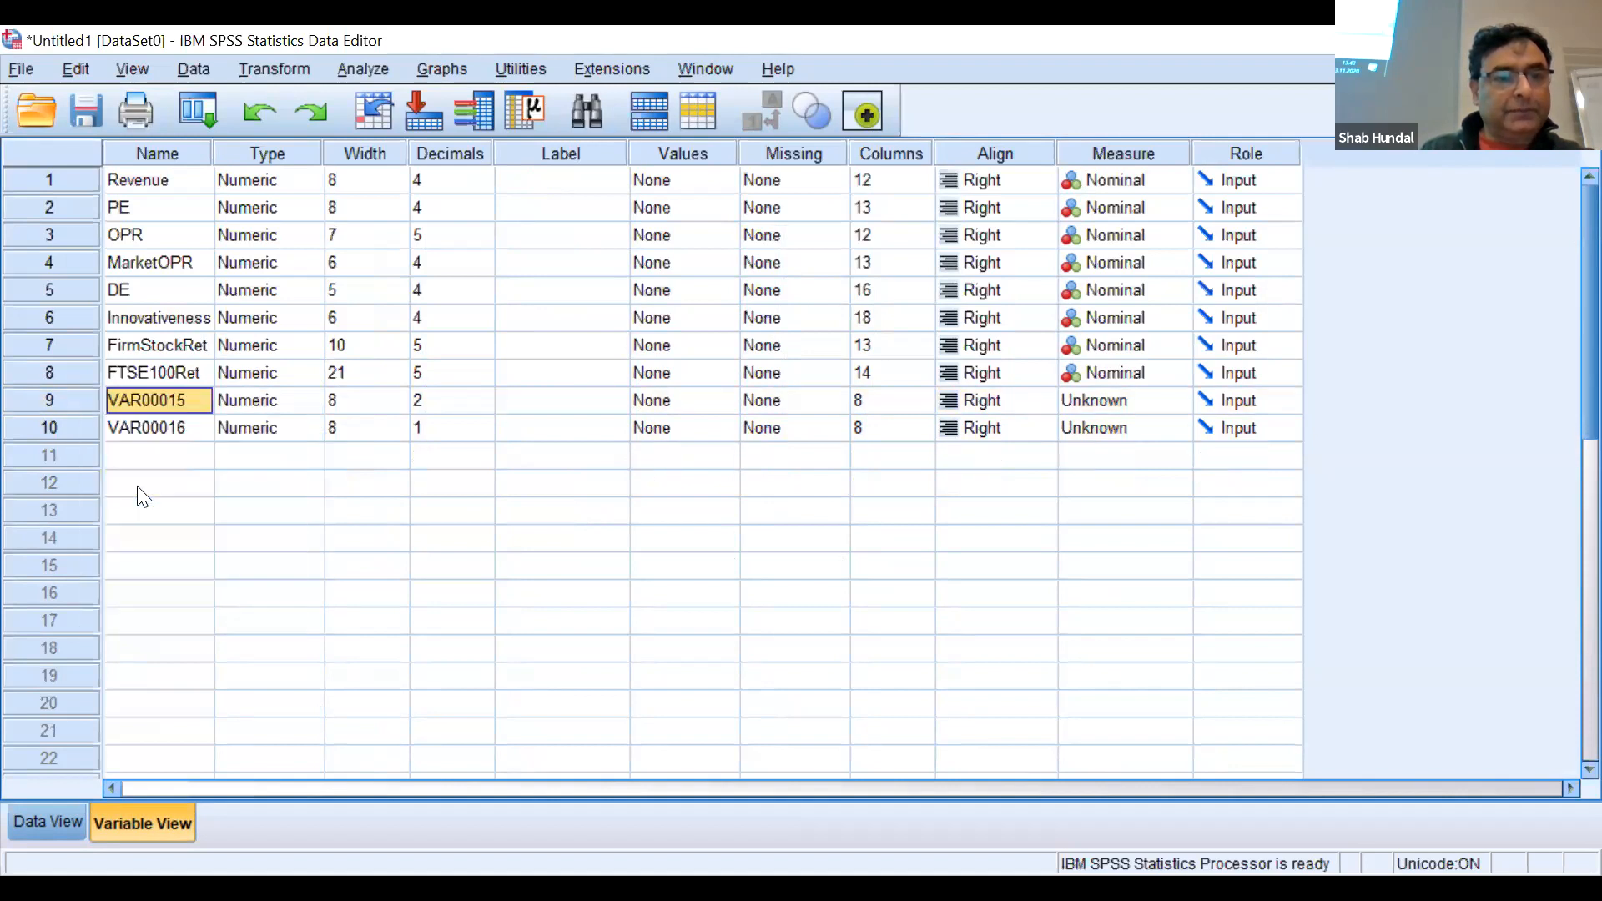
Delete the unused variables VAR00015 and VAR00016 and return to the data sheet
{"action": "right_click", "coordinate": [92, 409]}
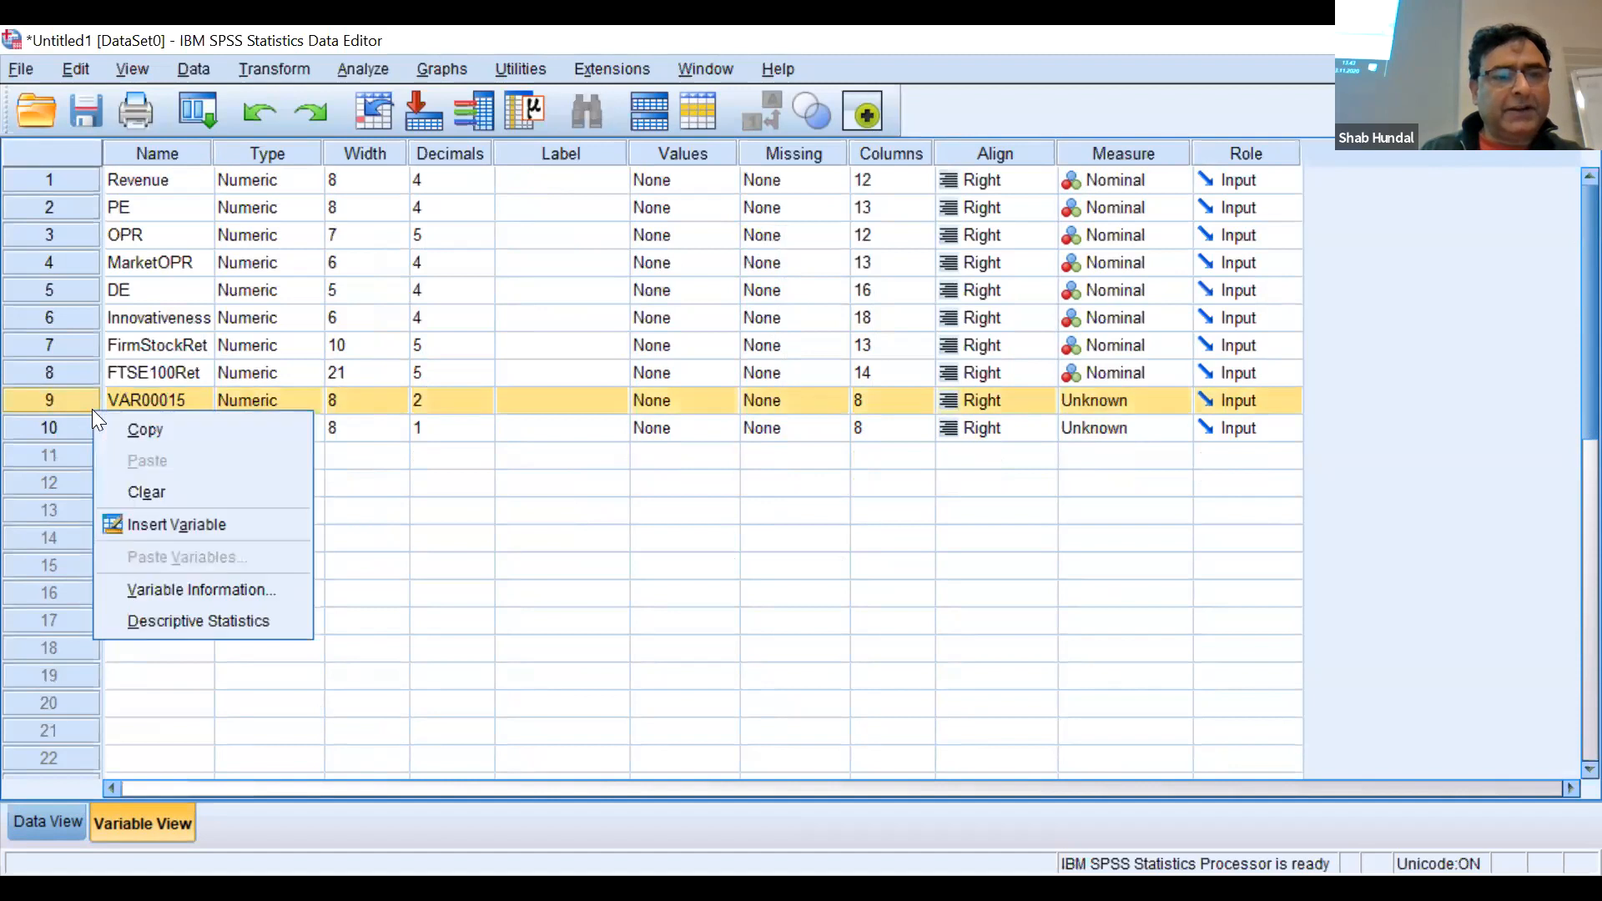
{"action": "left_click", "coordinate": [141, 484]}
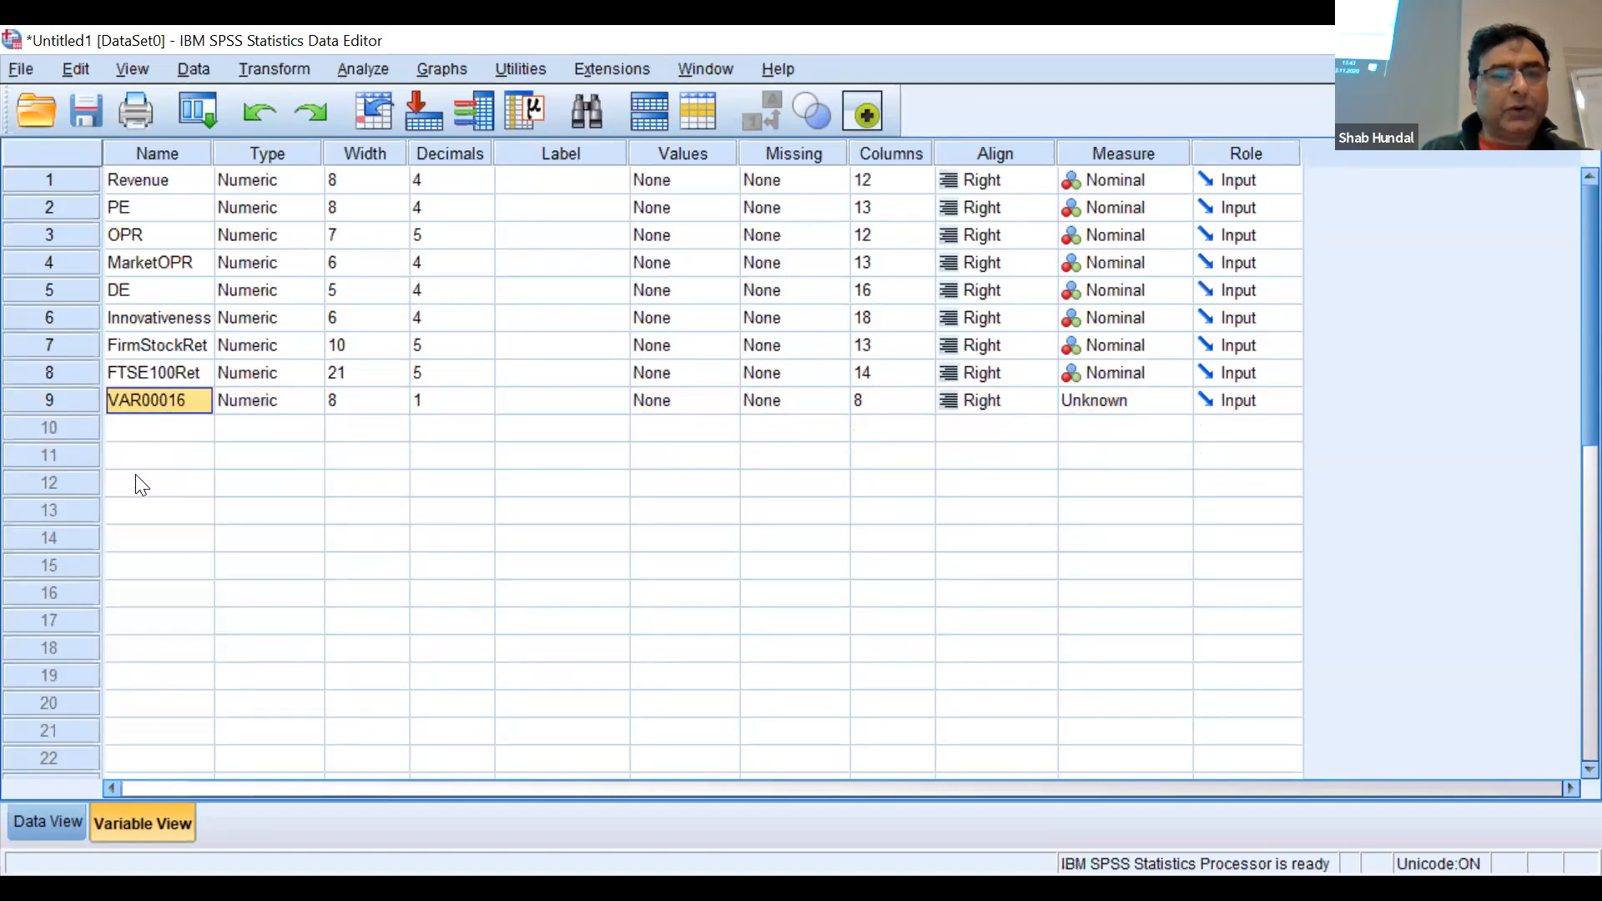
{"action": "left_click", "coordinate": [90, 408]}
{"action": "right_click", "coordinate": [90, 407]}
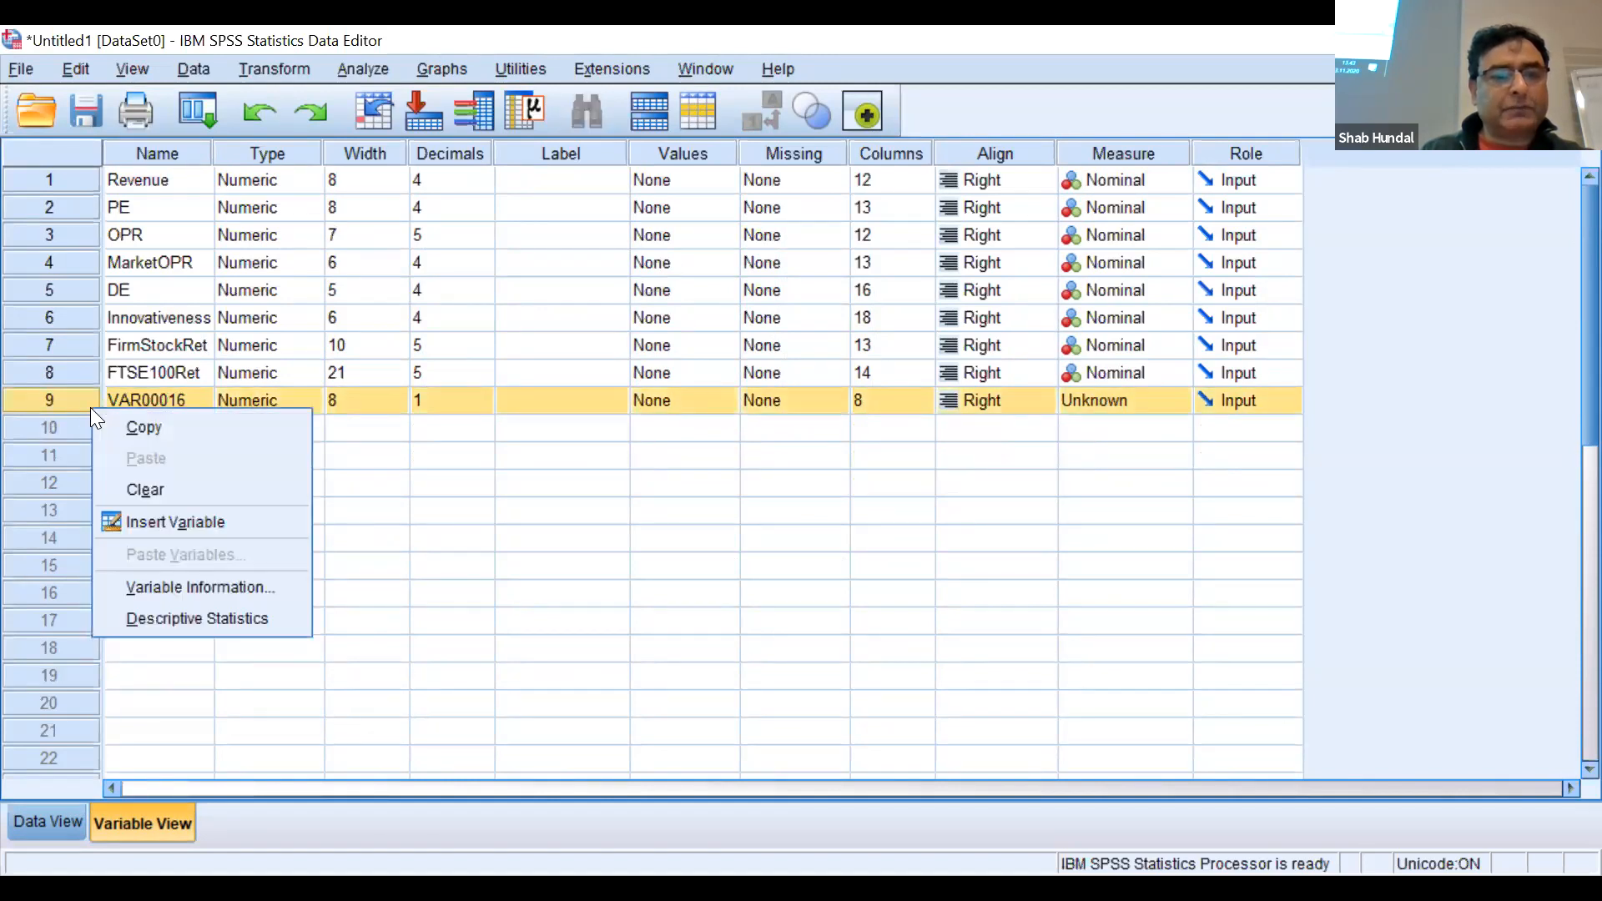
{"action": "left_click", "coordinate": [157, 488]}
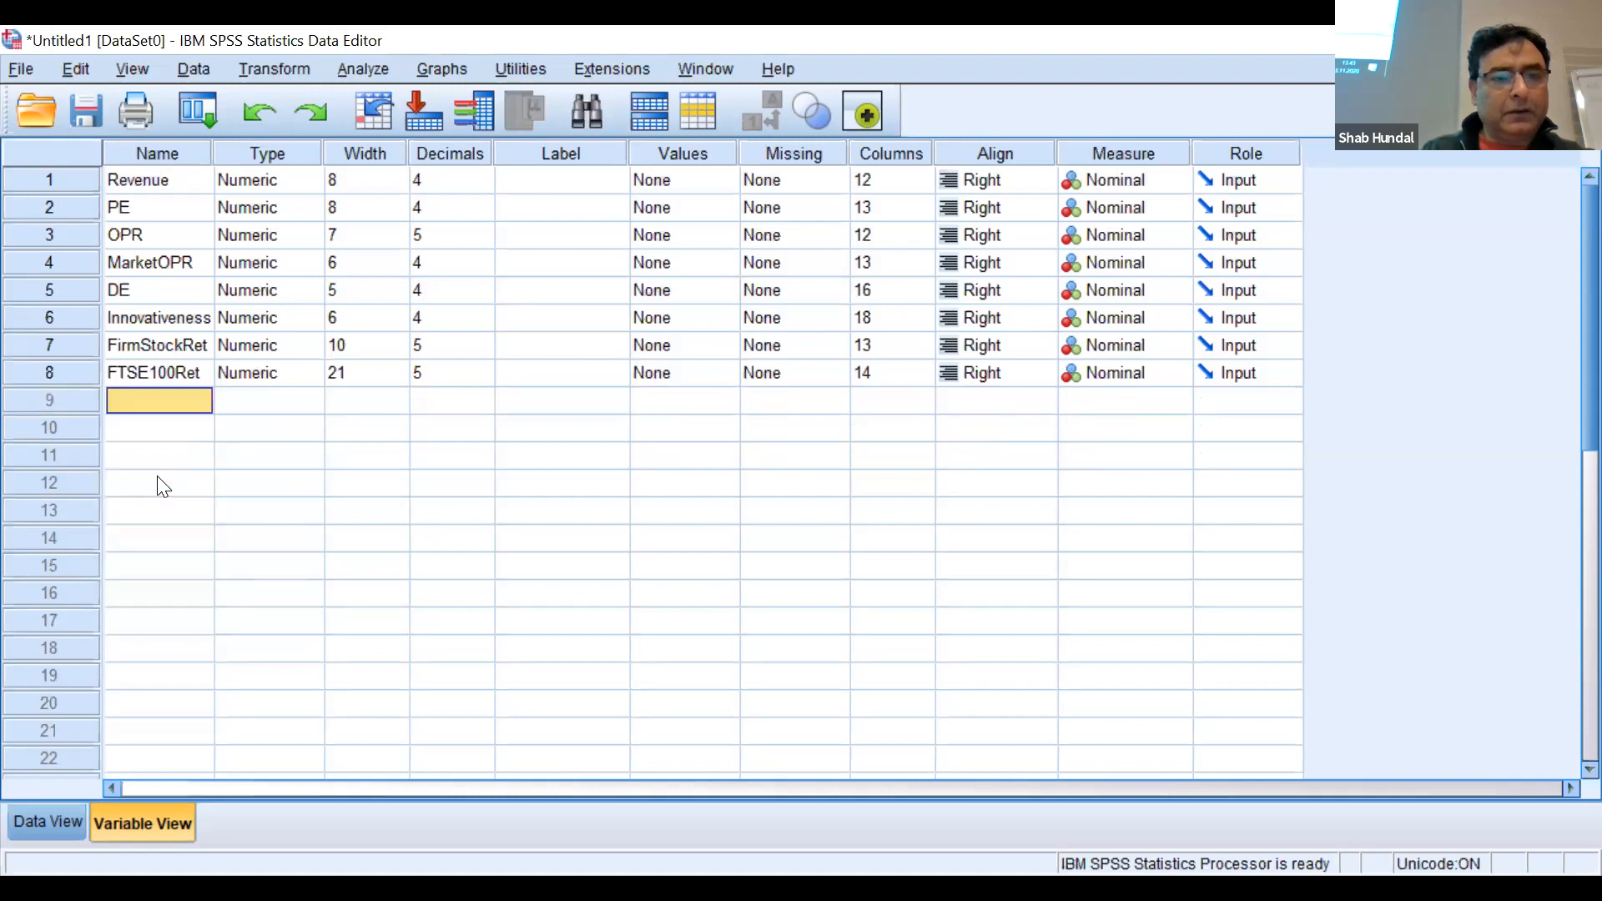
{"action": "left_click", "coordinate": [57, 822]}
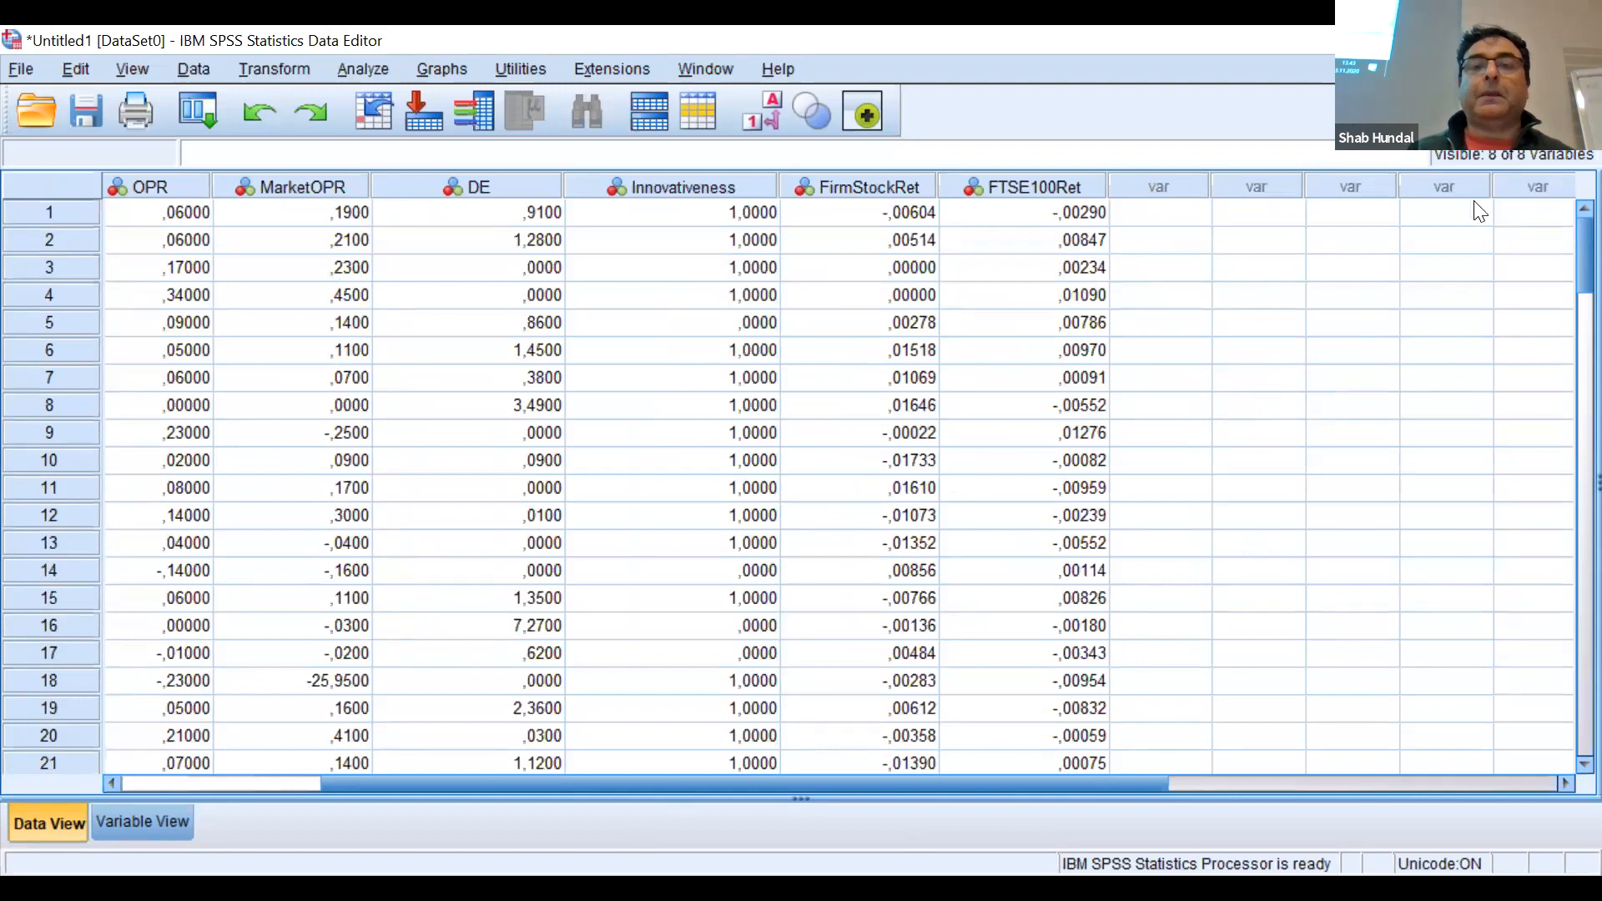
{"action": "left_click", "coordinate": [1243, 373]}
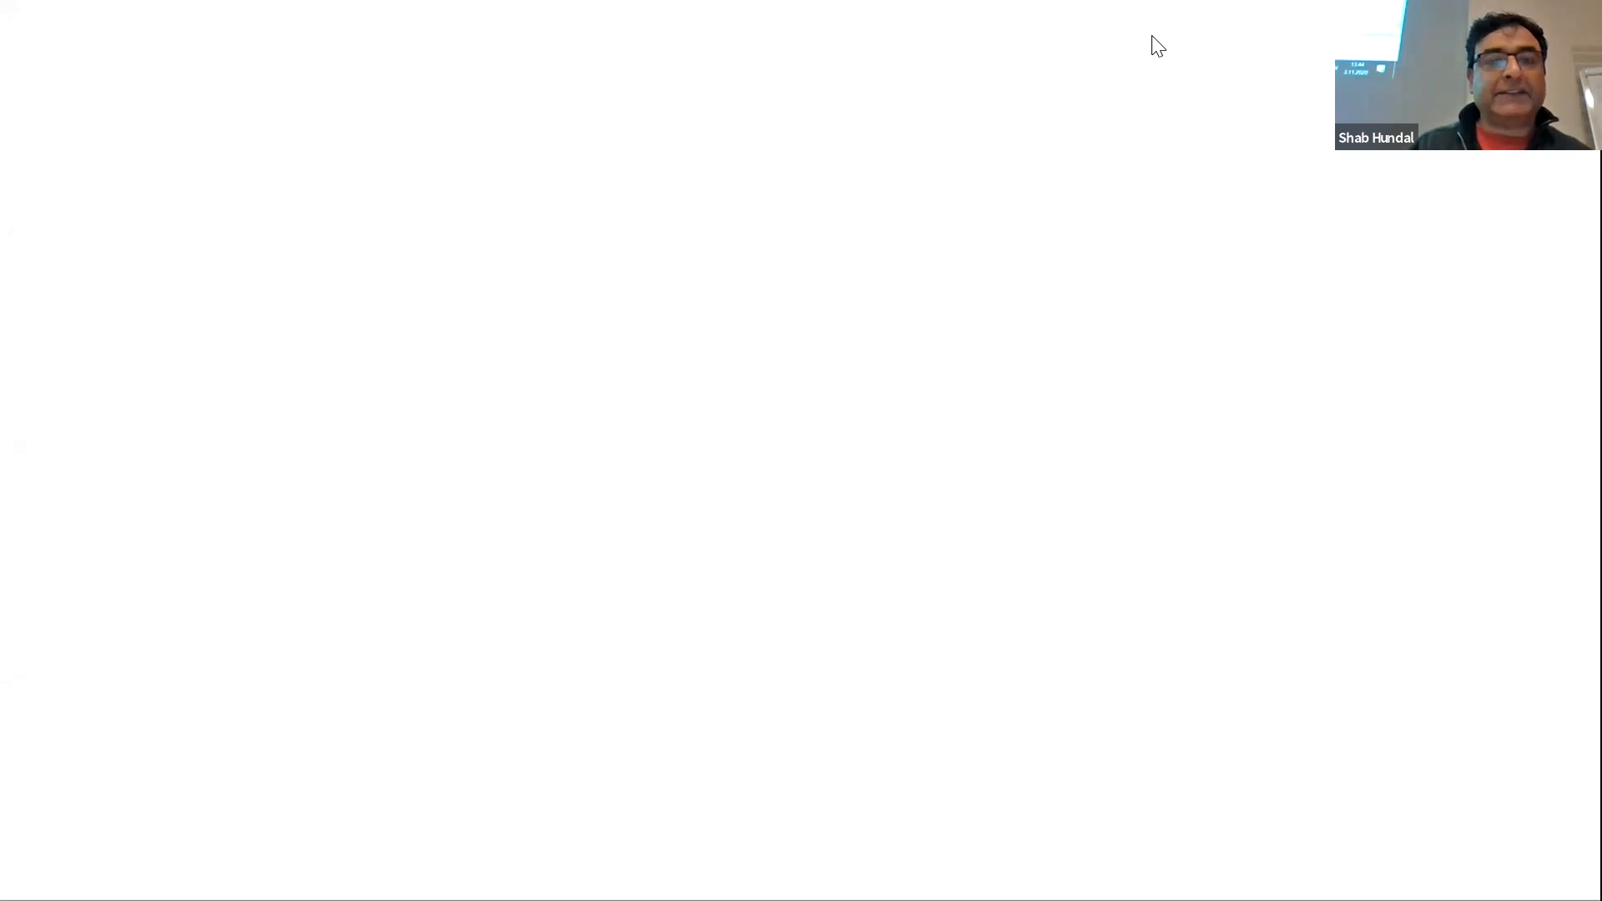
Write the text "Firm Stock Retur" in a new text box on the blank whiteboard
{"action": "left_click", "coordinate": [497, 247]}
{"action": "type", "text": "Firm"}
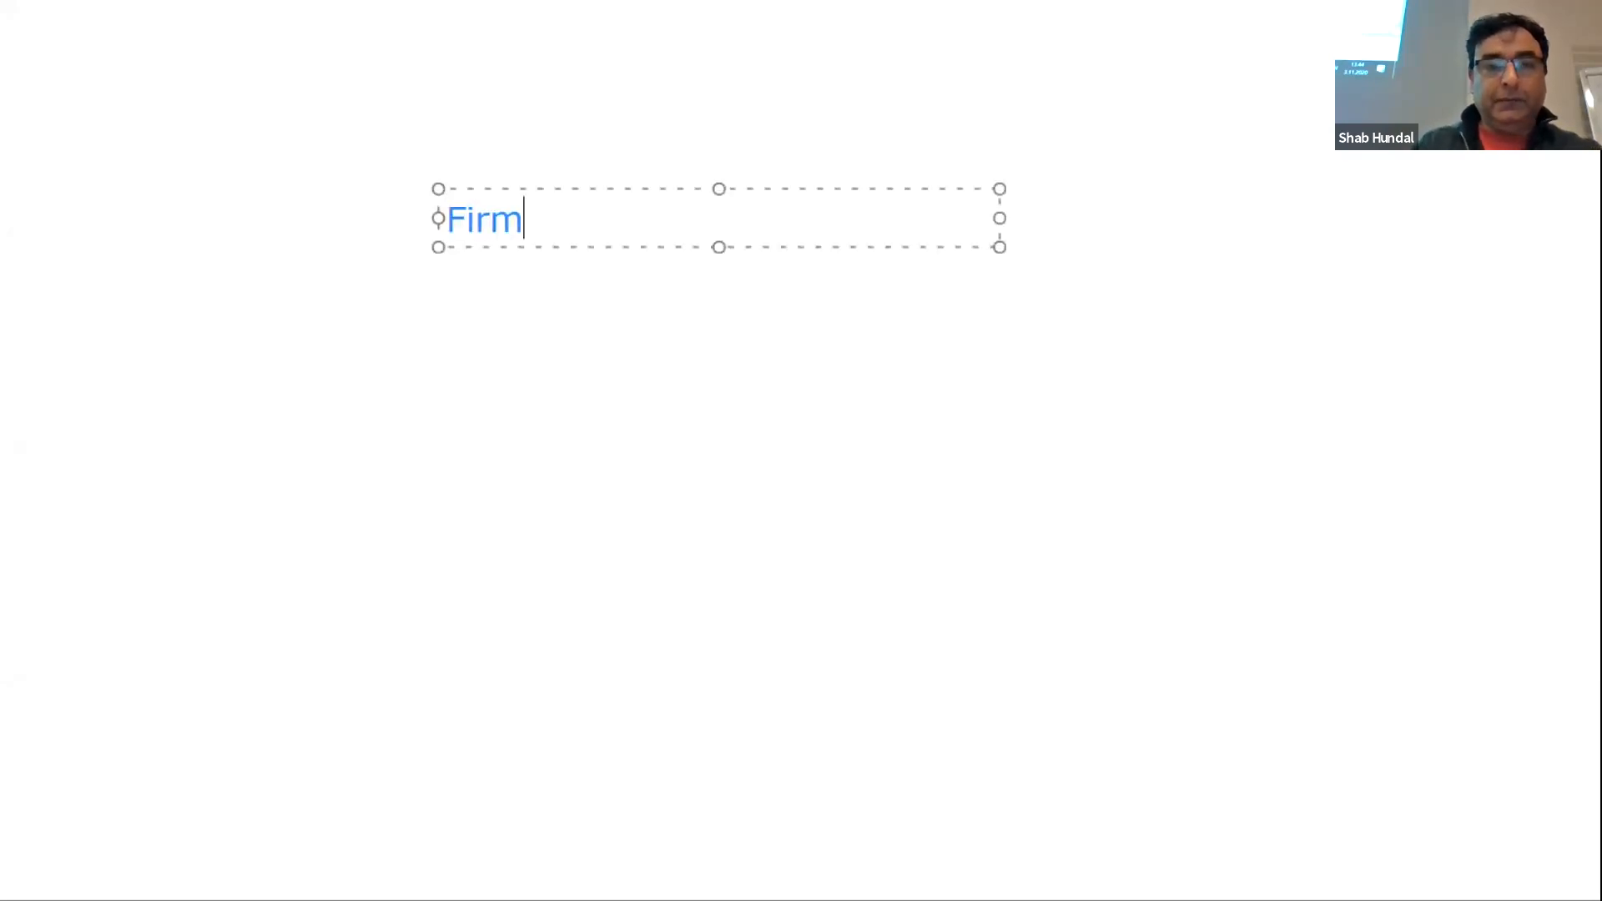
{"action": "type", "text": " Stoc"}
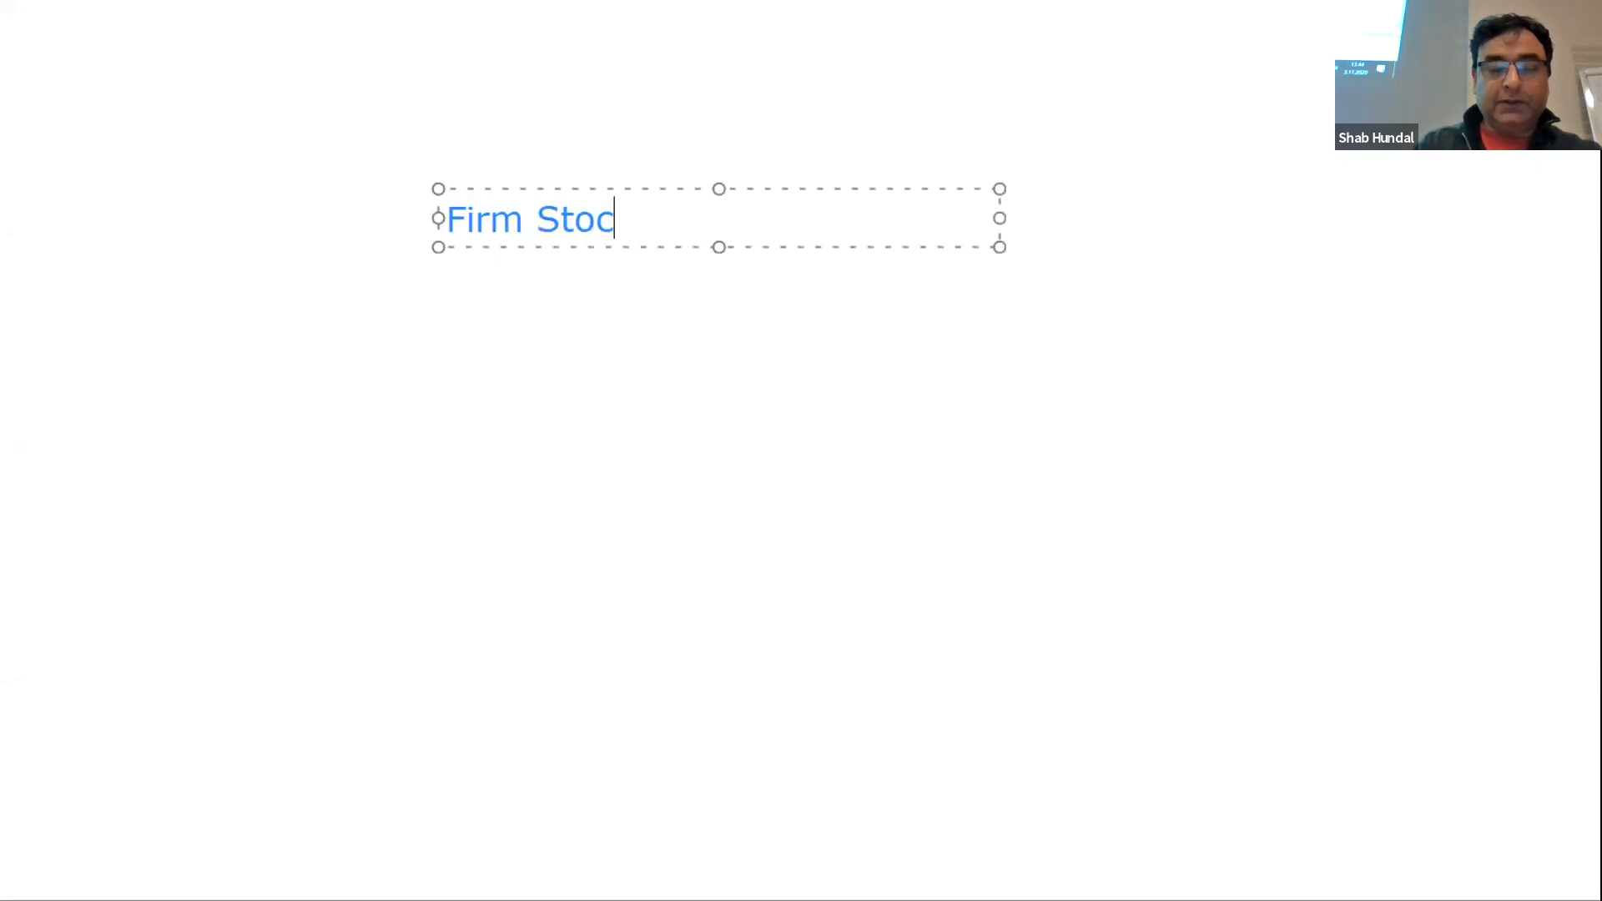
{"action": "type", "text": "k Retur"}
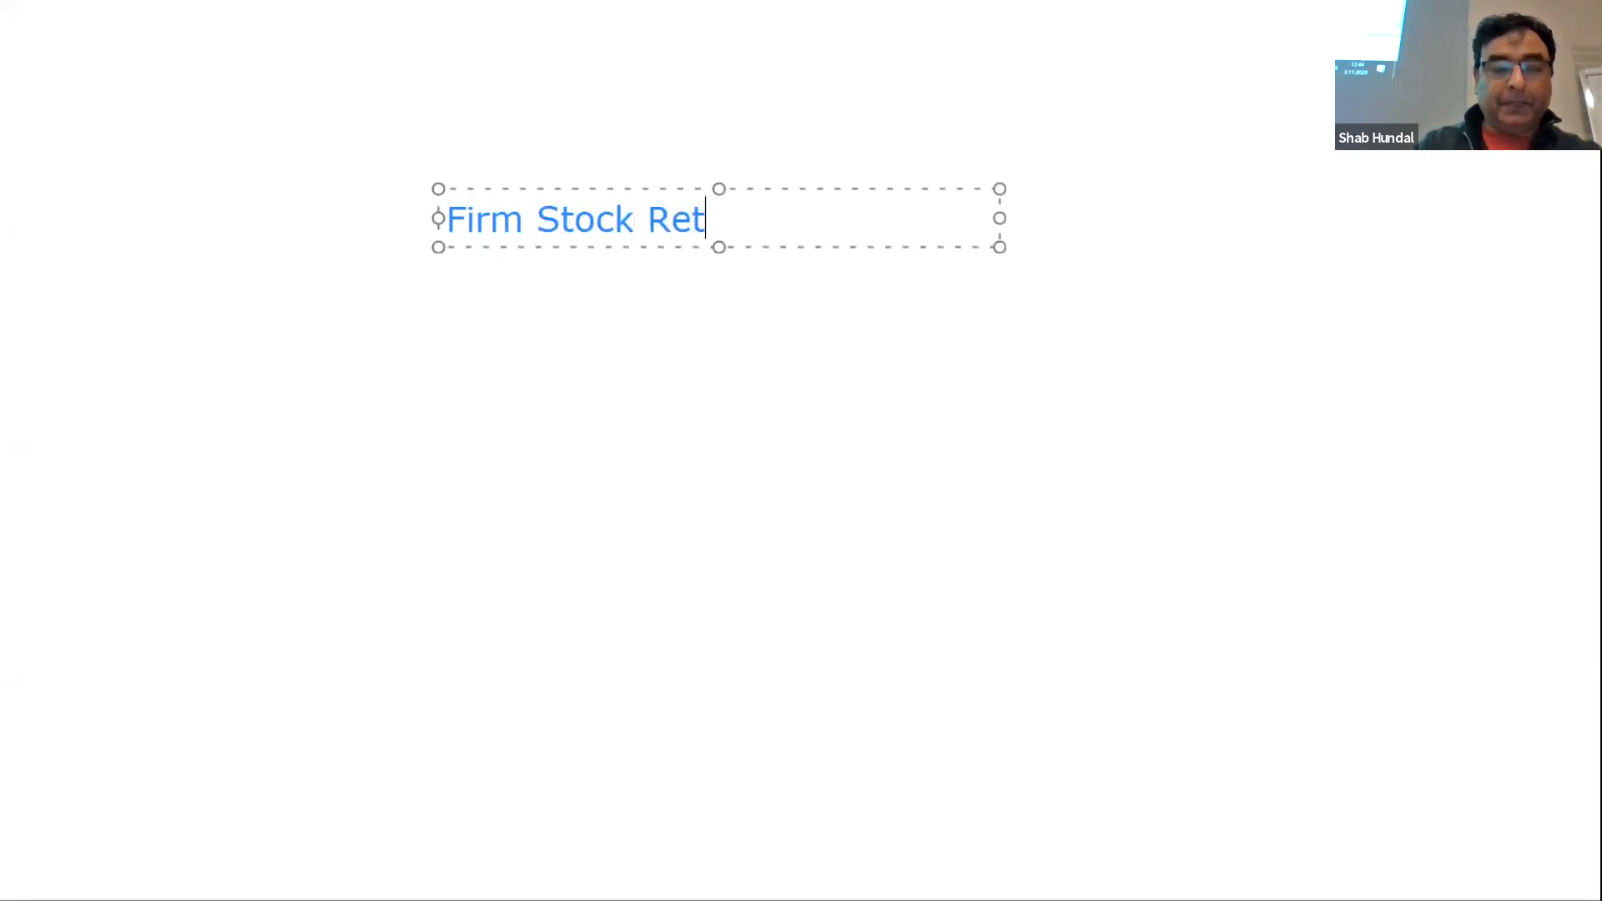
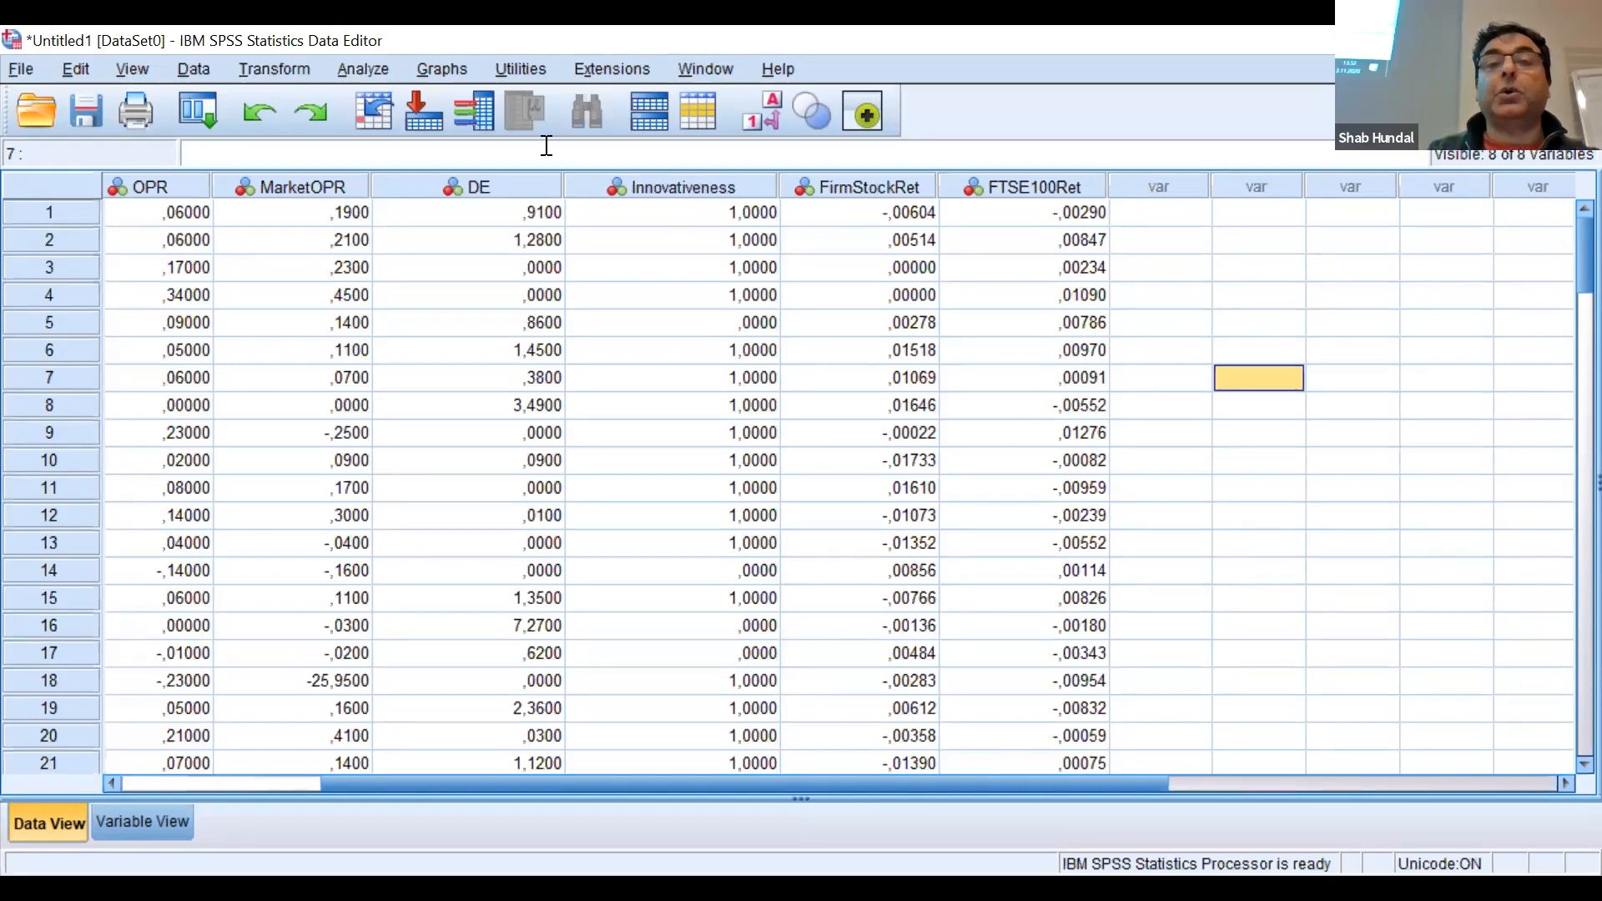
Switch back to SPSS and set up a linear regression with FirmStockRet as the dependent variable
{"action": "key", "text": "alt+Tab"}
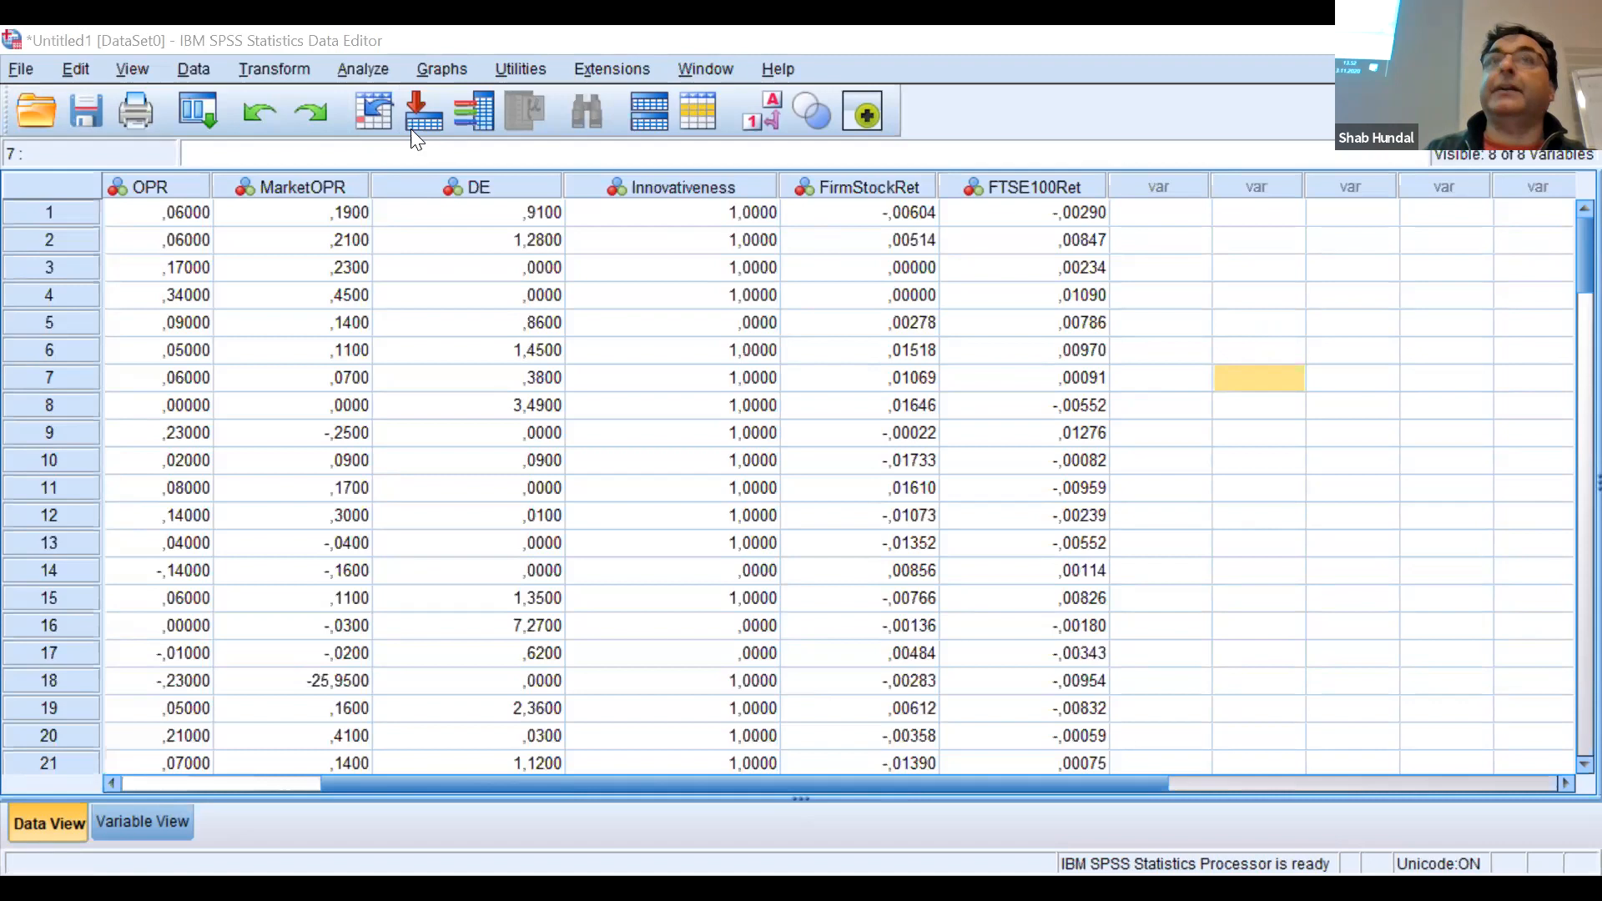
{"action": "left_click", "coordinate": [356, 69]}
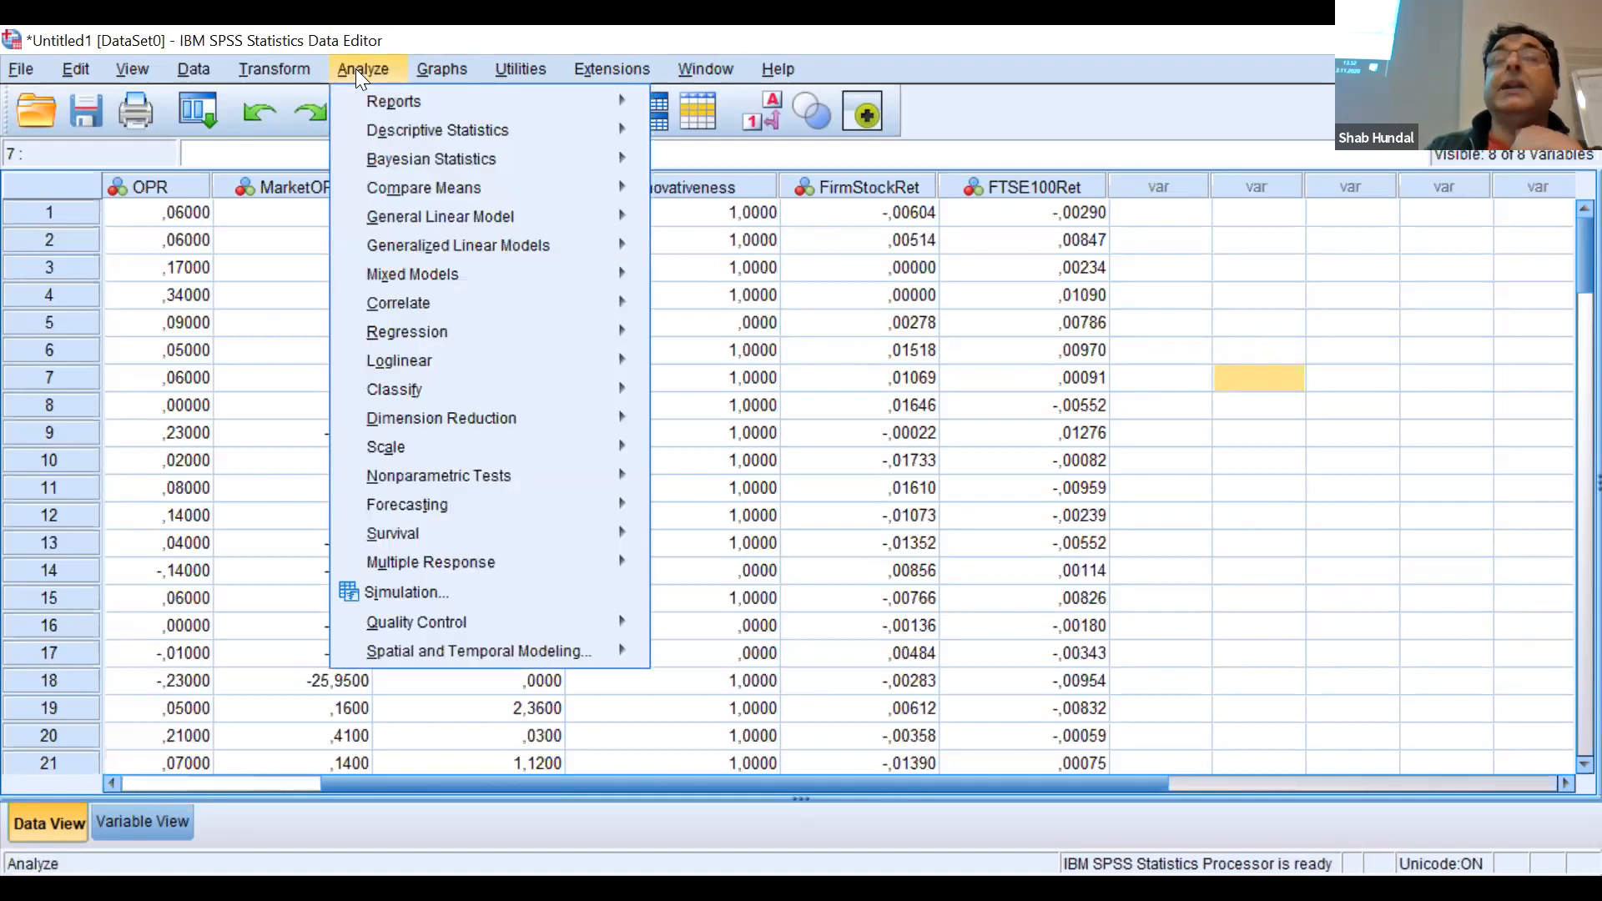
{"action": "mouse_move", "coordinate": [389, 134]}
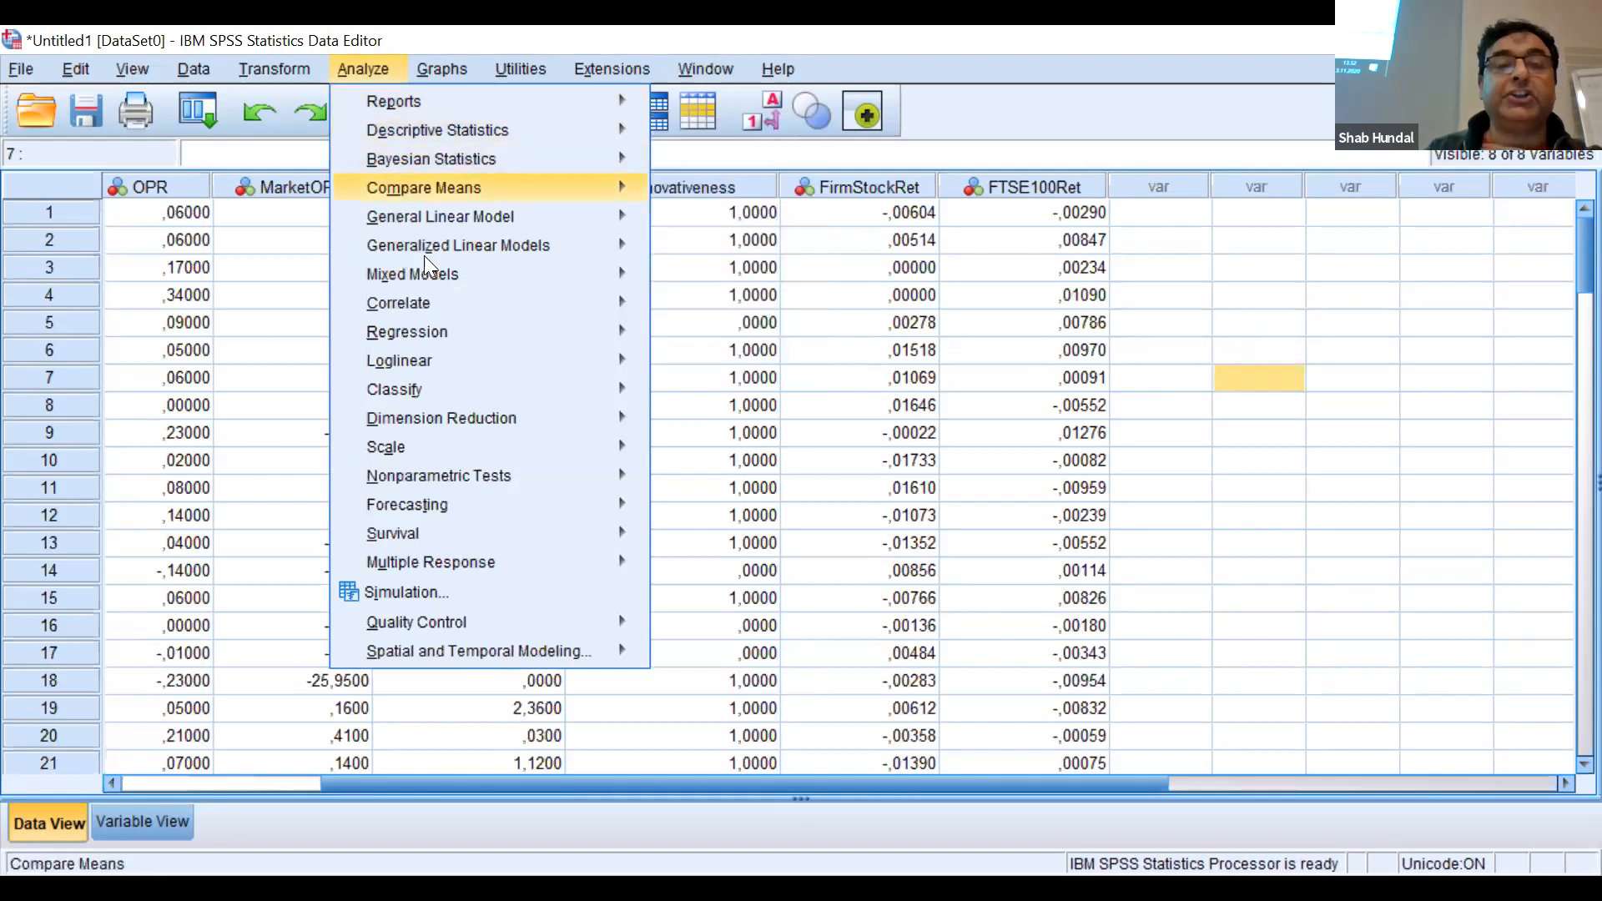
{"action": "mouse_move", "coordinate": [429, 302]}
{"action": "mouse_move", "coordinate": [437, 334]}
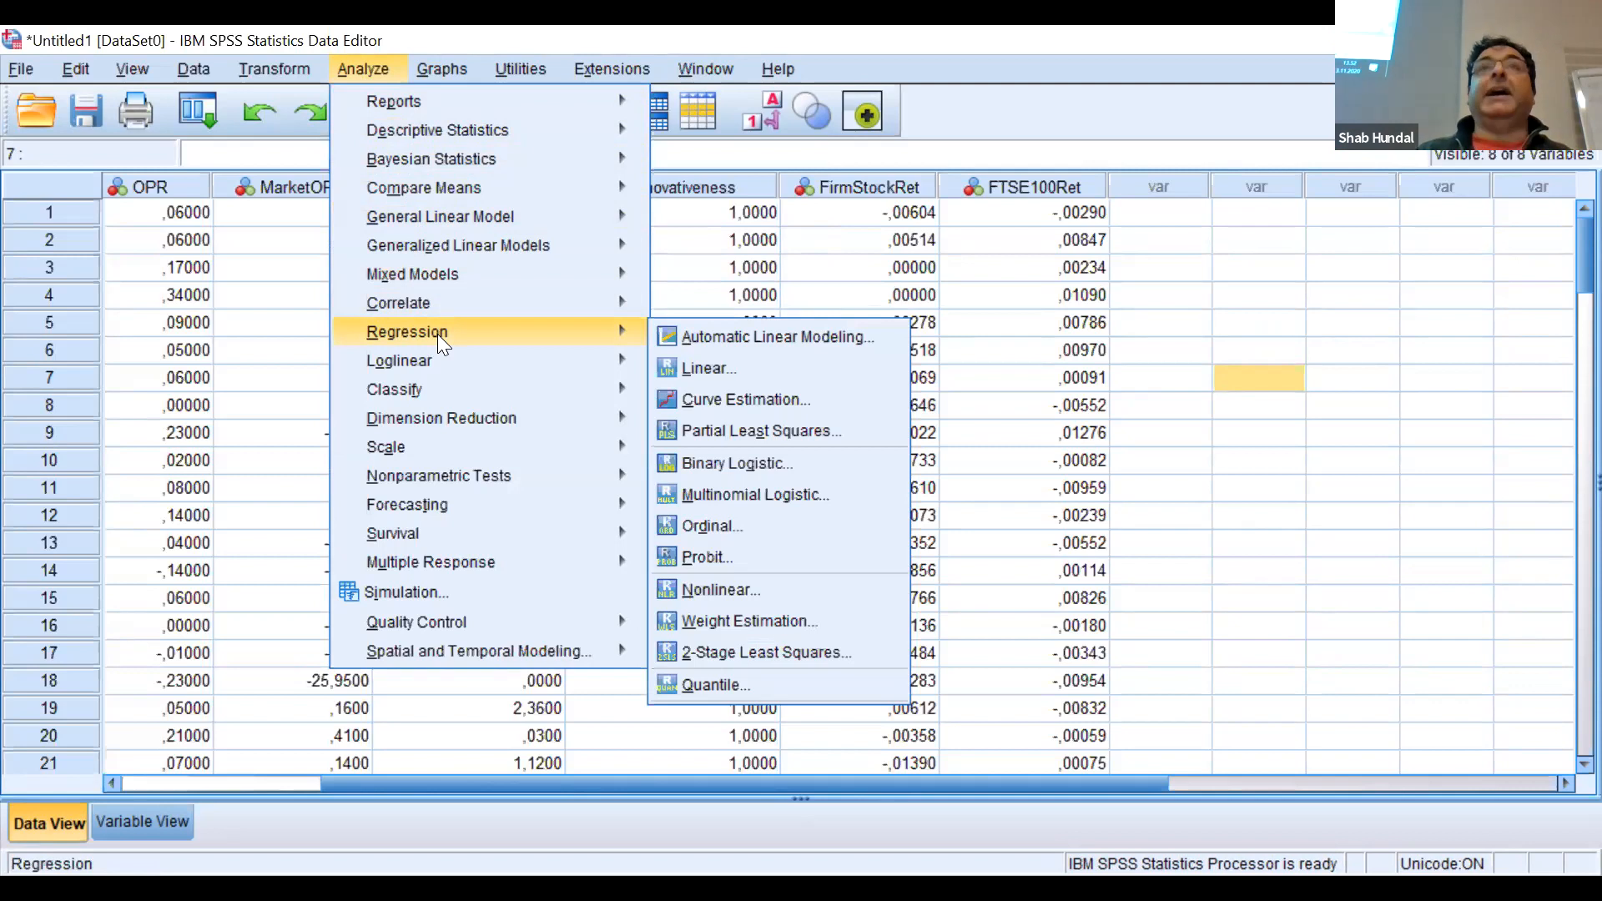
{"action": "left_click", "coordinate": [724, 367]}
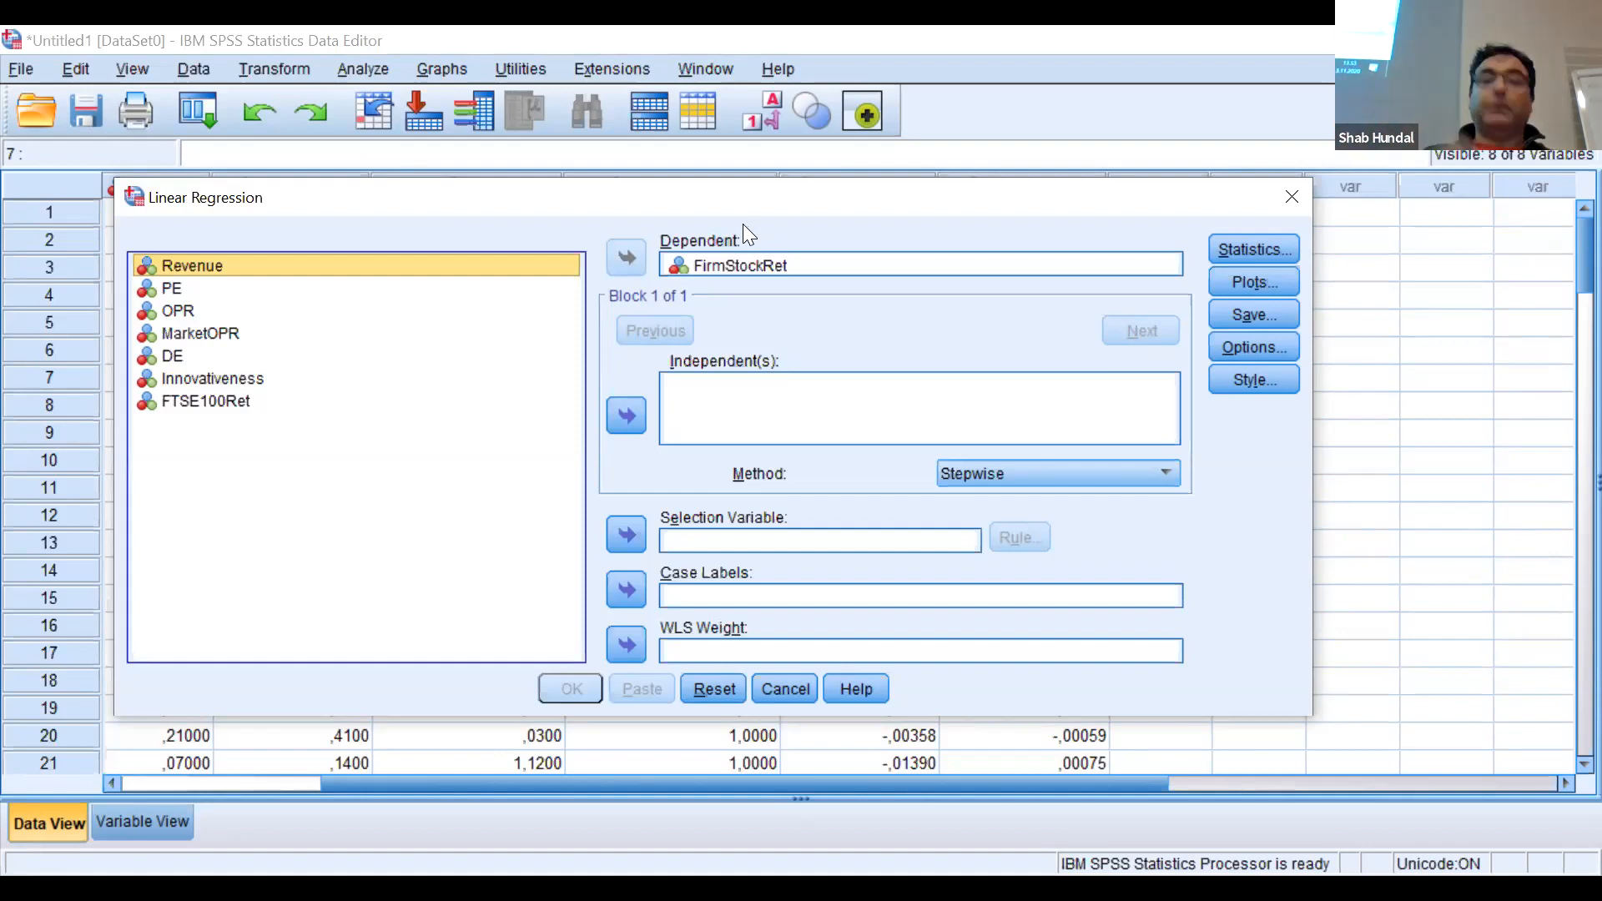
{"action": "left_click", "coordinate": [737, 262]}
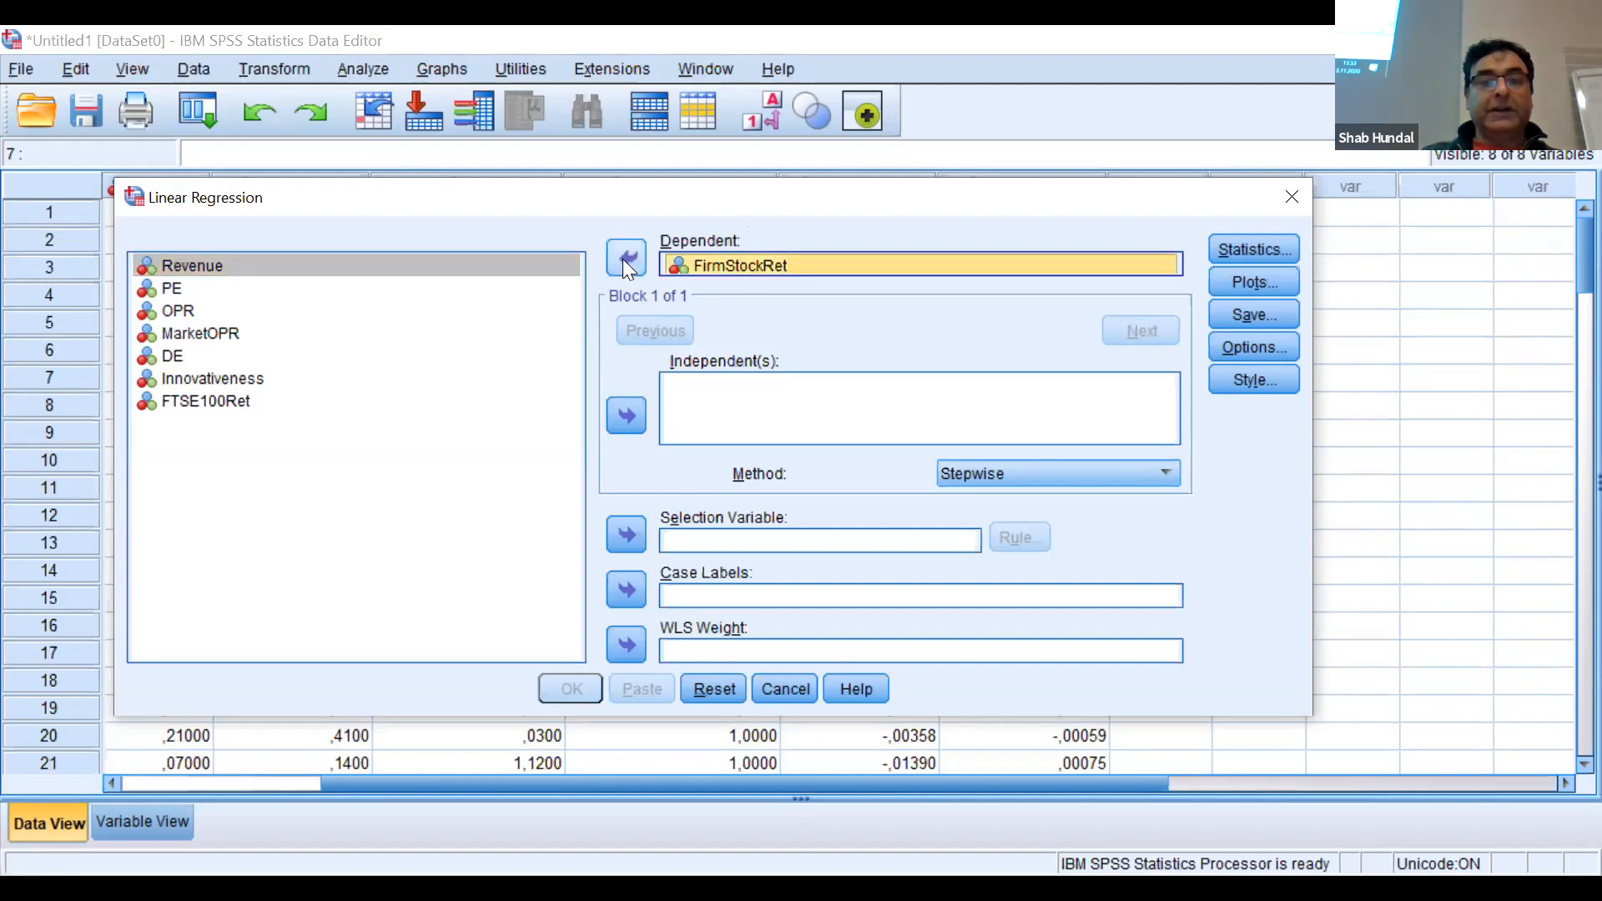
{"action": "left_click", "coordinate": [626, 260]}
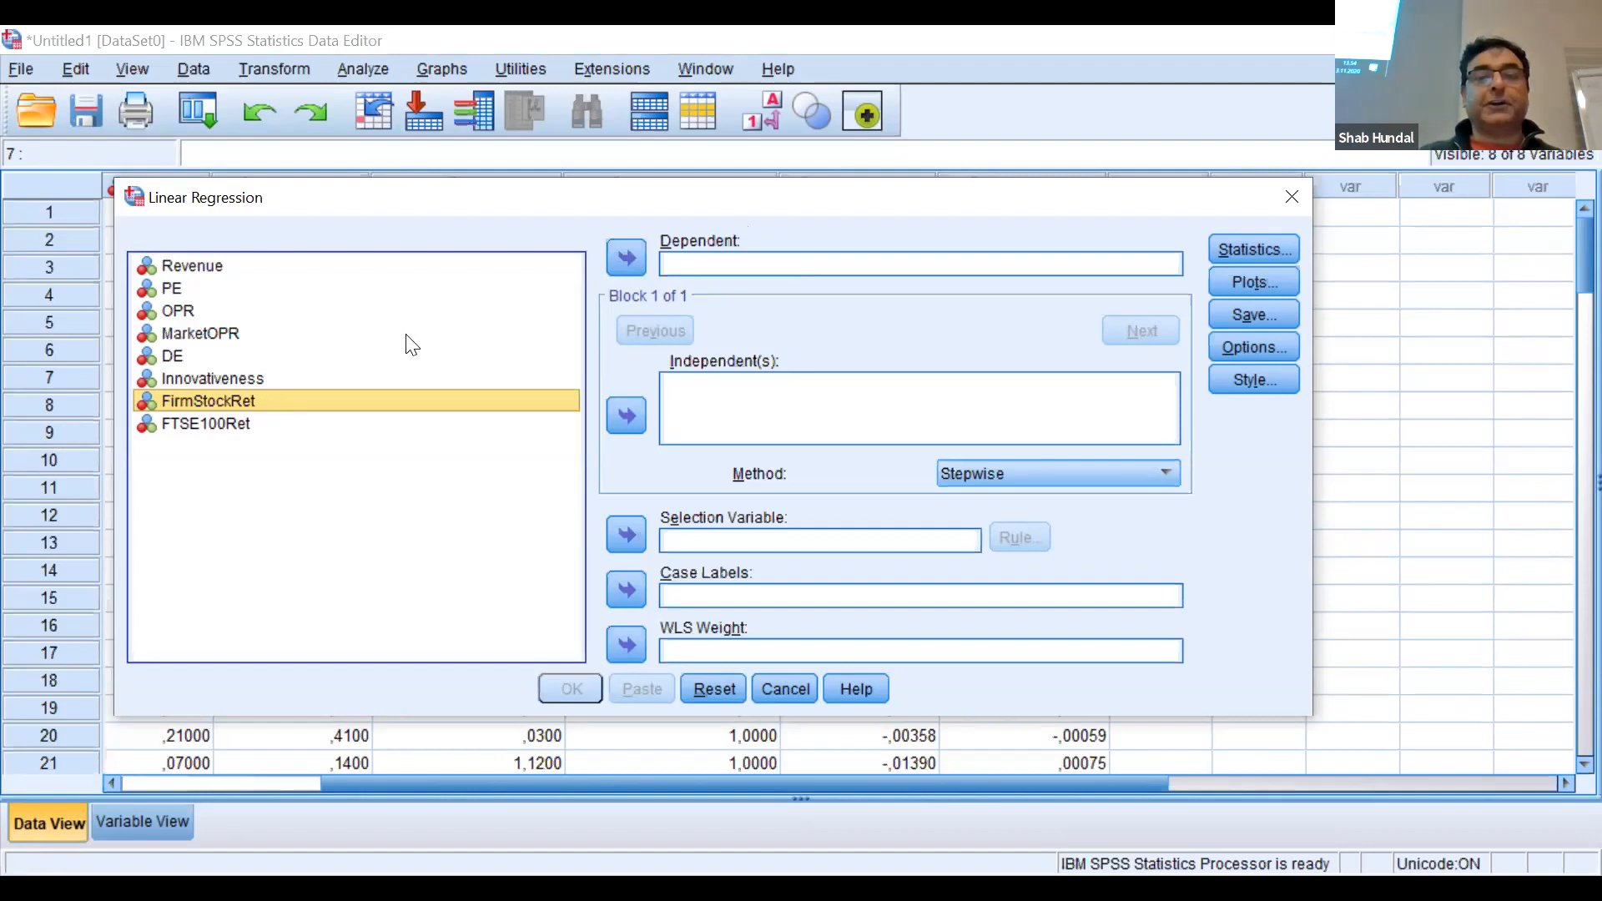
{"action": "left_click", "coordinate": [622, 261]}
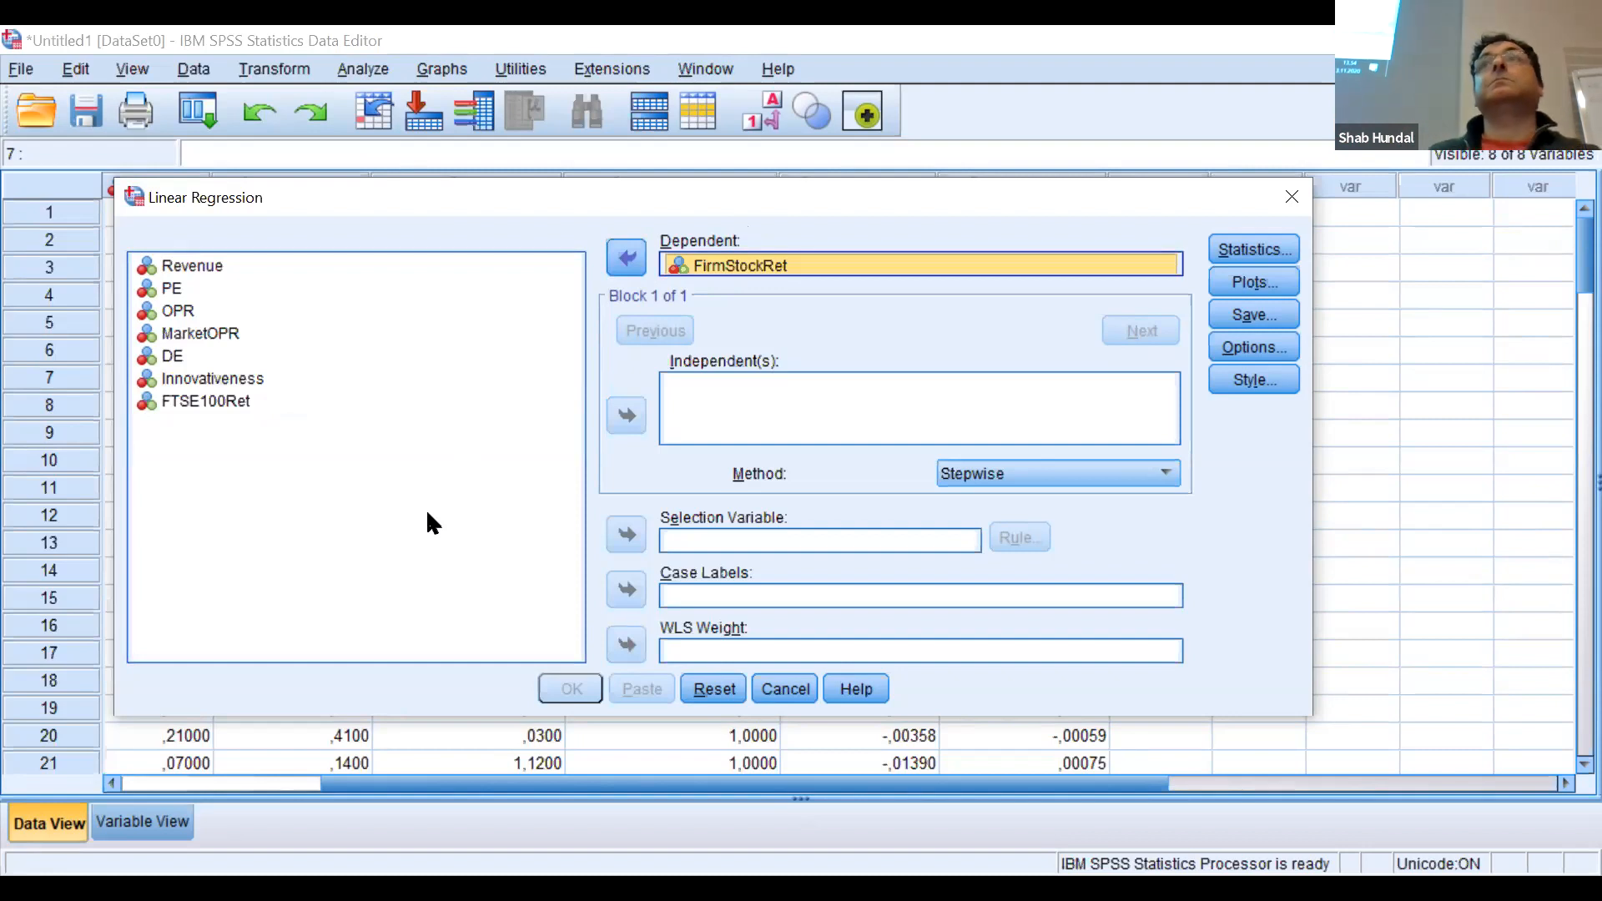
Add Revenue, PE, OPR, MarketOPR, DE, Innovativeness and FTSE100Ret as the independent variables of the regression
{"action": "left_click", "coordinate": [207, 275]}
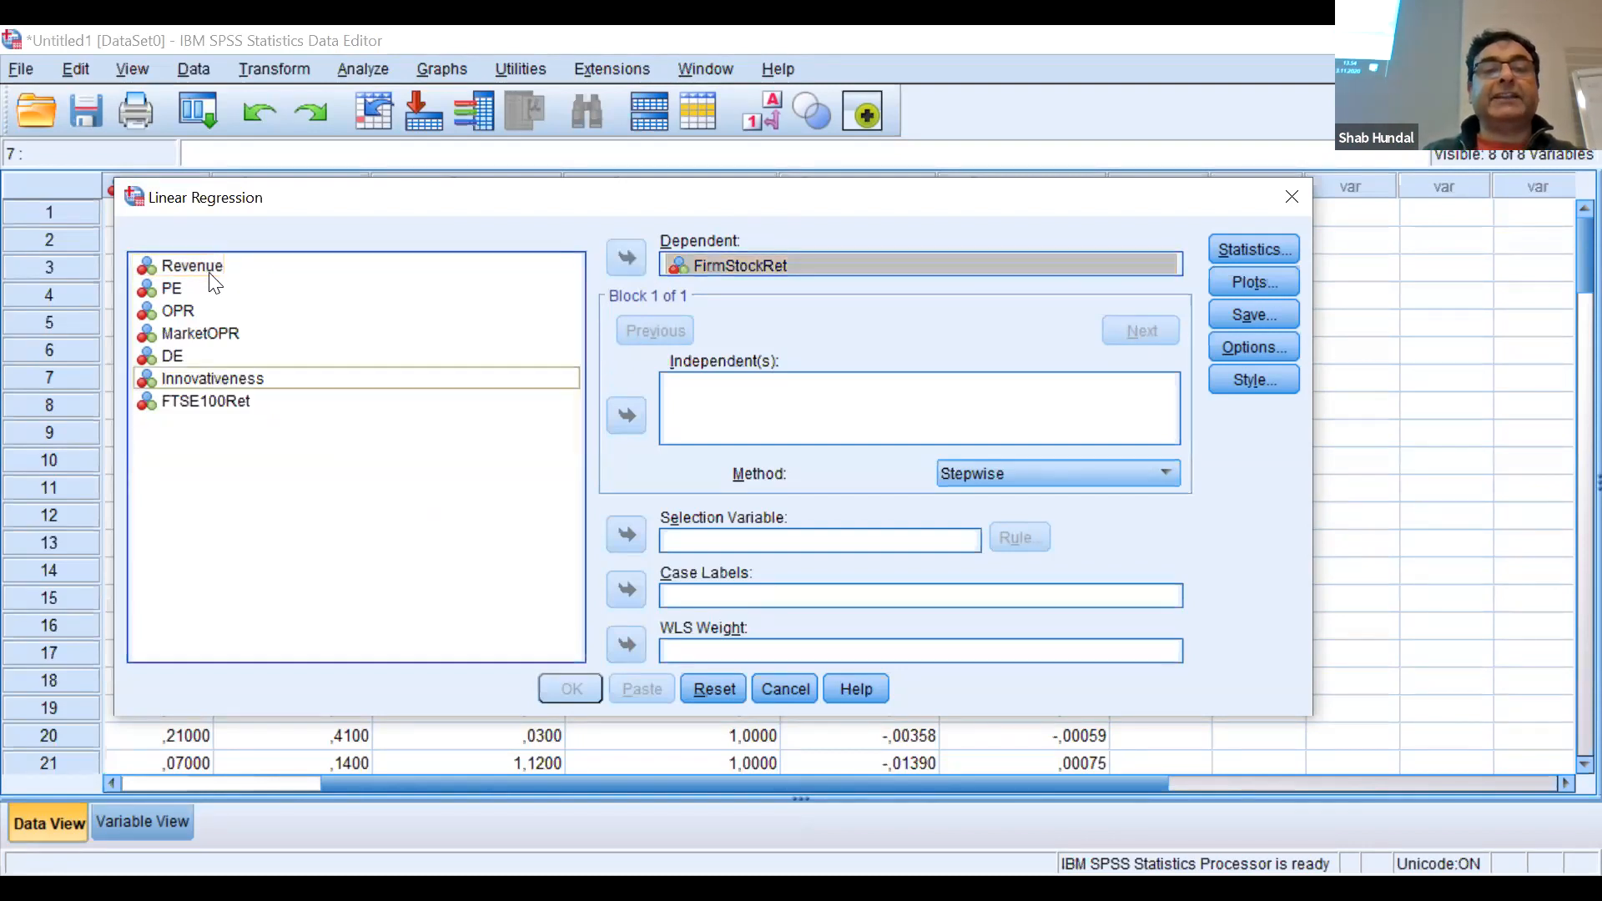
{"action": "left_click", "coordinate": [626, 416]}
{"action": "left_click", "coordinate": [632, 414]}
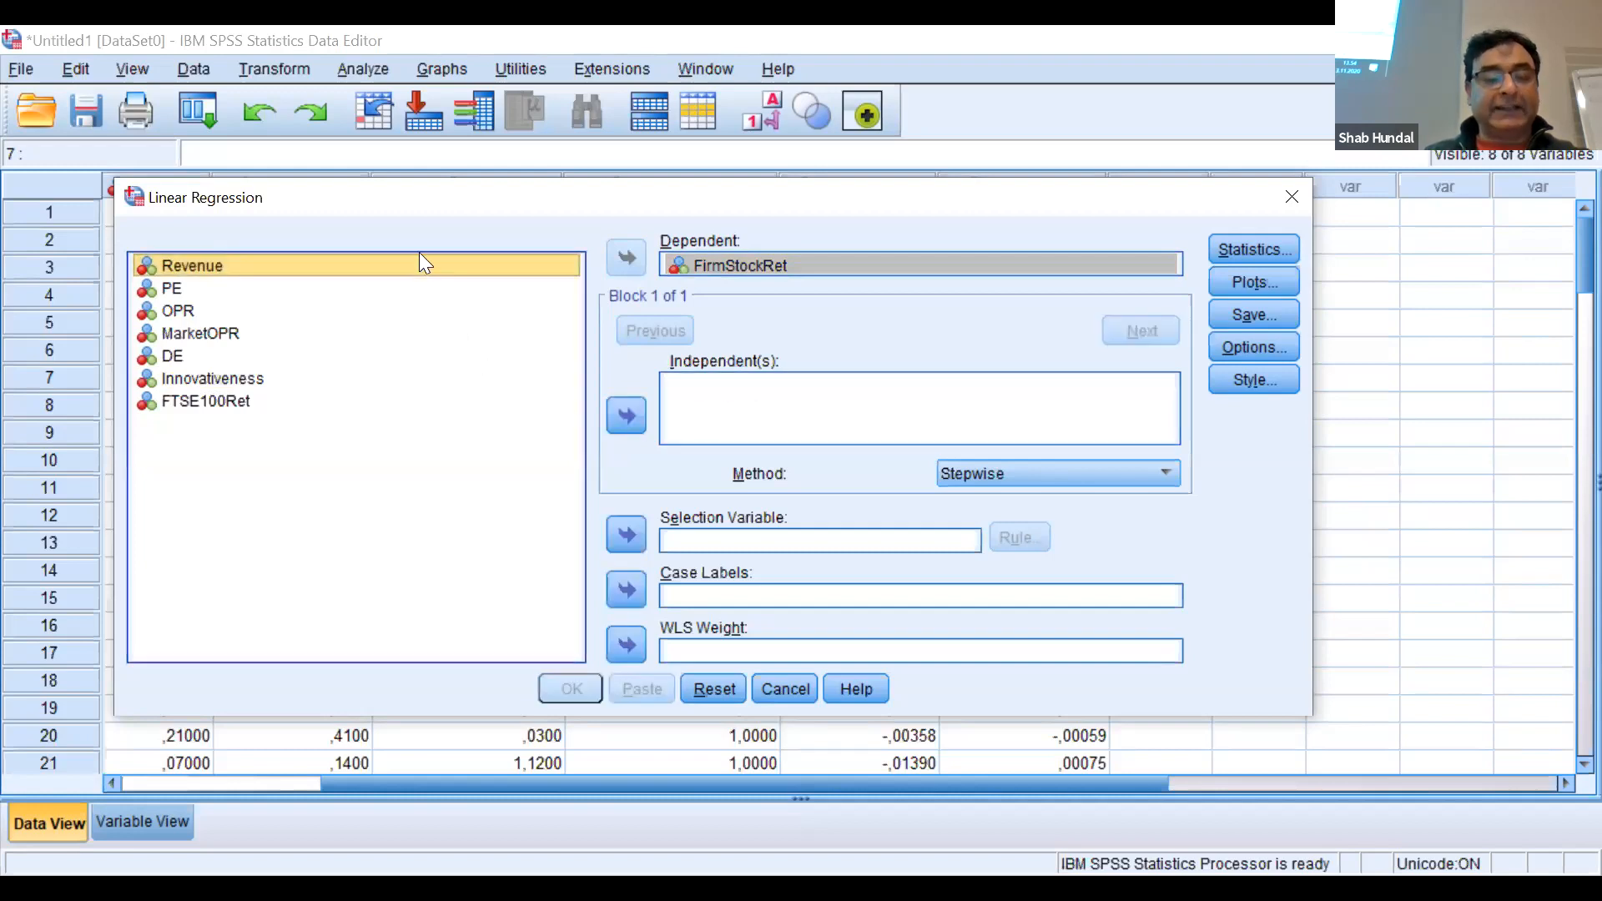
{"action": "key", "text": "shift+Down"}
{"action": "key", "text": "shift+Down"}
{"action": "key", "text": "shift+Down"}
{"action": "key", "text": "shift+Down"}
{"action": "key", "text": "shift+Down"}
{"action": "key", "text": "shift+Down"}
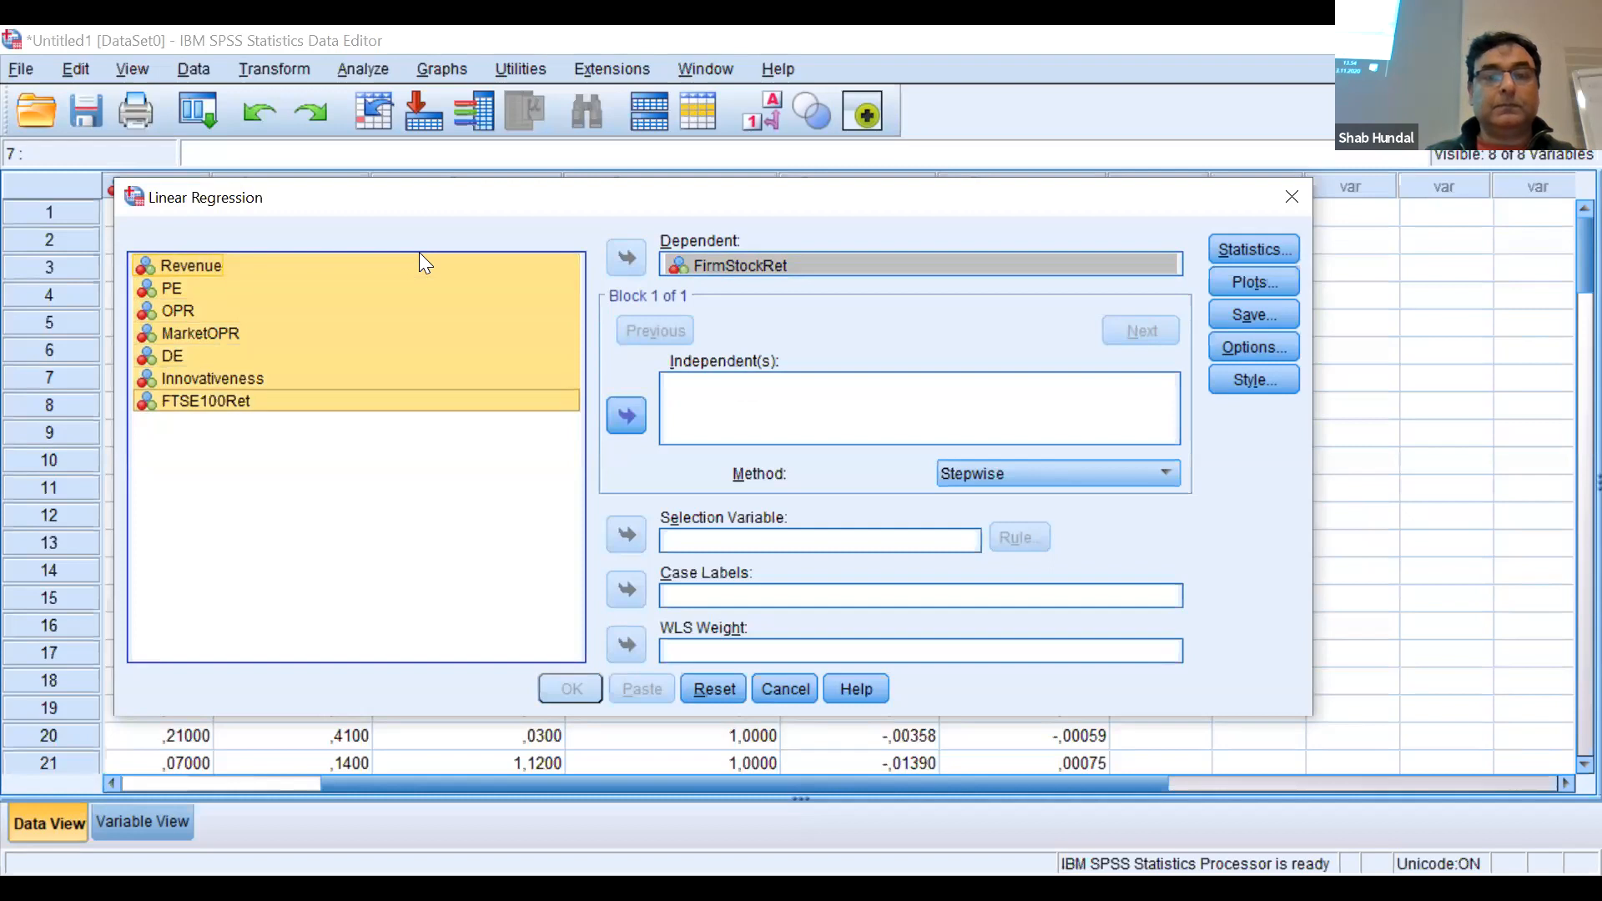
{"action": "left_click", "coordinate": [639, 414]}
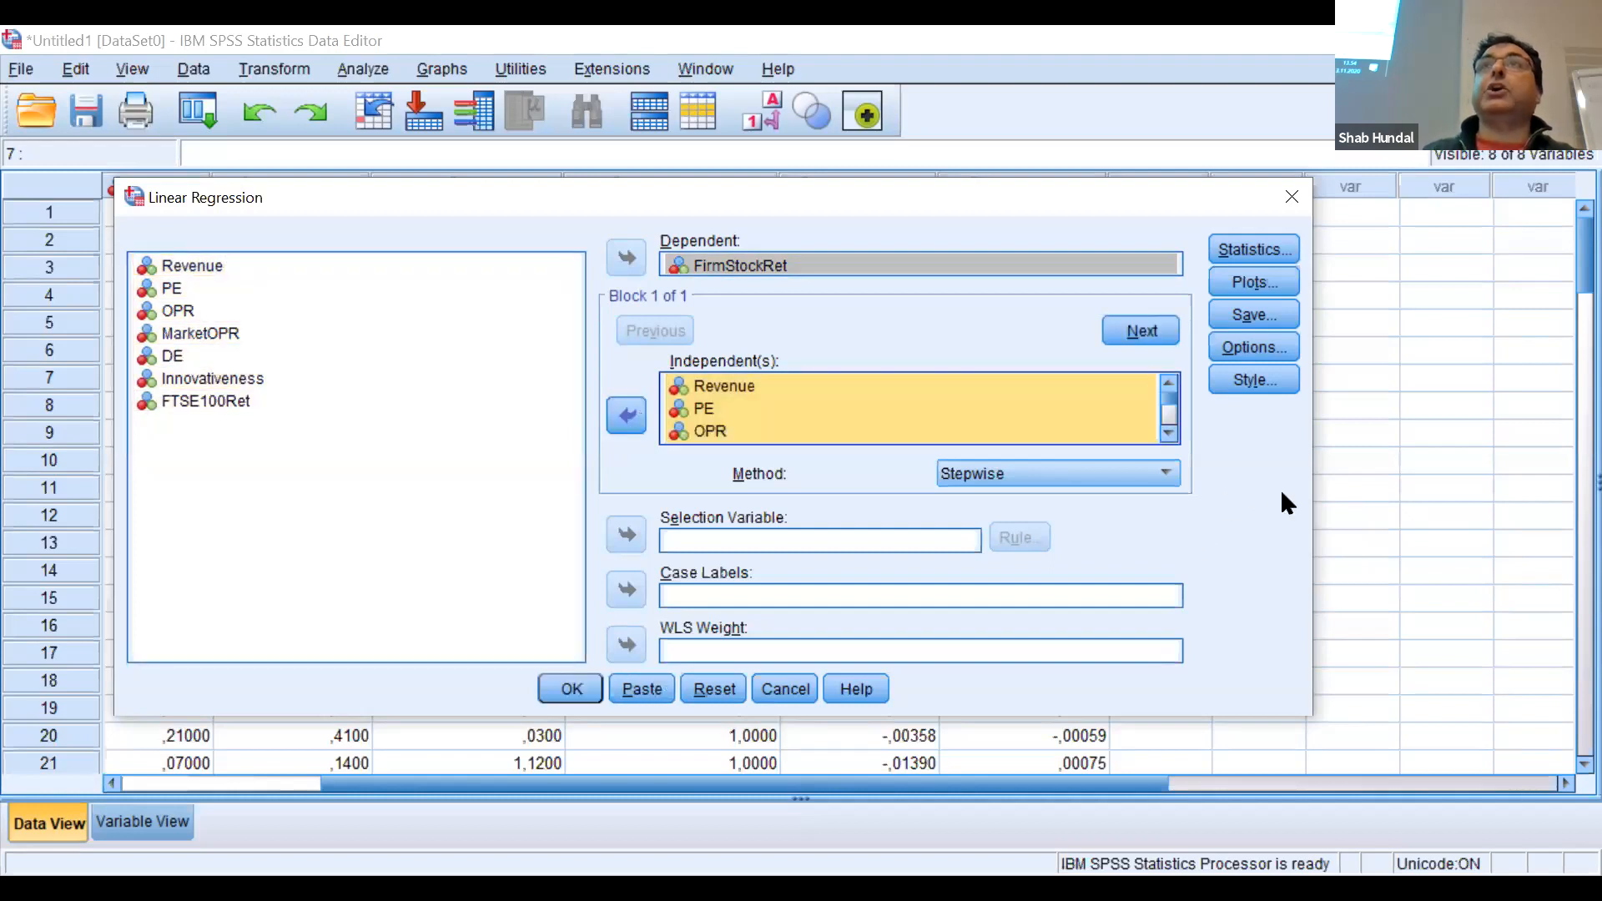
{"action": "left_click", "coordinate": [817, 255]}
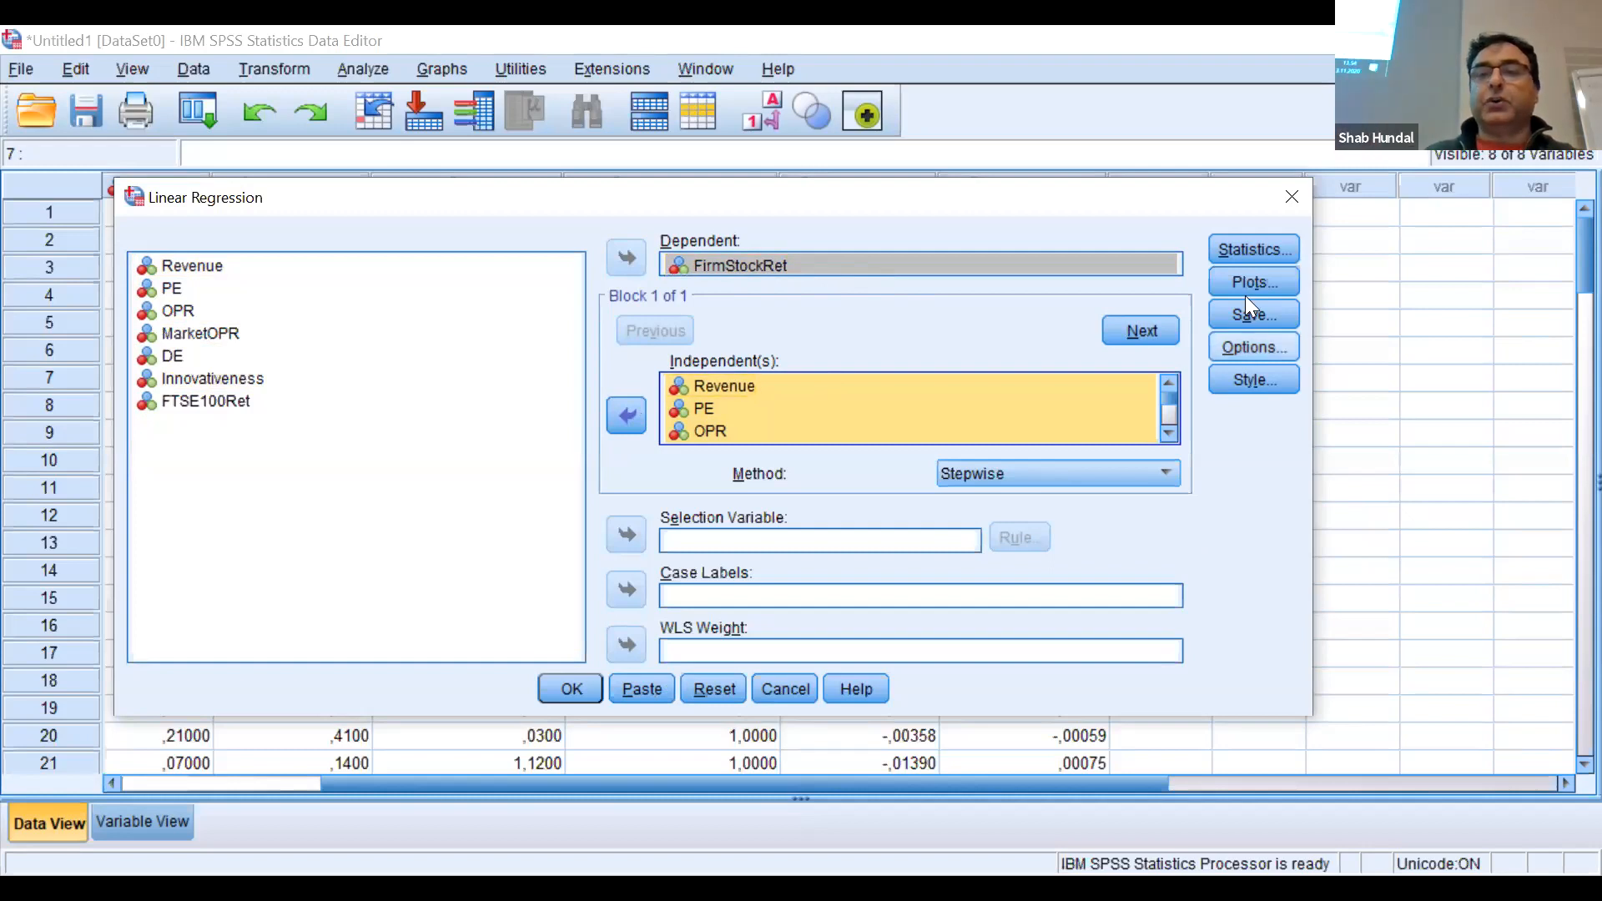
Accept the regression statistics with estimates, 90% confidence intervals, model fit, descriptives, collinearity diagnostics and Durbin-Watson
{"action": "left_click", "coordinate": [1243, 248]}
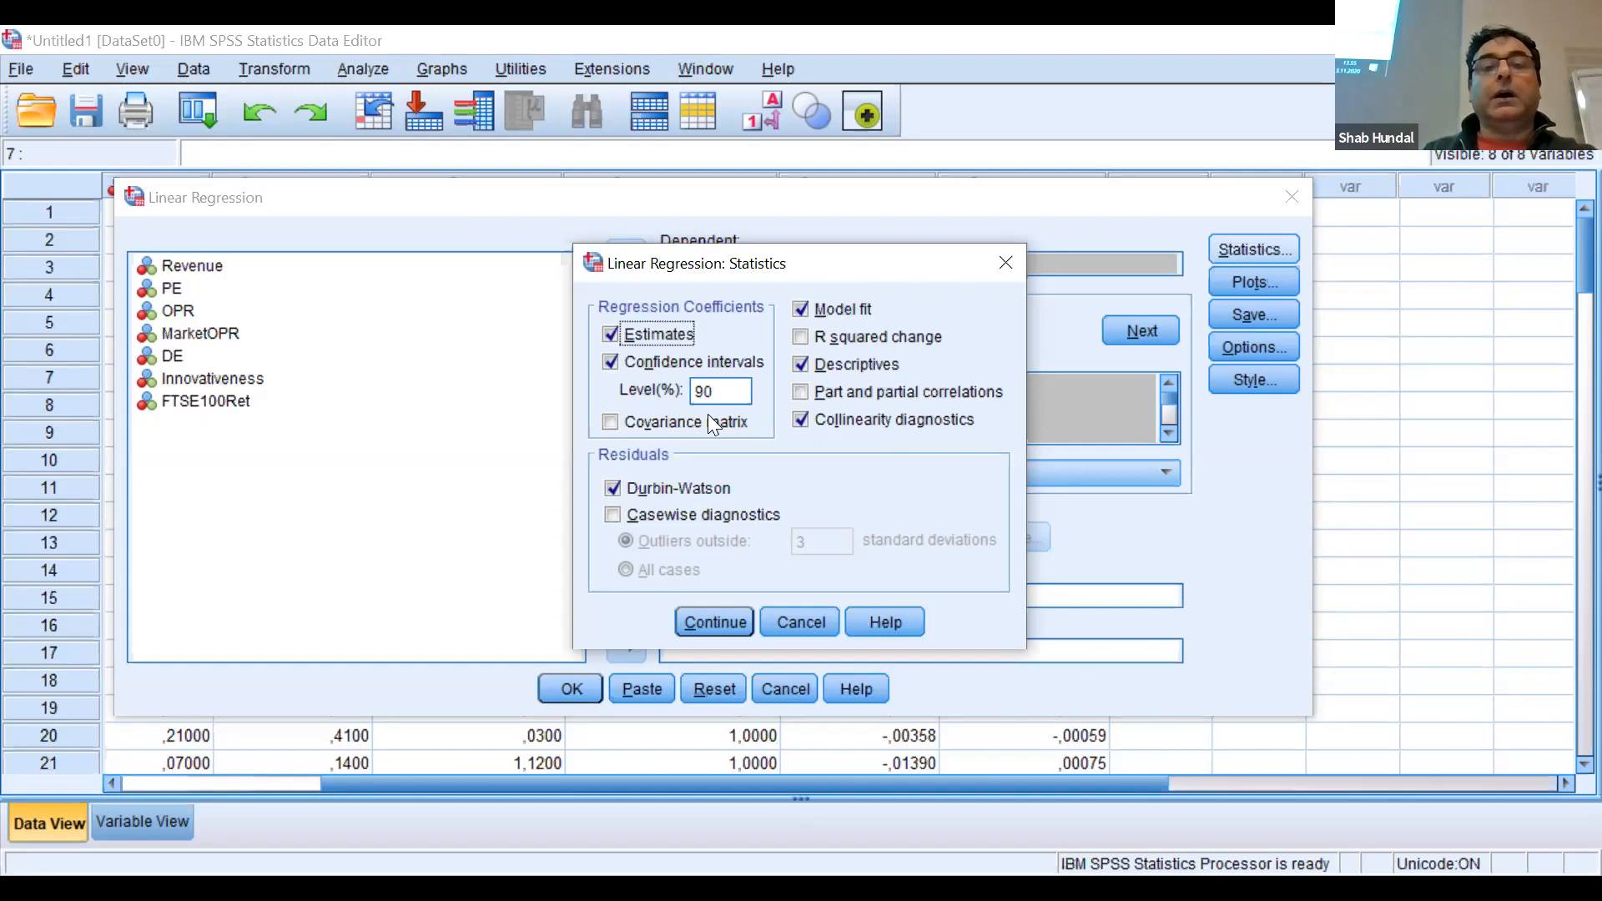
{"action": "double_click", "coordinate": [729, 392]}
{"action": "left_click", "coordinate": [728, 392]}
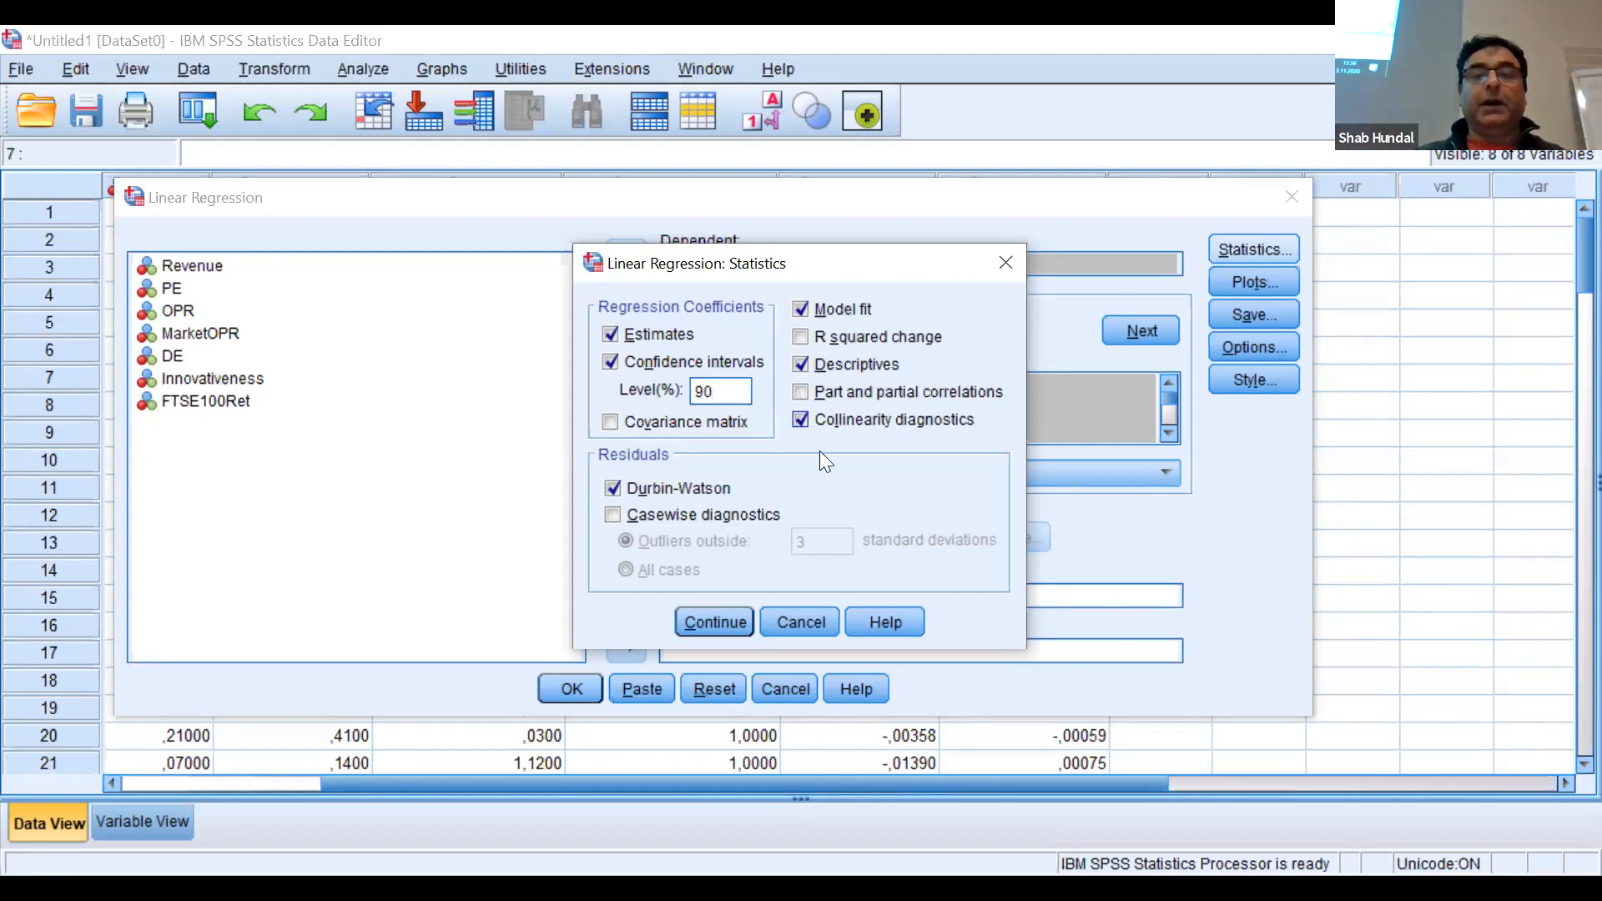
{"action": "left_click", "coordinate": [728, 622]}
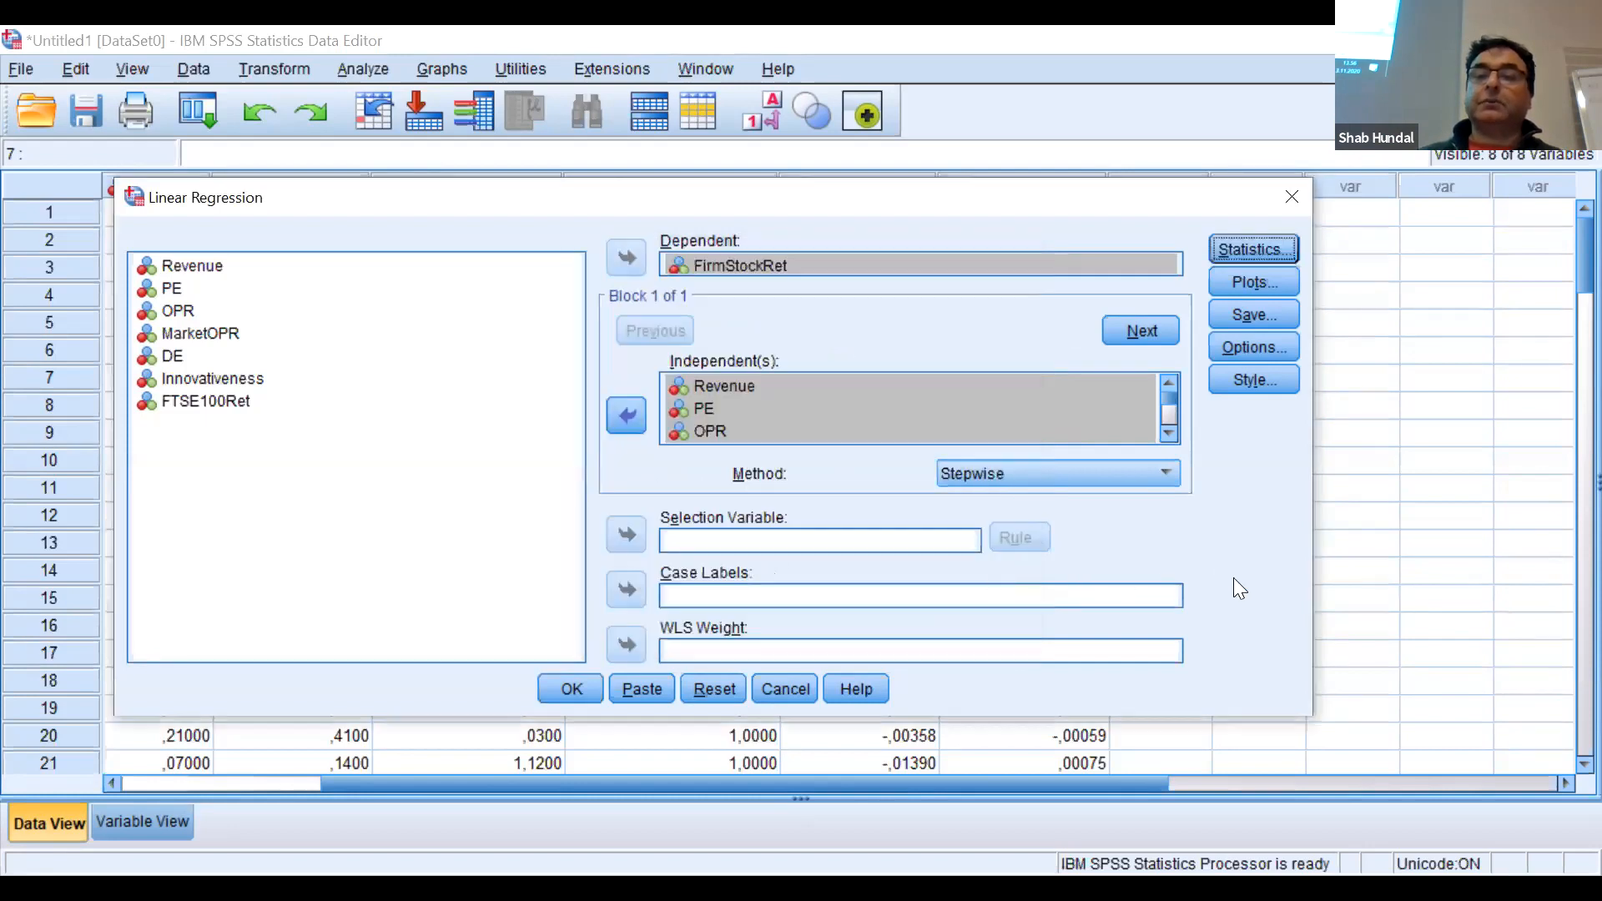
Skip the residual plots and accept saving unstandardized predicted values with the covariance matrix included
{"action": "left_click", "coordinate": [1256, 284]}
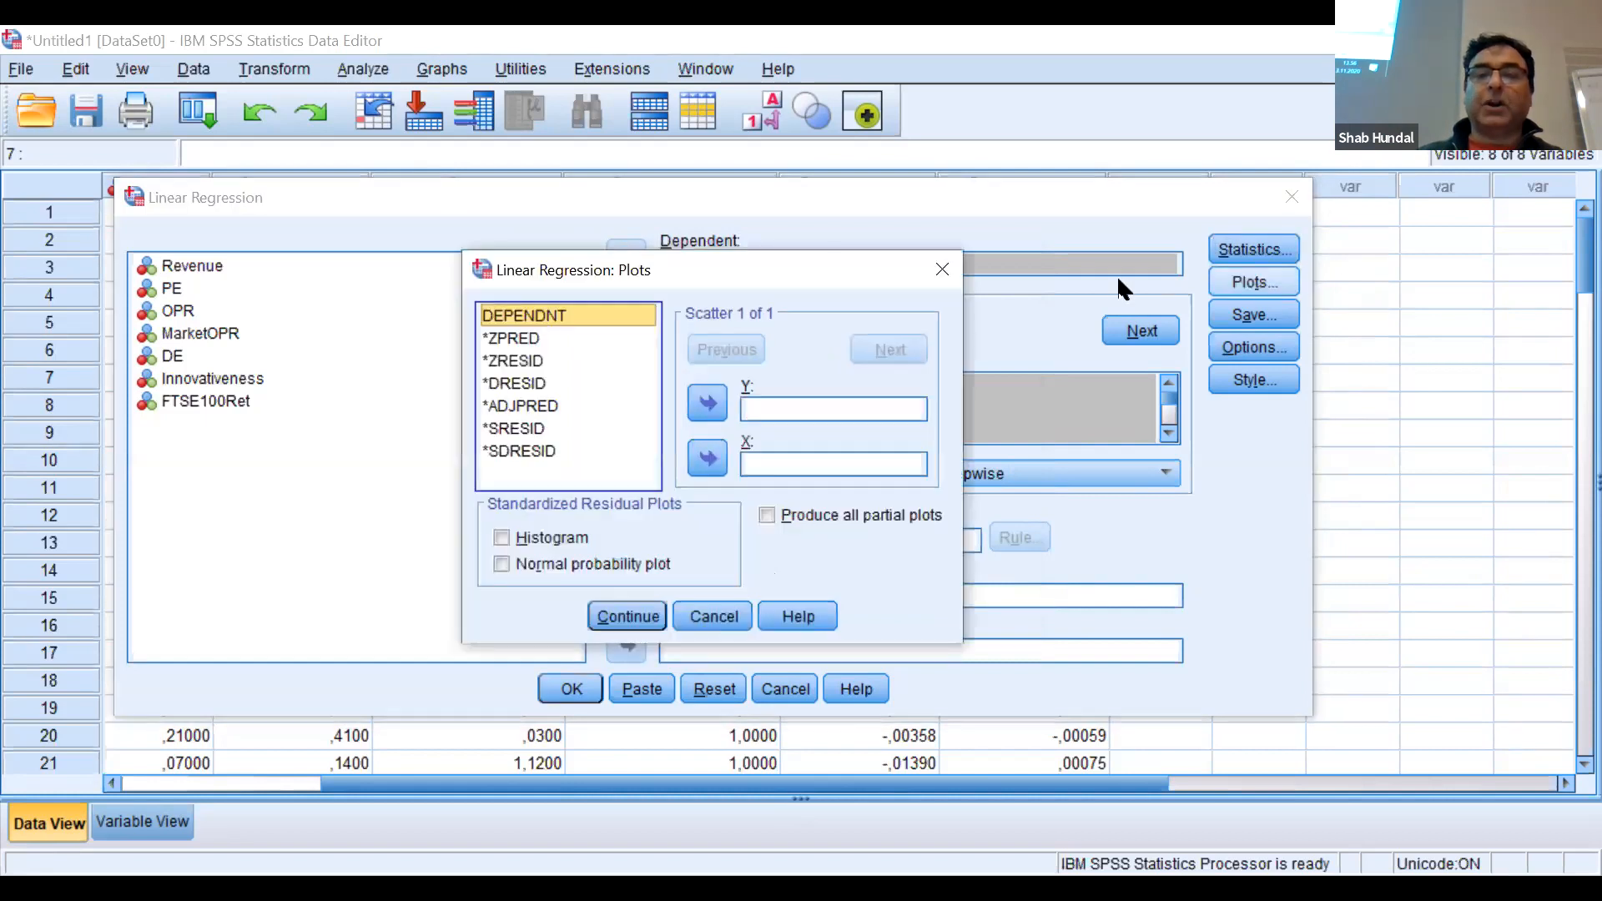
{"action": "left_click", "coordinate": [945, 271]}
{"action": "left_click", "coordinate": [1238, 324]}
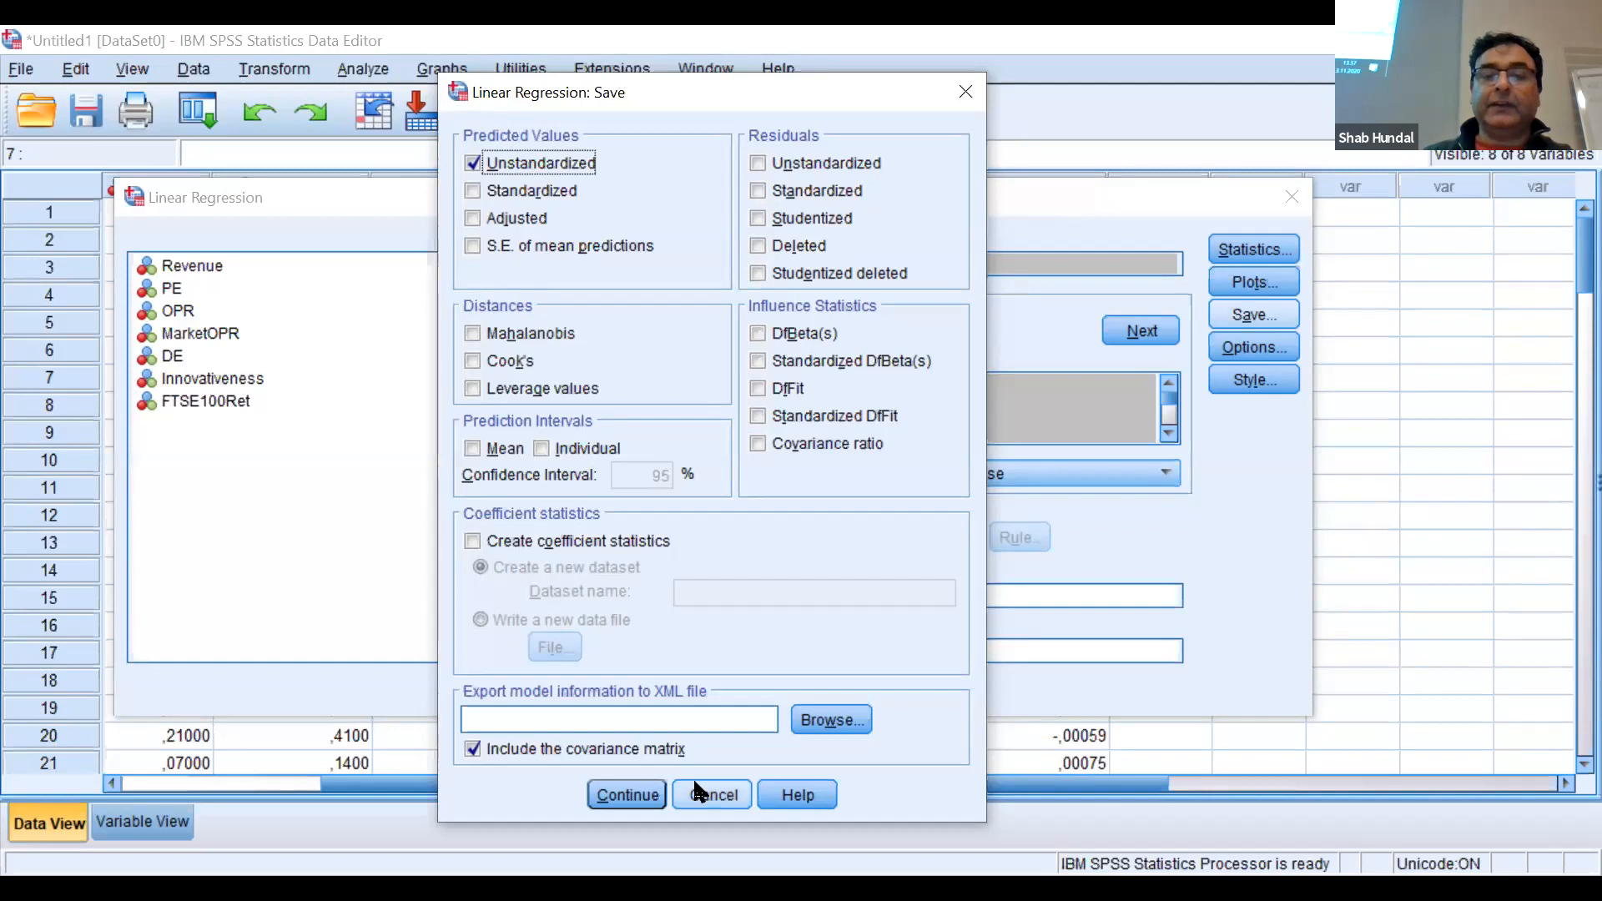
{"action": "left_click", "coordinate": [632, 781]}
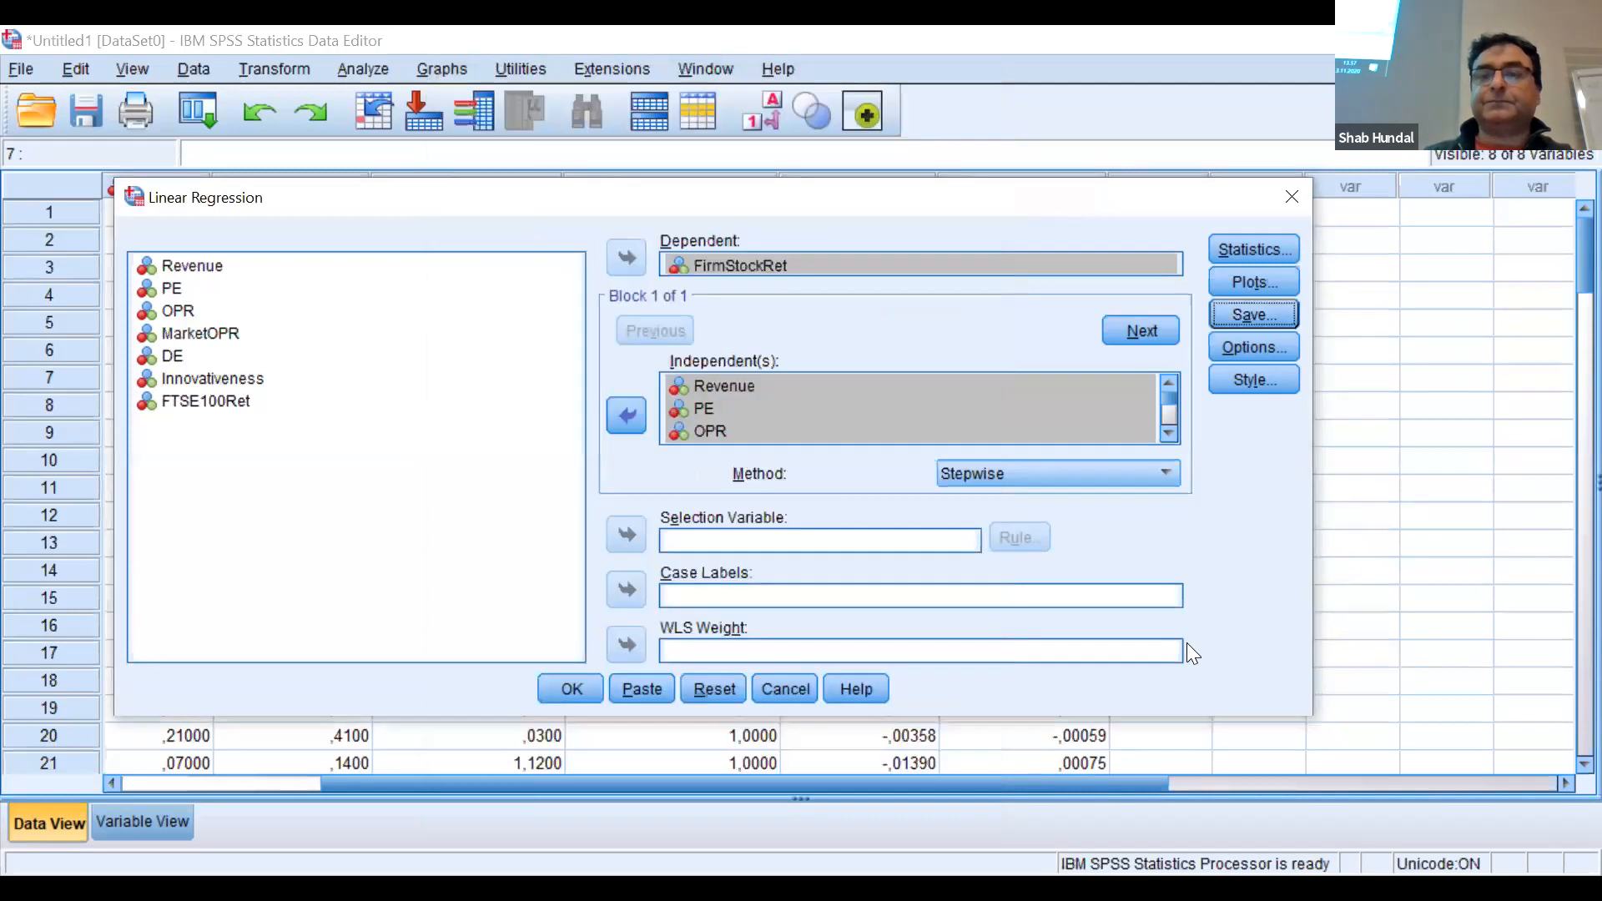
Choose Stepwise as the regression method and run the linear regression
{"action": "left_click", "coordinate": [1173, 480]}
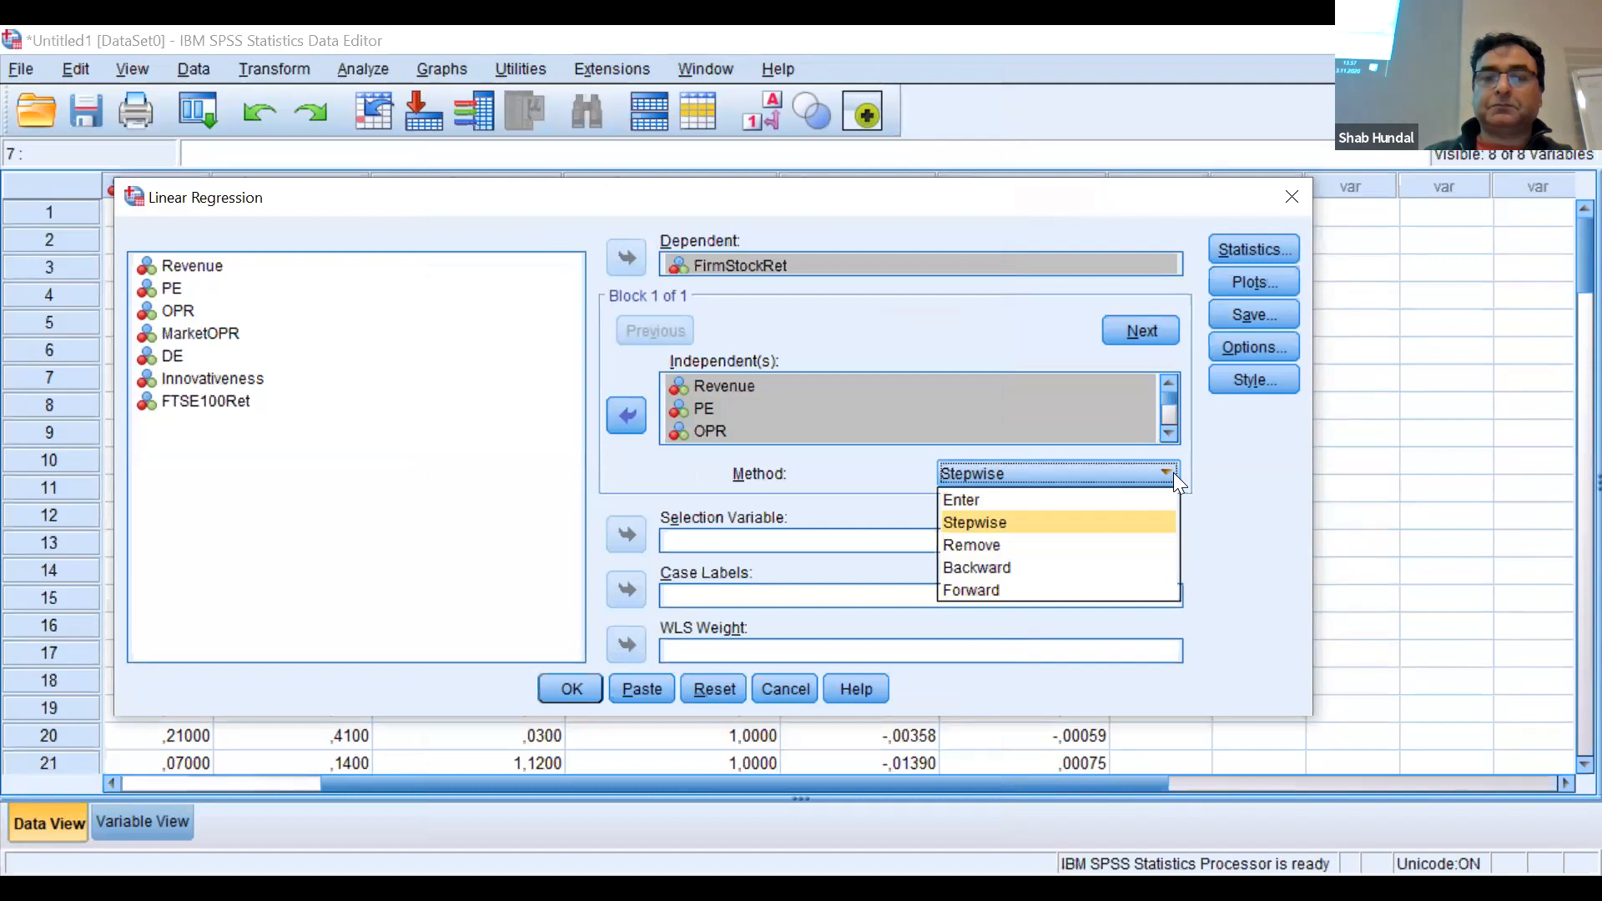
{"action": "left_click", "coordinate": [1118, 523]}
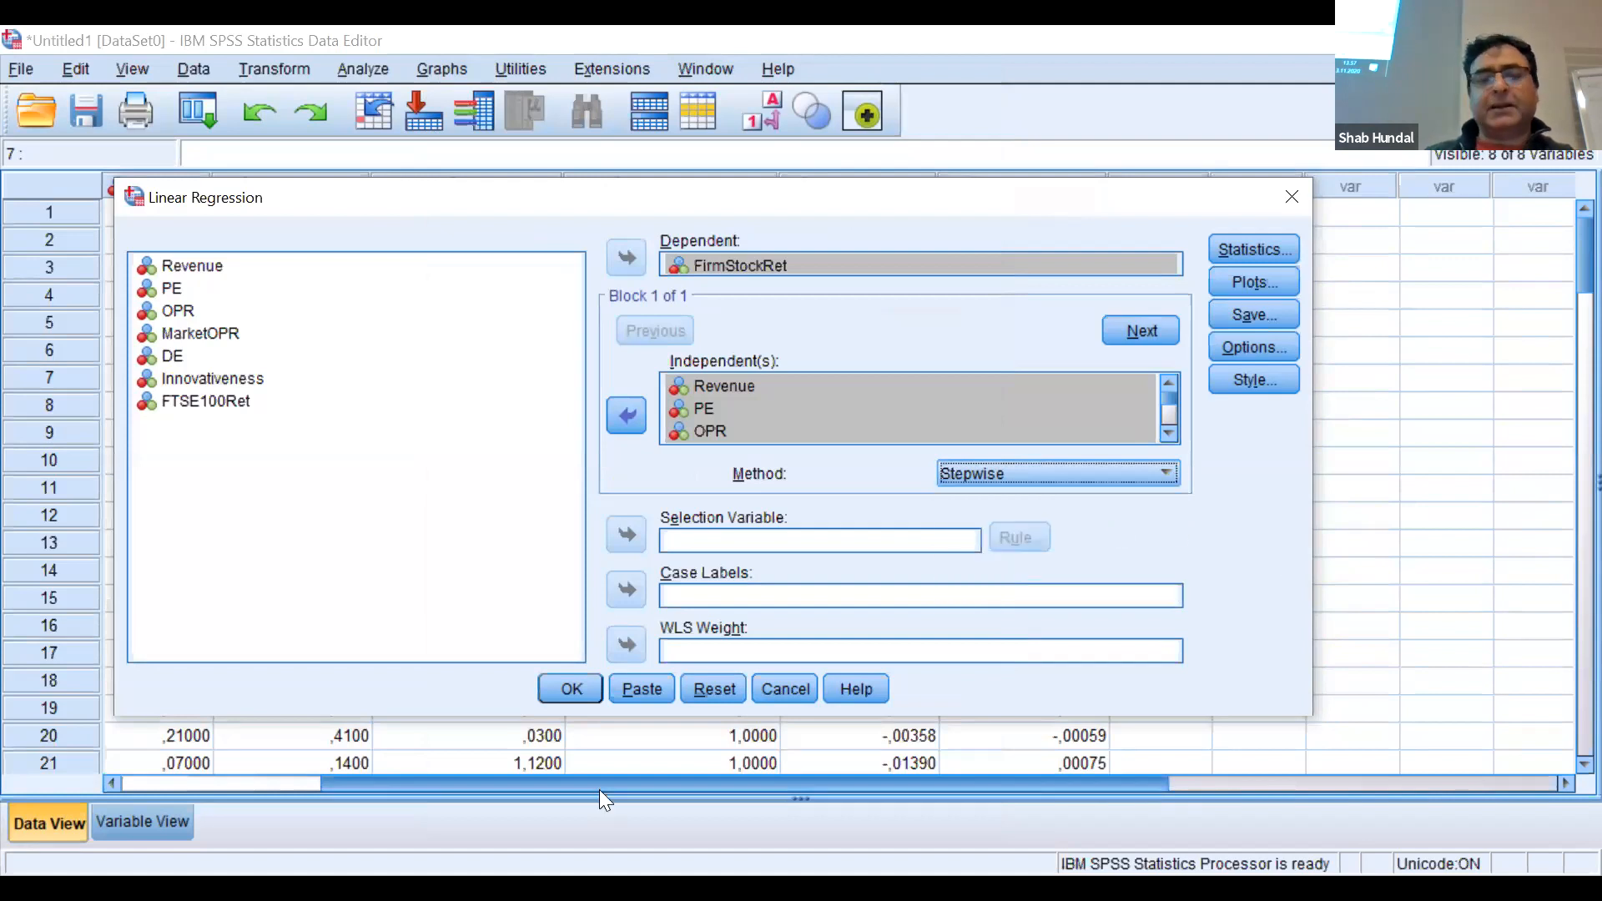
{"action": "left_click", "coordinate": [557, 697]}
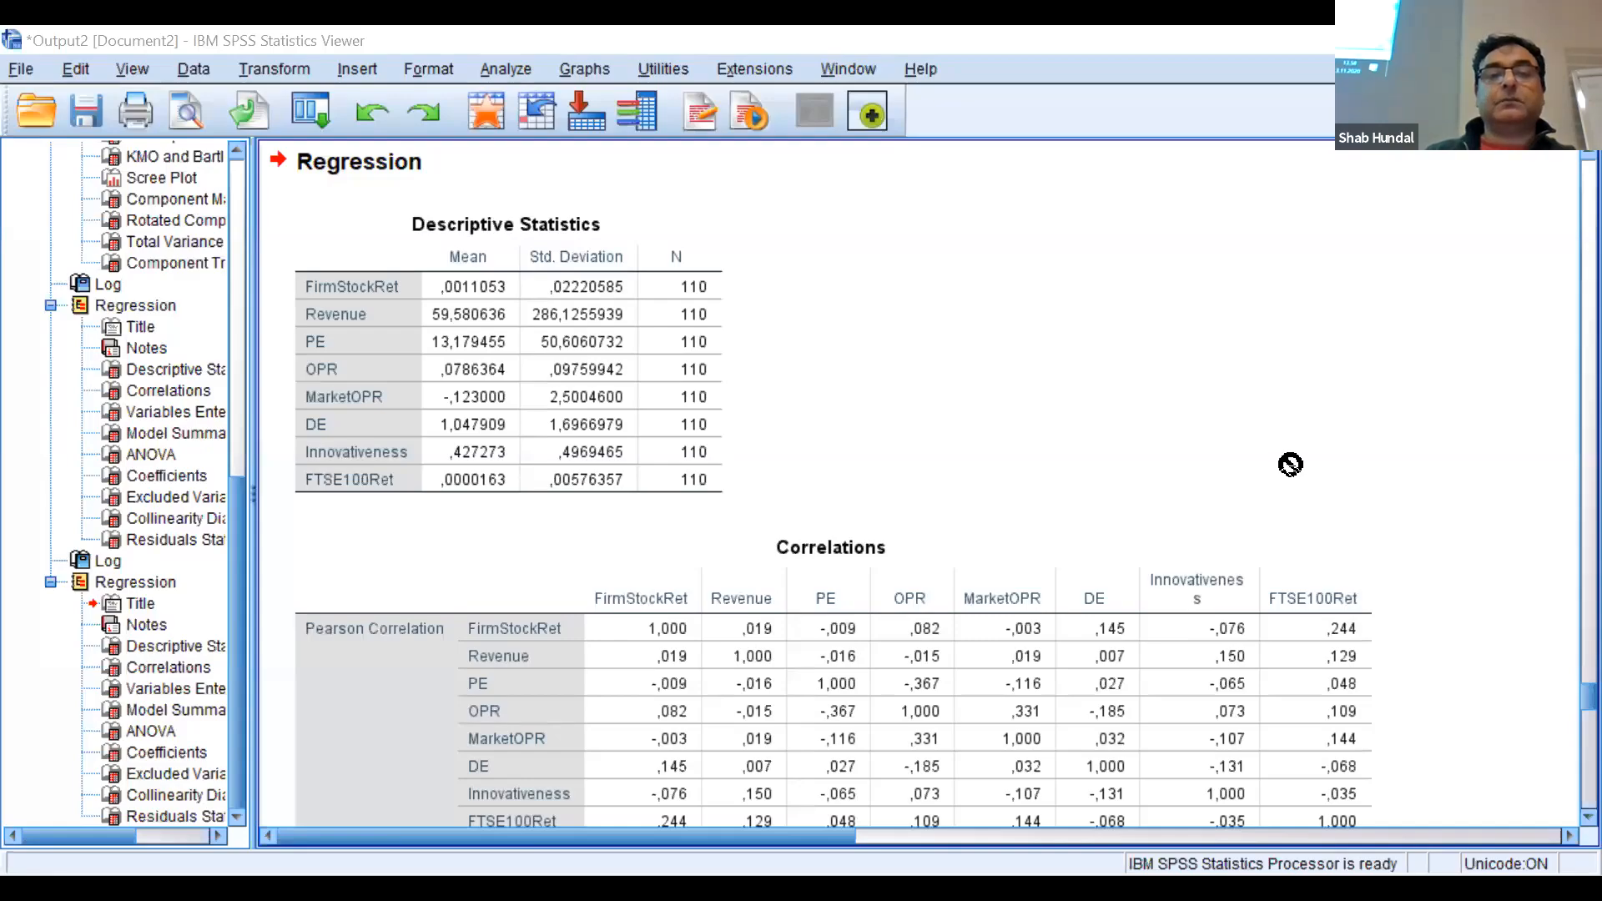
Review the Descriptive Statistics, Correlations and Variables Entered/Removed tables of the new regression output
{"action": "left_click", "coordinate": [457, 393]}
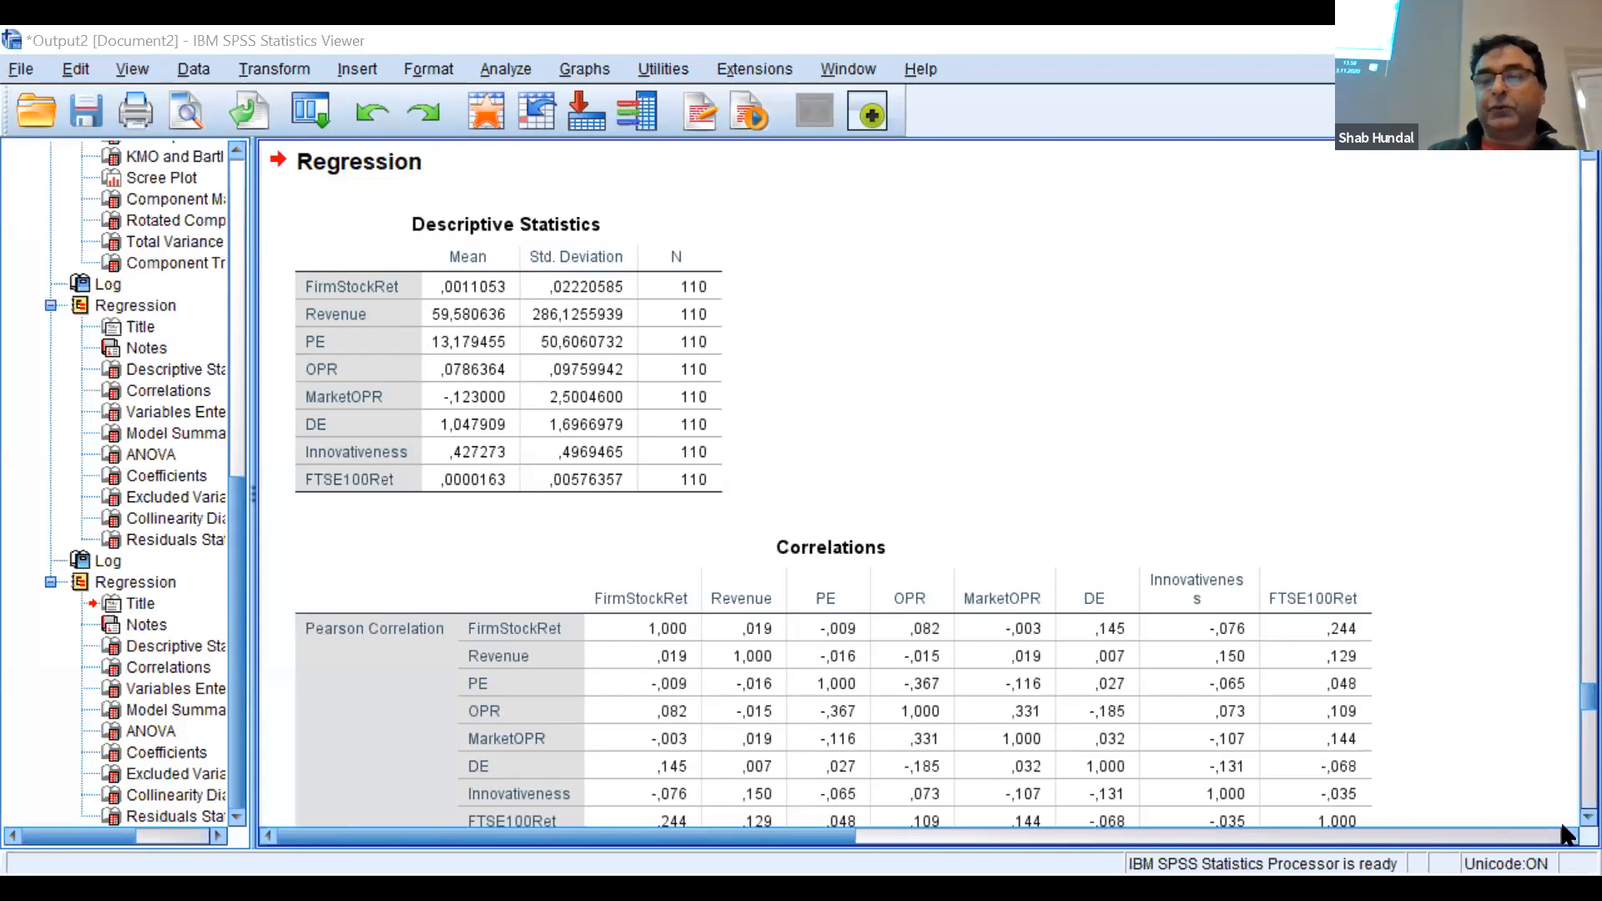
{"action": "scroll", "coordinate": [1560, 813], "scroll_direction": "down", "scroll_amount": 3}
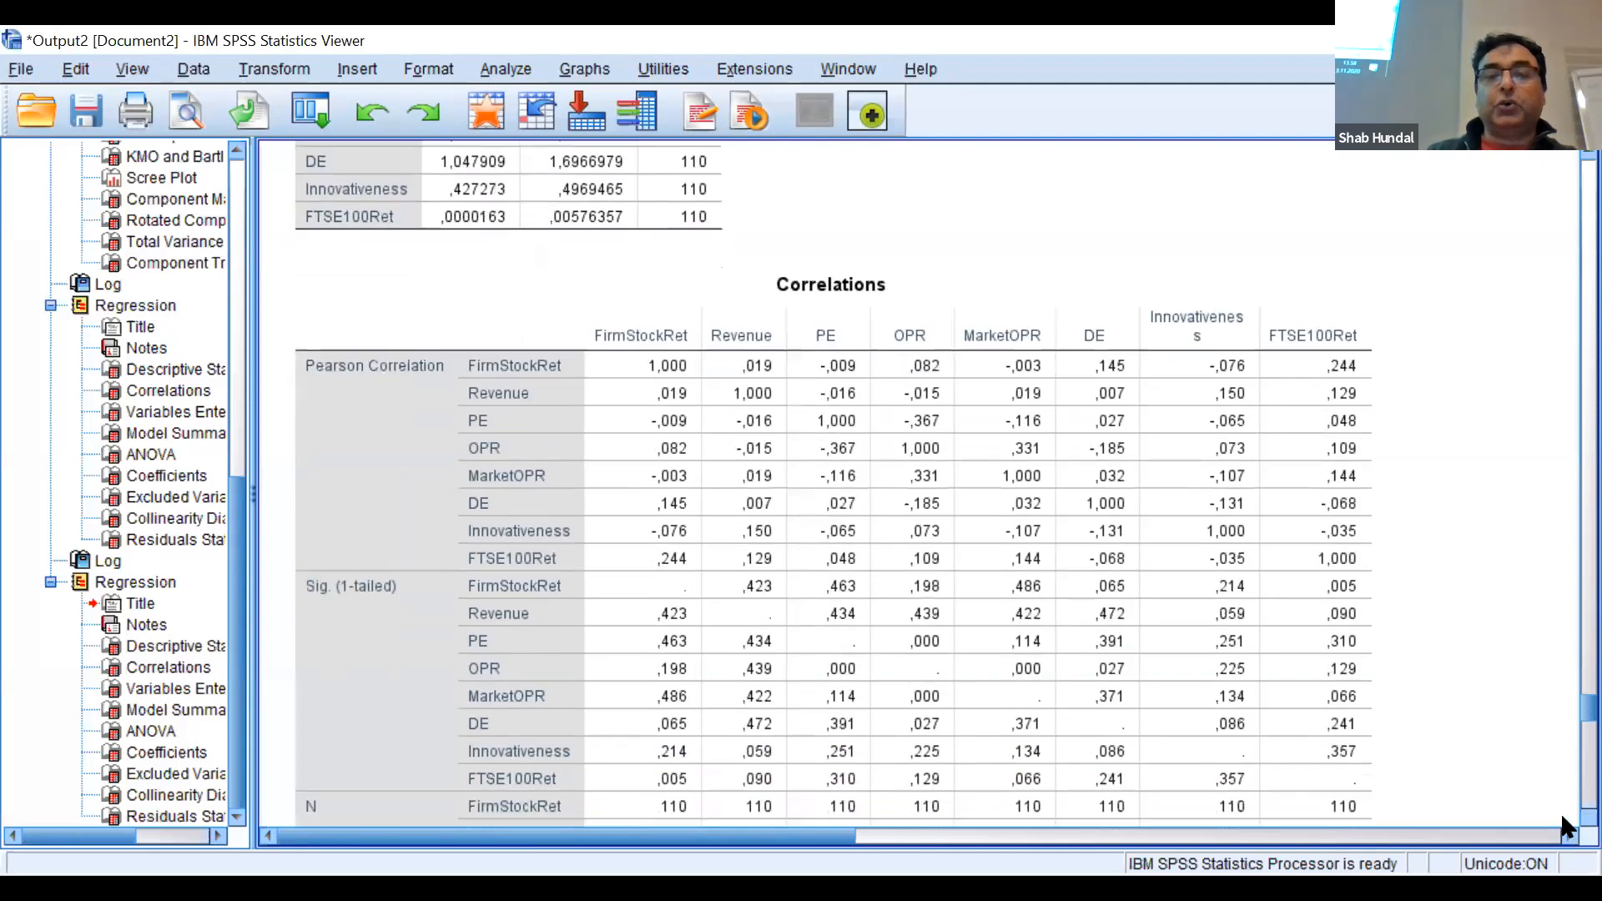
{"action": "scroll", "coordinate": [1560, 812], "scroll_direction": "down", "scroll_amount": 2}
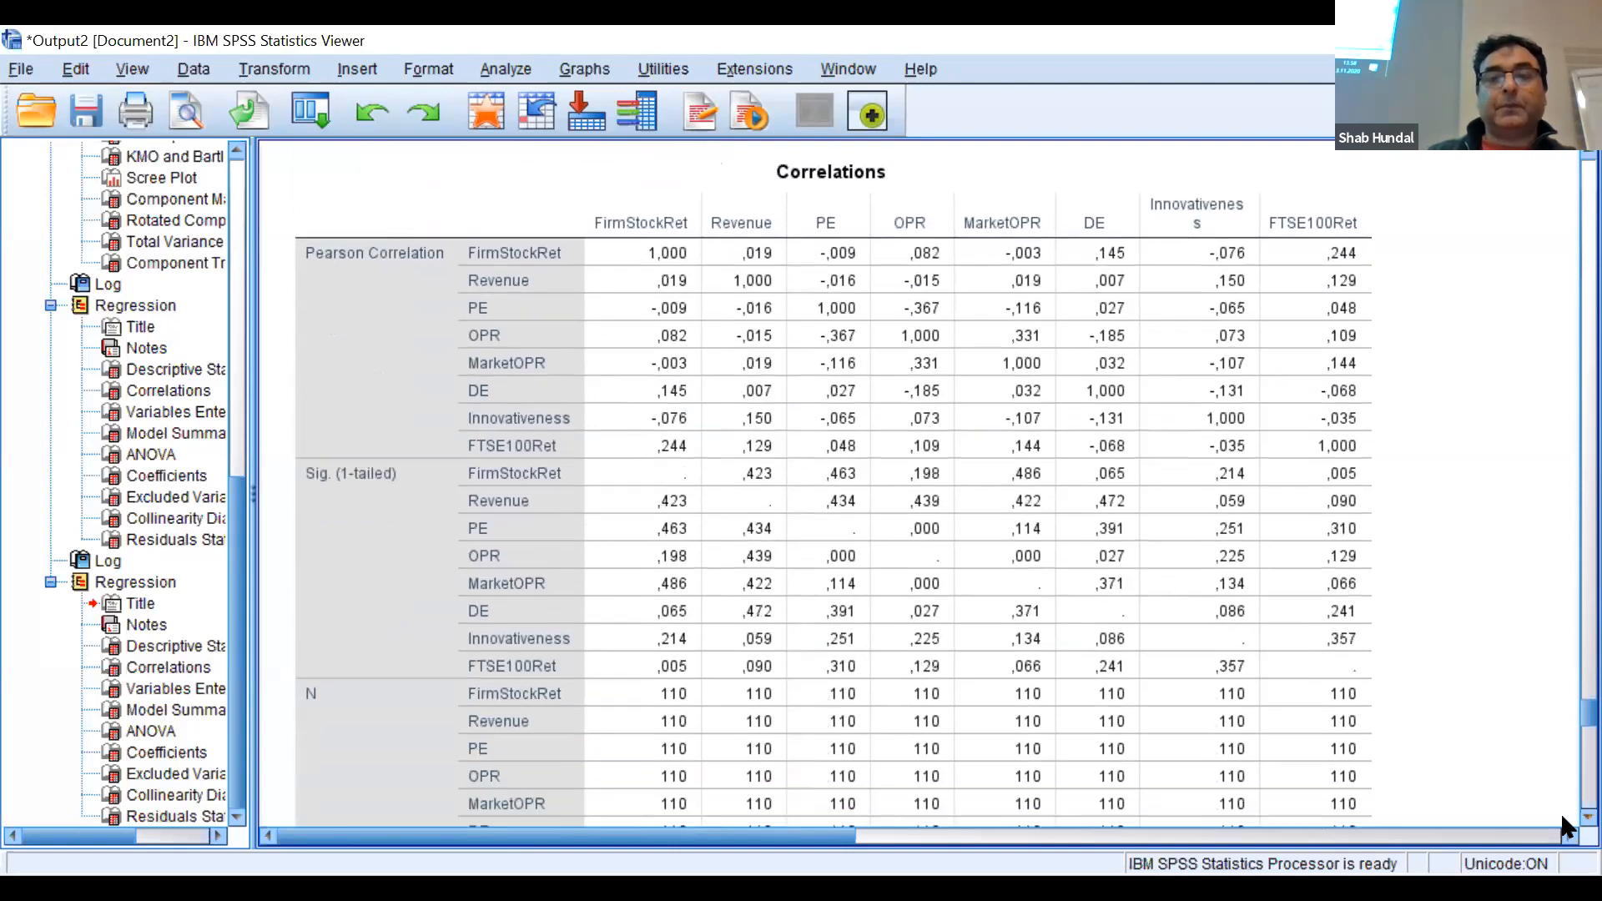
{"action": "scroll", "coordinate": [1560, 812], "scroll_direction": "down", "scroll_amount": 3}
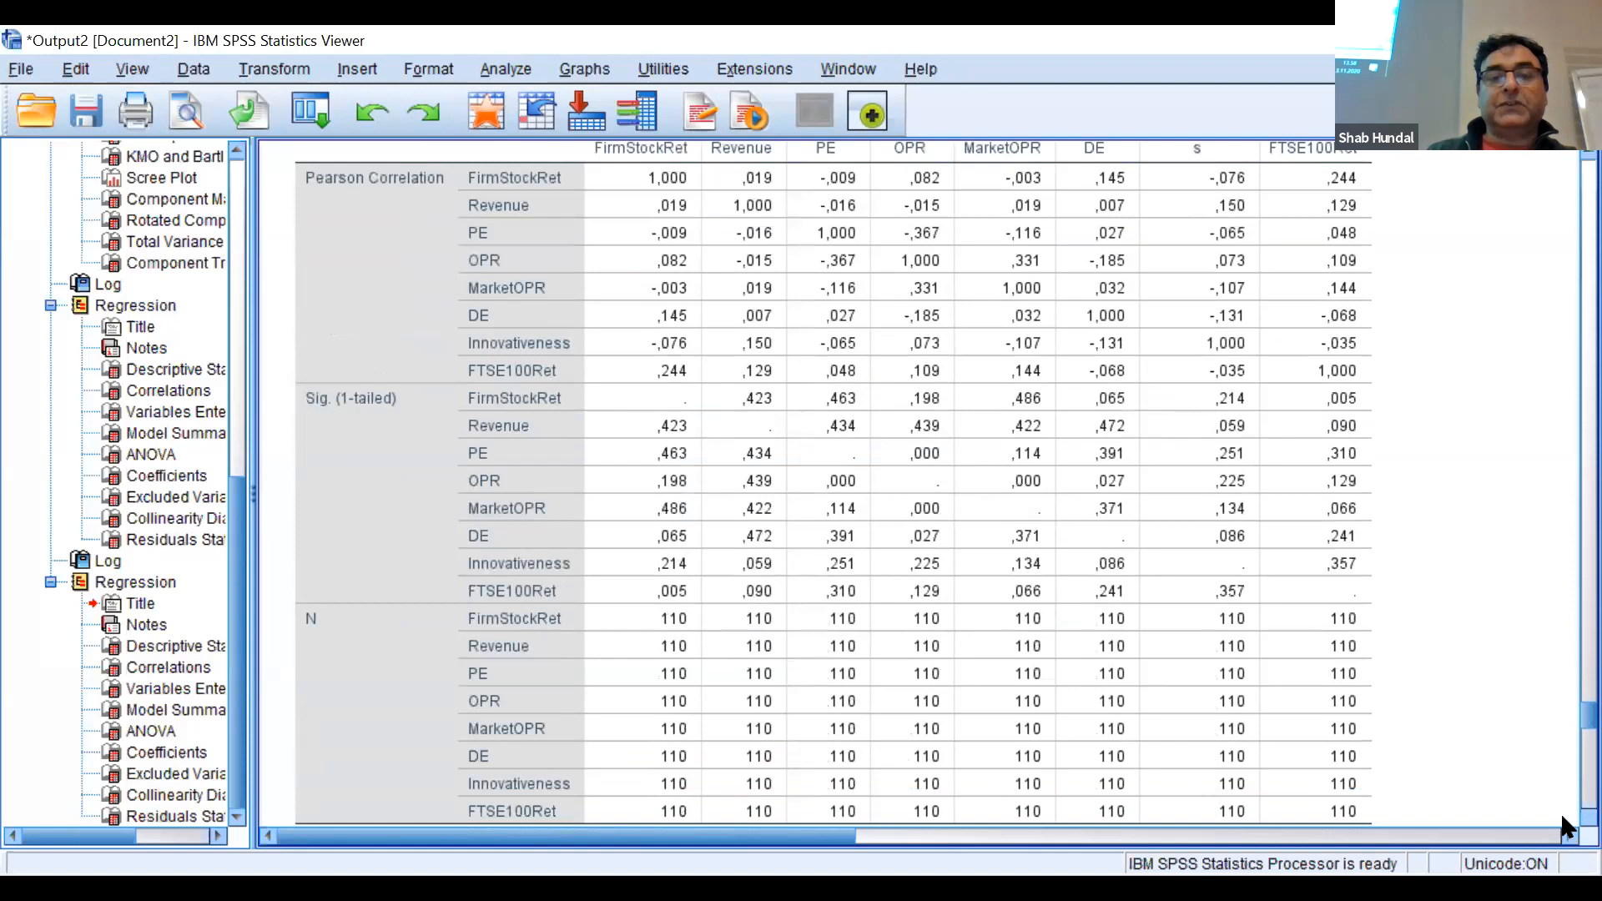
{"action": "scroll", "coordinate": [1560, 813], "scroll_direction": "down", "scroll_amount": 4}
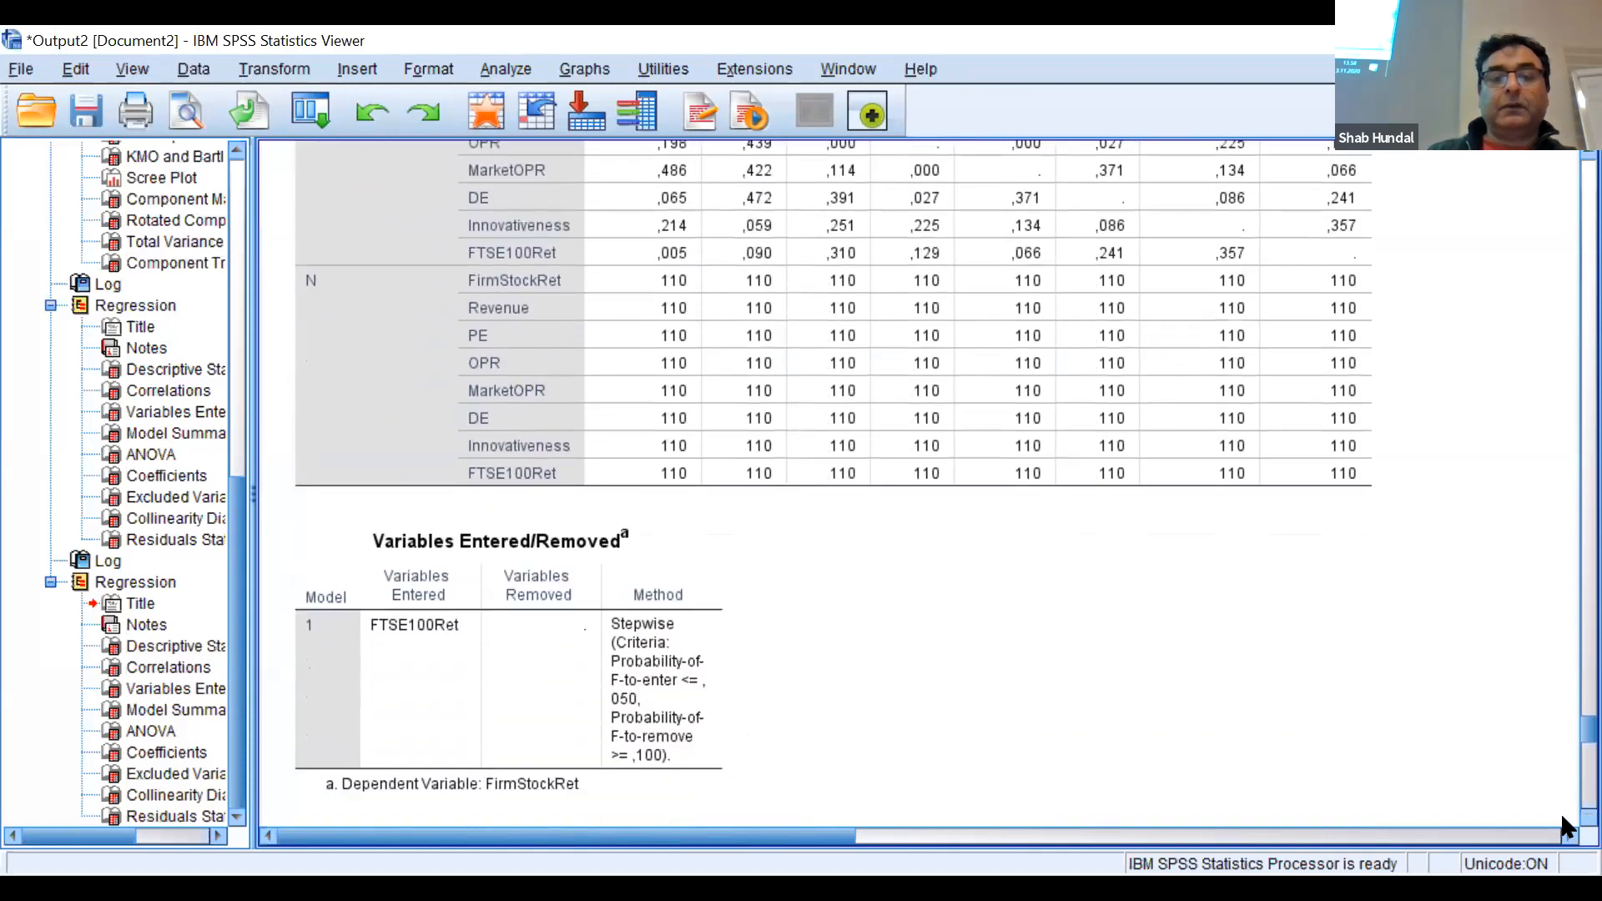
{"action": "scroll", "coordinate": [1560, 813], "scroll_direction": "down", "scroll_amount": 1}
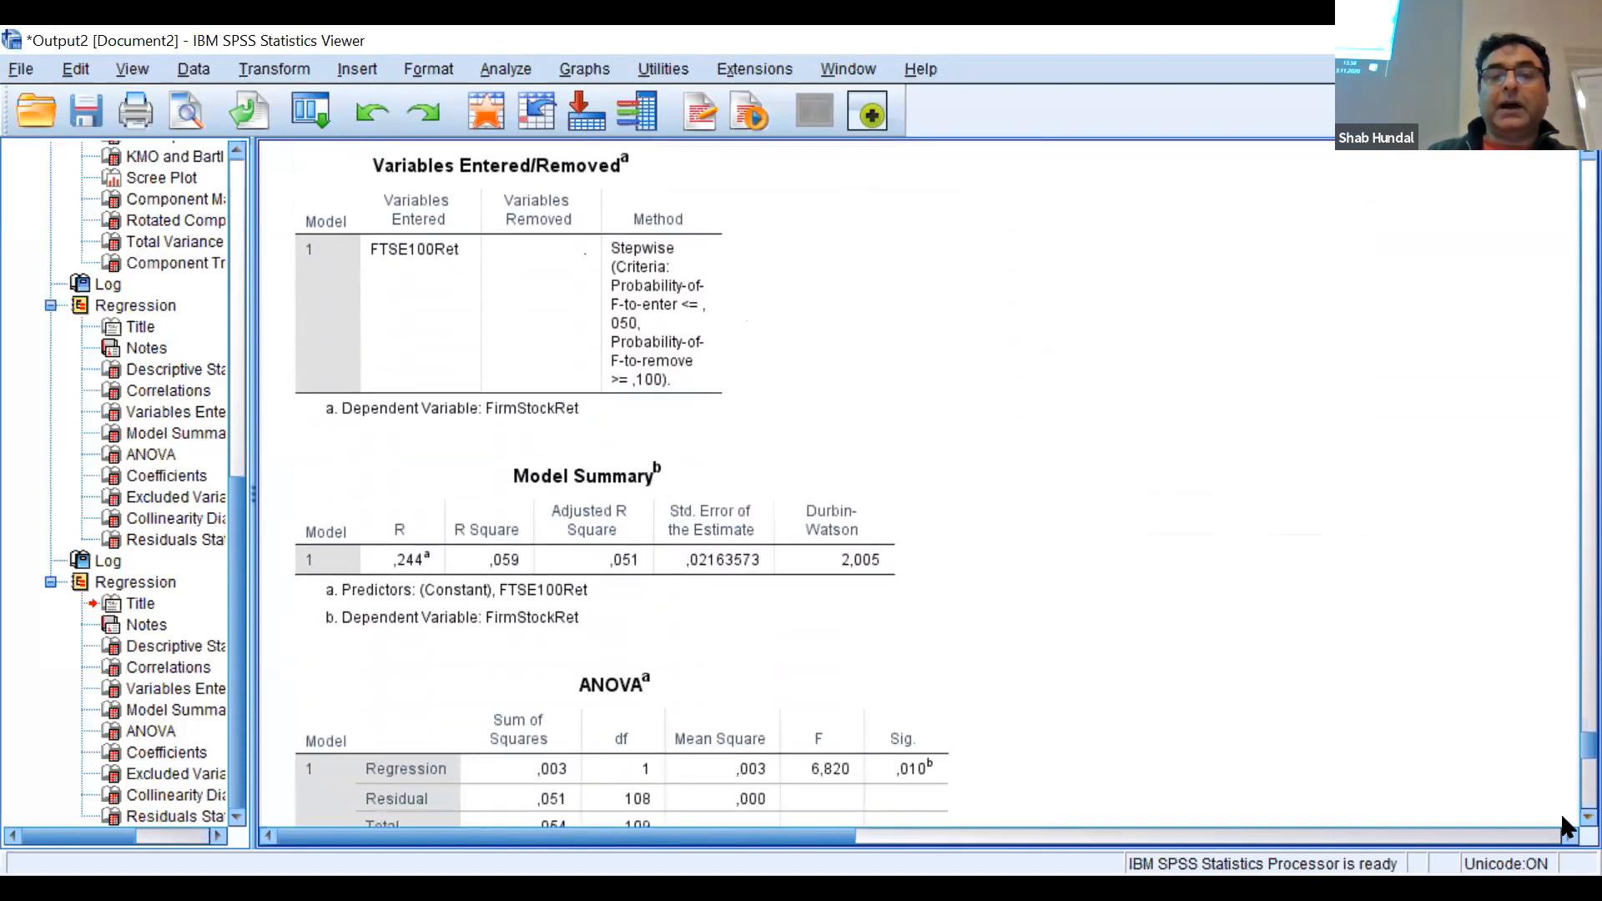
Examine R Square, Adjusted R Square and the predictors in the Model Summary table
{"action": "scroll", "coordinate": [1560, 813], "scroll_direction": "down", "scroll_amount": 3}
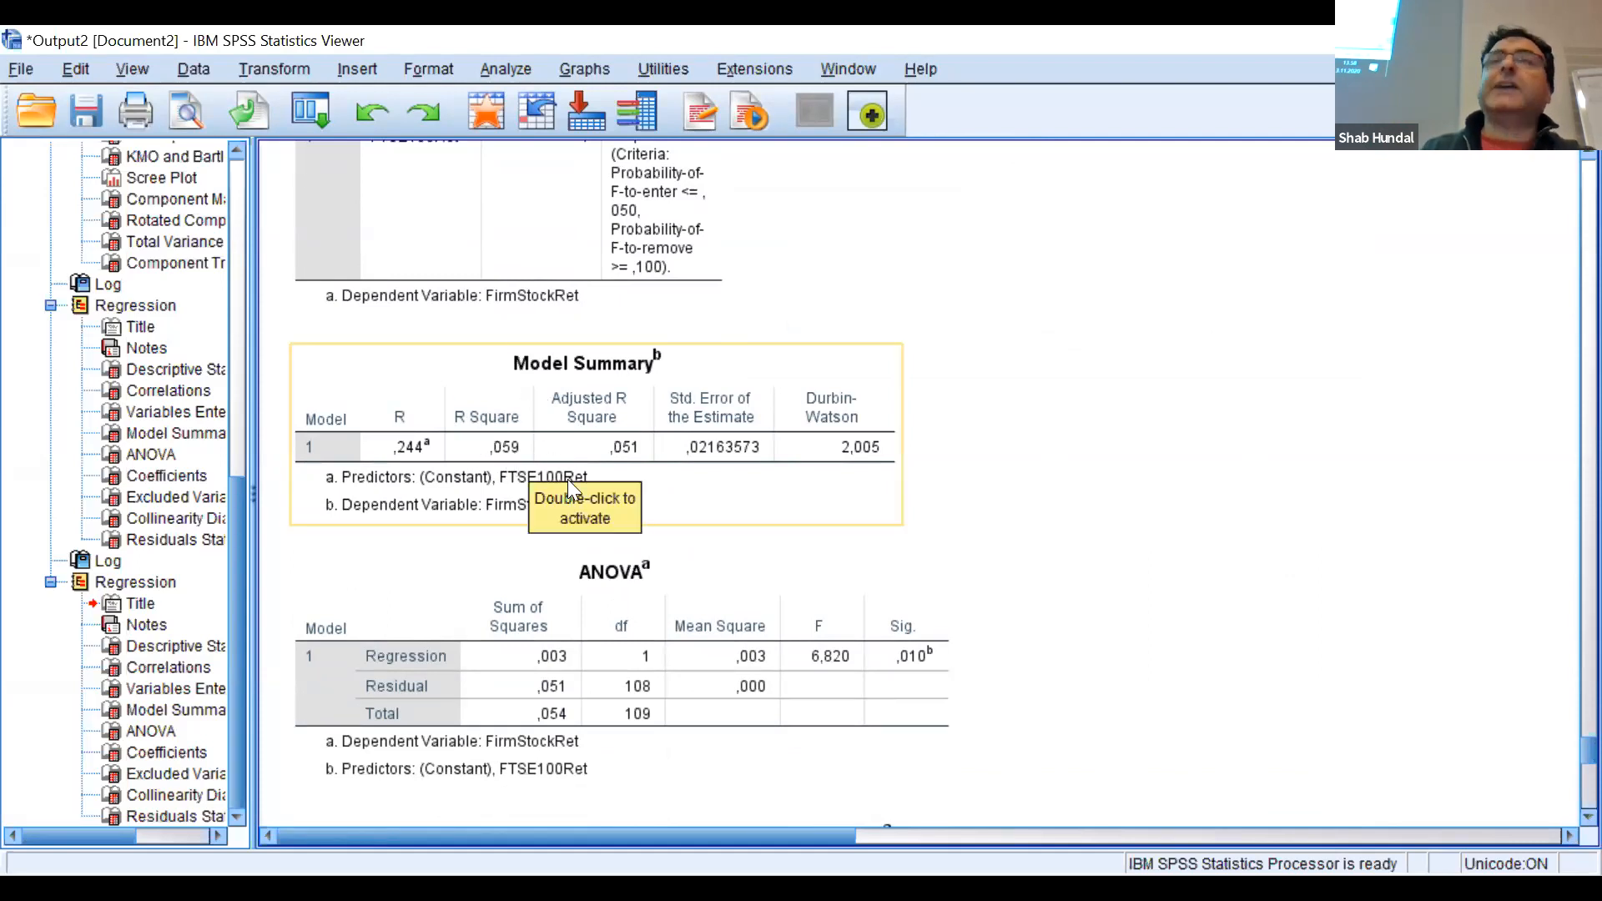
{"action": "left_click_drag", "start_coordinate": [568, 479], "coordinate": [1226, 507]}
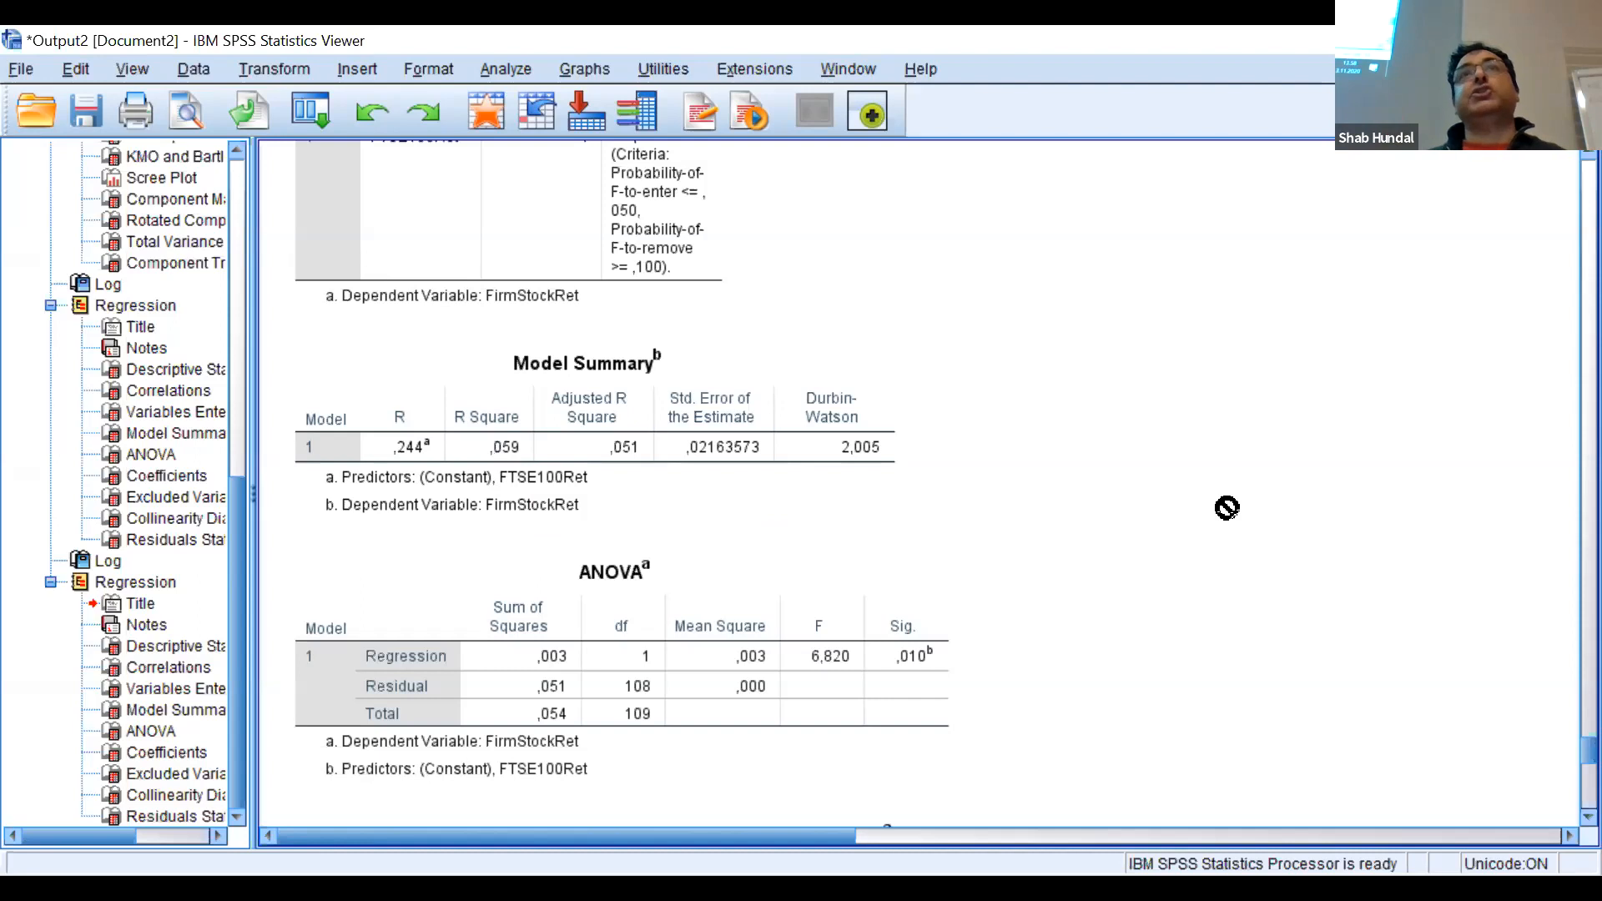
{"action": "left_click", "coordinate": [633, 430]}
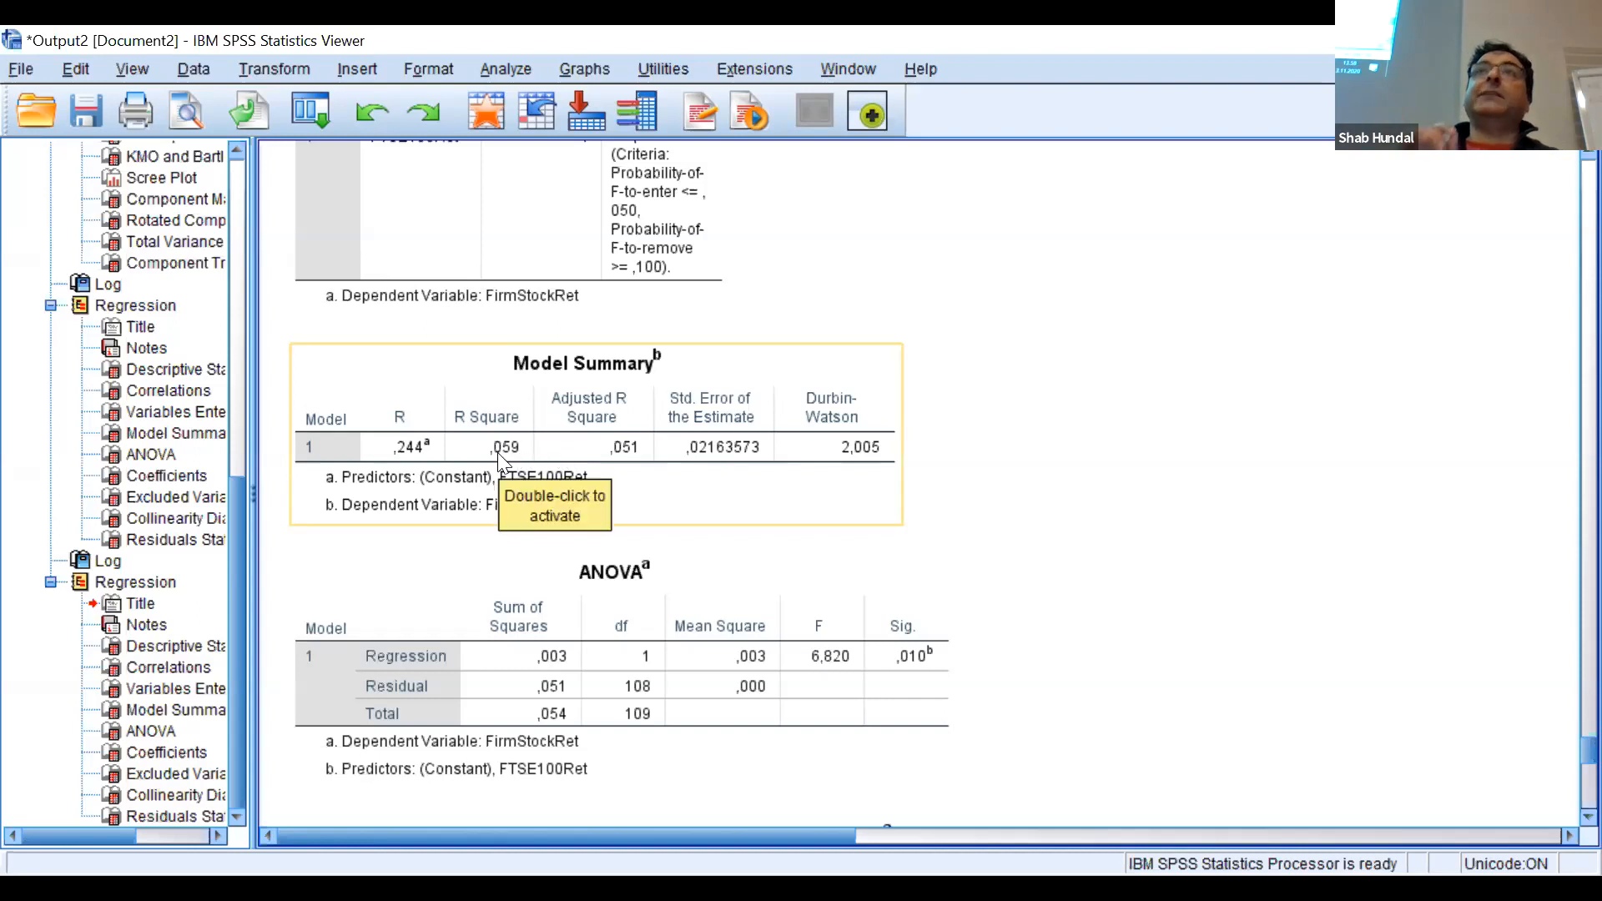
{"action": "left_click_drag", "start_coordinate": [726, 510], "coordinate": [1233, 374]}
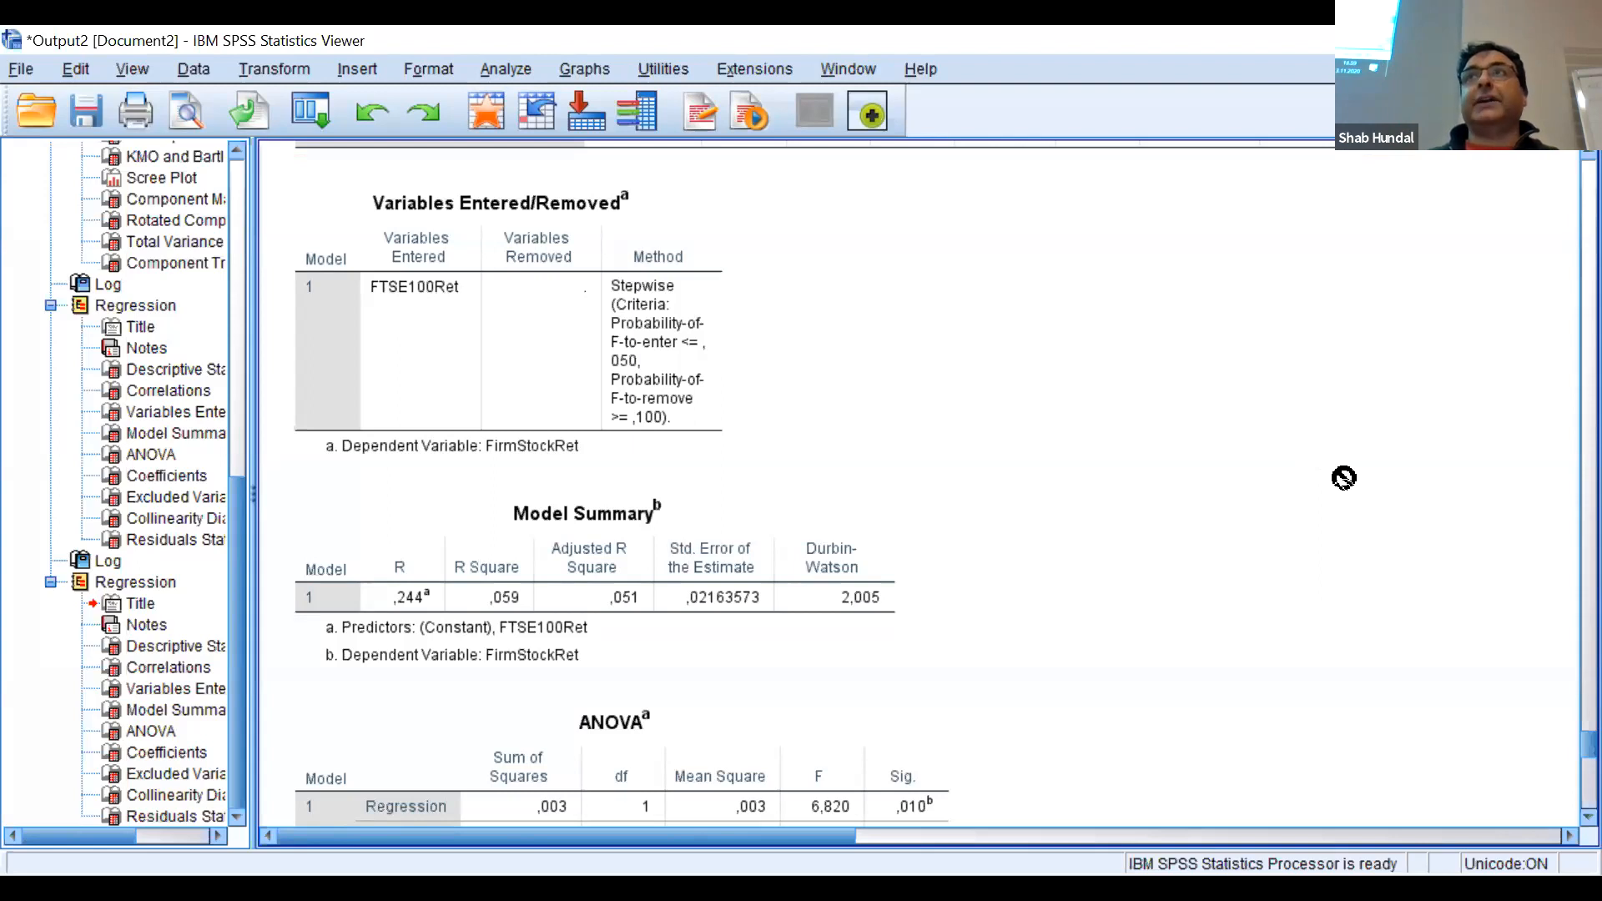
{"action": "left_click", "coordinate": [616, 614]}
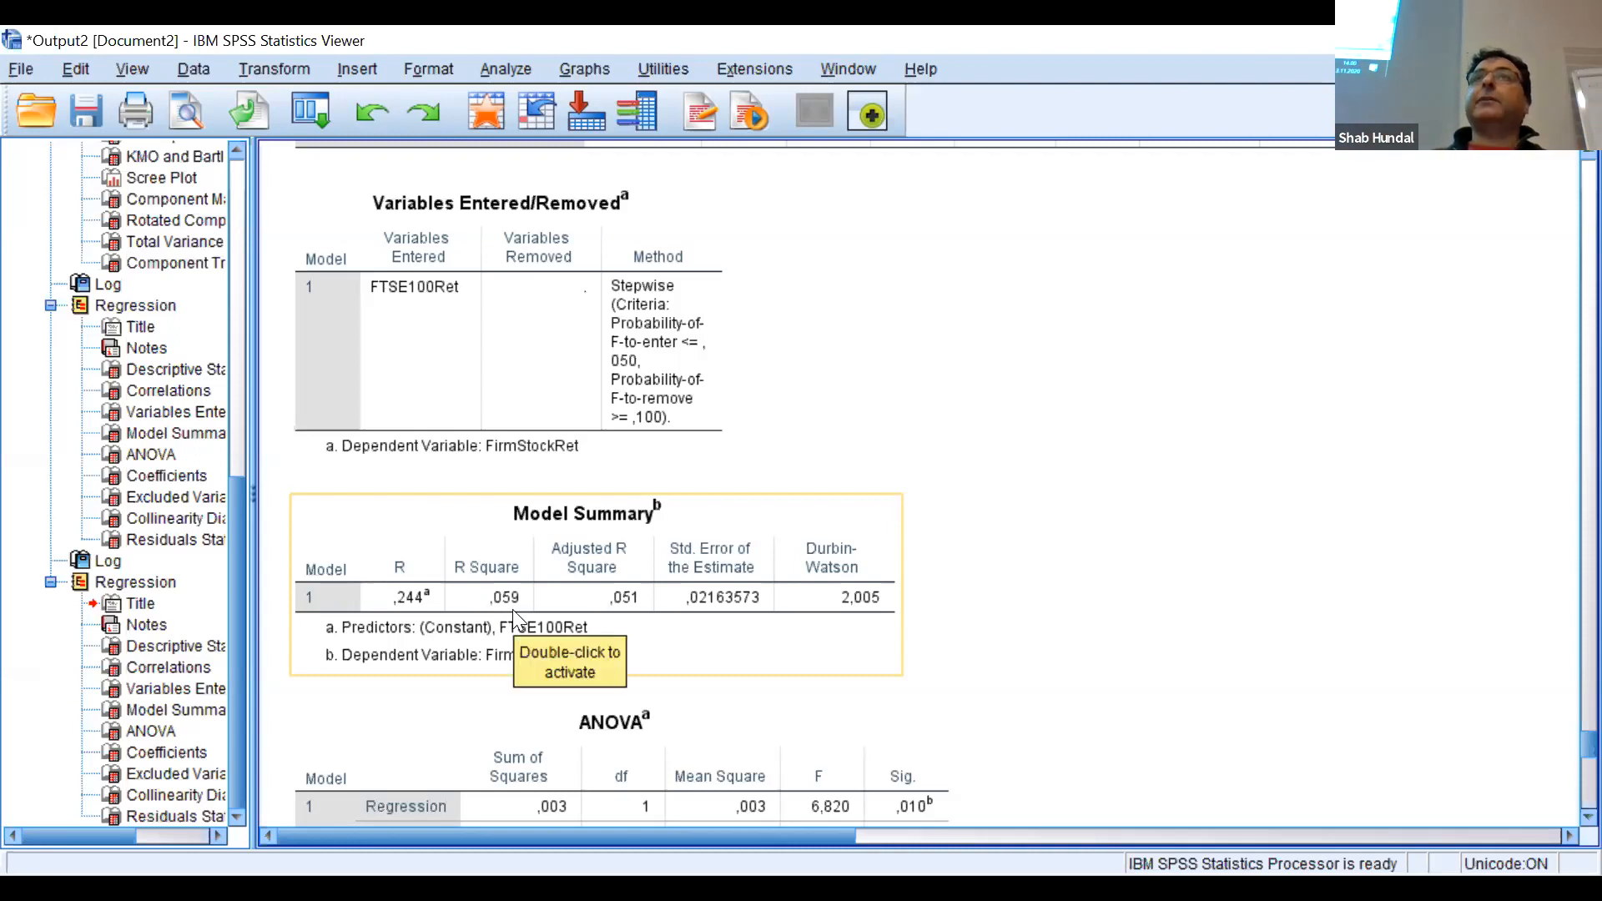
{"action": "left_click", "coordinate": [1155, 552]}
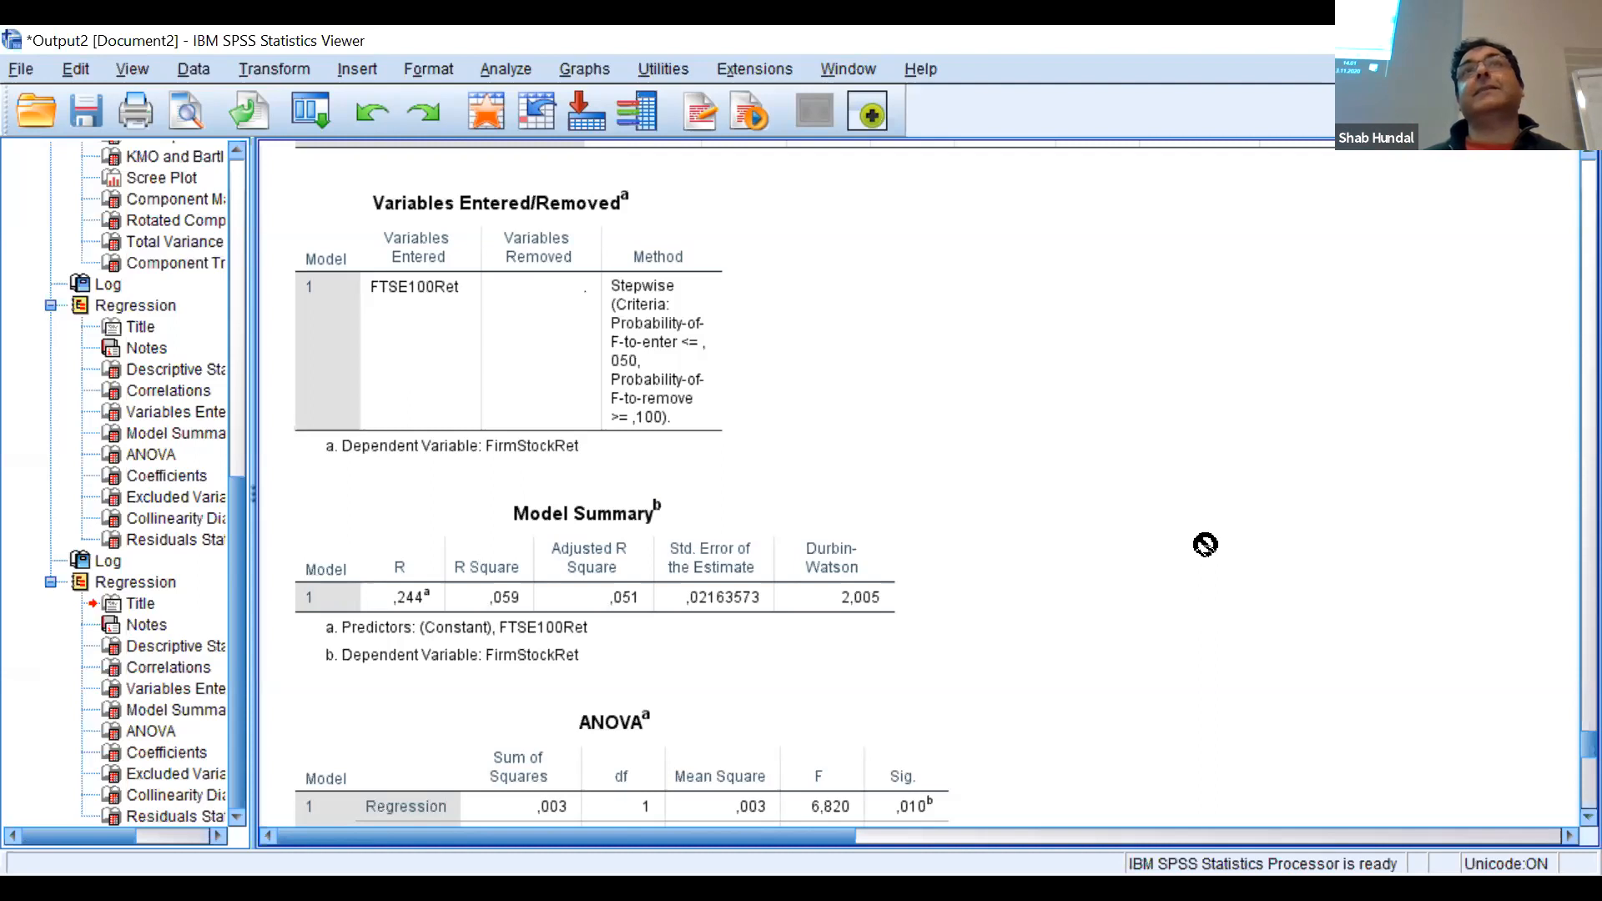
{"action": "left_click", "coordinate": [440, 632]}
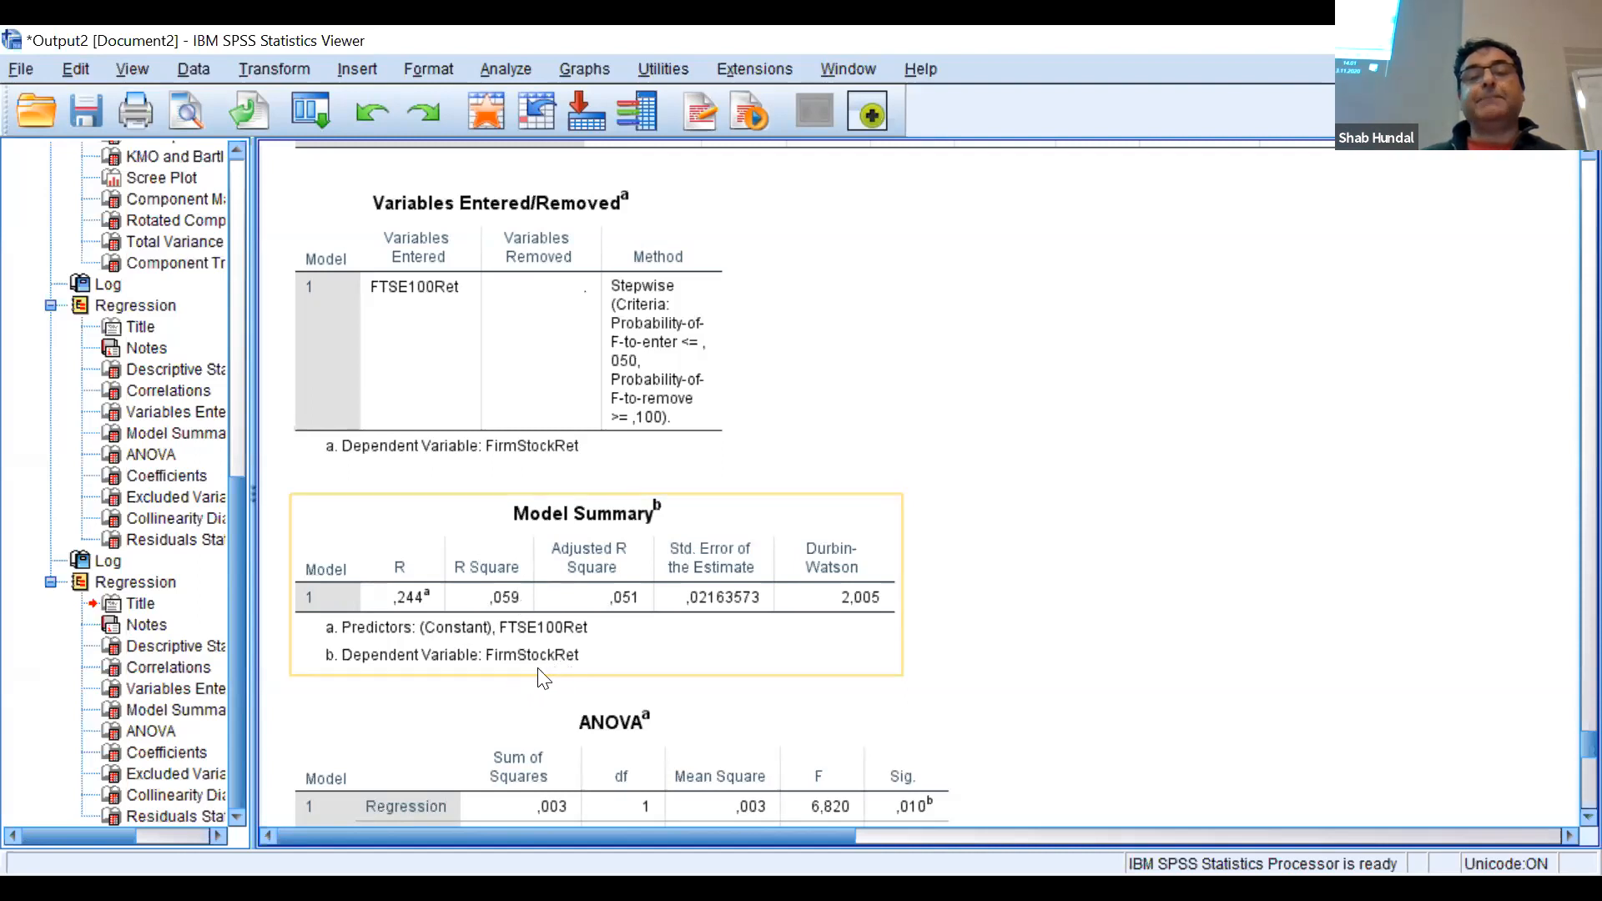
{"action": "left_click_drag", "start_coordinate": [571, 672], "coordinate": [1377, 405]}
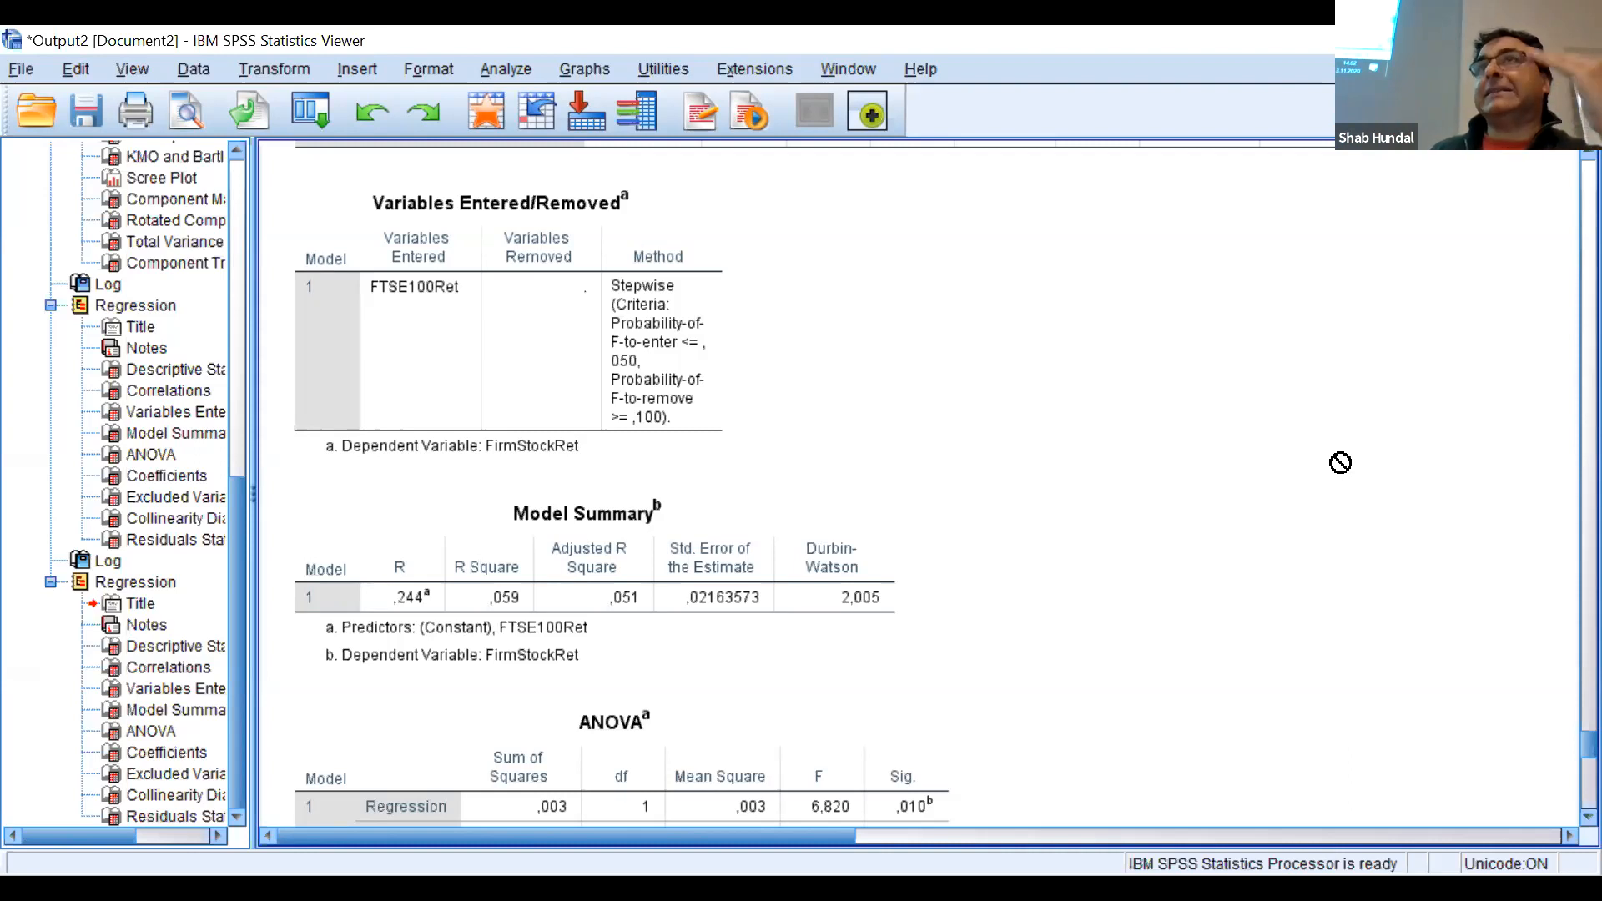
{"action": "left_click", "coordinate": [667, 519]}
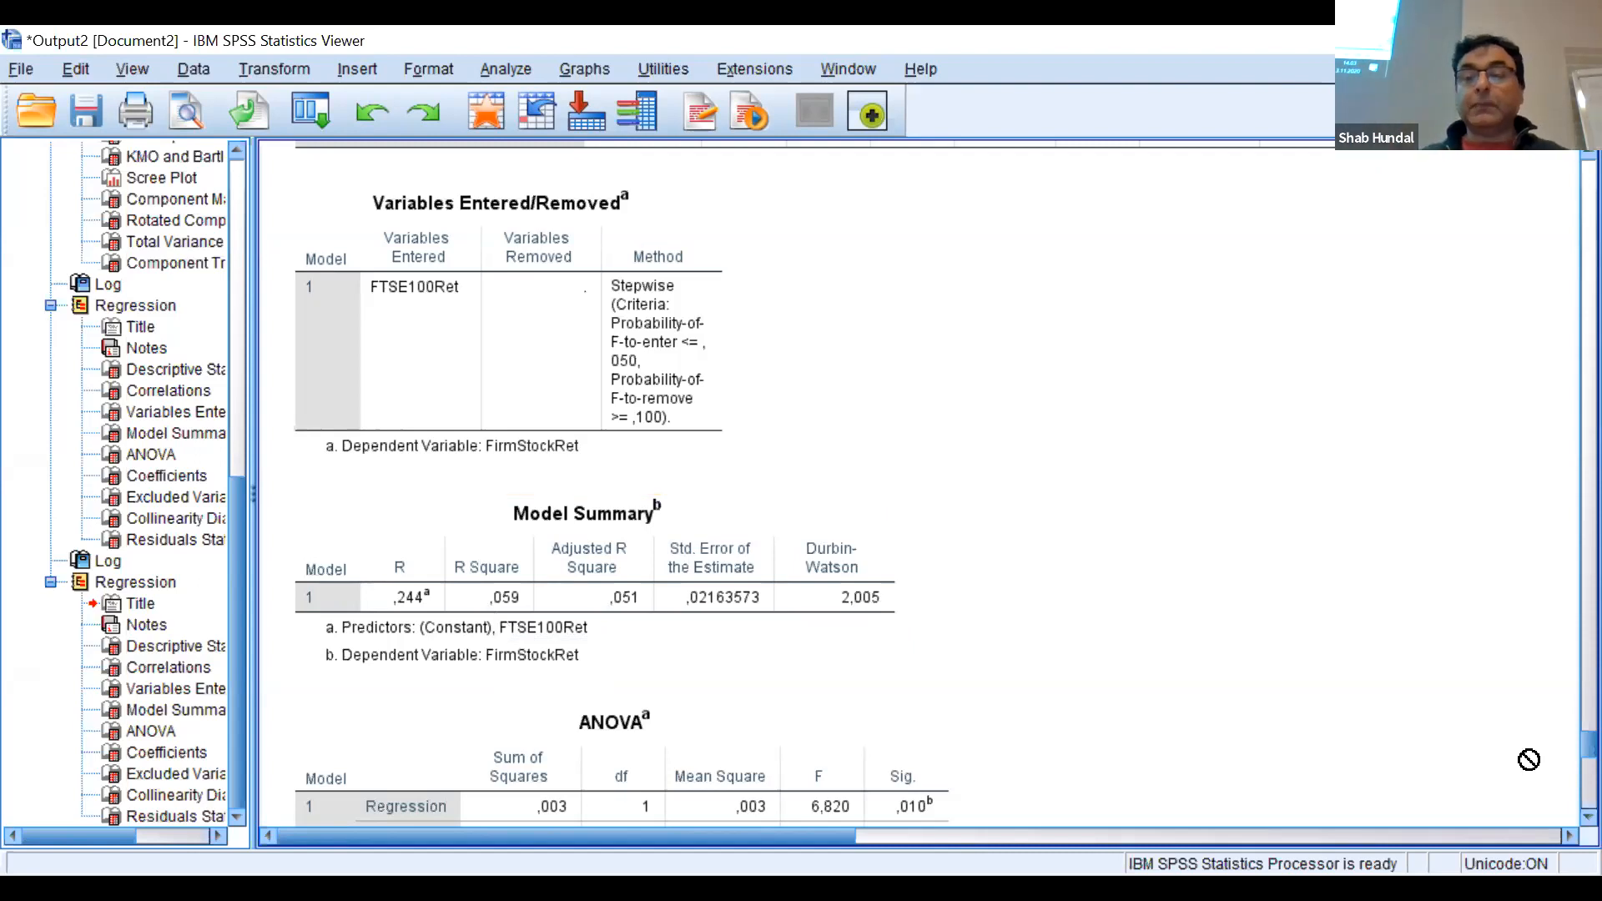
Examine the F statistic and significance in the ANOVA table and relate them to the model's R Square
{"action": "scroll", "coordinate": [1566, 828], "scroll_direction": "down", "scroll_amount": 3}
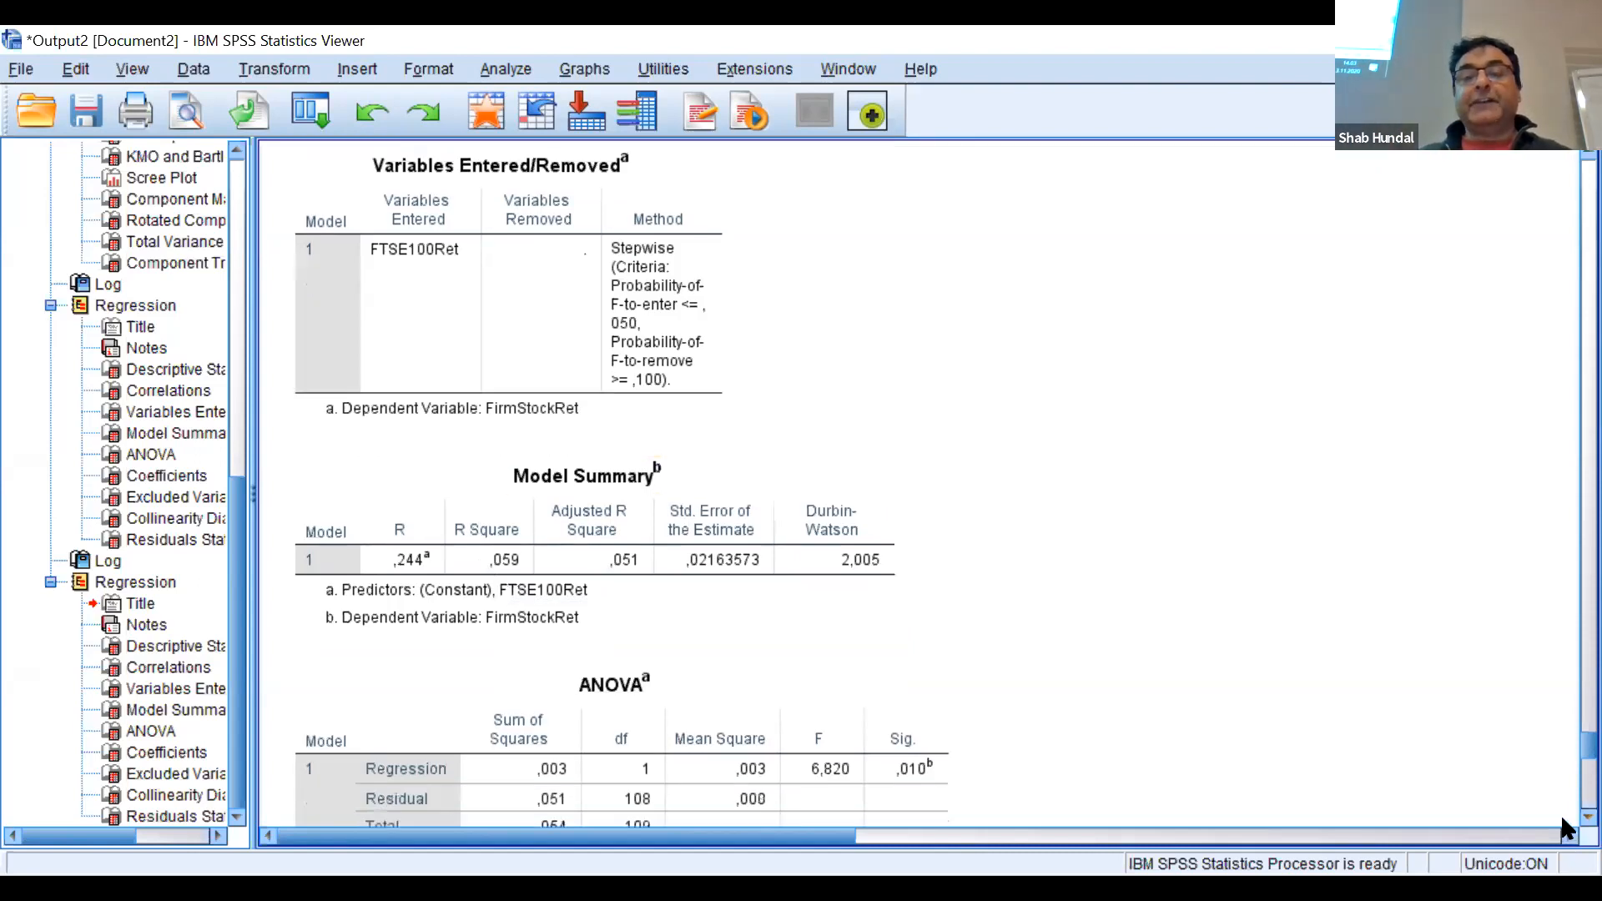
{"action": "scroll", "coordinate": [1567, 828], "scroll_direction": "down", "scroll_amount": 1}
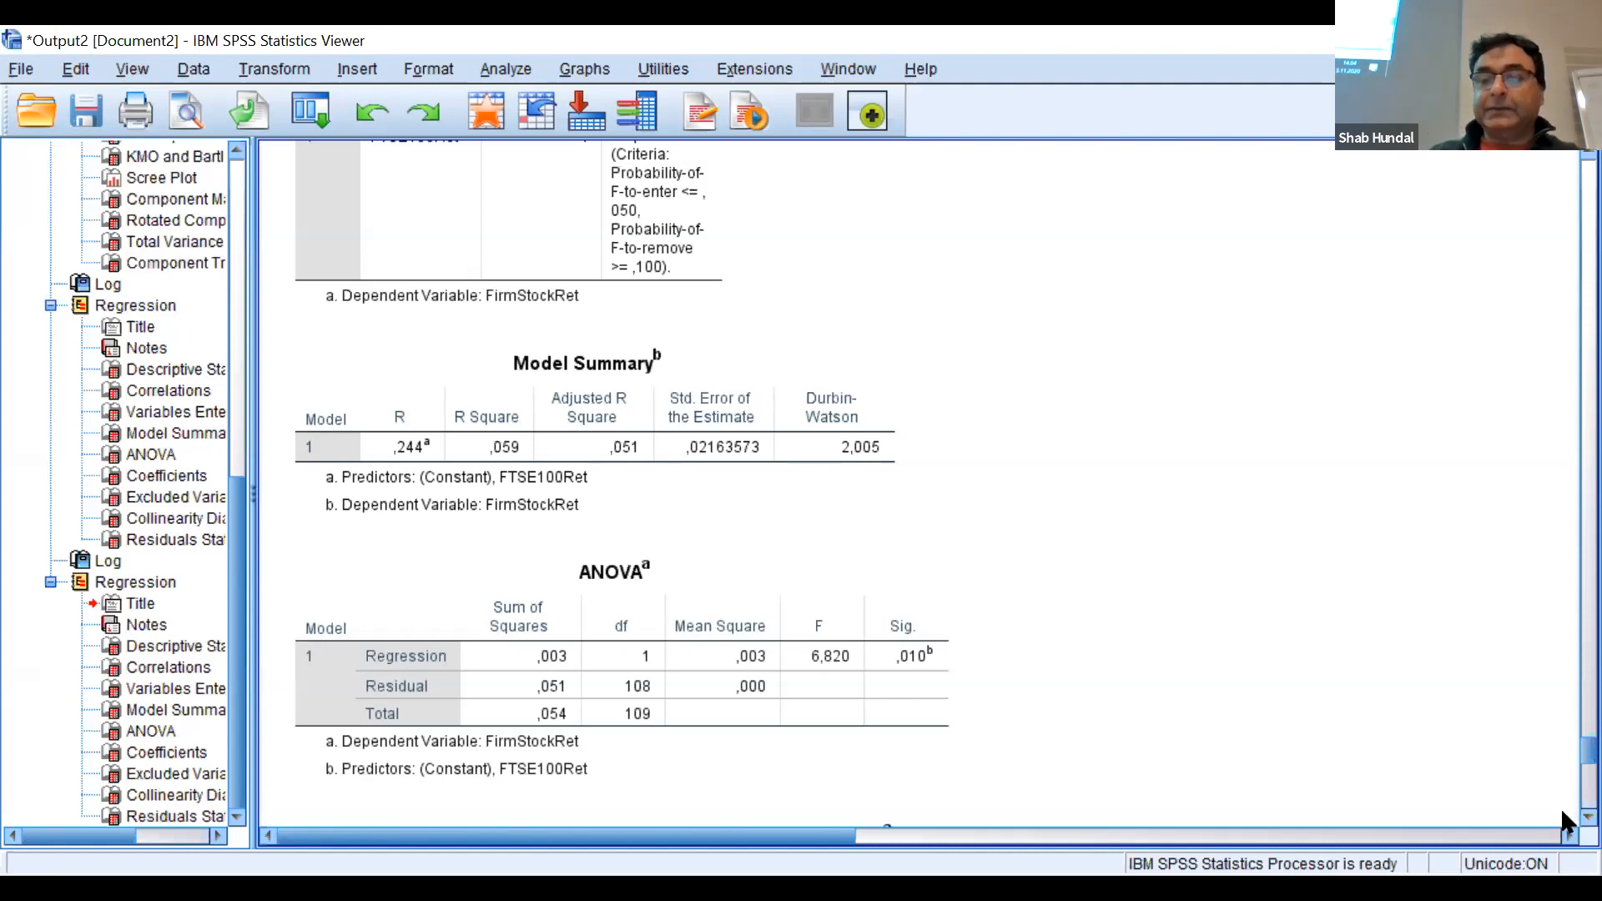
{"action": "scroll", "coordinate": [1560, 809], "scroll_direction": "down", "scroll_amount": 5}
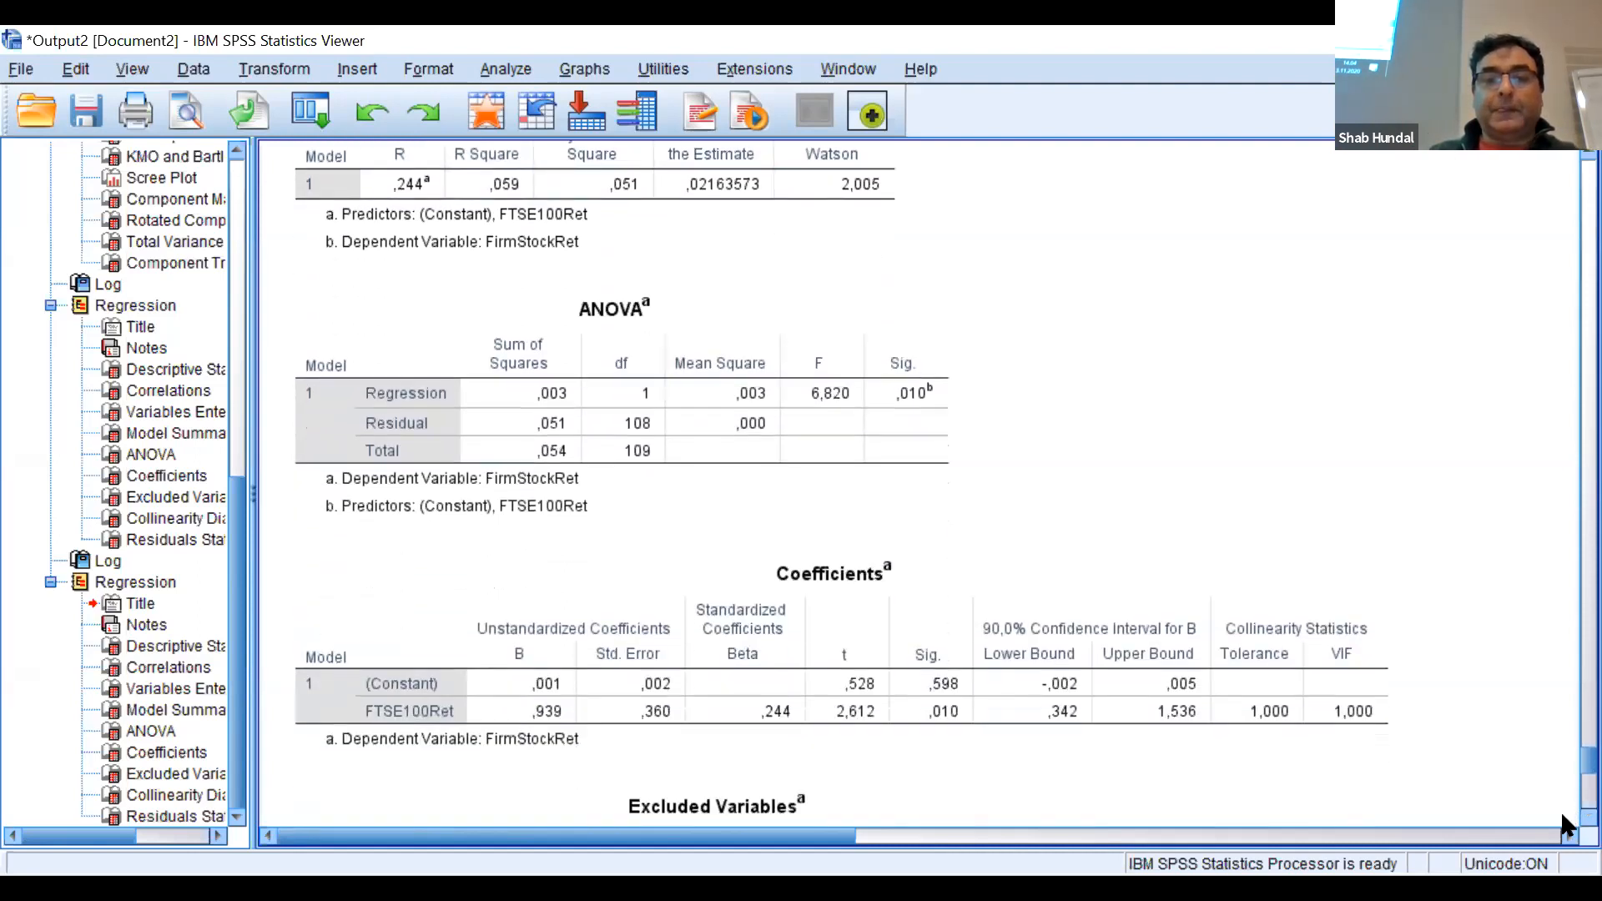
{"action": "left_click", "coordinate": [906, 454]}
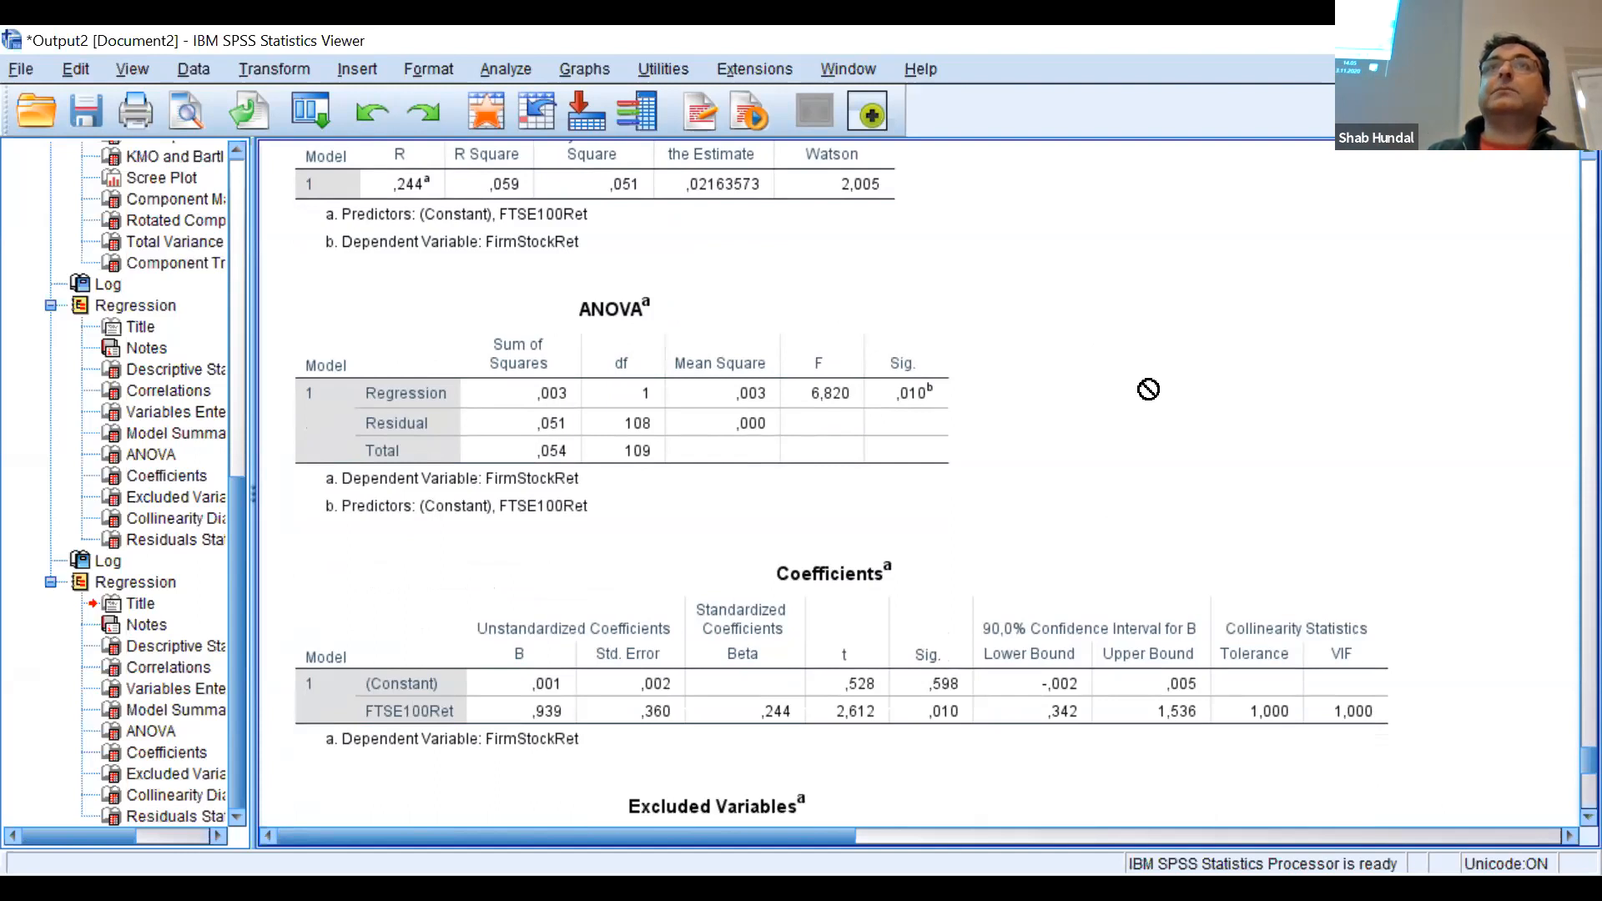
{"action": "left_click", "coordinate": [825, 410]}
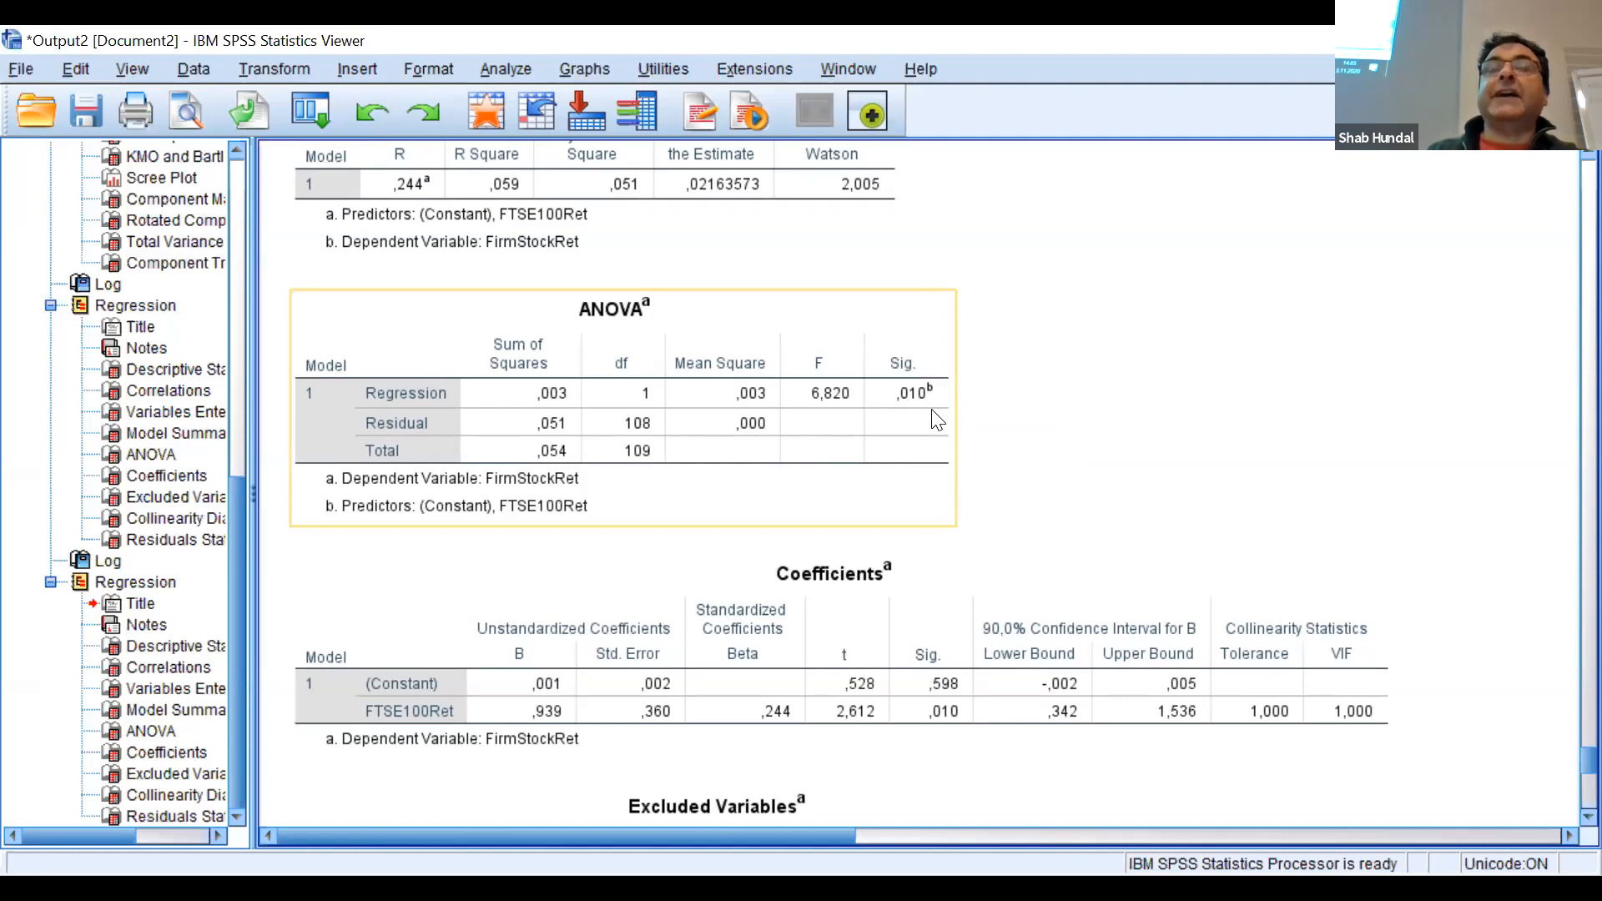
{"action": "left_click", "coordinate": [478, 203]}
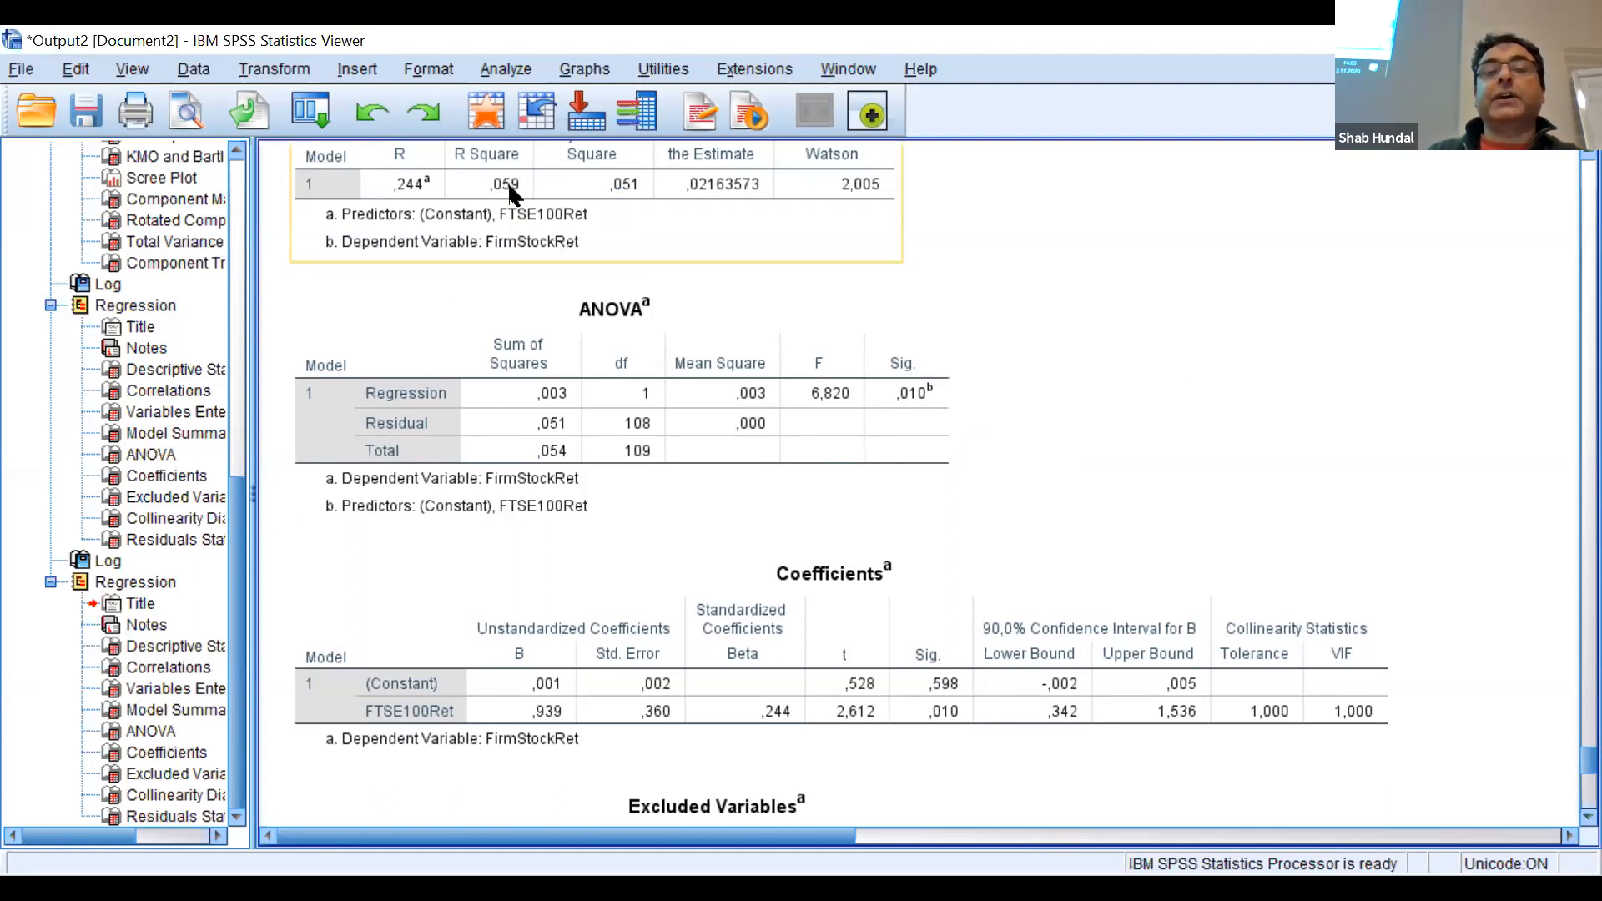
{"action": "left_click", "coordinate": [920, 445]}
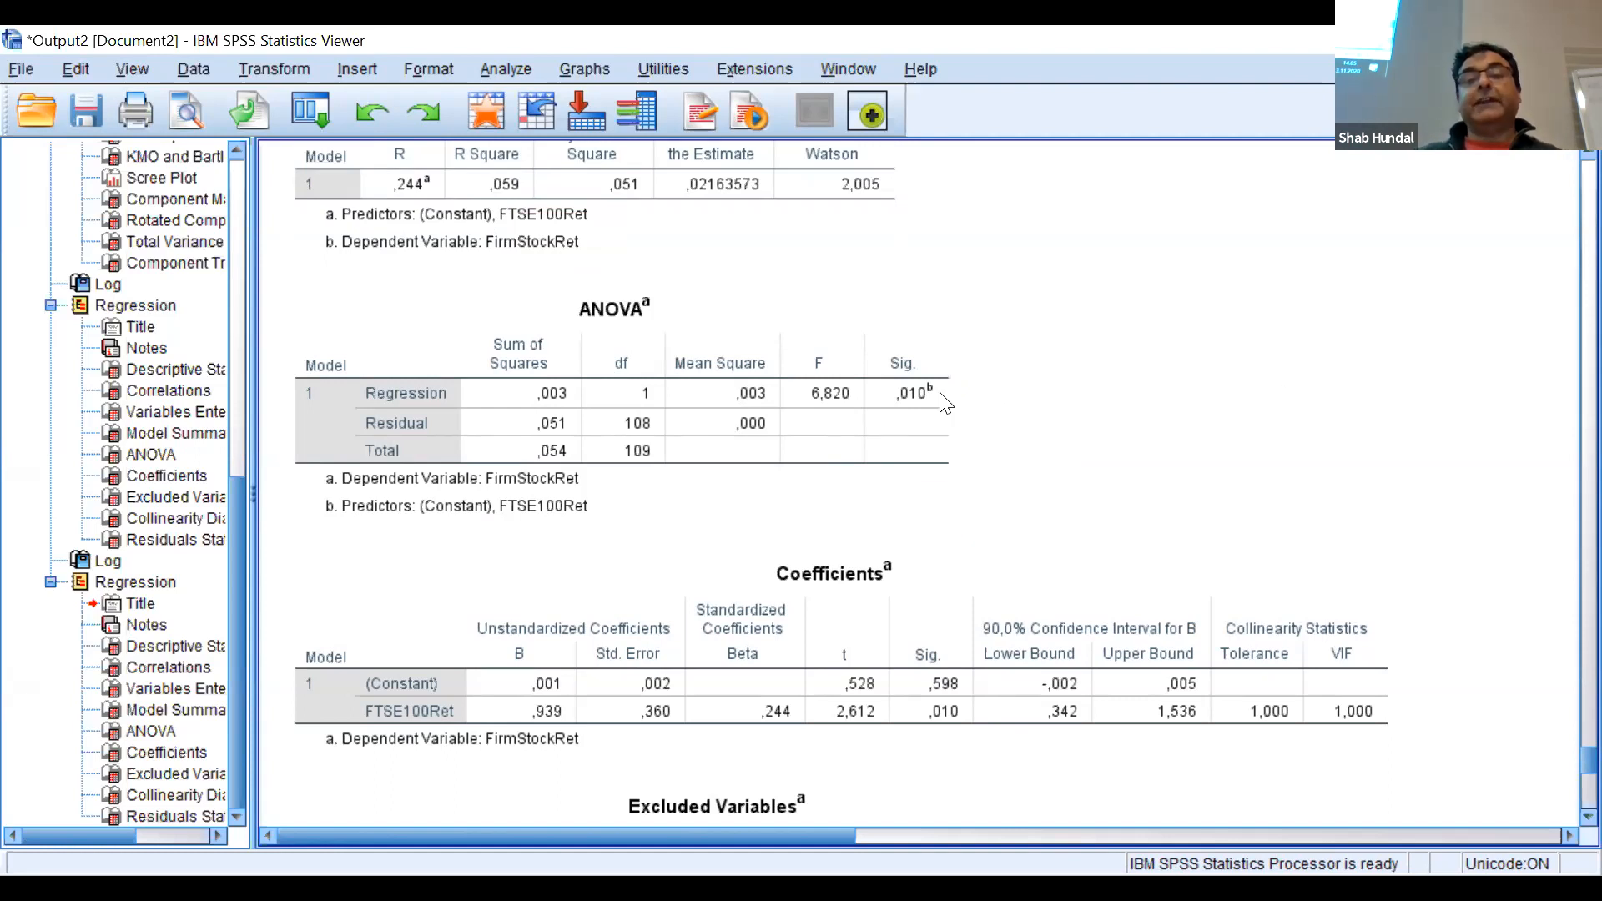
{"action": "left_click", "coordinate": [910, 400]}
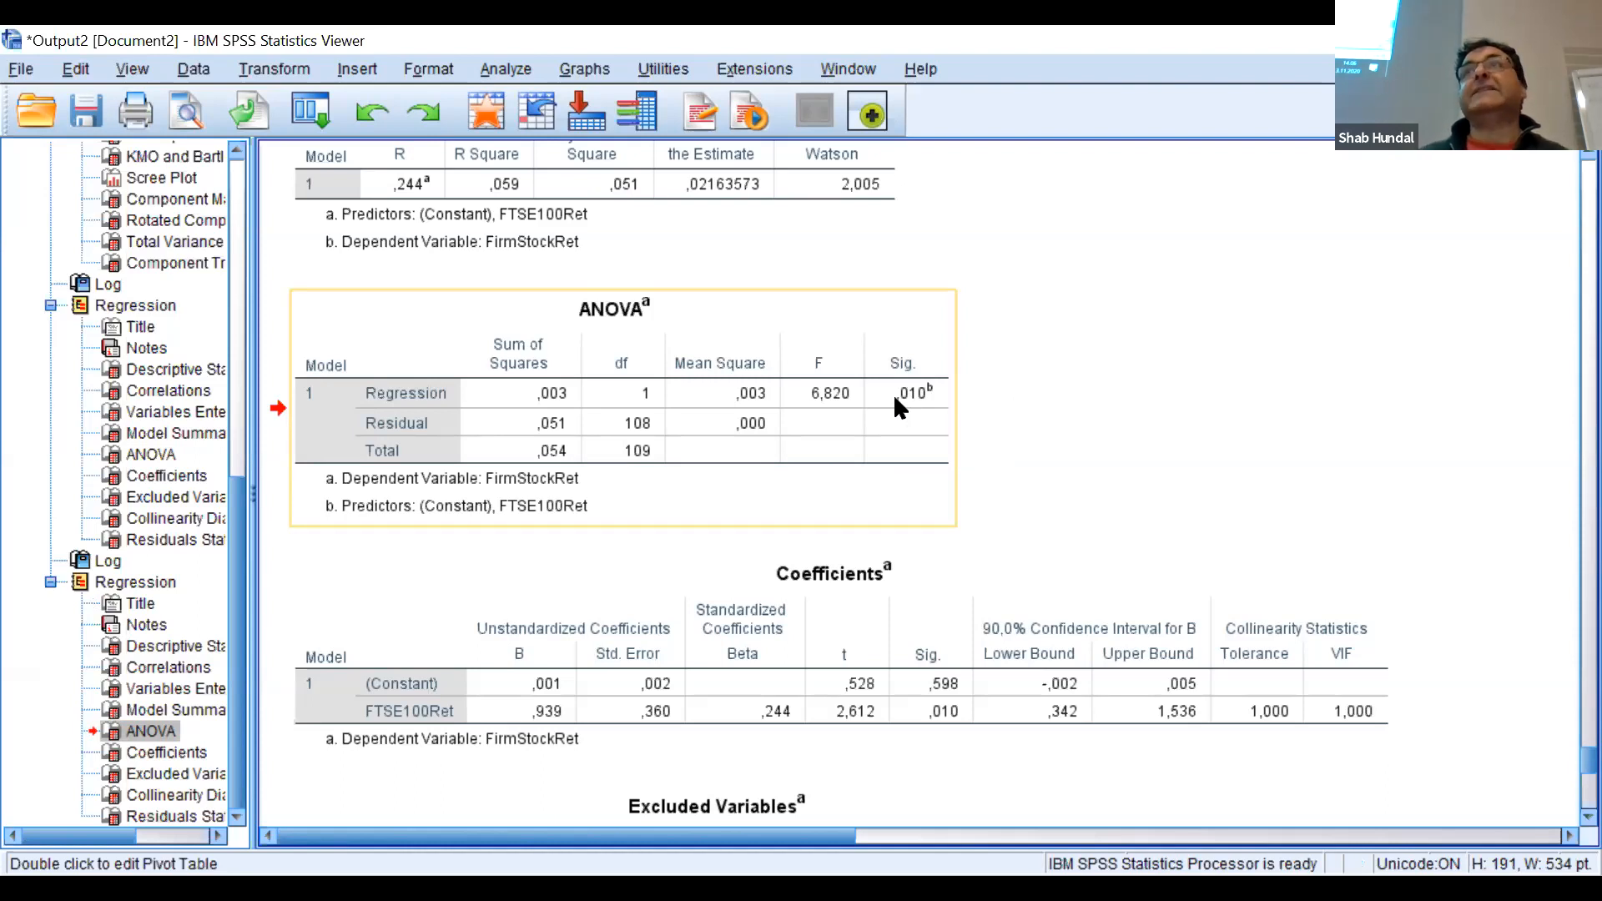
{"action": "left_click", "coordinate": [894, 406]}
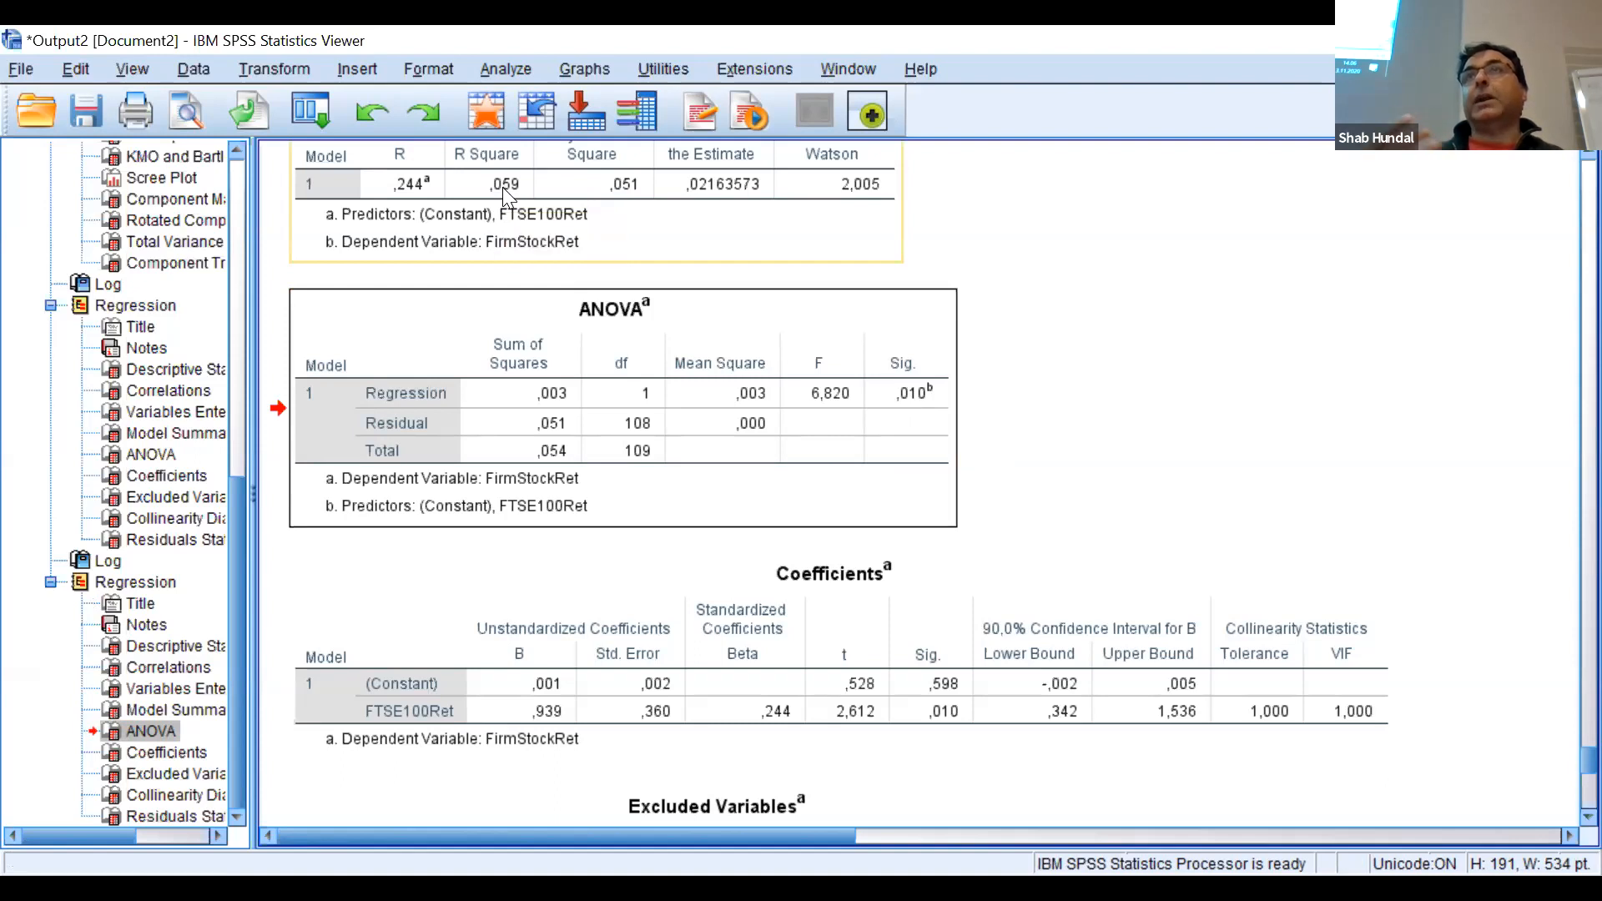
{"action": "left_click_drag", "start_coordinate": [928, 318], "coordinate": [1370, 457]}
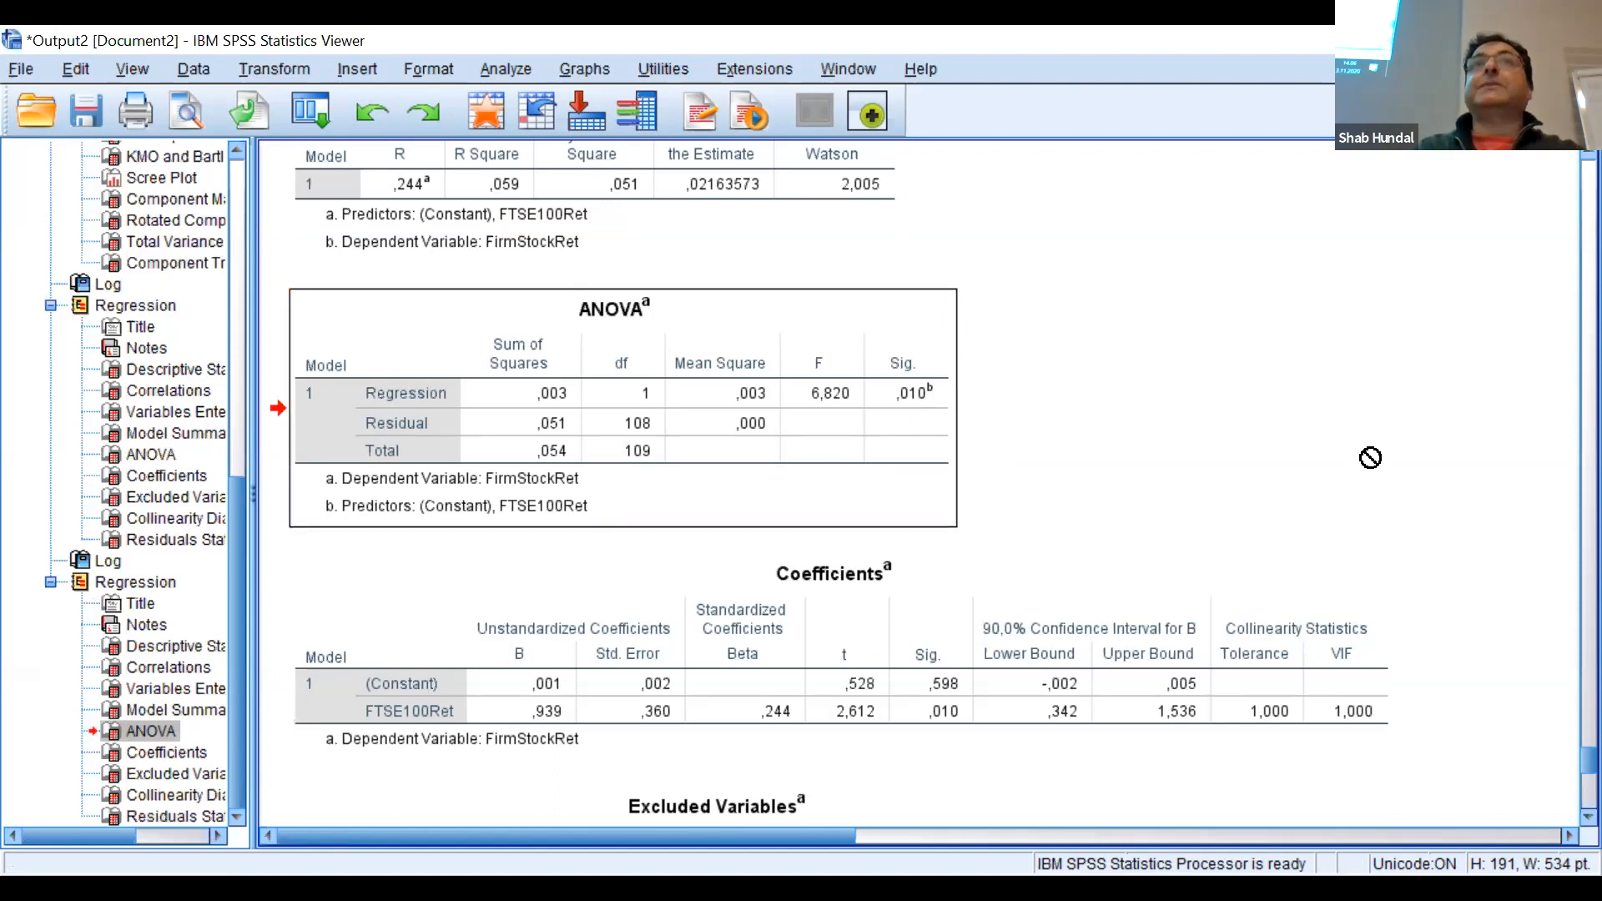
{"action": "left_click_drag", "start_coordinate": [1370, 457], "coordinate": [1475, 536]}
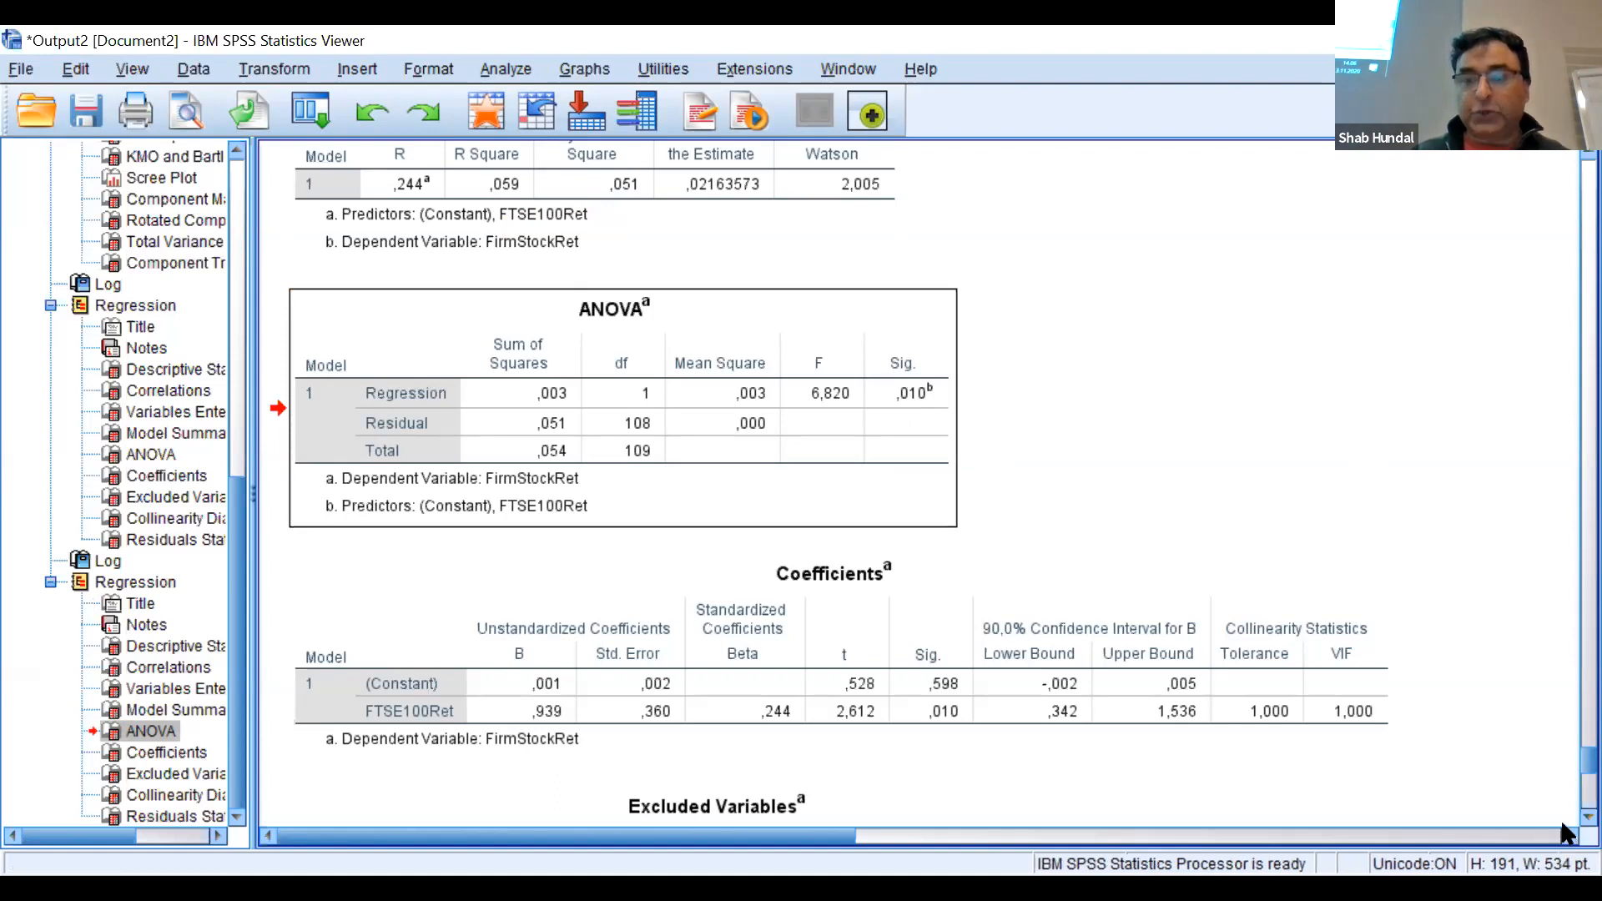
Compare the Coefficients and Excluded Variables tables with the regression equation on the whiteboard, returning to the SPSS output
{"action": "scroll", "coordinate": [1564, 833], "scroll_direction": "down", "scroll_amount": 6}
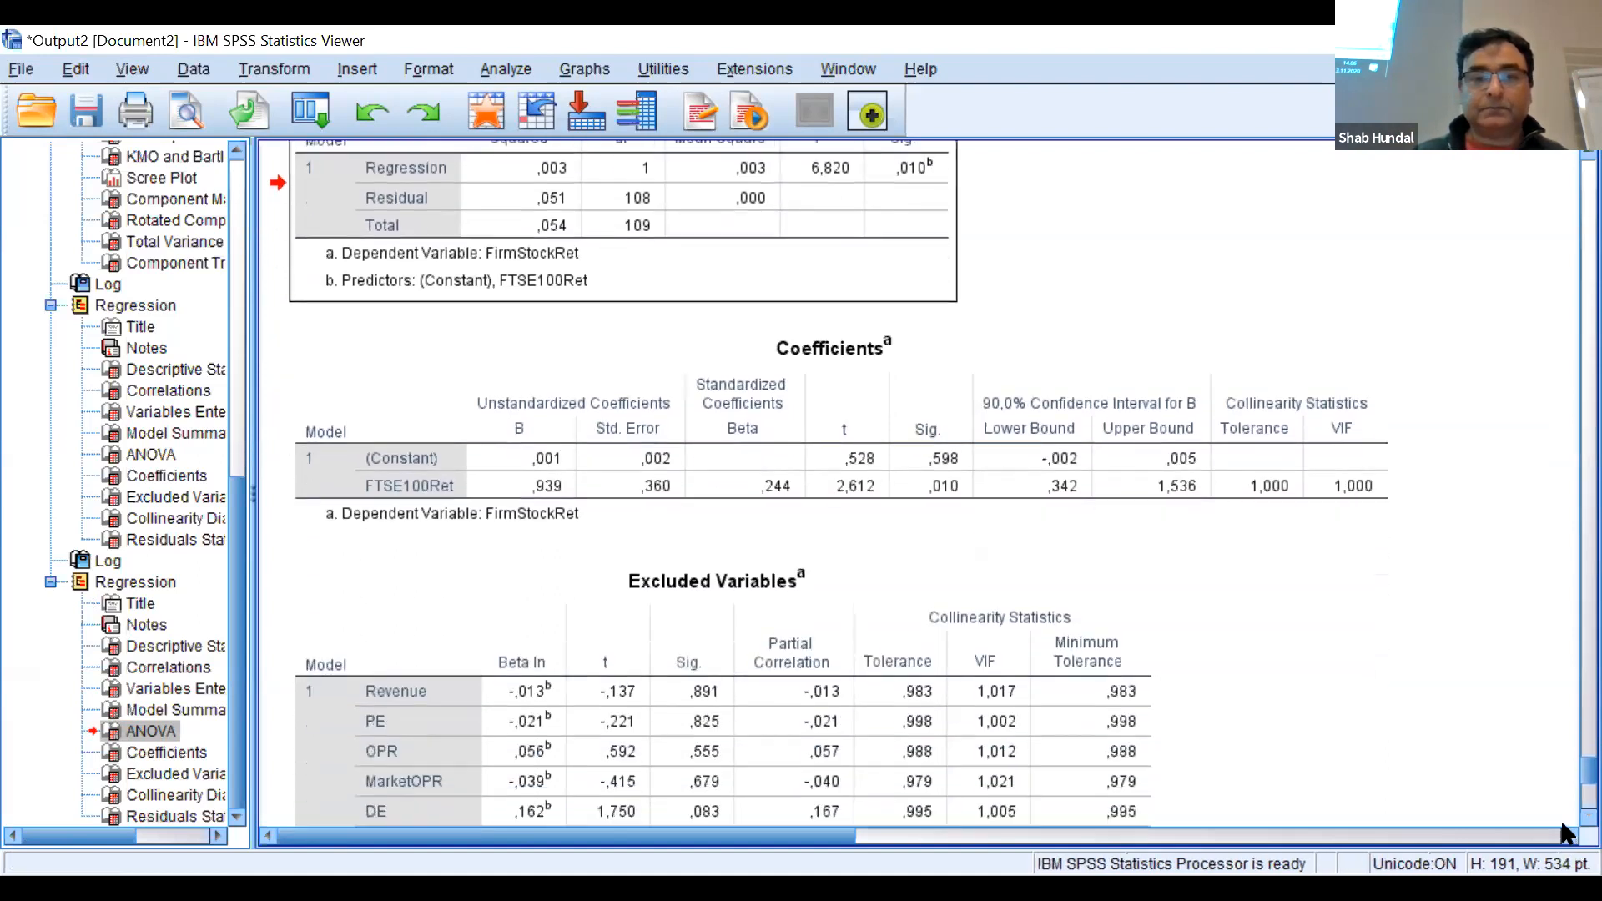
{"action": "left_click", "coordinate": [793, 525]}
{"action": "left_click", "coordinate": [848, 281]}
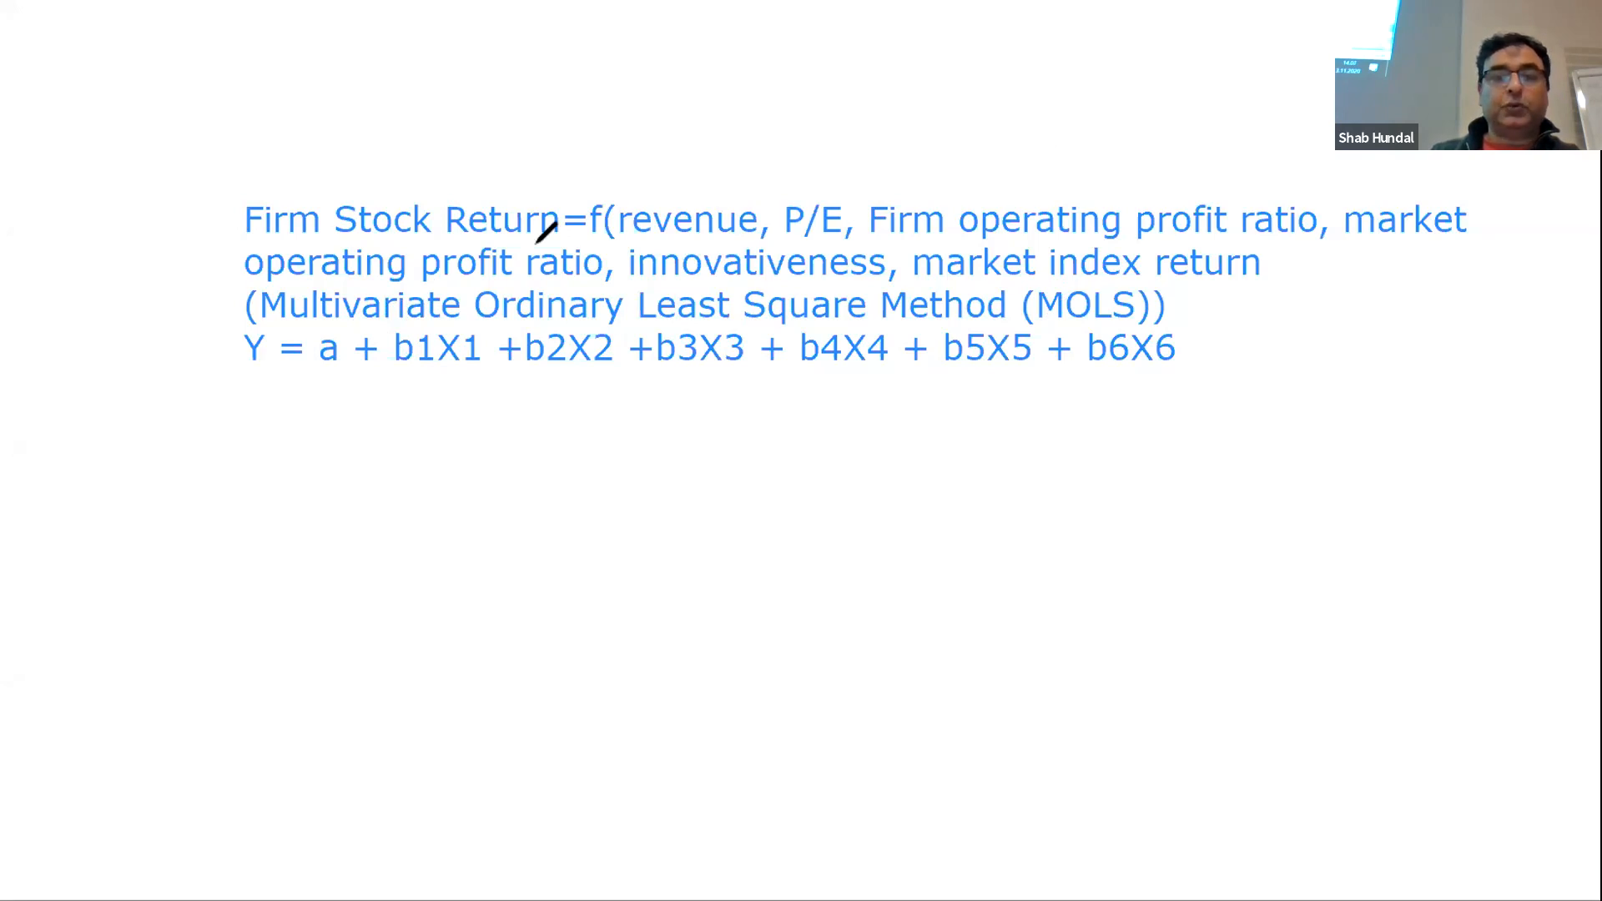
{"action": "left_click", "coordinate": [1402, 816]}
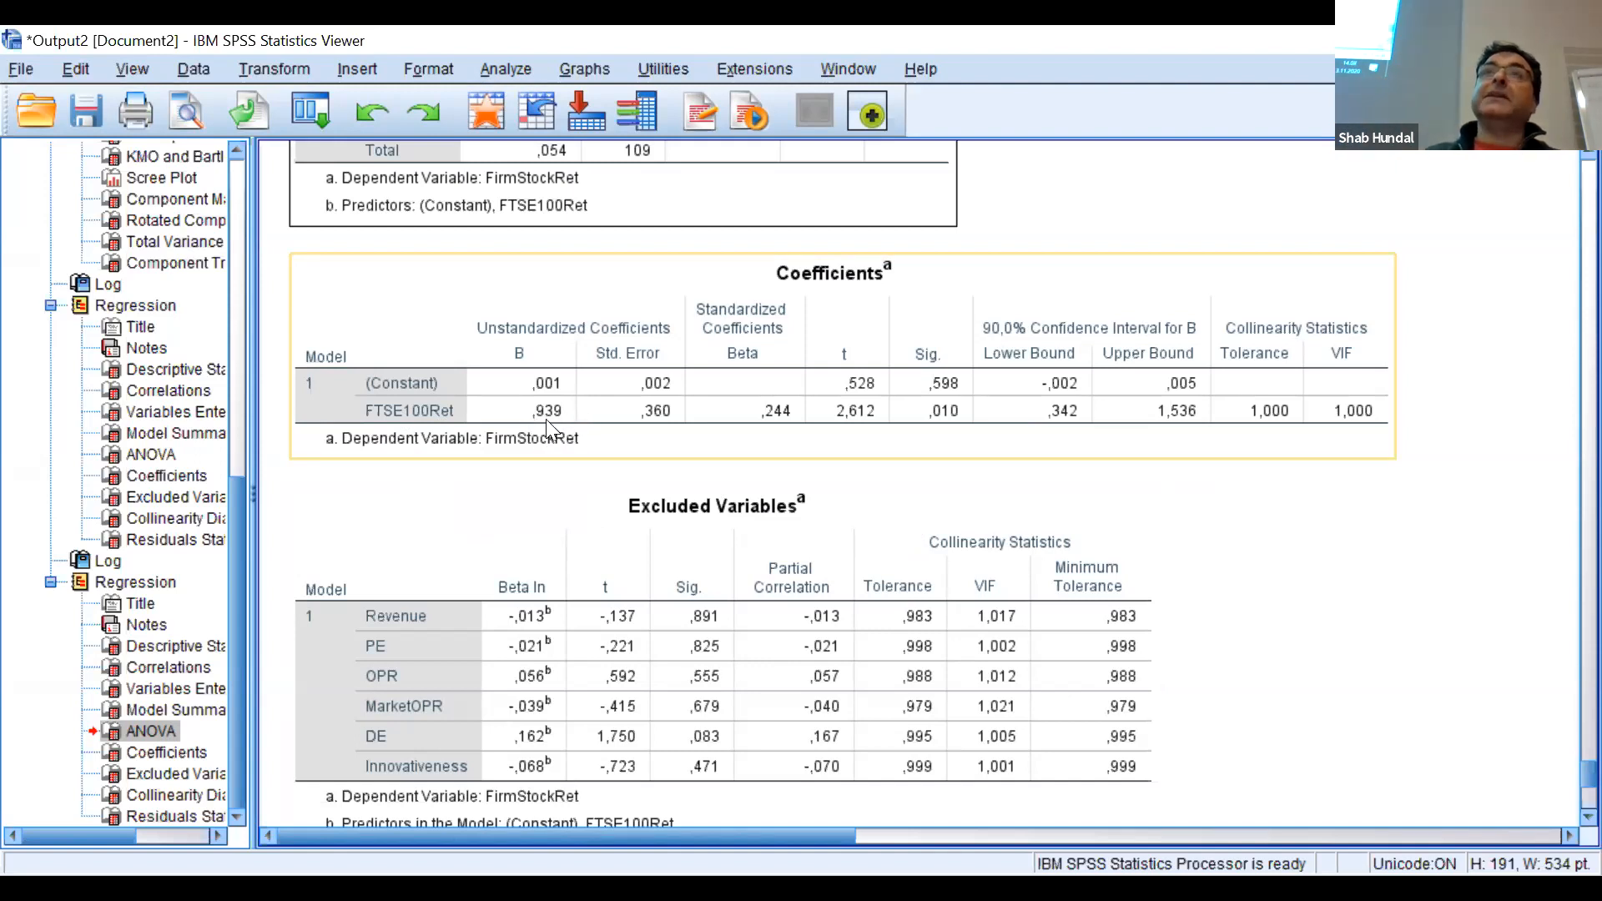
Examine the unstandardized coefficient, t value and significance of FTSE100Ret in the Coefficients table
{"action": "left_click", "coordinate": [649, 492]}
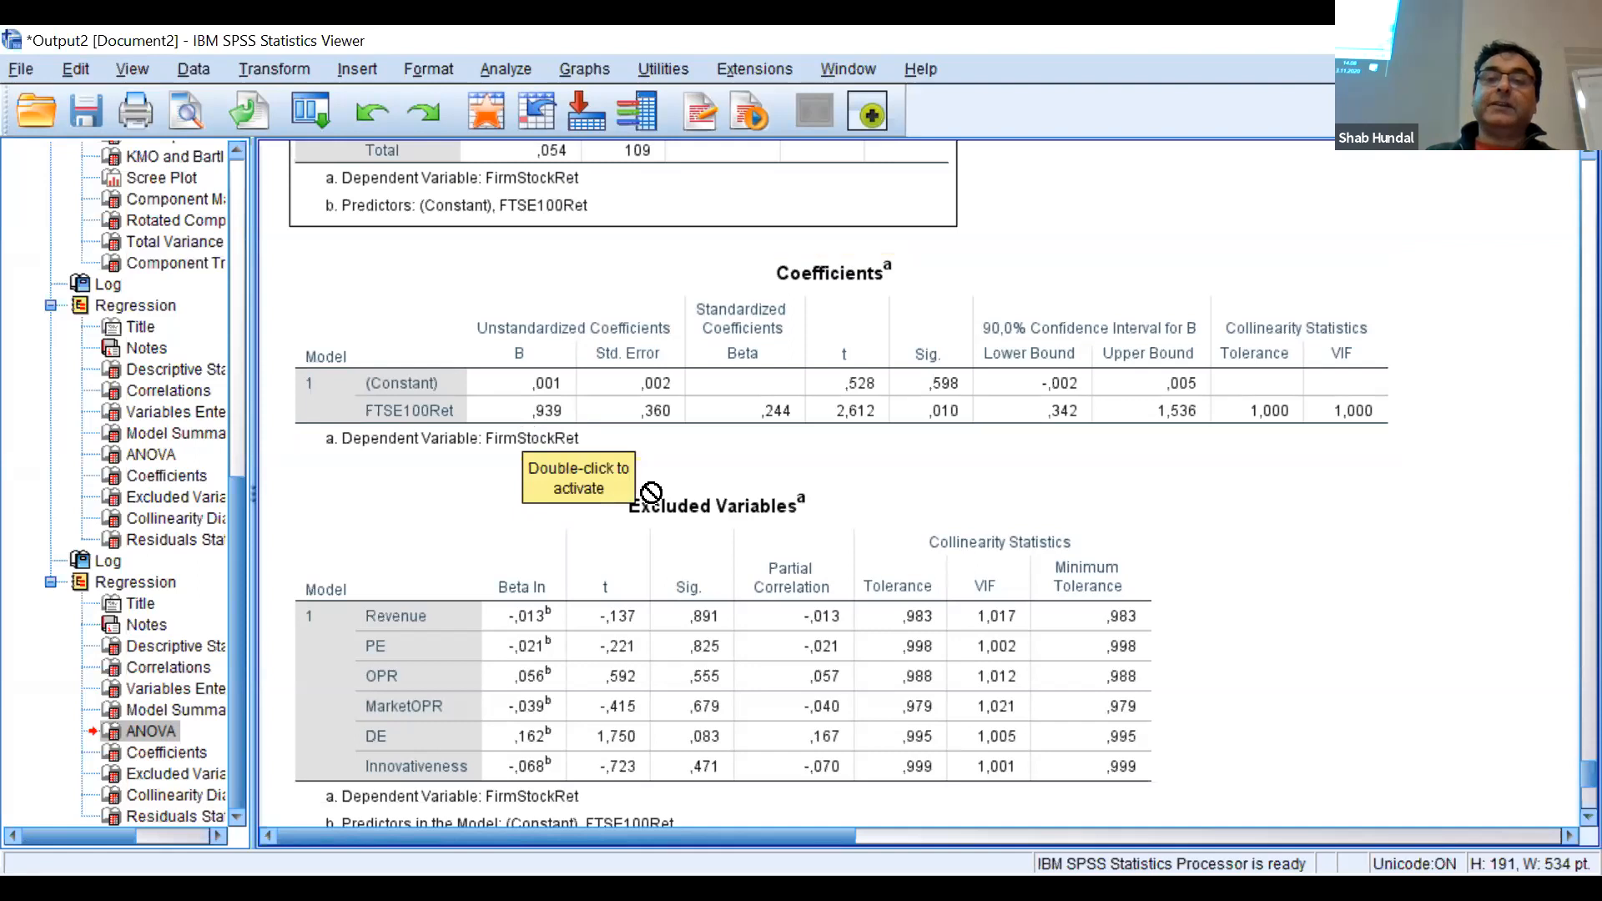
{"action": "left_click", "coordinate": [926, 453]}
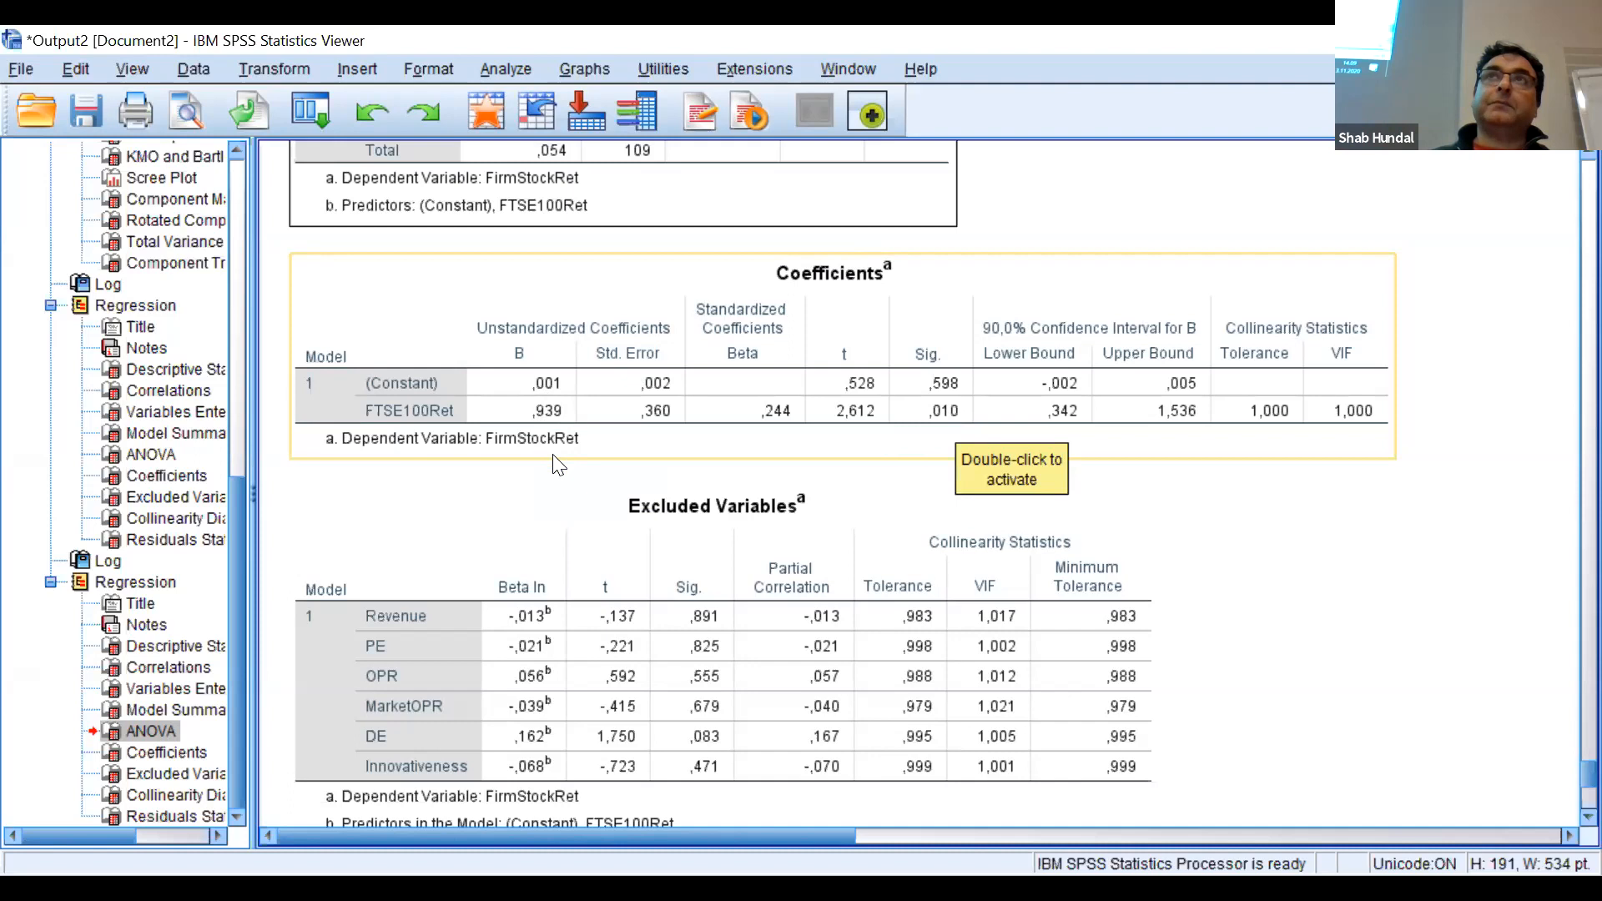
{"action": "left_click", "coordinate": [1355, 671]}
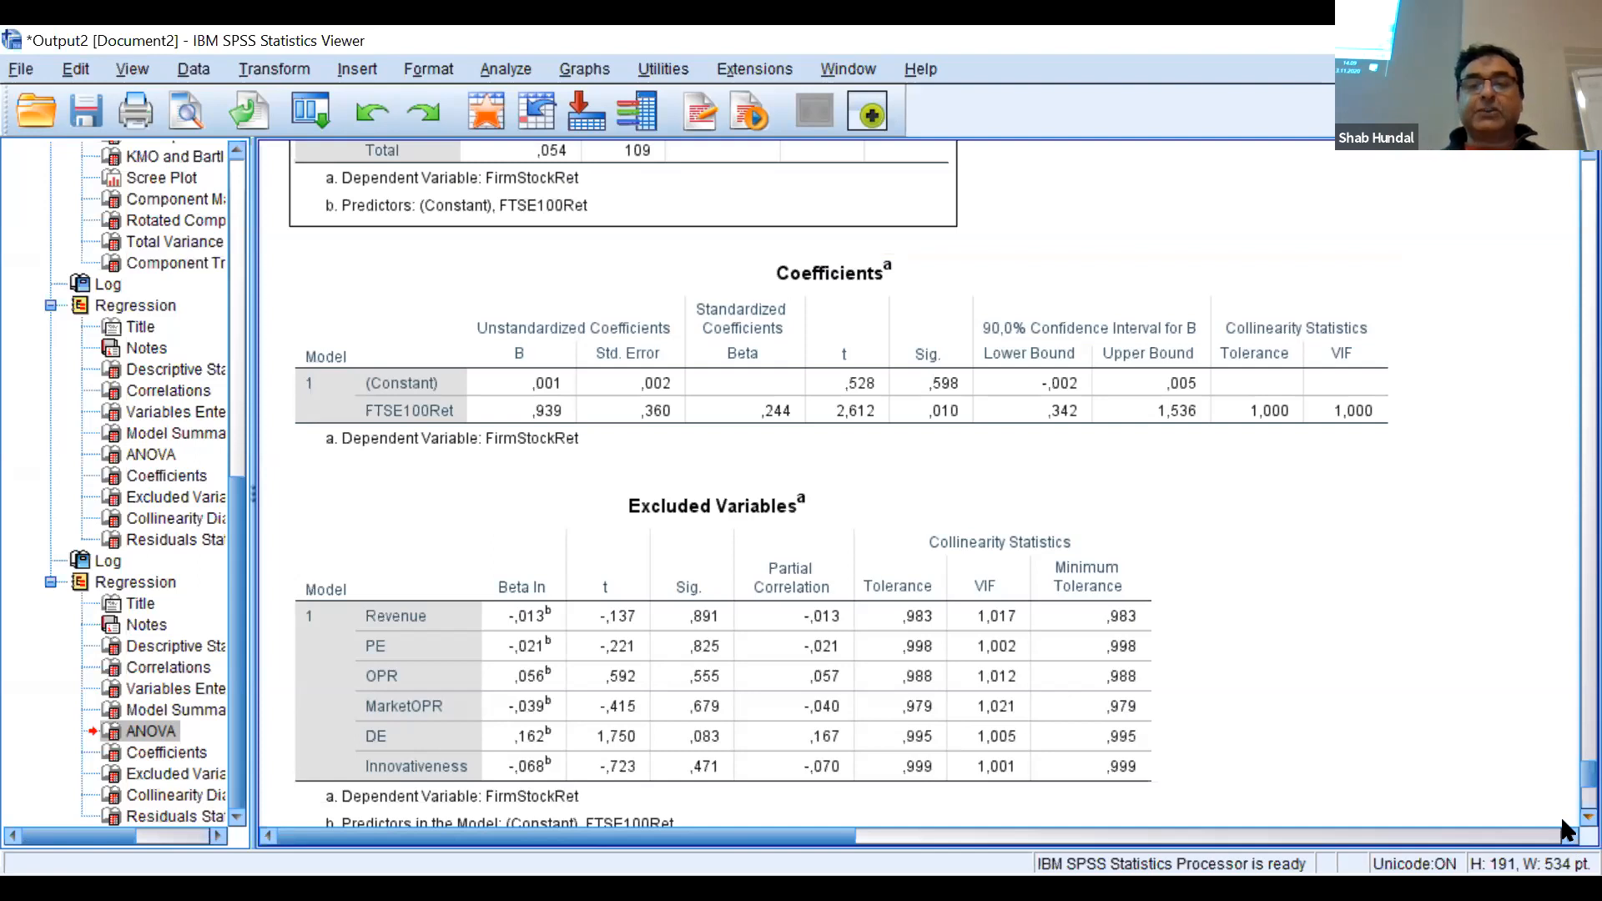
Examine the significance levels and collinearity statistics of the variables in the Excluded Variables table, comparing them with the Coefficients table
{"action": "scroll", "coordinate": [1566, 830], "scroll_direction": "down", "scroll_amount": 5}
{"action": "left_click", "coordinate": [1029, 490]}
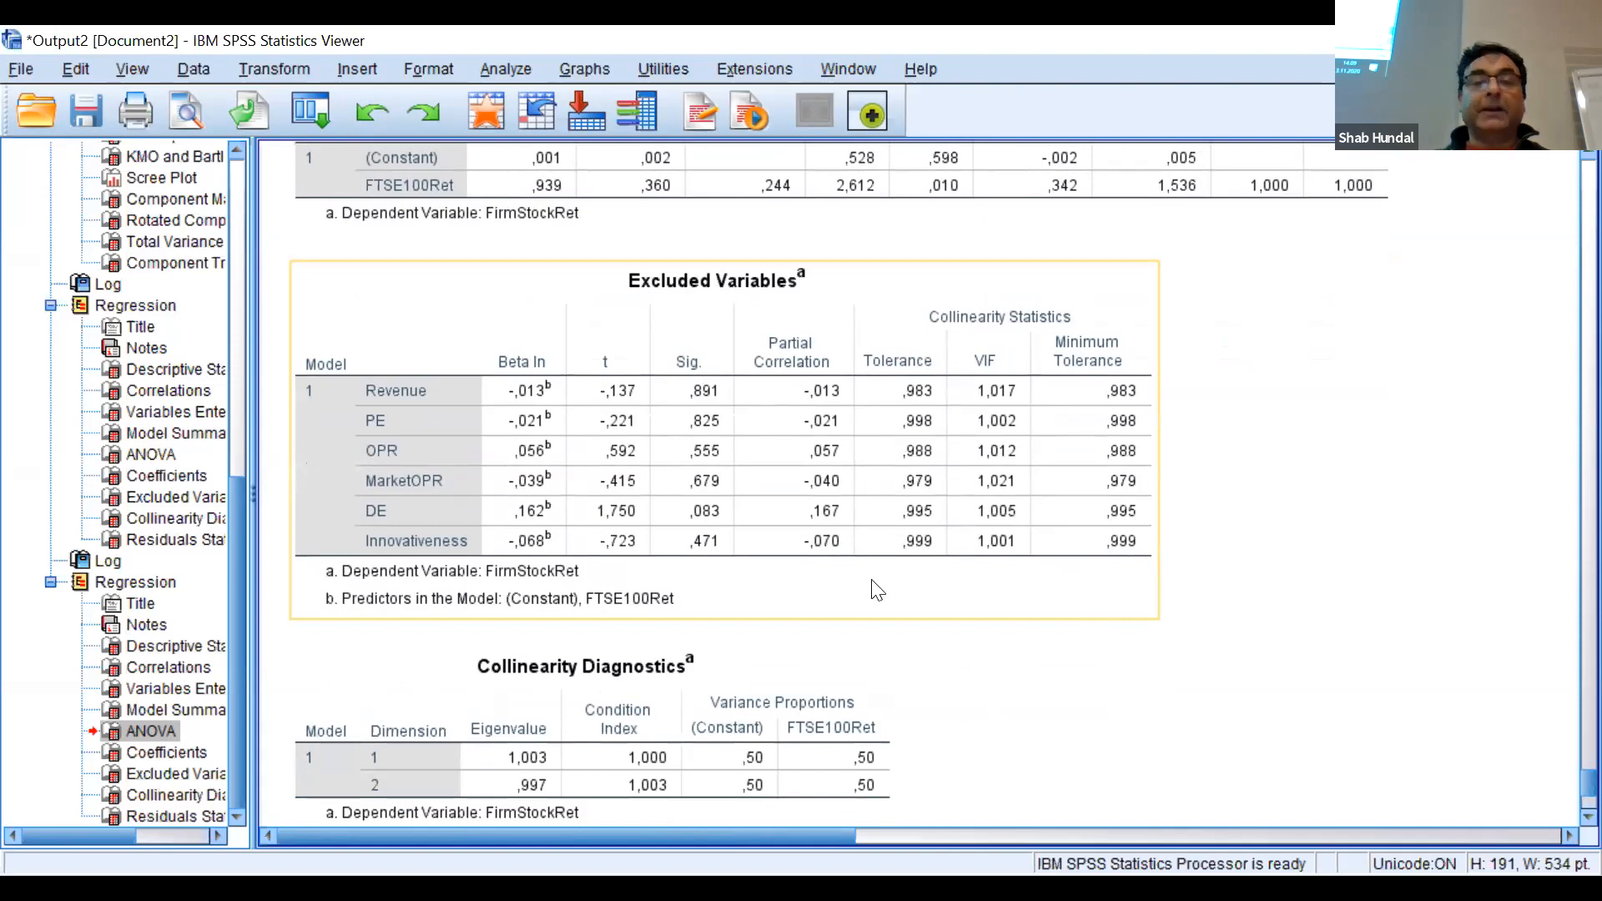
{"action": "left_click", "coordinate": [1352, 626]}
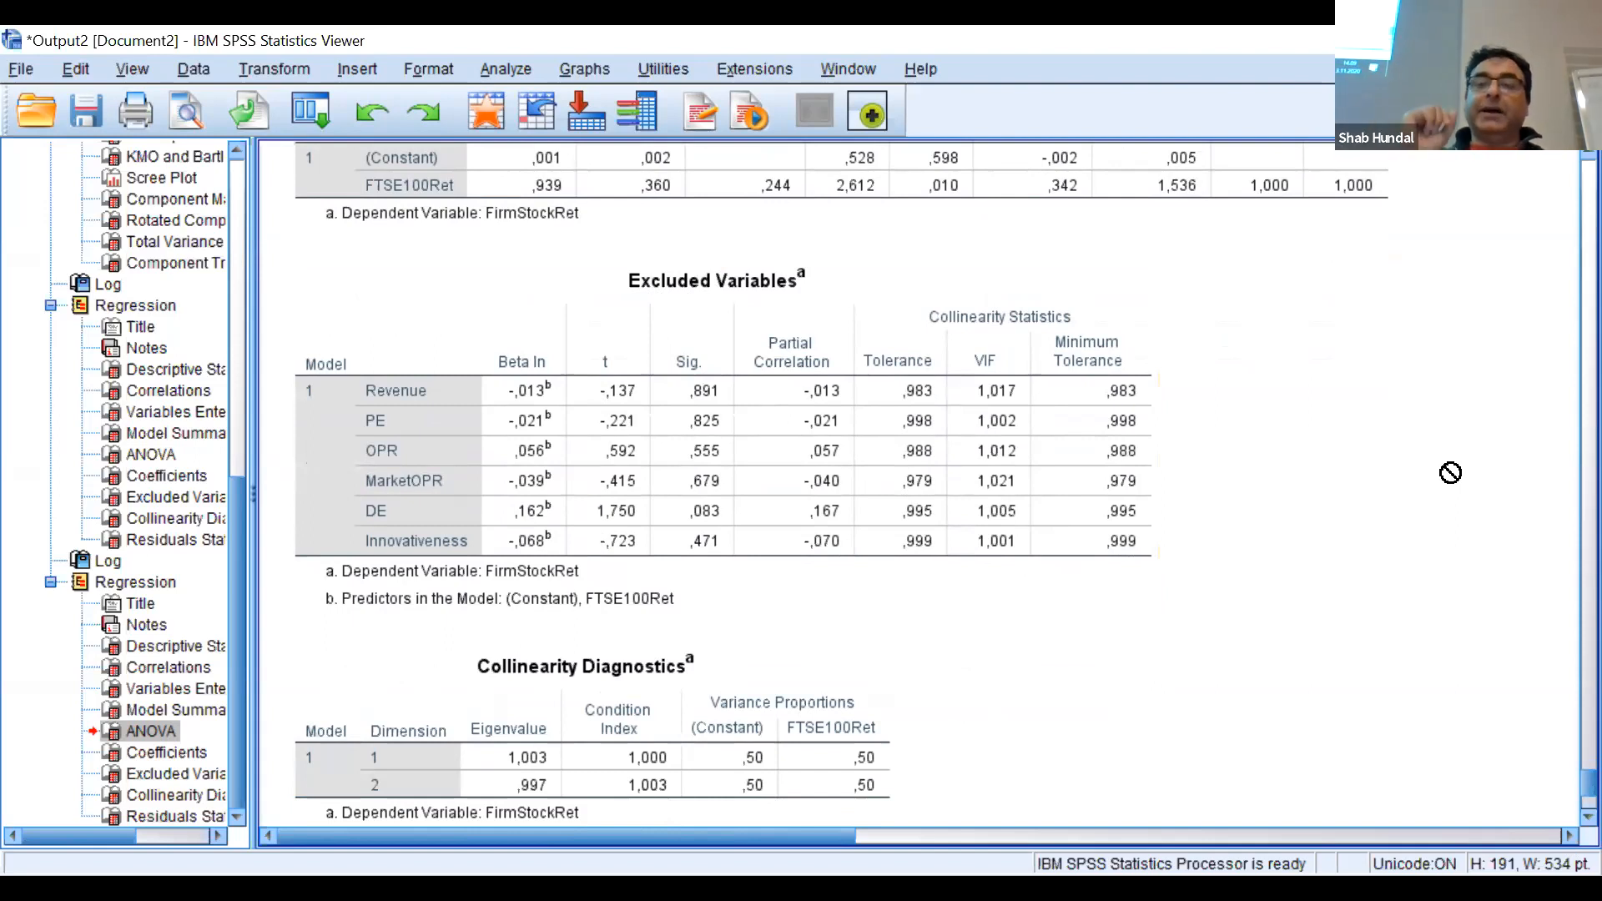
{"action": "left_click", "coordinate": [846, 617]}
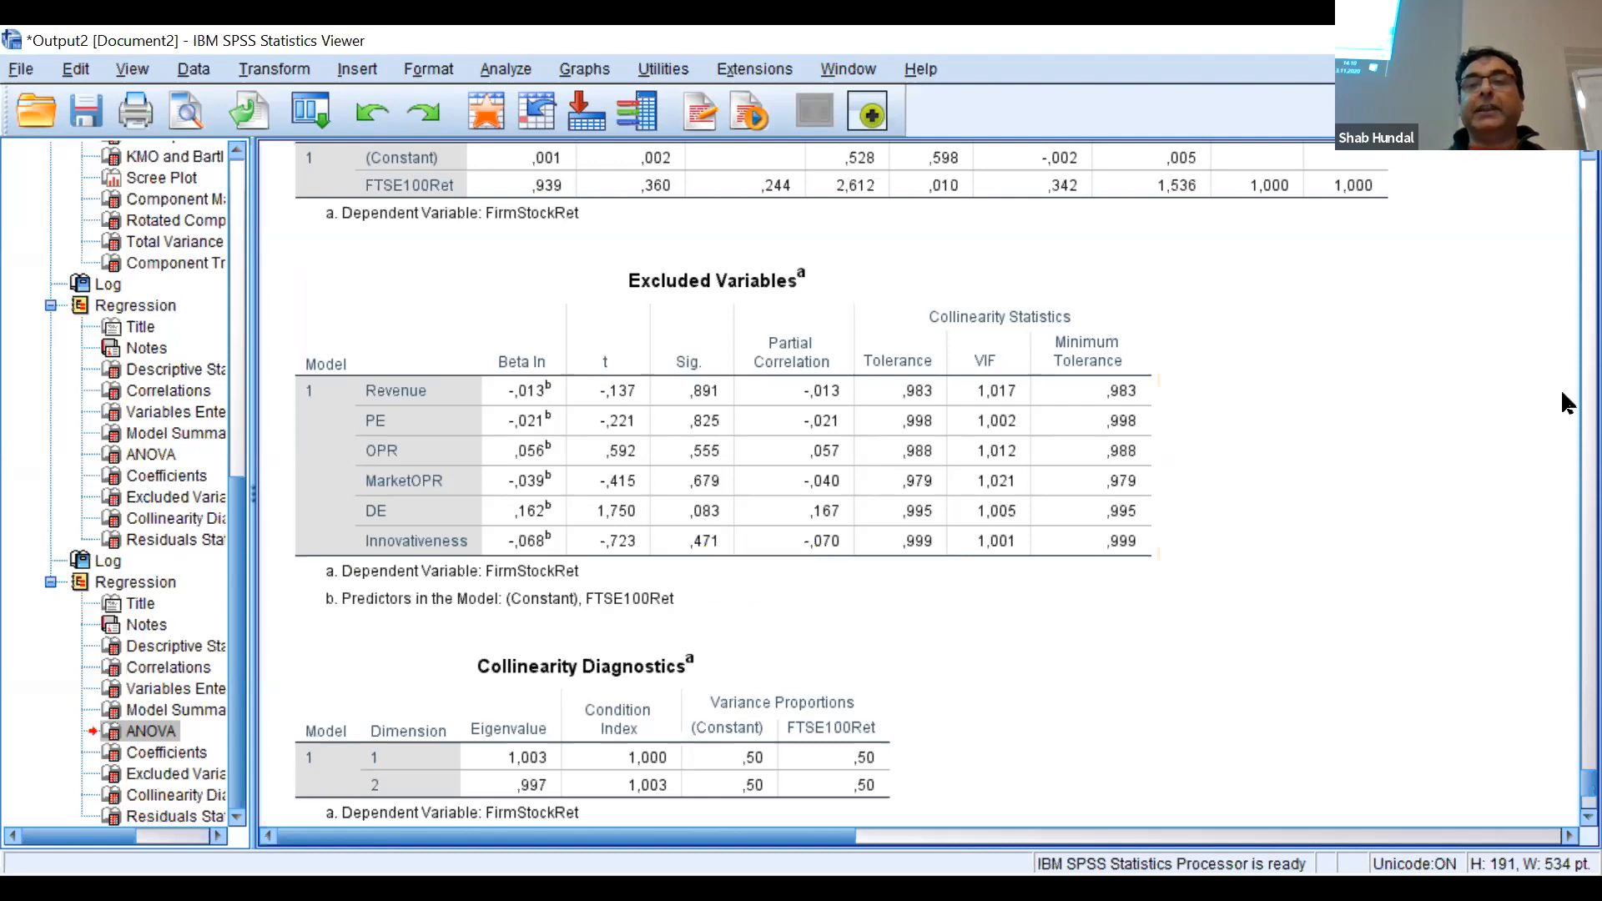
{"action": "scroll", "coordinate": [1560, 145], "scroll_direction": "up", "scroll_amount": 3}
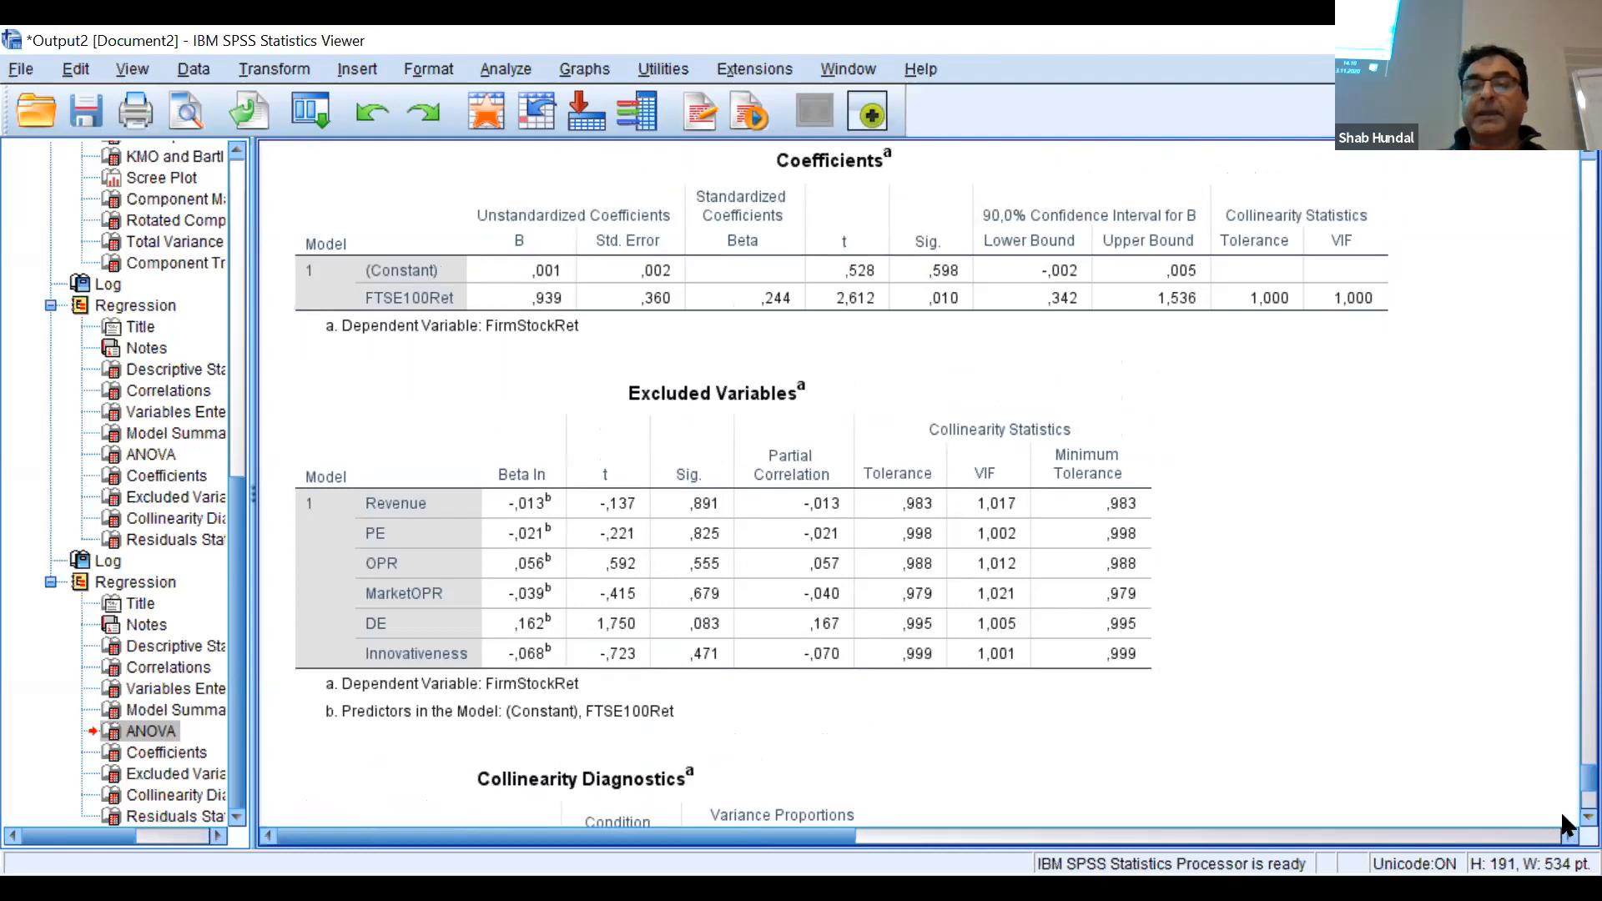
{"action": "scroll", "coordinate": [1574, 824], "scroll_direction": "down", "scroll_amount": 1}
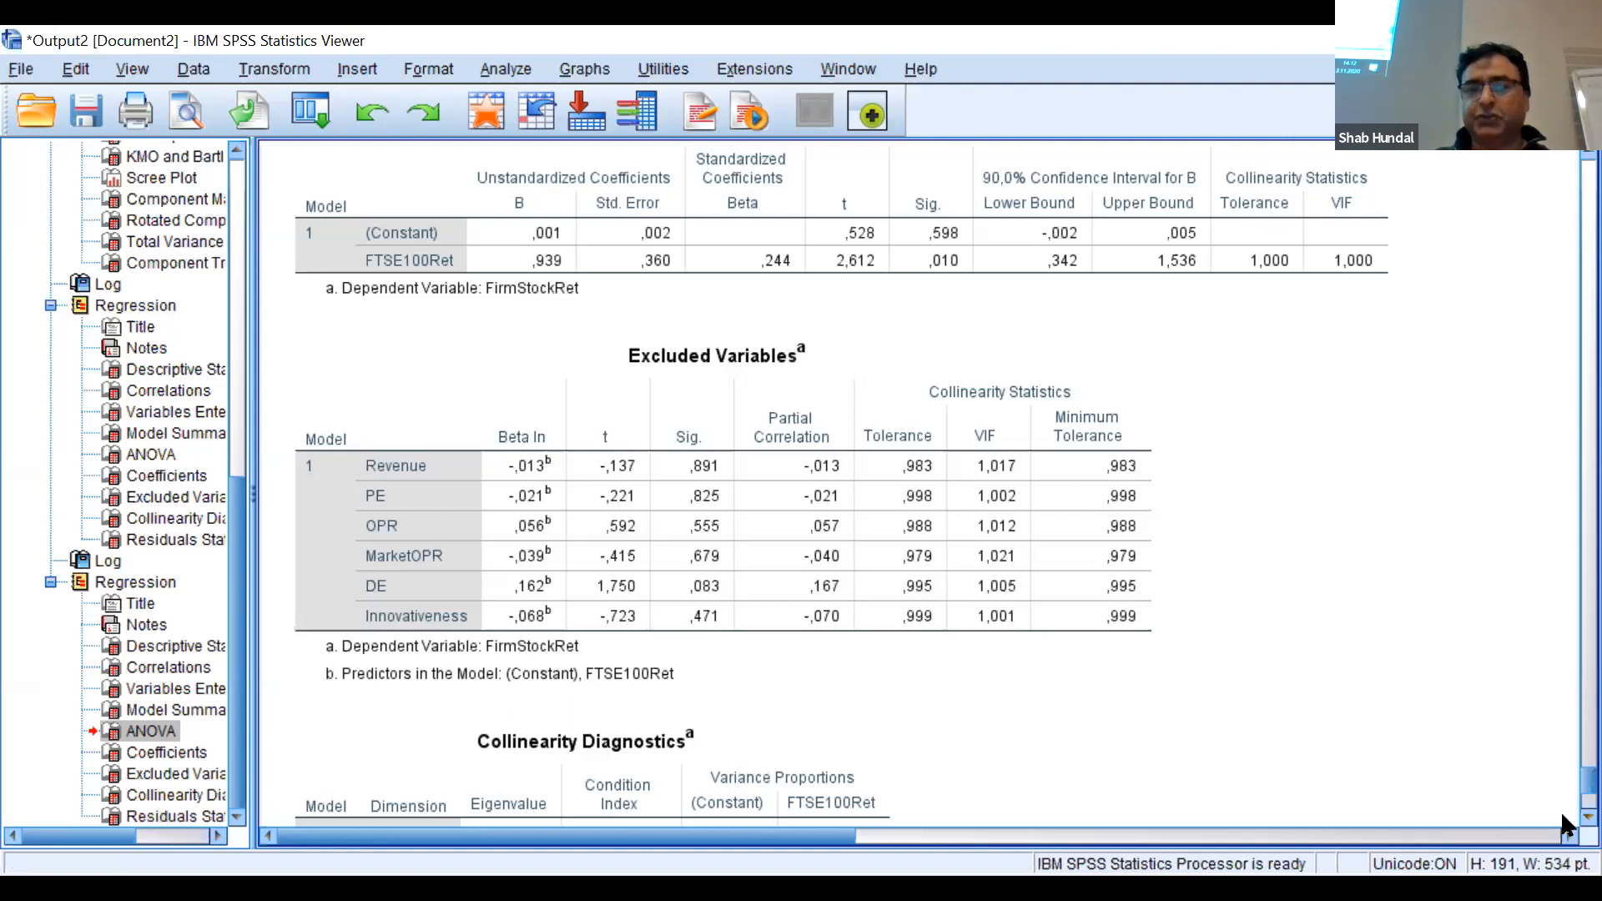
{"action": "scroll", "coordinate": [1561, 814], "scroll_direction": "down", "scroll_amount": 2}
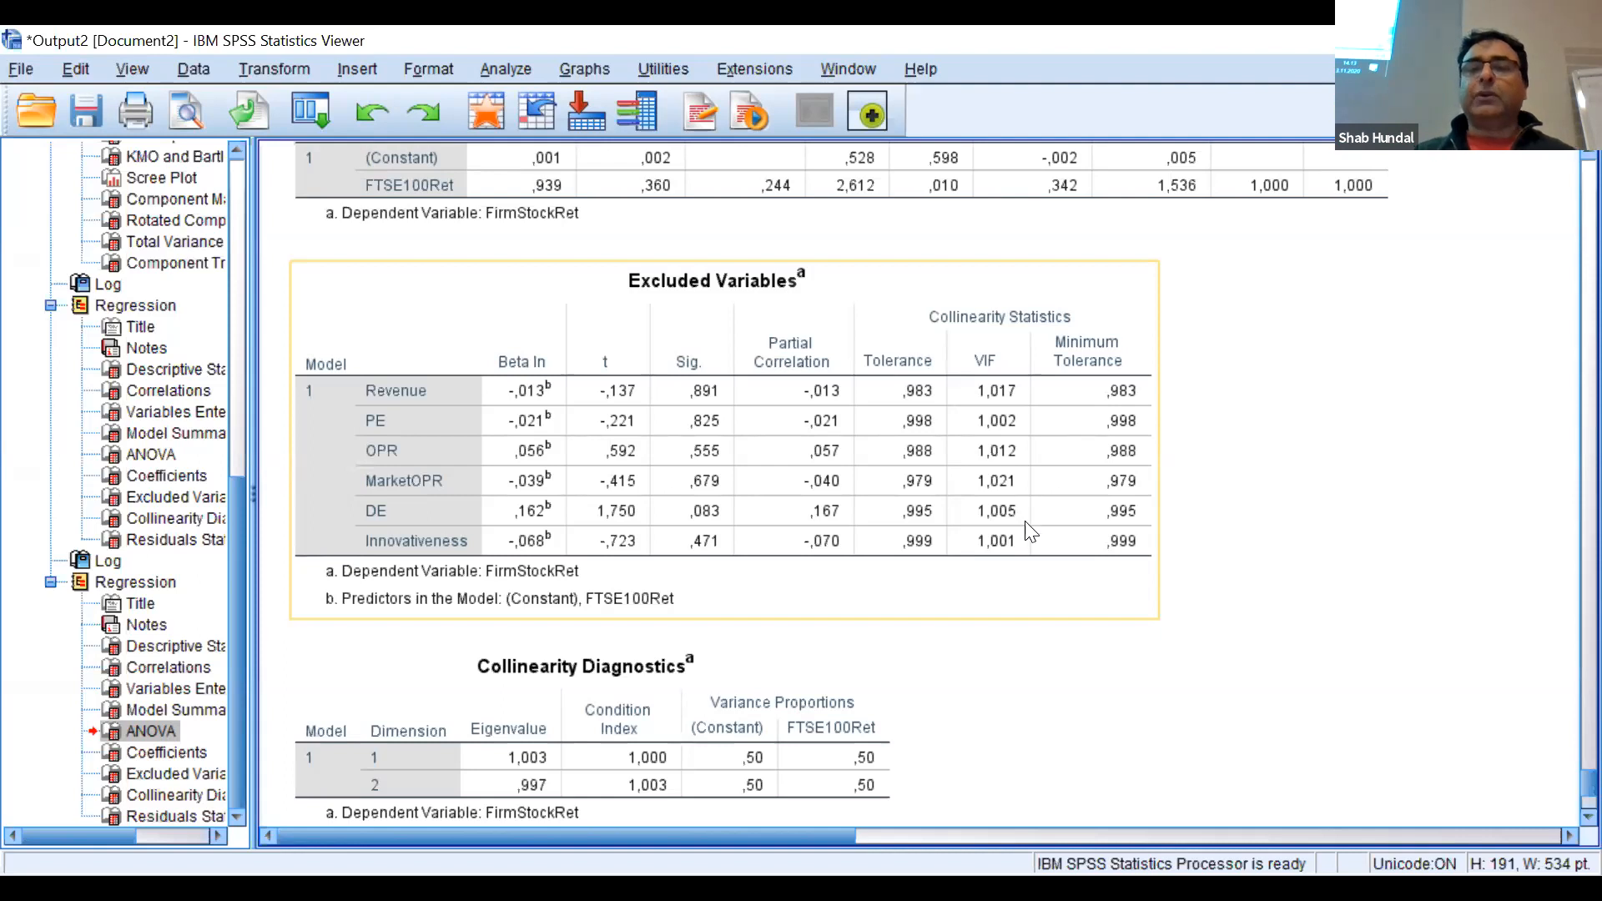
{"action": "left_click_drag", "start_coordinate": [1026, 564], "coordinate": [1368, 508]}
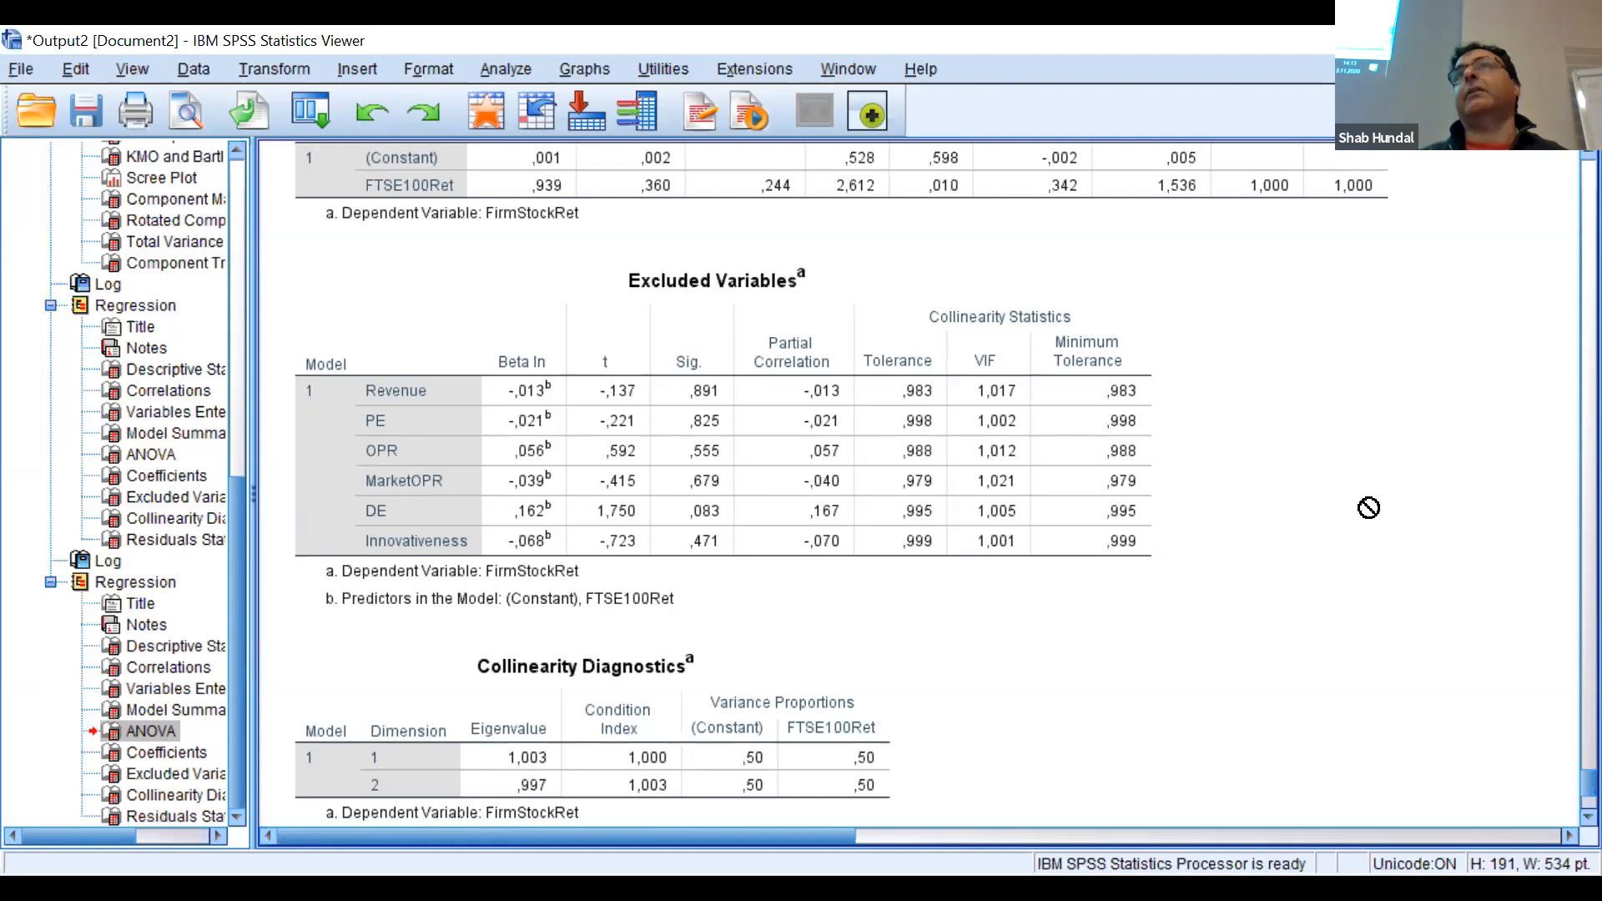
{"action": "left_click", "coordinate": [1074, 476]}
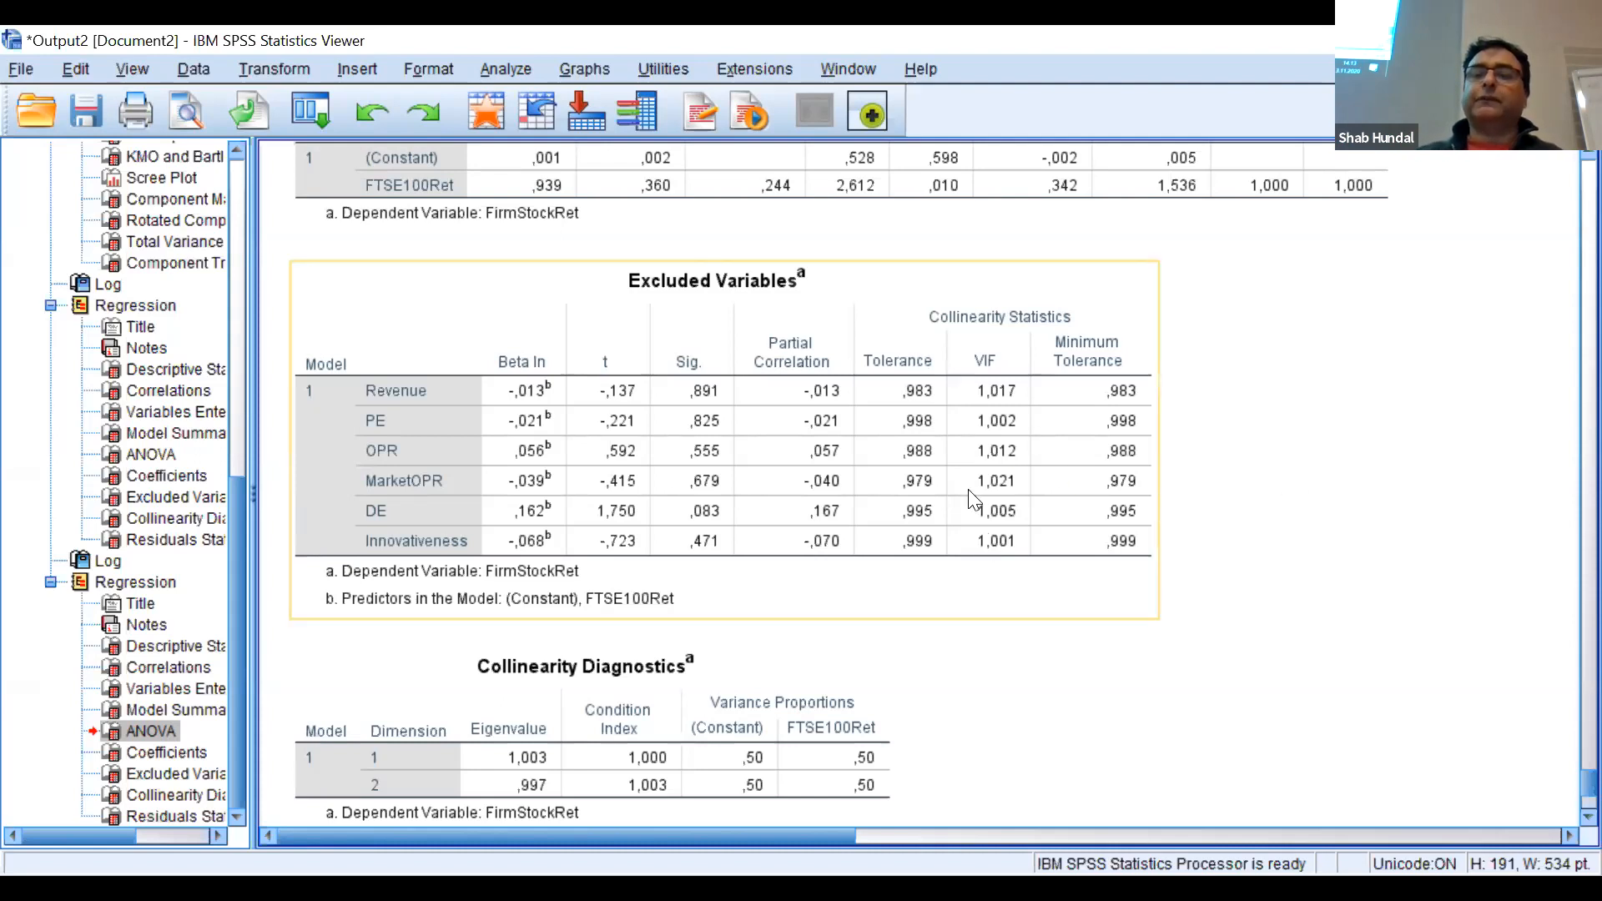
{"action": "left_click", "coordinate": [1079, 661]}
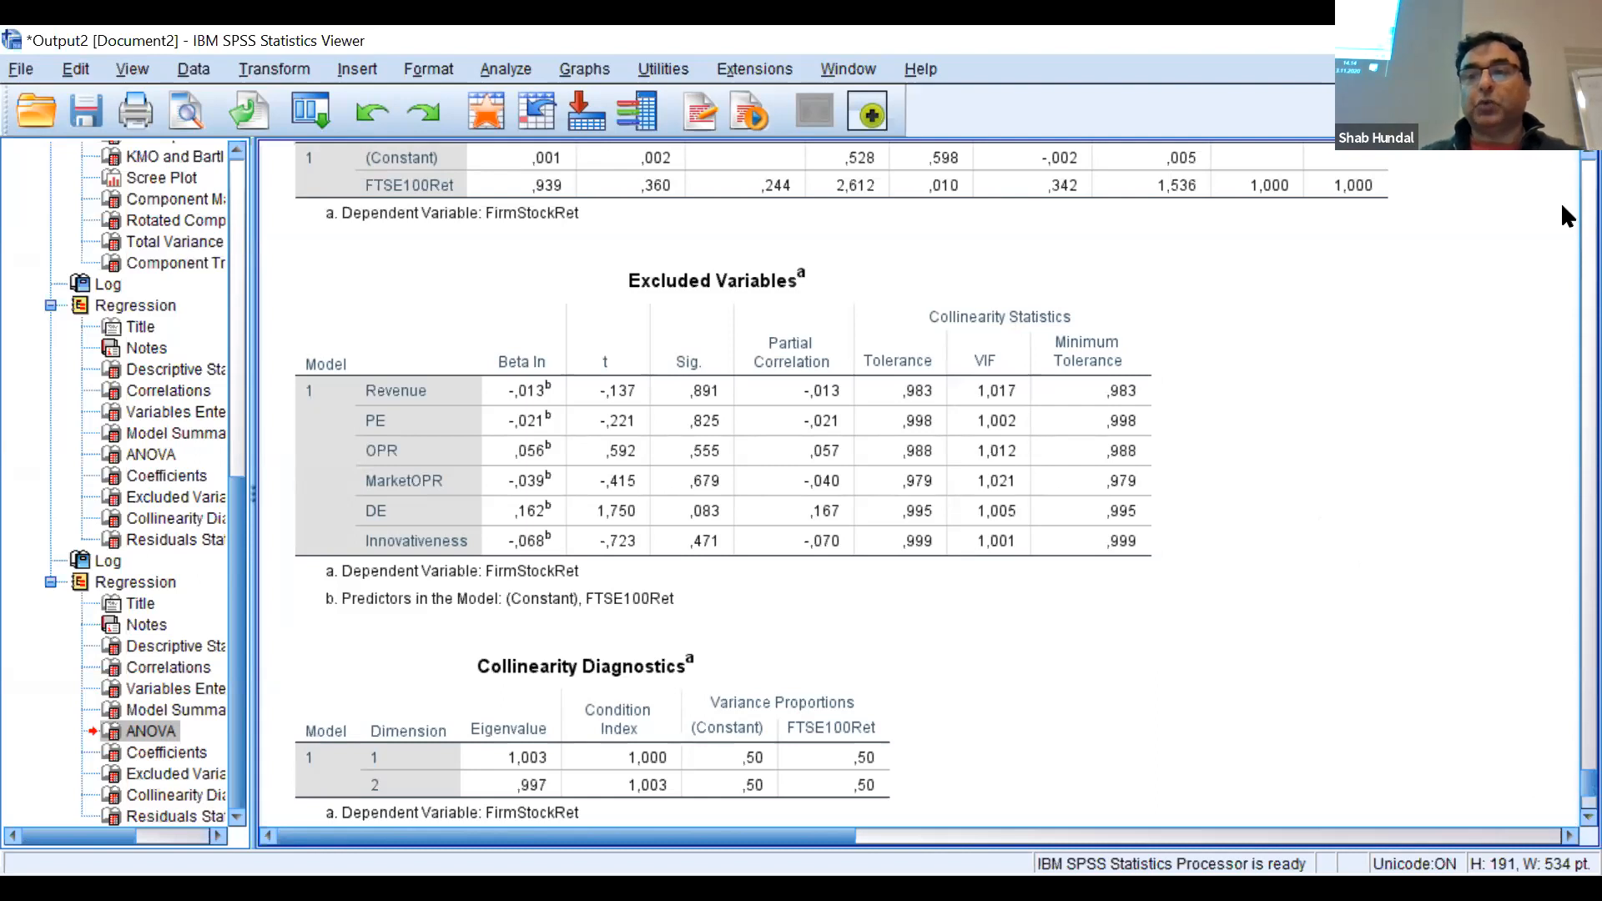
Recheck the Model Summary and ANOVA tables against the Coefficients and Excluded Variables tables
{"action": "scroll", "coordinate": [1560, 150], "scroll_direction": "up", "scroll_amount": 2}
{"action": "scroll", "coordinate": [1560, 164], "scroll_direction": "up", "scroll_amount": 10}
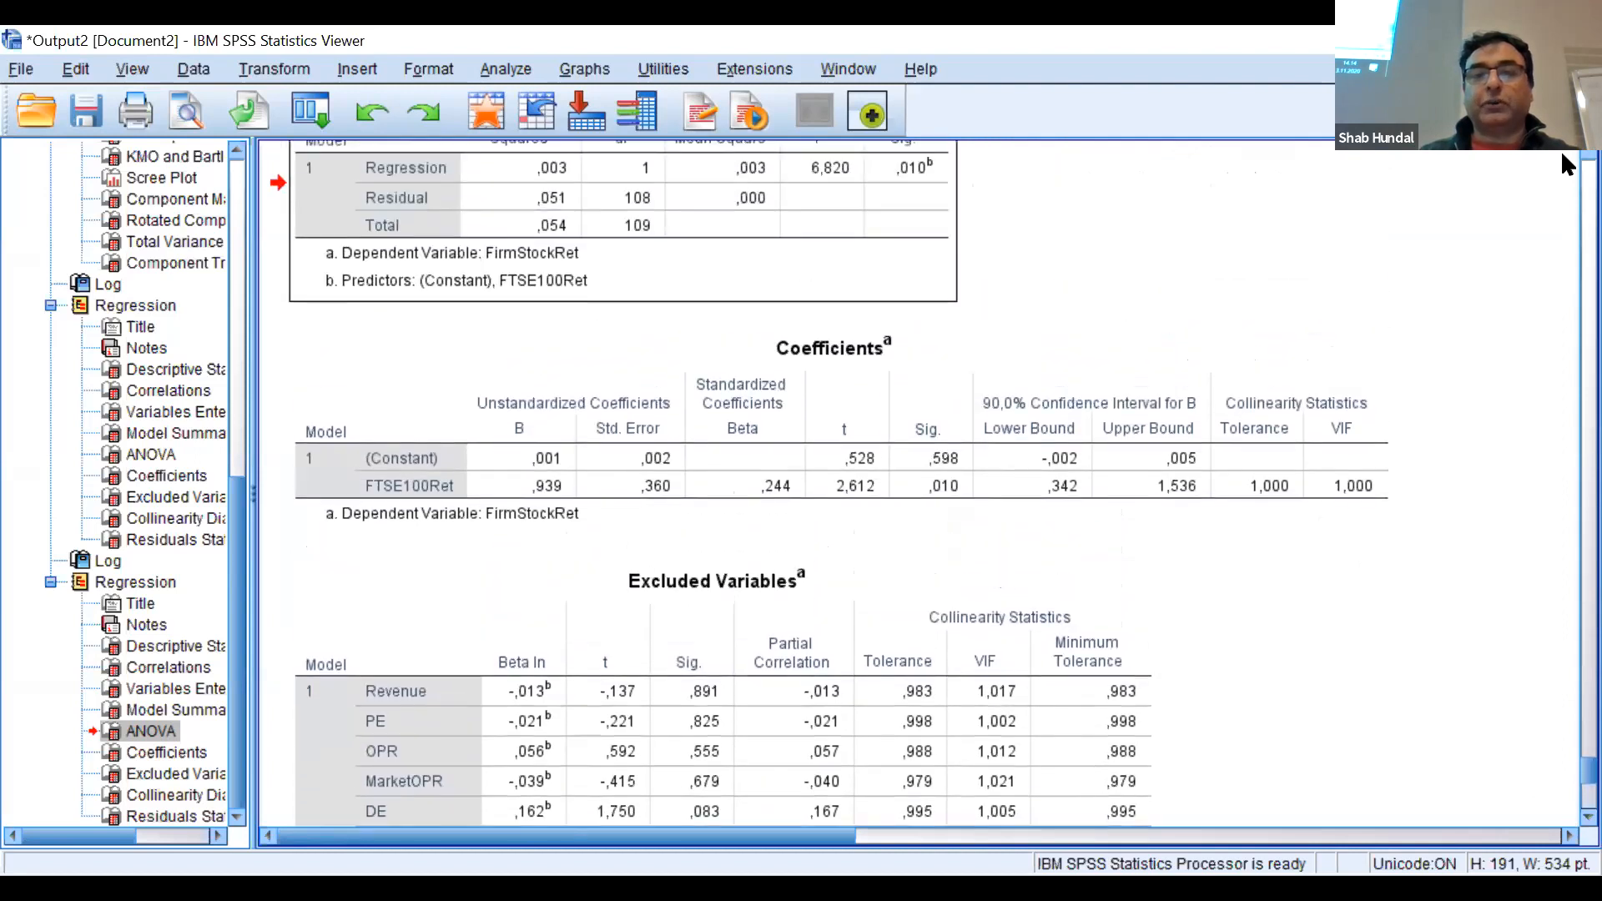
{"action": "scroll", "coordinate": [1563, 163], "scroll_direction": "up", "scroll_amount": 8}
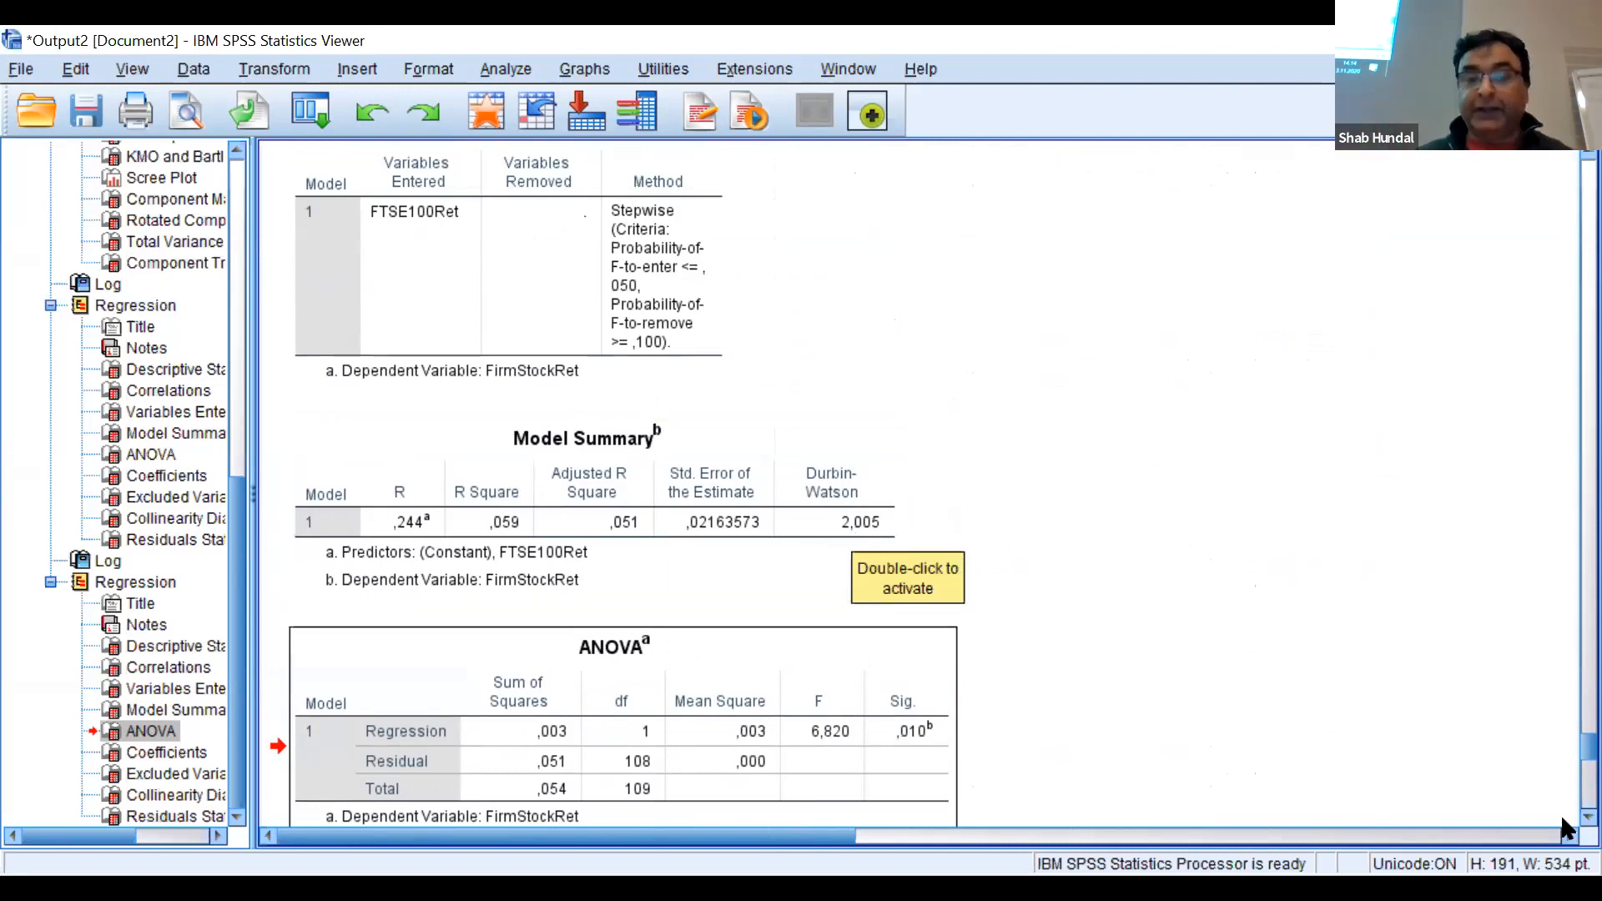
{"action": "scroll", "coordinate": [1562, 813], "scroll_direction": "down", "scroll_amount": 3}
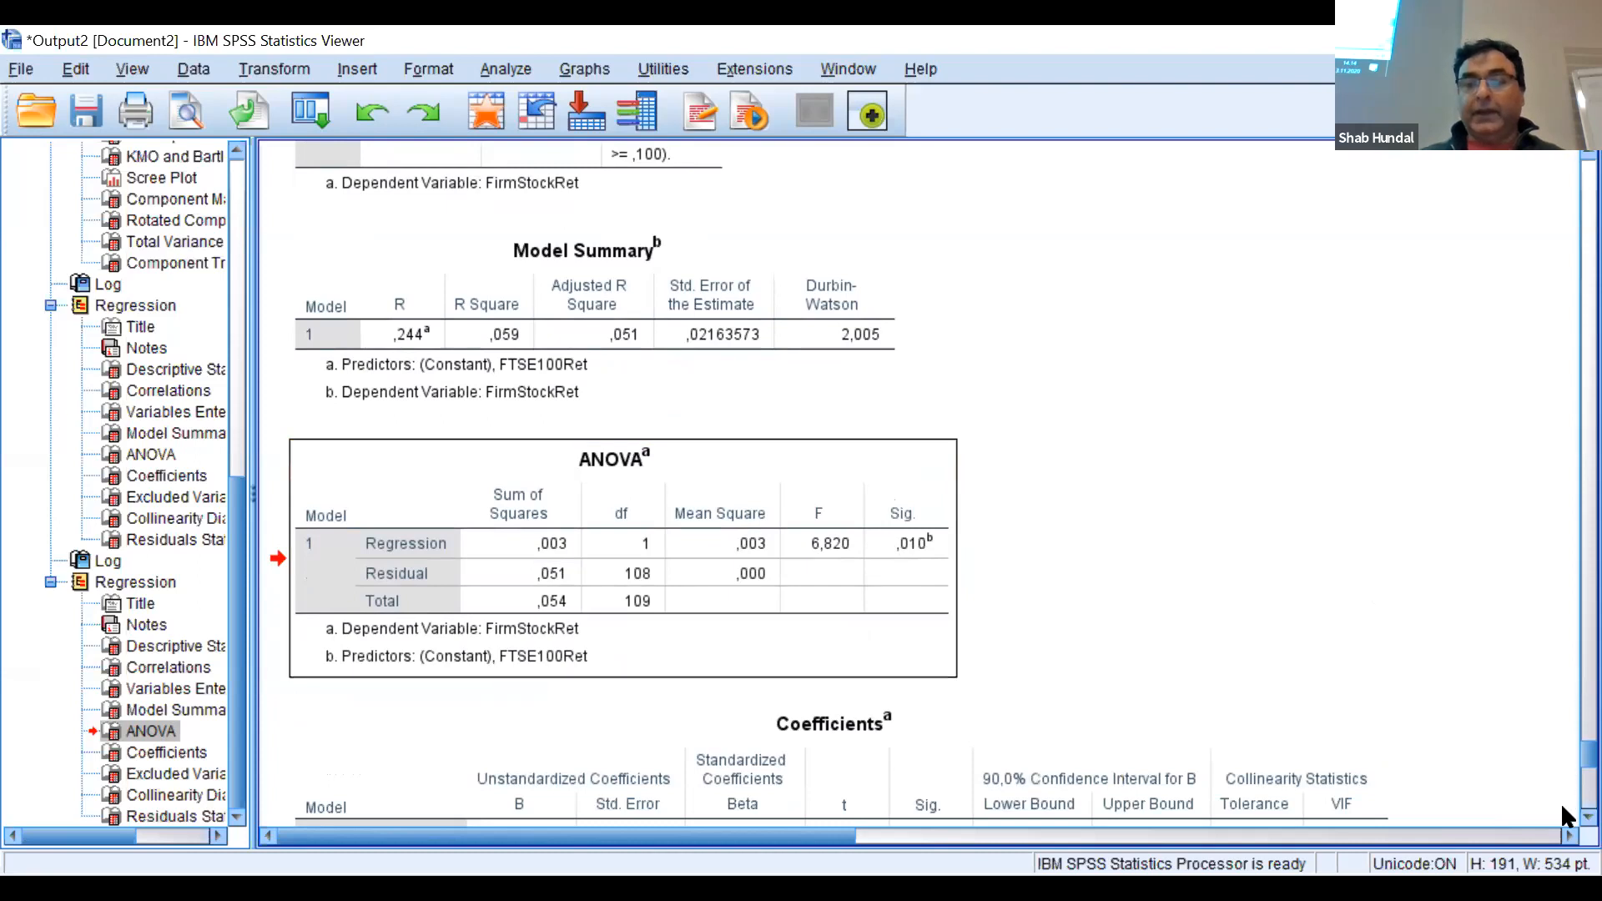
{"action": "scroll", "coordinate": [1562, 810], "scroll_direction": "down", "scroll_amount": 5}
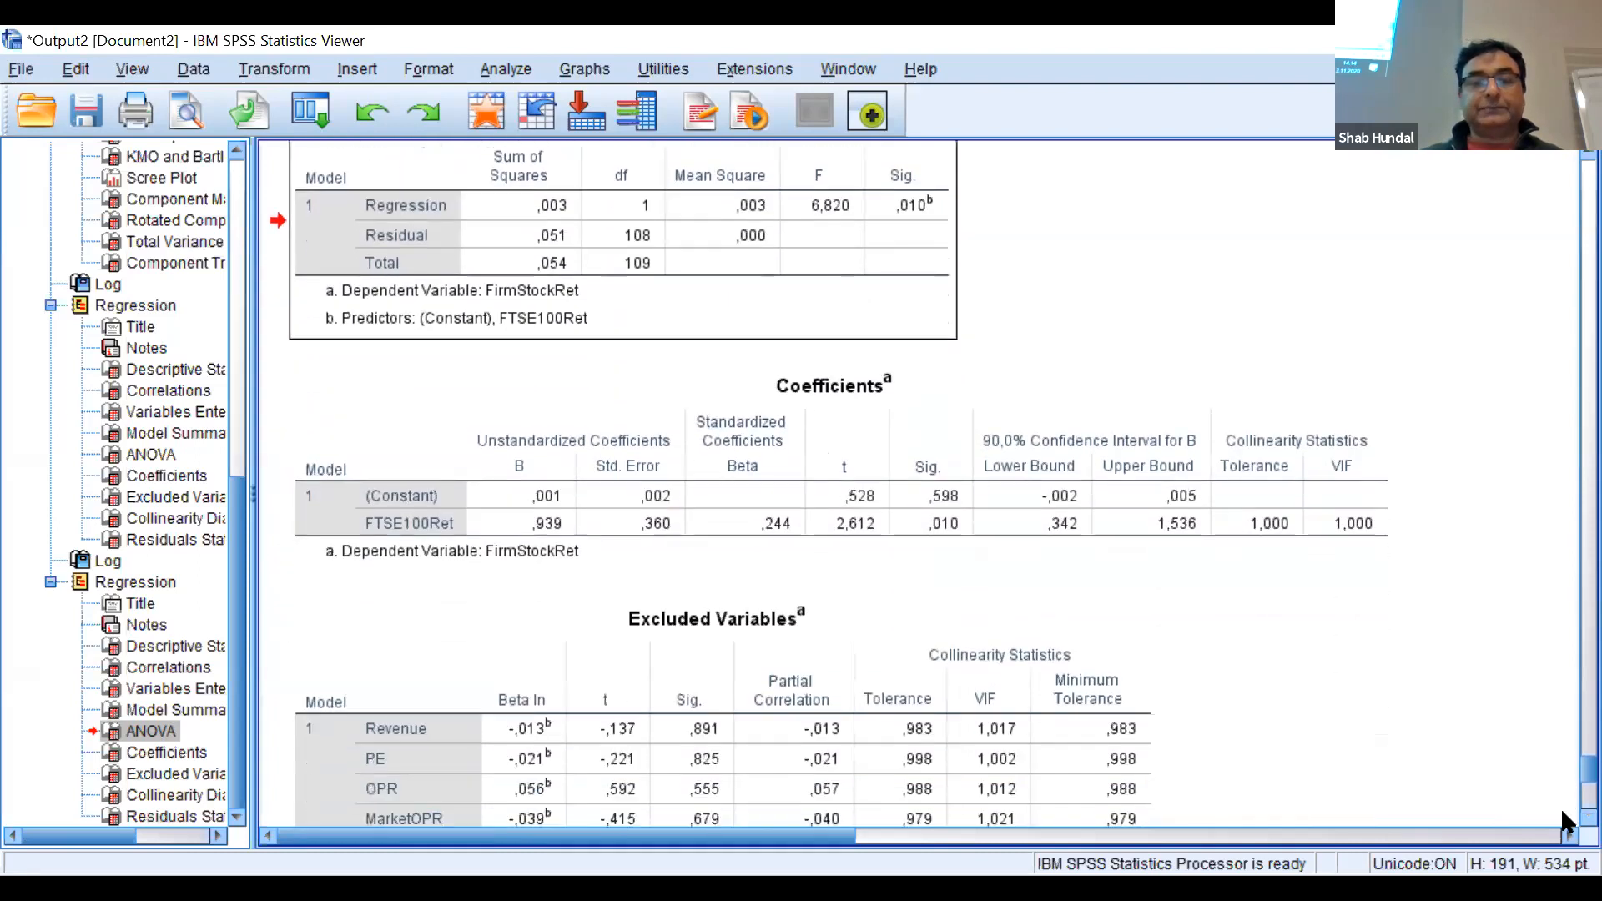
{"action": "scroll", "coordinate": [1562, 814], "scroll_direction": "down", "scroll_amount": 3}
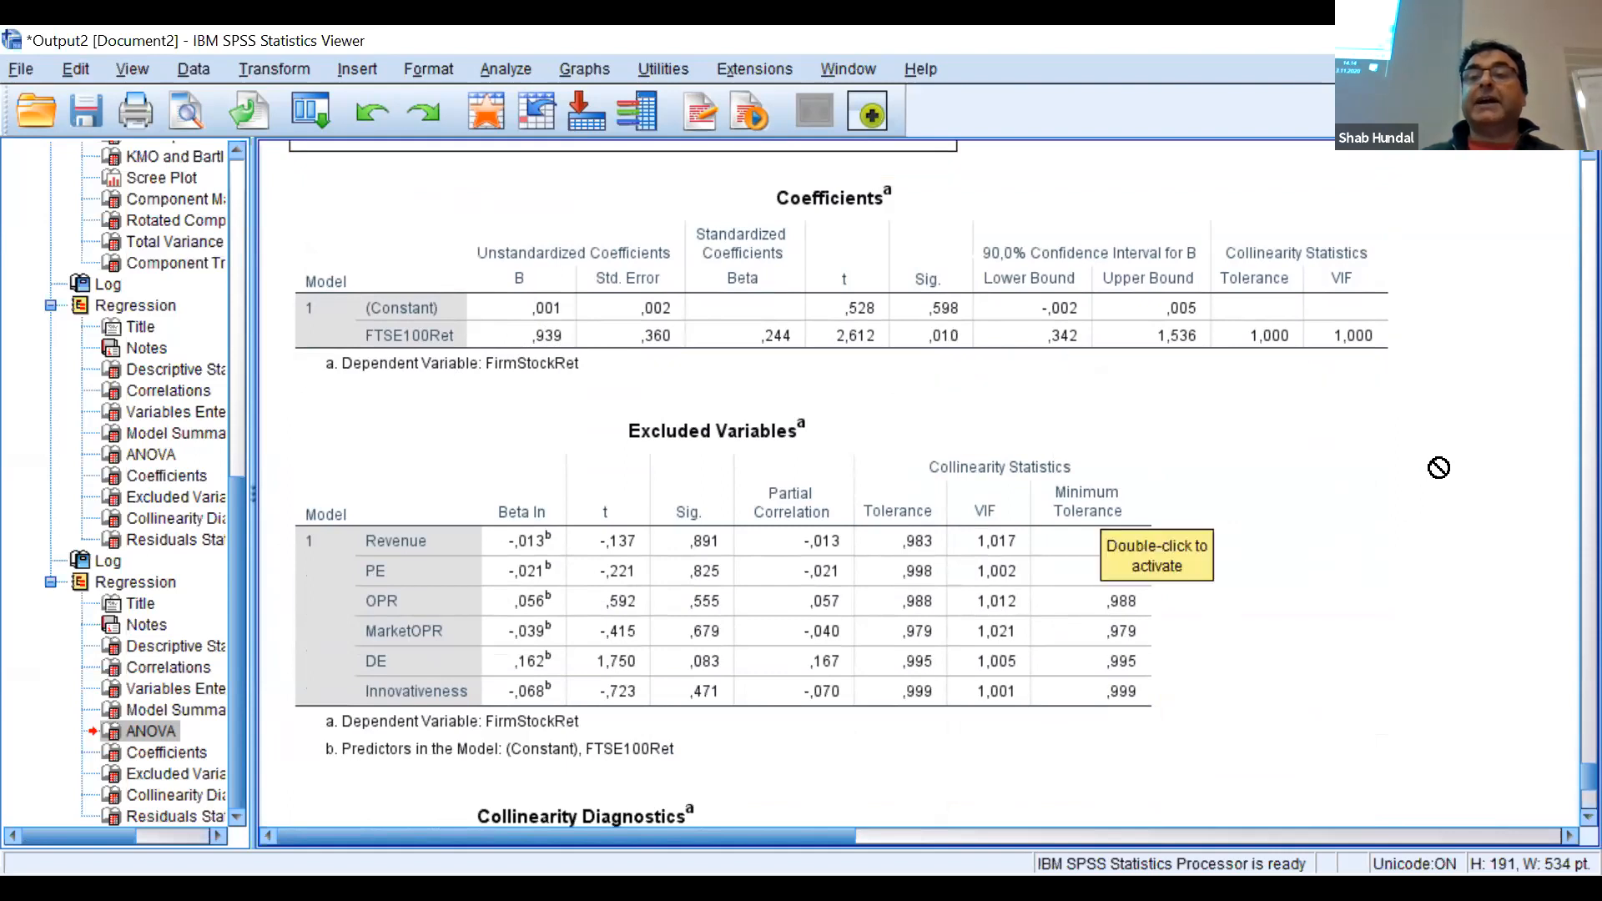
{"action": "scroll", "coordinate": [1564, 819], "scroll_direction": "down", "scroll_amount": 3}
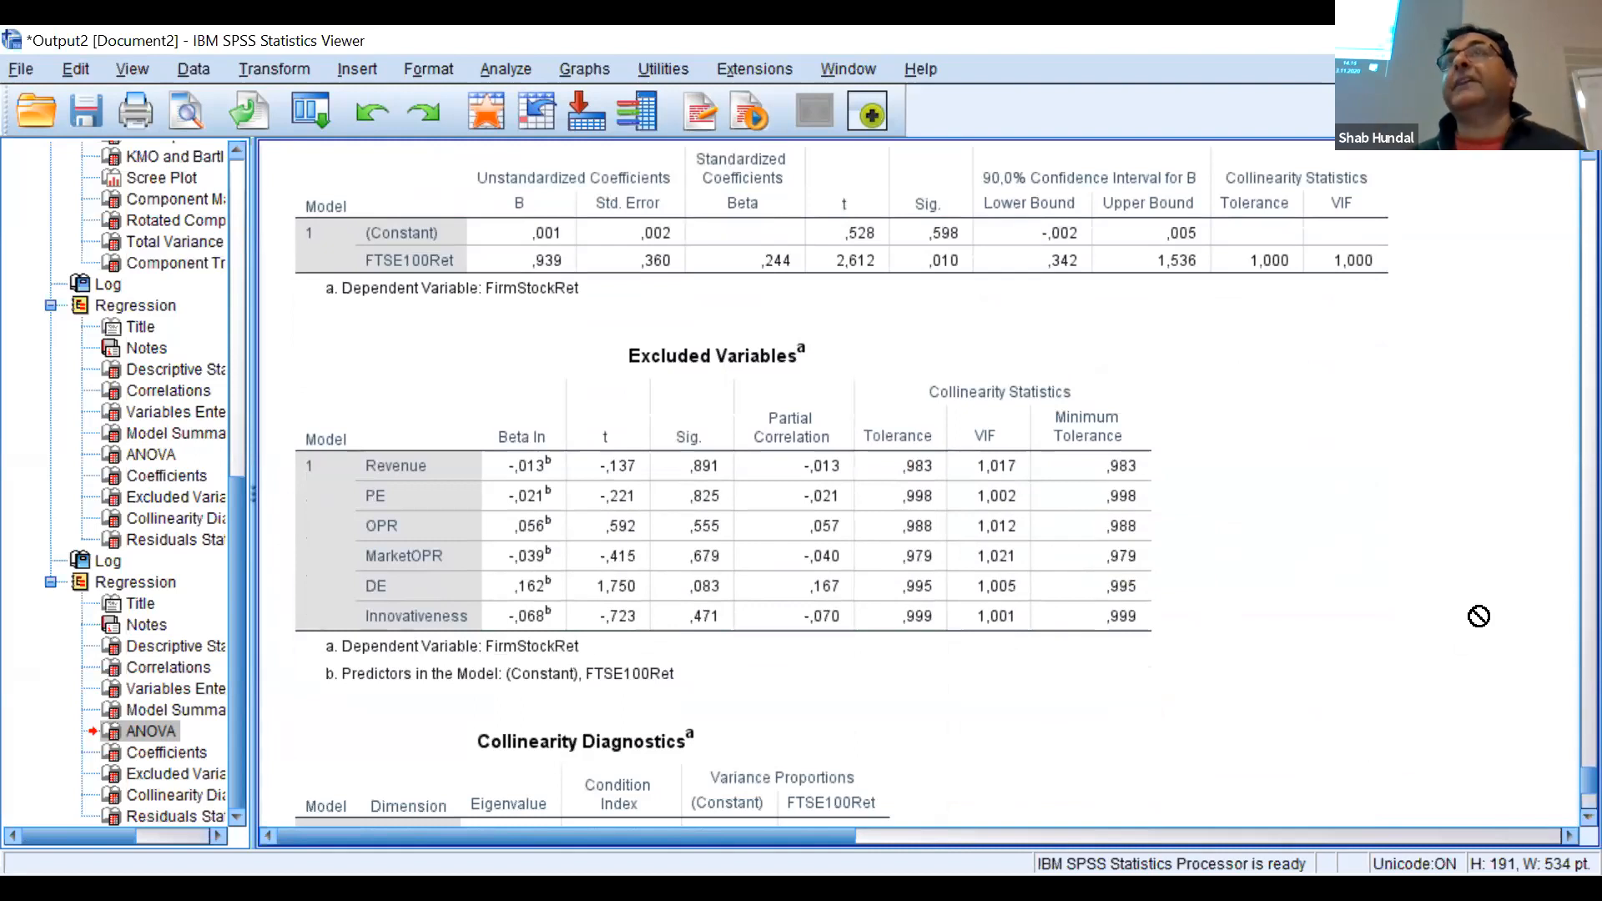
Look over the Collinearity Diagnostics and Residuals Statistics tables and return to the Coefficients table
{"action": "left_click", "coordinate": [805, 536]}
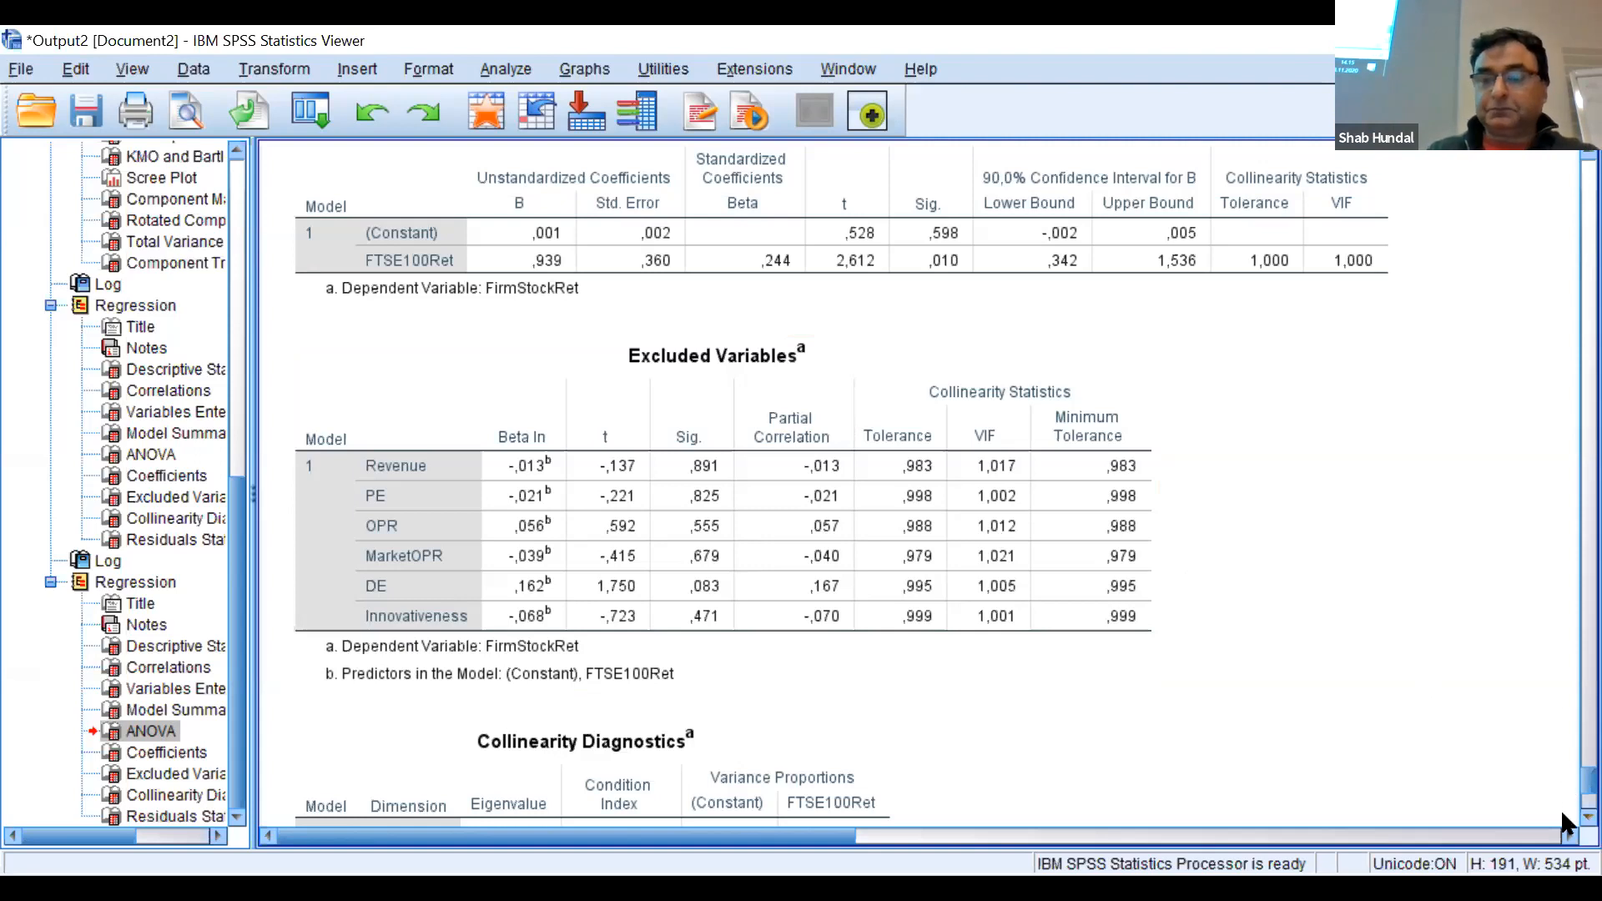
{"action": "scroll", "coordinate": [1561, 814], "scroll_direction": "down", "scroll_amount": 5}
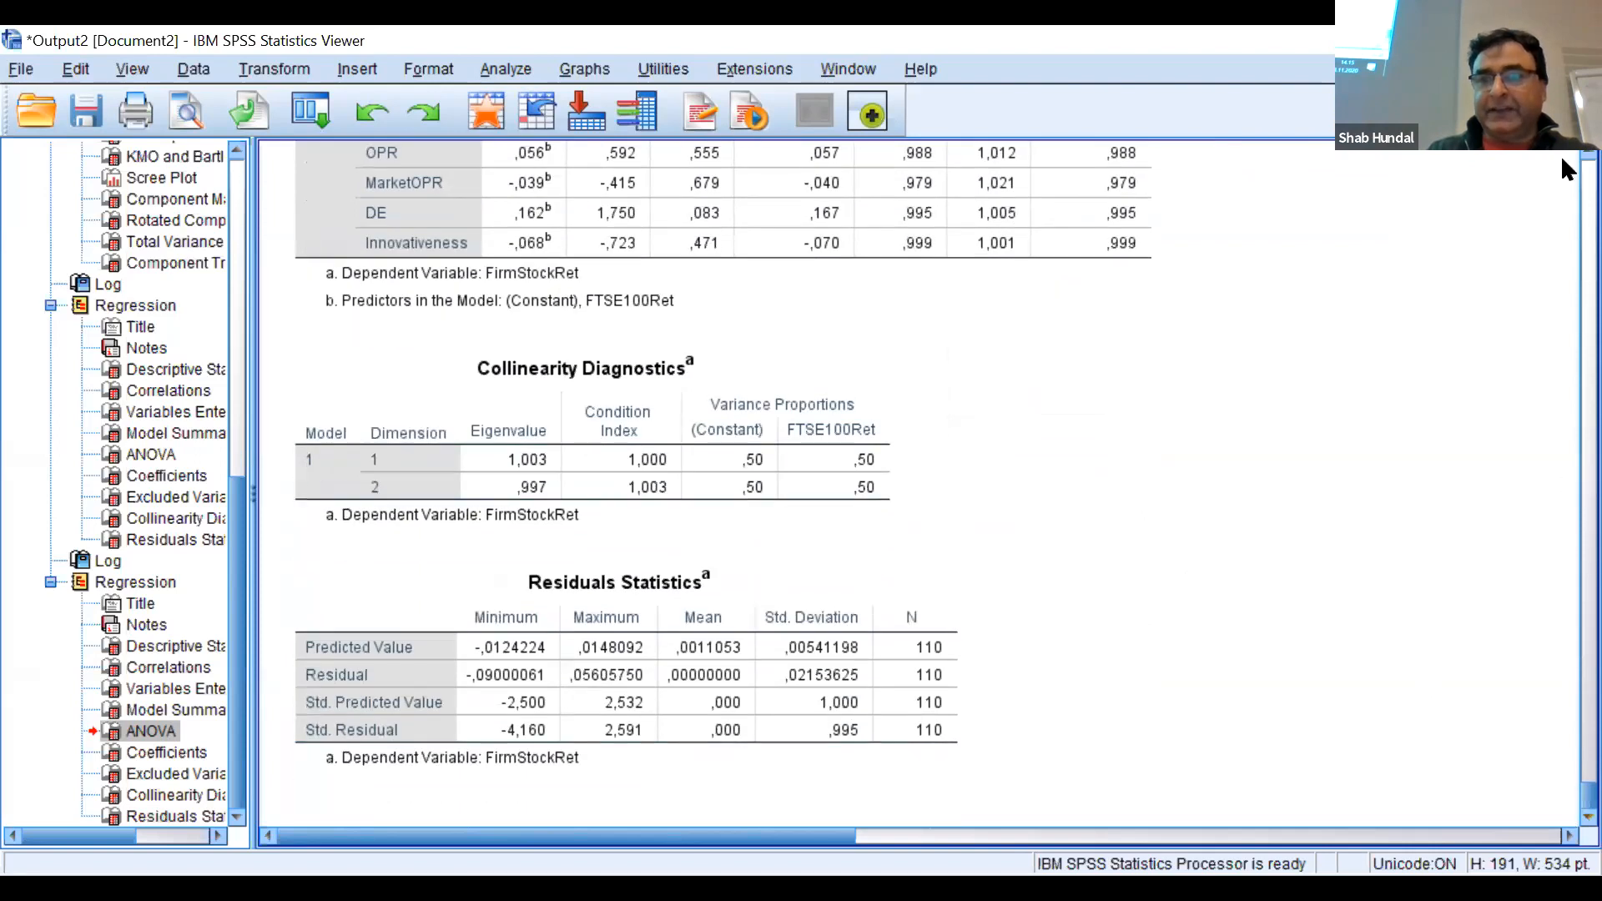
{"action": "scroll", "coordinate": [1560, 148], "scroll_direction": "up", "scroll_amount": 5}
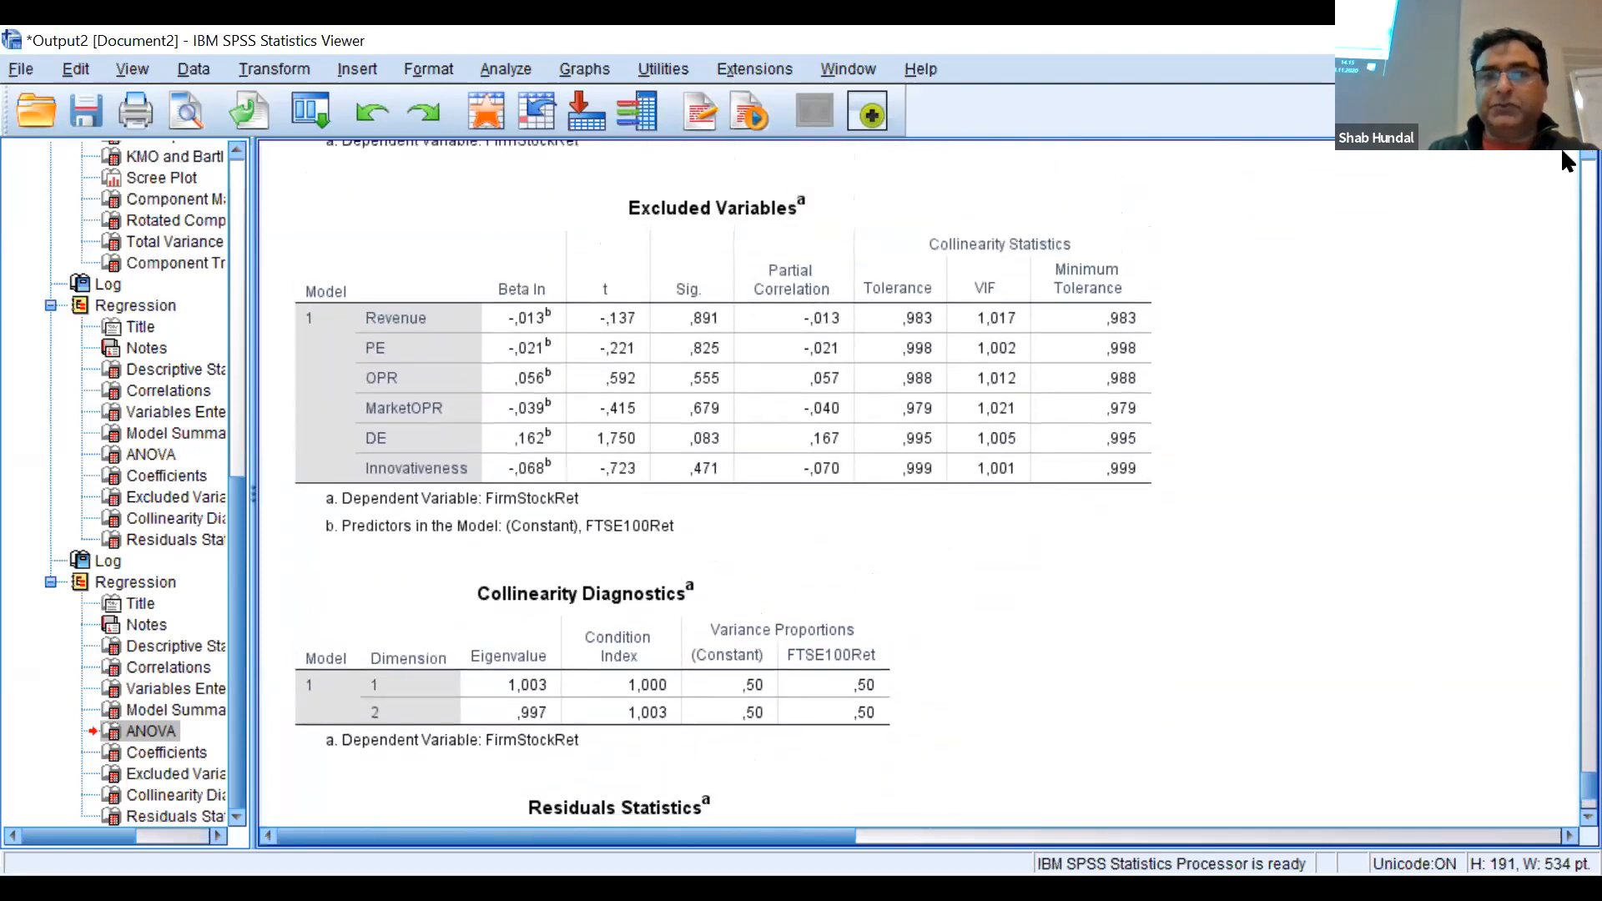
{"action": "scroll", "coordinate": [1560, 146], "scroll_direction": "up", "scroll_amount": 2}
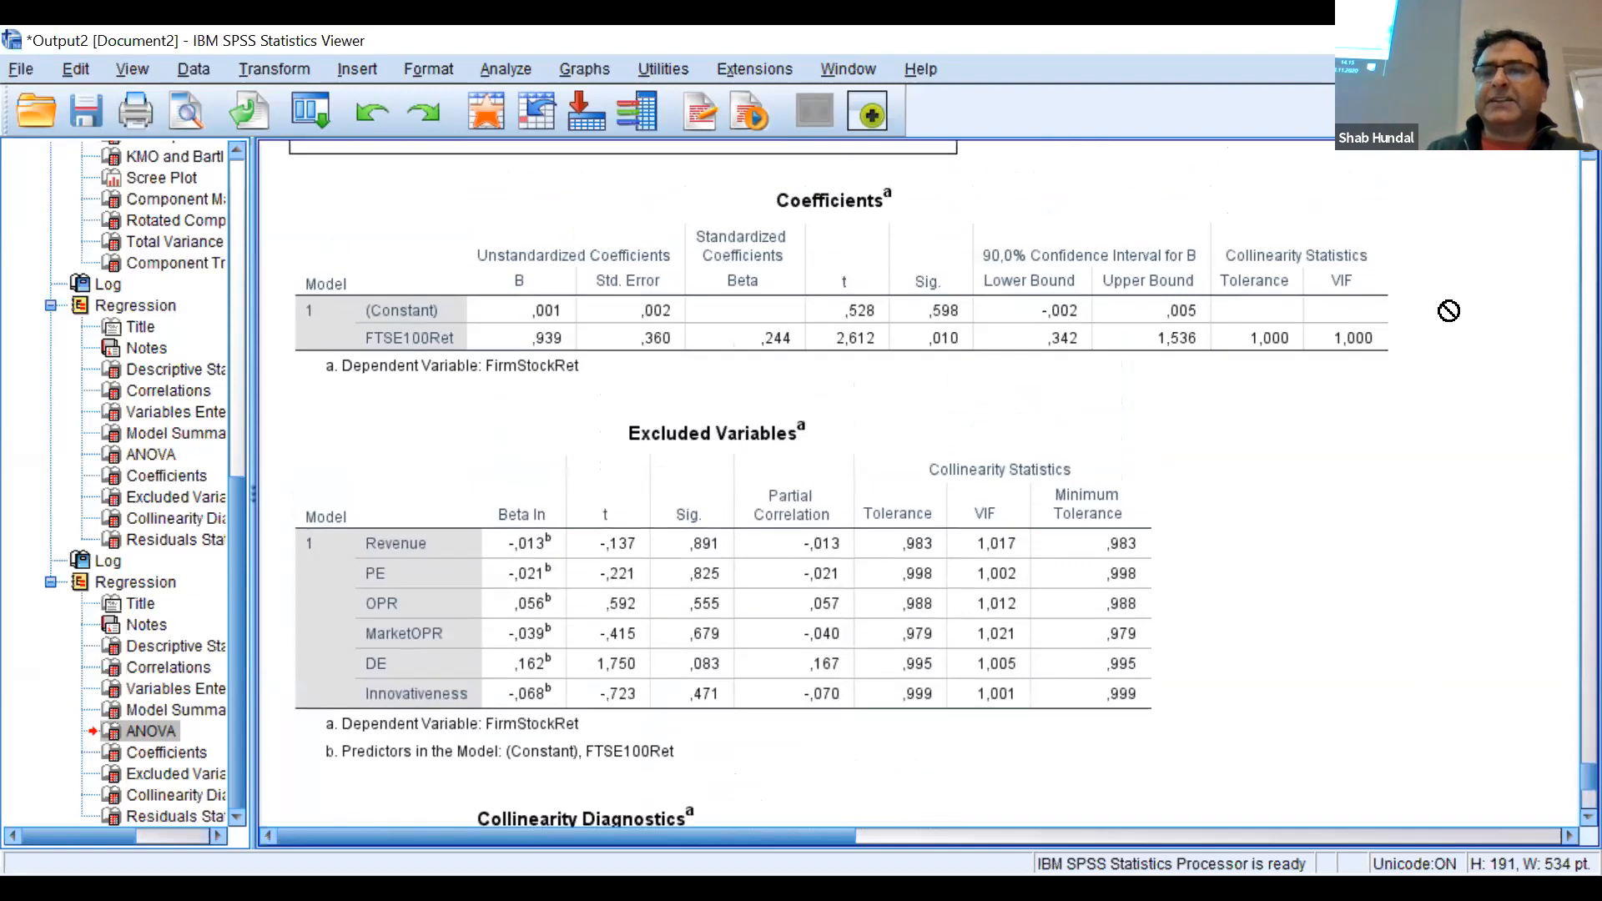
{"action": "scroll", "coordinate": [1560, 155], "scroll_direction": "up", "scroll_amount": 3}
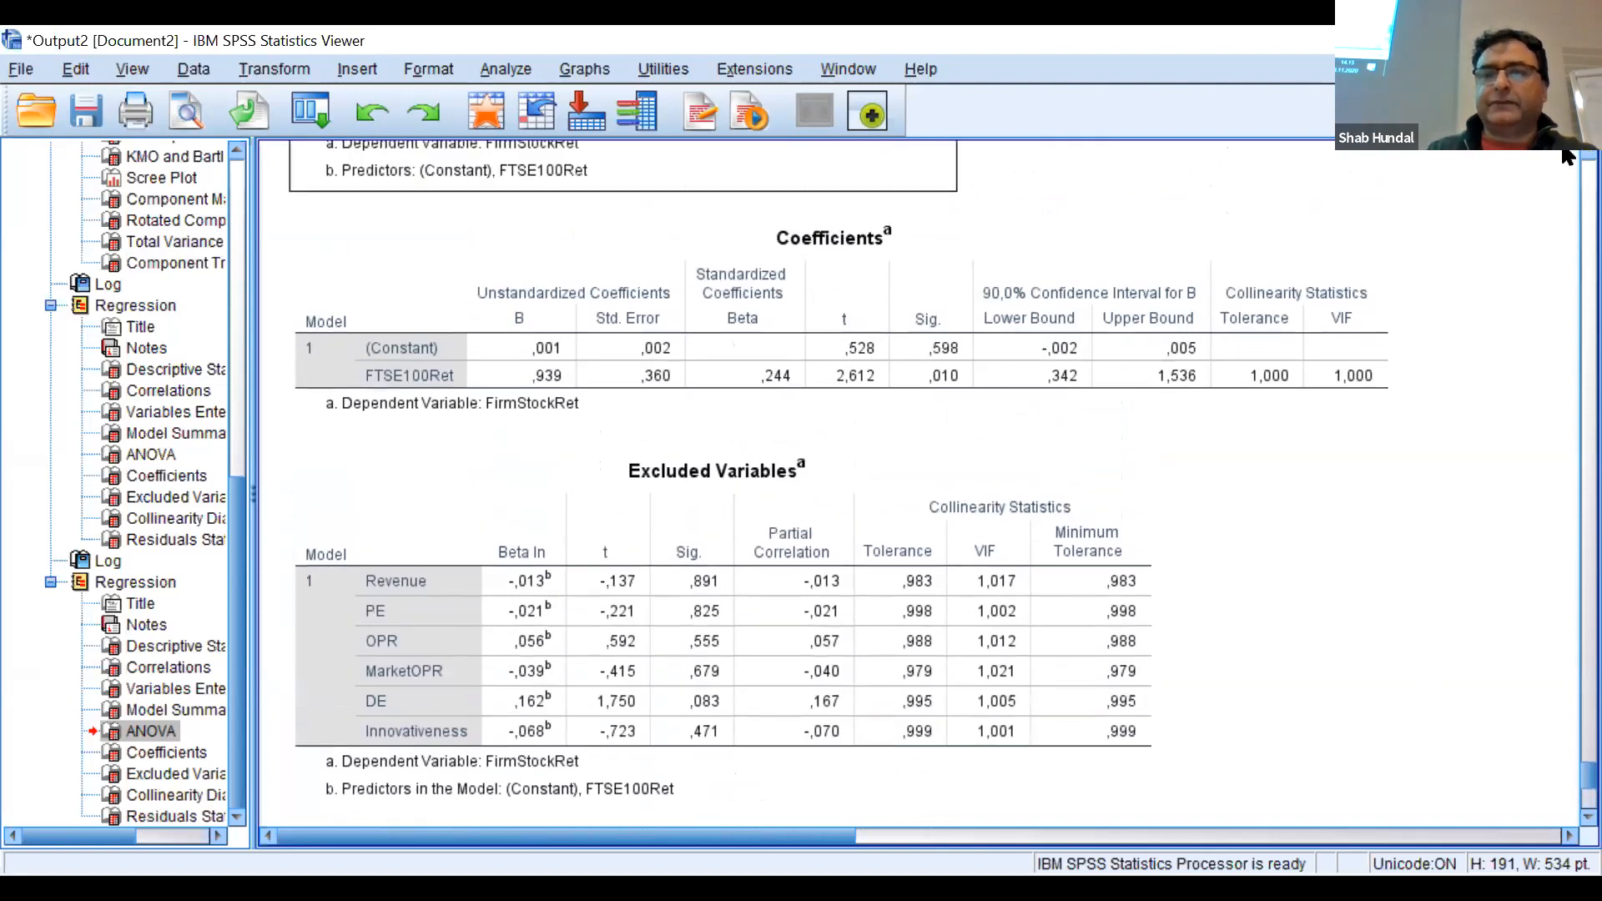
Check the Tolerance and VIF values in the Coefficients table and the significance of DE in the Excluded Variables table
{"action": "scroll", "coordinate": [1566, 157], "scroll_direction": "up", "scroll_amount": 3}
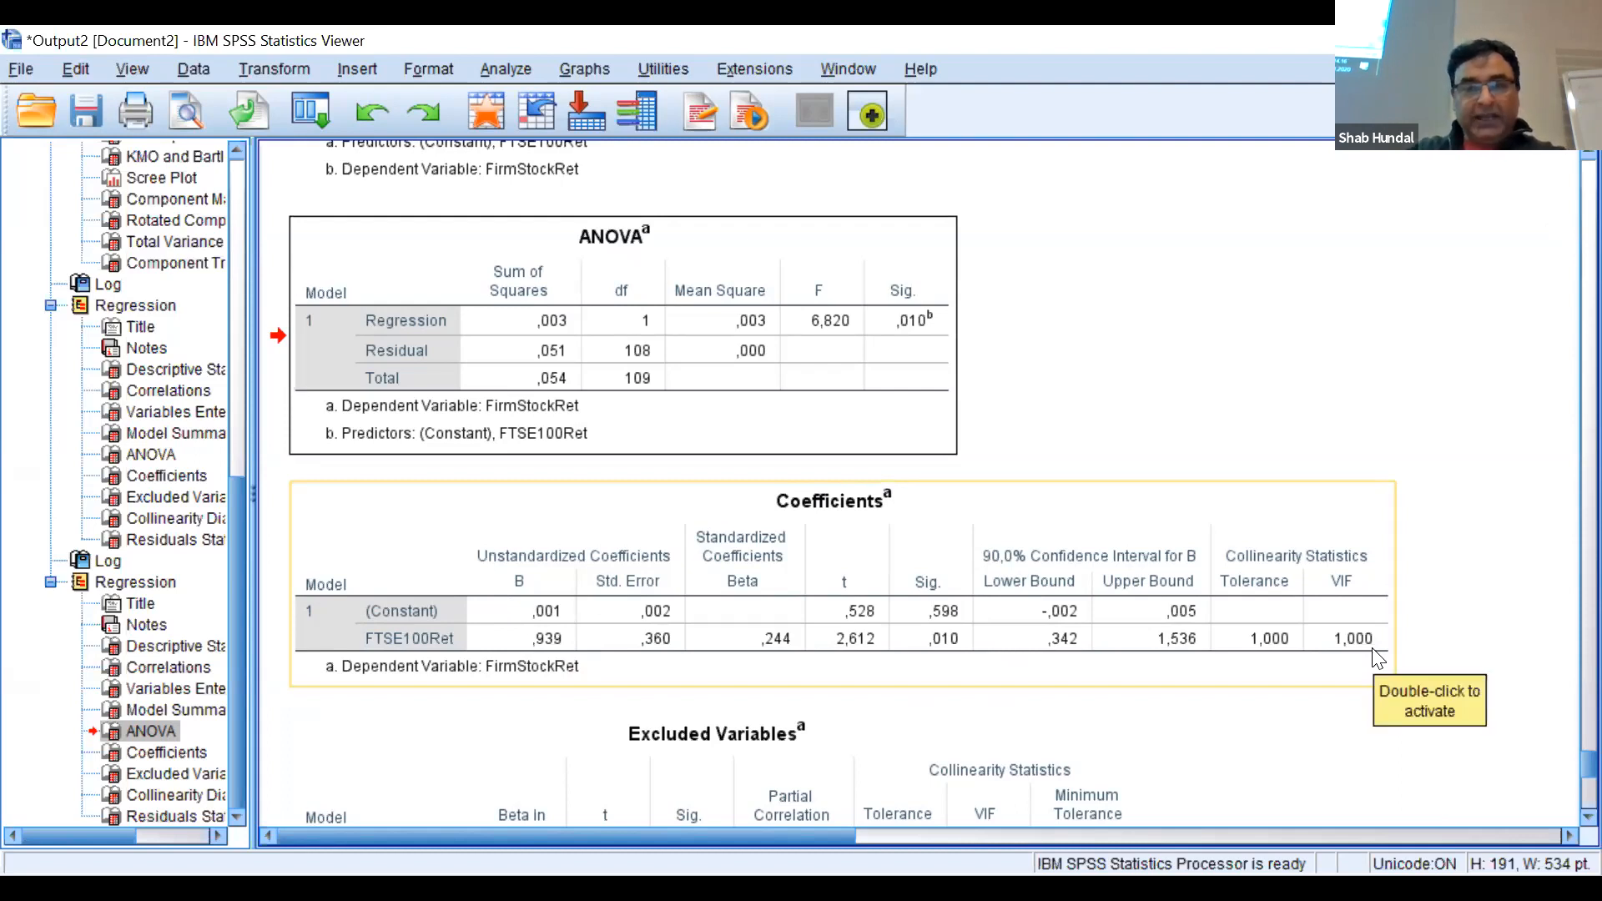
{"action": "scroll", "coordinate": [1560, 816], "scroll_direction": "down", "scroll_amount": 9}
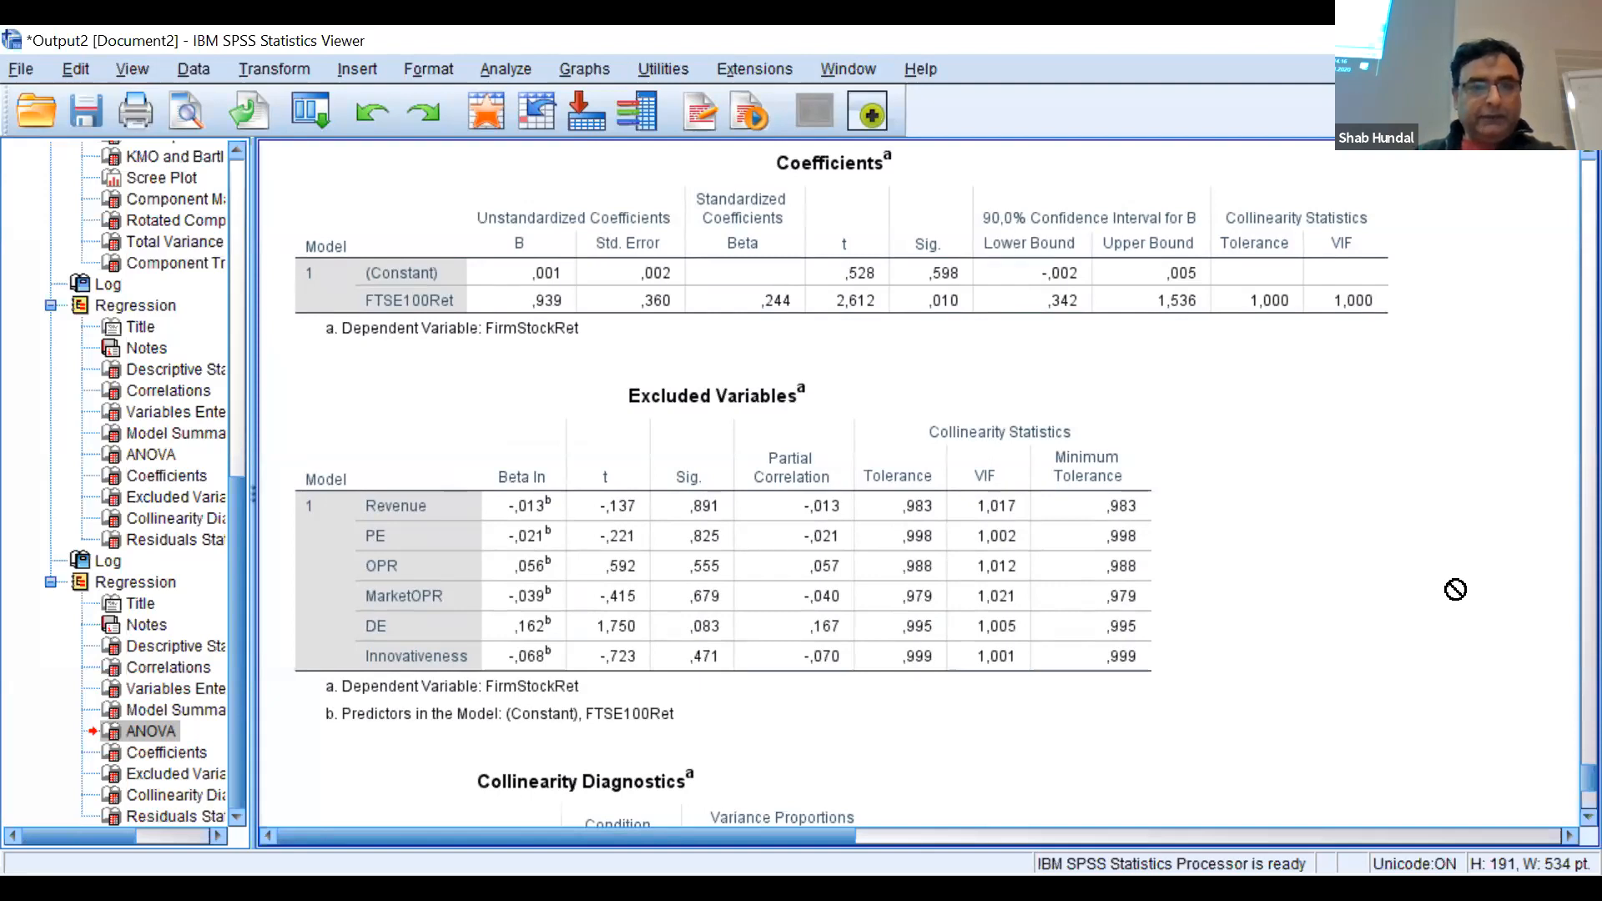
{"action": "left_click", "coordinate": [1141, 601]}
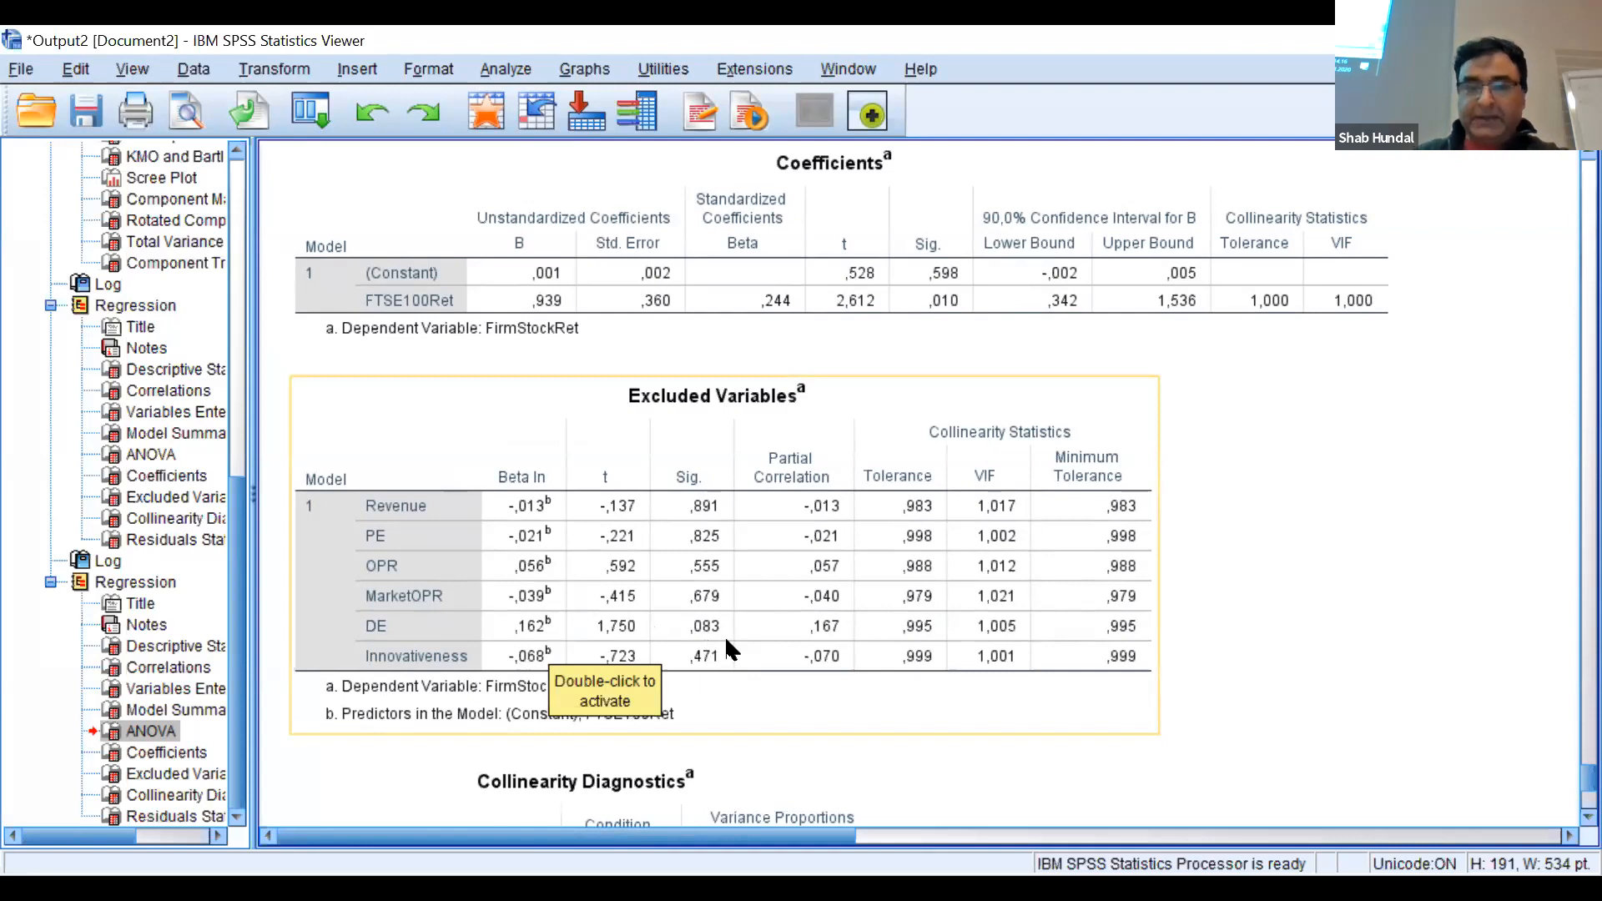
{"action": "left_click", "coordinate": [1568, 409]}
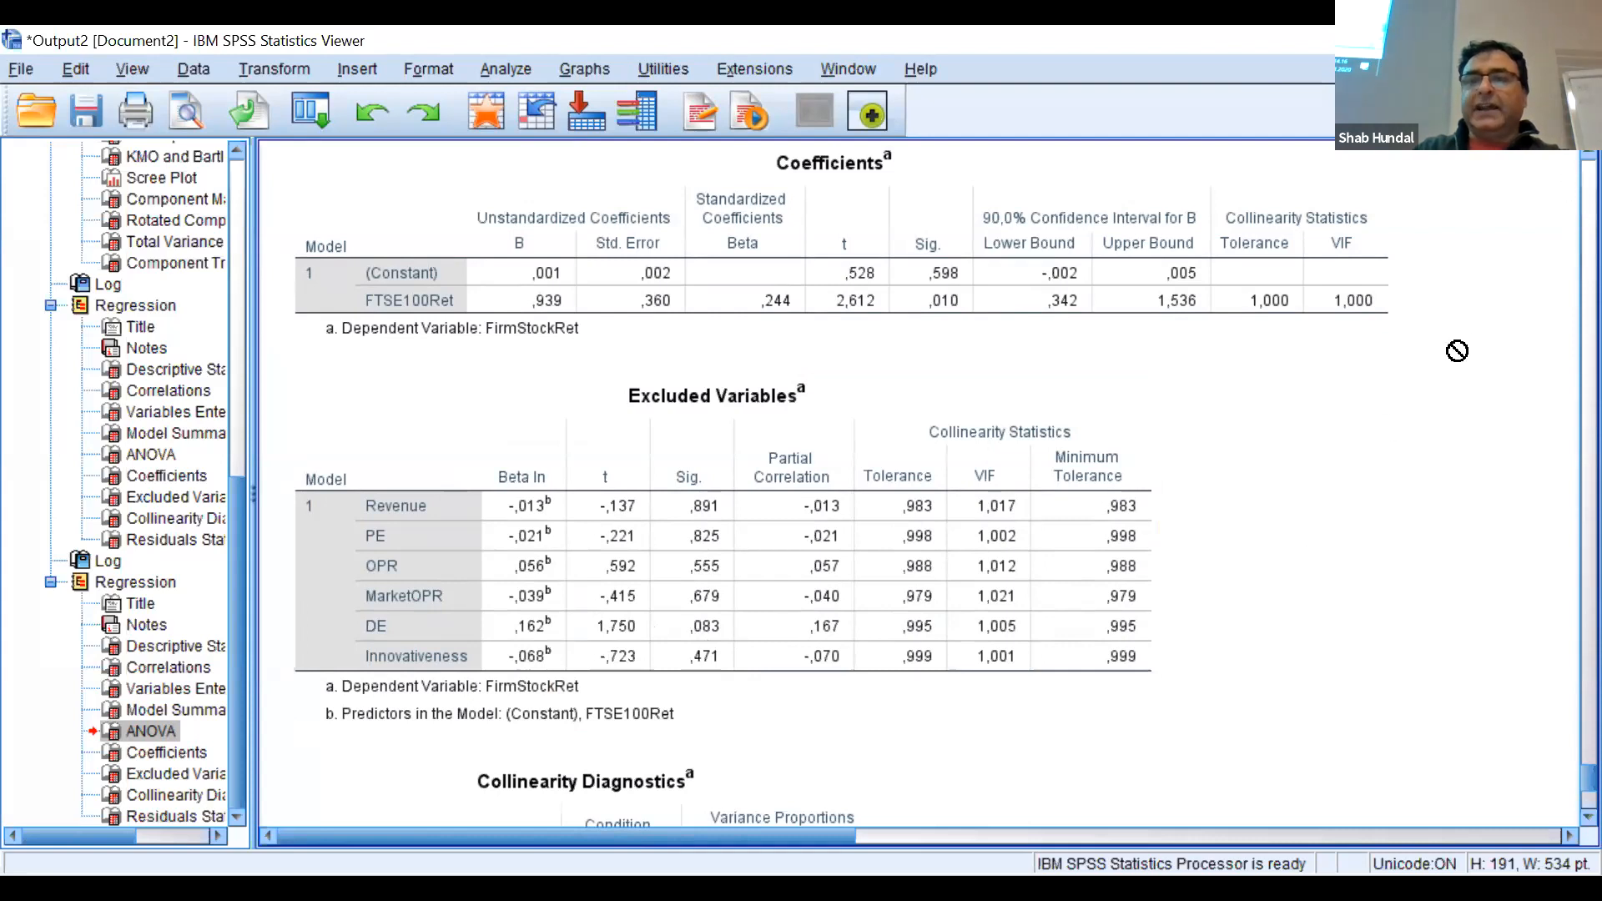
Switch to the whiteboard and start an empty text box below the regression equation
{"action": "left_click", "coordinate": [1297, 337]}
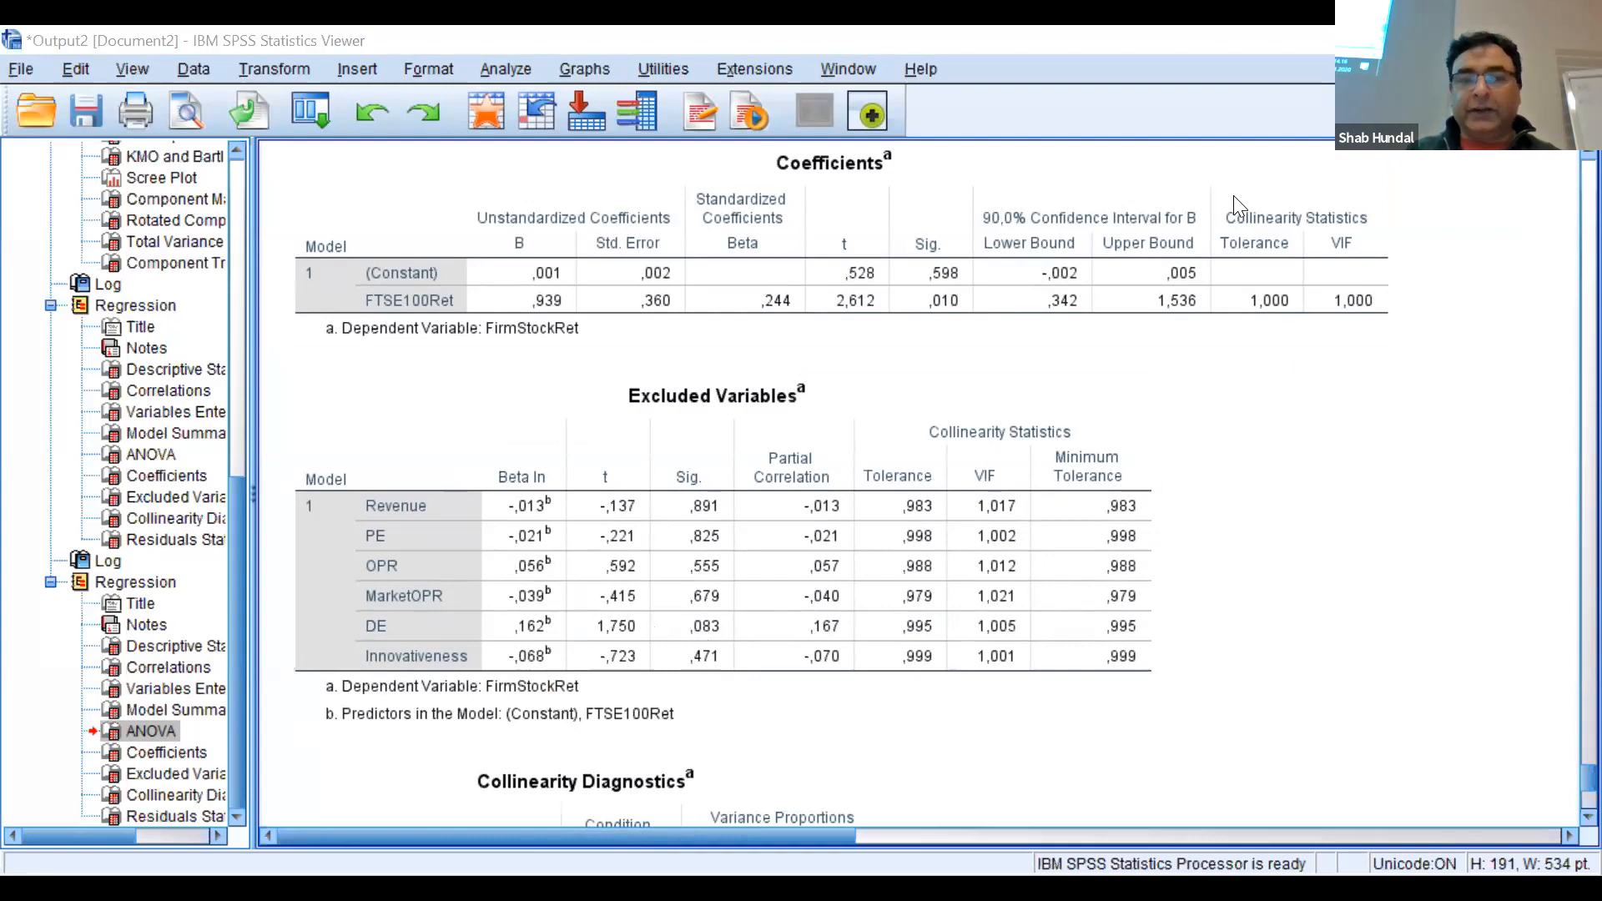
{"action": "left_click", "coordinate": [1305, 813]}
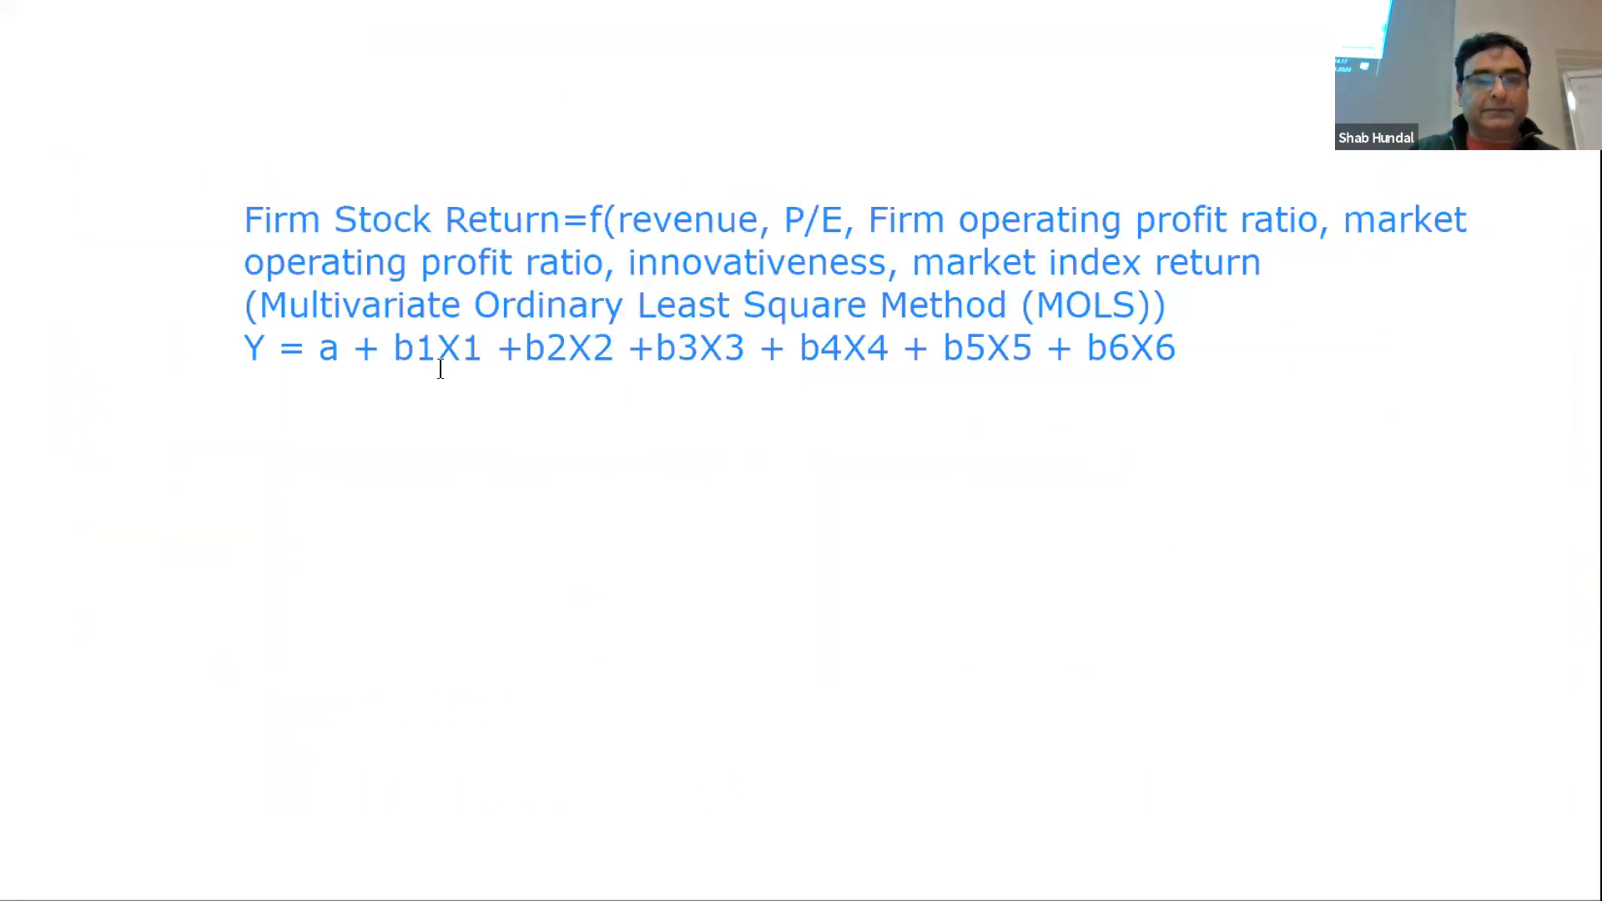
{"action": "left_click", "coordinate": [633, 523]}
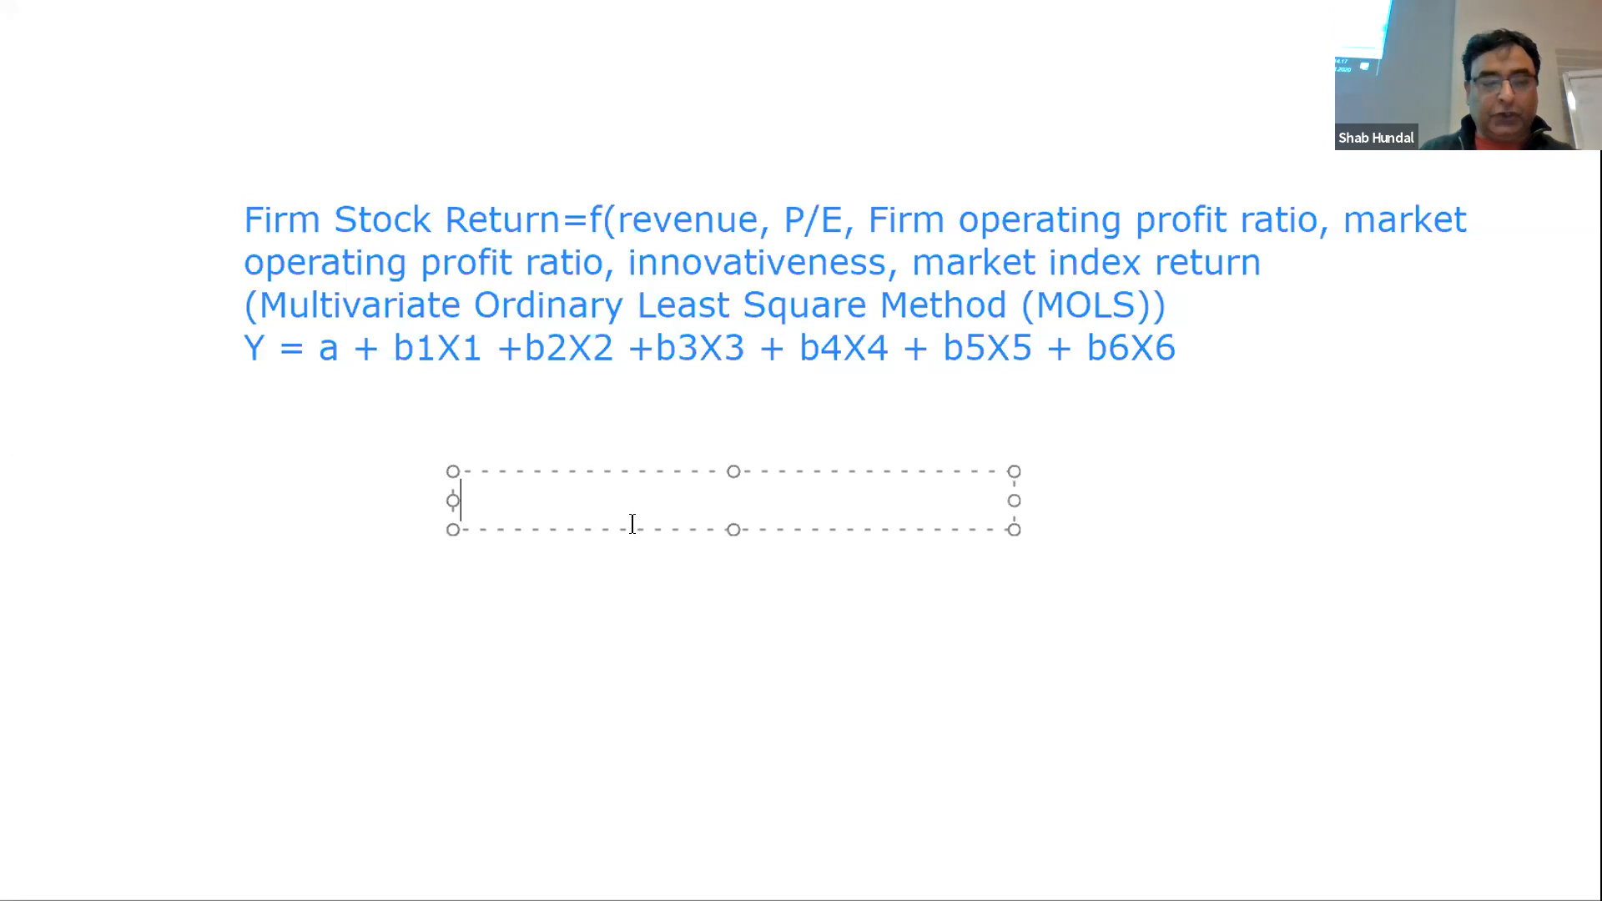
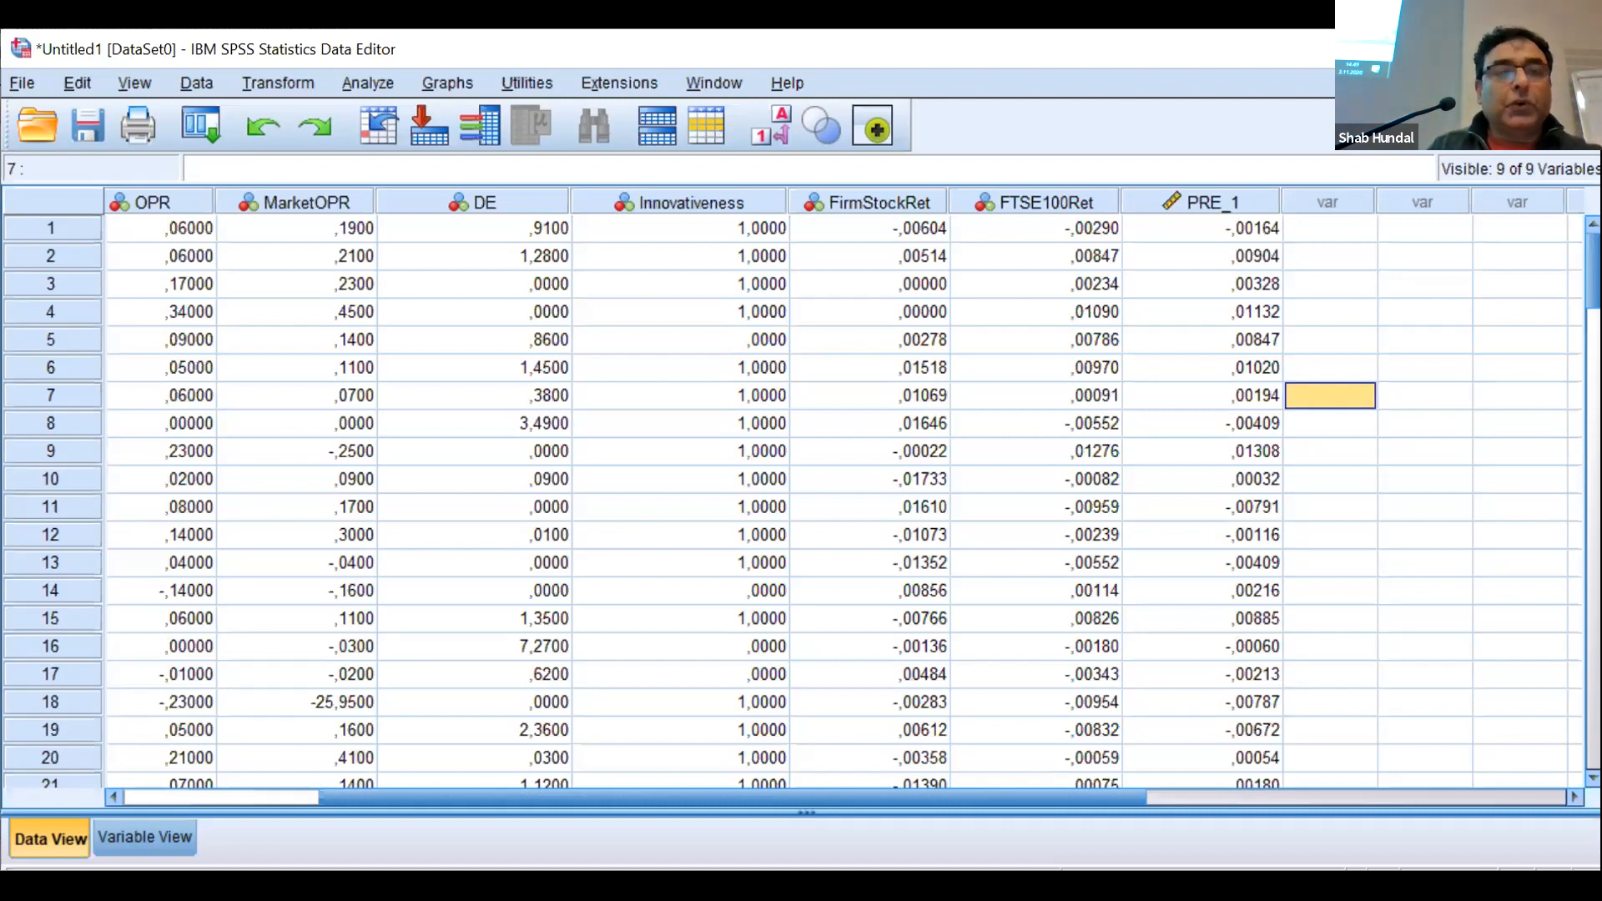
Open Factor Analysis and review the listed variables against the two left out, FirmStockRet and the unstandardized predicted value
{"action": "left_click", "coordinate": [366, 84]}
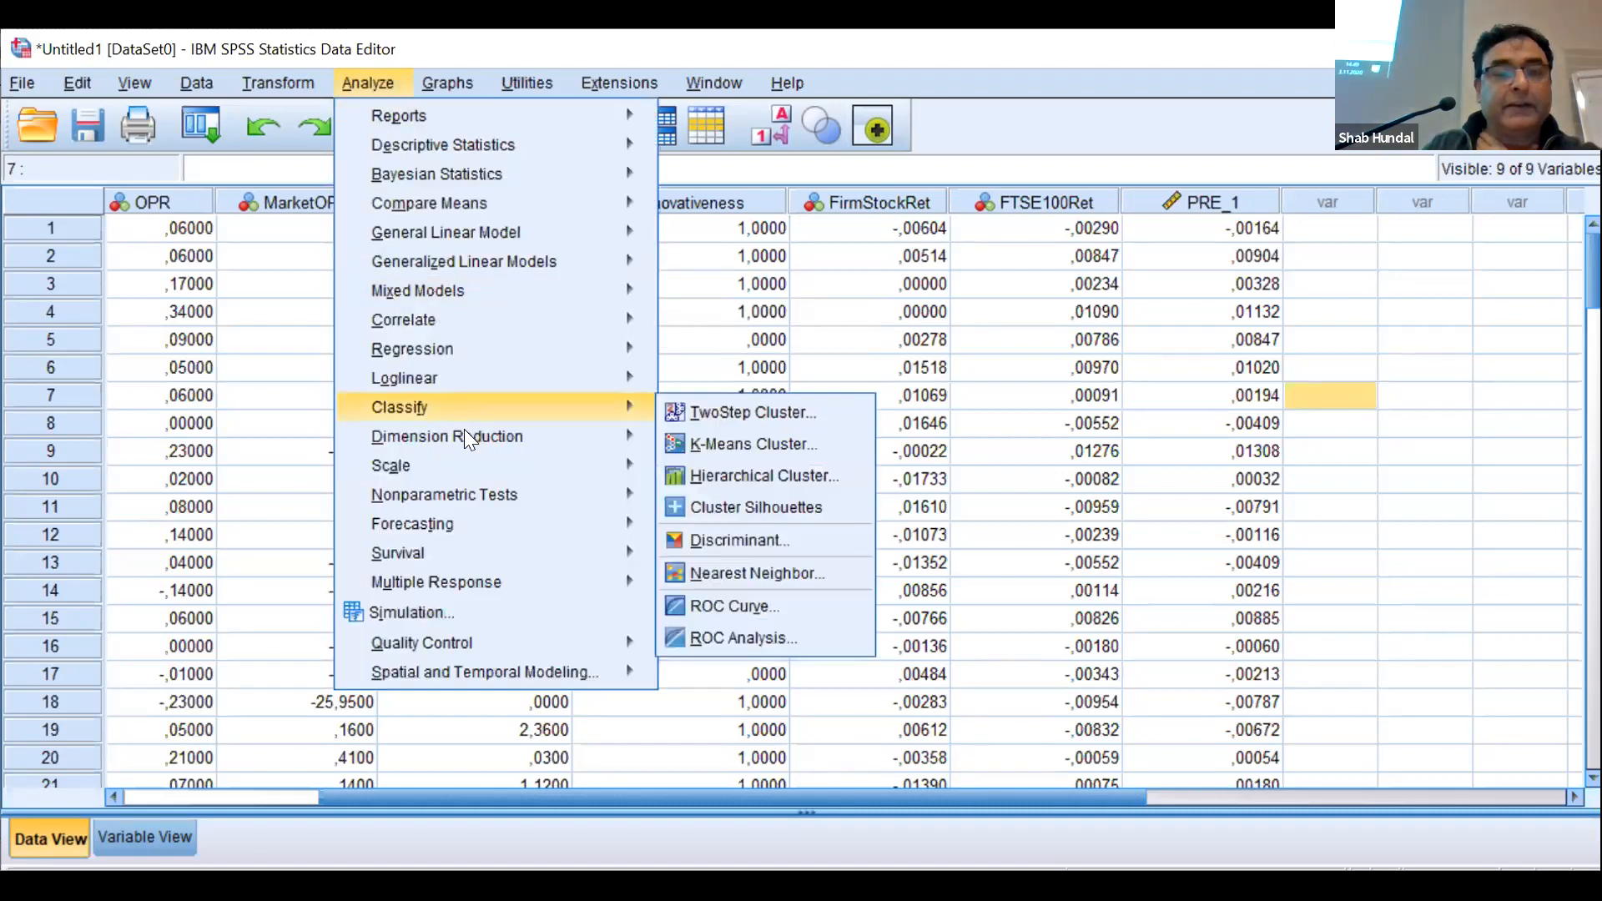
{"action": "mouse_move", "coordinate": [465, 431]}
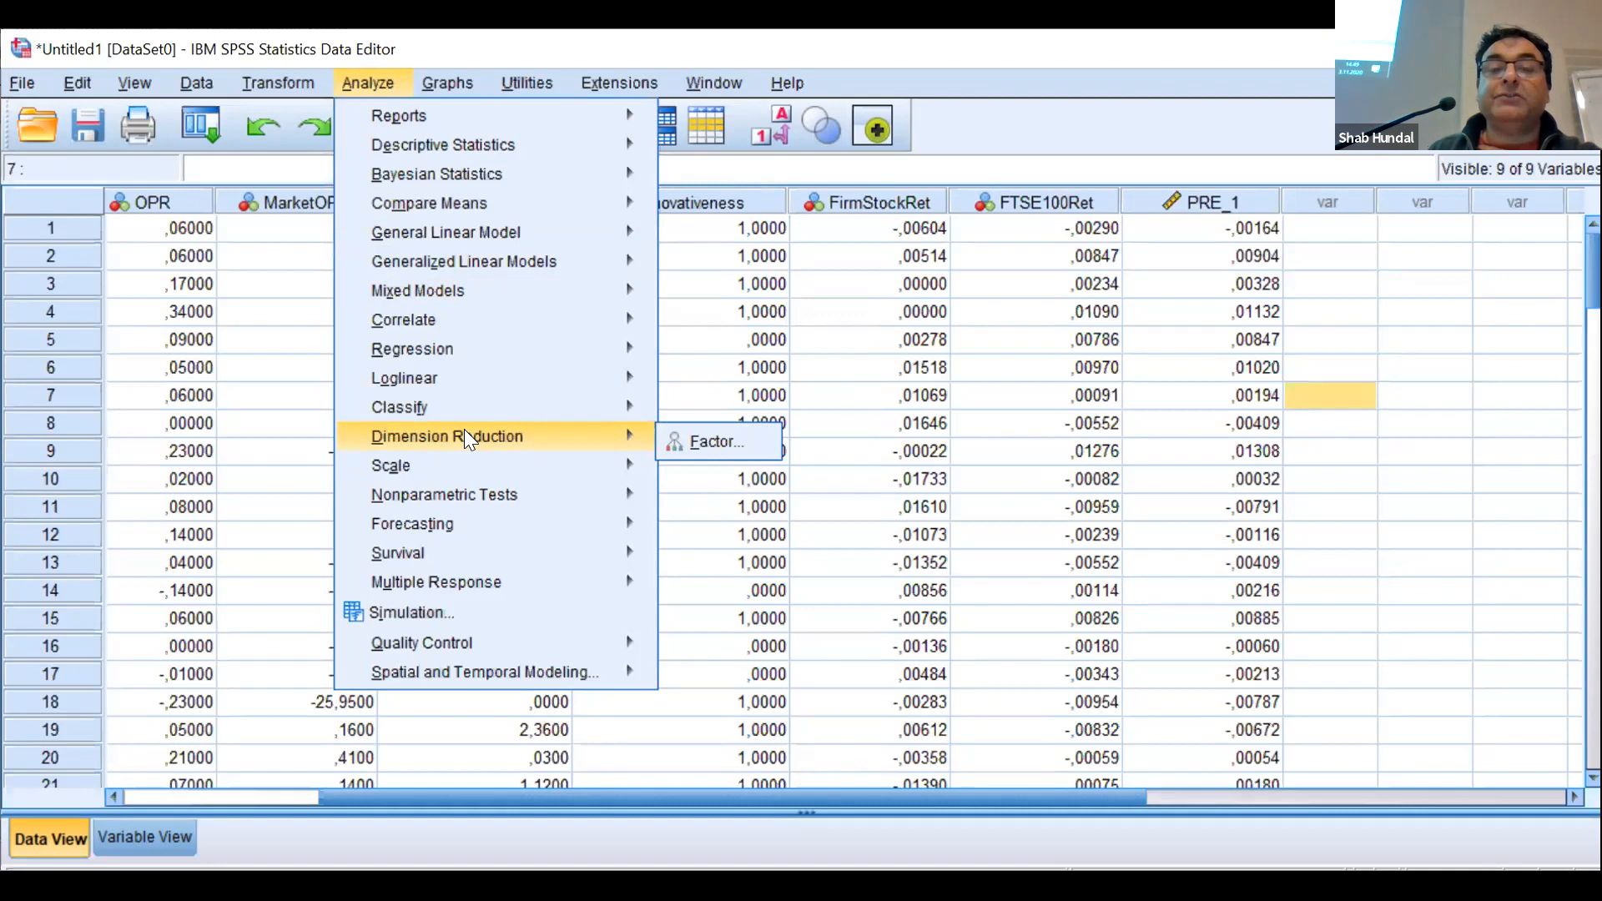
{"action": "left_click", "coordinate": [725, 441]}
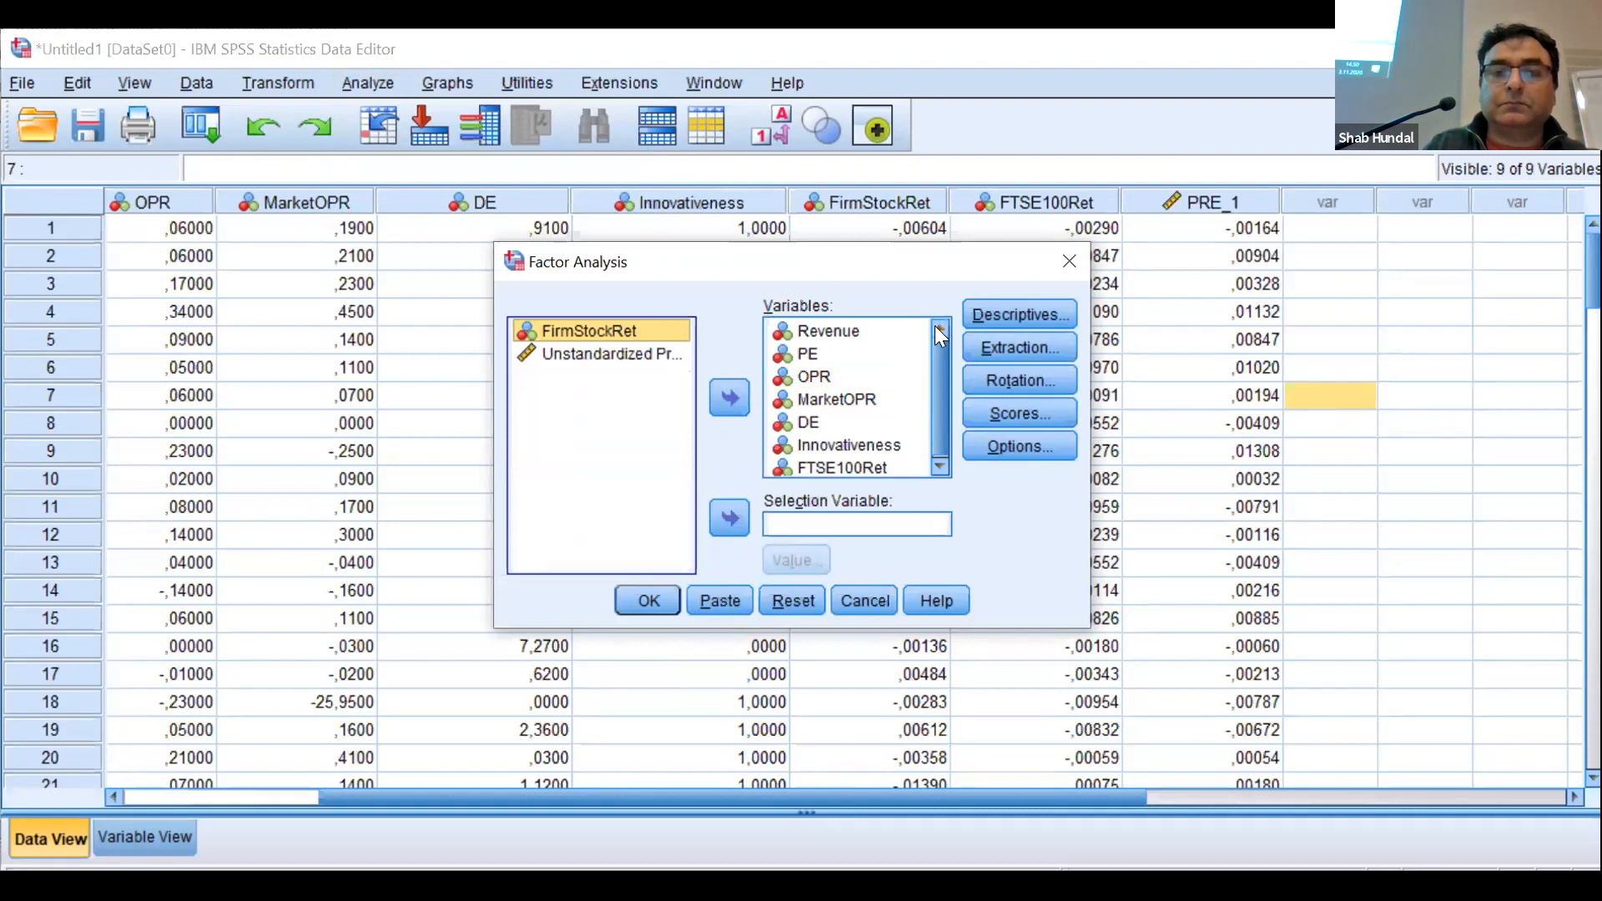
{"action": "left_click", "coordinate": [858, 337]}
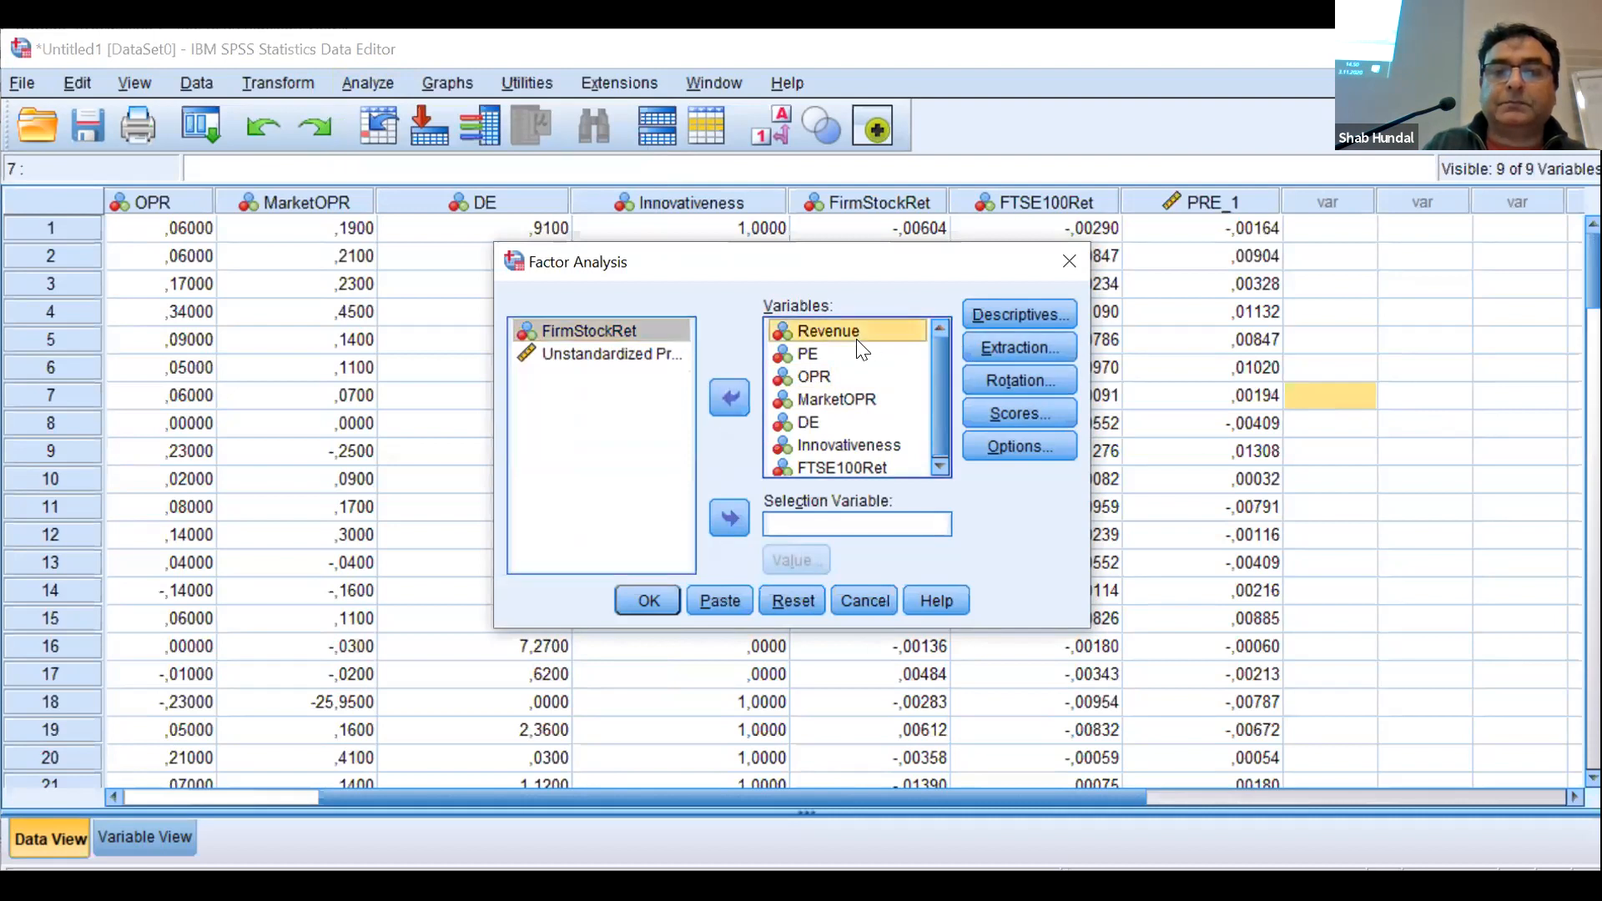
{"action": "left_click", "coordinate": [642, 354]}
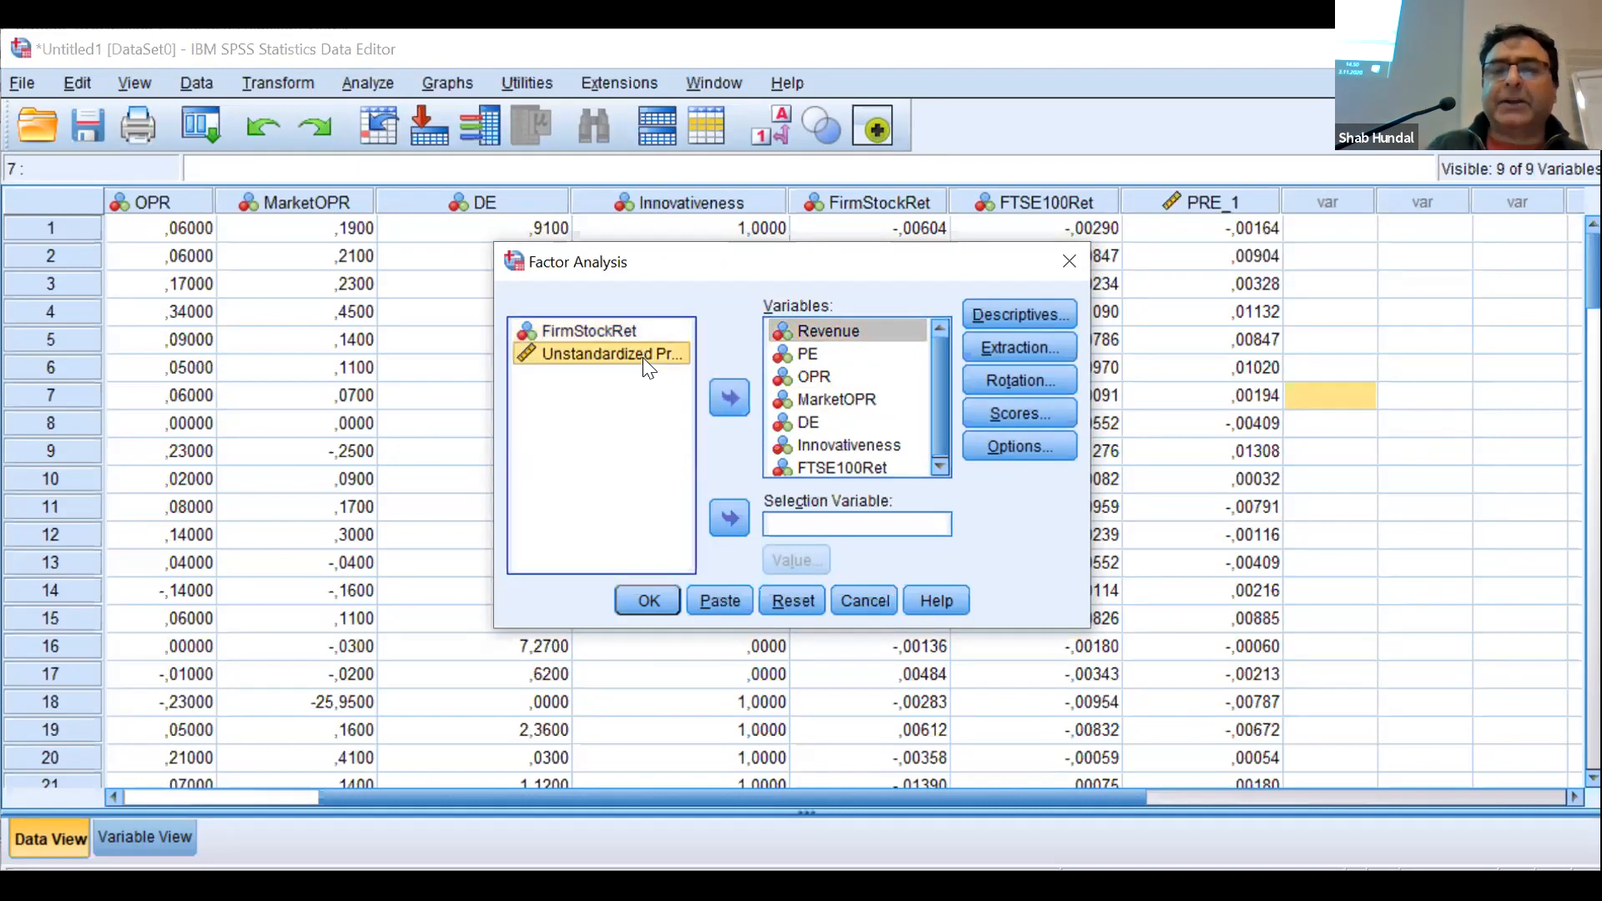
Try adding FirmStockRet to the factor analysis variables and take it out again
{"action": "left_click", "coordinate": [604, 330]}
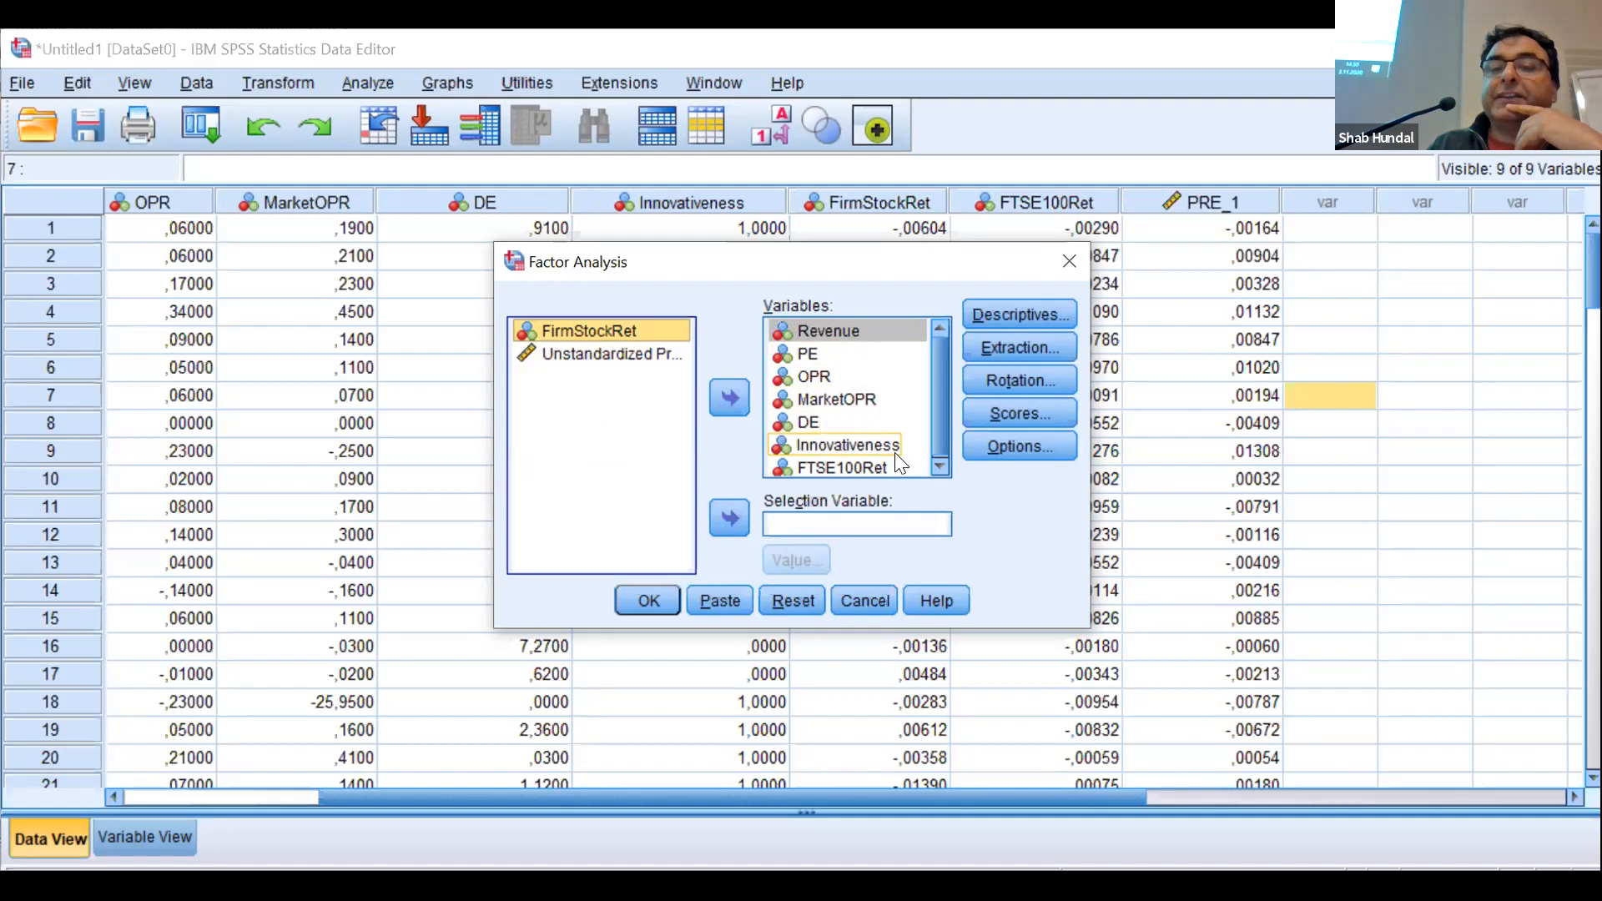
{"action": "left_click", "coordinate": [938, 469]}
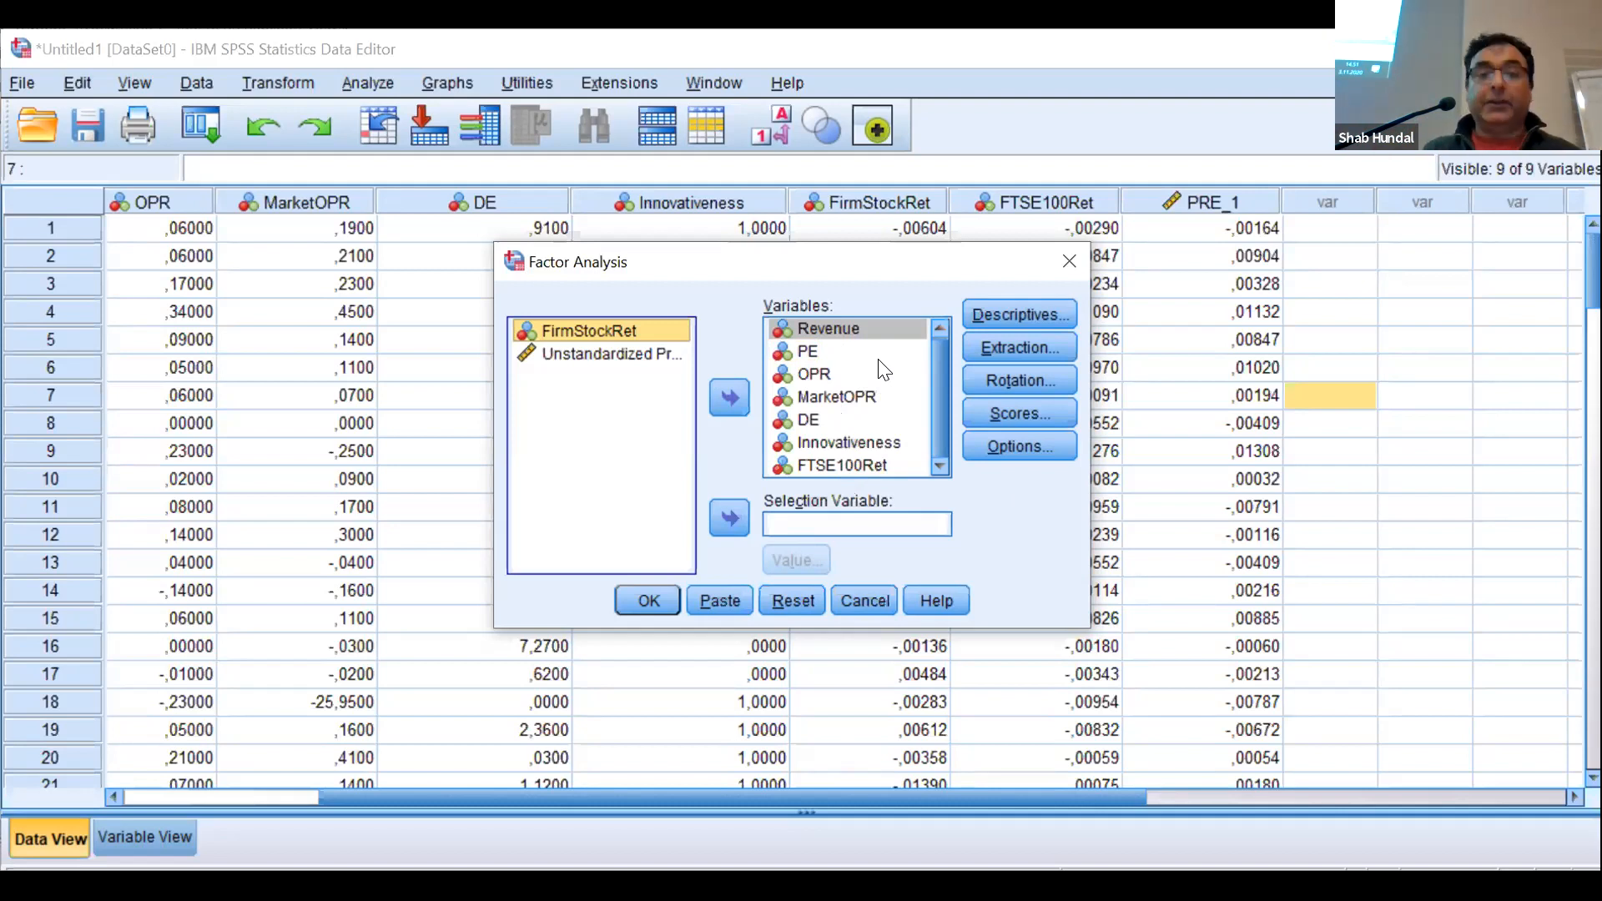
{"action": "left_click", "coordinate": [725, 394]}
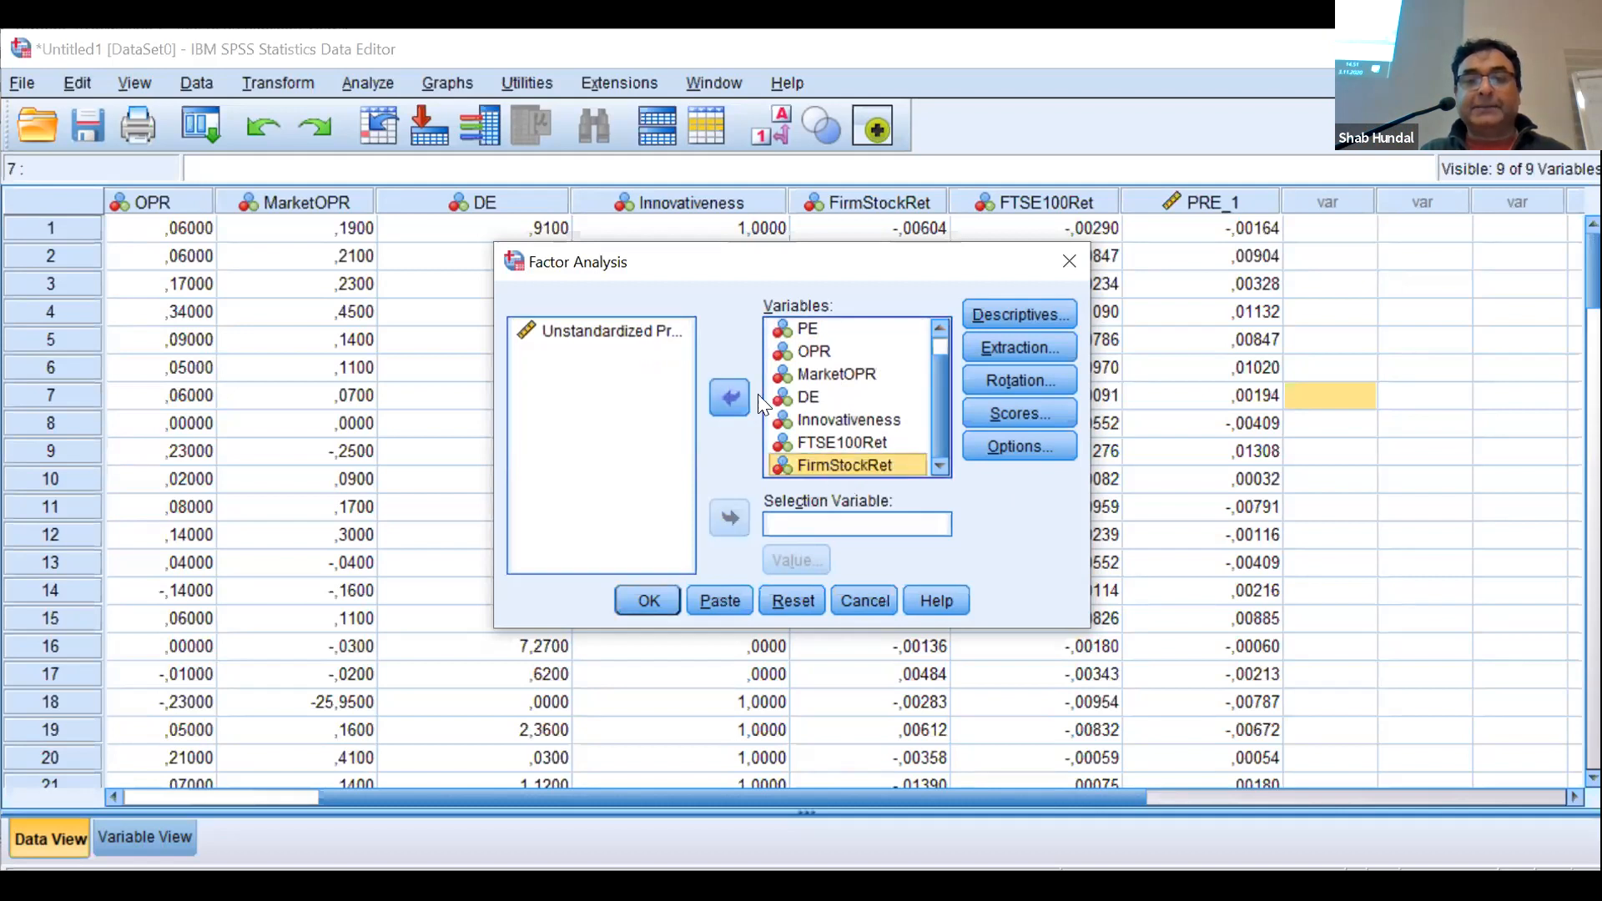
{"action": "left_click", "coordinate": [729, 397]}
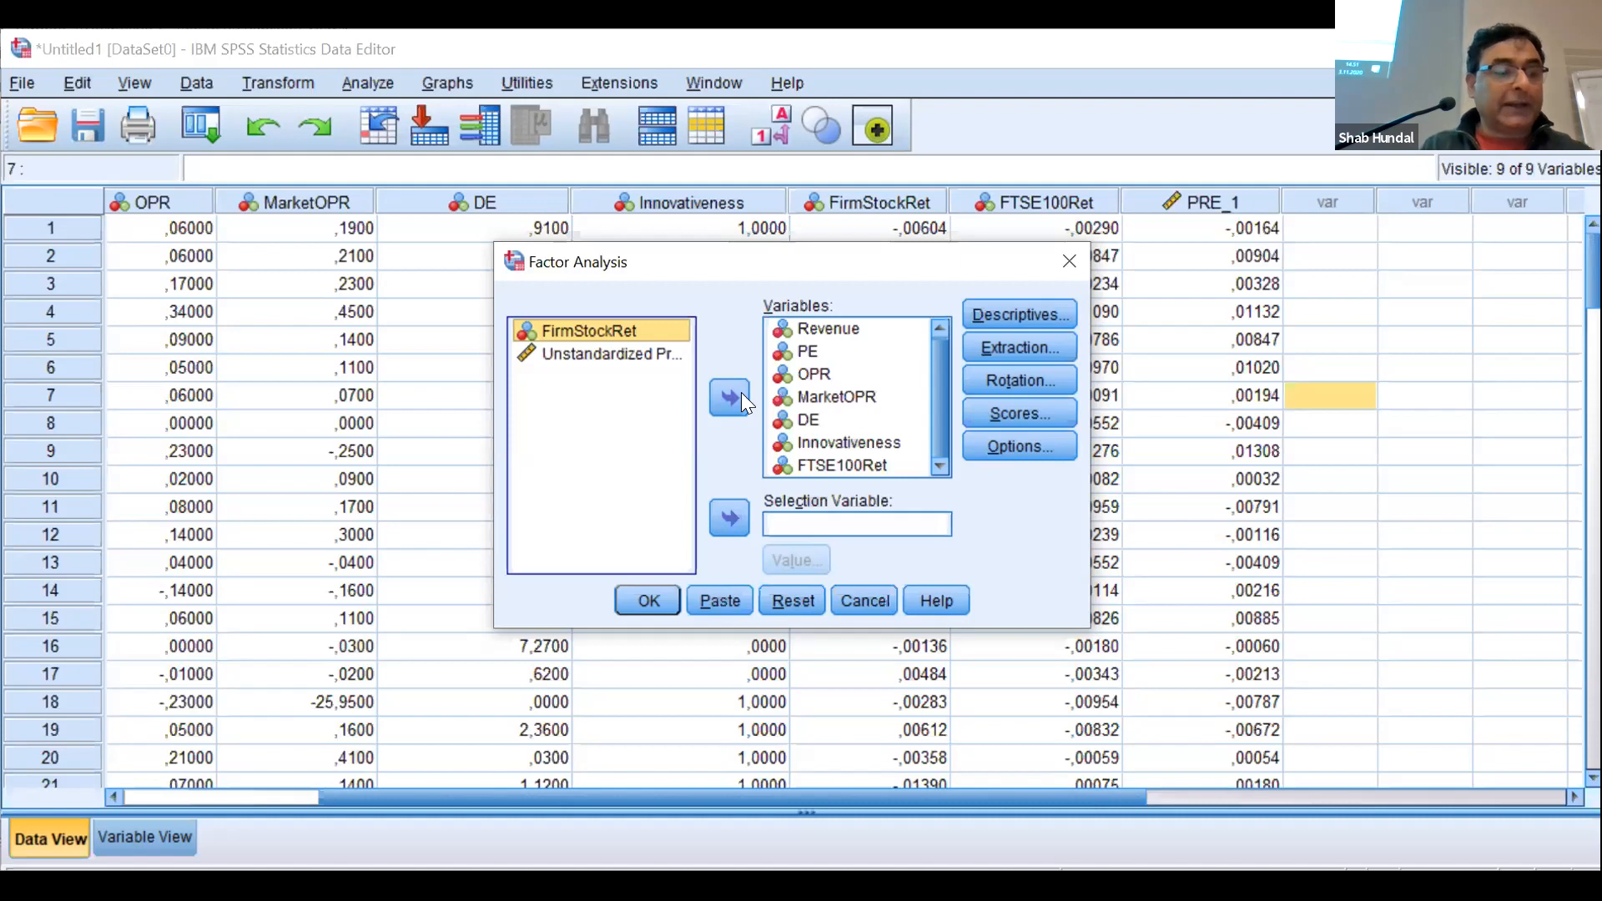
Keep univariate descriptives and the KMO and Bartlett's test enabled, with principal components extraction of 3 fixed factors and a scree plot
{"action": "left_click", "coordinate": [1007, 308]}
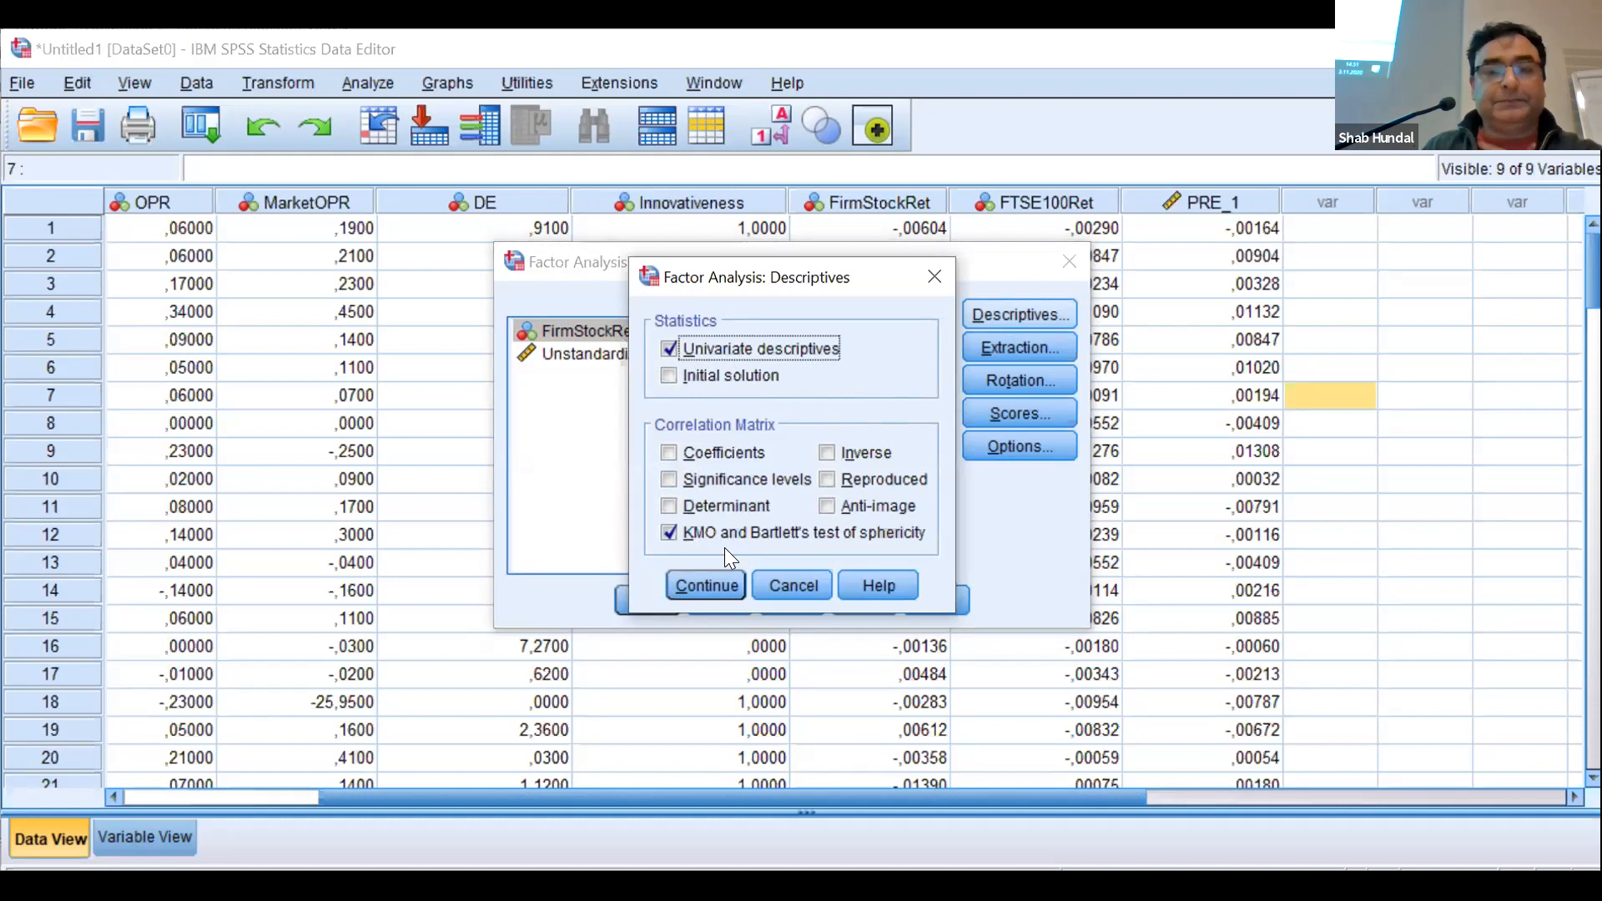
{"action": "left_click", "coordinate": [717, 589]}
{"action": "left_click", "coordinate": [1004, 345]}
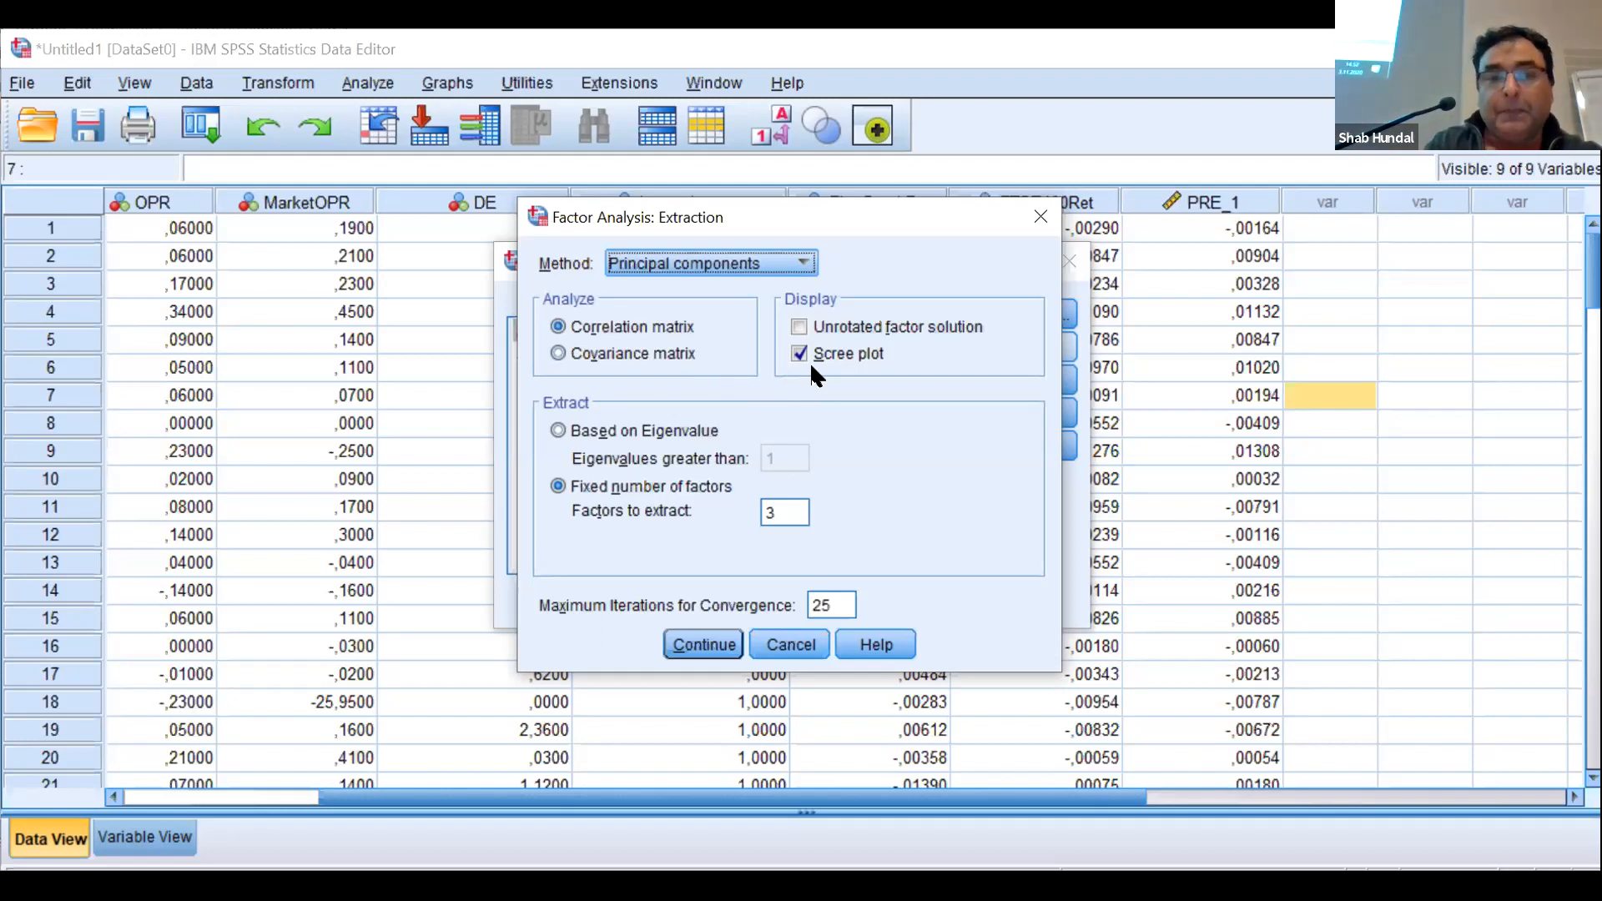
{"action": "double_click", "coordinate": [796, 510]}
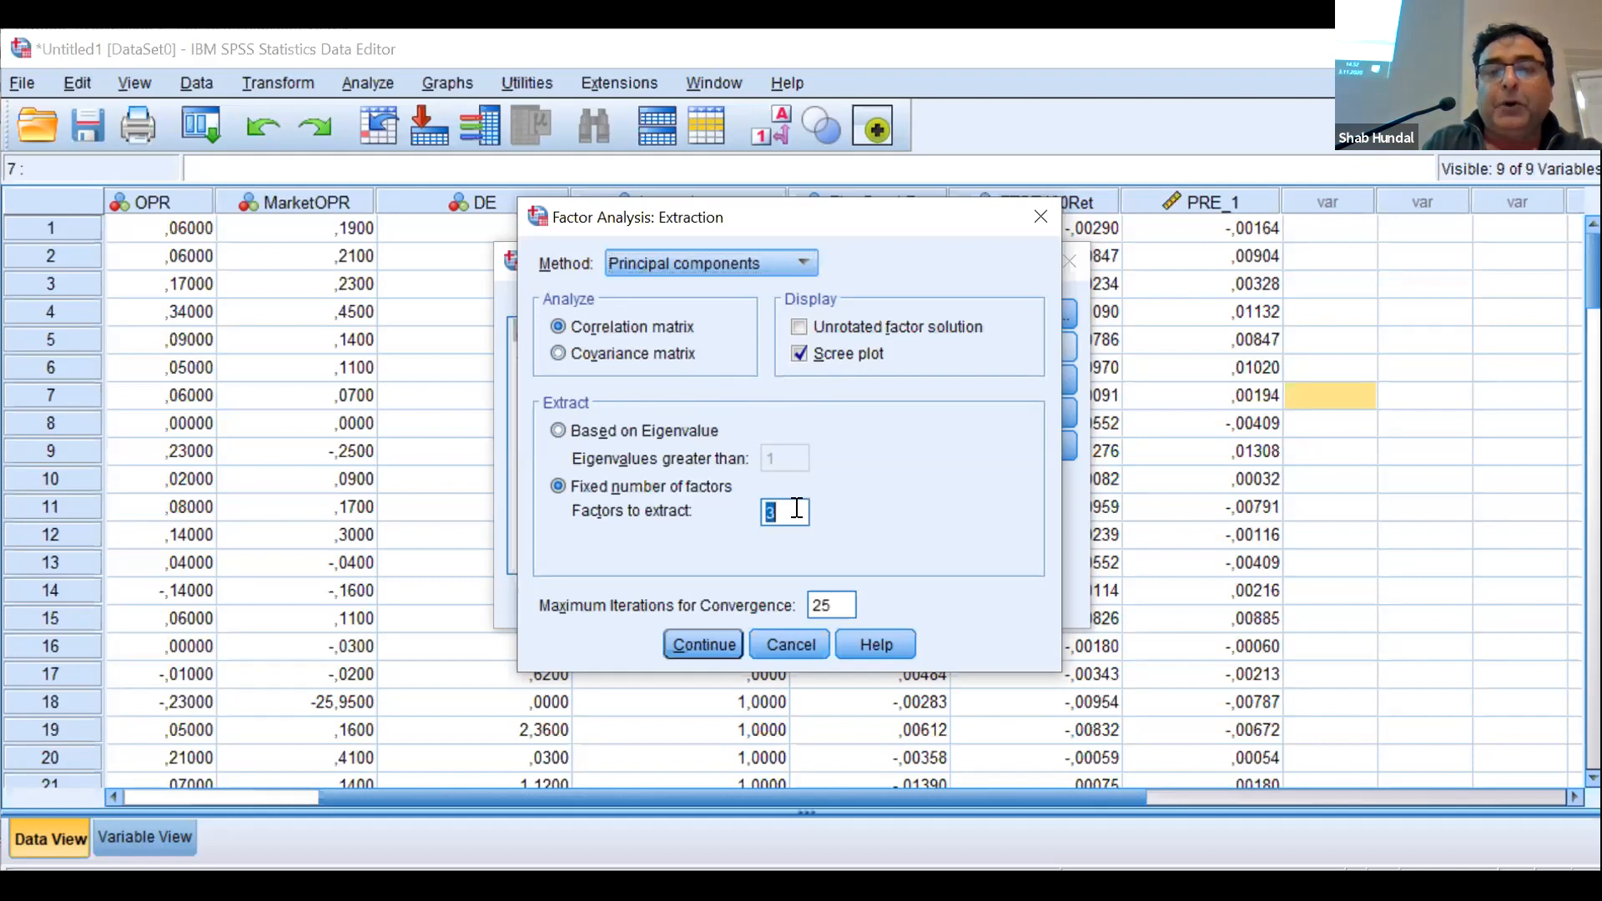
{"action": "left_click", "coordinate": [797, 508]}
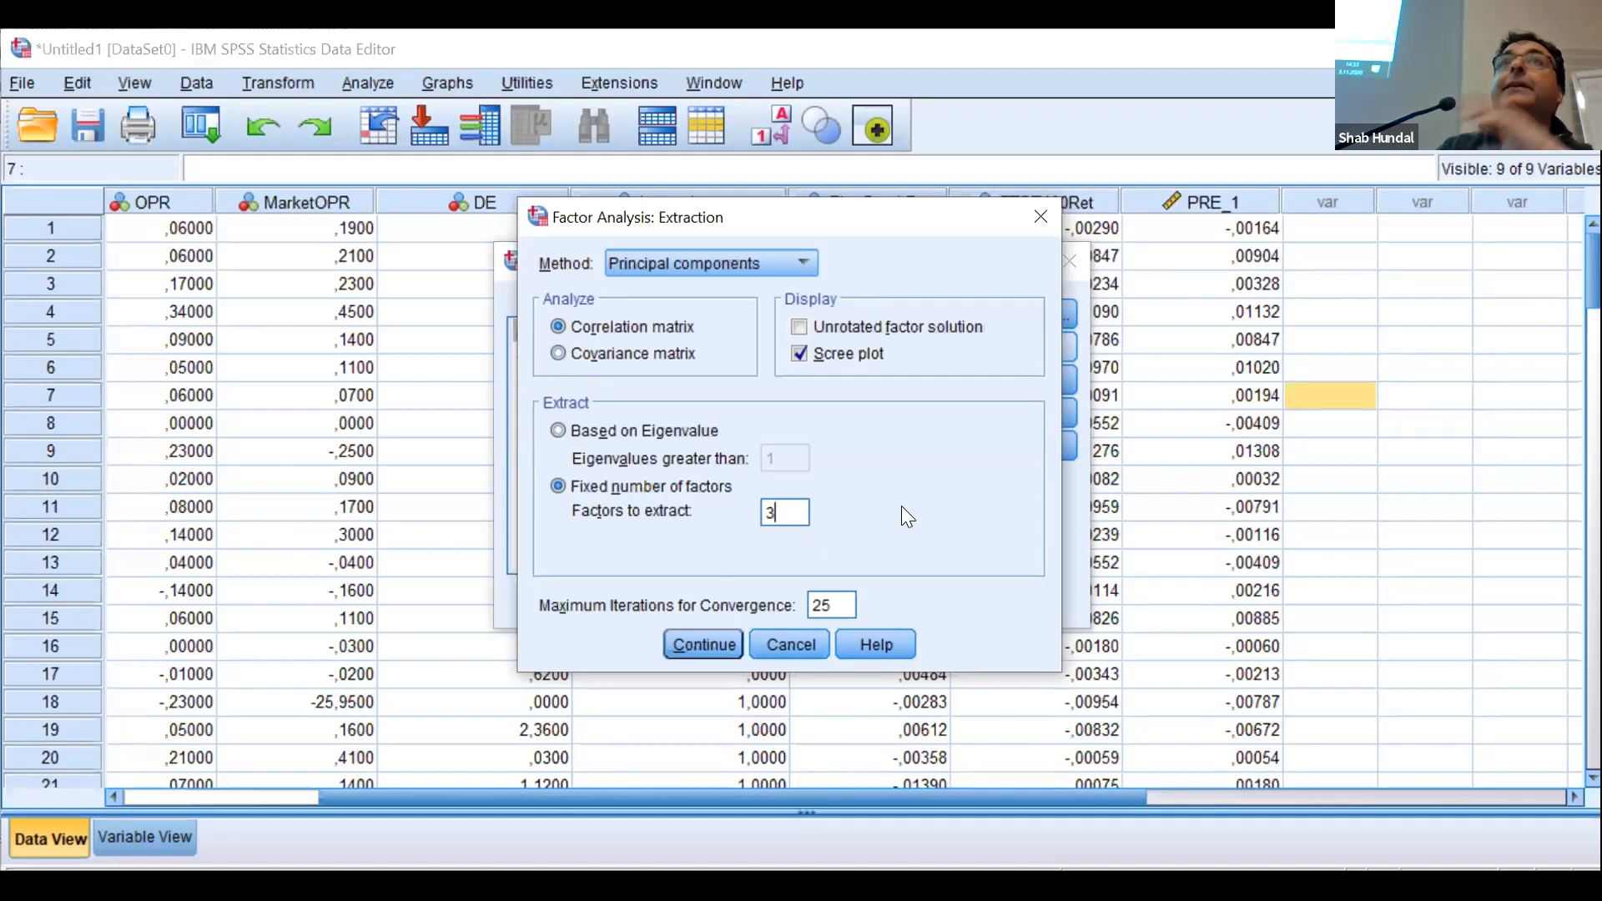
{"action": "left_click", "coordinate": [736, 645]}
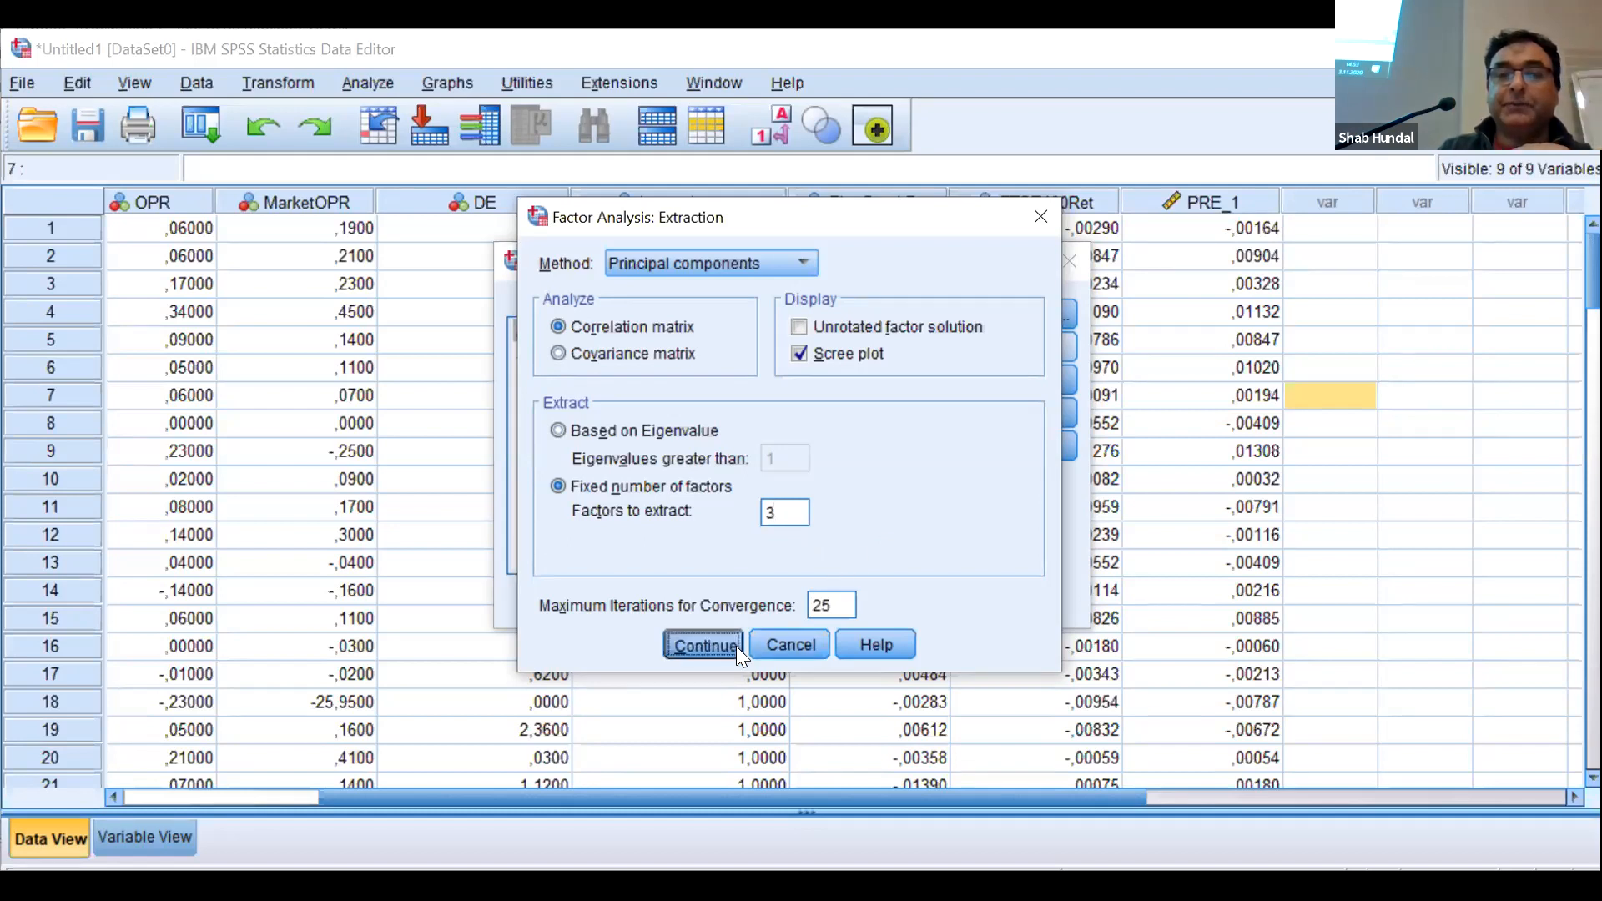
Keep Varimax rotation with no saved factor scores, and coefficients sorted by size with absolute values below ,3 suppressed
{"action": "left_click", "coordinate": [1014, 382]}
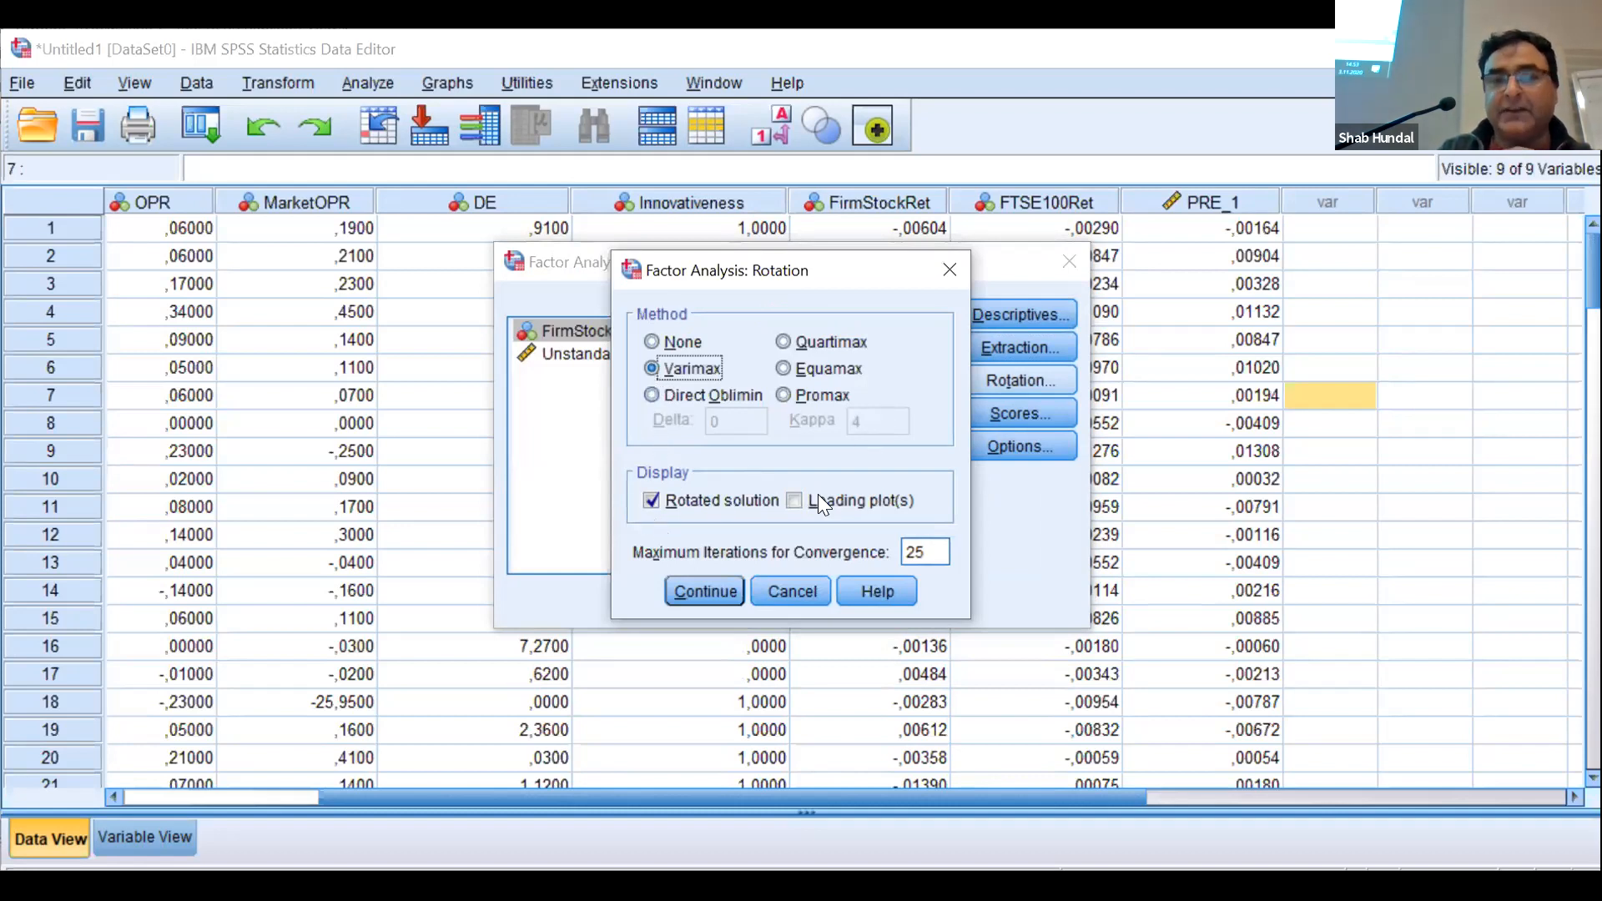
{"action": "left_click", "coordinate": [695, 591]}
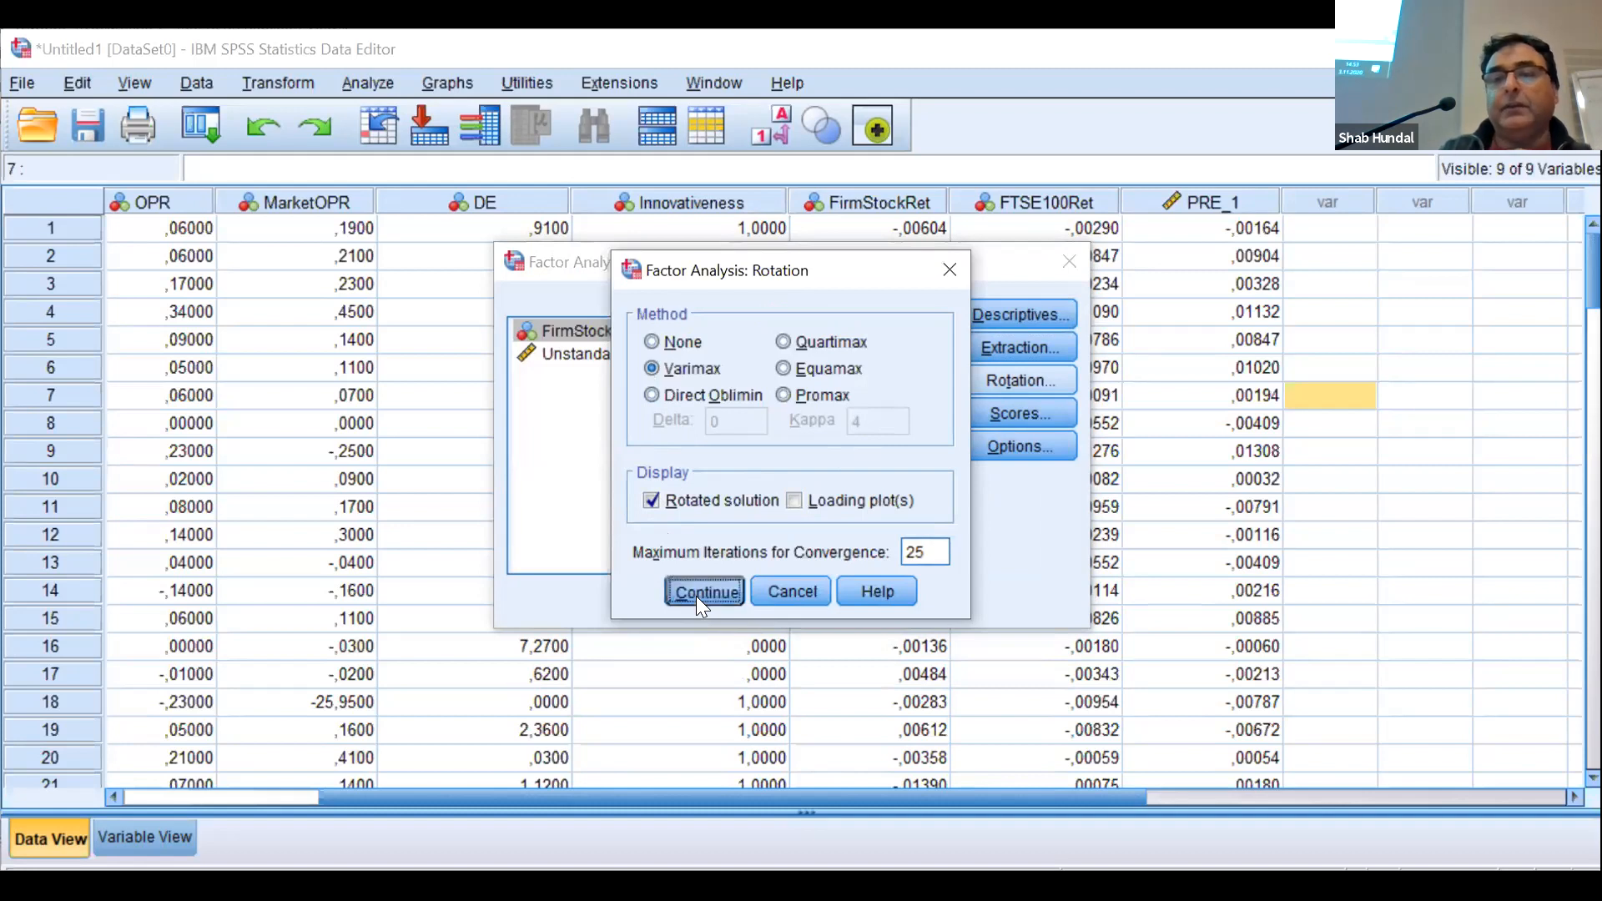
{"action": "left_click", "coordinate": [1017, 417]}
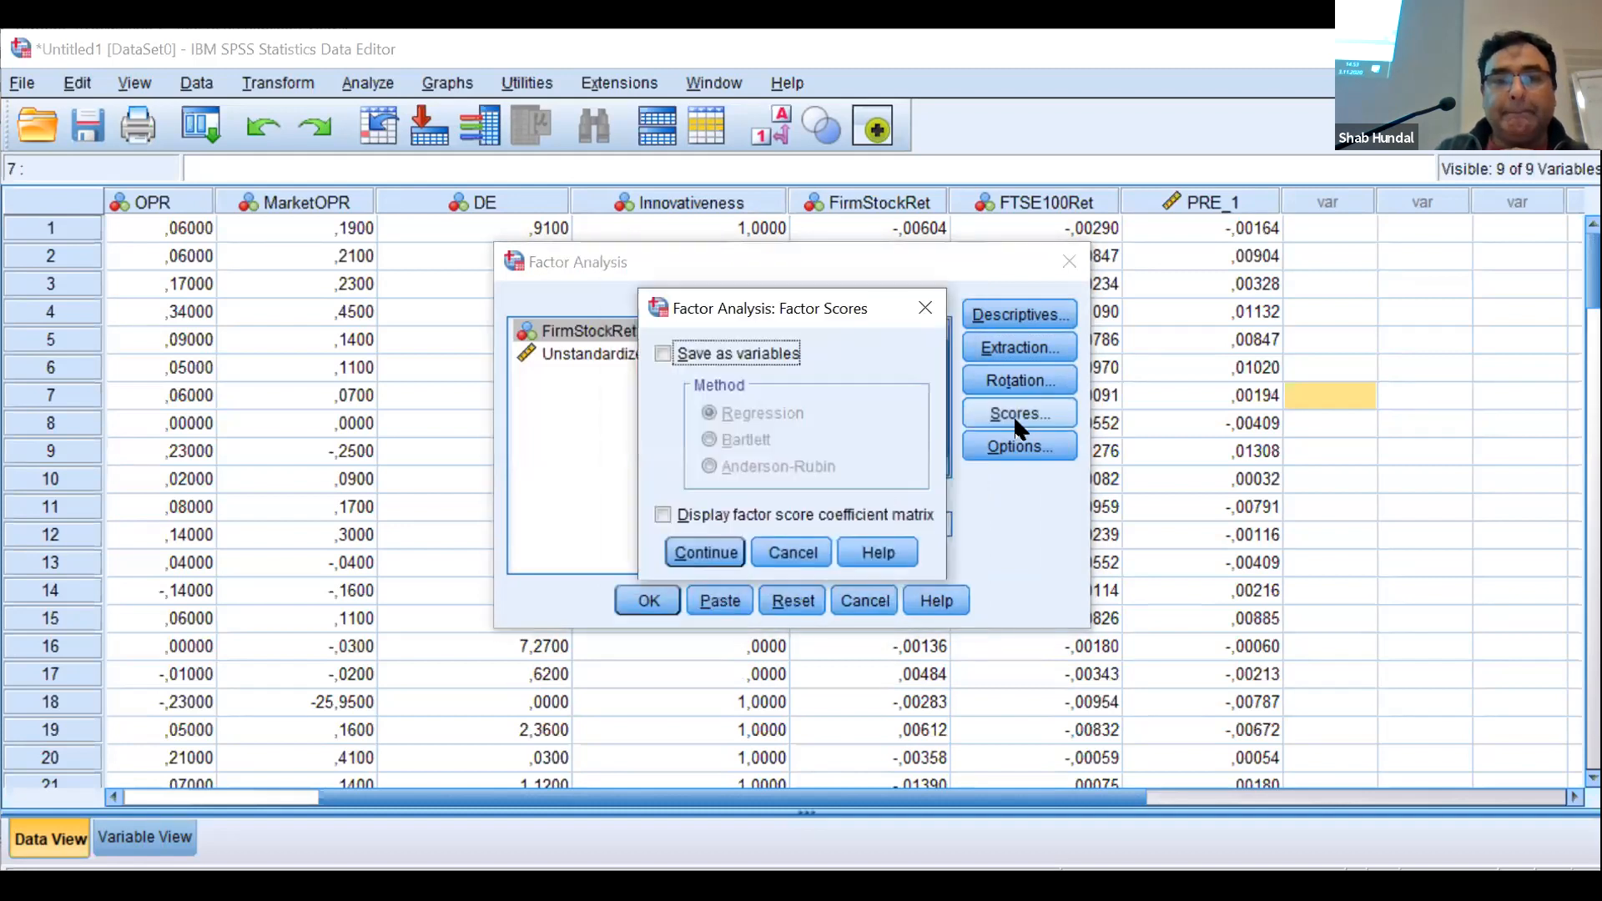
{"action": "left_click", "coordinate": [717, 554]}
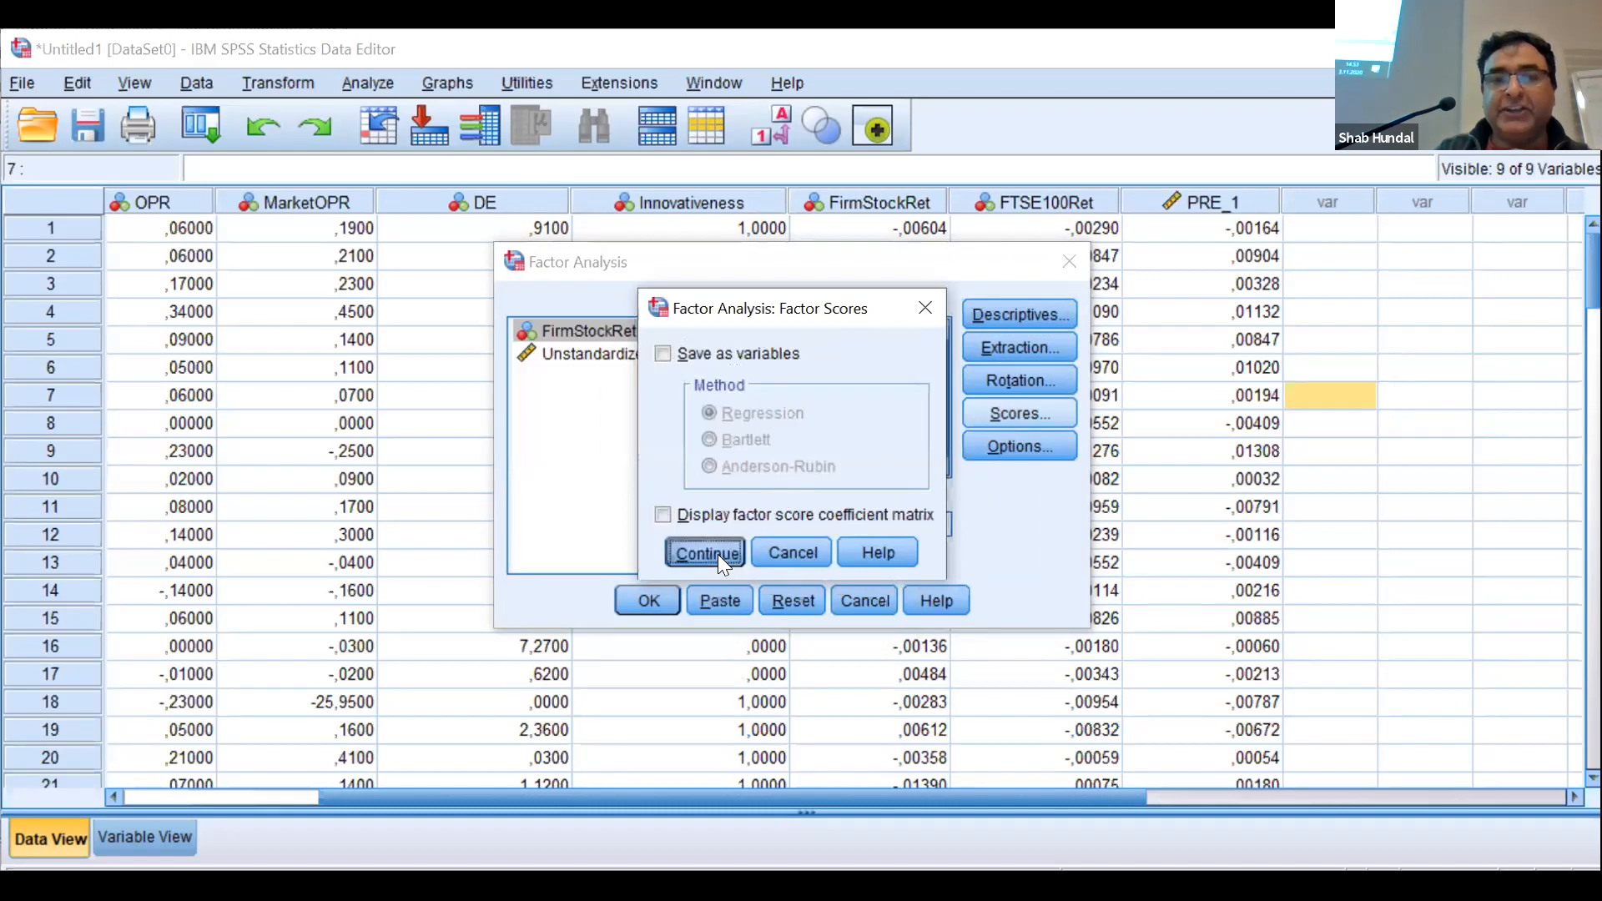
{"action": "left_click", "coordinate": [1016, 450]}
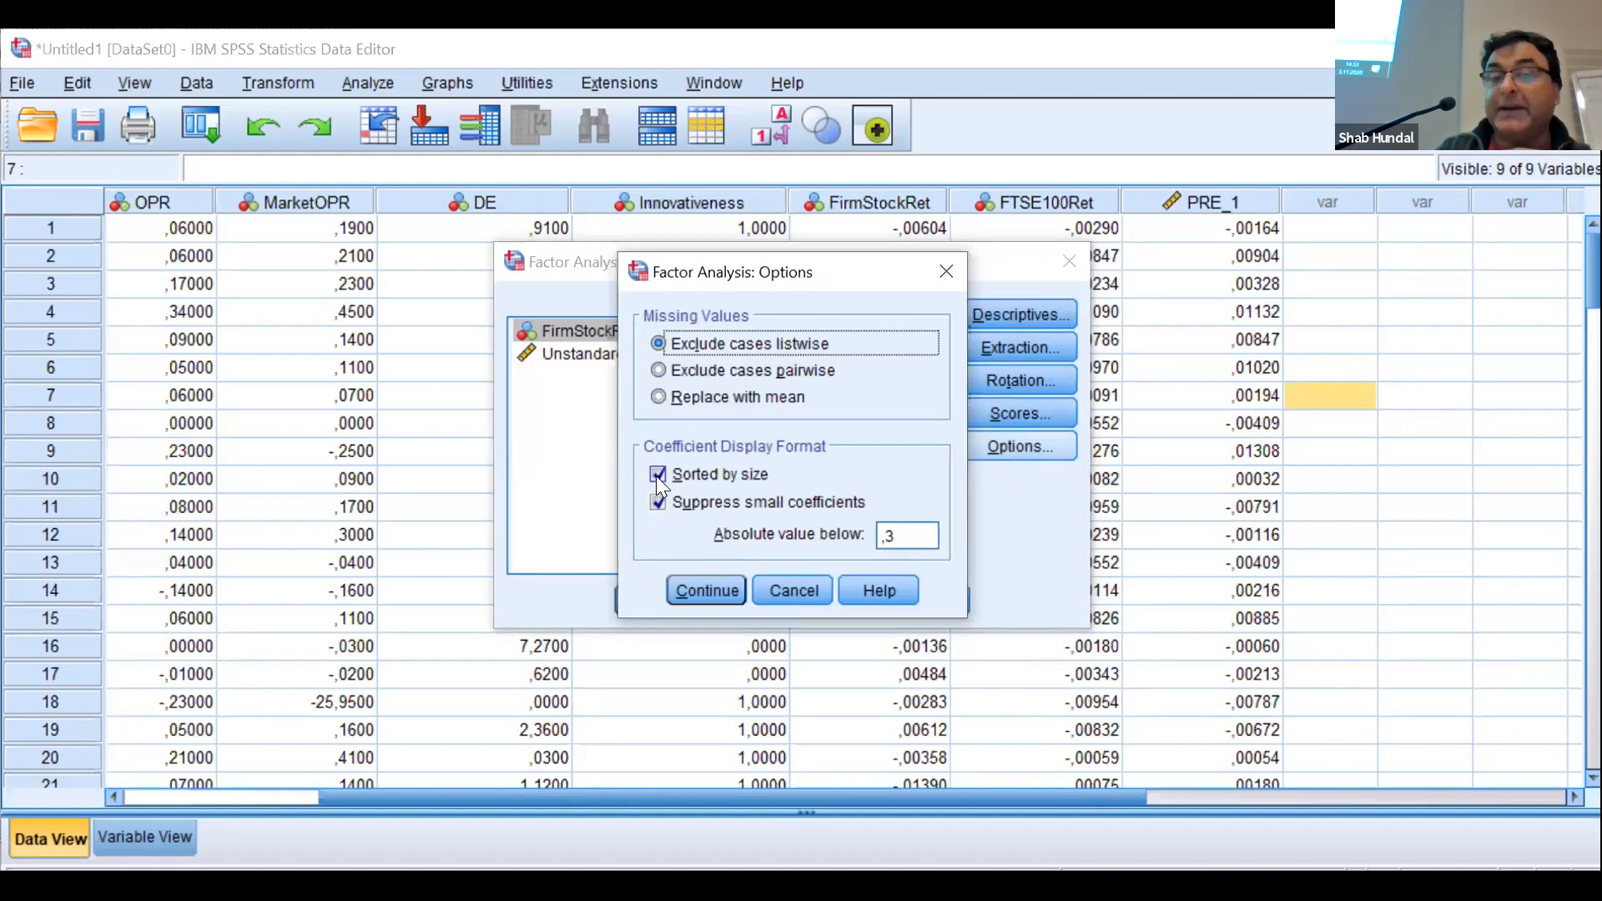
{"action": "double_click", "coordinate": [919, 539]}
{"action": "left_click", "coordinate": [919, 539]}
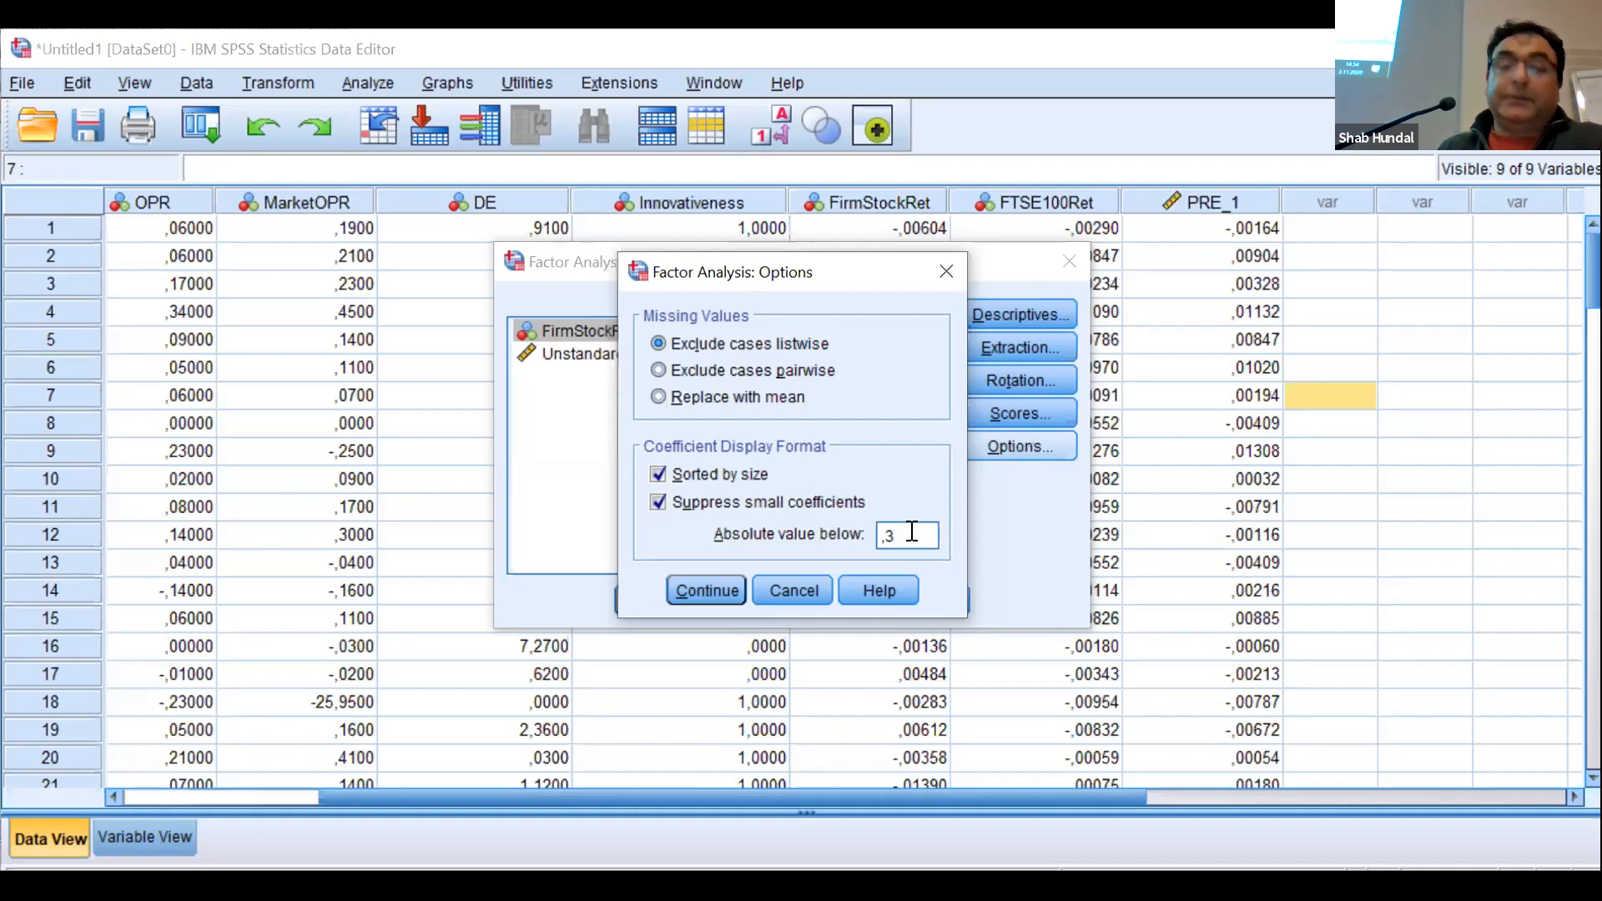
{"action": "left_click", "coordinate": [707, 585]}
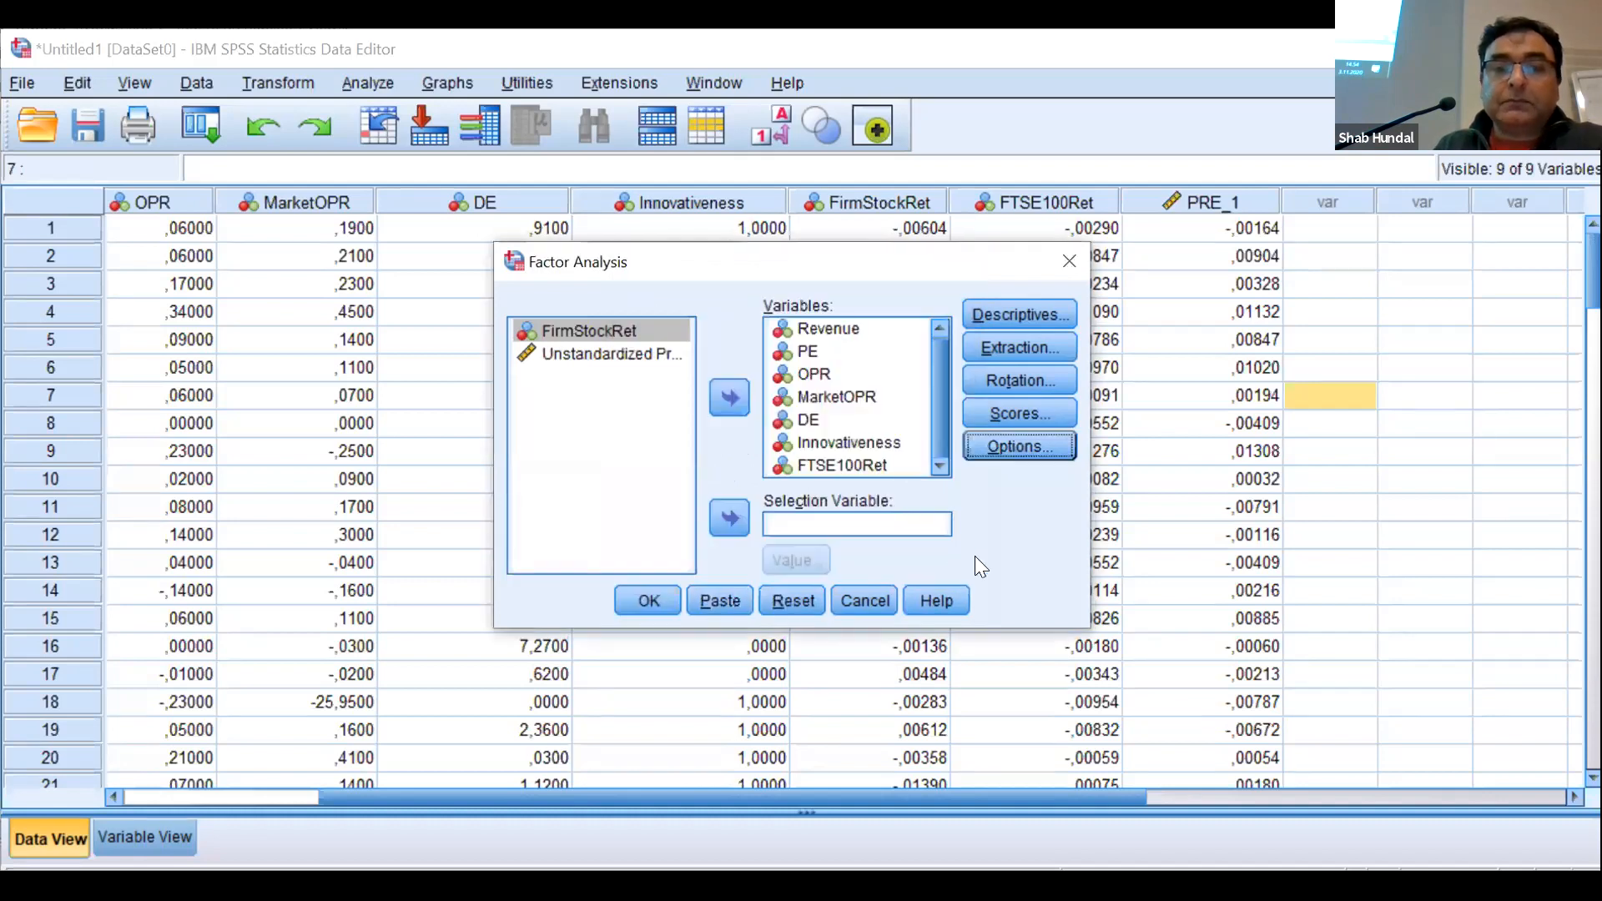
Recheck the factor analysis settings for descriptives, extraction, rotation, factor scores and coefficient display
{"action": "left_click", "coordinate": [1006, 314]}
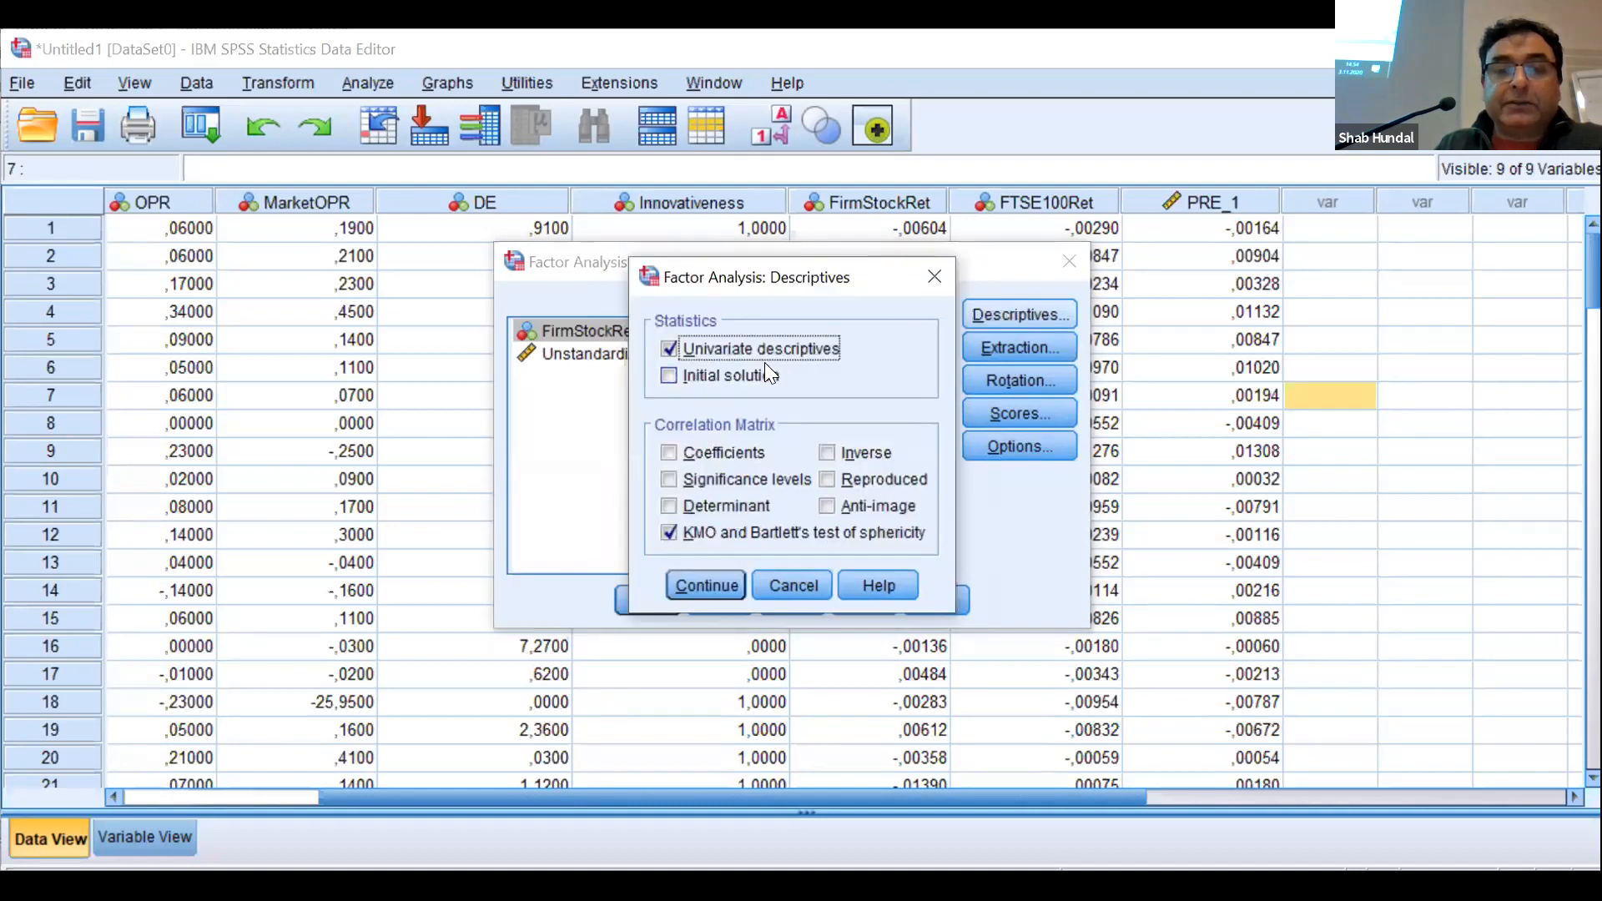
{"action": "left_click", "coordinate": [694, 585]}
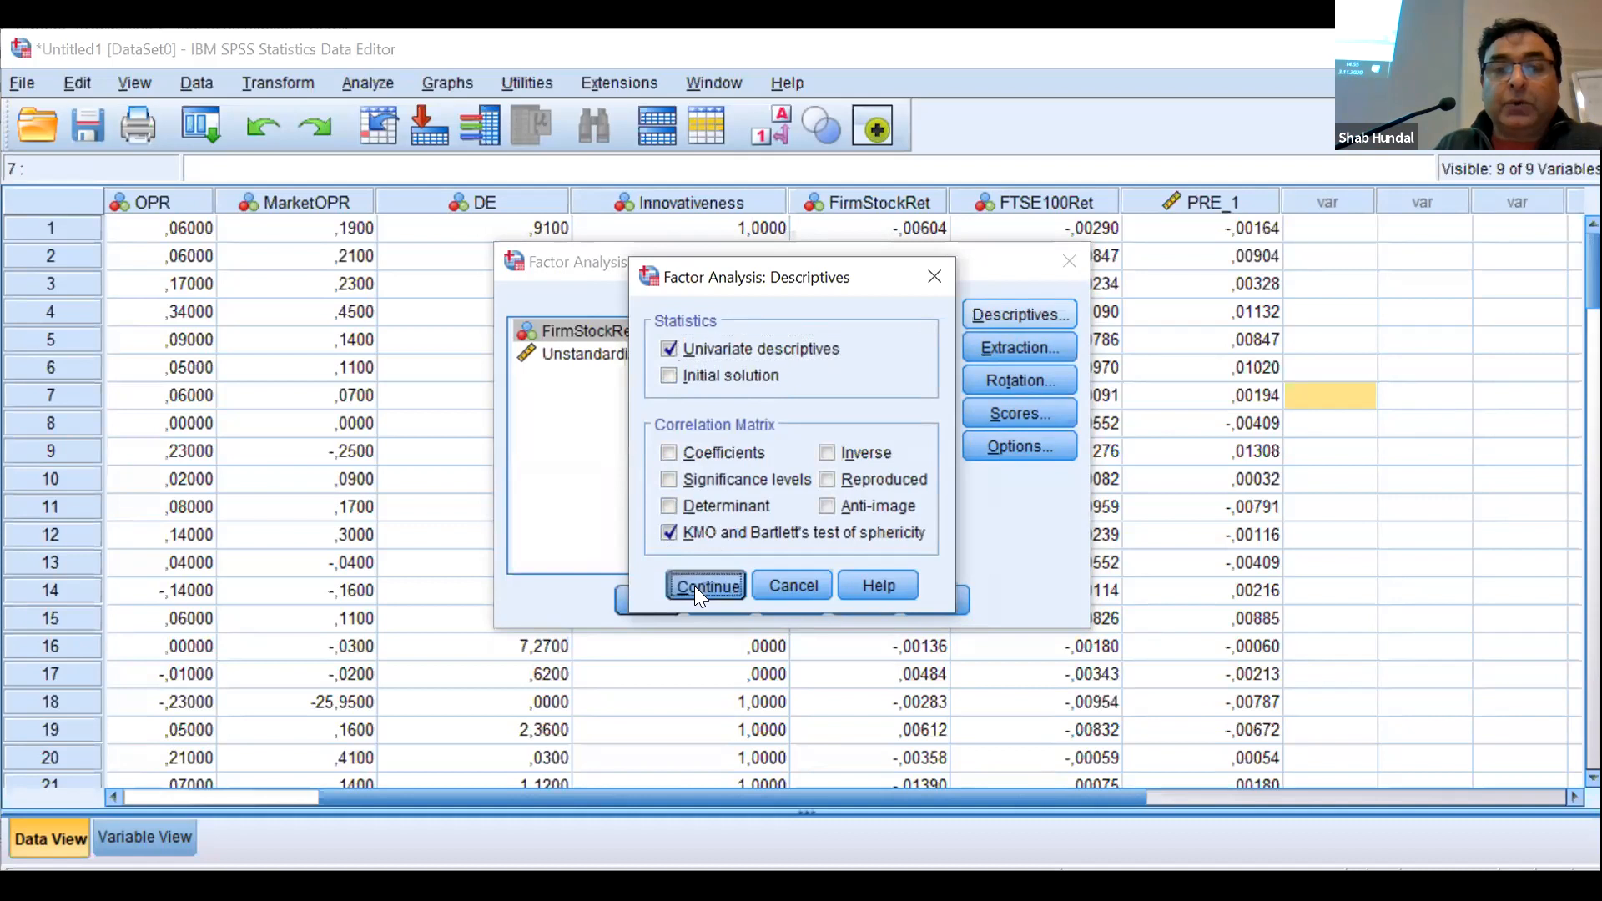
{"action": "left_click", "coordinate": [1011, 350]}
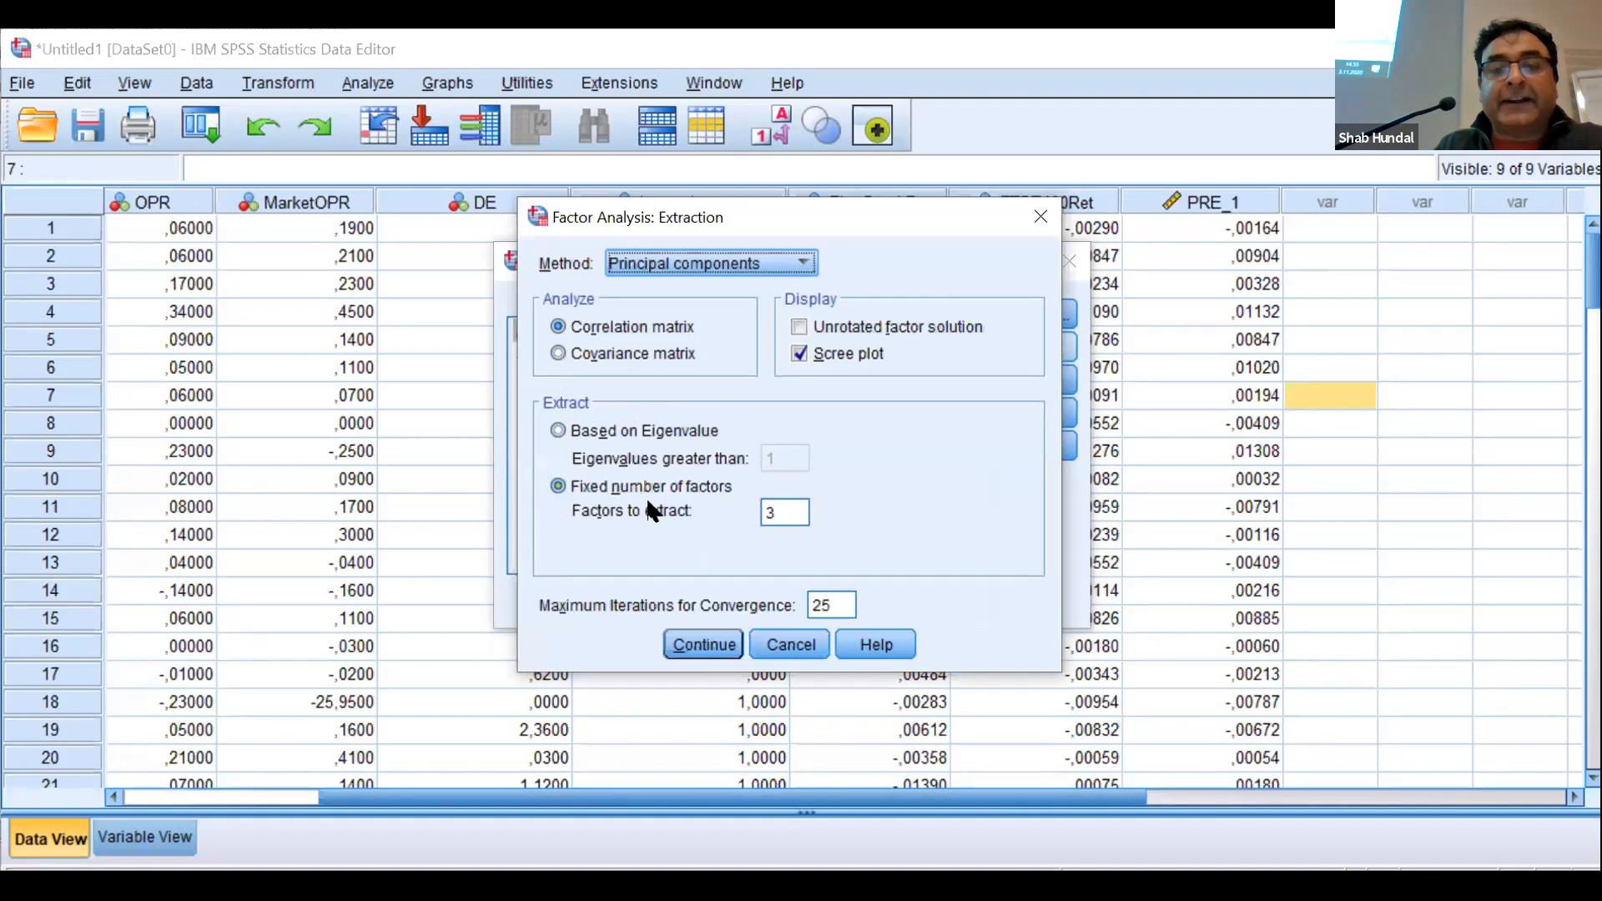
{"action": "left_click", "coordinate": [705, 643]}
{"action": "left_click", "coordinate": [1021, 384]}
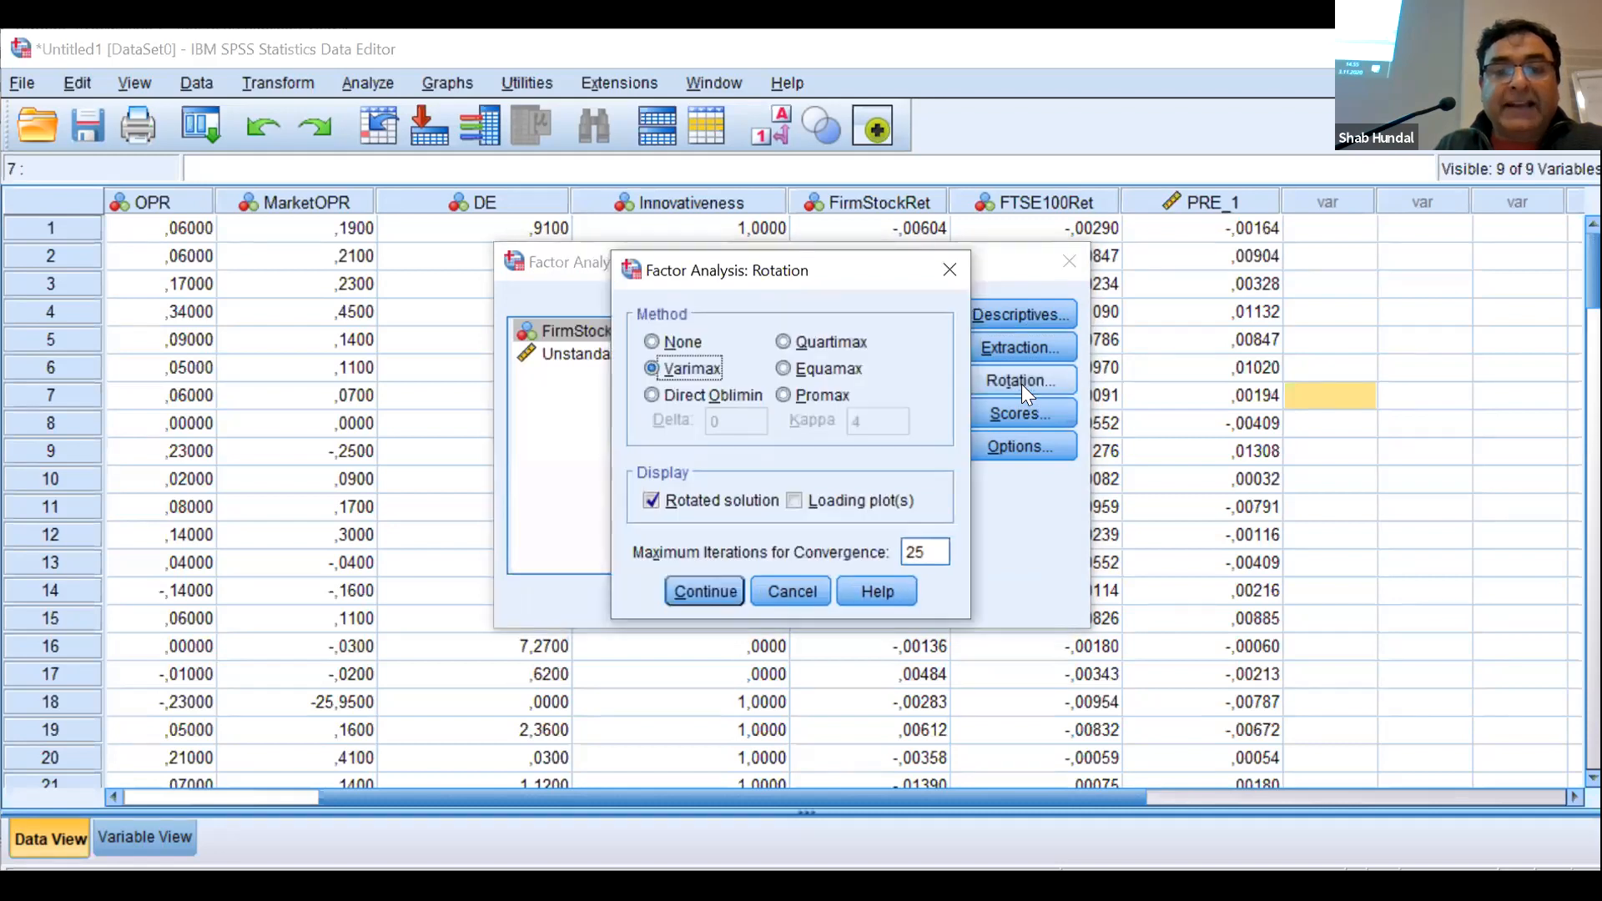
{"action": "left_click", "coordinate": [692, 592]}
{"action": "left_click", "coordinate": [1013, 415]}
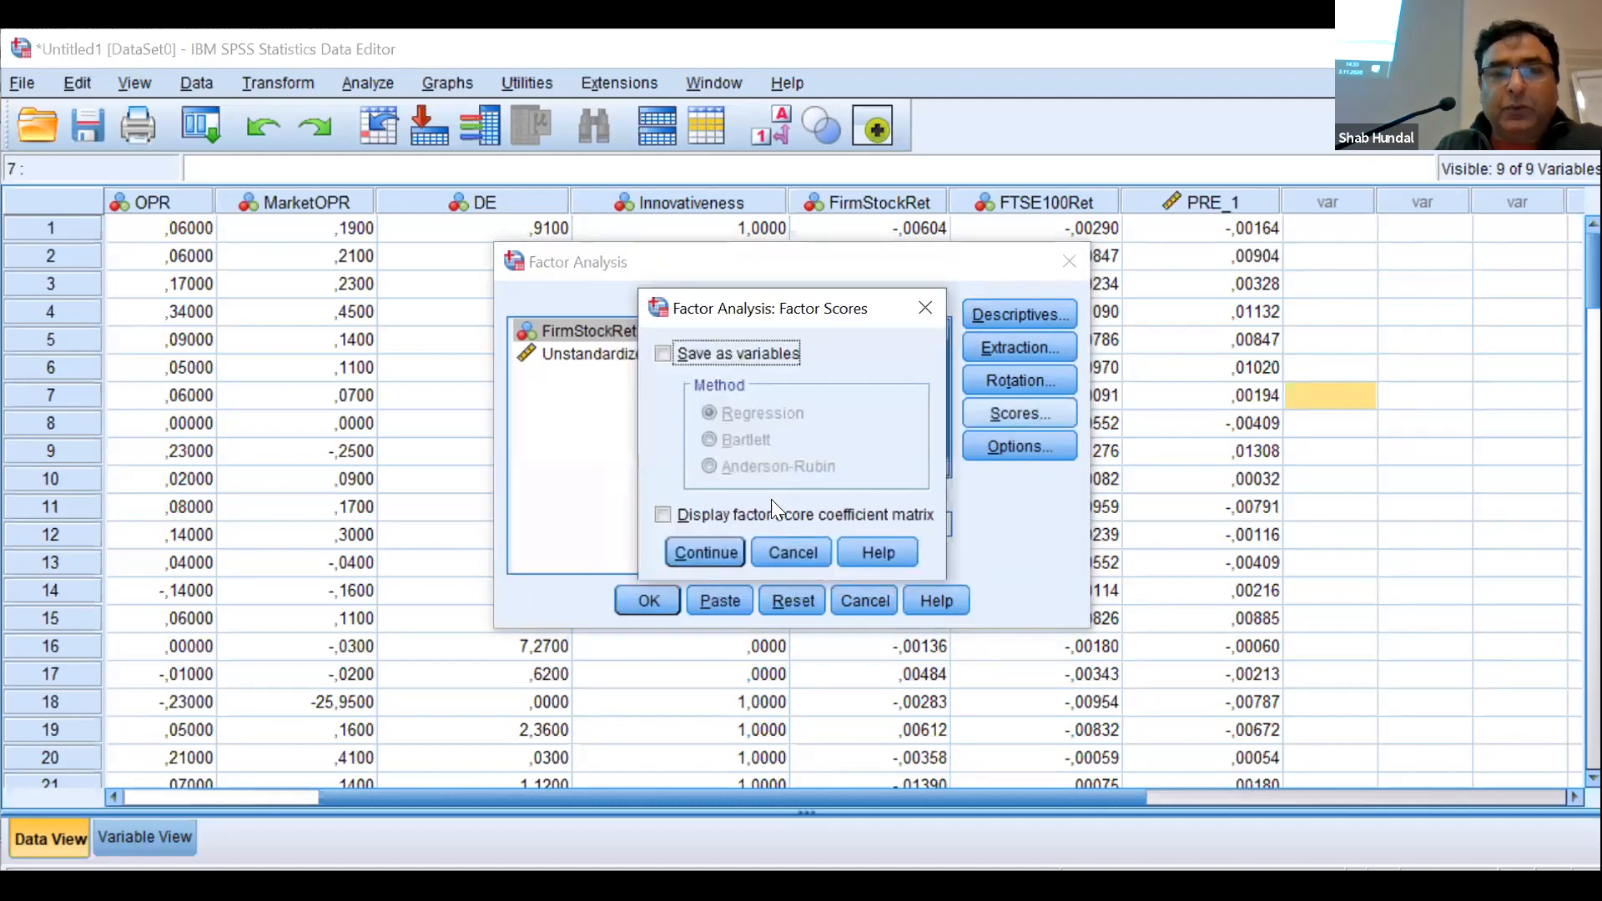
{"action": "left_click", "coordinate": [690, 543]}
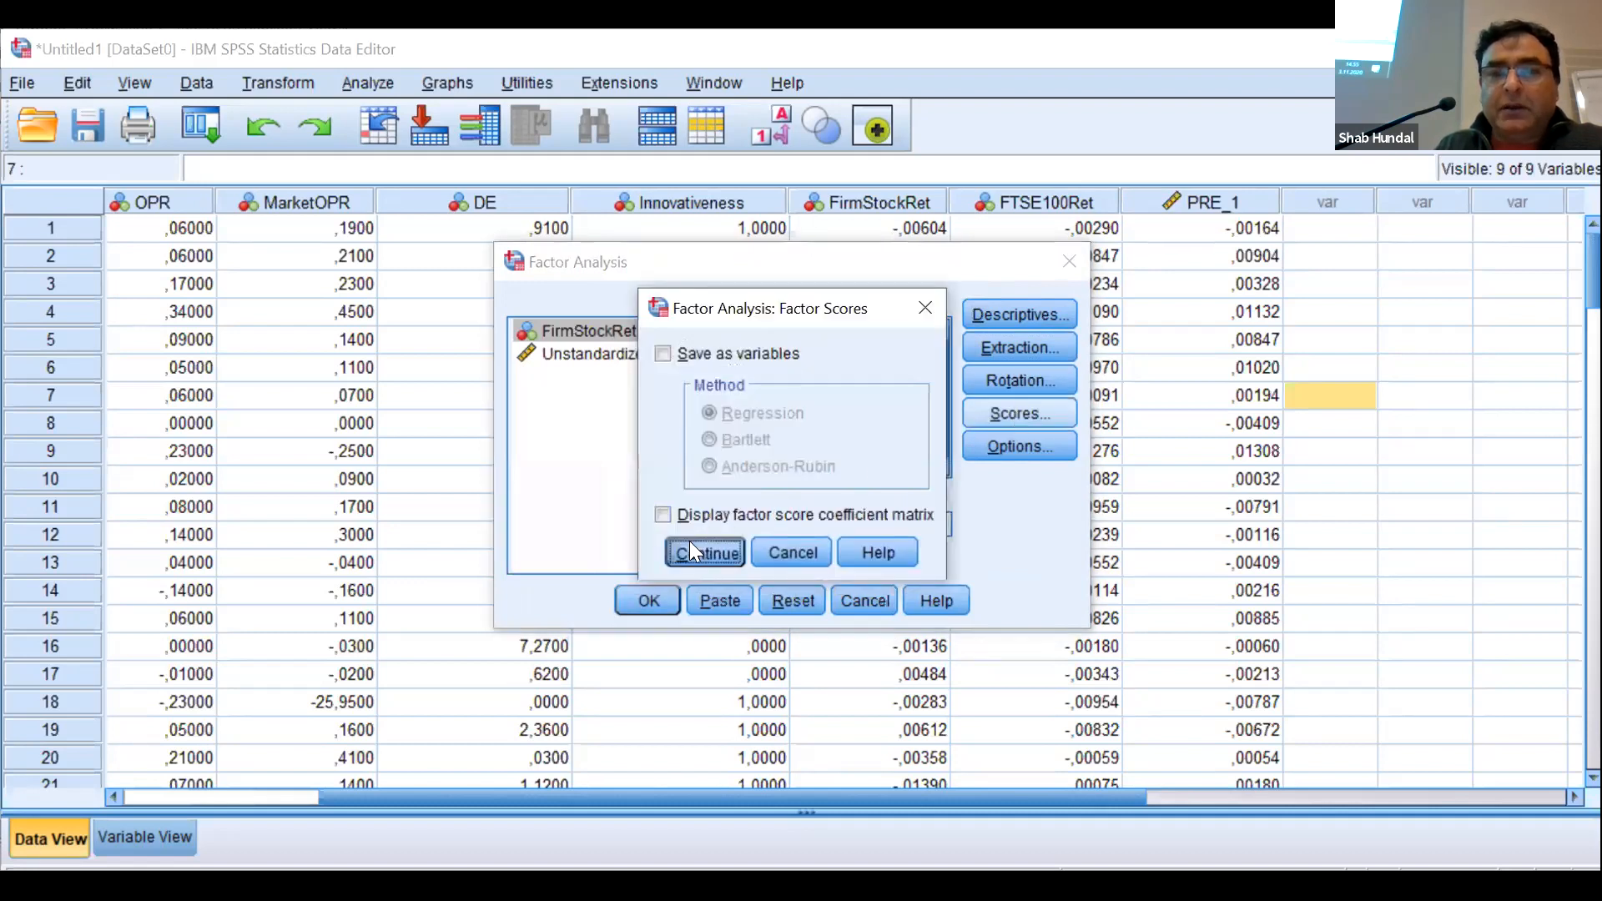
{"action": "left_click", "coordinate": [1031, 451]}
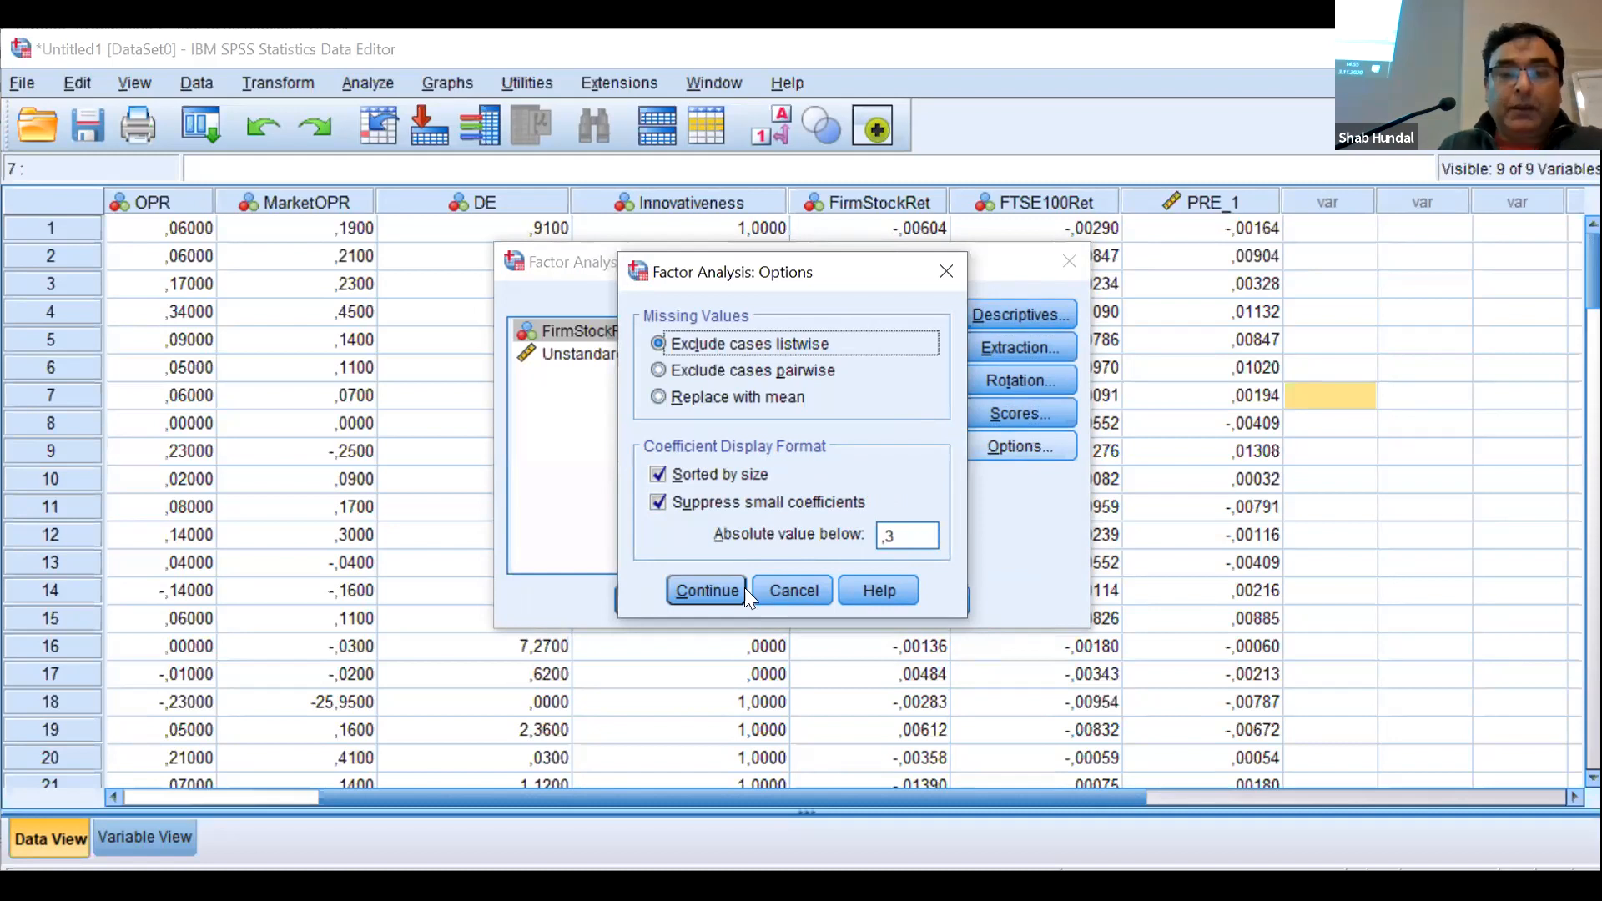
{"action": "left_click", "coordinate": [715, 591]}
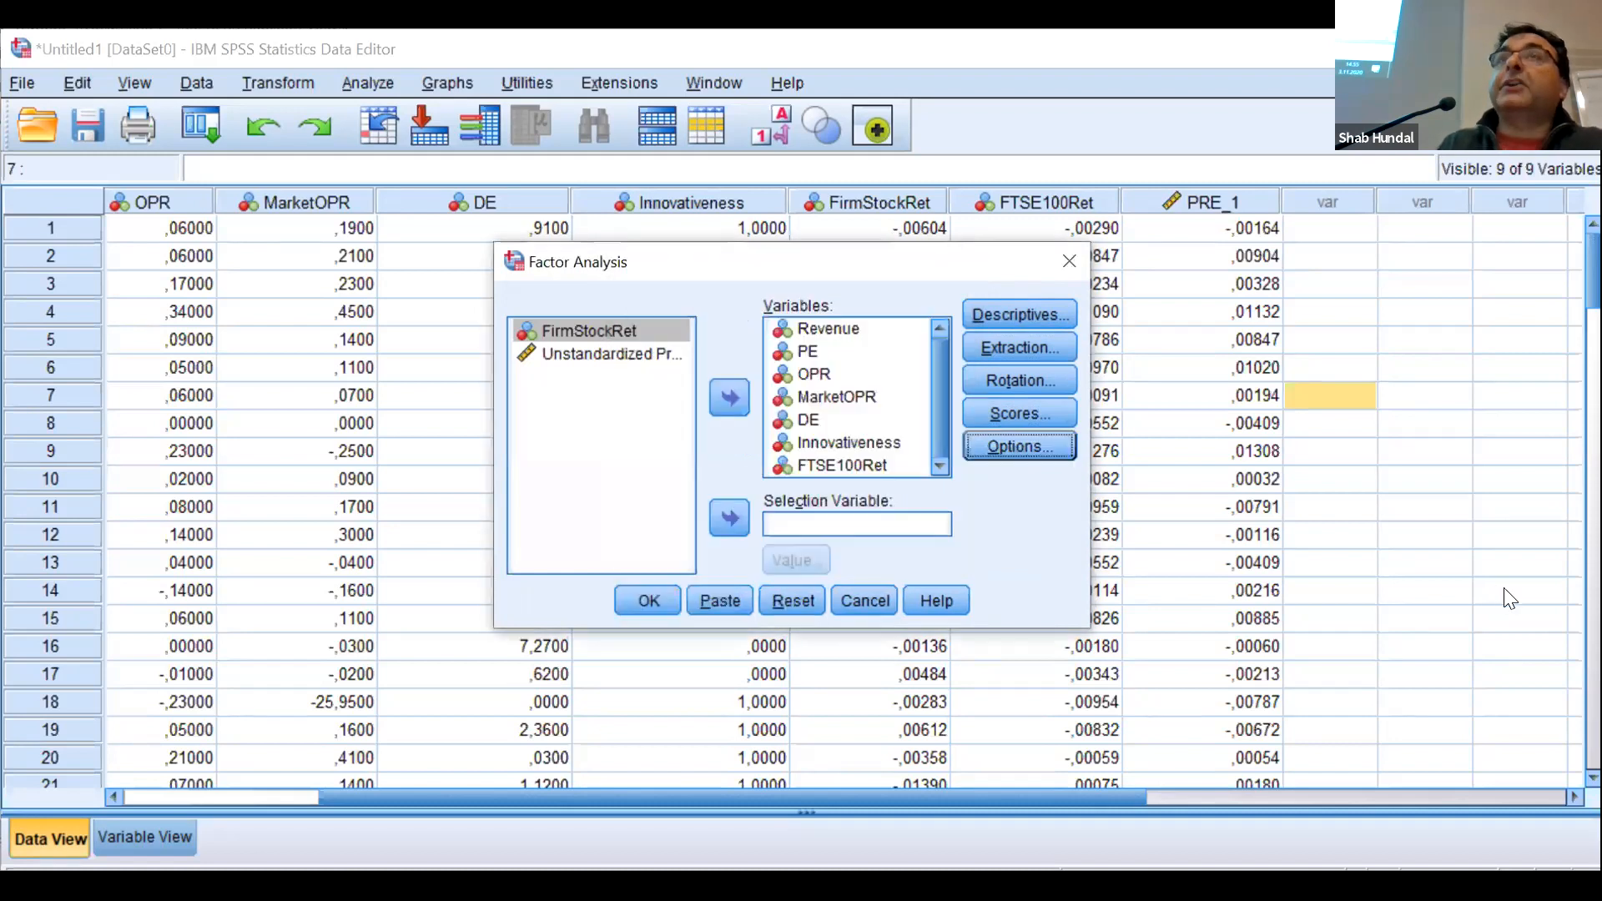
Run the factor analysis on Revenue, PE, OPR, MarketOPR, DE, Innovativeness and FTSE100Ret
{"action": "left_click", "coordinate": [649, 599]}
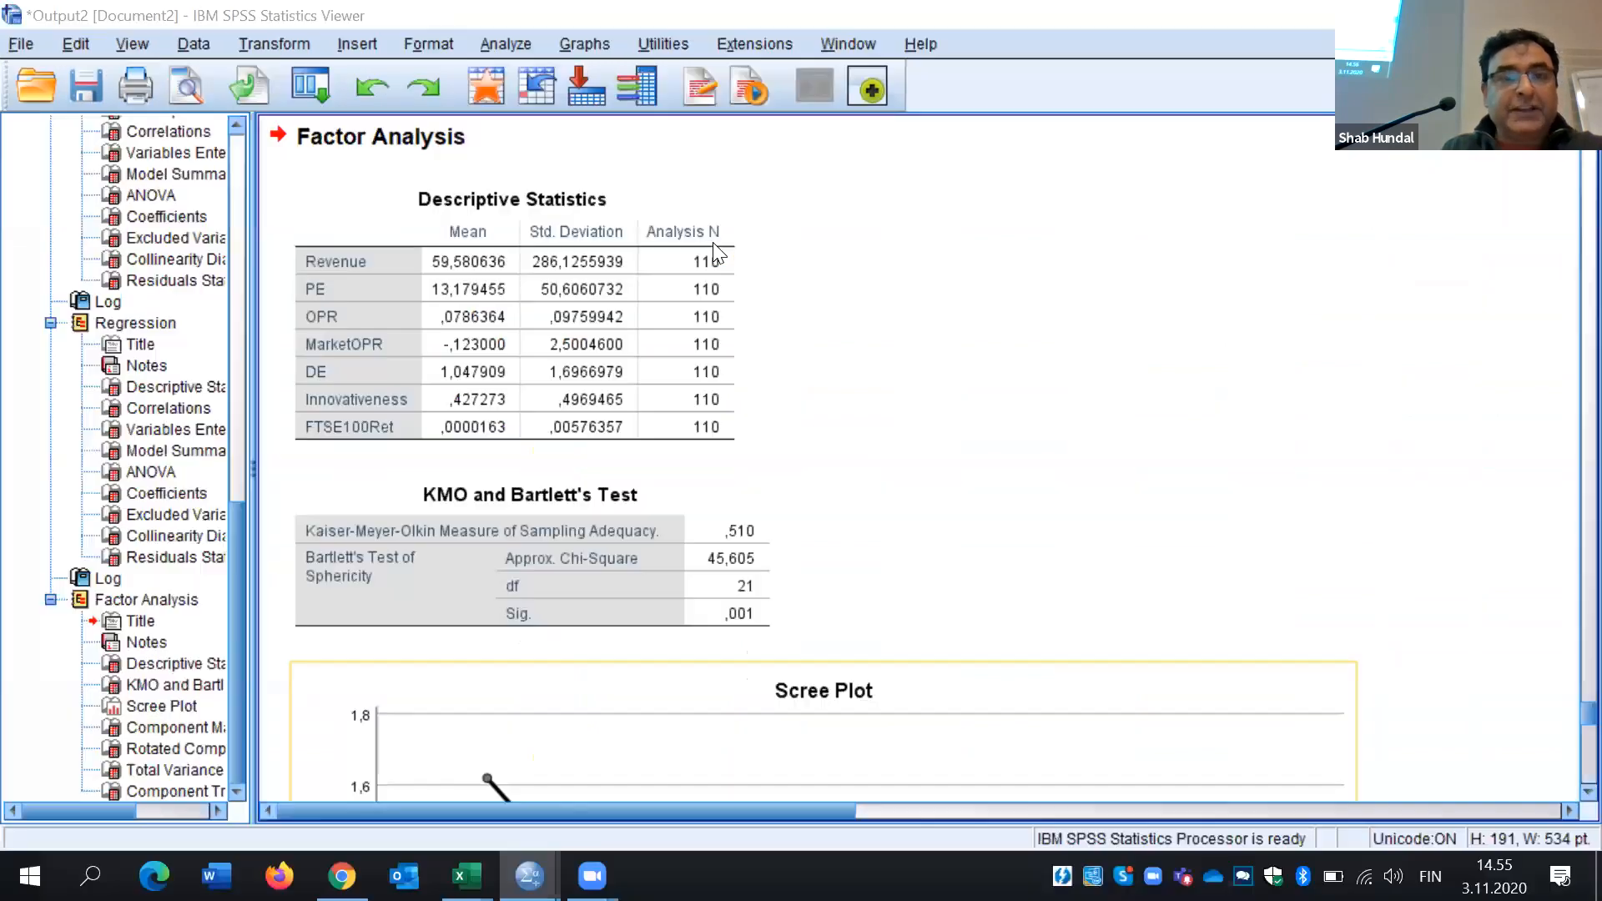
{"action": "left_click", "coordinate": [334, 146]}
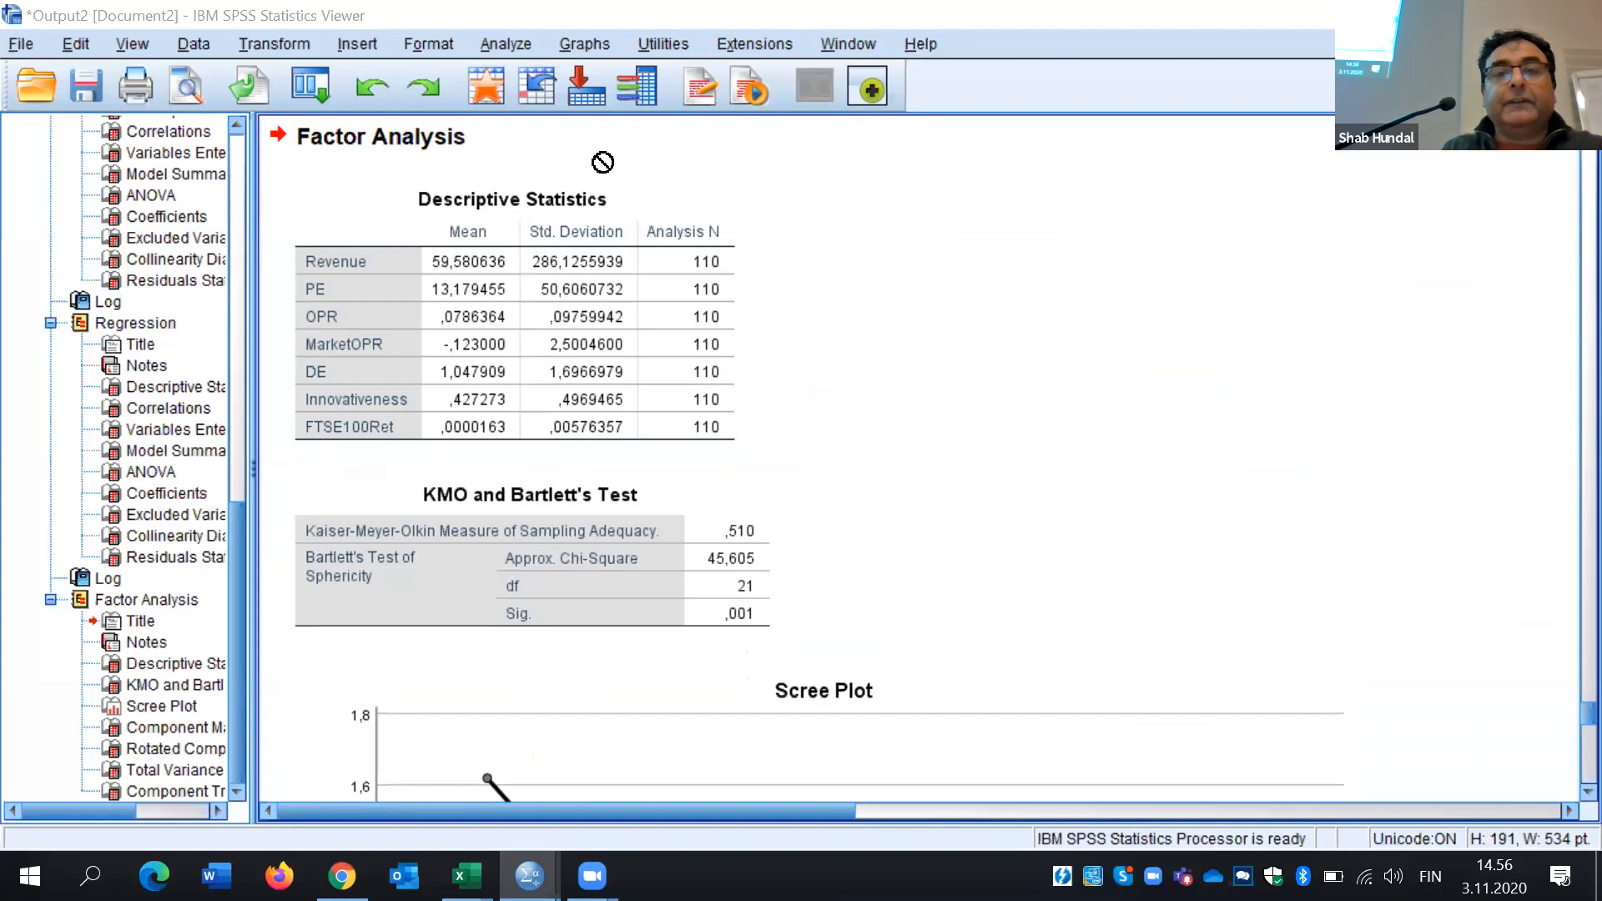
{"action": "left_click", "coordinate": [550, 176]}
{"action": "left_click_drag", "start_coordinate": [551, 177], "coordinate": [1152, 510]}
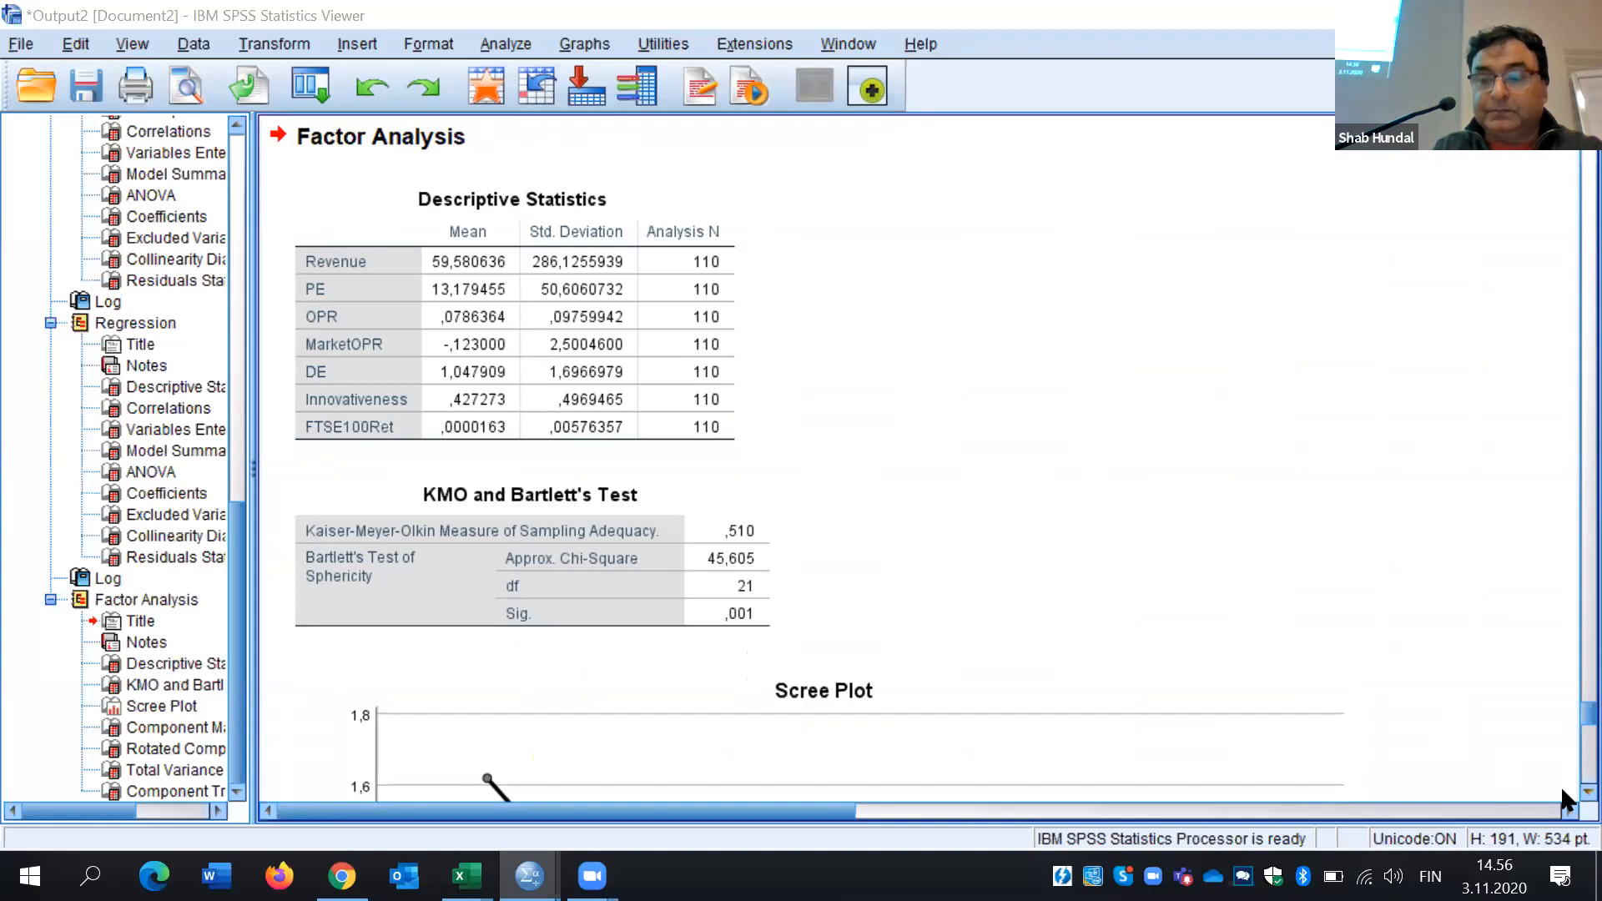
Examine the KMO and Bartlett's Test, Scree Plot, Rotated Component Matrix and Total Variance Explained in the factor analysis output
{"action": "scroll", "coordinate": [1564, 799], "scroll_direction": "down", "scroll_amount": 5}
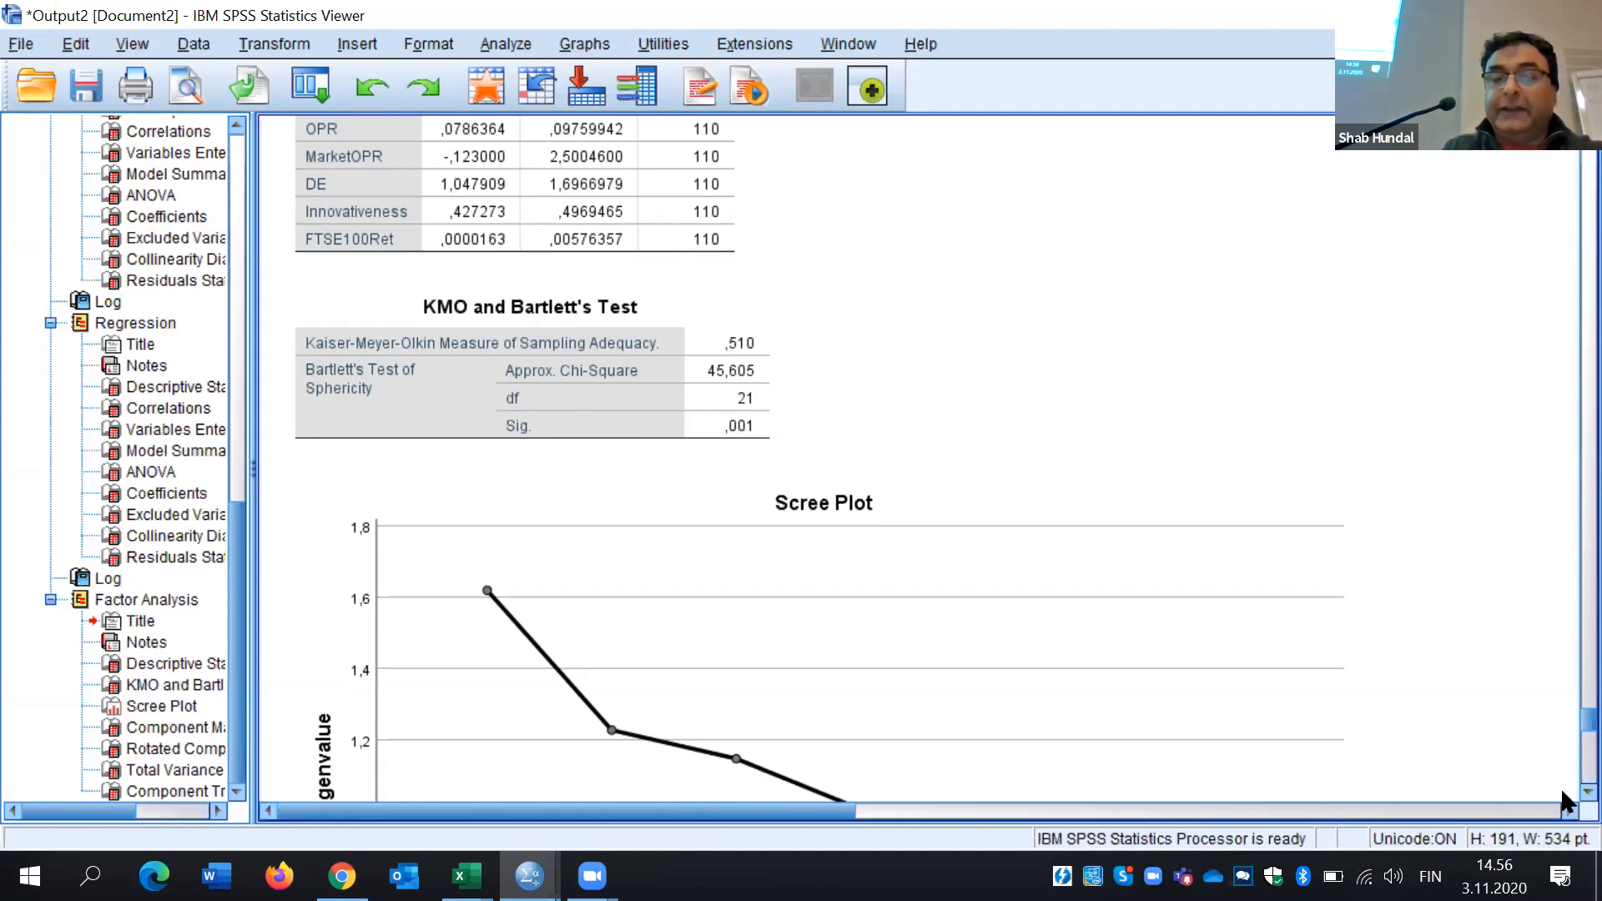
{"action": "scroll", "coordinate": [1565, 801], "scroll_direction": "down", "scroll_amount": 10}
{"action": "scroll", "coordinate": [1565, 801], "scroll_direction": "down", "scroll_amount": 10}
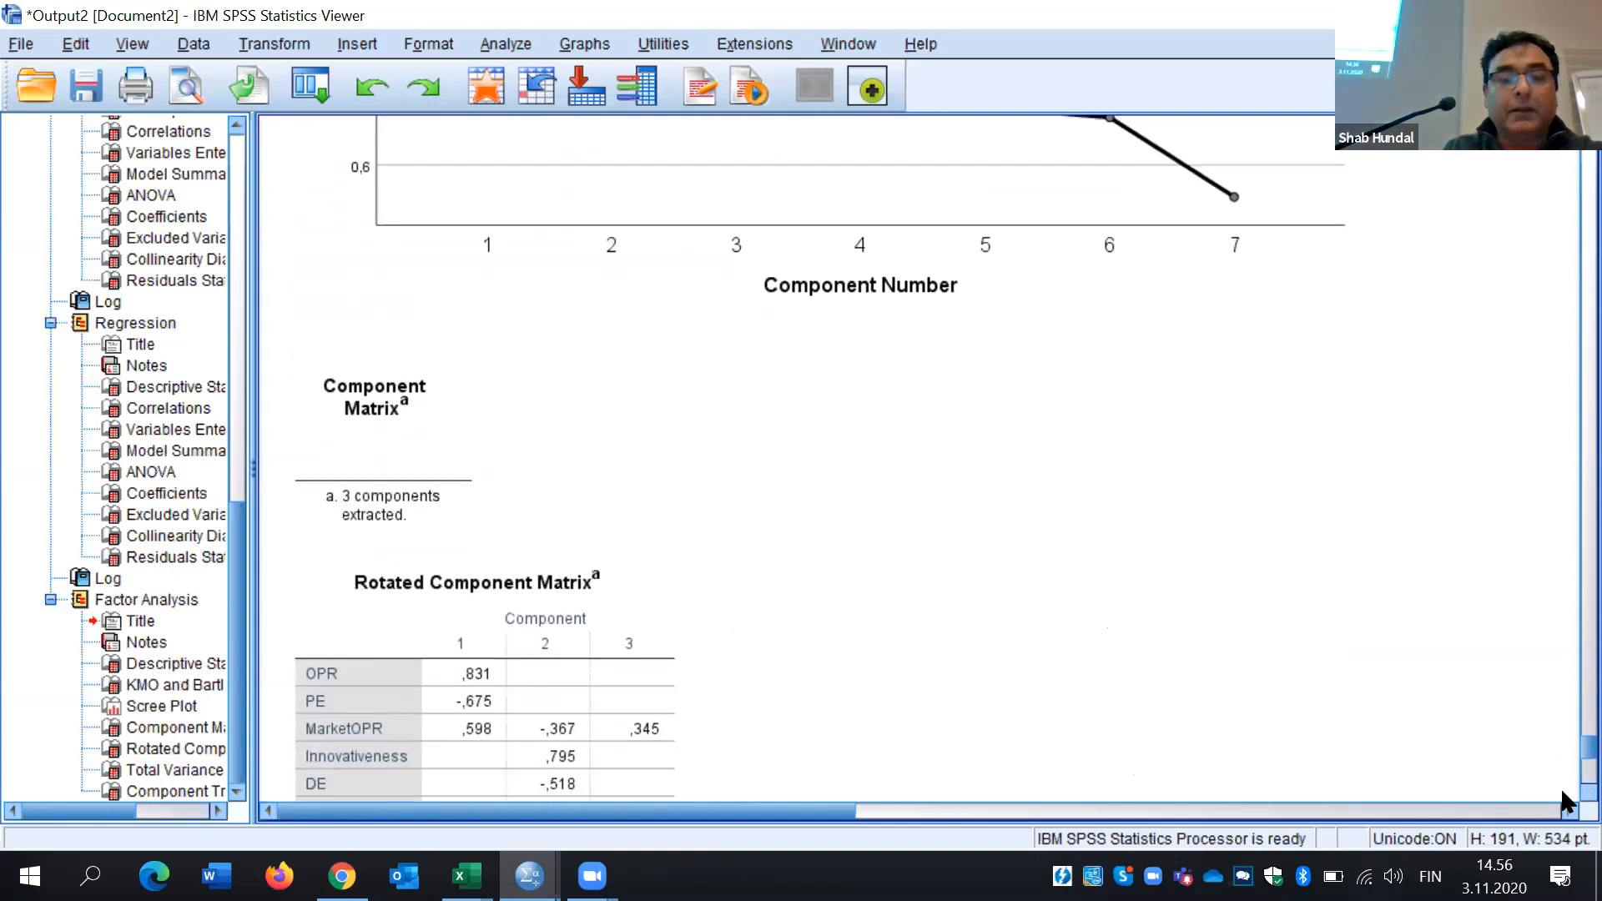
{"action": "scroll", "coordinate": [1564, 801], "scroll_direction": "down", "scroll_amount": 5}
{"action": "scroll", "coordinate": [1565, 801], "scroll_direction": "down", "scroll_amount": 3}
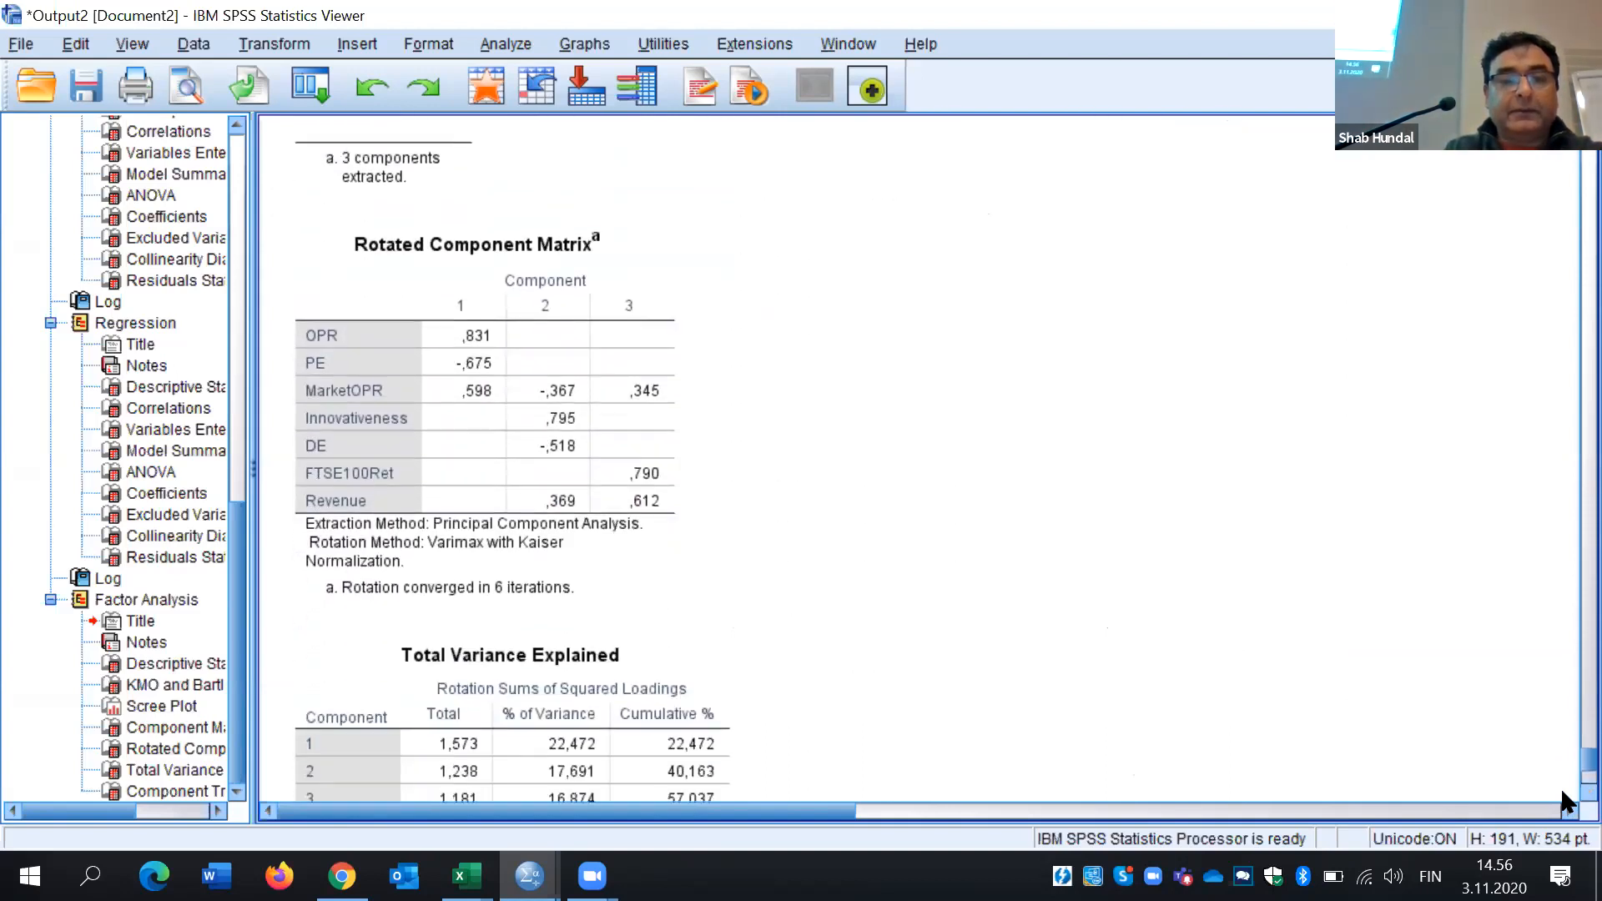
Examine the variable loadings on the three components in the Rotated Component Matrix
{"action": "left_click", "coordinate": [499, 343]}
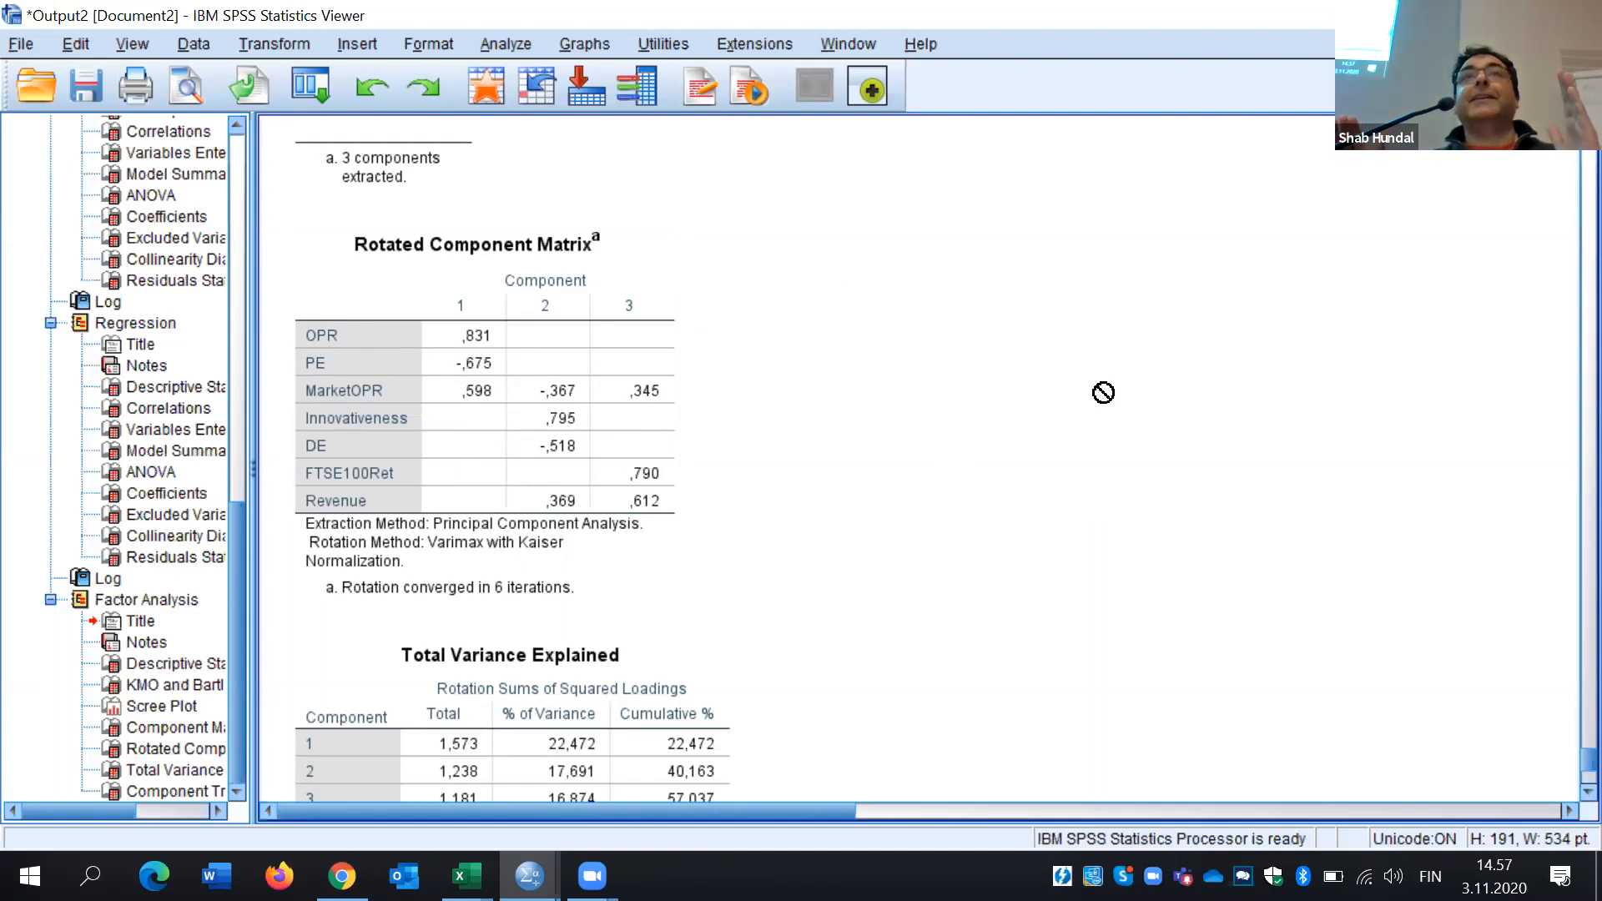
{"action": "left_click", "coordinate": [643, 346]}
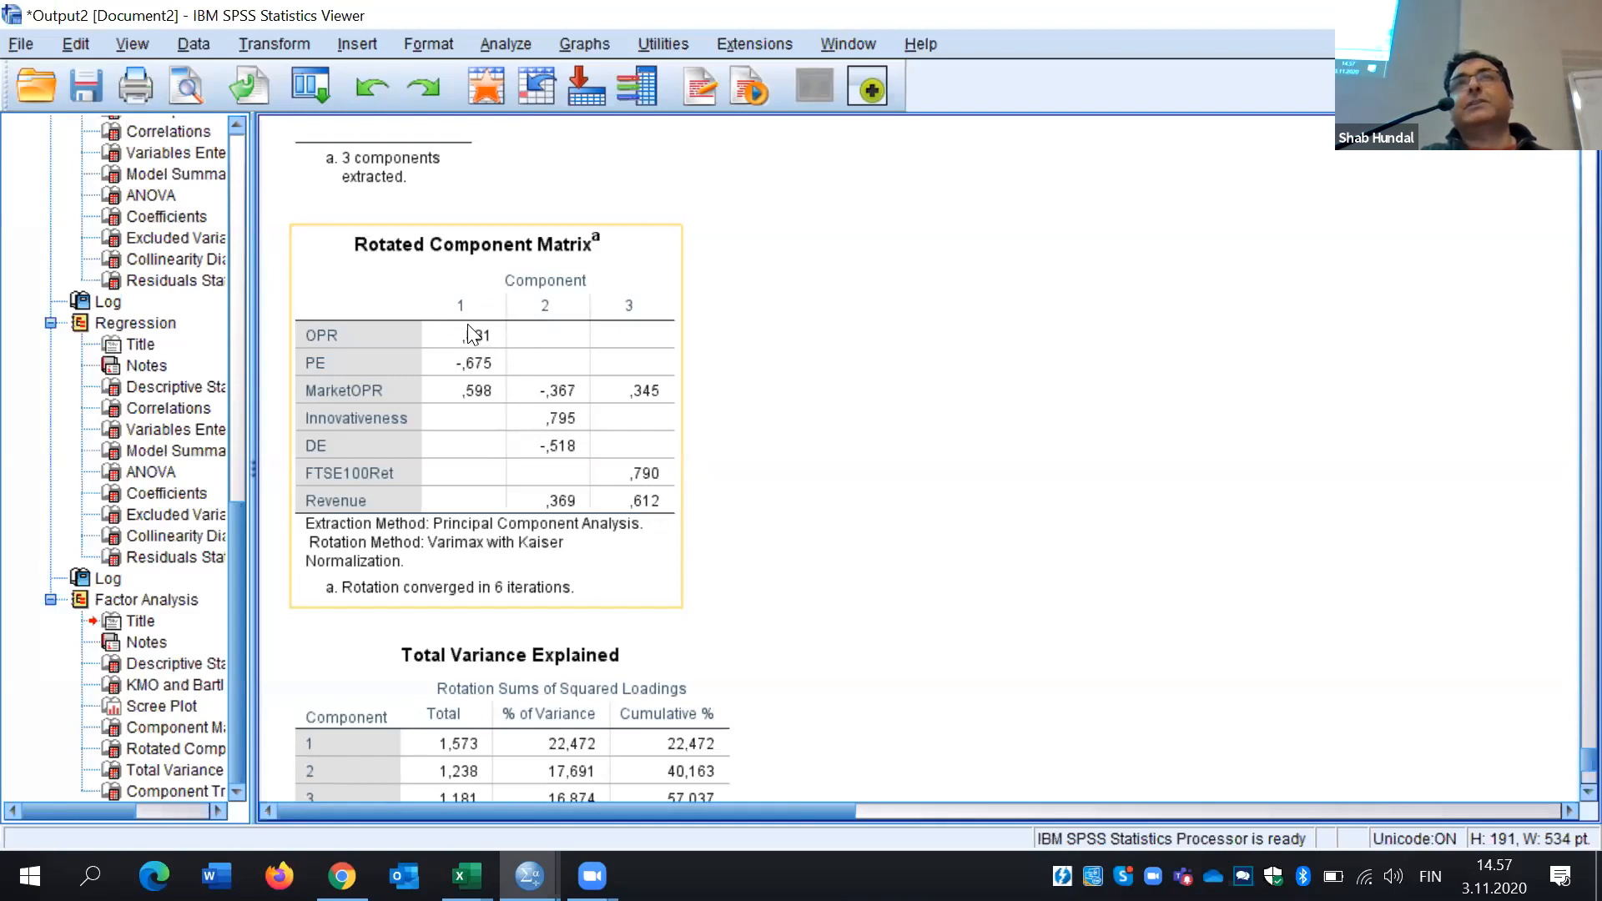
{"action": "left_click", "coordinate": [1137, 440]}
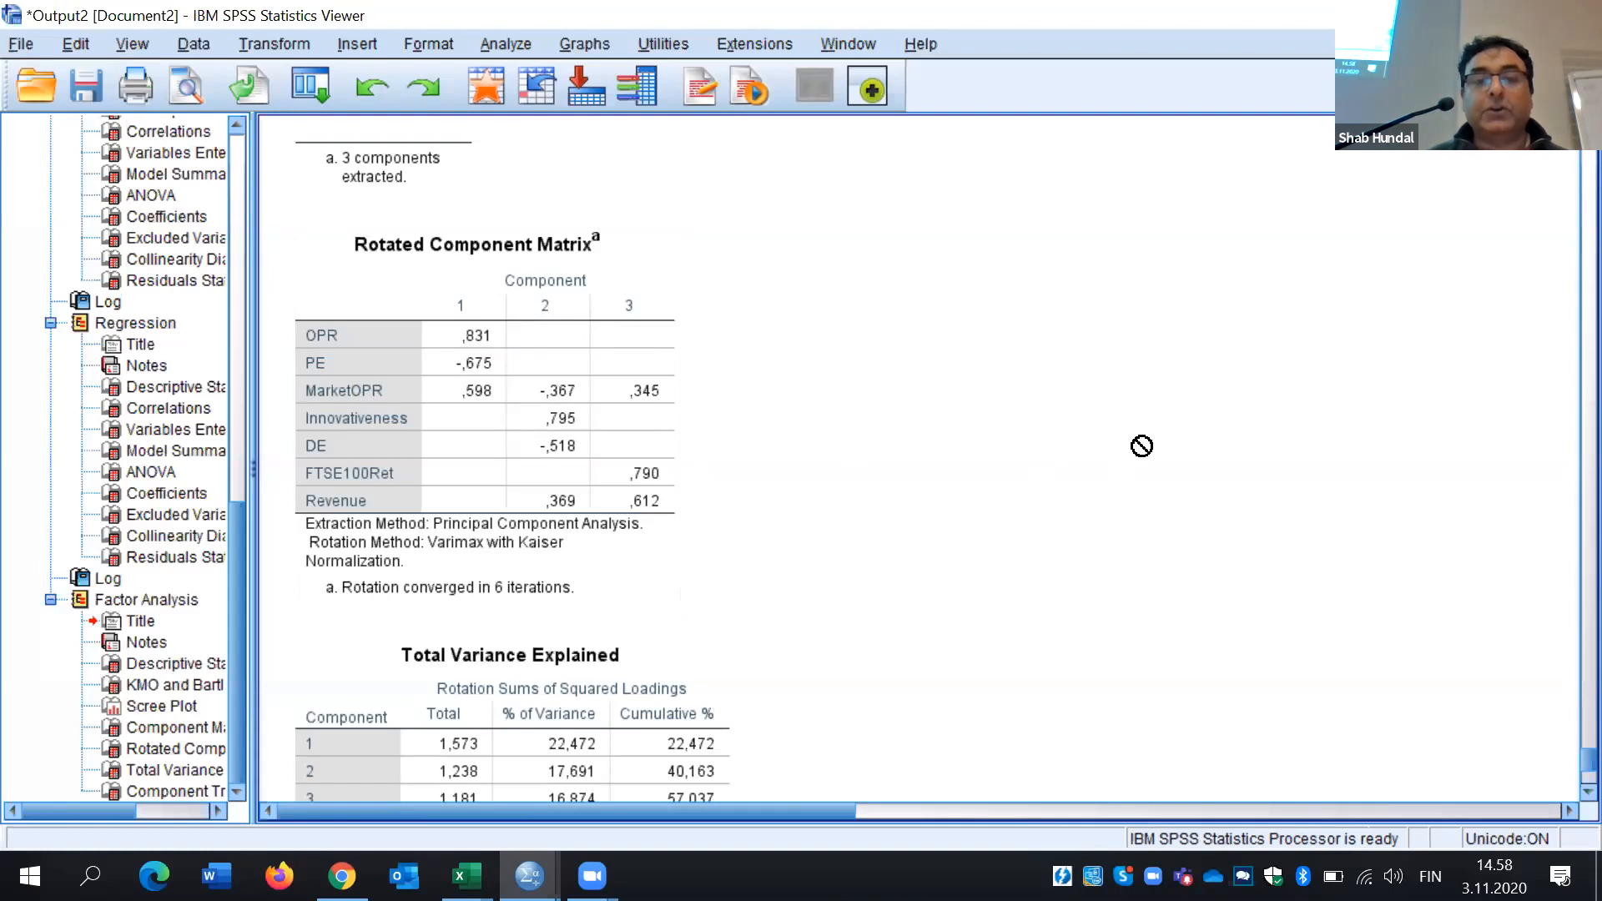
{"action": "left_click", "coordinate": [497, 464]}
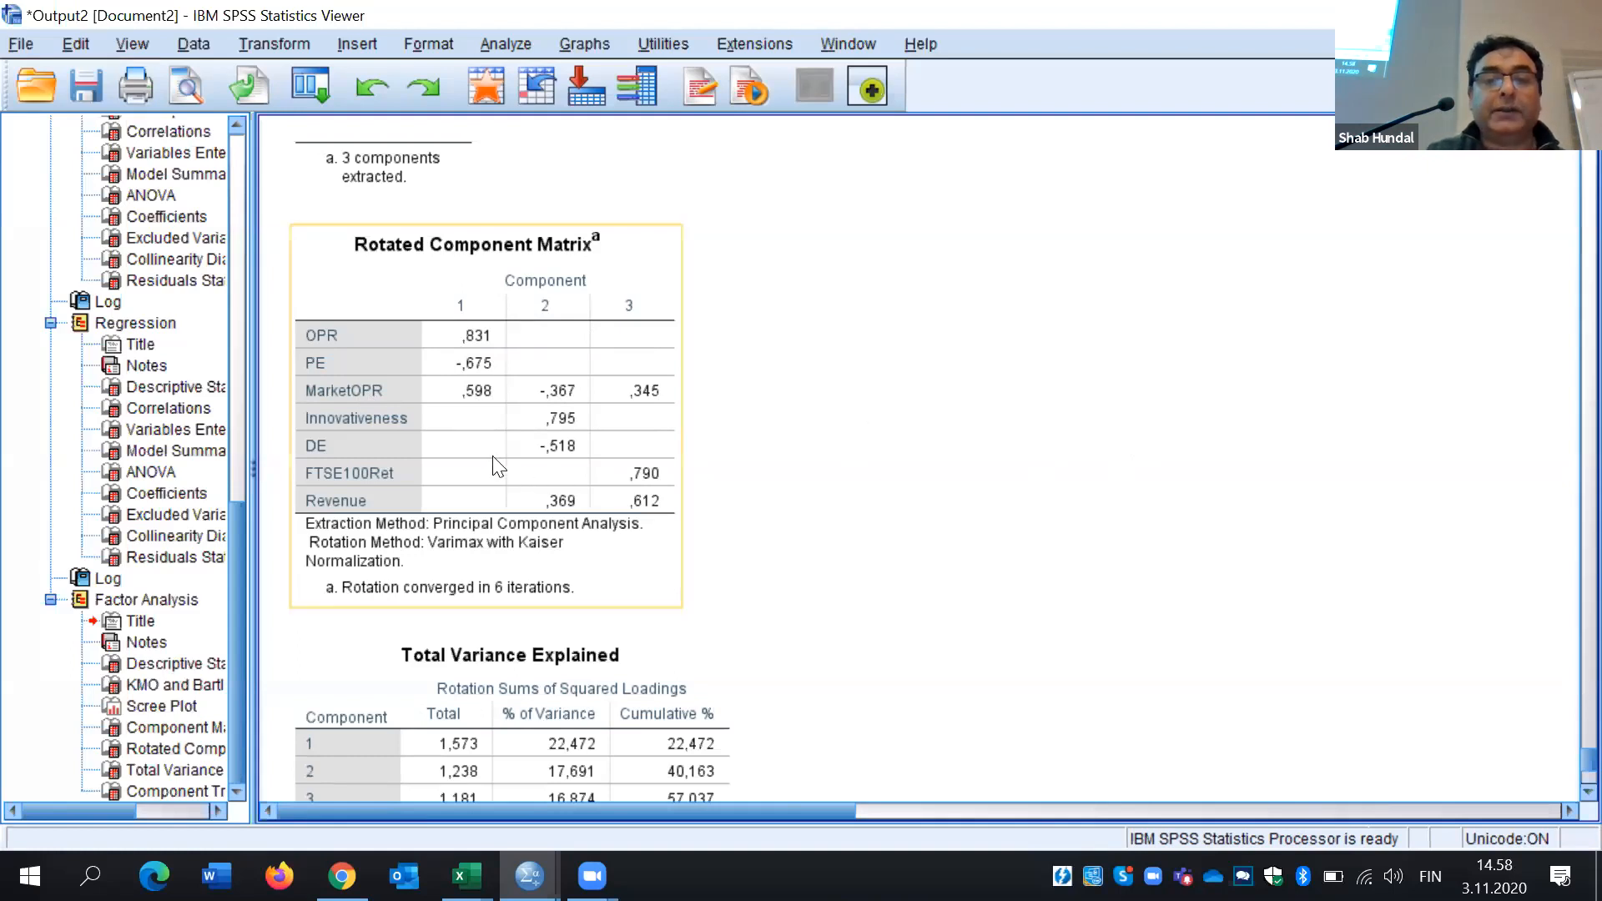
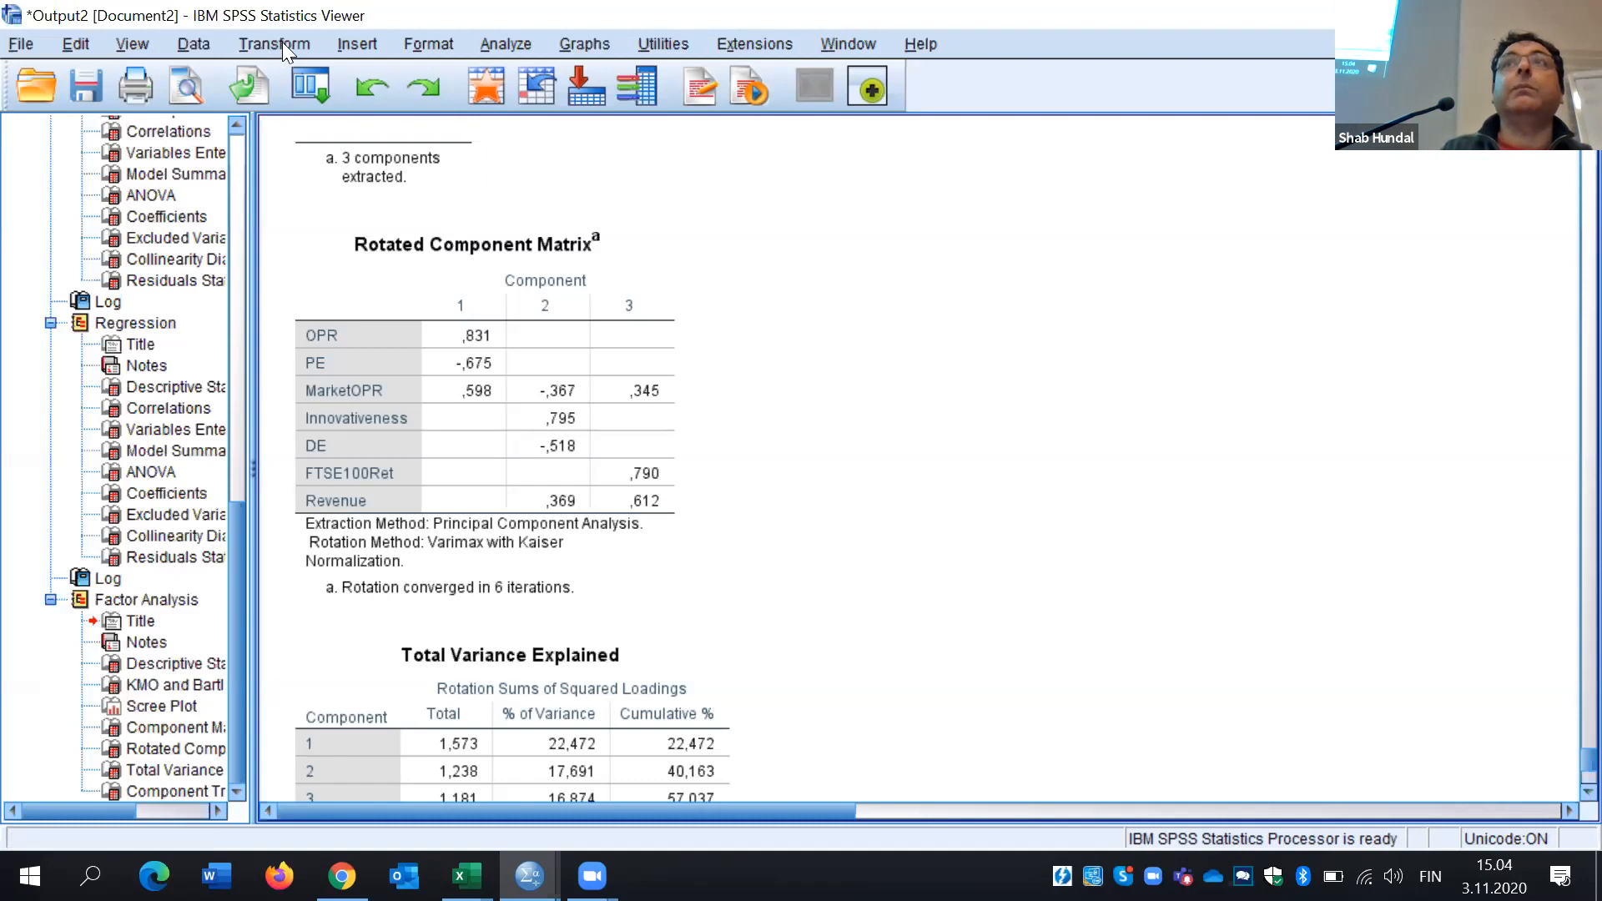
Start computing a new variable with AccPerform as the target variable name
{"action": "left_click", "coordinate": [270, 38]}
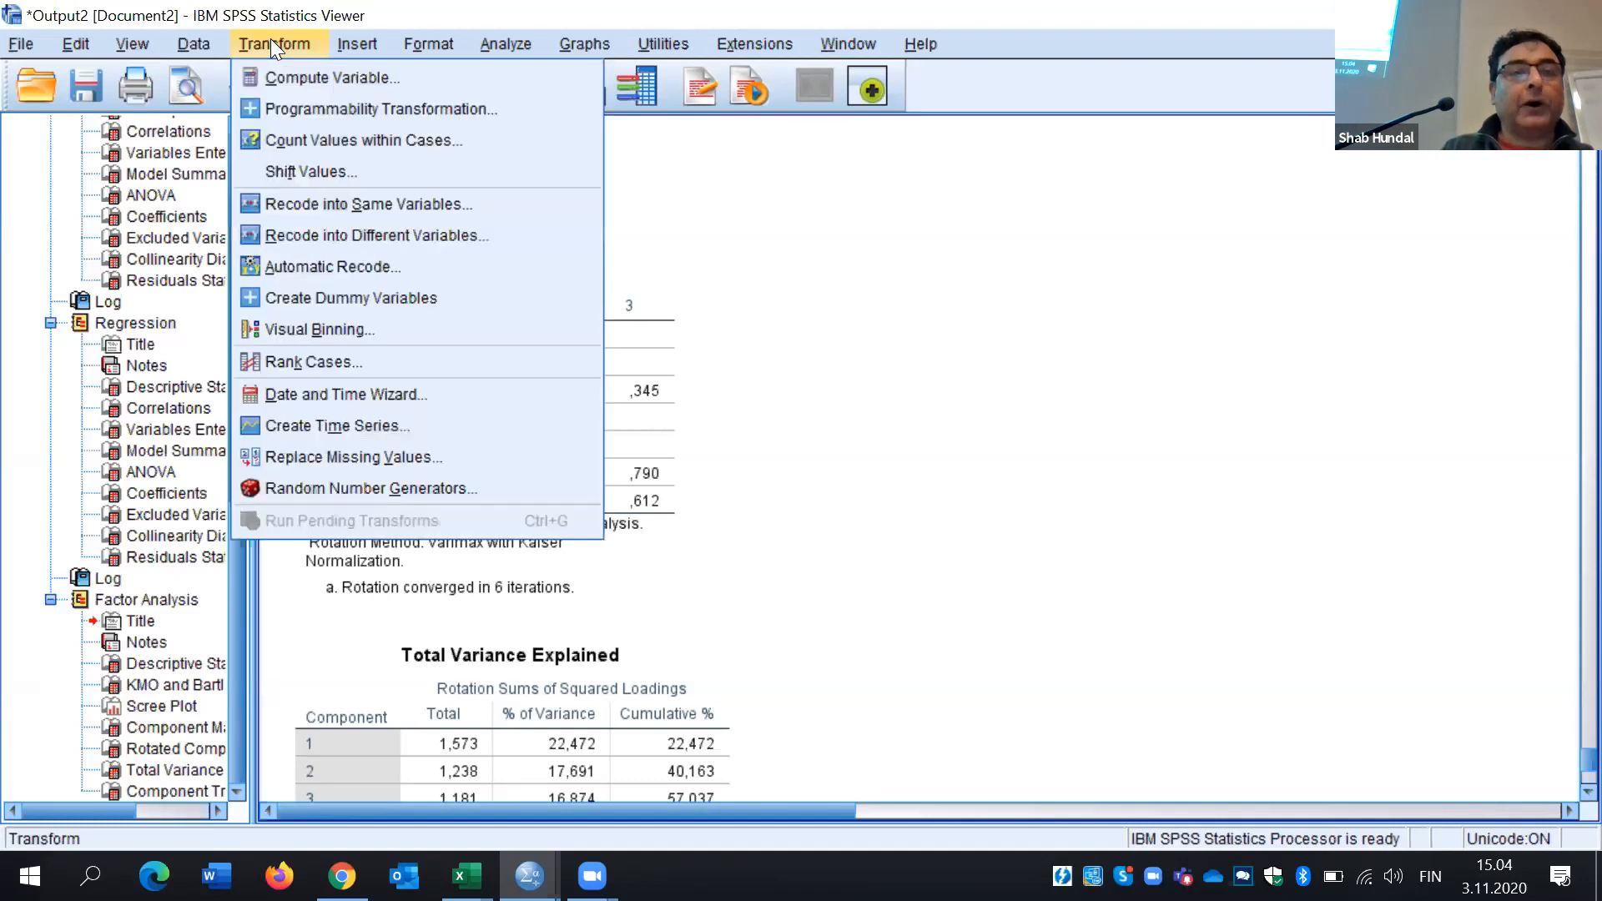
{"action": "left_click", "coordinate": [312, 74]}
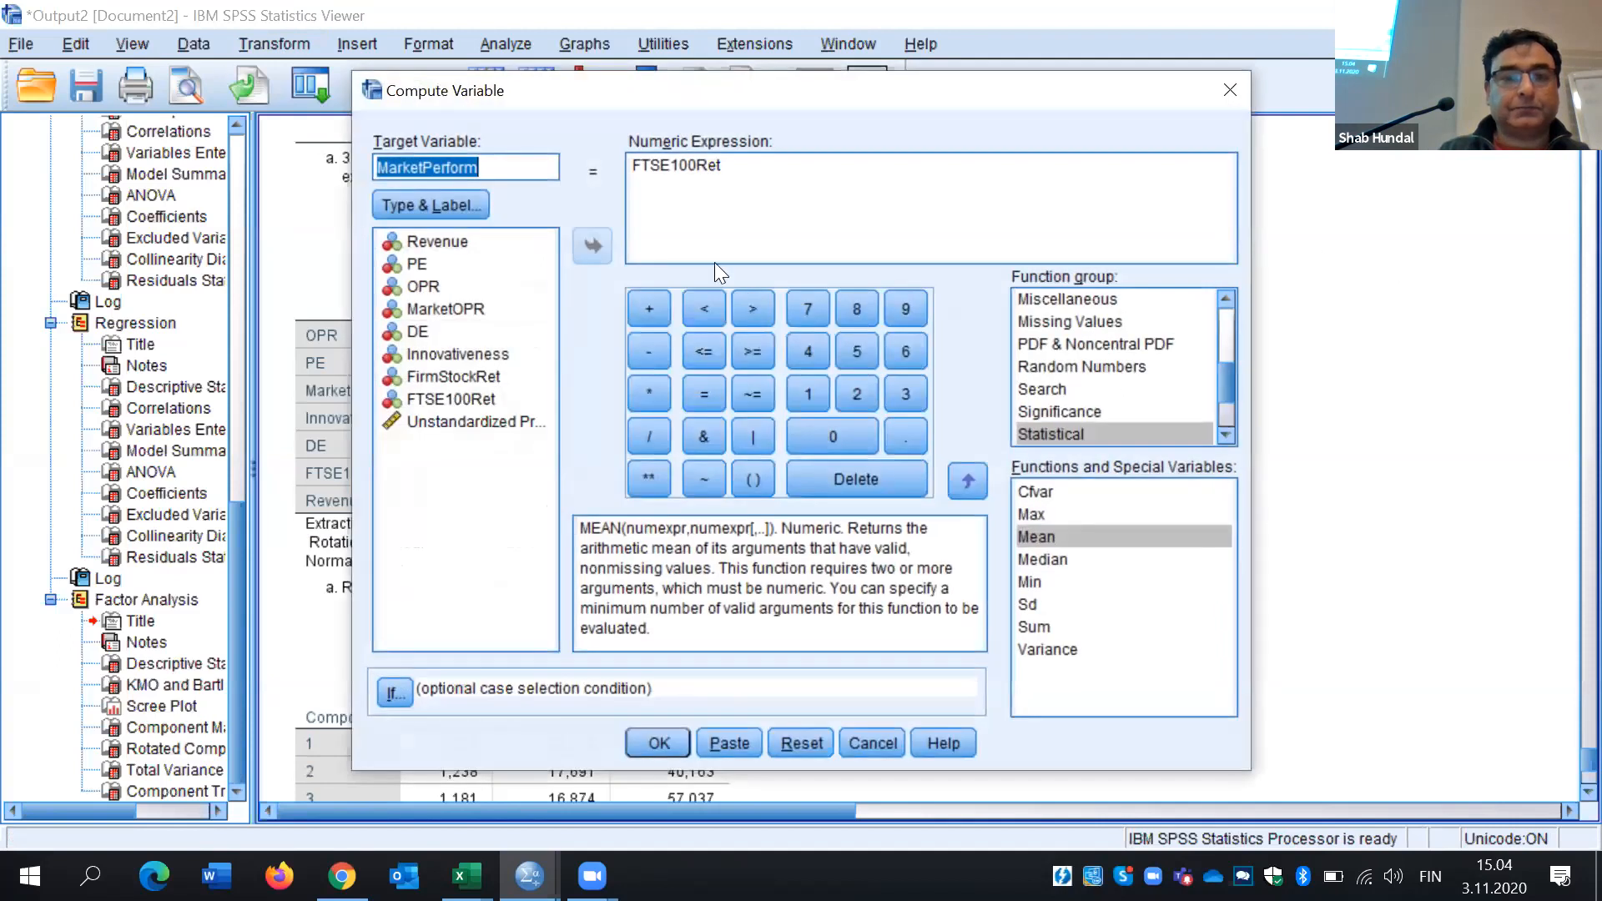
{"action": "left_click", "coordinate": [519, 166]}
{"action": "key", "text": "BackSpace"}
{"action": "key", "text": "BackSpace"}
{"action": "key", "text": "BackSpace"}
{"action": "key", "text": "BackSpace"}
{"action": "key", "text": "BackSpace"}
{"action": "key", "text": "BackSpace"}
{"action": "key", "text": "BackSpace"}
{"action": "key", "text": "BackSpace"}
{"action": "key", "text": "BackSpace"}
{"action": "key", "text": "BackSpace"}
{"action": "key", "text": "BackSpace"}
{"action": "key", "text": "BackSpace"}
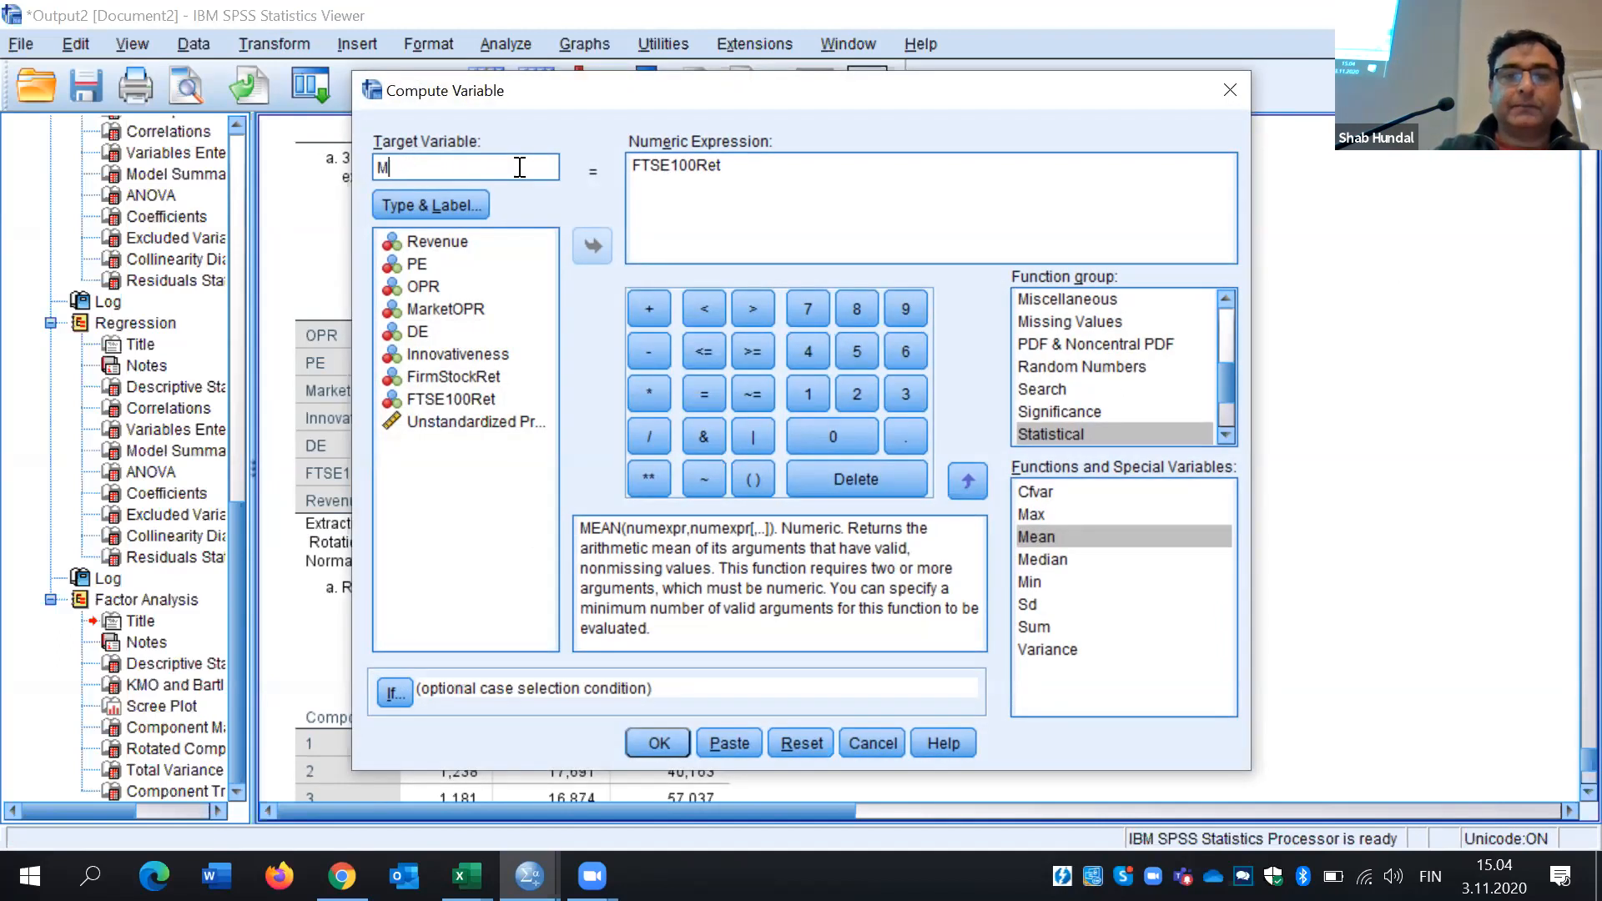
{"action": "key", "text": "BackSpace"}
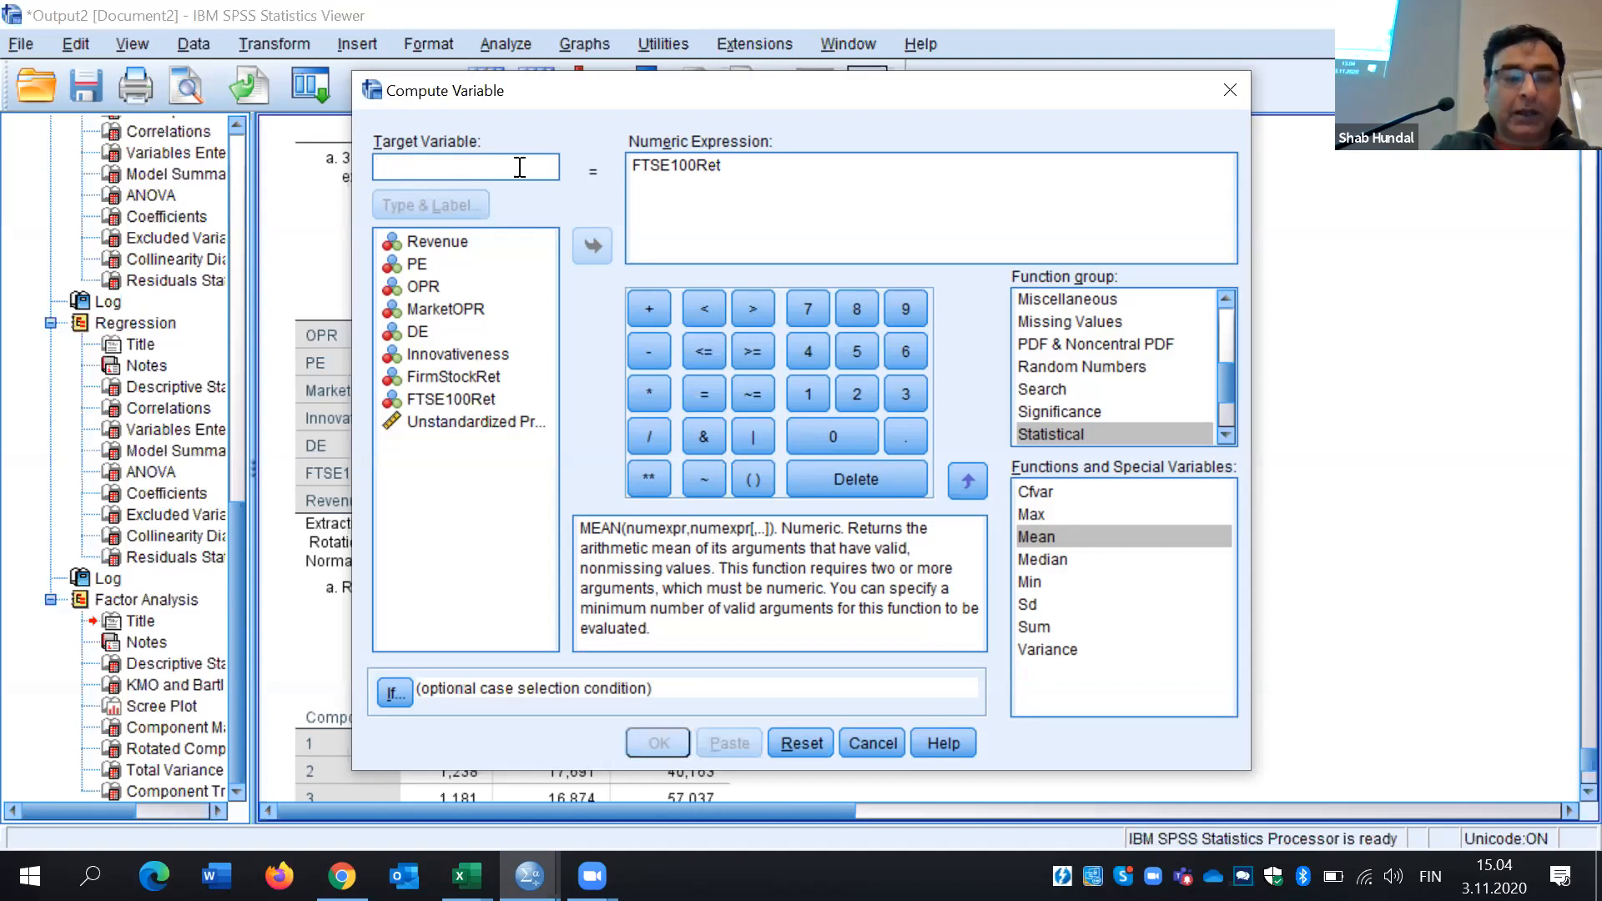
{"action": "type", "text": "Acc"}
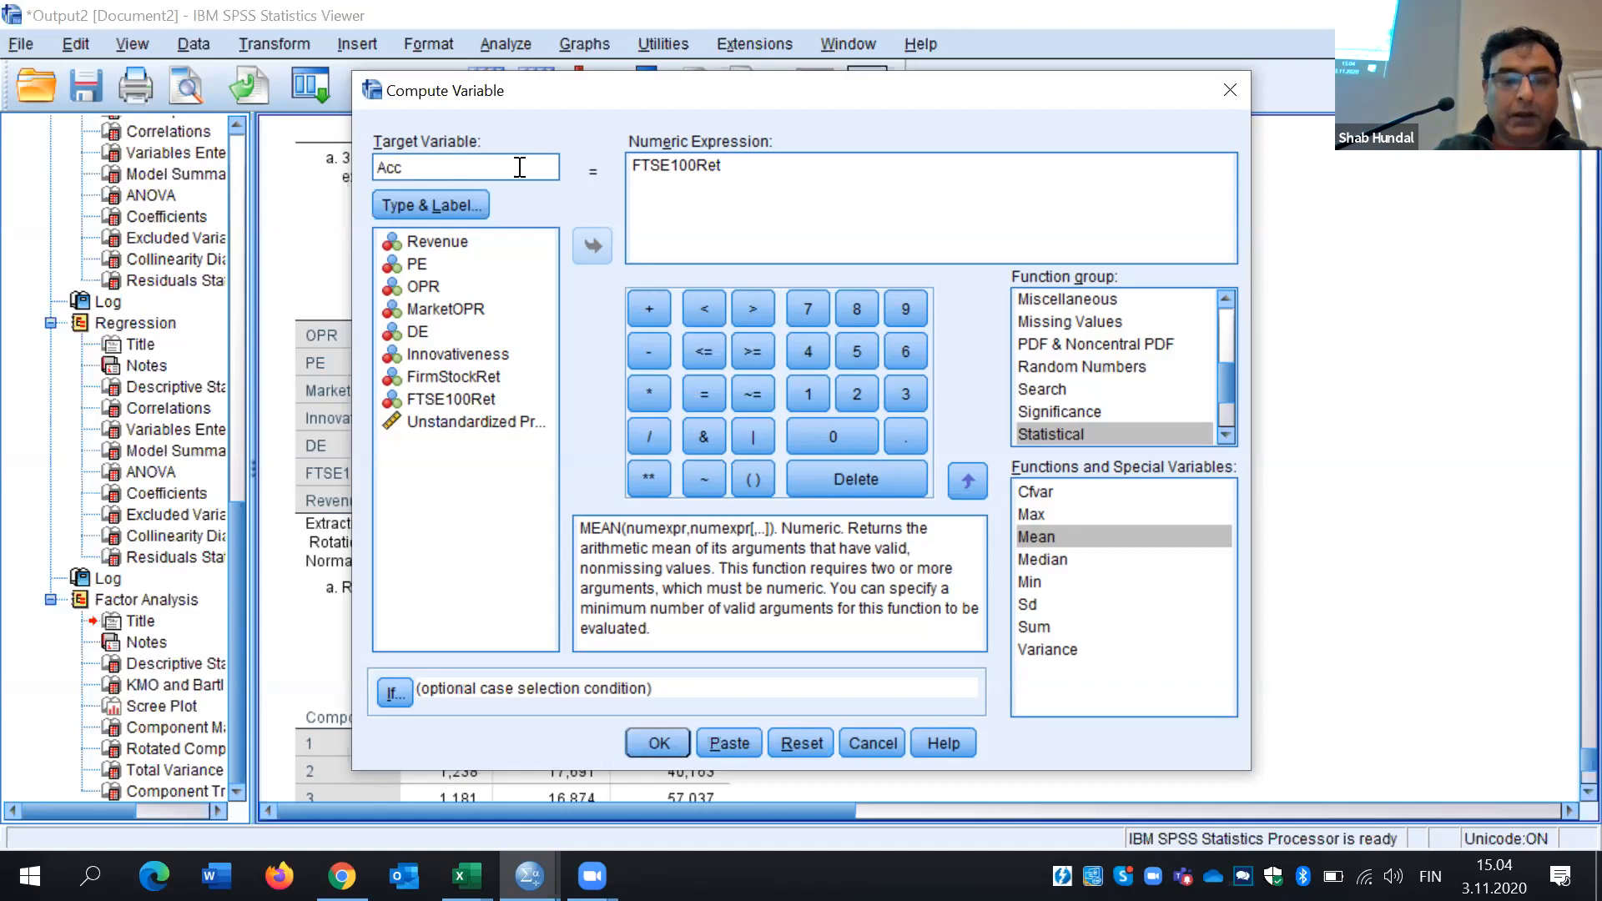
{"action": "type", "text": "P"}
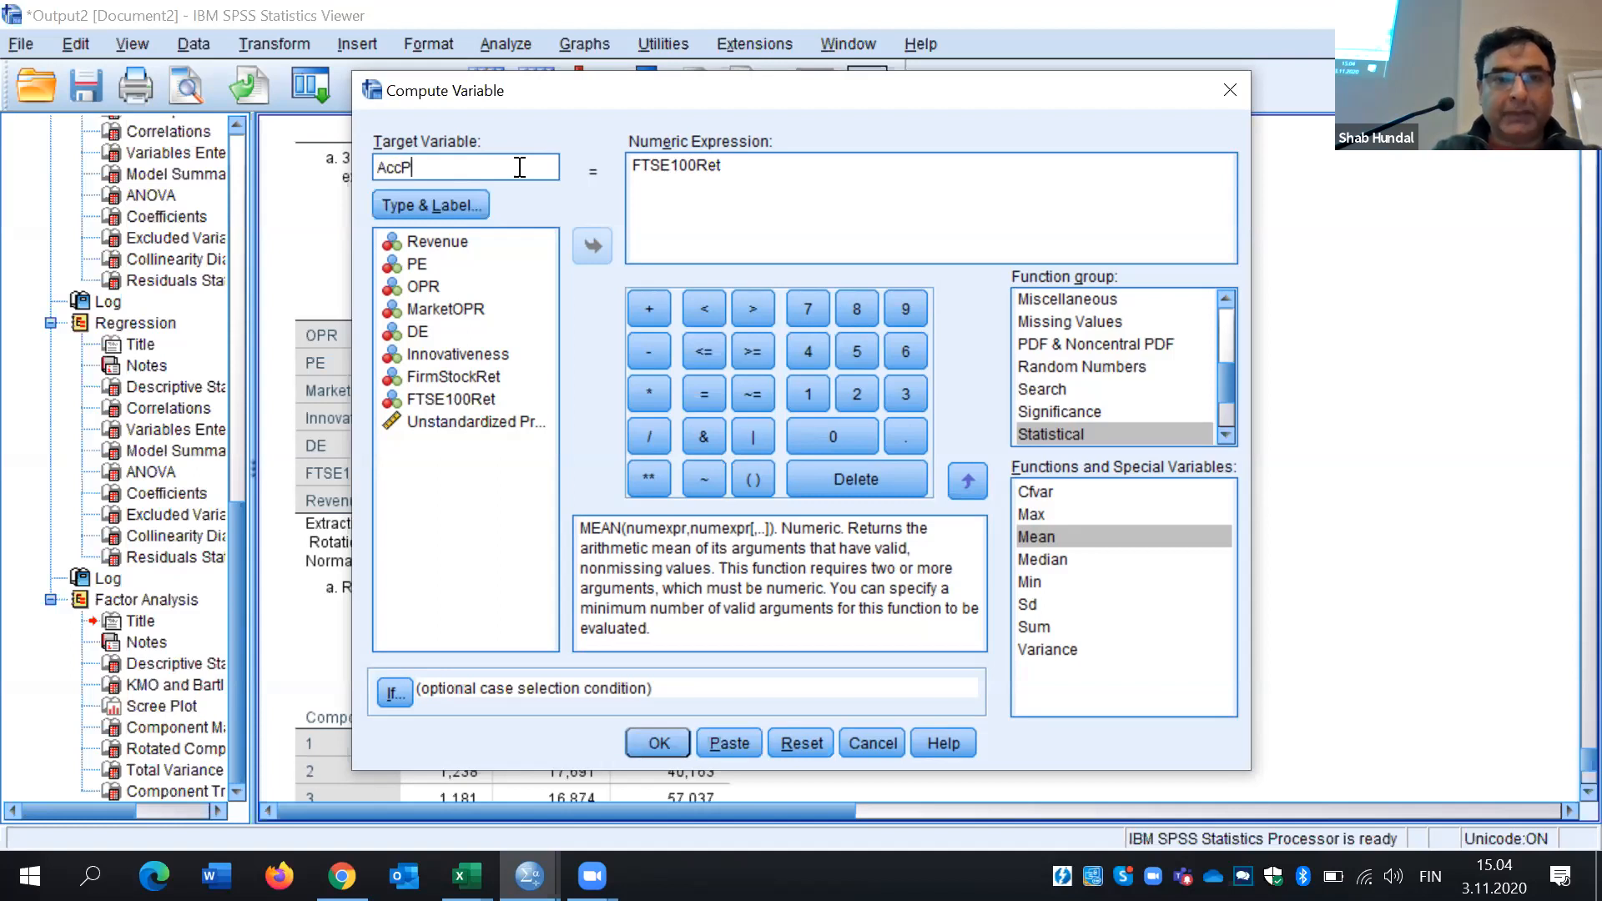
{"action": "type", "text": "er"}
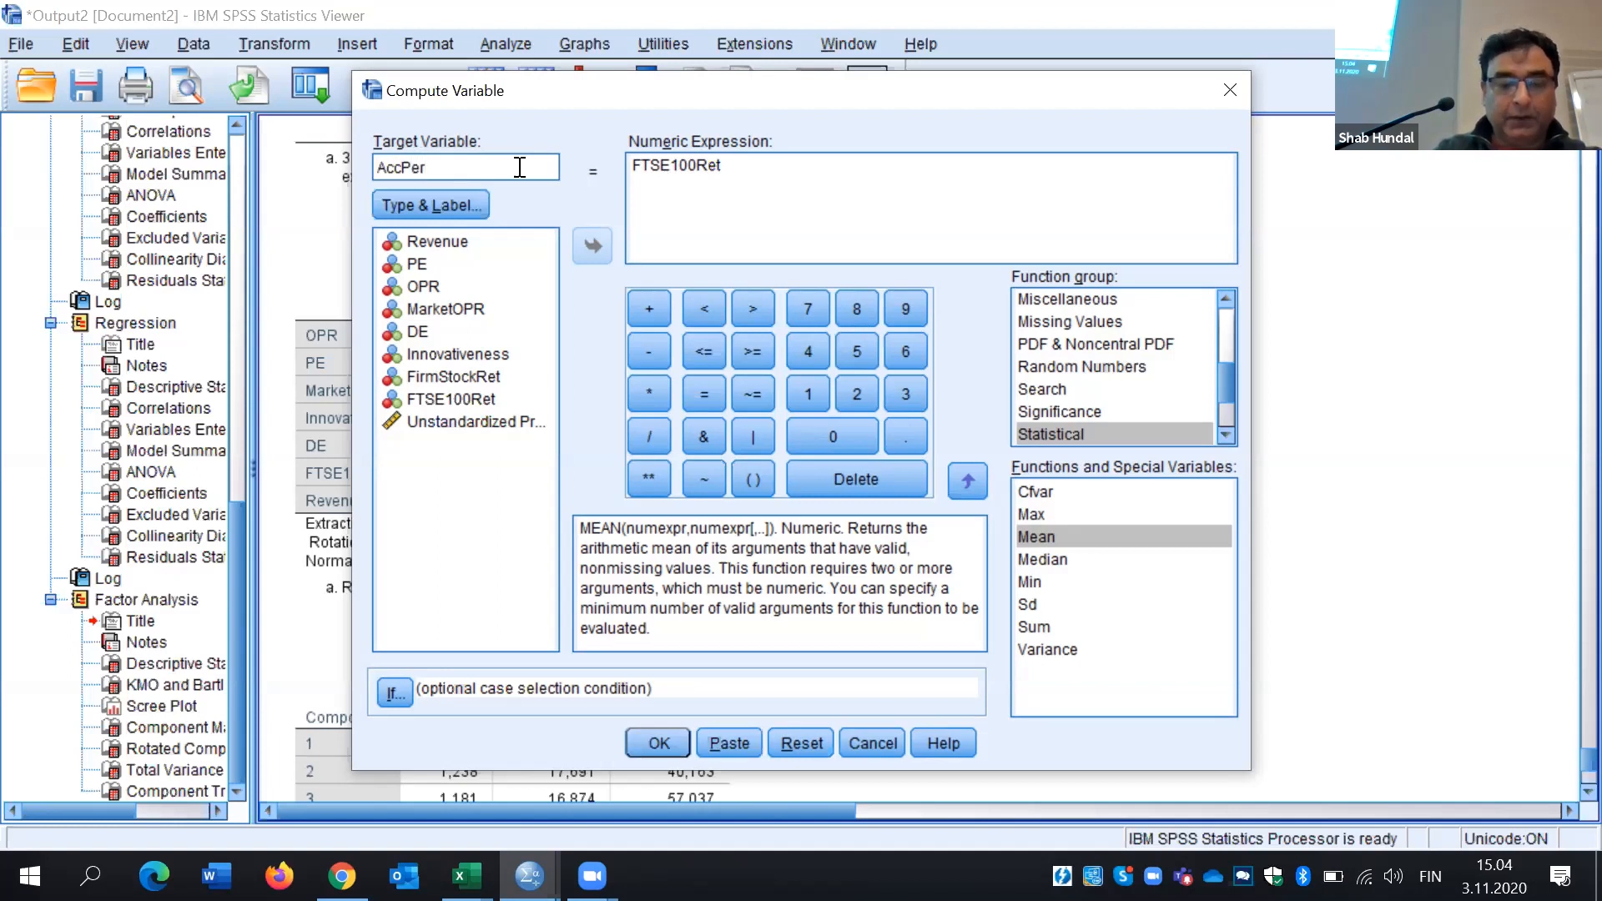
{"action": "type", "text": "form"}
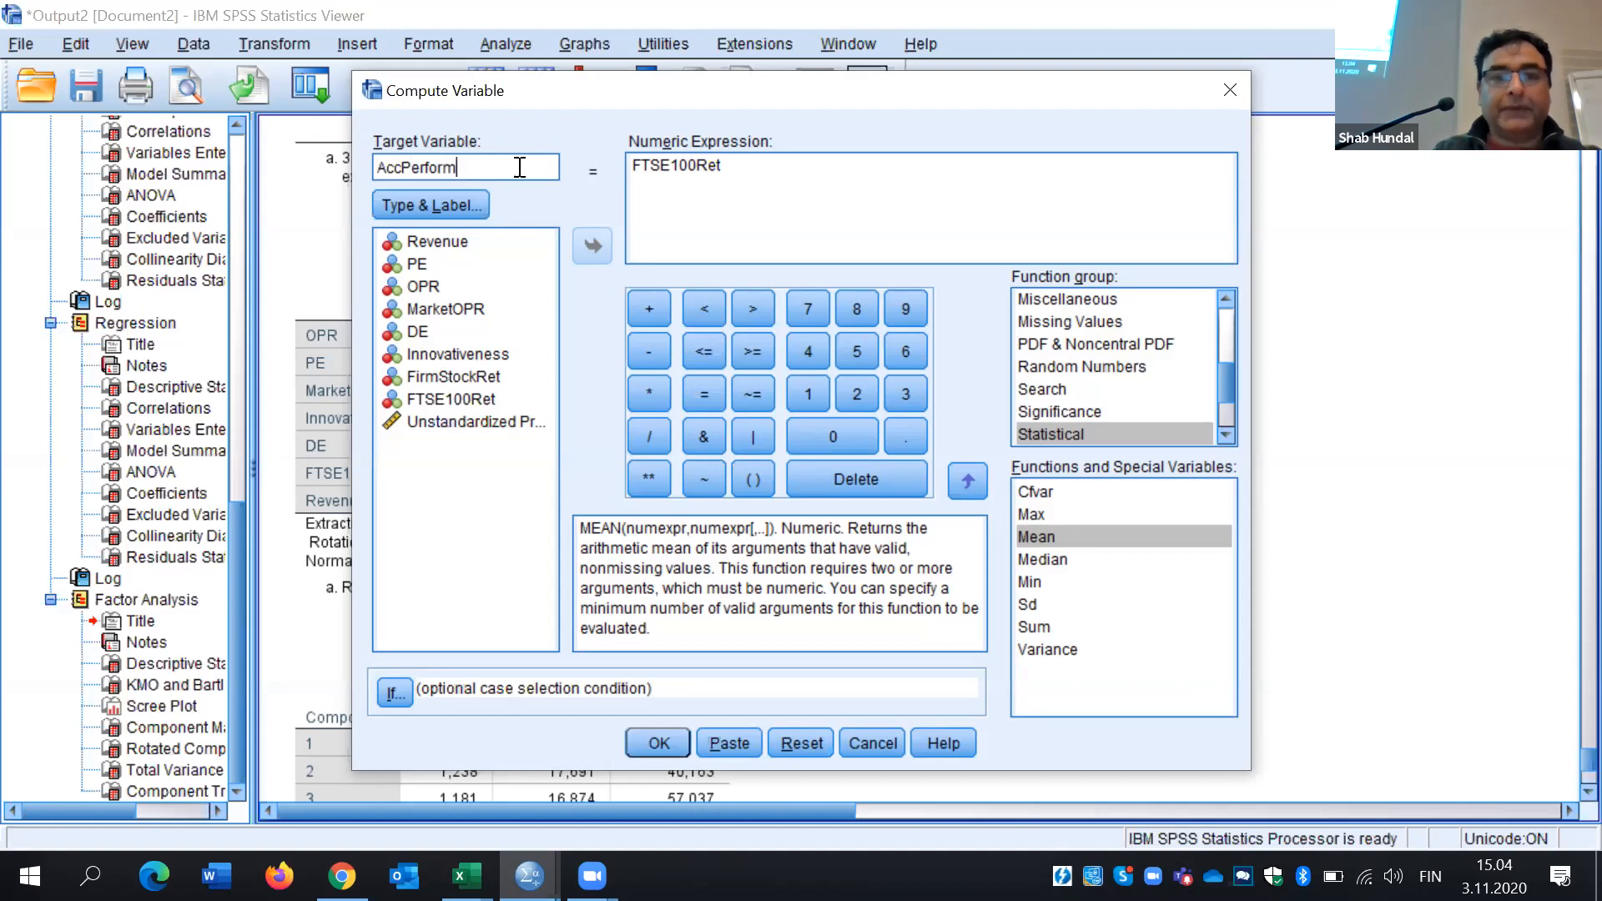
Replace the numeric expression FTSE100Ret with the statistical function MEAN
{"action": "left_click", "coordinate": [756, 172]}
{"action": "key", "text": "BackSpace"}
{"action": "key", "text": "BackSpace"}
{"action": "key", "text": "BackSpace"}
{"action": "key", "text": "BackSpace"}
{"action": "key", "text": "BackSpace"}
{"action": "key", "text": "BackSpace"}
{"action": "key", "text": "BackSpace"}
{"action": "key", "text": "BackSpace"}
{"action": "key", "text": "BackSpace"}
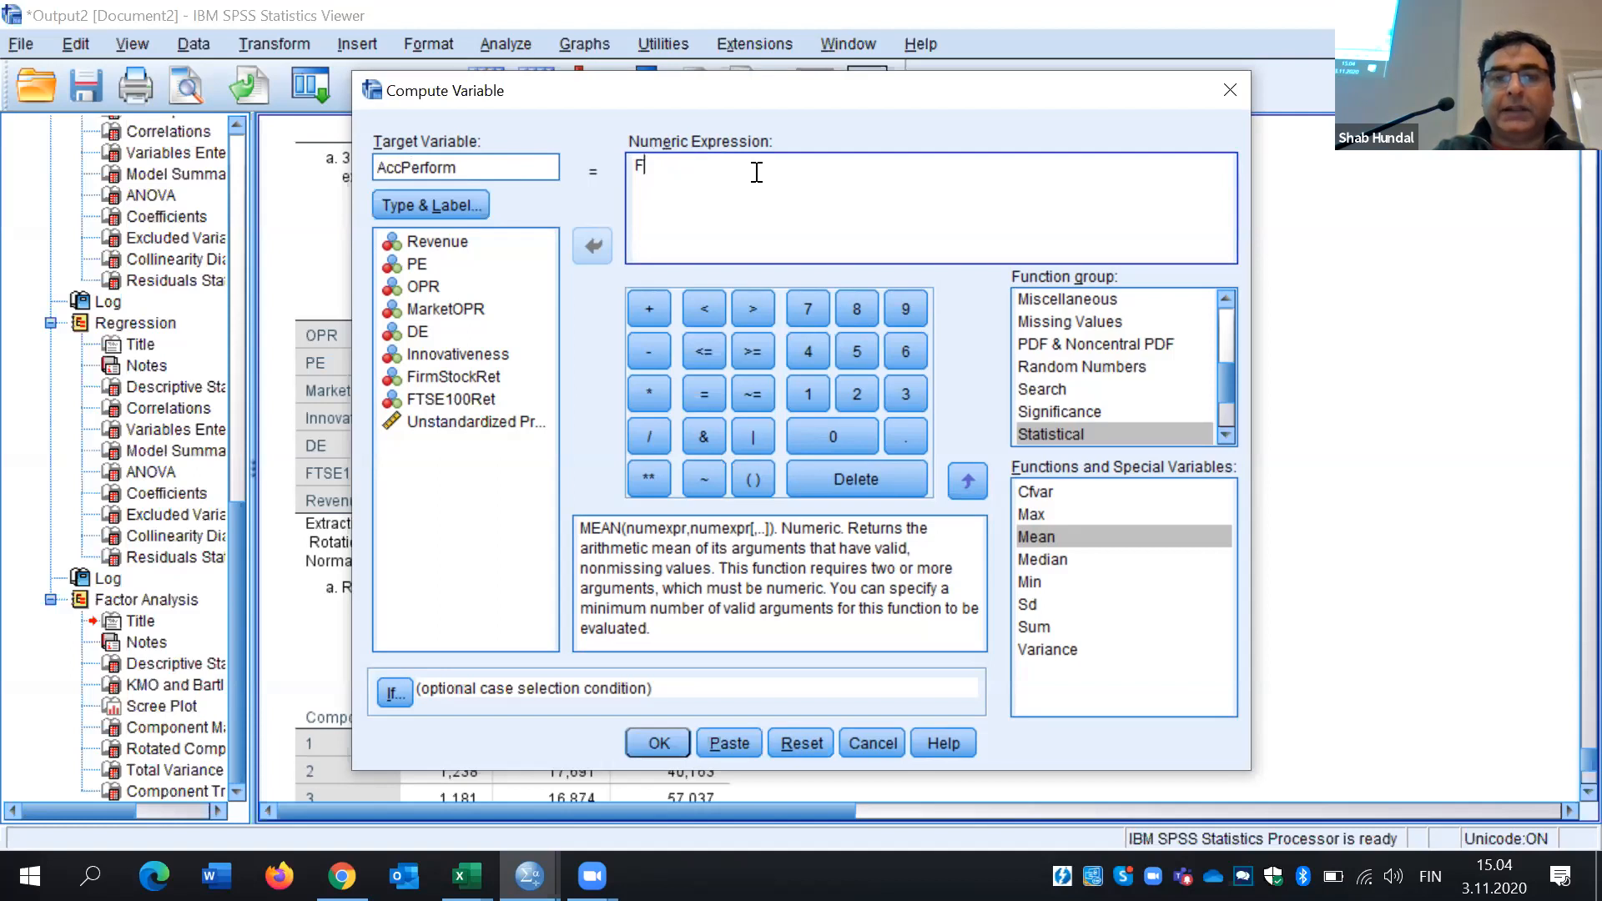
{"action": "key", "text": "BackSpace"}
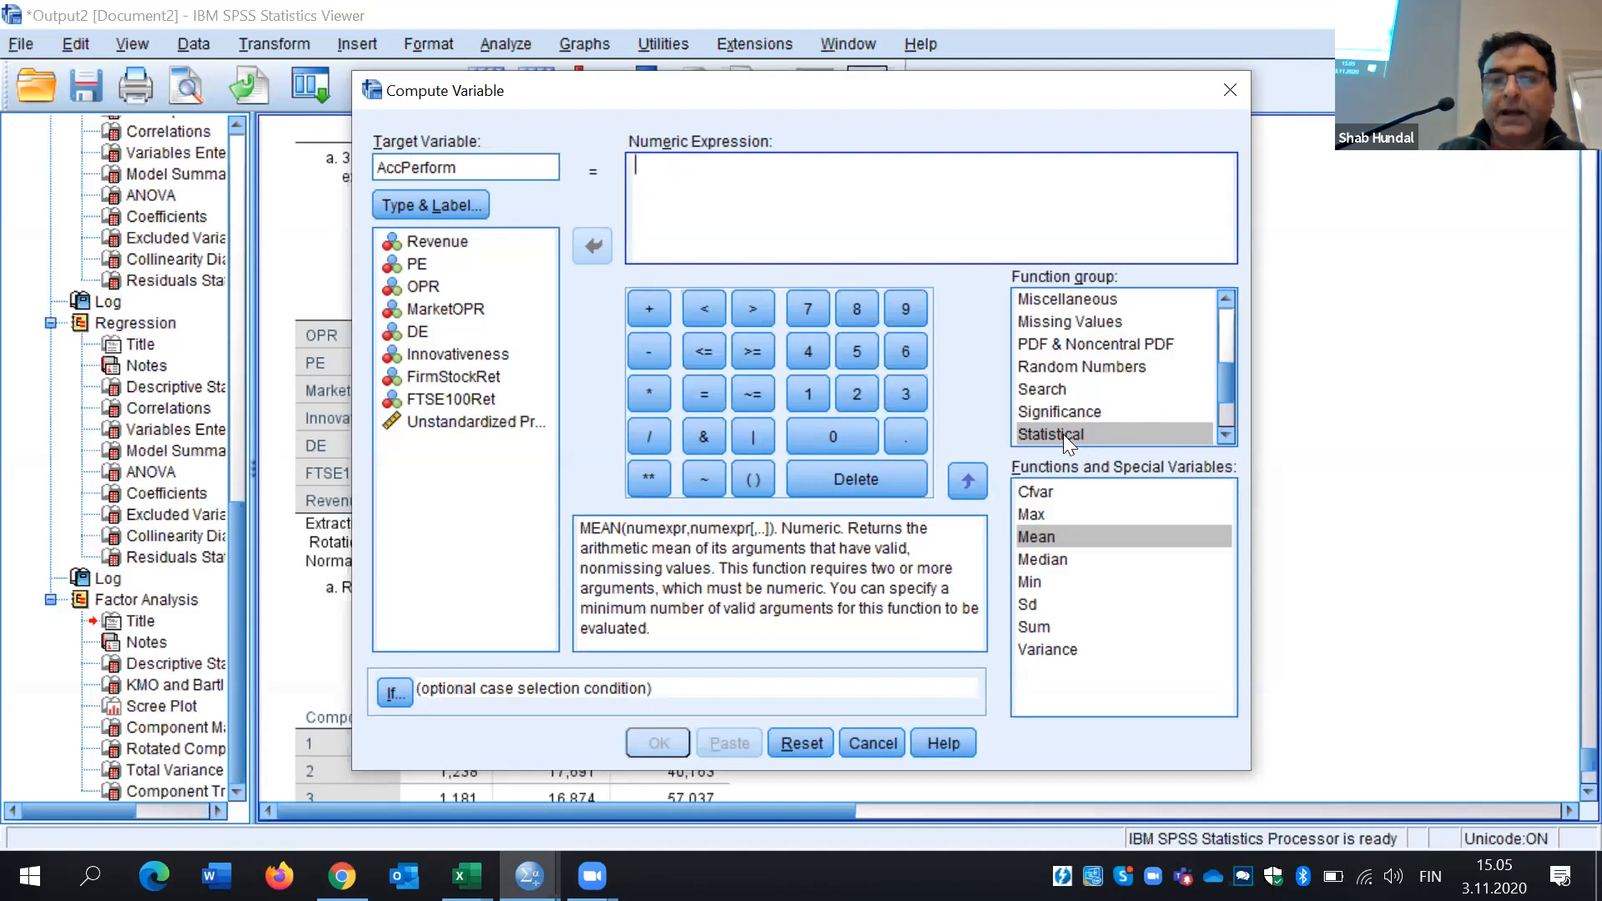
{"action": "mouse_move", "coordinate": [1230, 381]}
{"action": "left_mouse_down"}
{"action": "mouse_move", "coordinate": [1226, 343]}
{"action": "mouse_move", "coordinate": [1218, 404]}
{"action": "left_mouse_up"}
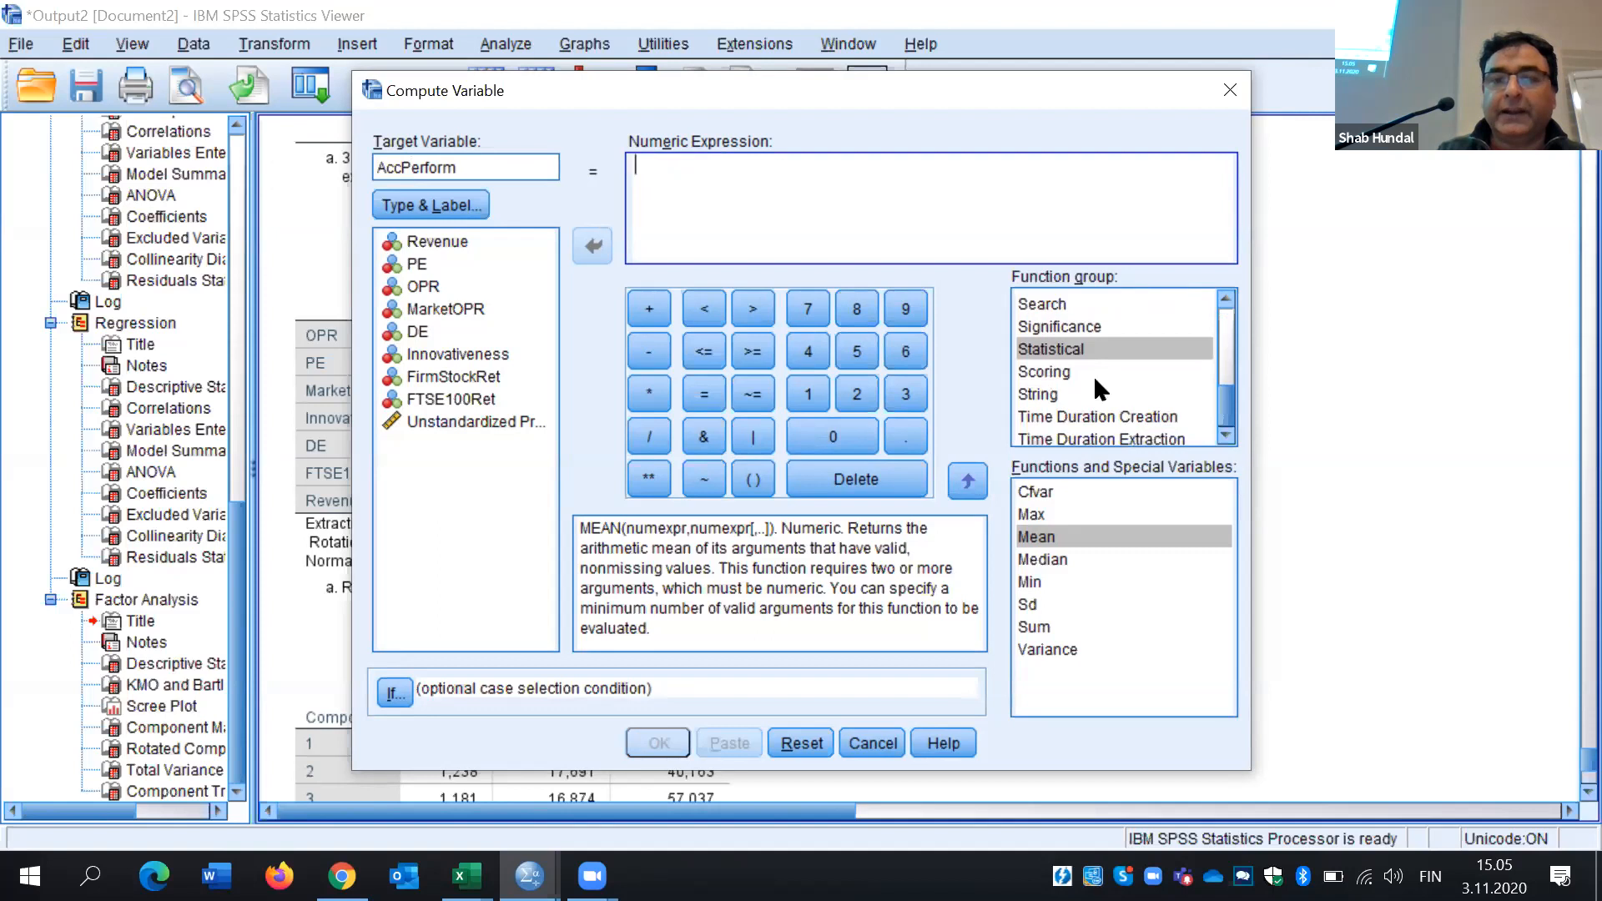
{"action": "left_click", "coordinate": [1066, 347]}
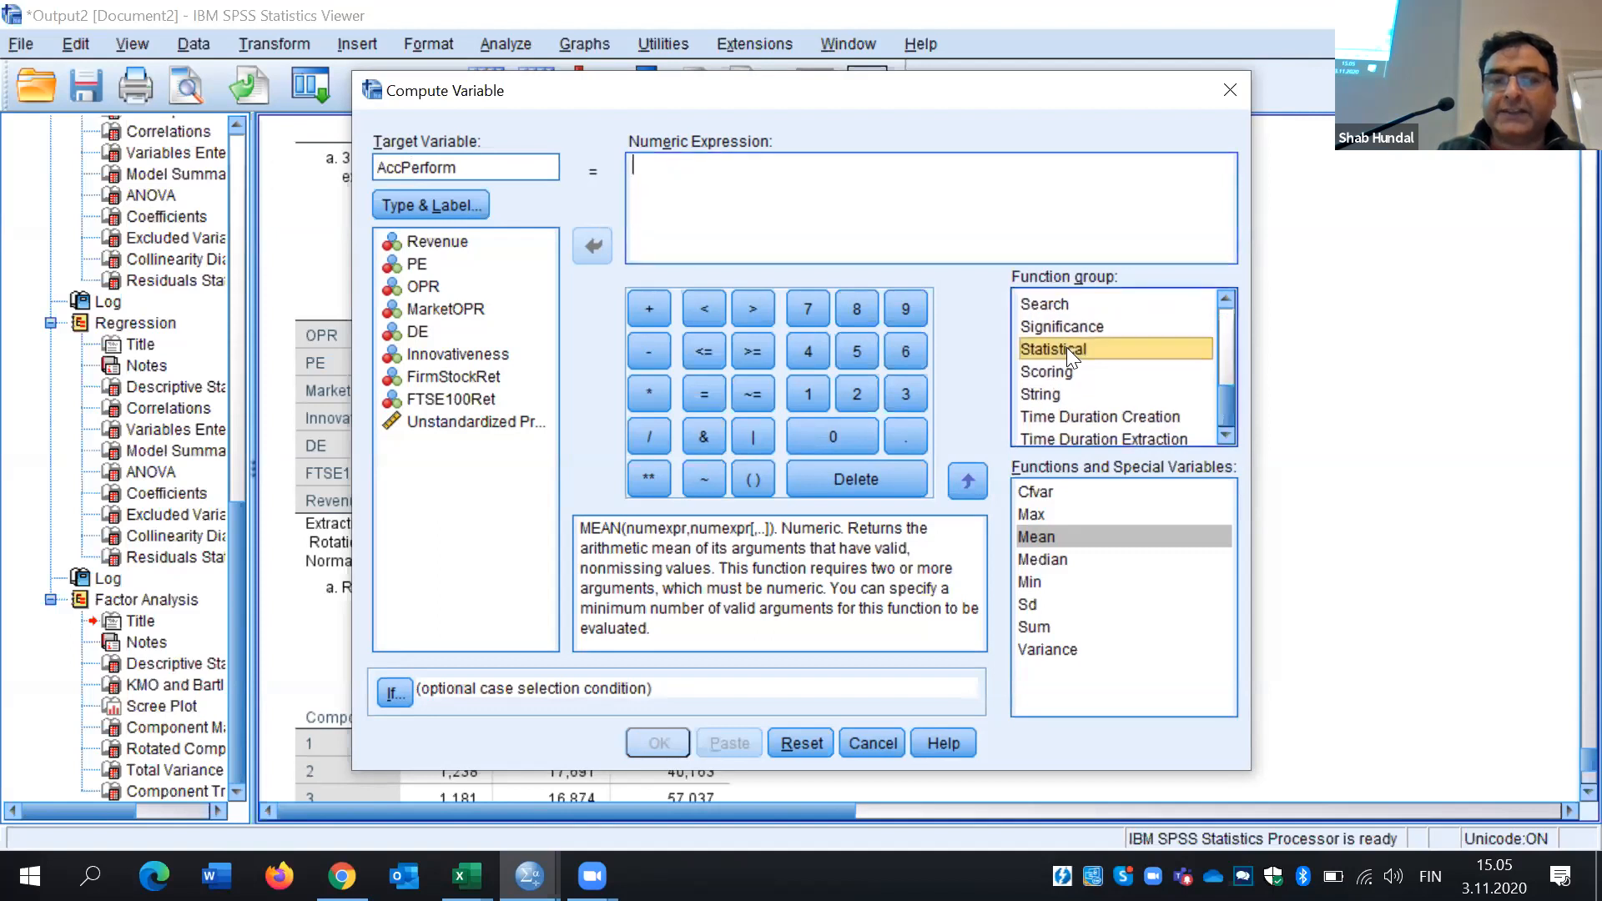
{"action": "left_click", "coordinate": [1048, 542]}
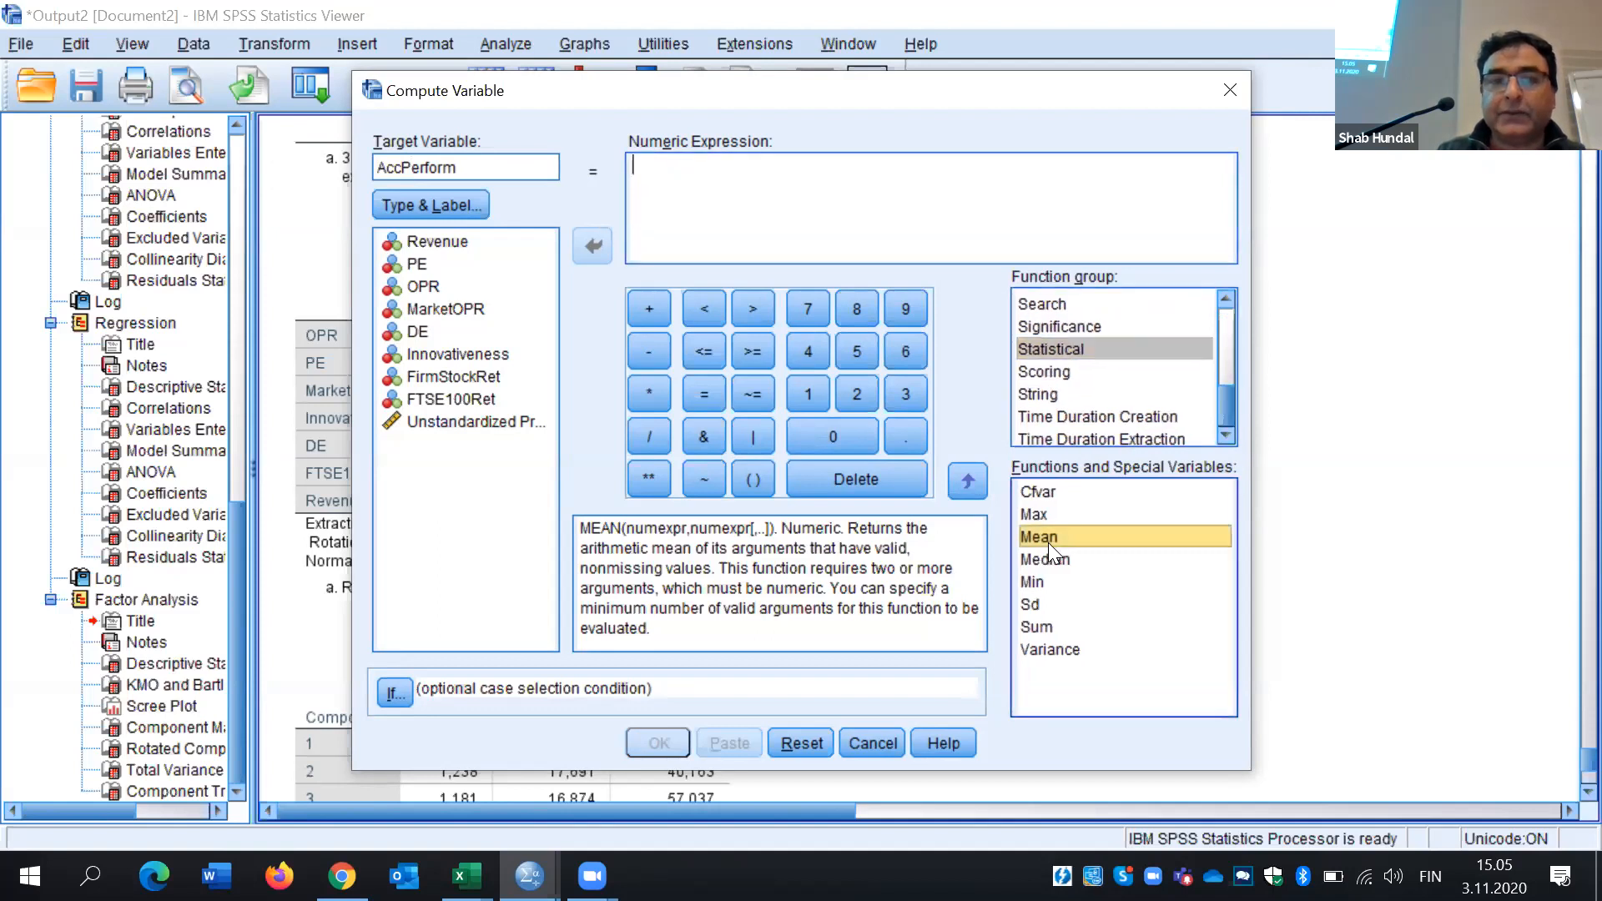
{"action": "double_click", "coordinate": [1048, 543]}
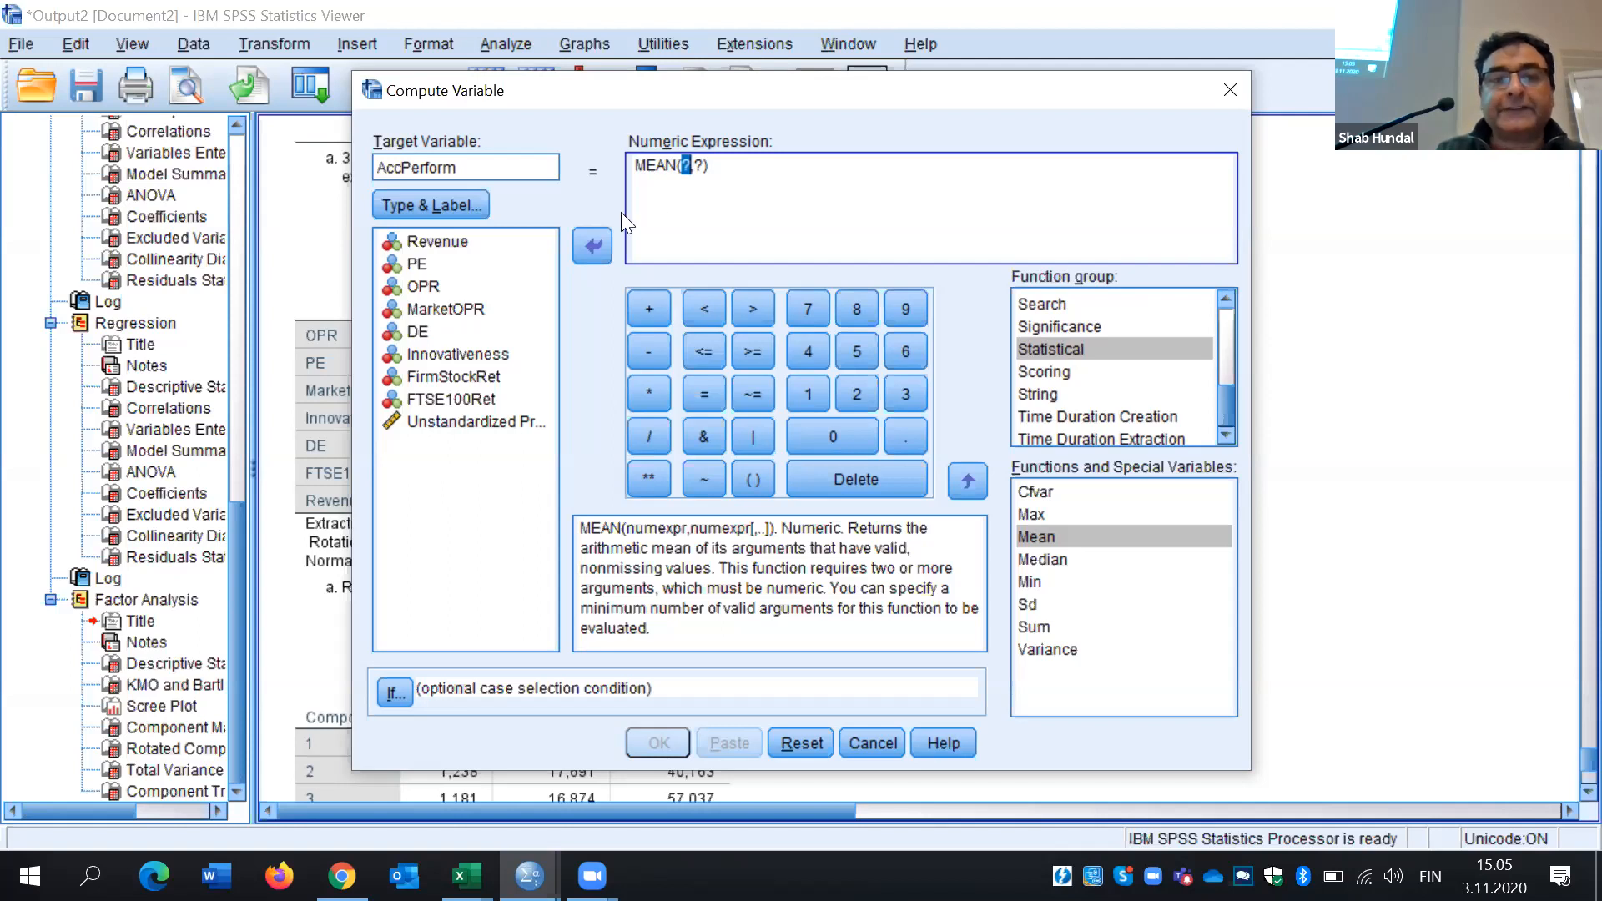
Fill the MEAN function with OPR and PE and compute AccPerform as MEAN(OPR,PE)
{"action": "left_click", "coordinate": [442, 289]}
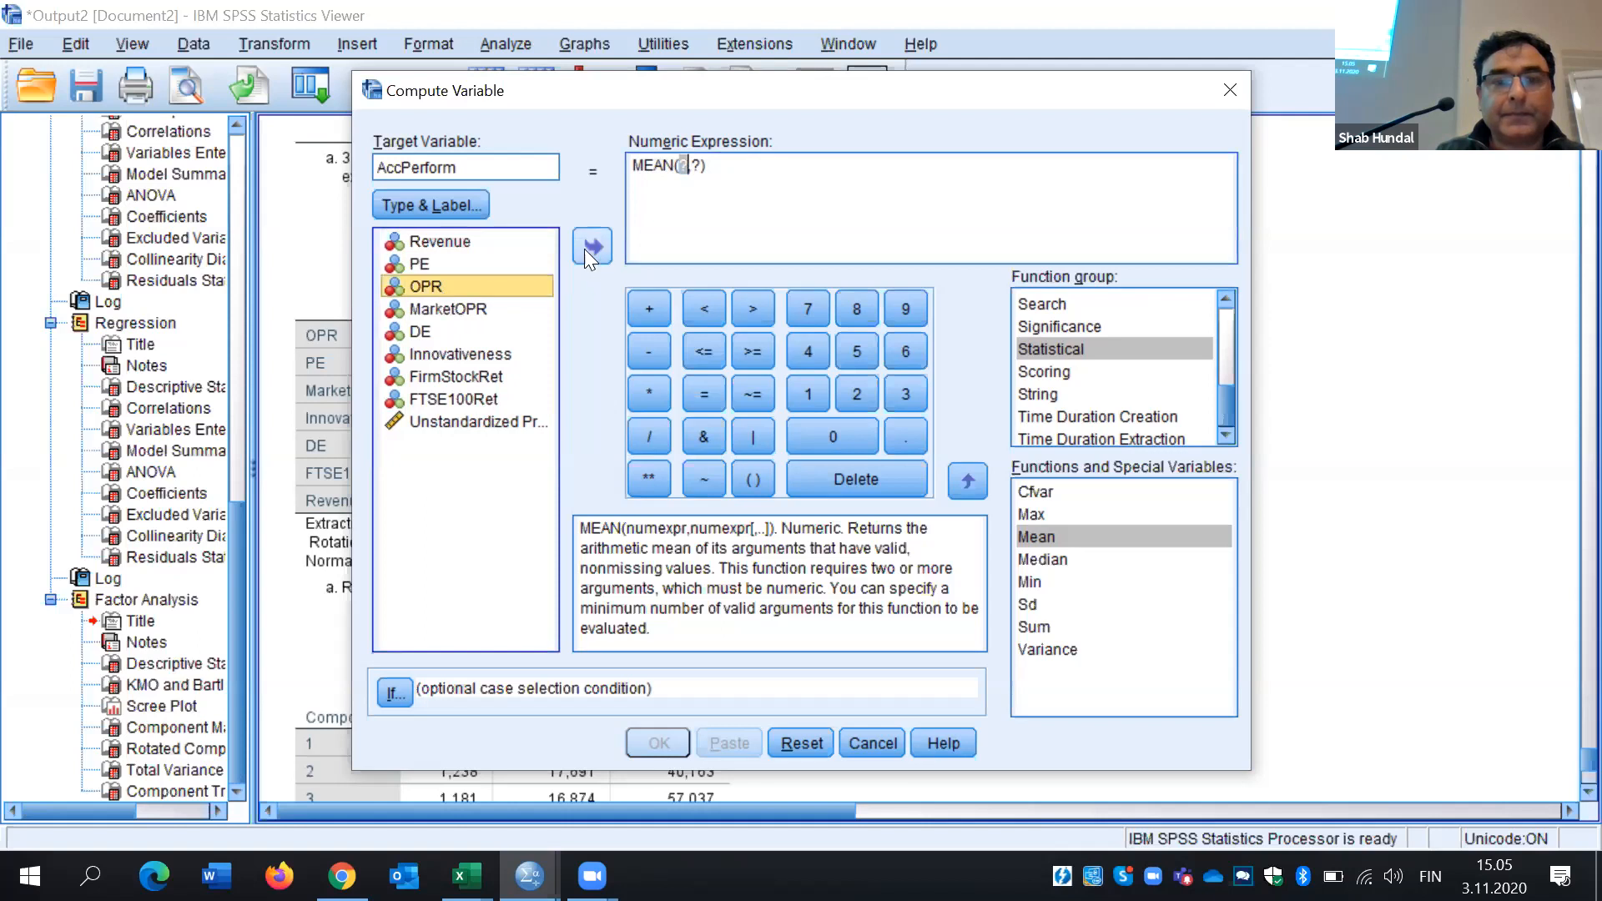
{"action": "left_click", "coordinate": [592, 246]}
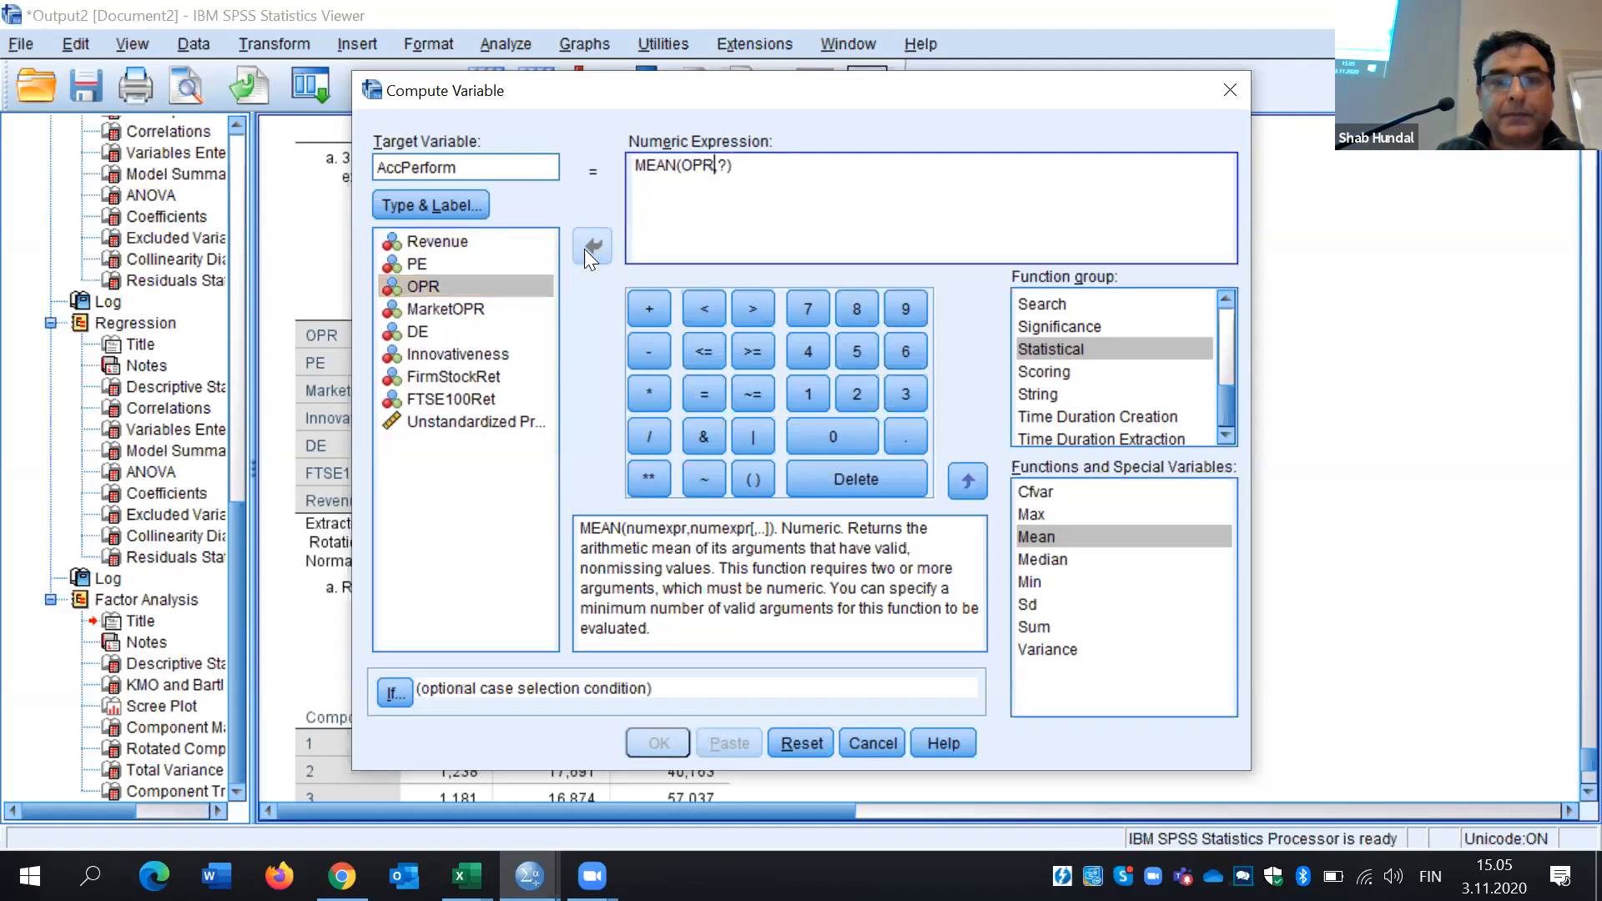
{"action": "double_click", "coordinate": [722, 165]}
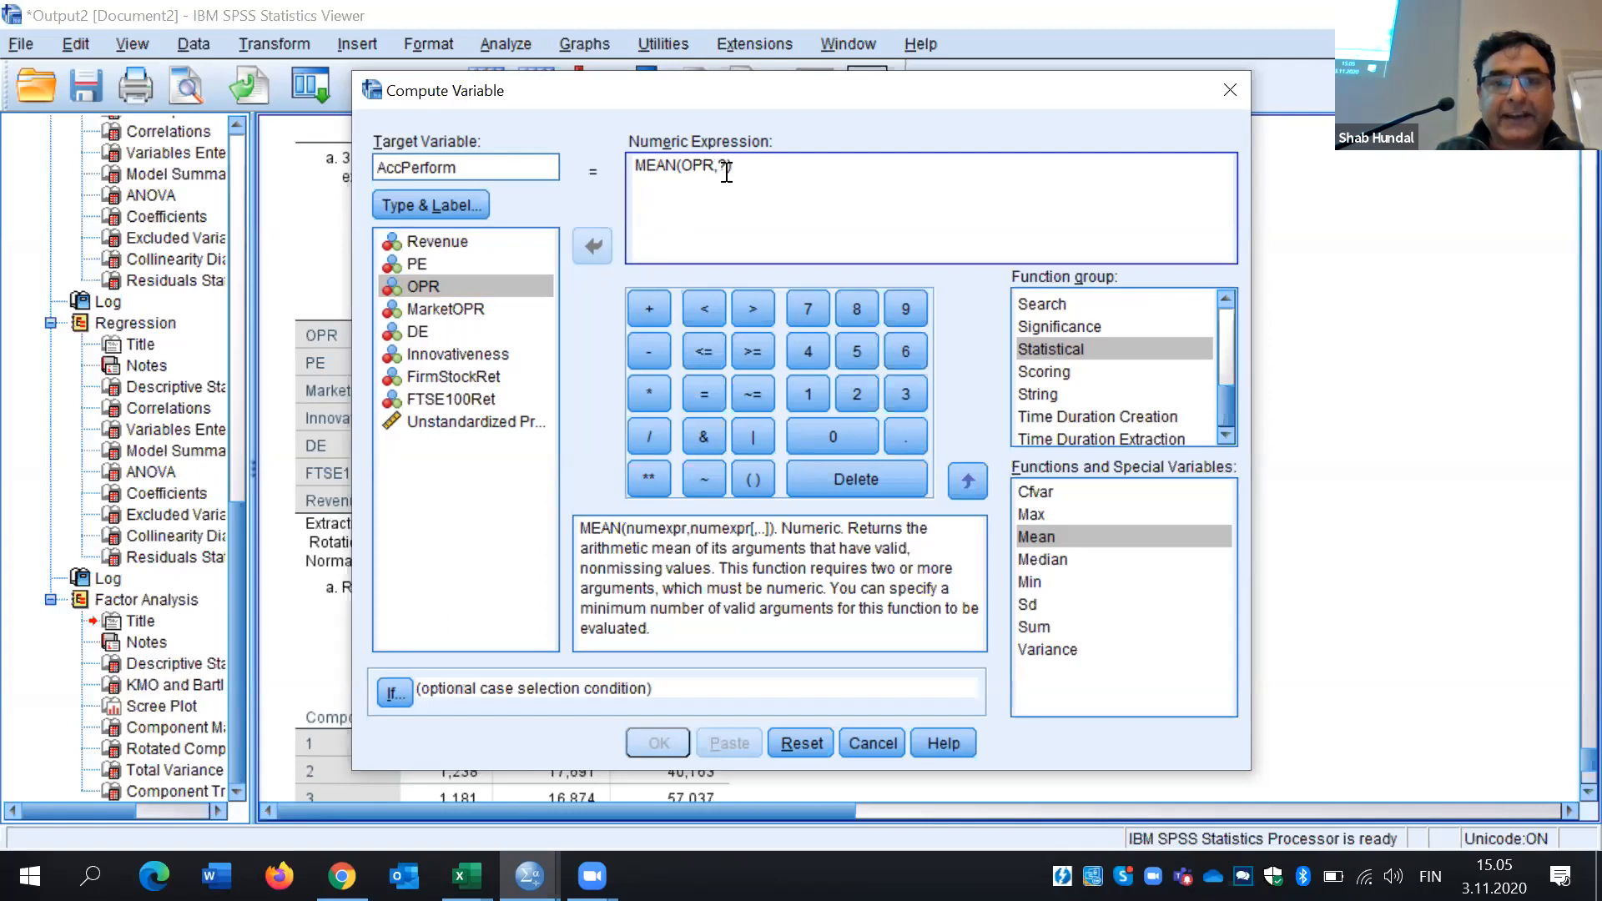
{"action": "key", "text": "BackSpace"}
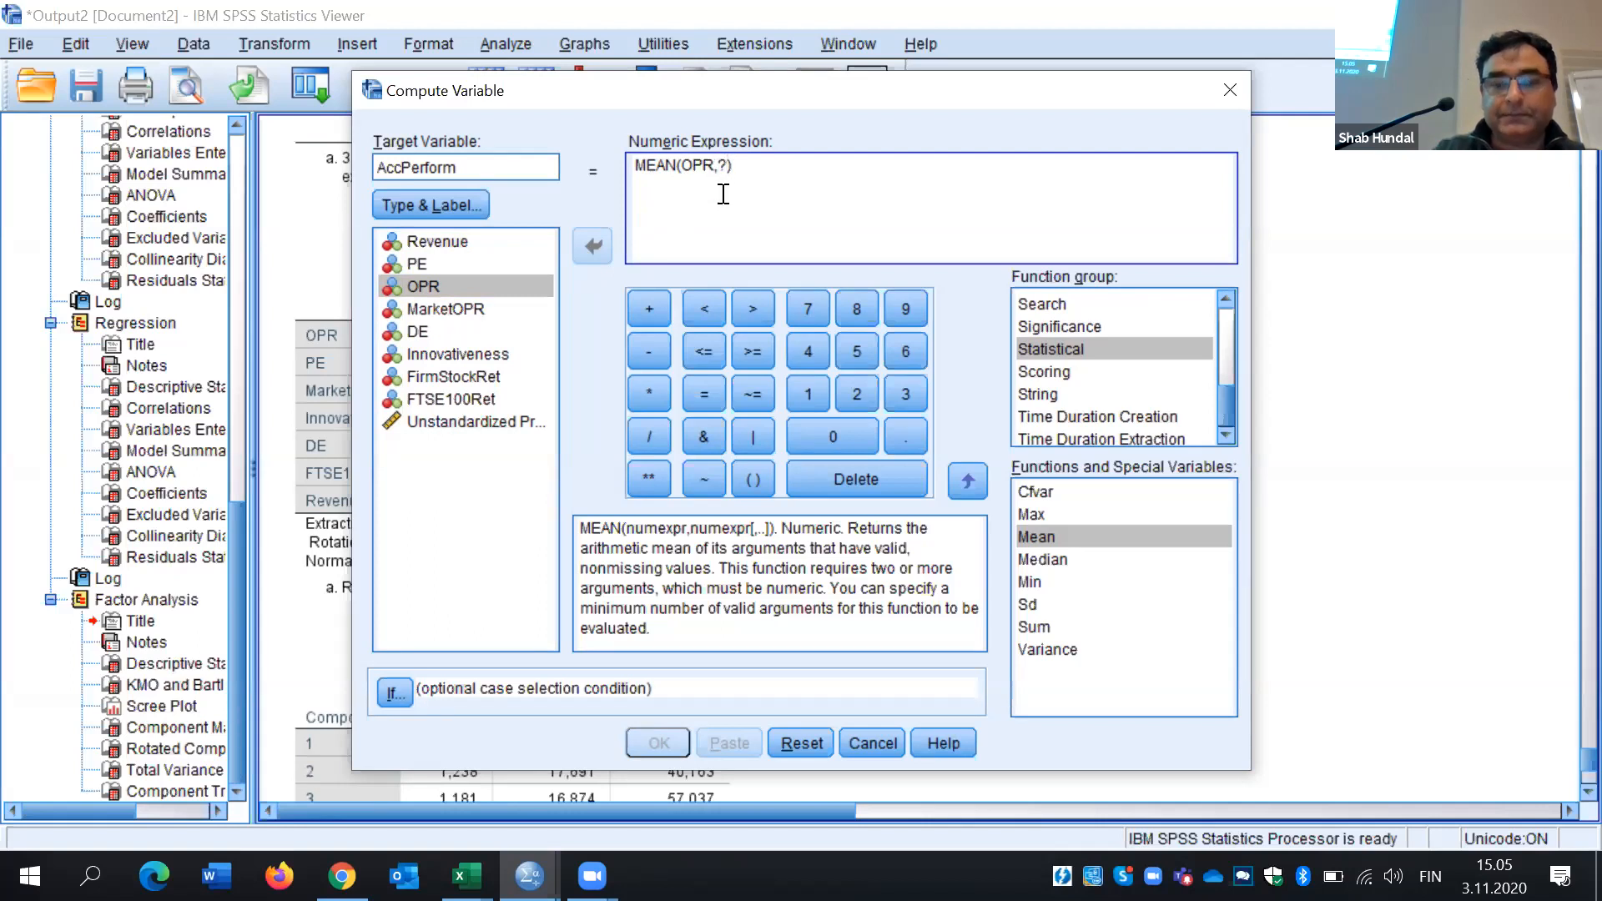
{"action": "left_click", "coordinate": [487, 262]}
{"action": "left_click", "coordinate": [592, 247]}
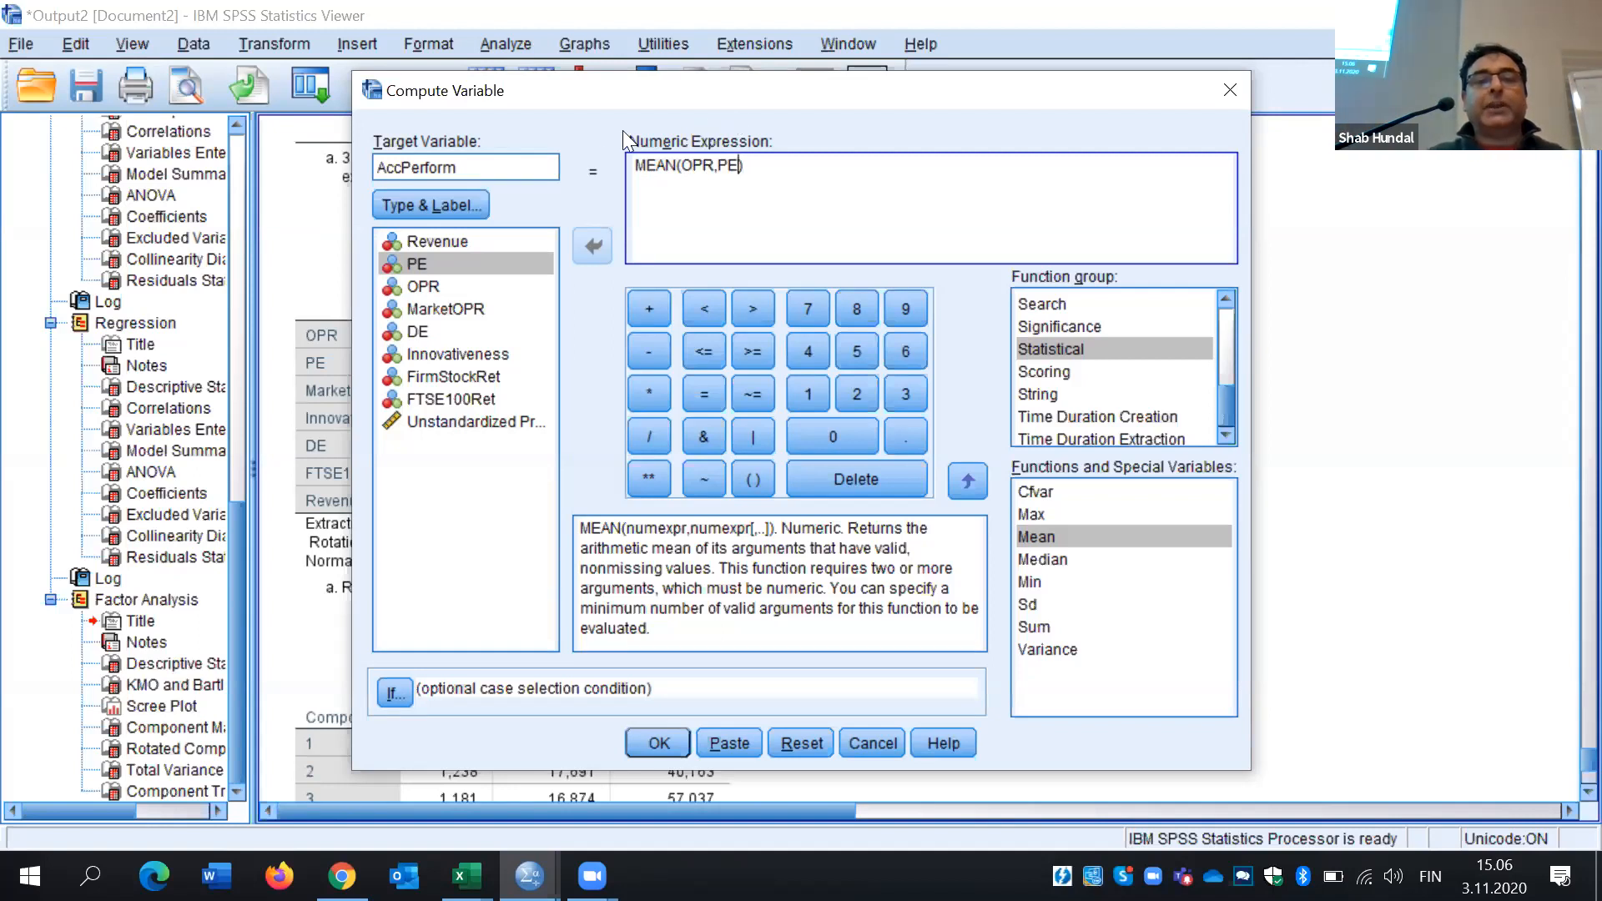
{"action": "left_click", "coordinate": [665, 744]}
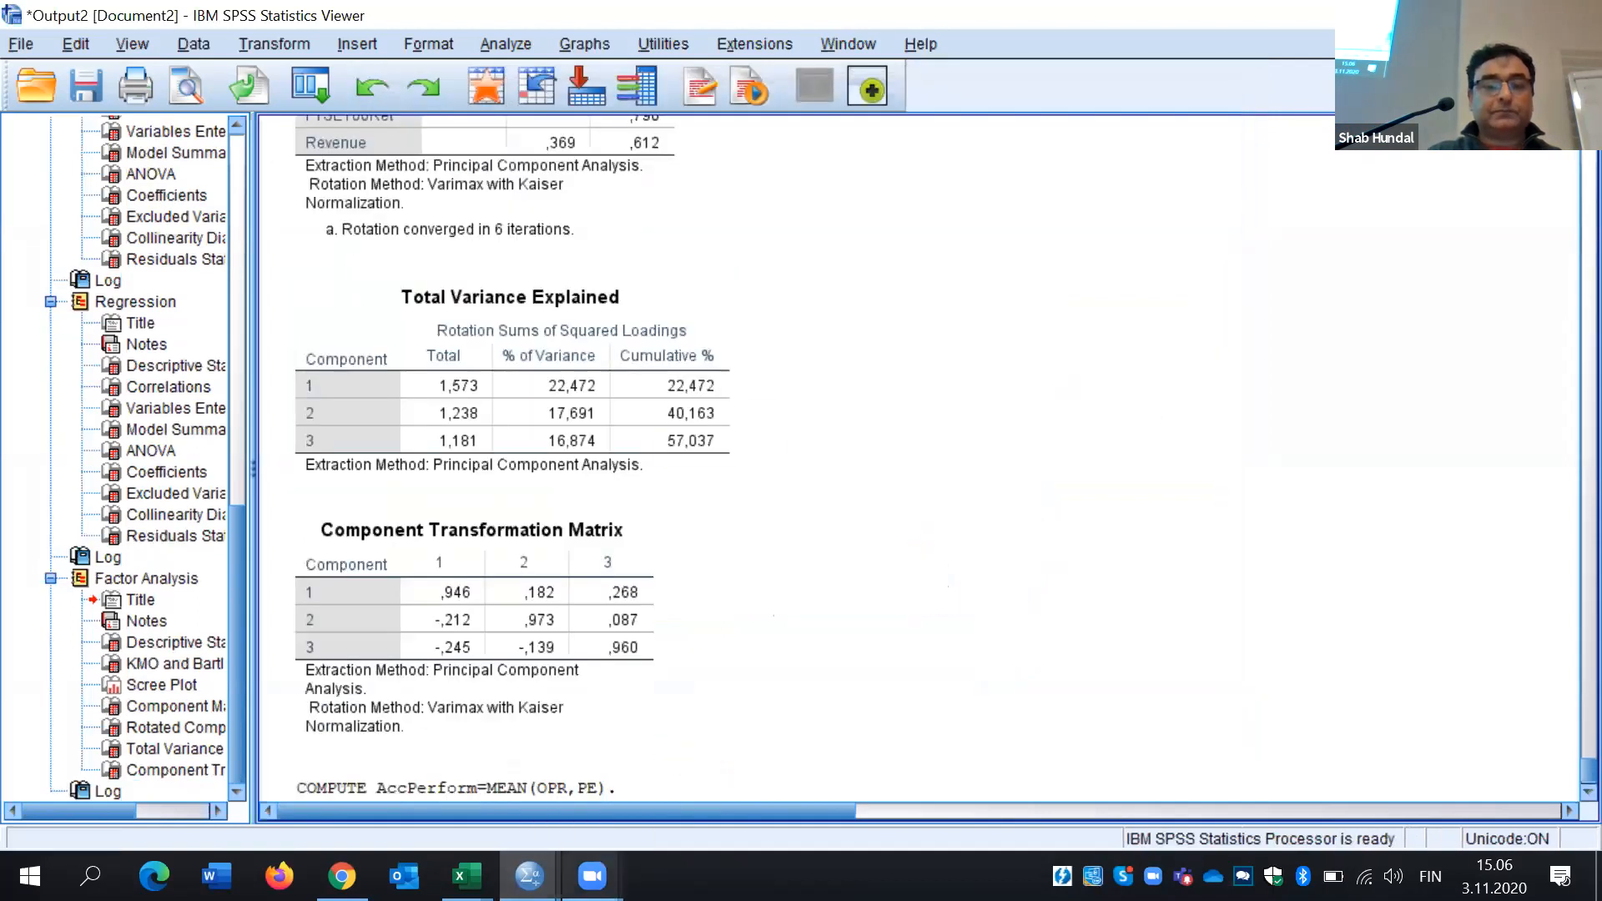
Switch to the Data Editor and check the computed AccPerform column
{"action": "mouse_move", "coordinate": [529, 875]}
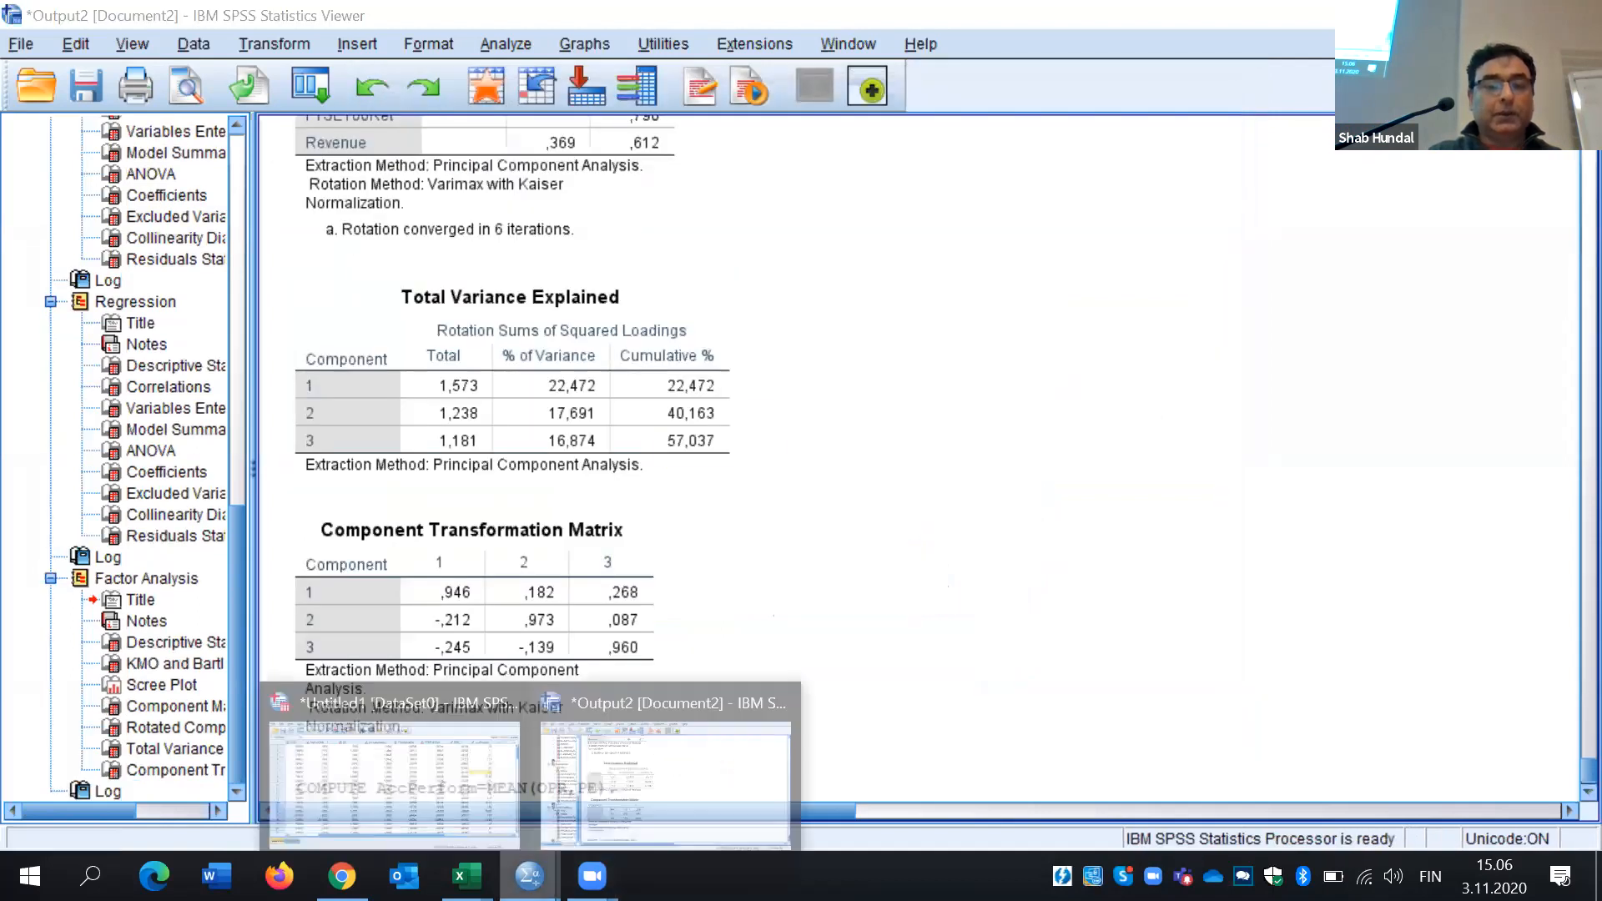
{"action": "left_click", "coordinate": [451, 765]}
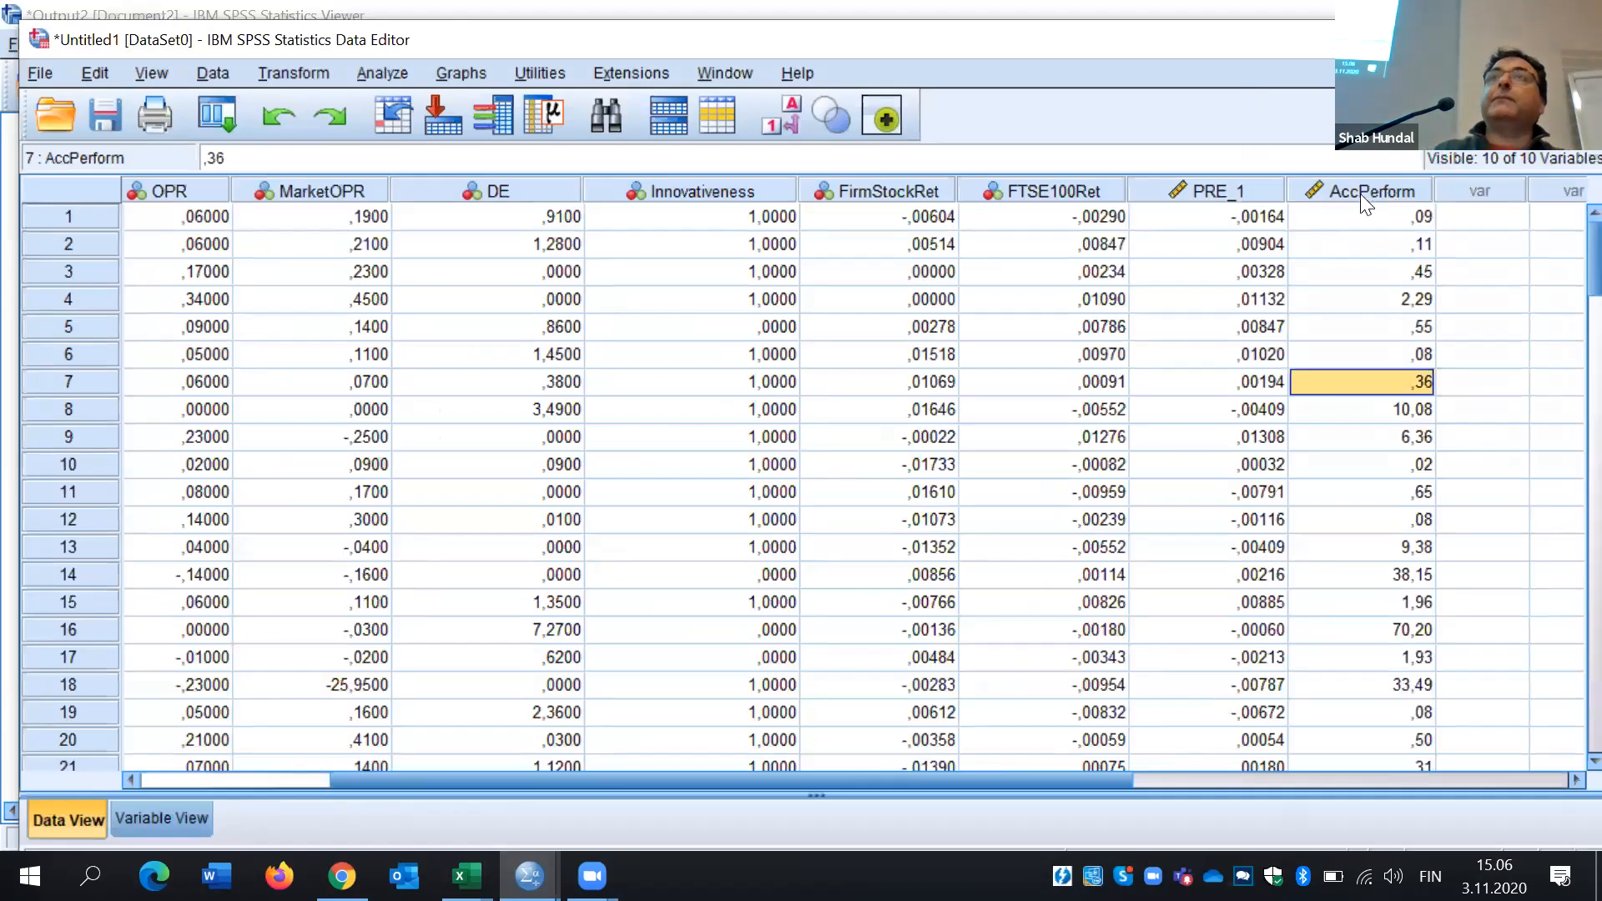
{"action": "left_click", "coordinate": [1194, 120]}
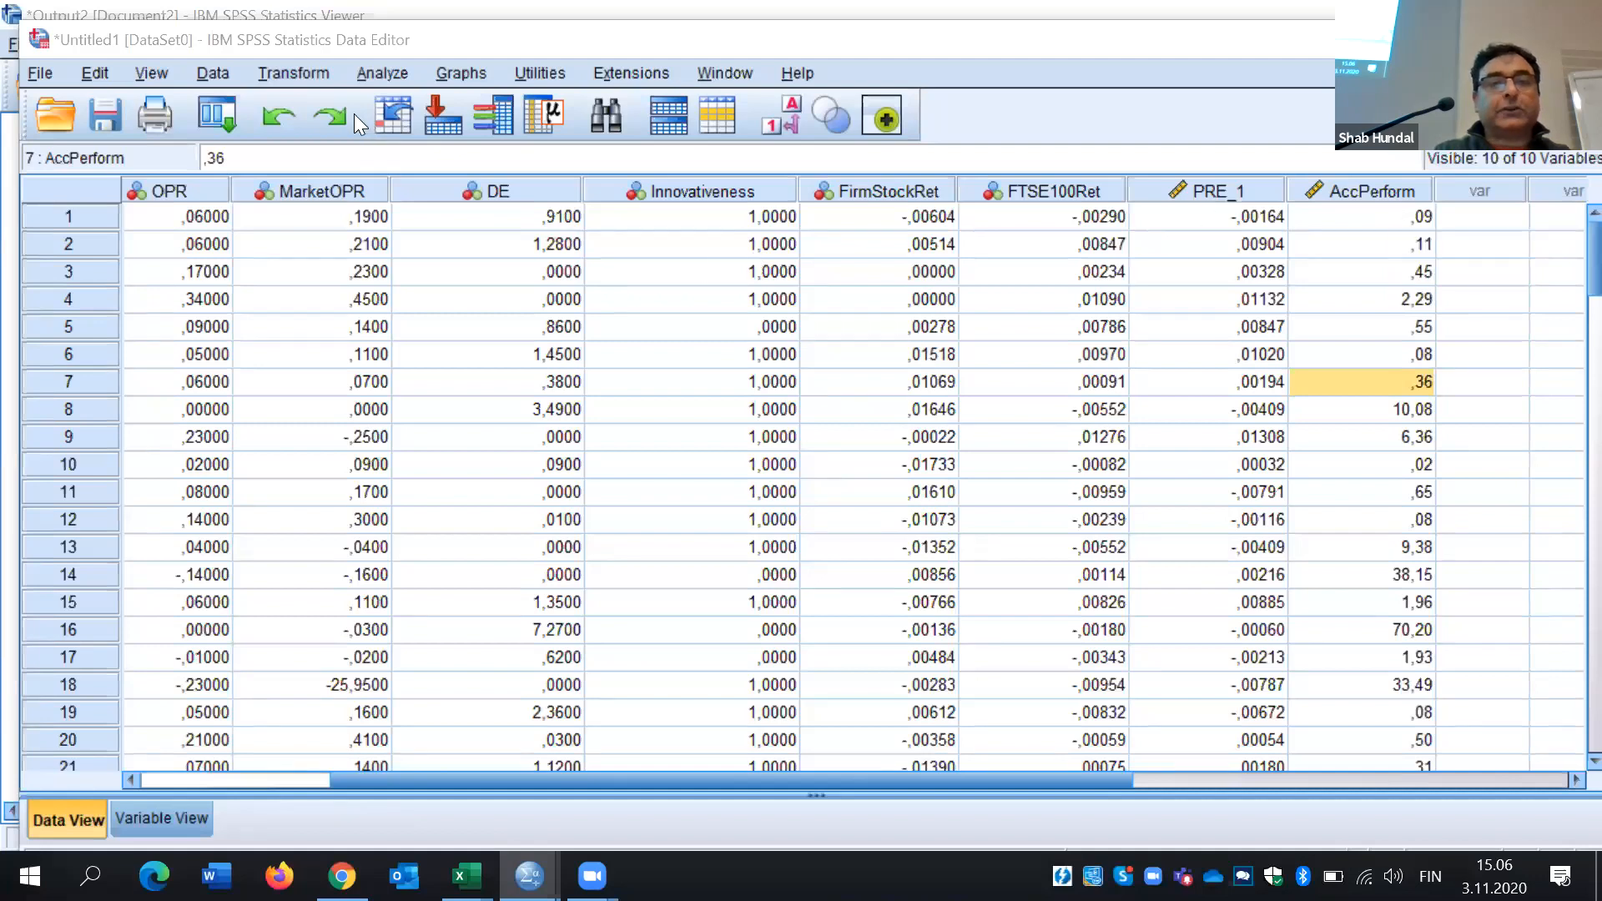
Start computing another new variable with OrganzConst as the target variable name
{"action": "left_click", "coordinate": [304, 77]}
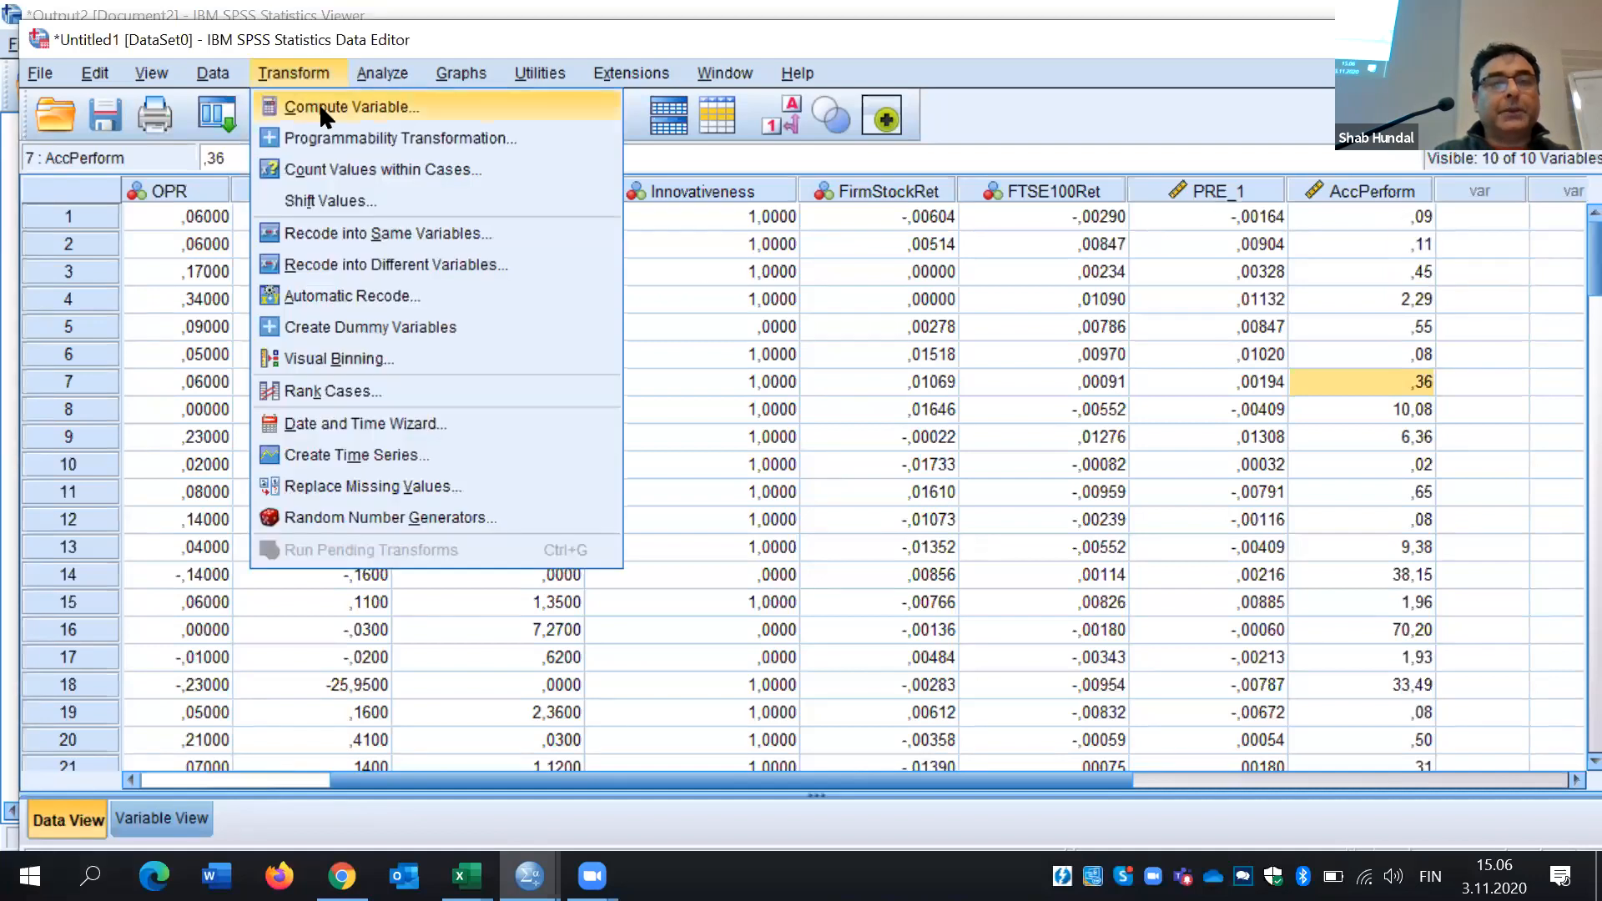
{"action": "left_click", "coordinate": [319, 103]}
{"action": "left_click", "coordinate": [505, 166]}
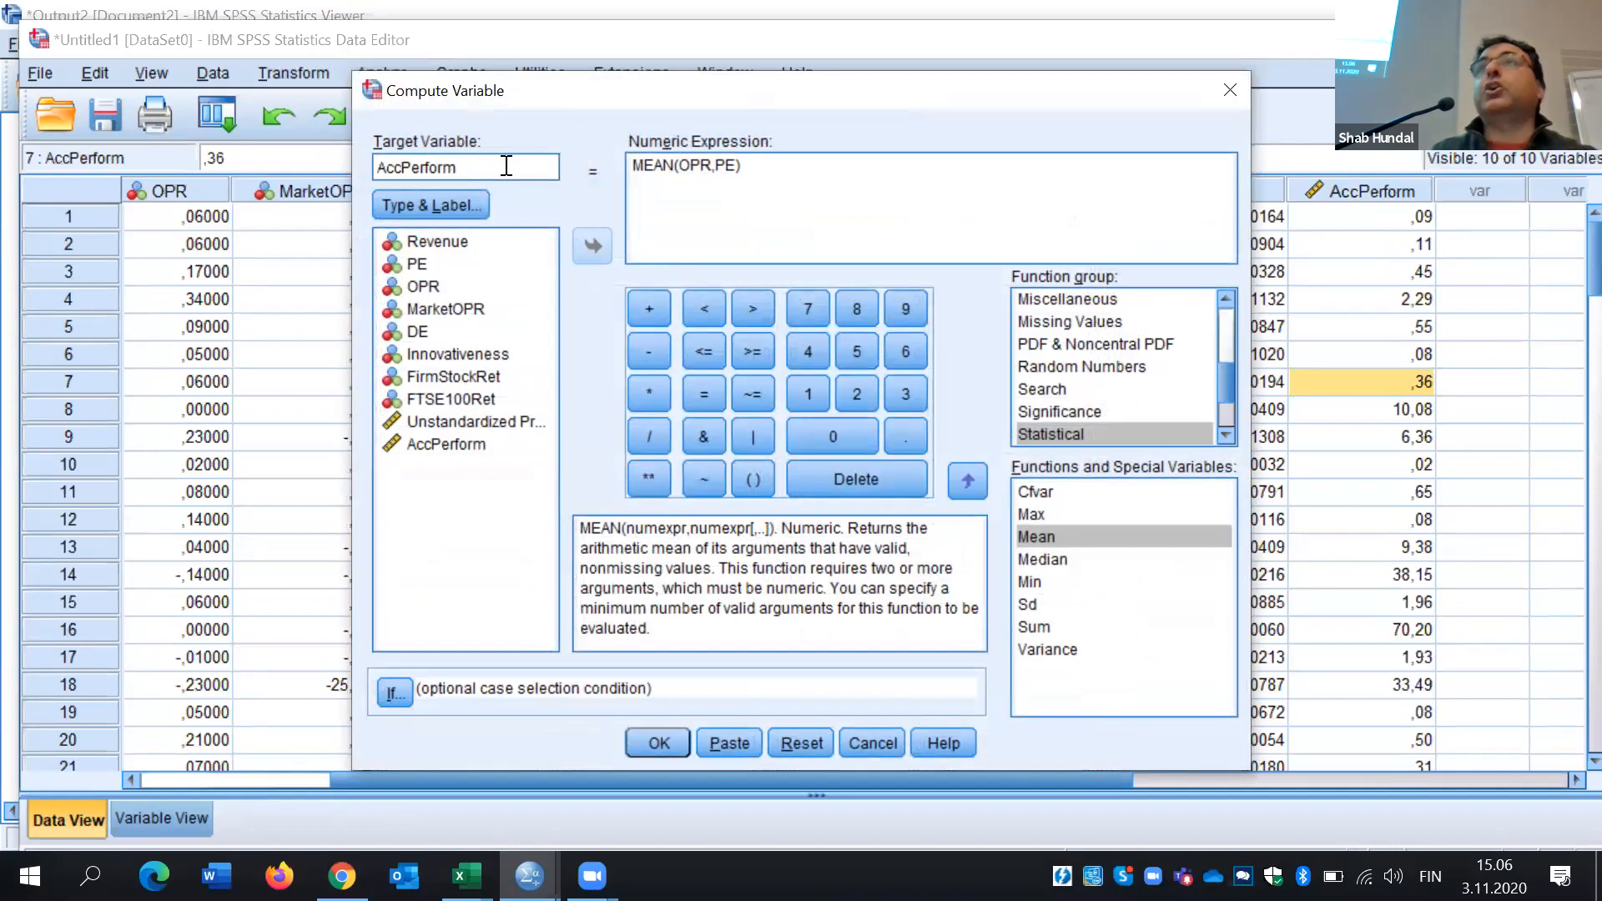
{"action": "key", "text": "BackSpace"}
{"action": "key", "text": "BackSpace"}
{"action": "key", "text": "BackSpace"}
{"action": "key", "text": "BackSpace"}
{"action": "key", "text": "BackSpace"}
{"action": "key", "text": "BackSpace"}
{"action": "key", "text": "BackSpace"}
{"action": "key", "text": "BackSpace"}
{"action": "key", "text": "BackSpace"}
{"action": "key", "text": "BackSpace"}
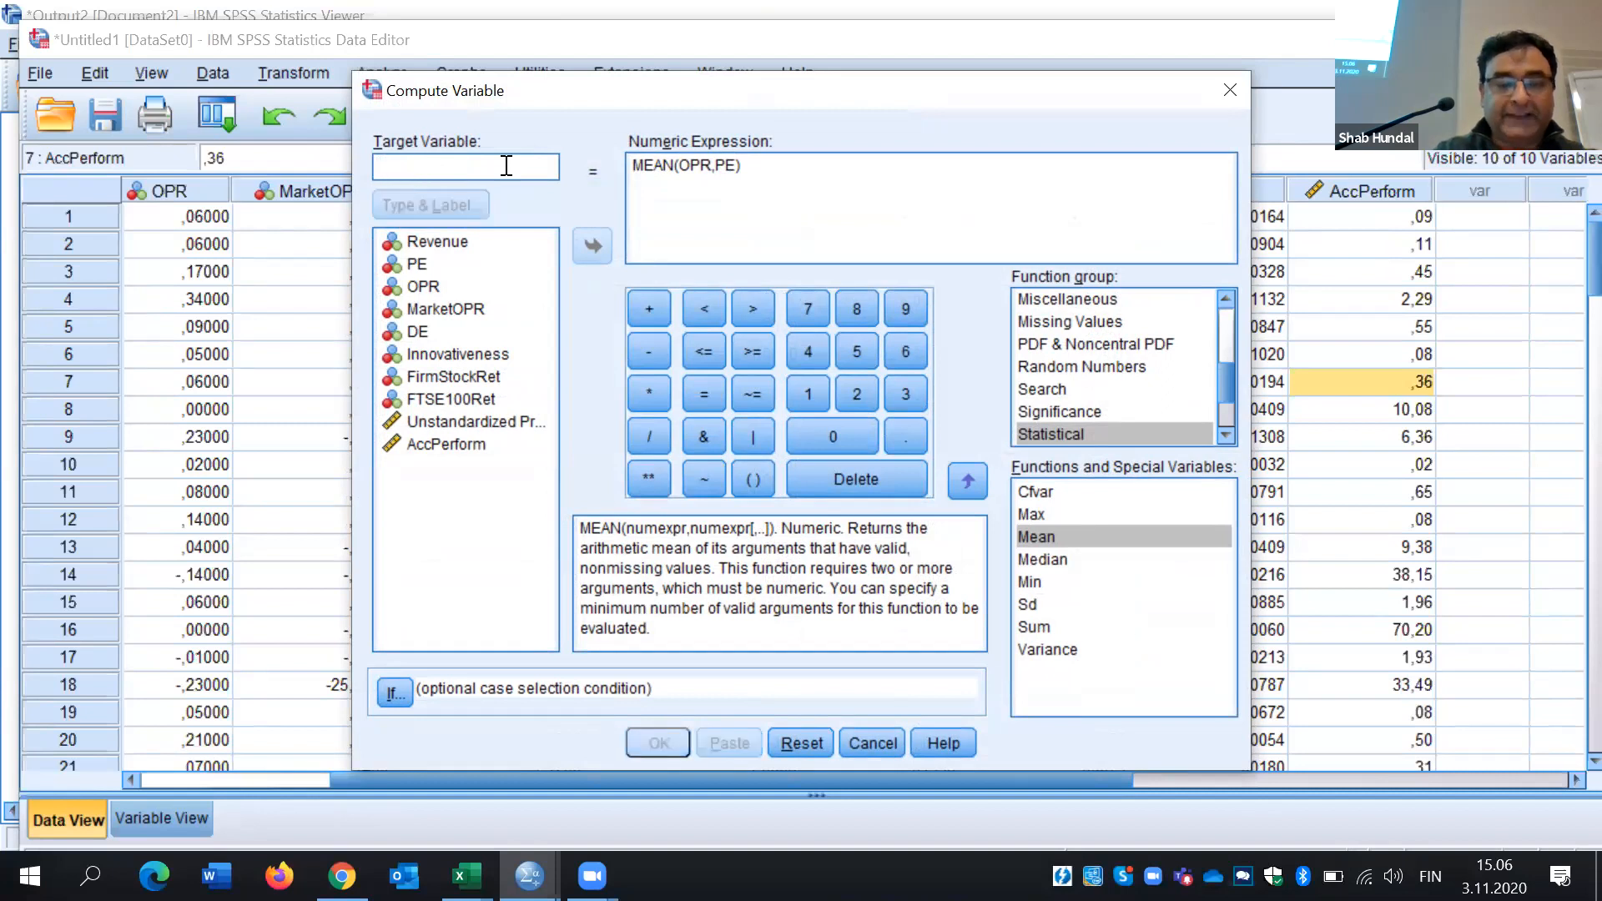
{"action": "type", "text": "Or"}
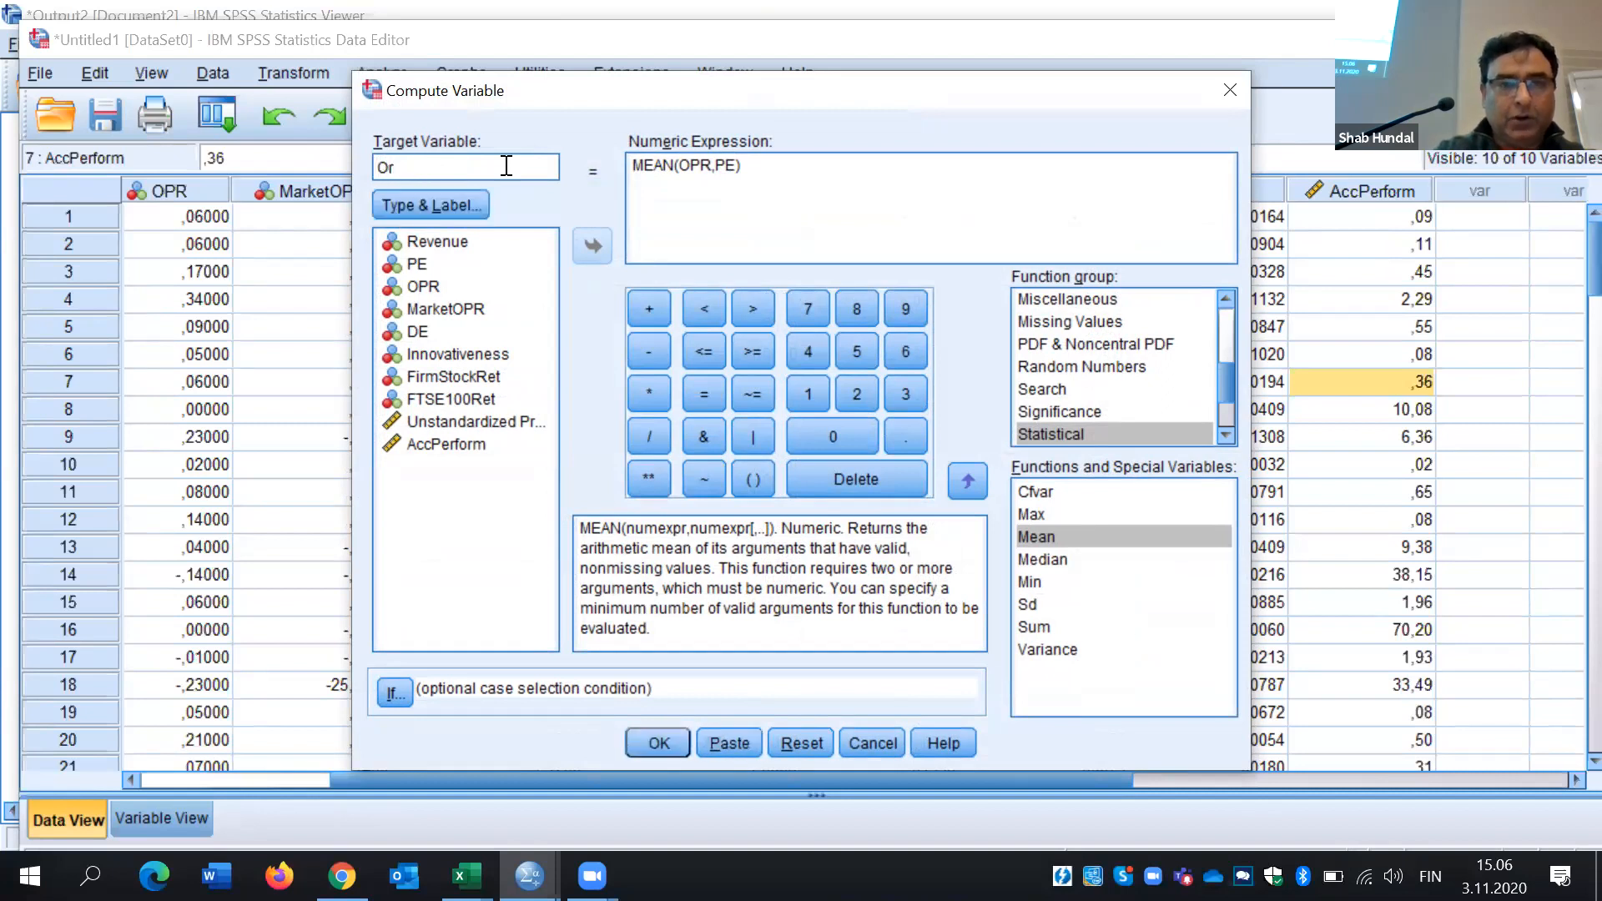
{"action": "type", "text": "ga"}
{"action": "type", "text": "n"}
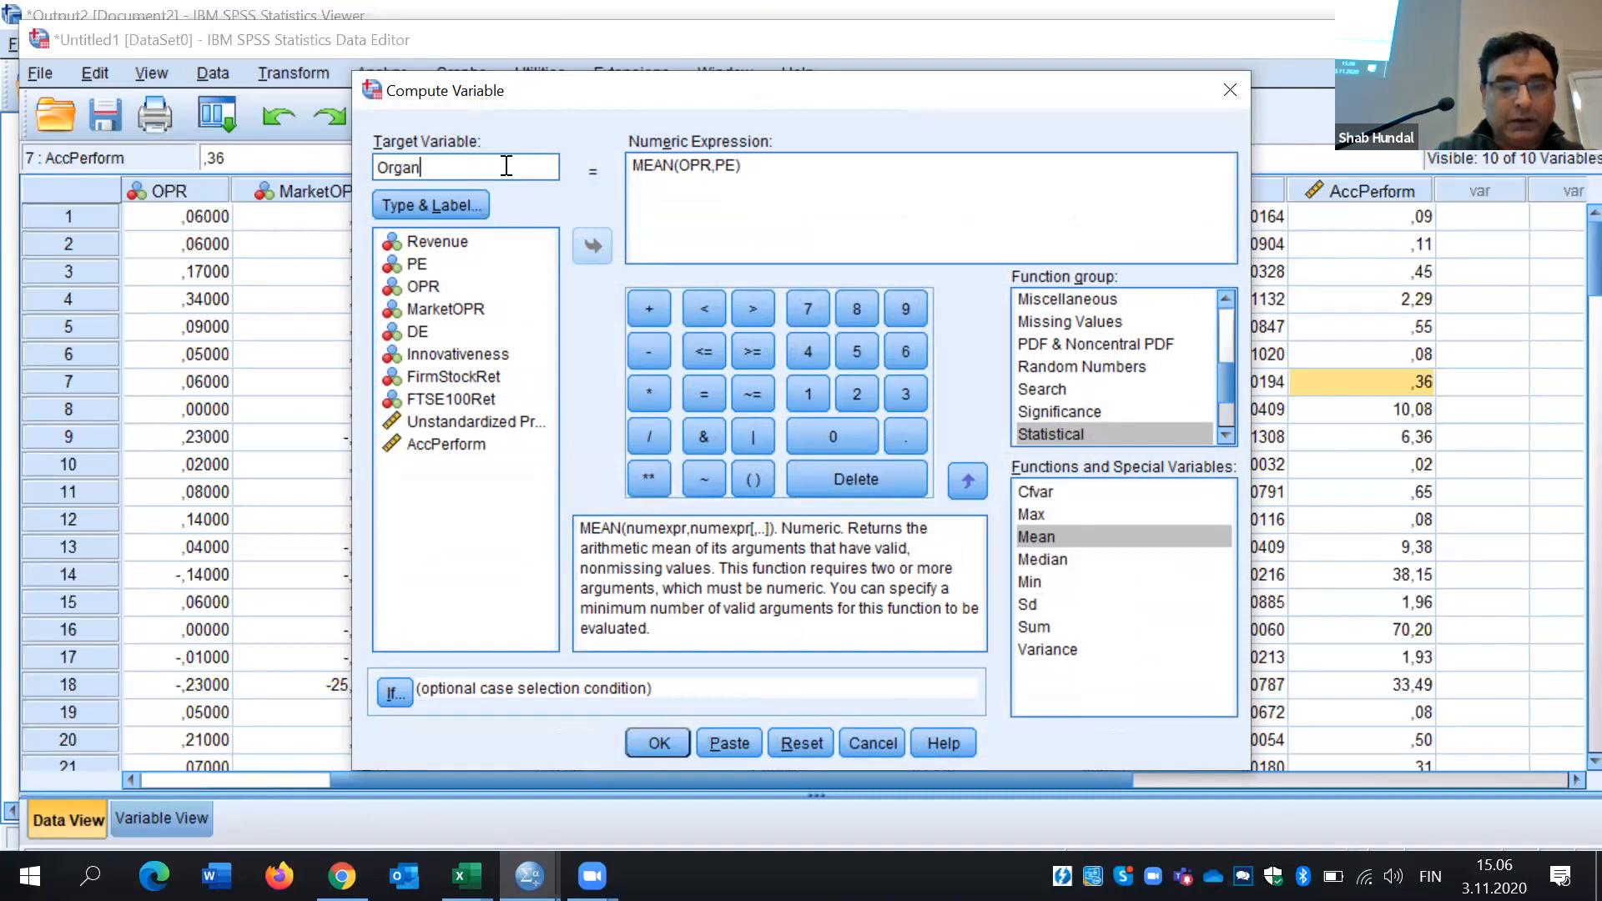
{"action": "type", "text": "zCos"}
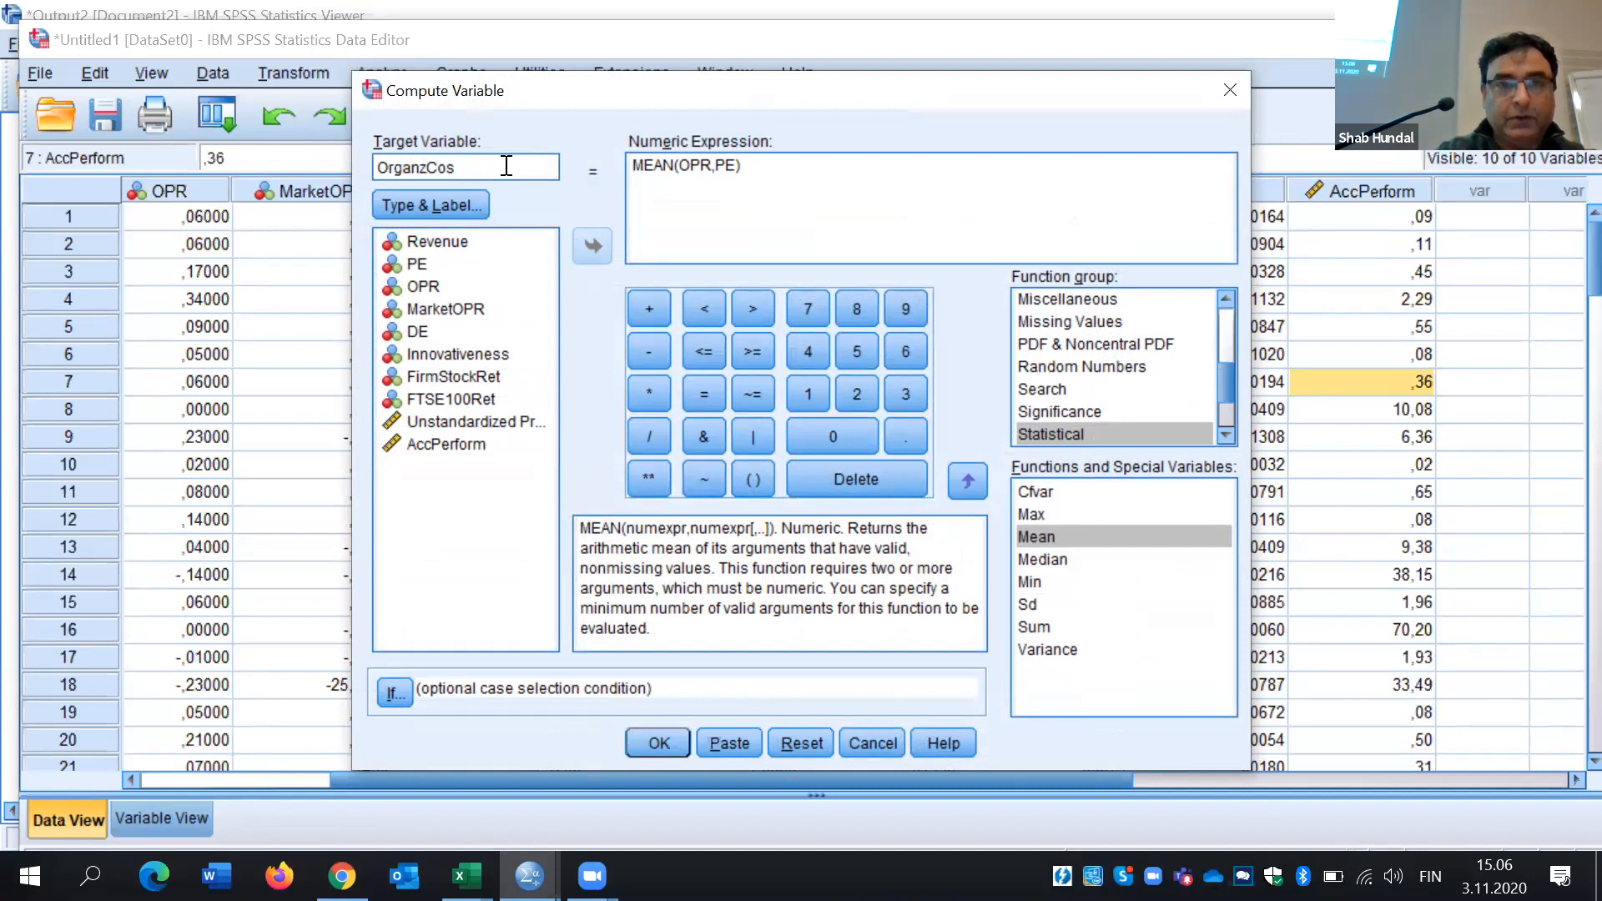
{"action": "key", "text": "BackSpace"}
{"action": "type", "text": "ns"}
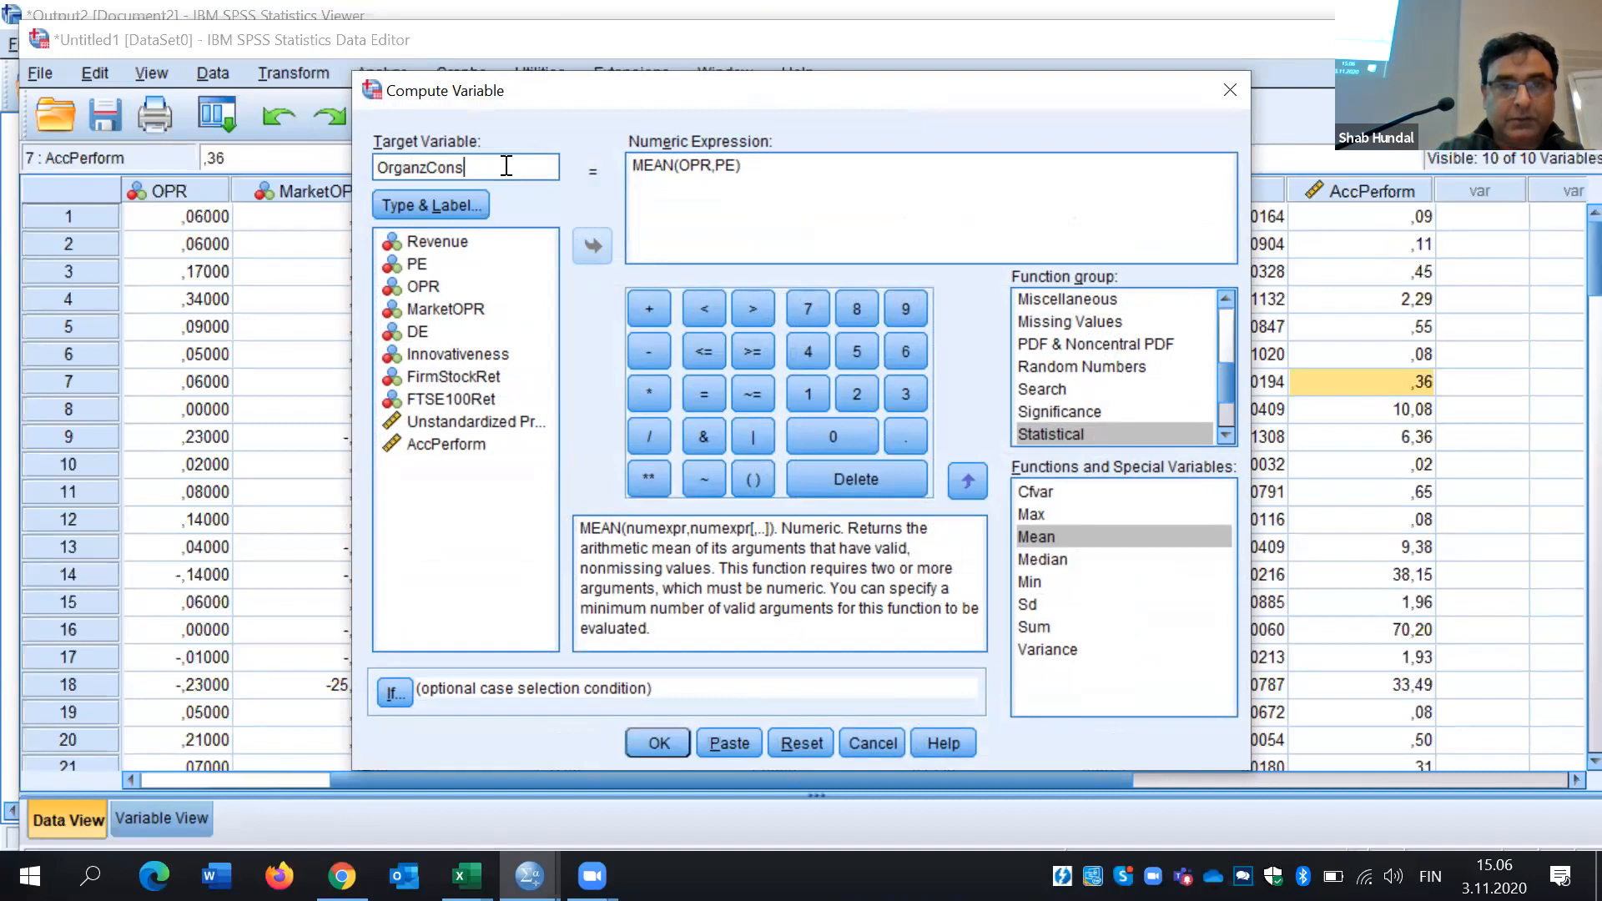
{"action": "type", "text": "t"}
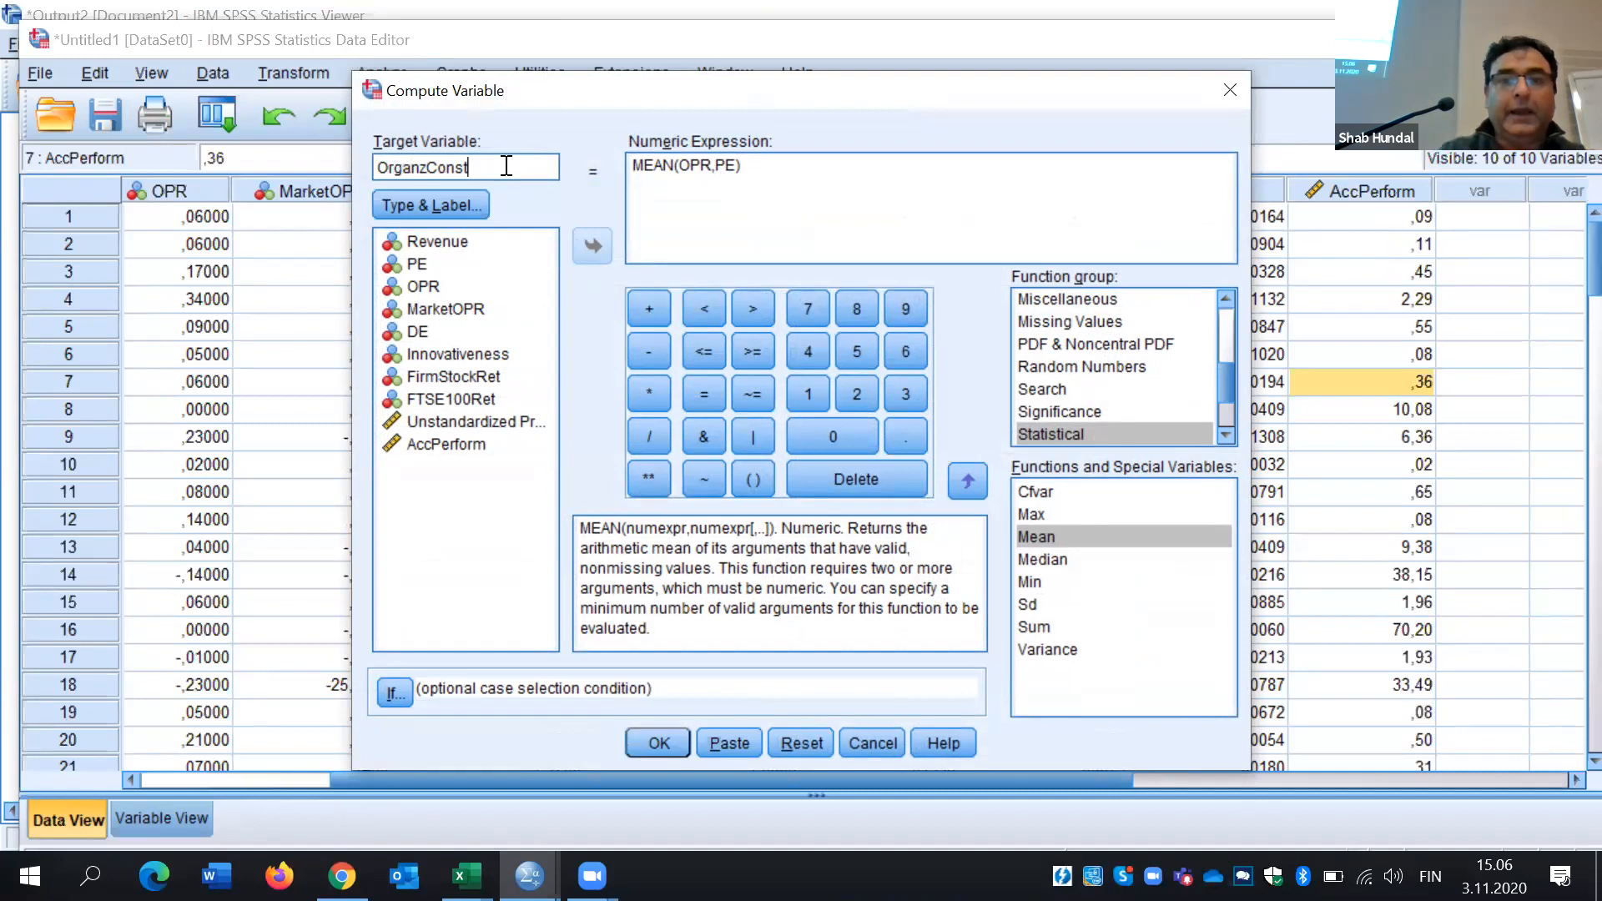
Replace the arguments of the MEAN function with DE and Innovativeness and compute OrganzConst as MEAN(DE,Innovativeness)
{"action": "left_click", "coordinate": [712, 165]}
{"action": "key", "text": "BackSpace"}
{"action": "key", "text": "BackSpace"}
{"action": "key", "text": "BackSpace"}
{"action": "key", "text": "Delete"}
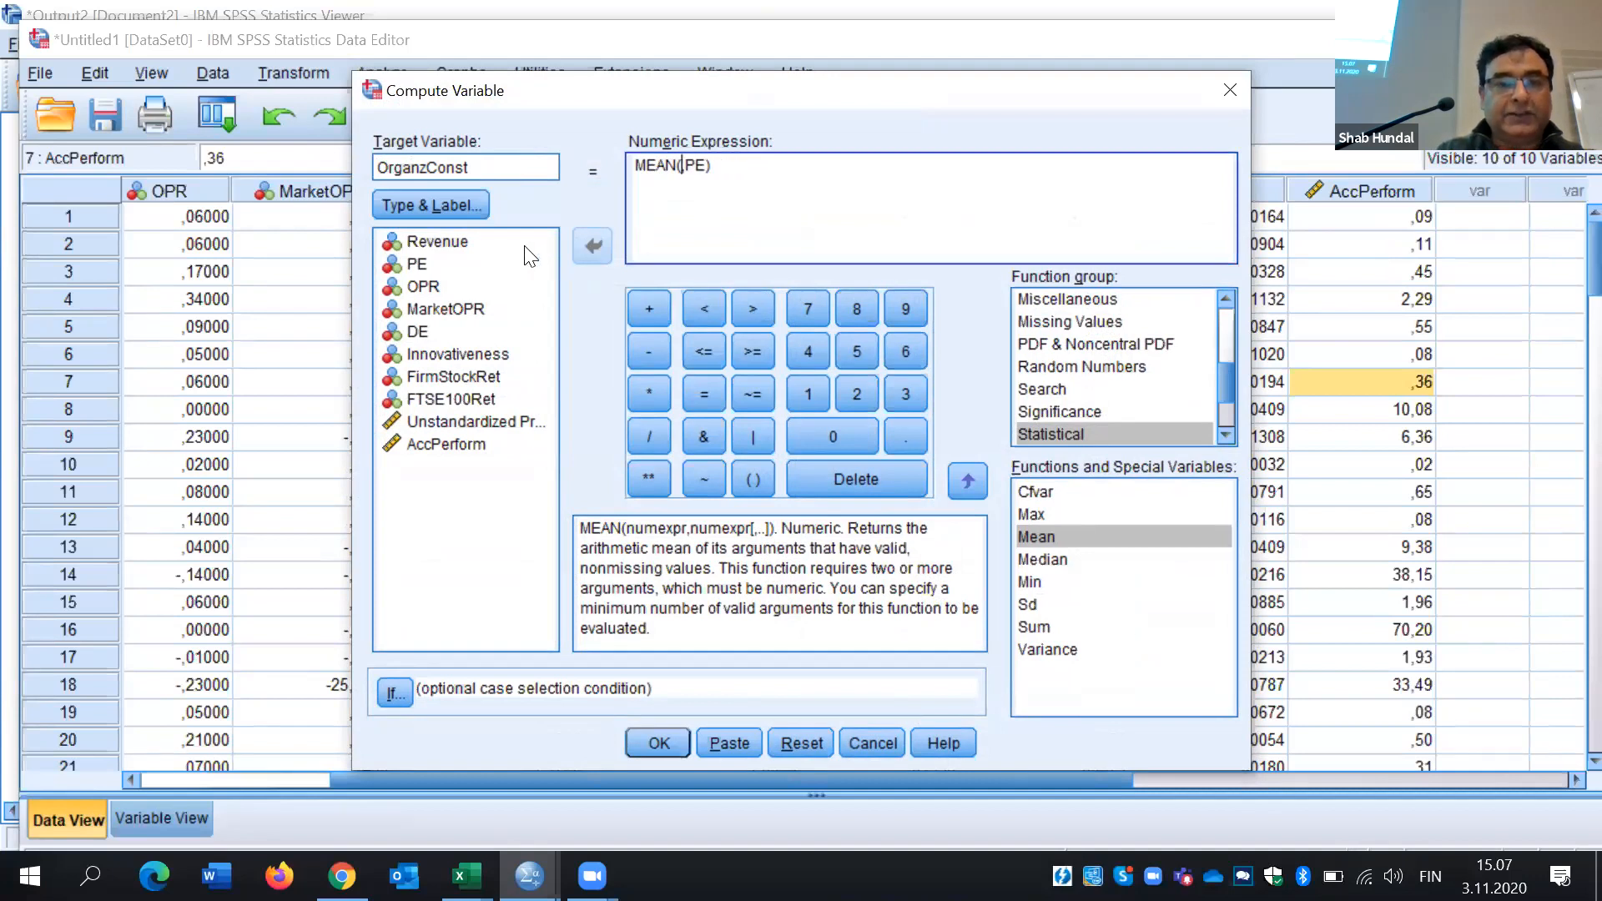
{"action": "left_click", "coordinate": [430, 330]}
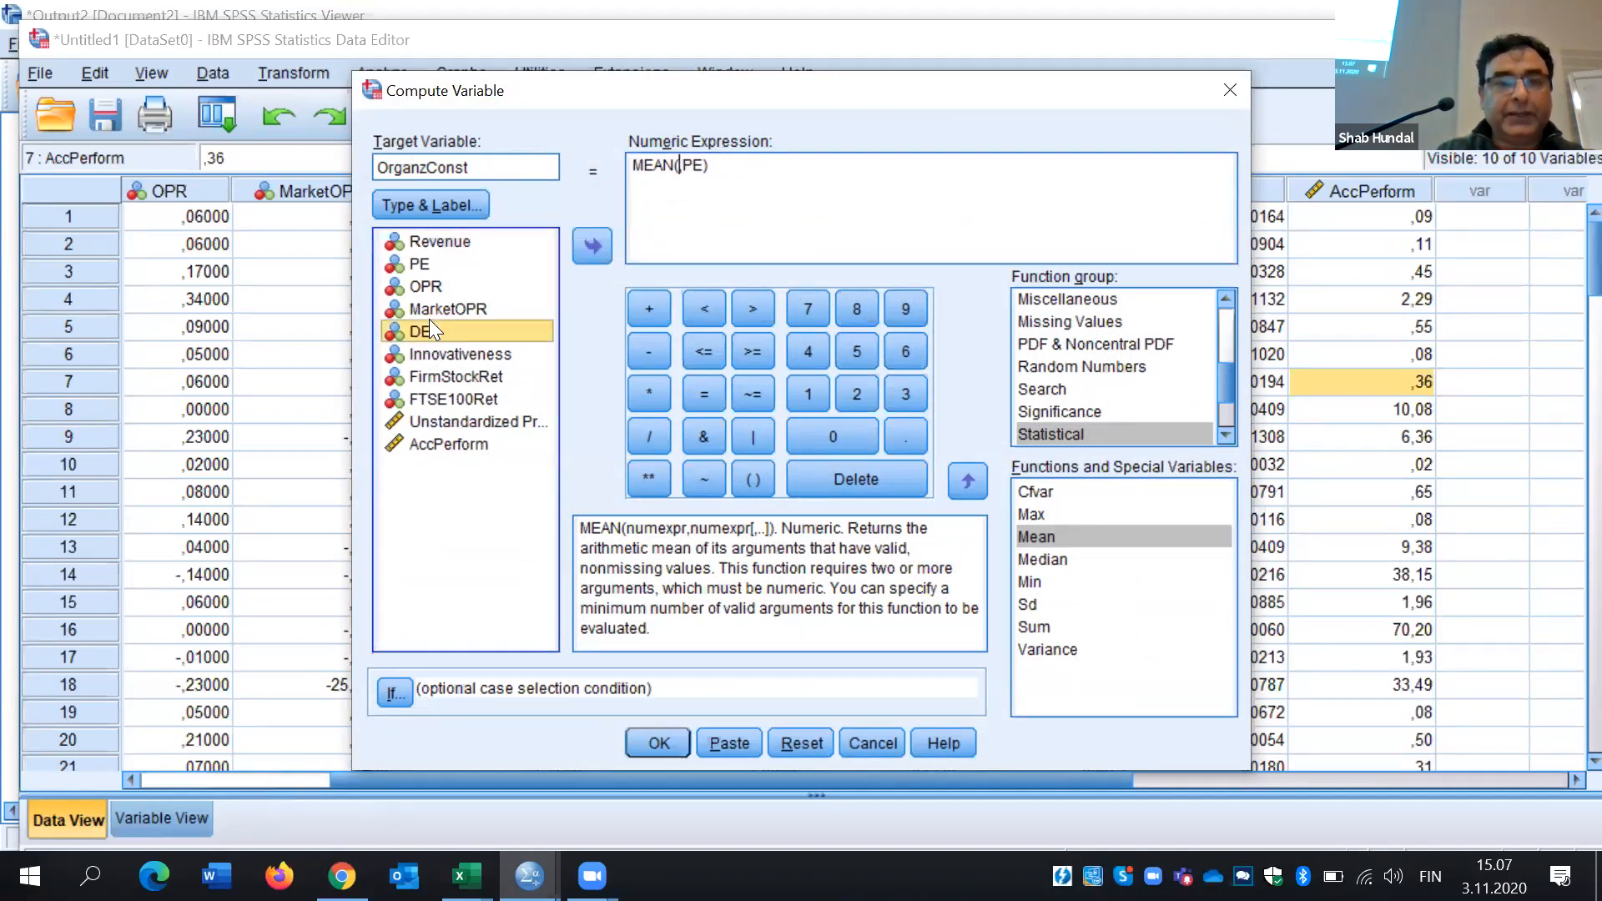
{"action": "left_click", "coordinate": [586, 255]}
{"action": "type", "text": ","}
{"action": "key", "text": "BackSpace"}
{"action": "key", "text": "BackSpace"}
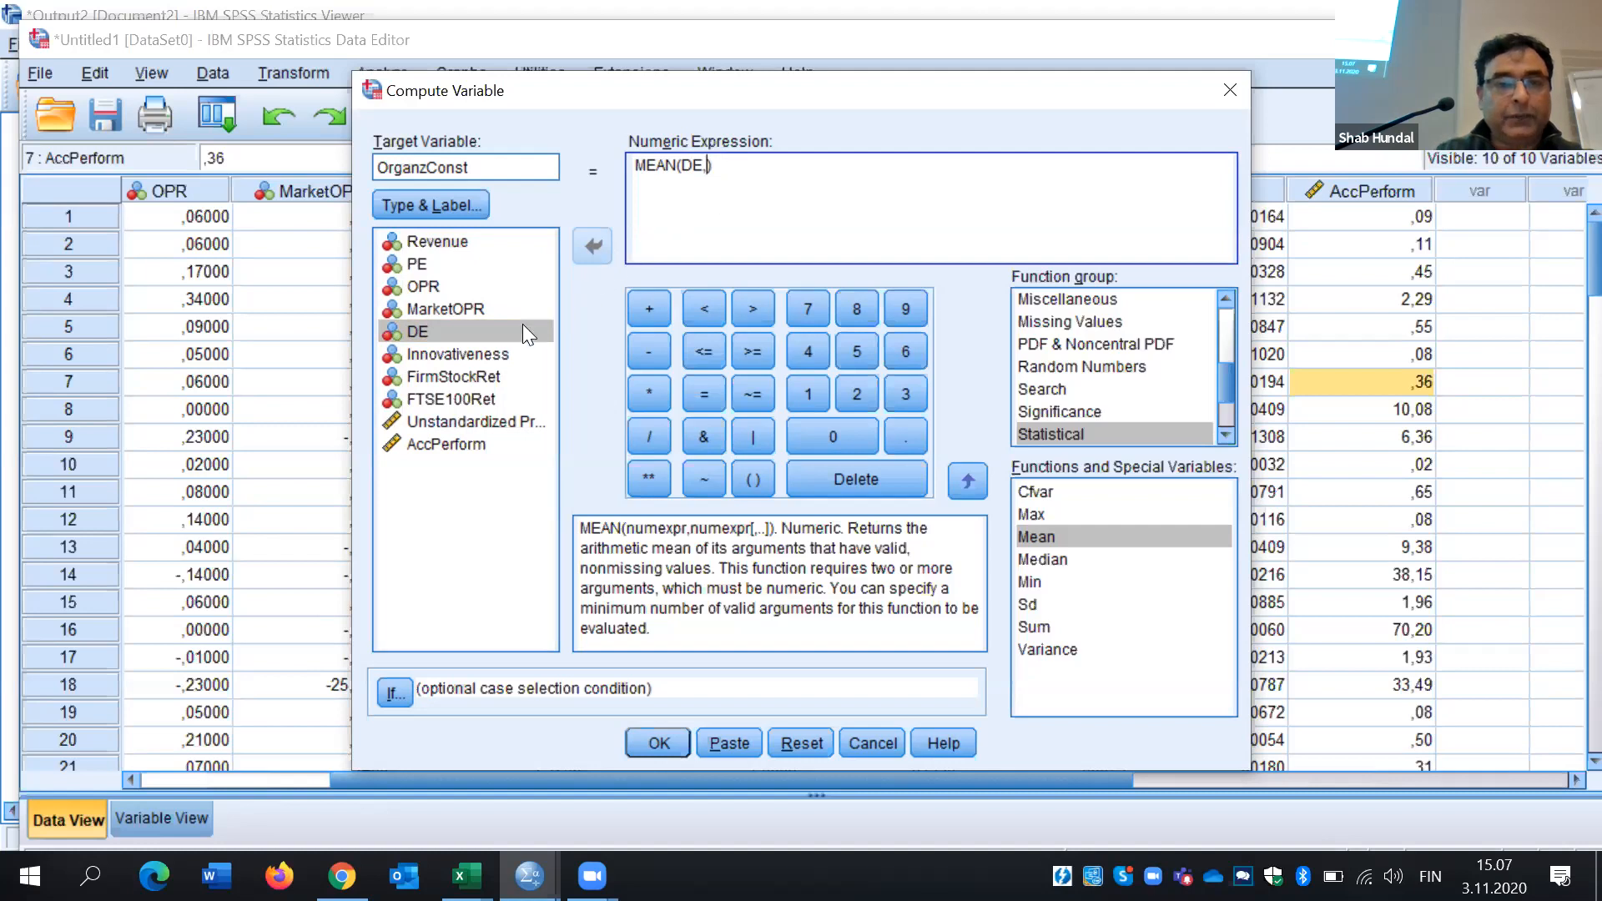
{"action": "left_click", "coordinate": [476, 353]}
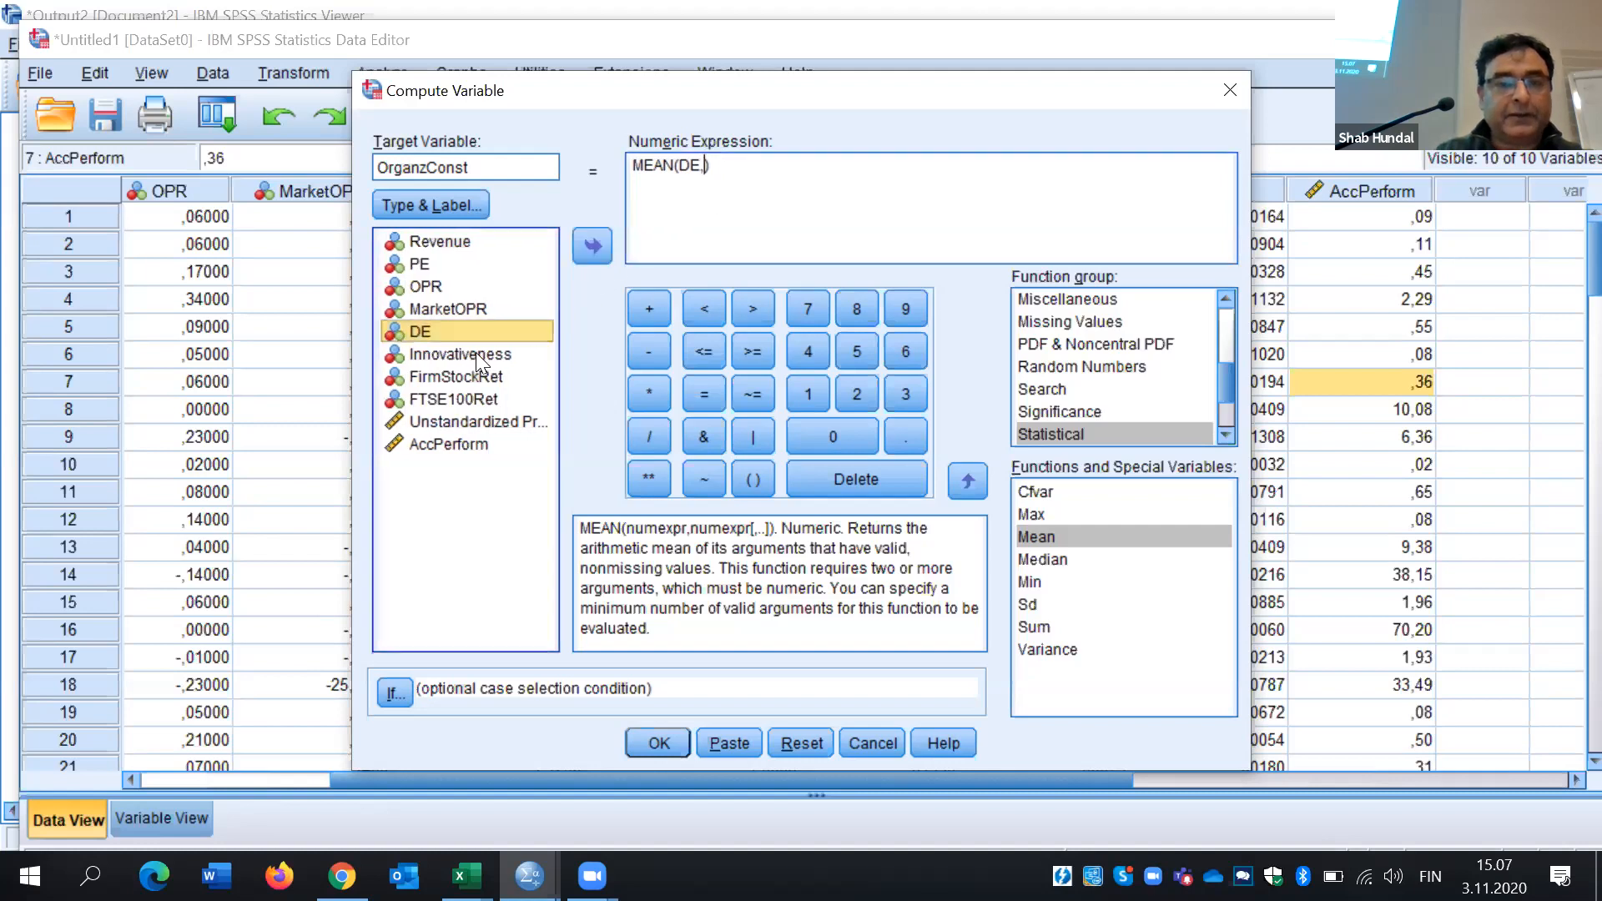
{"action": "left_click", "coordinate": [594, 245]}
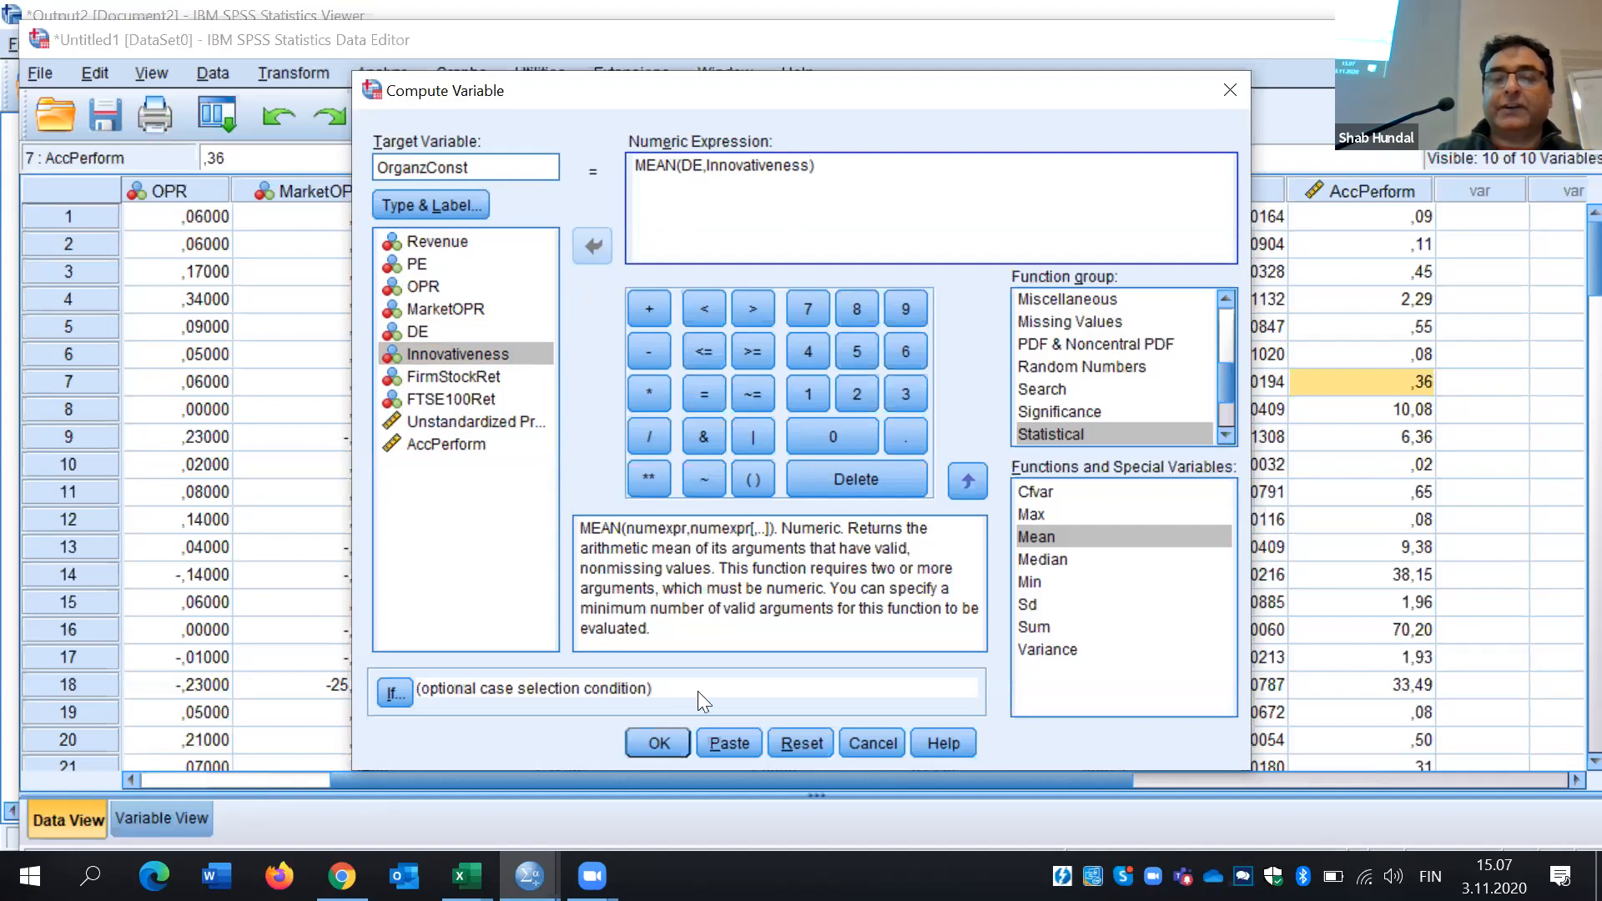
{"action": "left_click", "coordinate": [654, 748]}
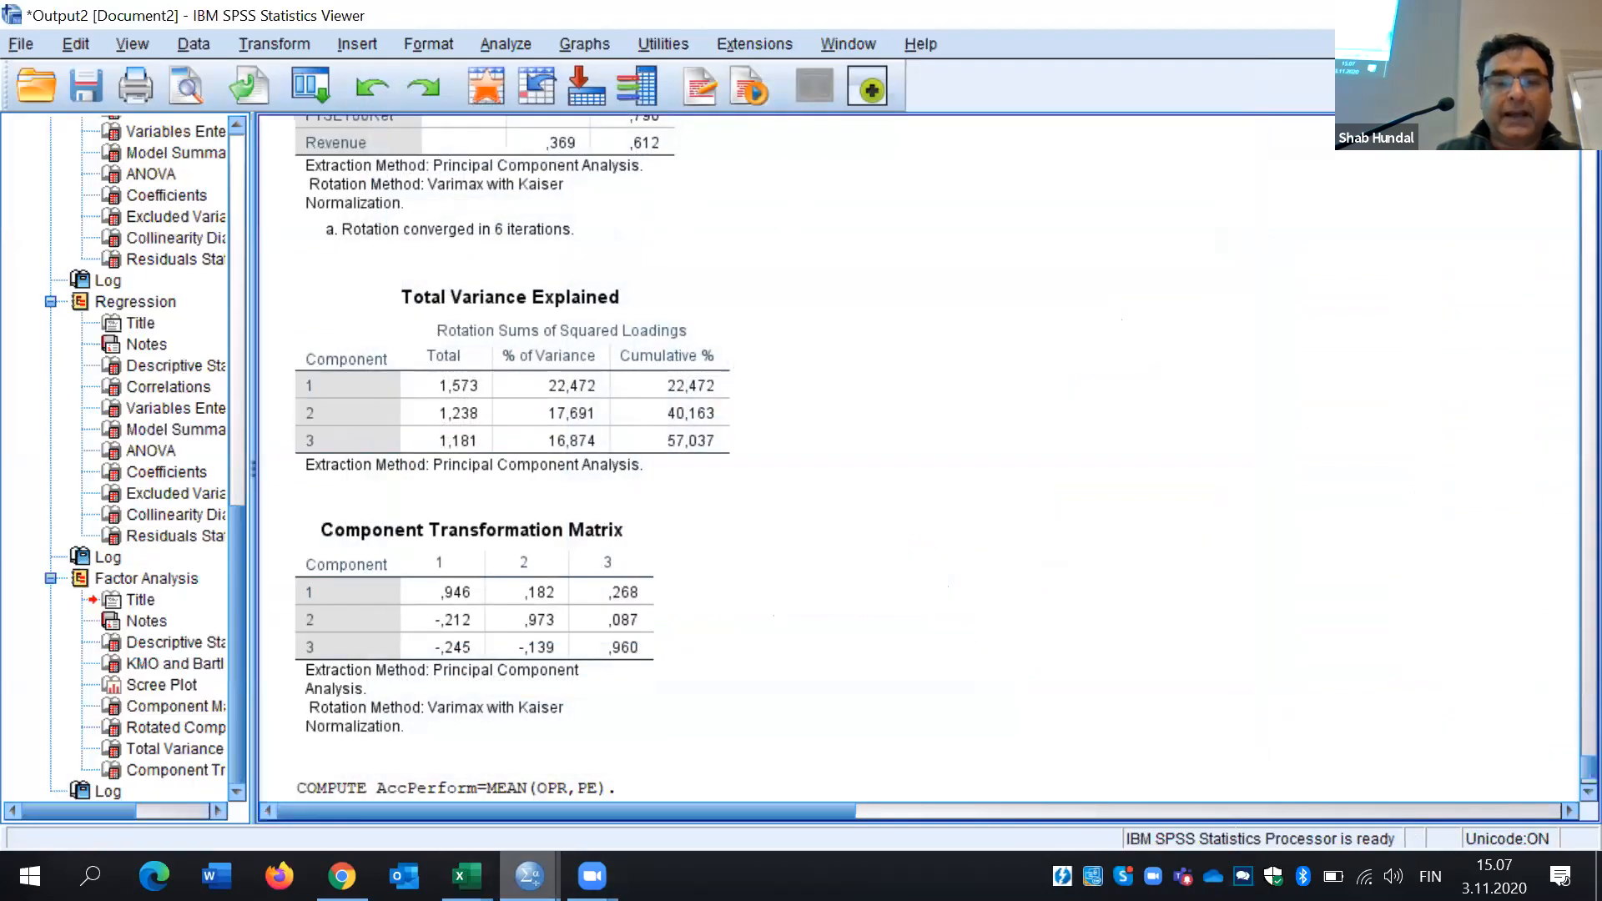
Switch to the Data Editor and check the computed OrganzConst column
{"action": "mouse_move", "coordinate": [529, 875]}
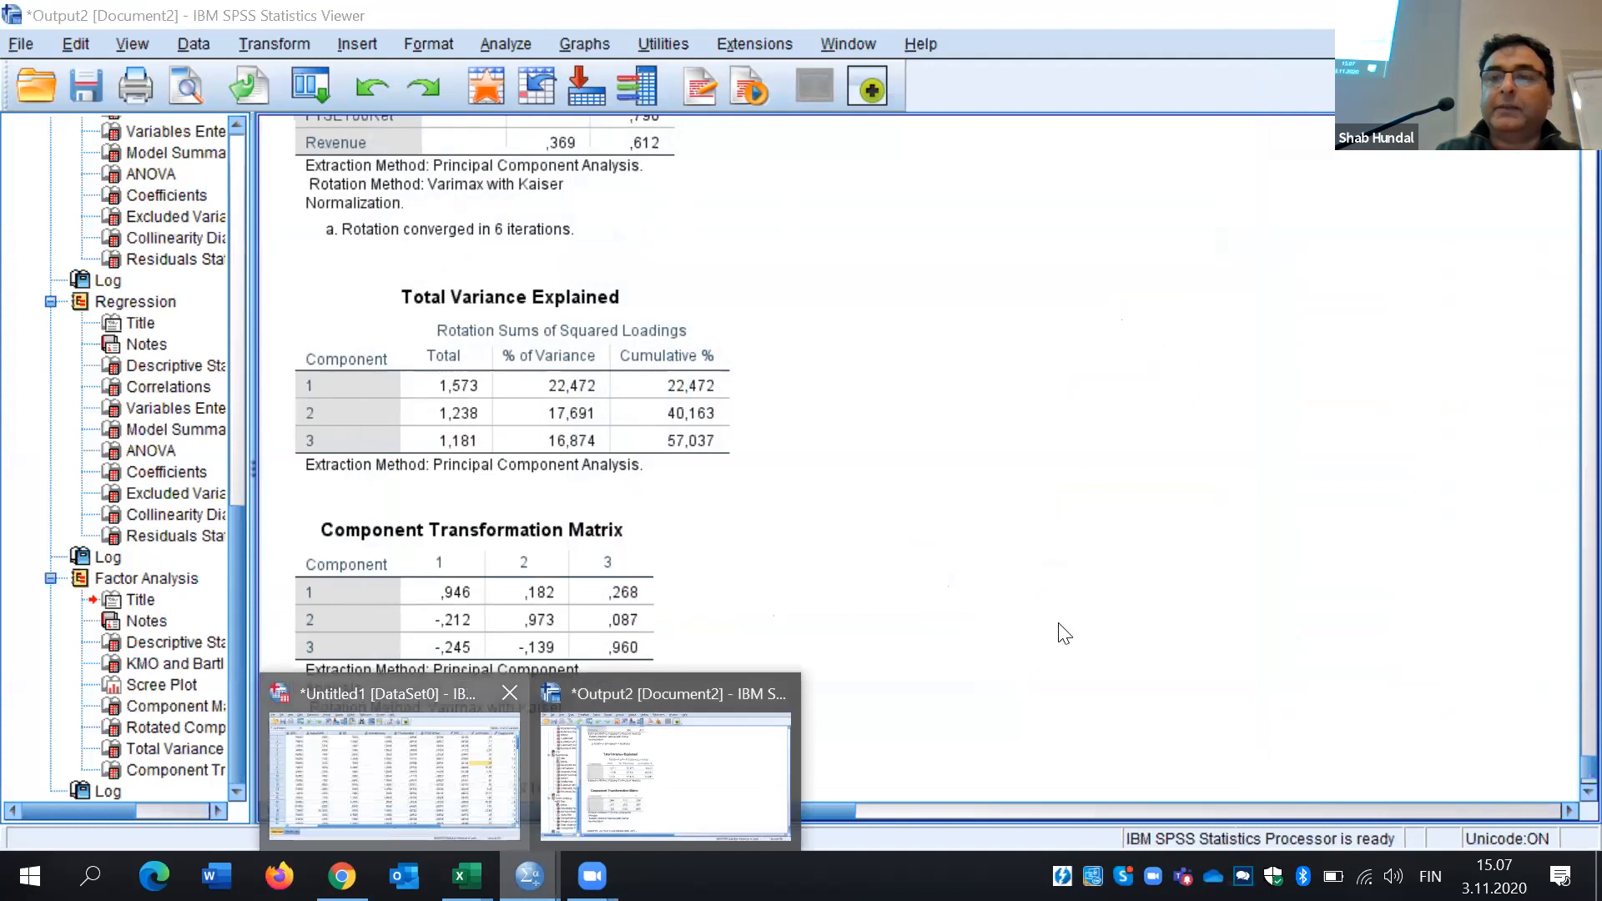
{"action": "left_click", "coordinate": [418, 746]}
{"action": "left_click", "coordinate": [1563, 785]}
{"action": "left_click", "coordinate": [1564, 784]}
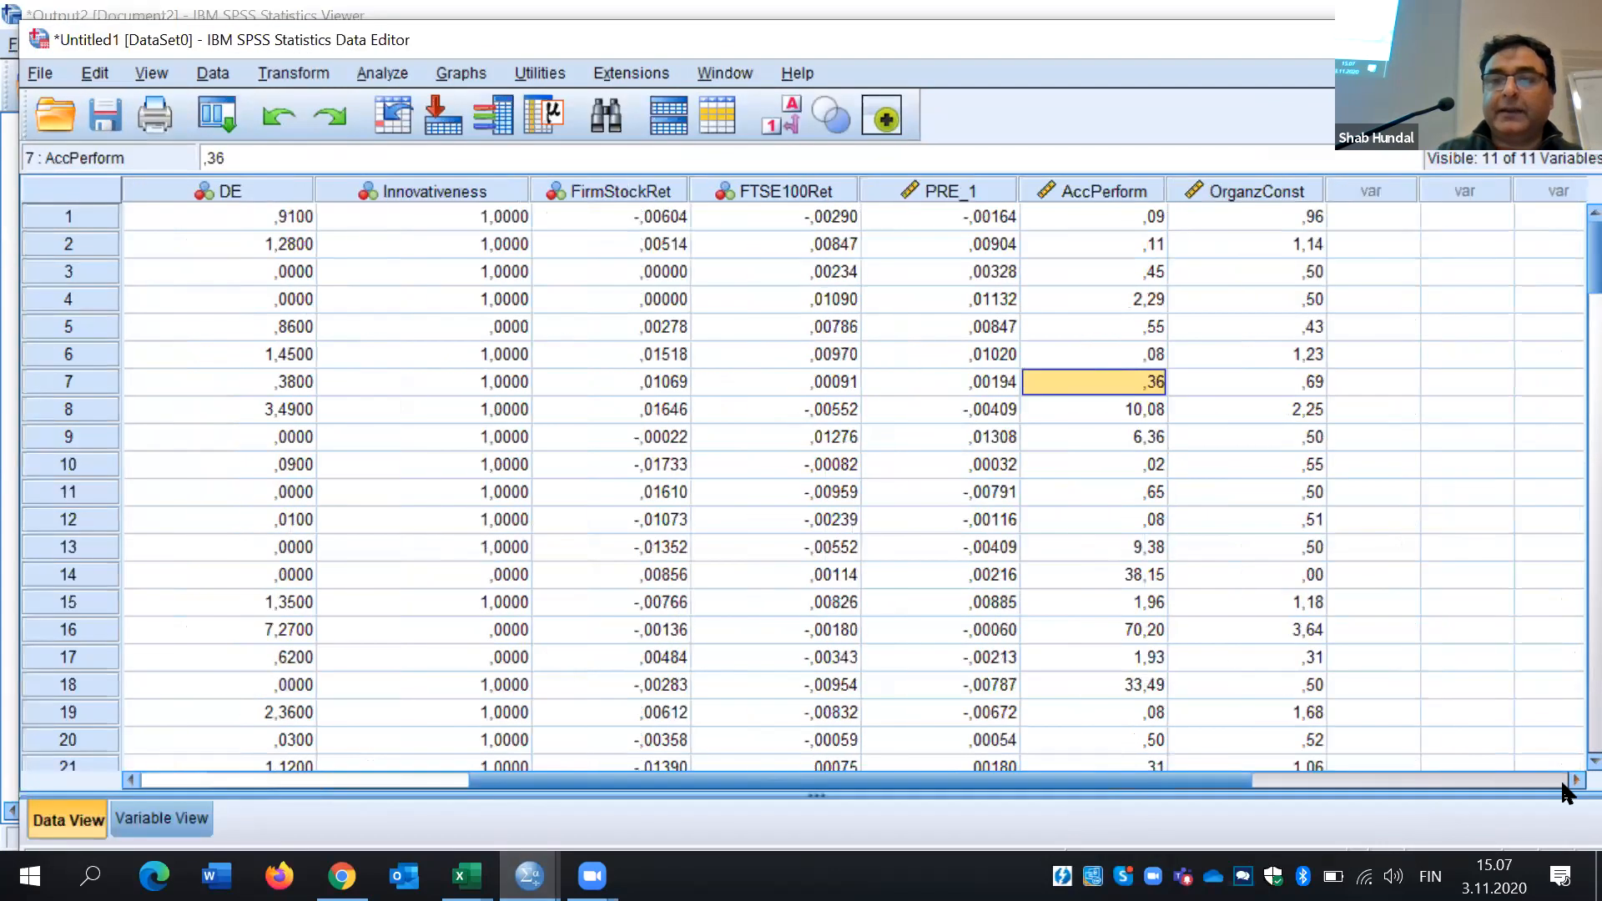
{"action": "left_click", "coordinate": [1263, 217]}
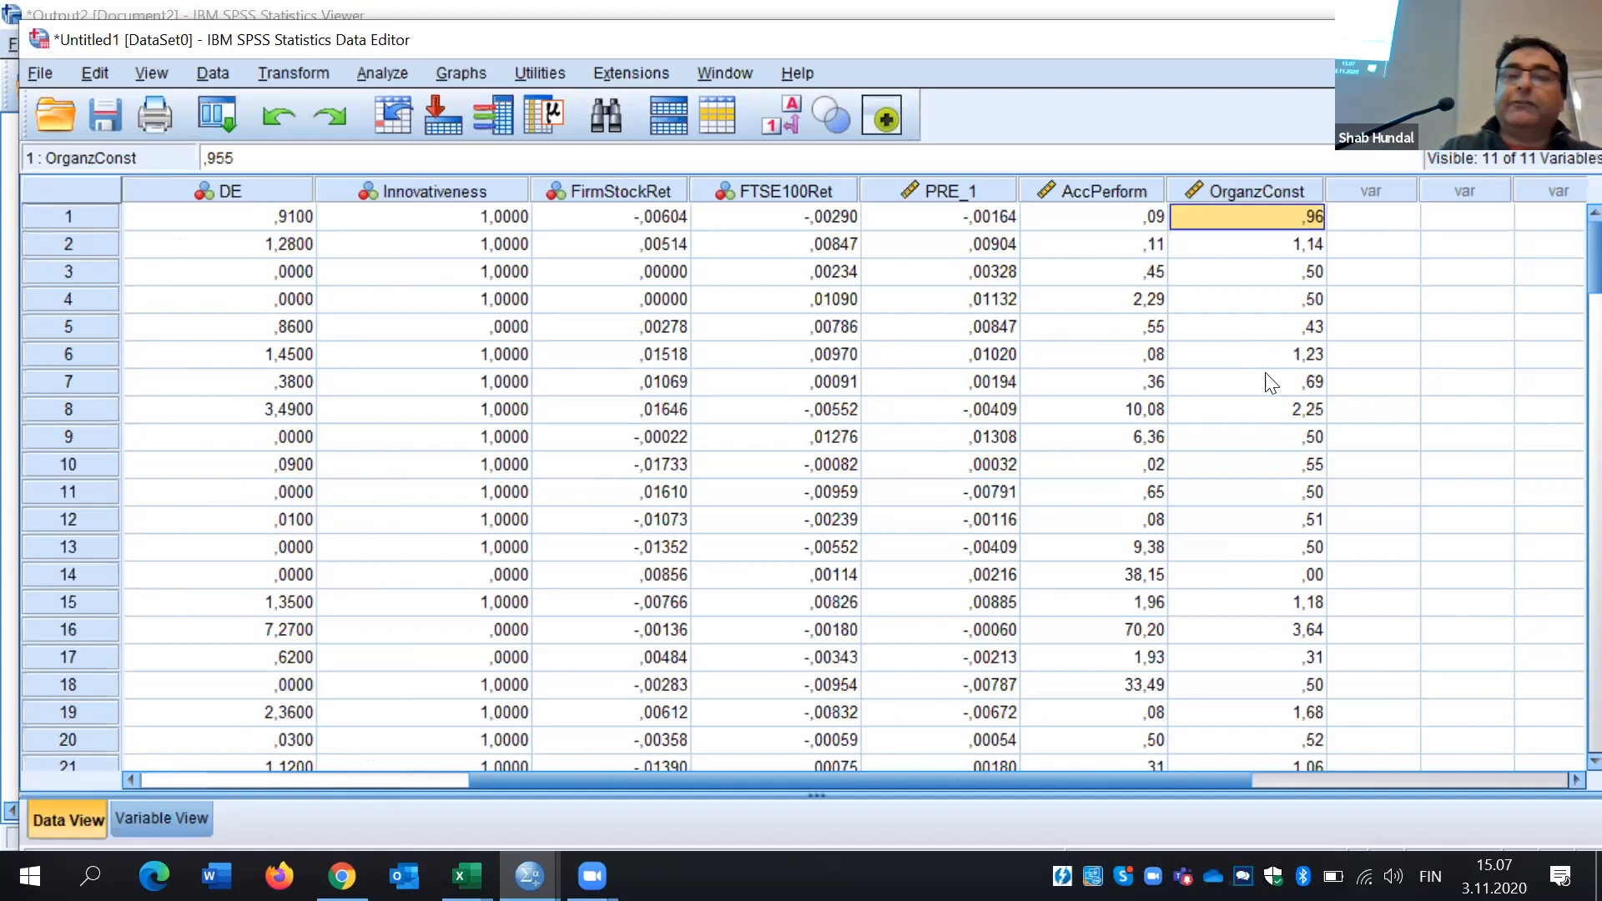
Start computing a third new variable with MarketPerfo as the target variable name
{"action": "left_click", "coordinate": [307, 71]}
{"action": "left_click", "coordinate": [338, 106]}
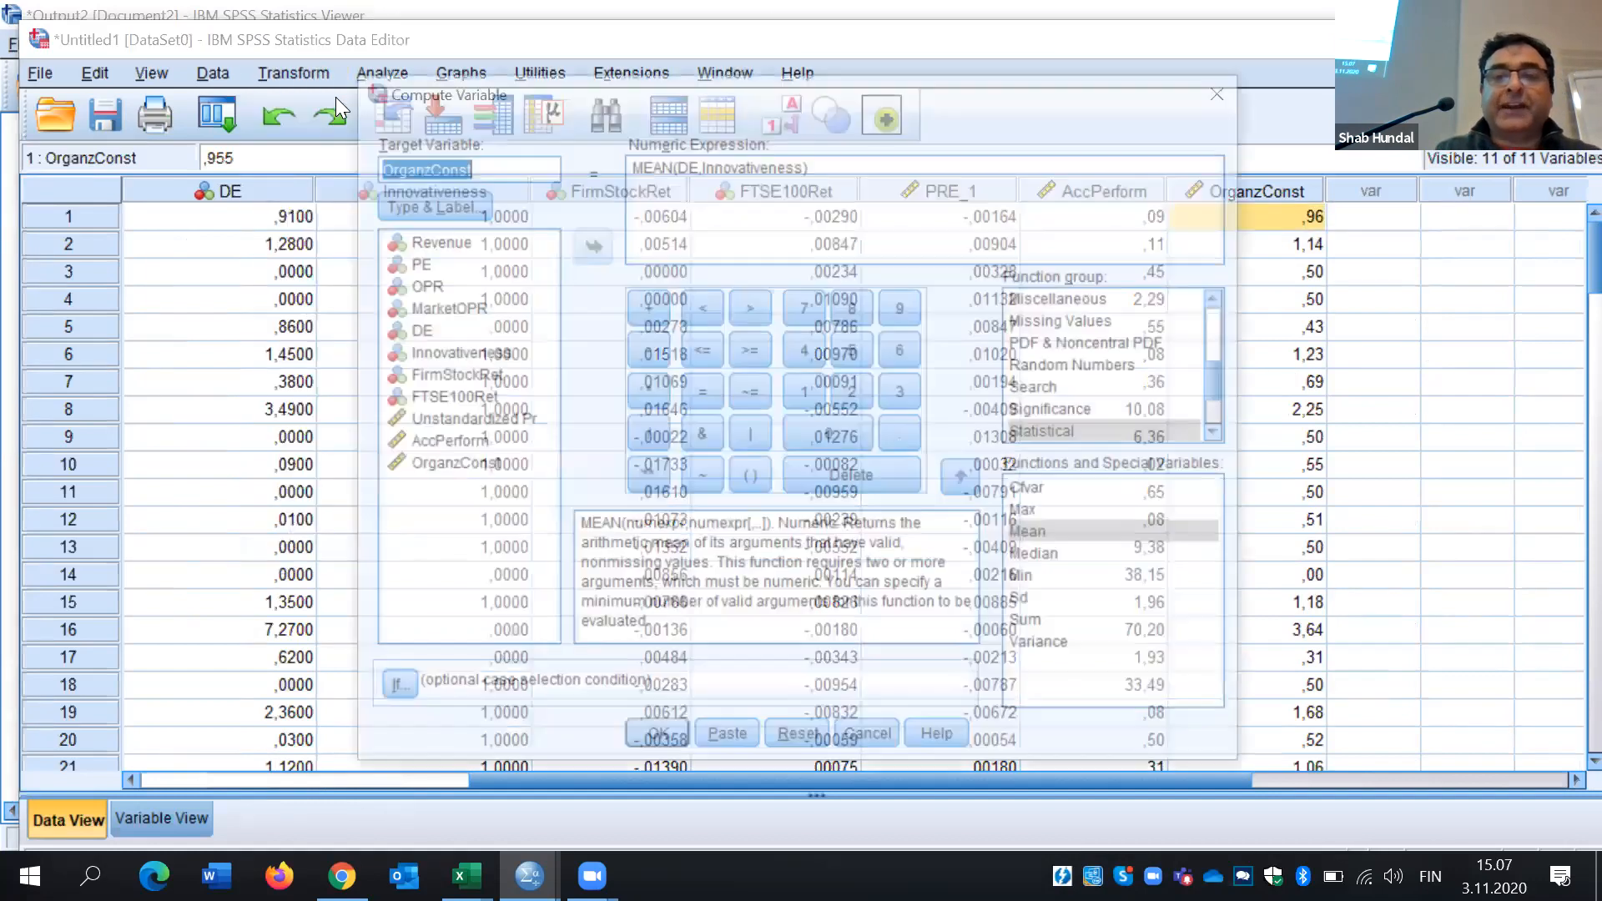
{"action": "left_click", "coordinate": [504, 166]}
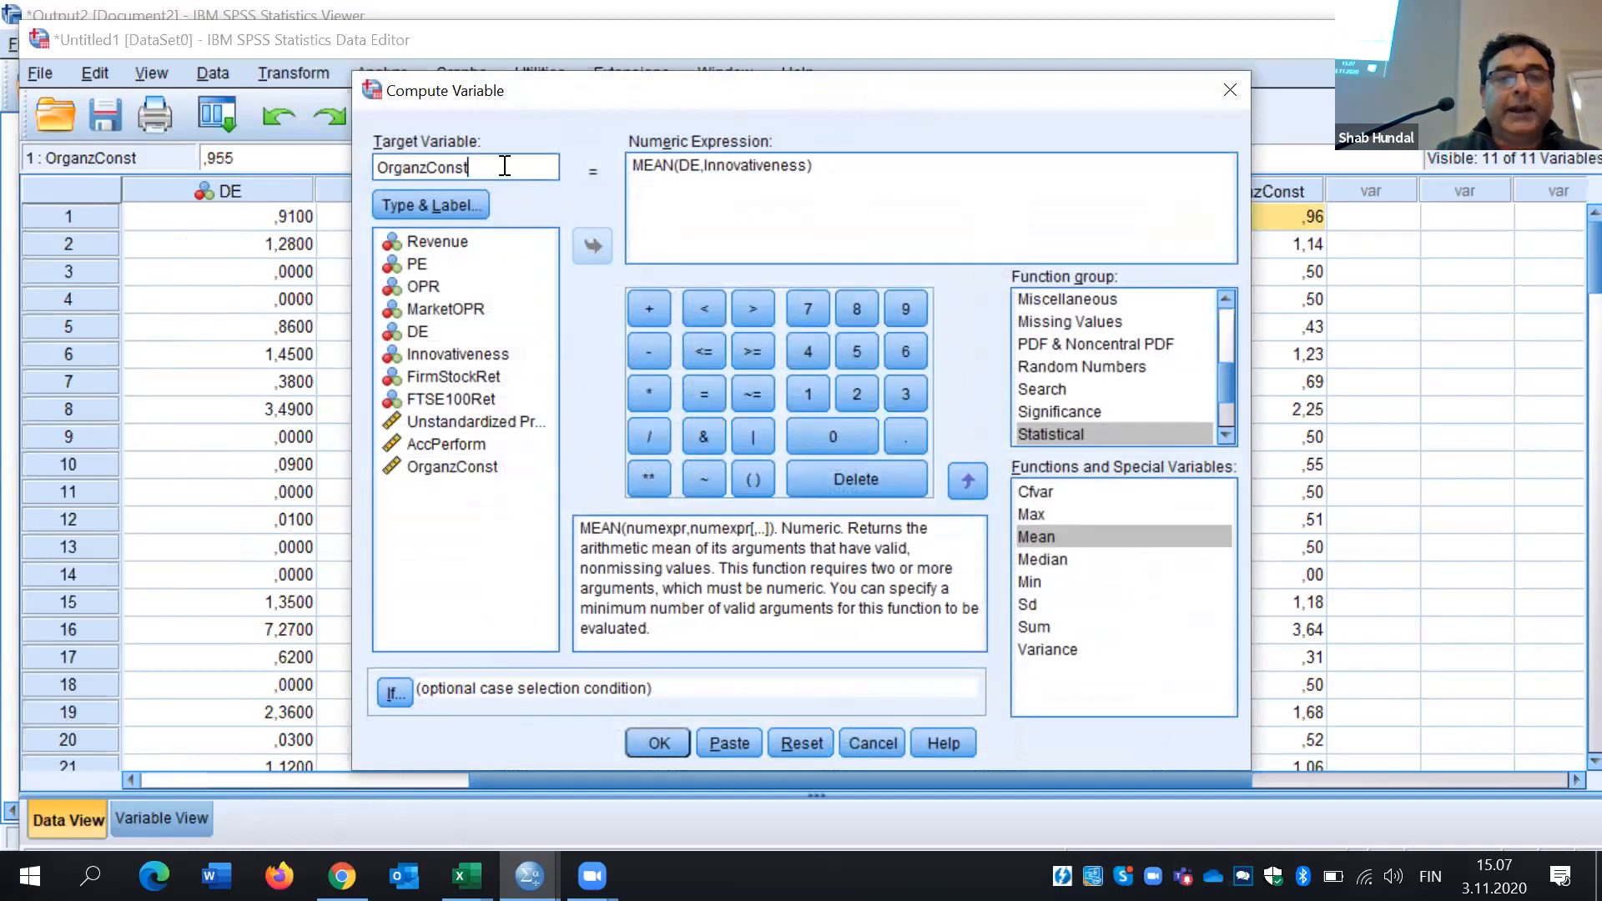
{"action": "key", "text": "BackSpace"}
{"action": "key", "text": "BackSpace"}
{"action": "key", "text": "BackSpace"}
{"action": "key", "text": "BackSpace"}
{"action": "key", "text": "BackSpace"}
{"action": "key", "text": "BackSpace"}
{"action": "key", "text": "BackSpace"}
{"action": "key", "text": "BackSpace"}
{"action": "key", "text": "BackSpace"}
{"action": "key", "text": "BackSpace"}
{"action": "key", "text": "BackSpace"}
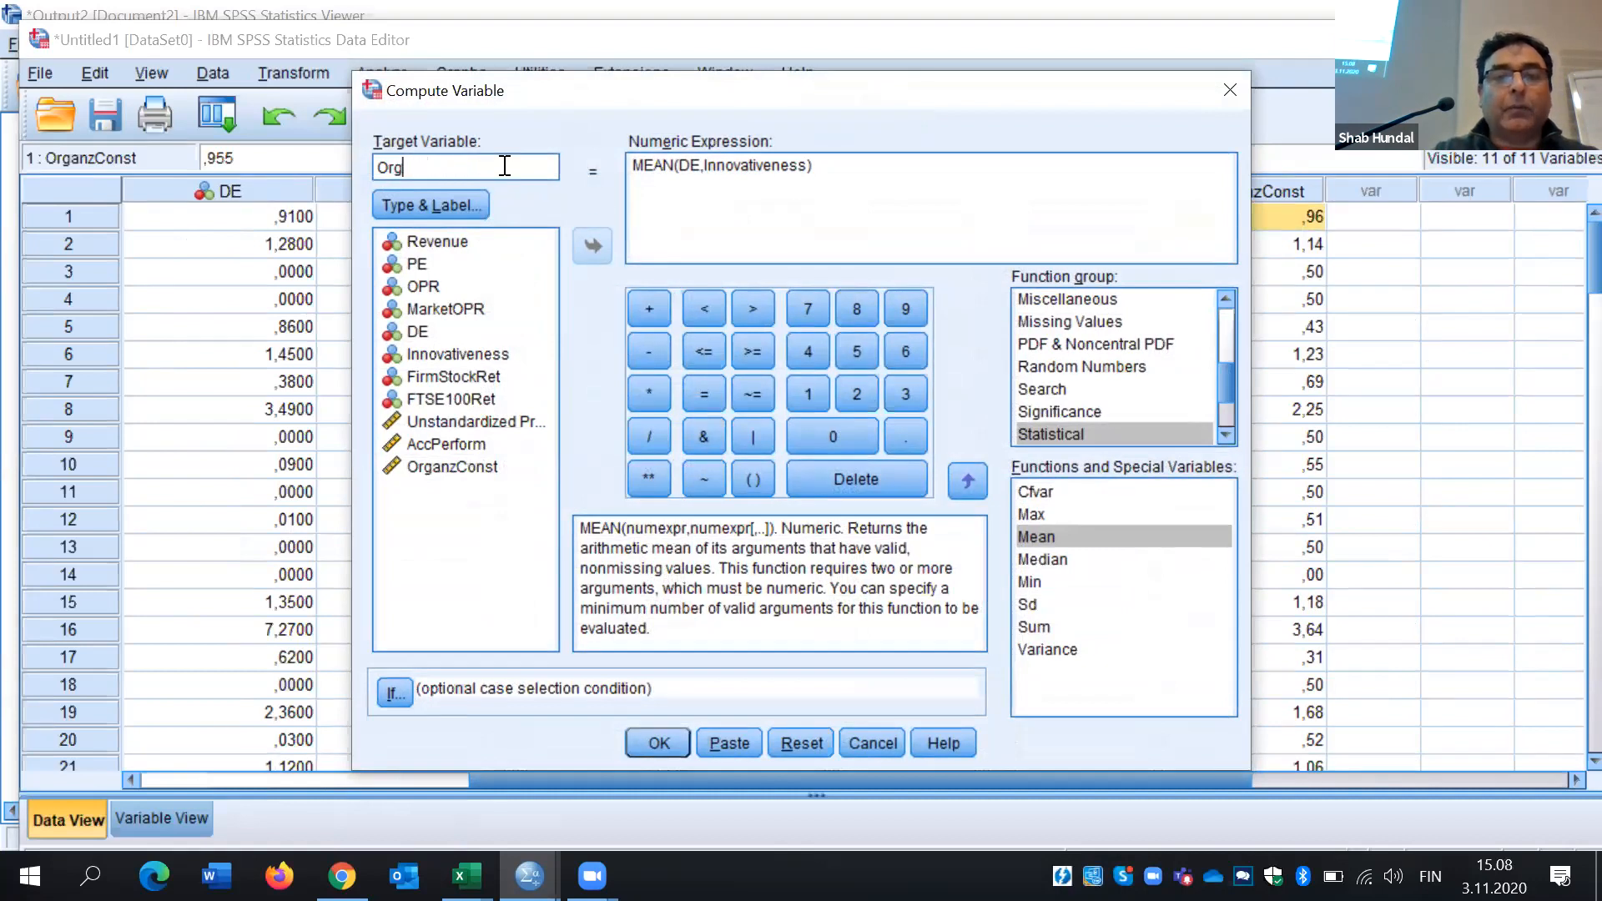
{"action": "type", "text": "Ma"}
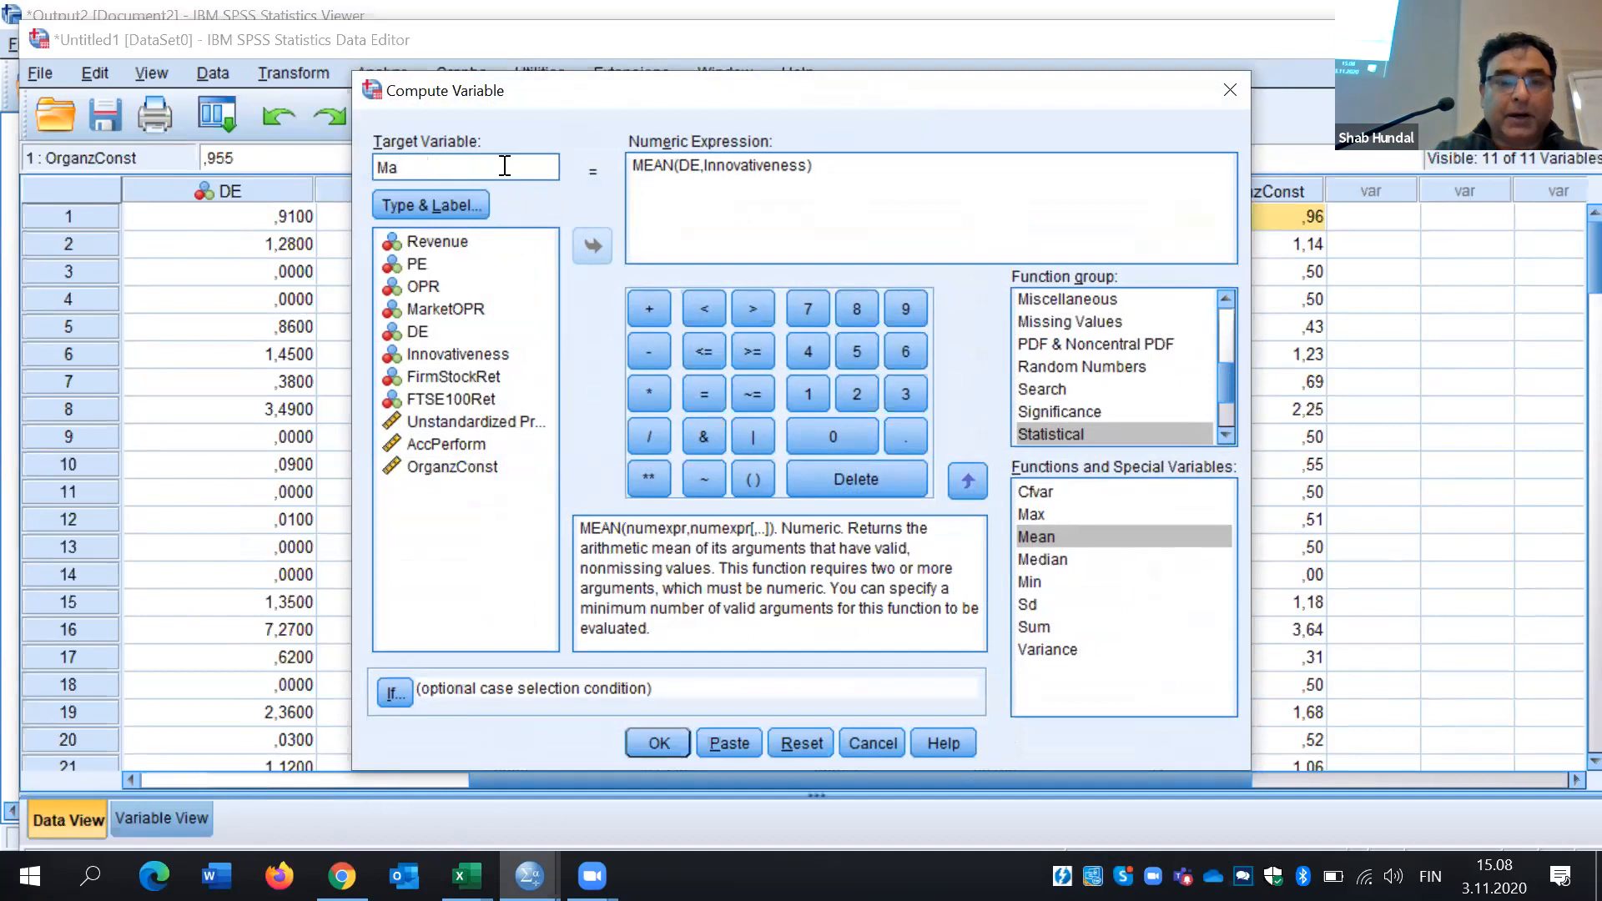
{"action": "type", "text": "rket"}
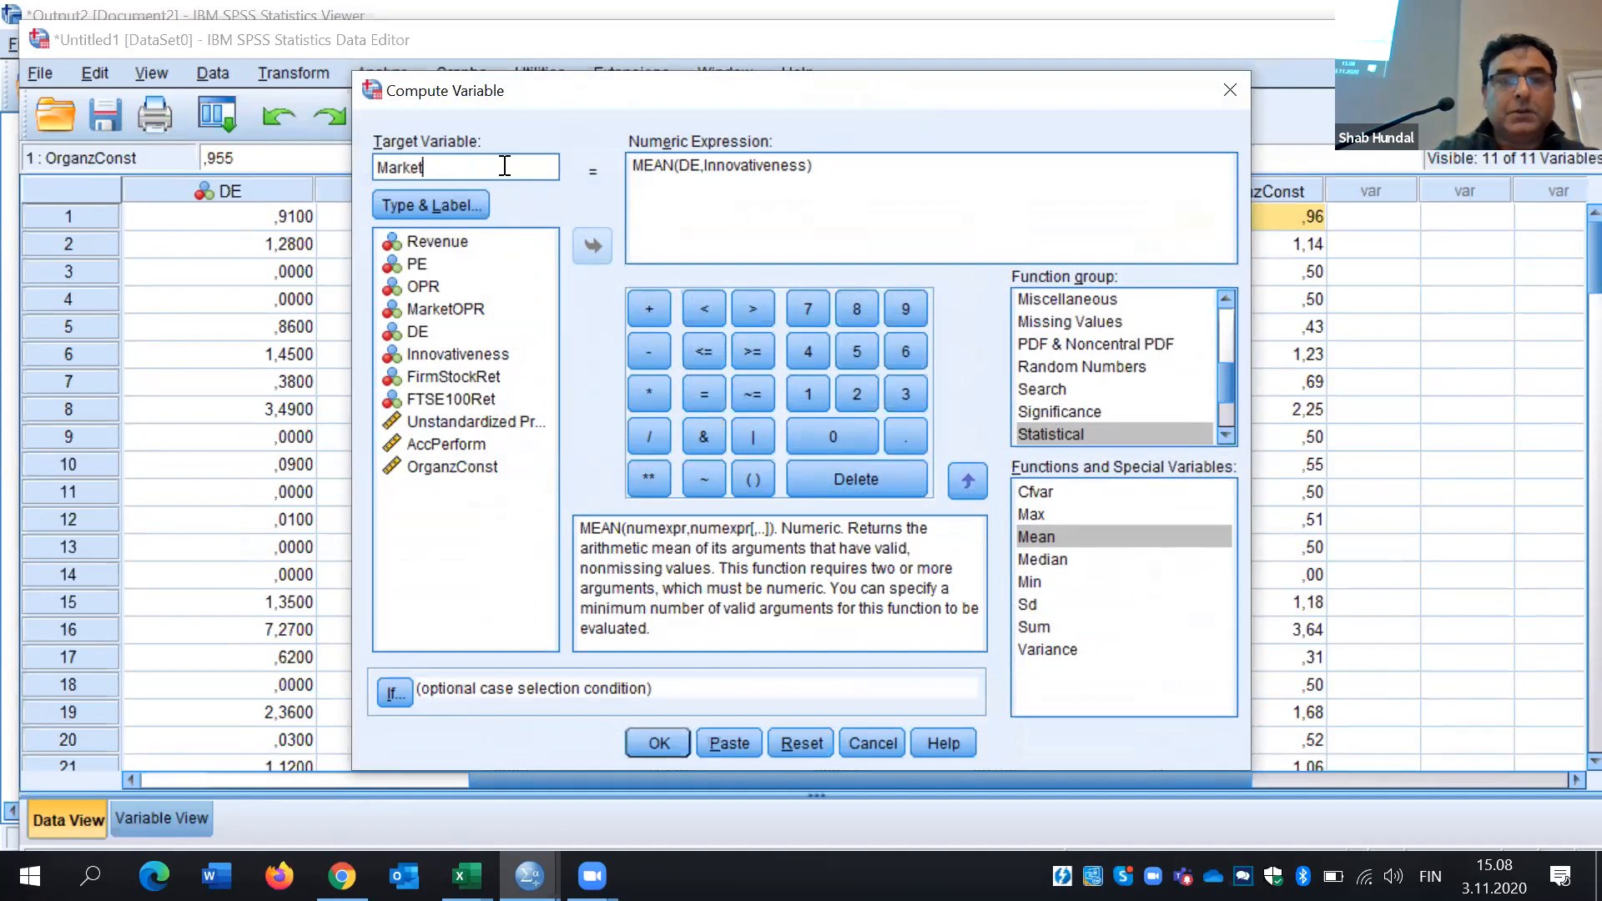
{"action": "type", "text": "Perfo"}
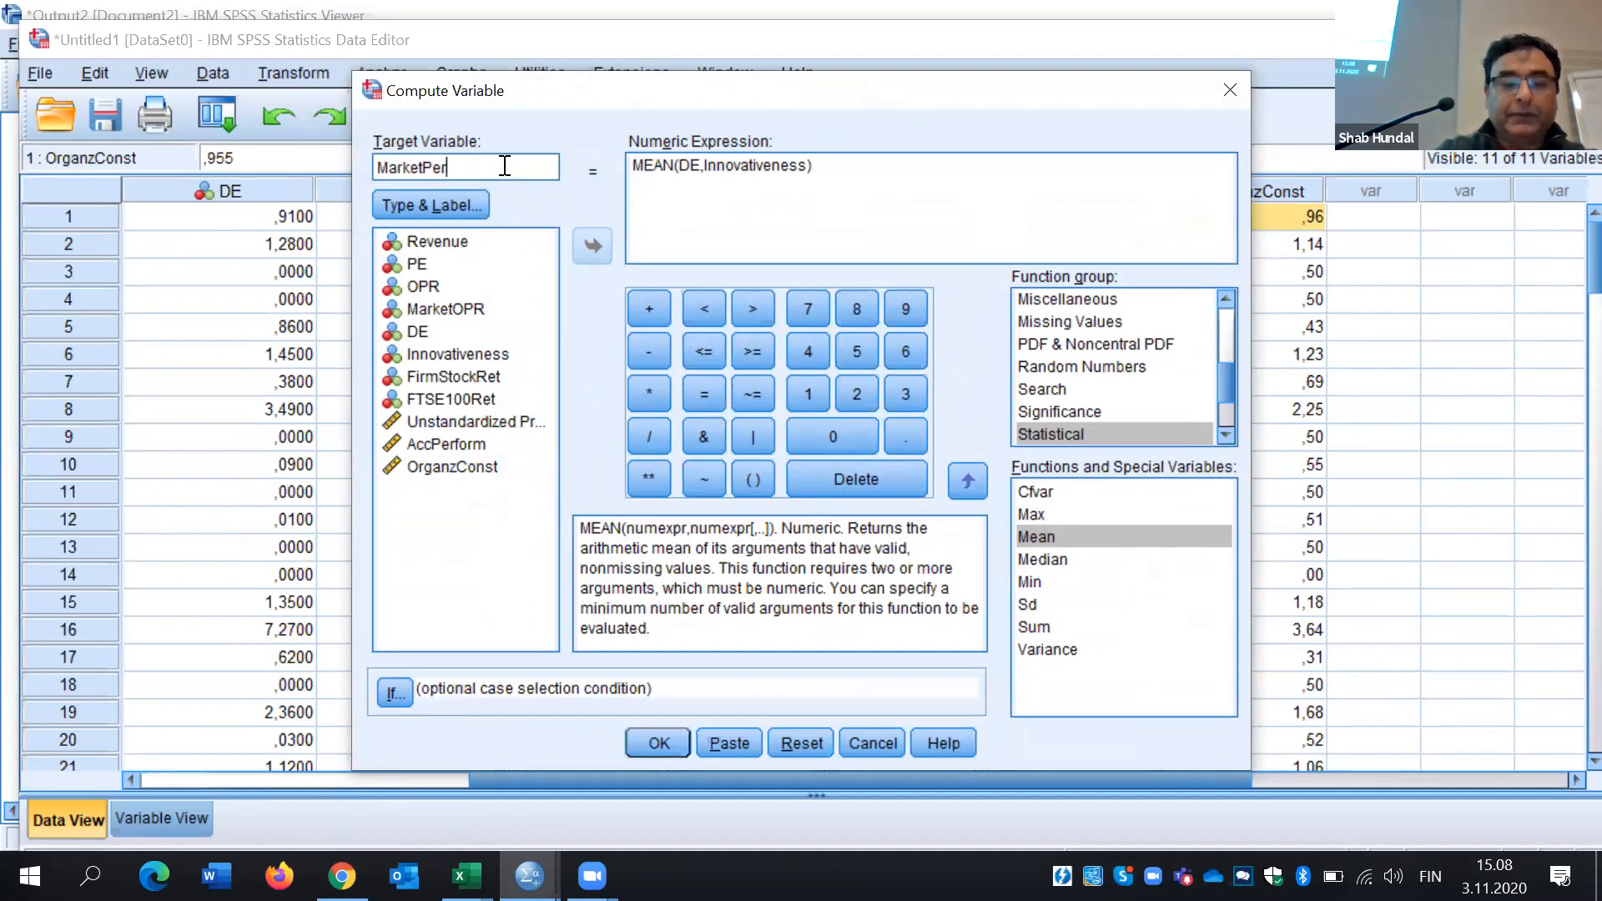
Replace the whole numeric expression with the variable FTSE100Ret and compute MarketPerfo
{"action": "left_click", "coordinate": [826, 167]}
{"action": "key", "text": "BackSpace"}
{"action": "key", "text": "BackSpace"}
{"action": "key", "text": "BackSpace"}
{"action": "key", "text": "BackSpace"}
{"action": "key", "text": "BackSpace"}
{"action": "key", "text": "BackSpace"}
{"action": "key", "text": "BackSpace"}
{"action": "key", "text": "BackSpace"}
{"action": "key", "text": "BackSpace"}
{"action": "key", "text": "BackSpace"}
{"action": "key", "text": "BackSpace"}
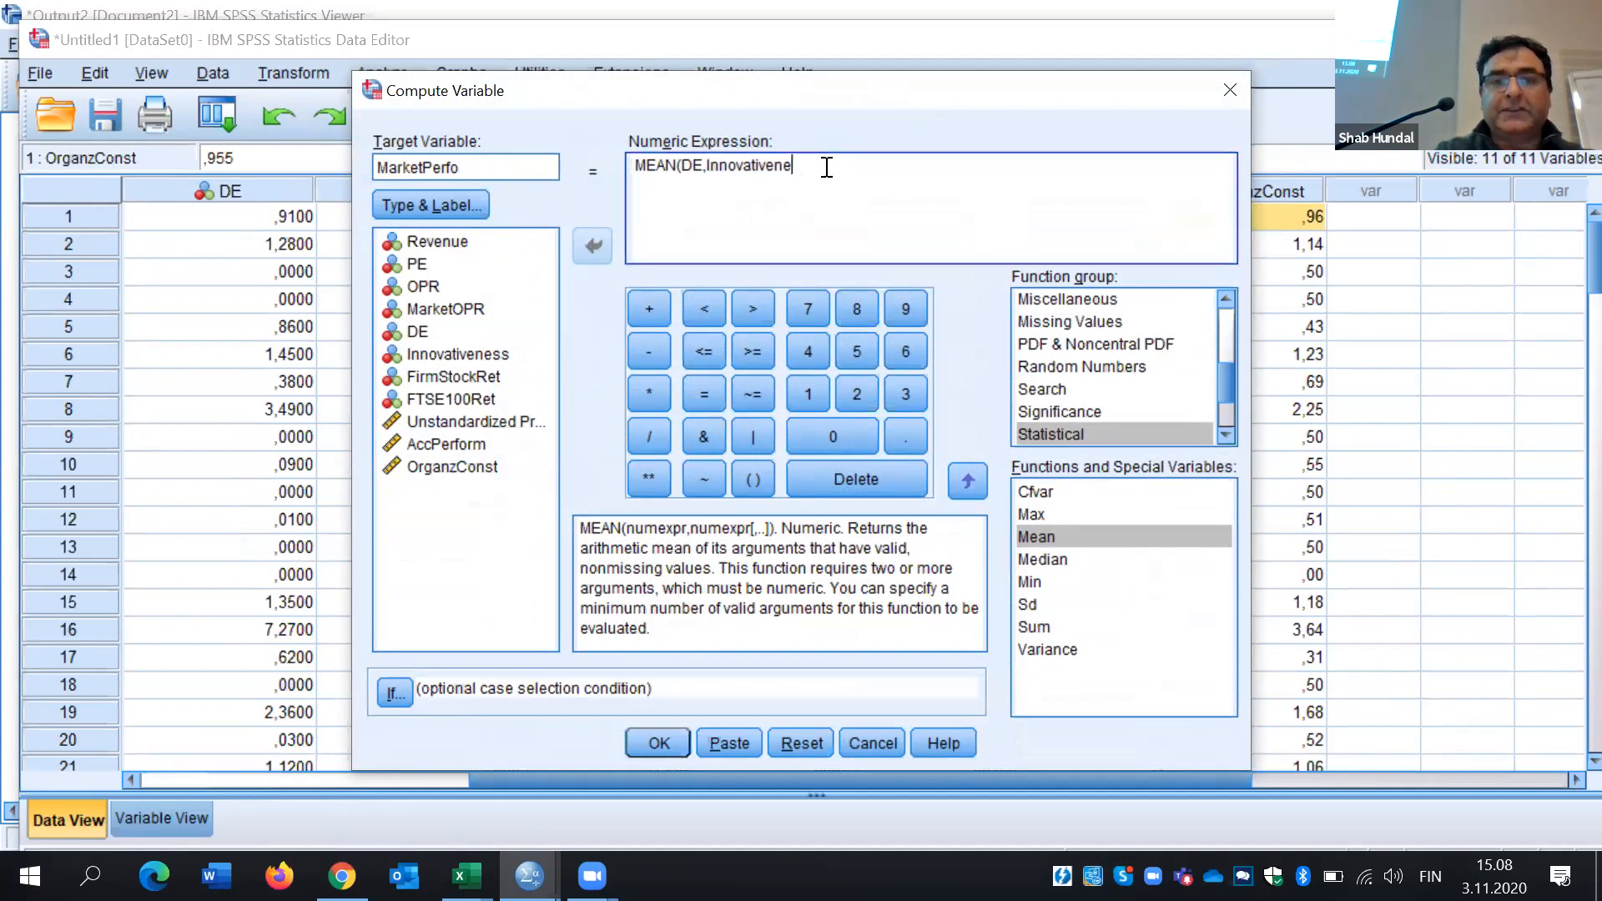
{"action": "key", "text": "BackSpace"}
{"action": "key", "text": "BackSpace"}
{"action": "key", "text": "BackSpace"}
{"action": "key", "text": "BackSpace"}
{"action": "key", "text": "BackSpace"}
{"action": "key", "text": "BackSpace"}
{"action": "key", "text": "BackSpace"}
{"action": "key", "text": "BackSpace"}
{"action": "key", "text": "BackSpace"}
{"action": "key", "text": "BackSpace"}
{"action": "key", "text": "BackSpace"}
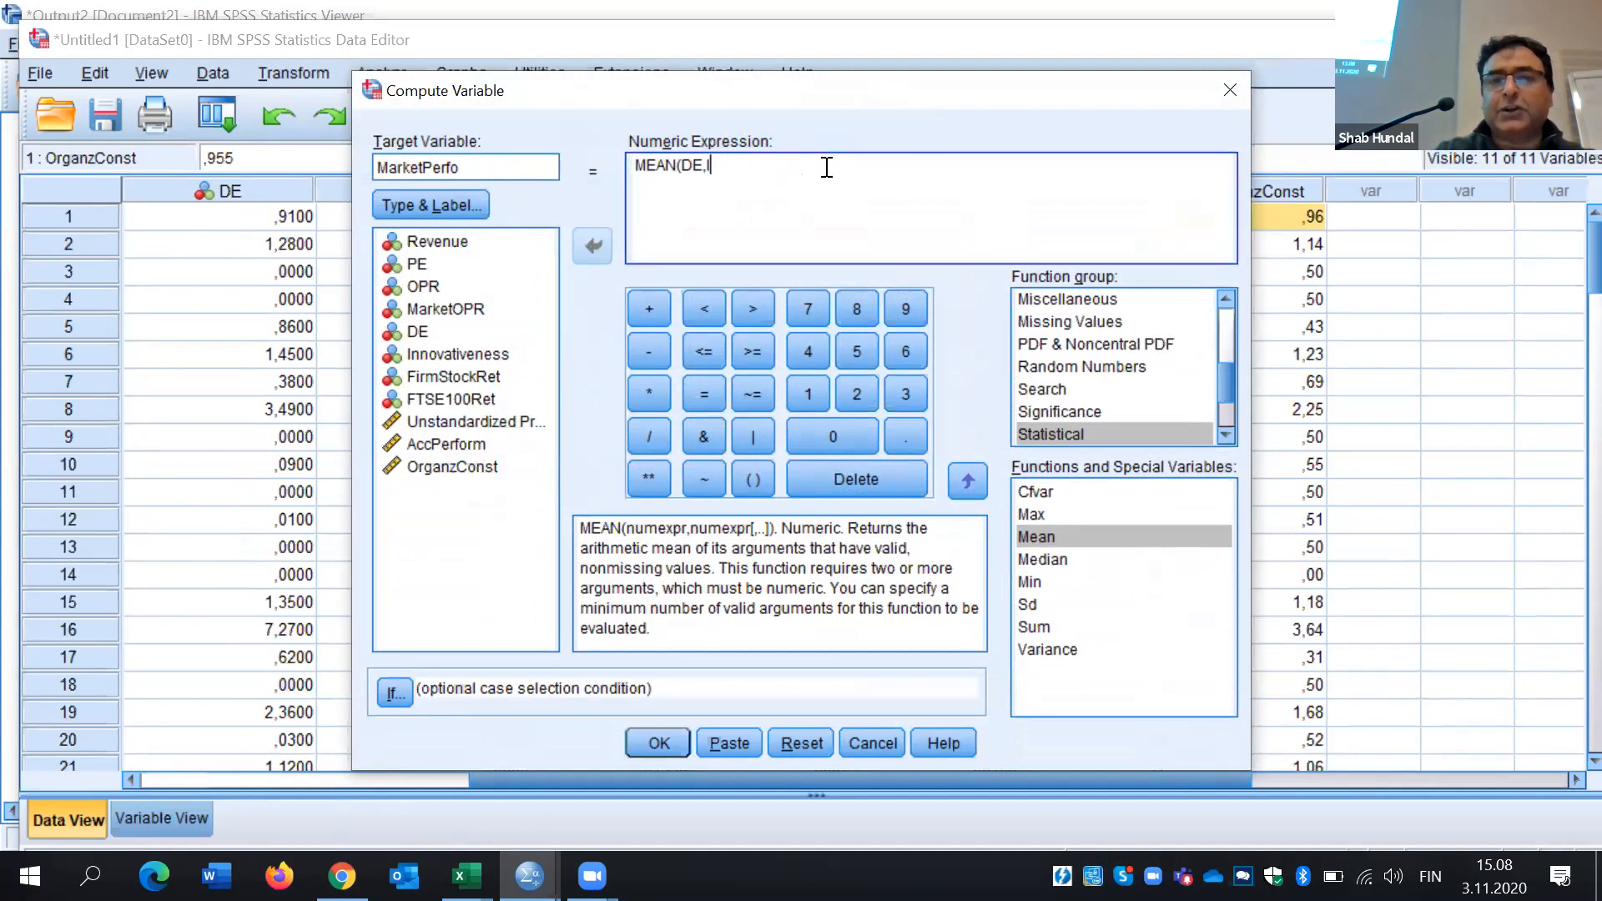
{"action": "key", "text": "BackSpace"}
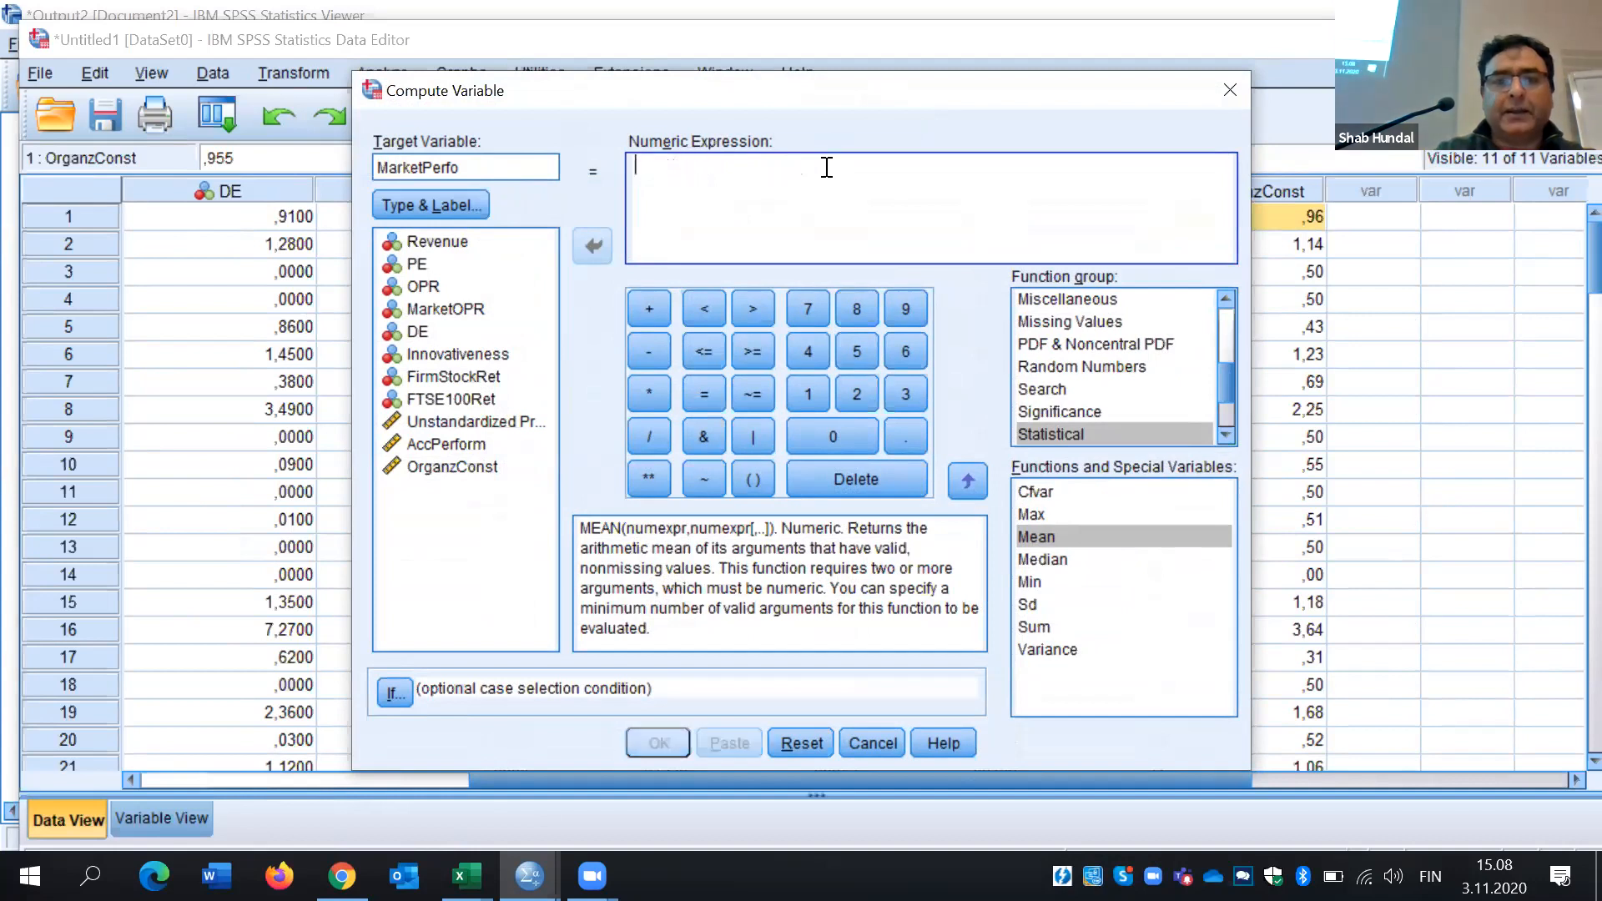
{"action": "left_click", "coordinate": [452, 391]}
{"action": "left_click", "coordinate": [453, 391]}
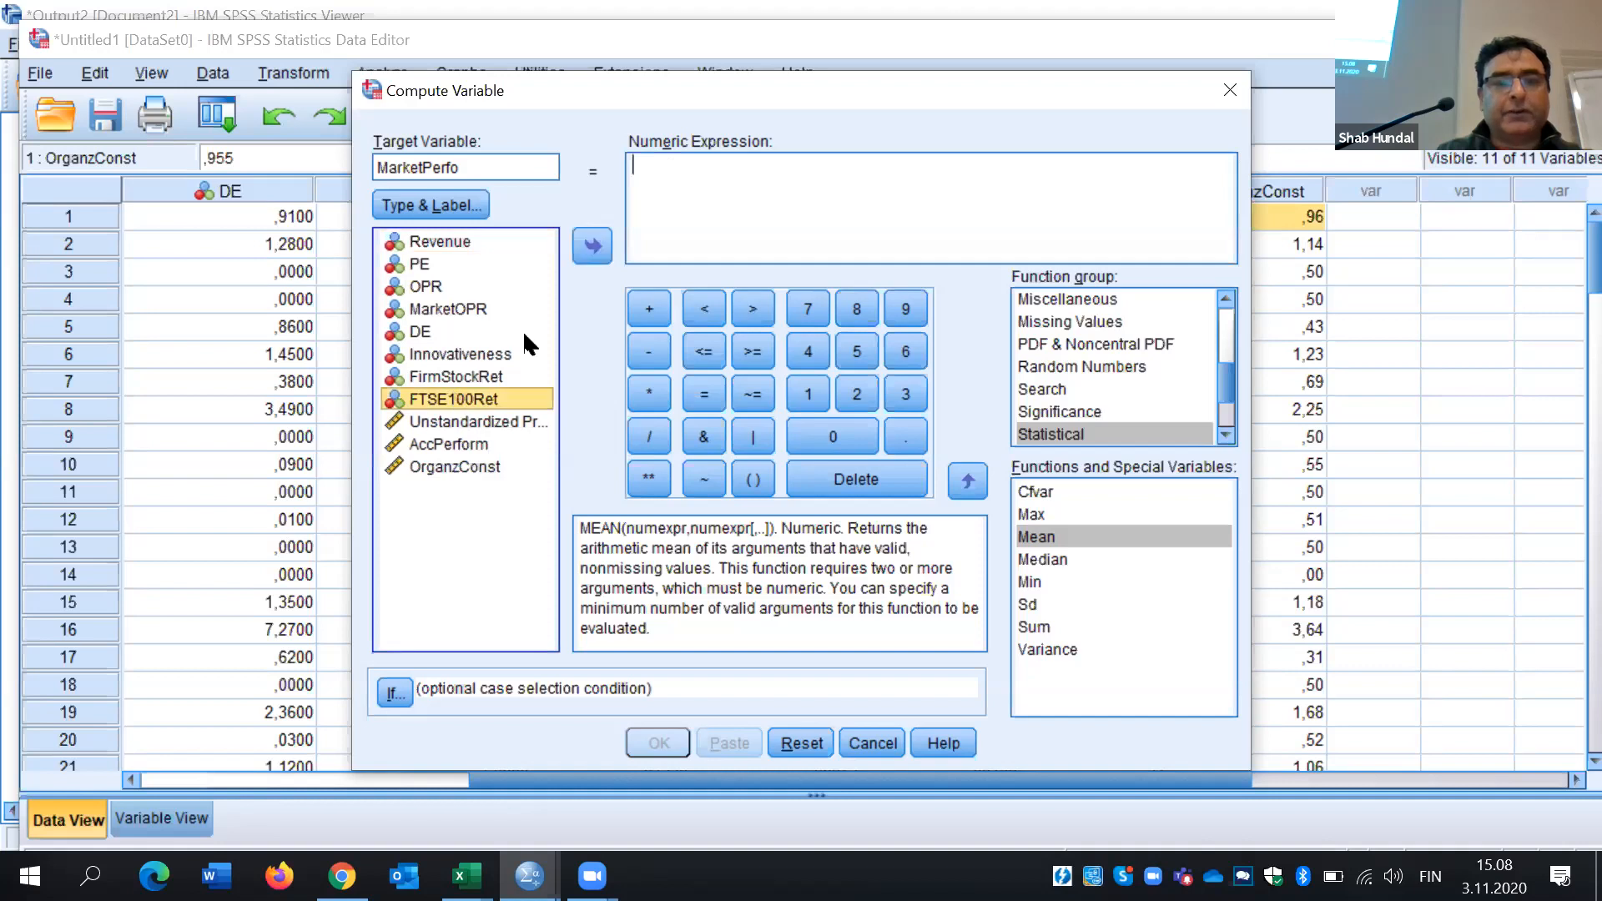
{"action": "left_click", "coordinate": [593, 243]}
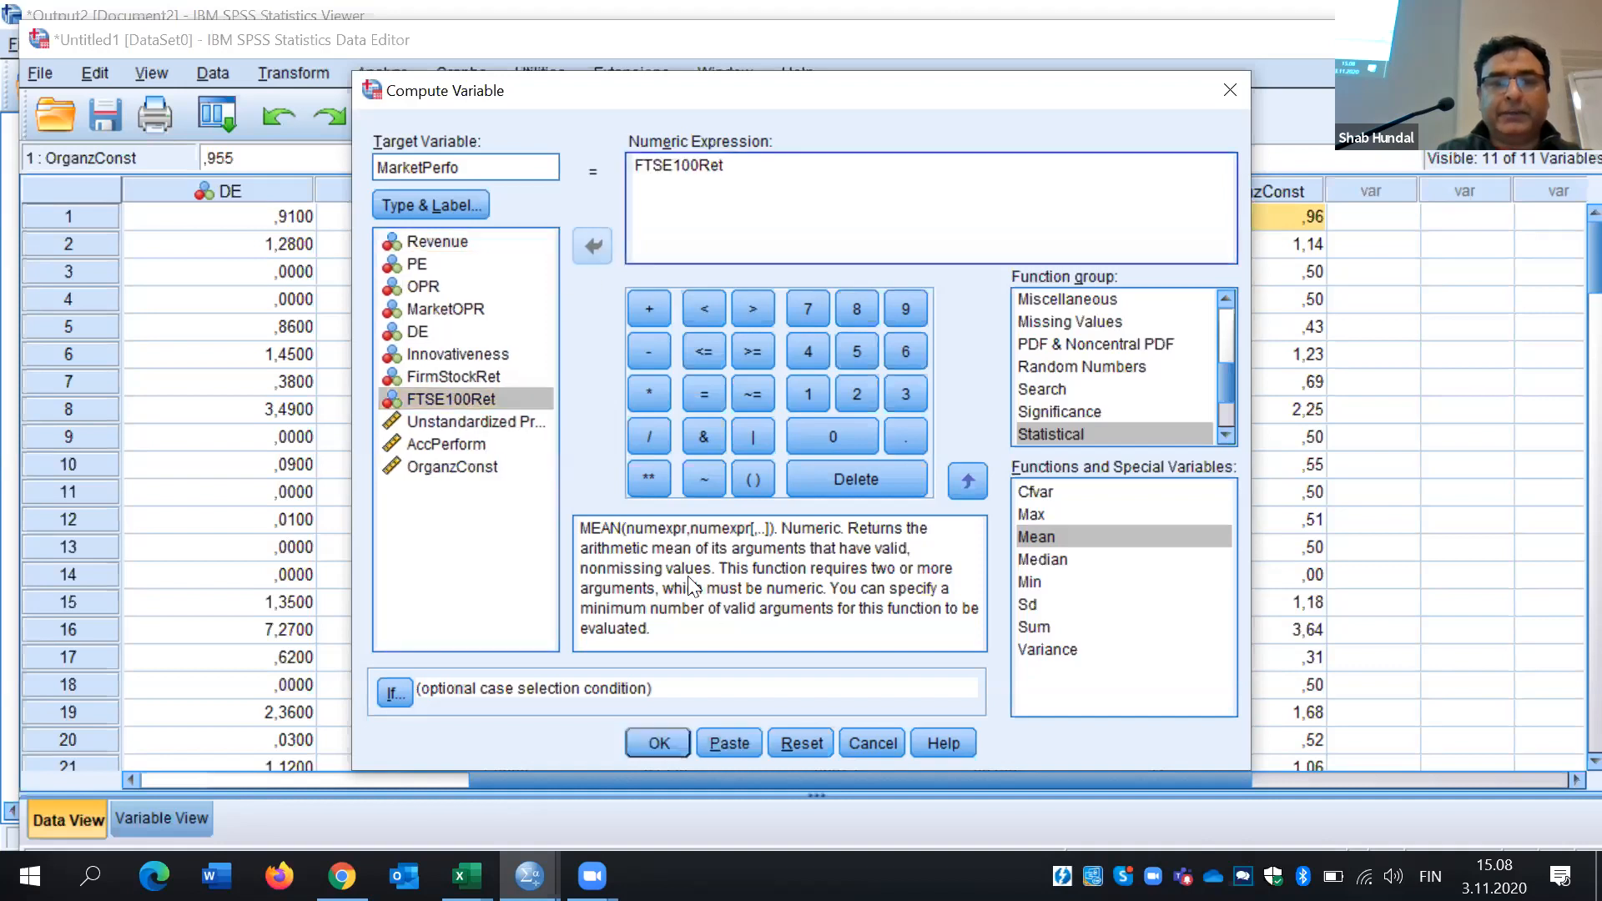
{"action": "left_click", "coordinate": [658, 741]}
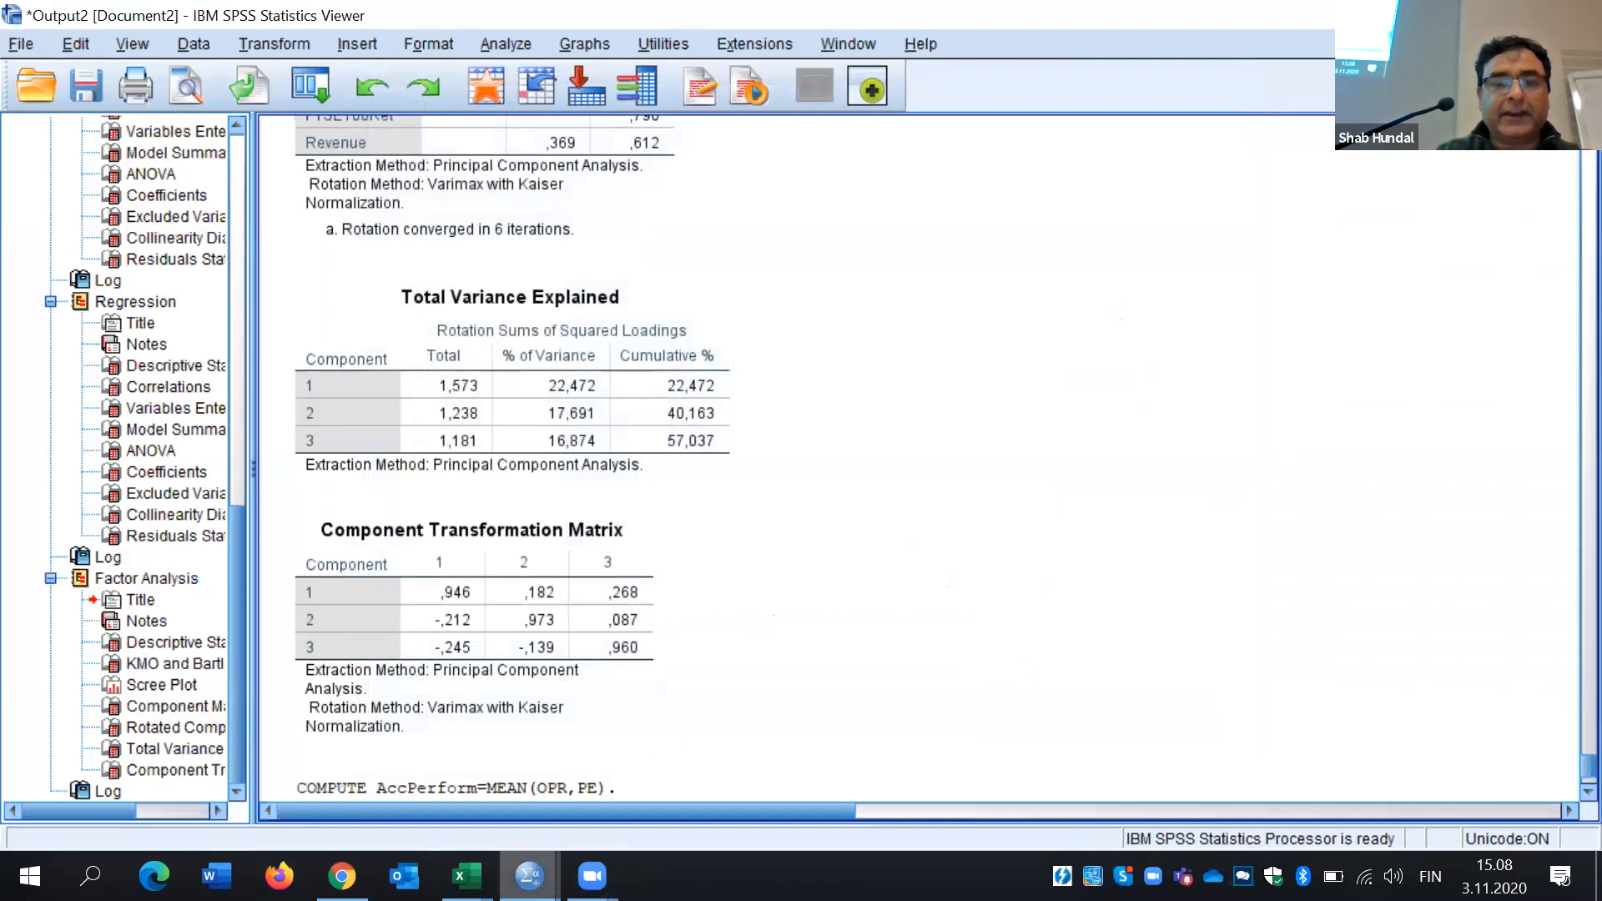
Switch to the Data Editor and check the computed MarketPerfo column
{"action": "left_click", "coordinate": [529, 876]}
{"action": "left_click", "coordinate": [406, 768]}
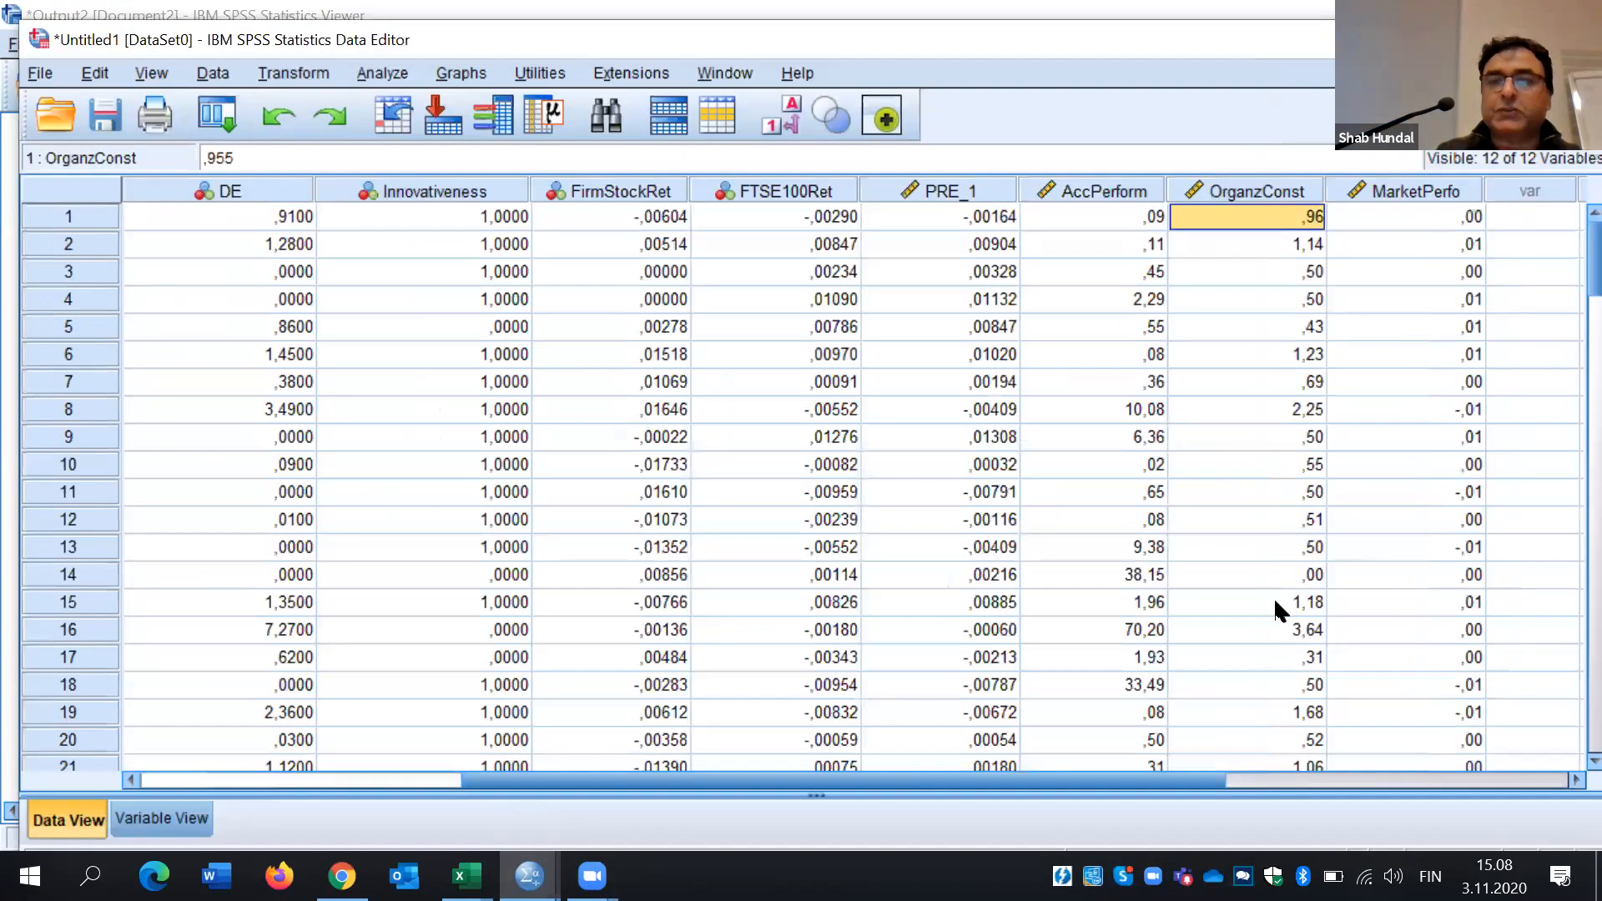
{"action": "left_click", "coordinate": [1562, 782]}
{"action": "left_click", "coordinate": [1562, 782]}
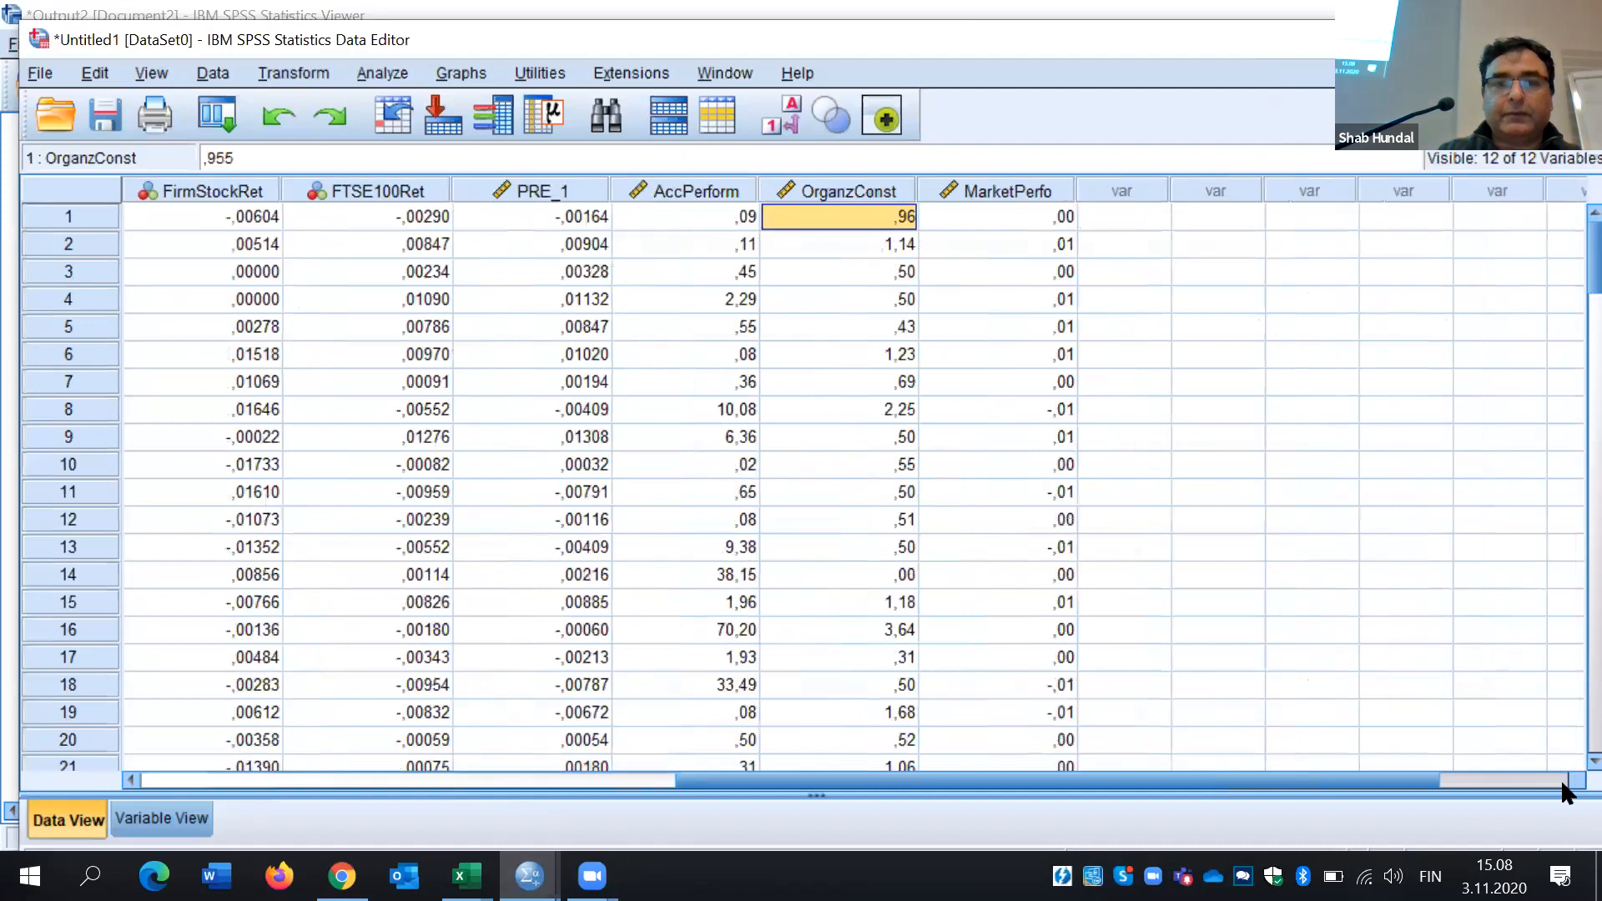
{"action": "left_click", "coordinate": [1563, 782]}
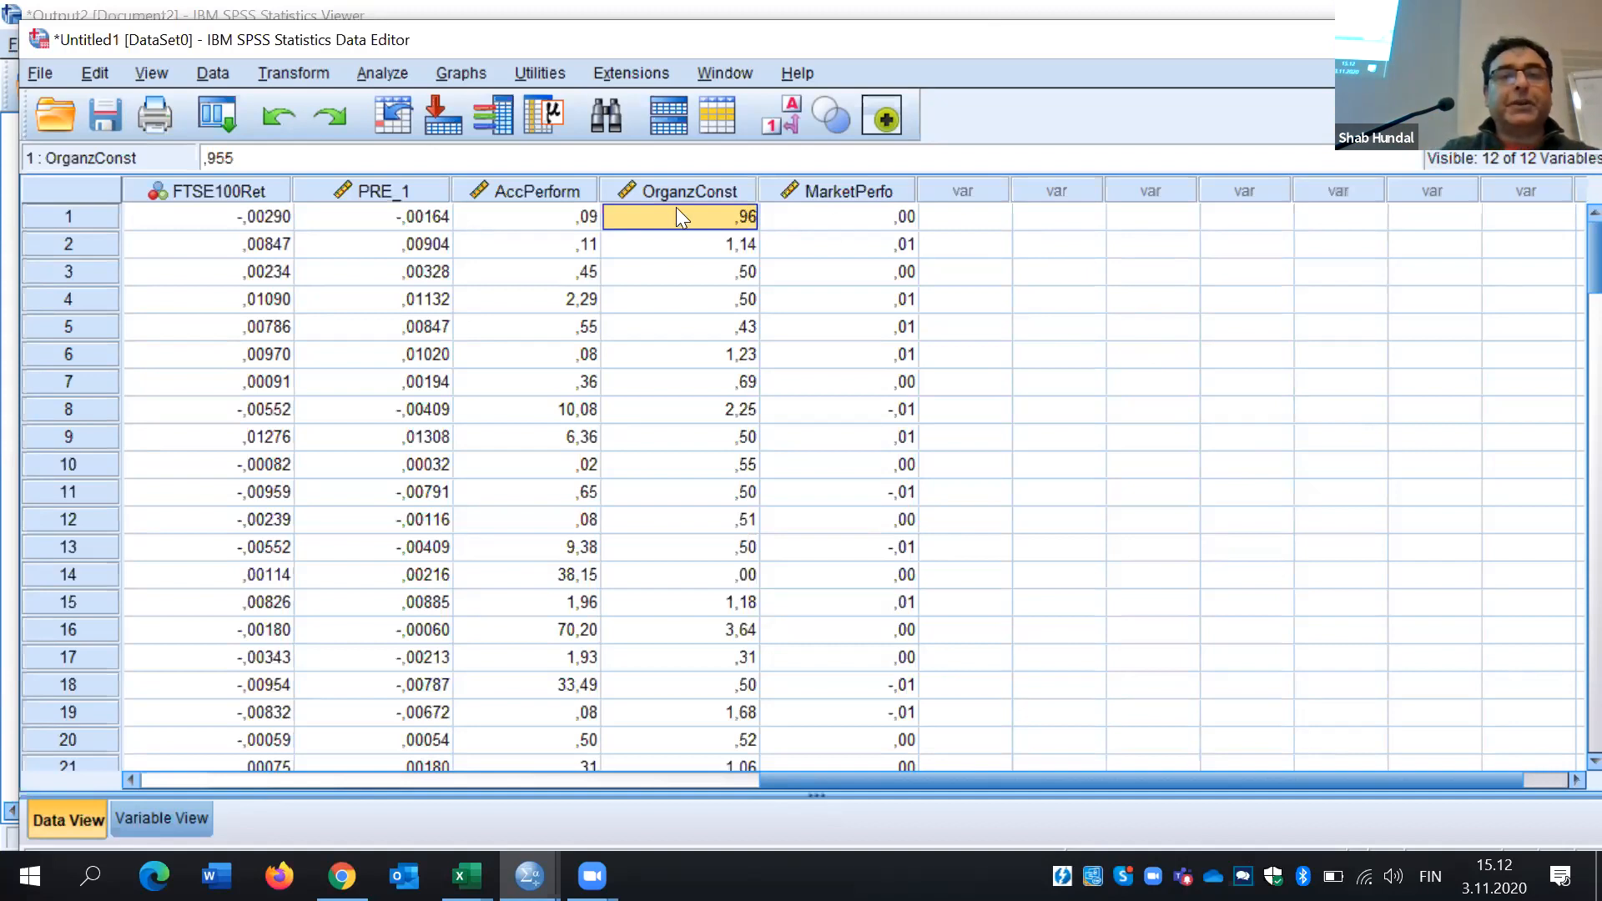
Open the linear regression setup and remove all variables from Revenue through FTSE100Ret from the independents, keeping FirmStockRet as dependent
{"action": "left_click", "coordinate": [368, 72]}
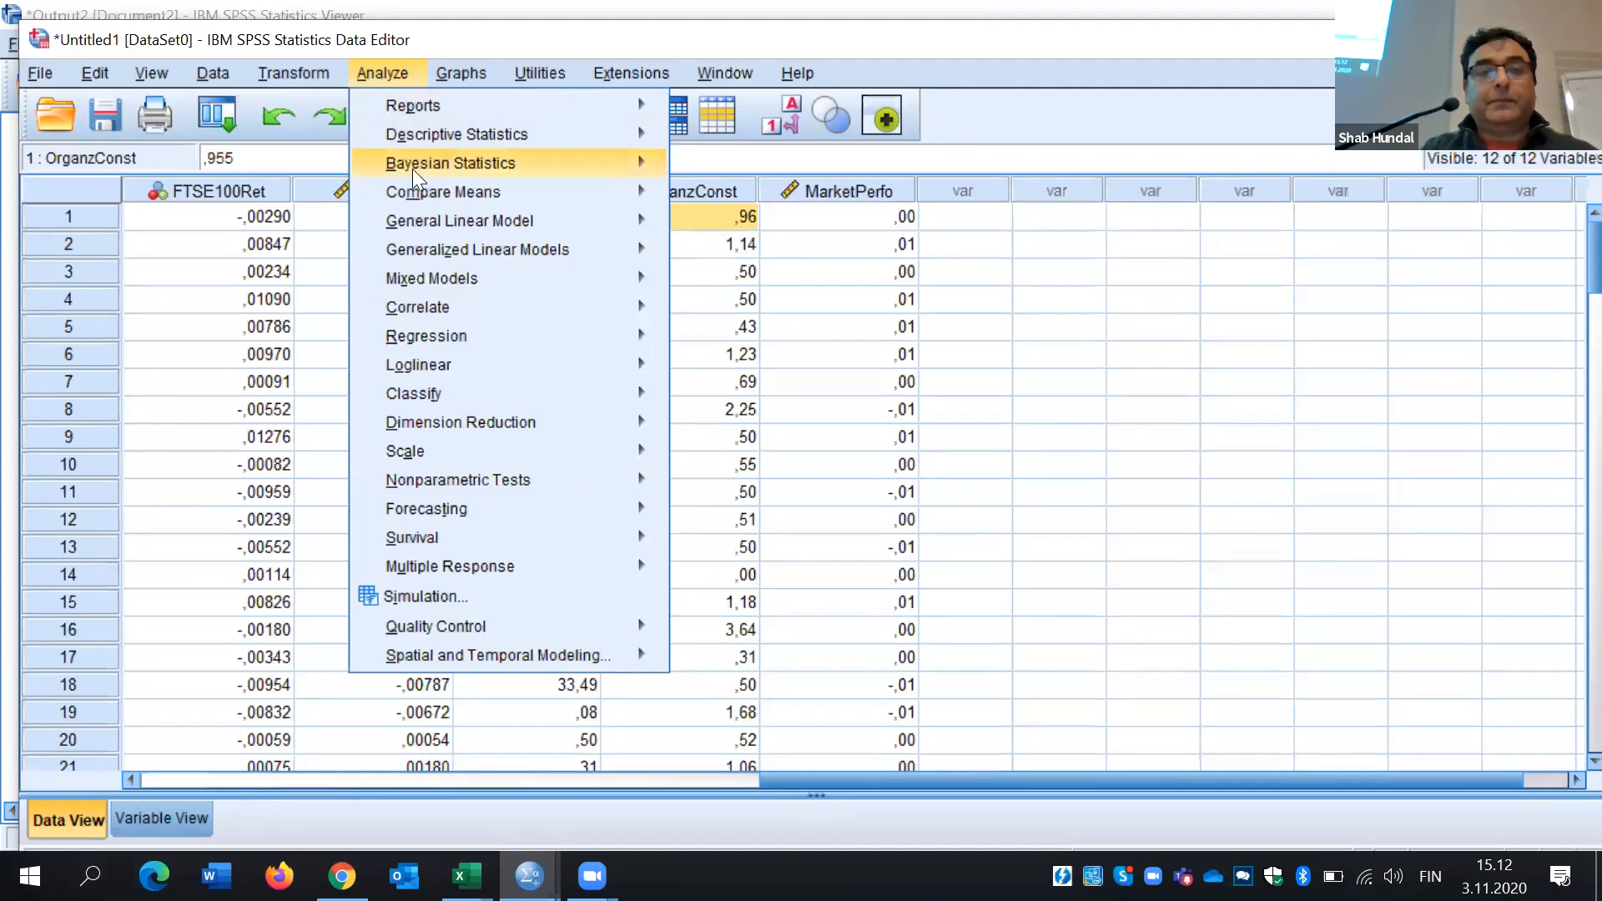
{"action": "mouse_move", "coordinate": [430, 342]}
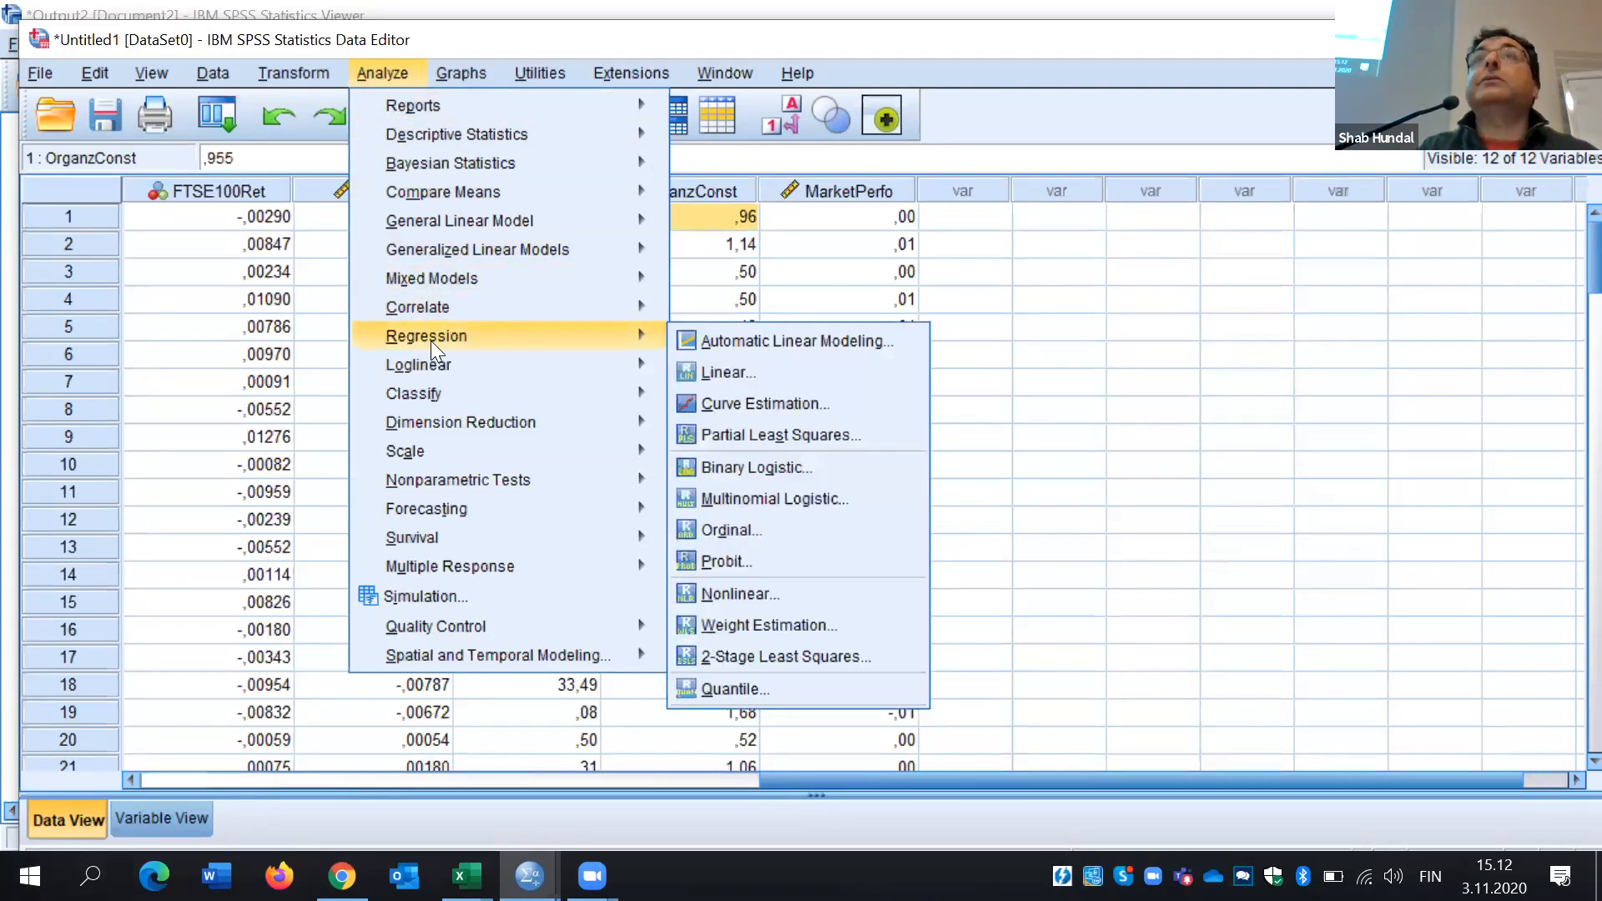
{"action": "left_click", "coordinate": [731, 372]}
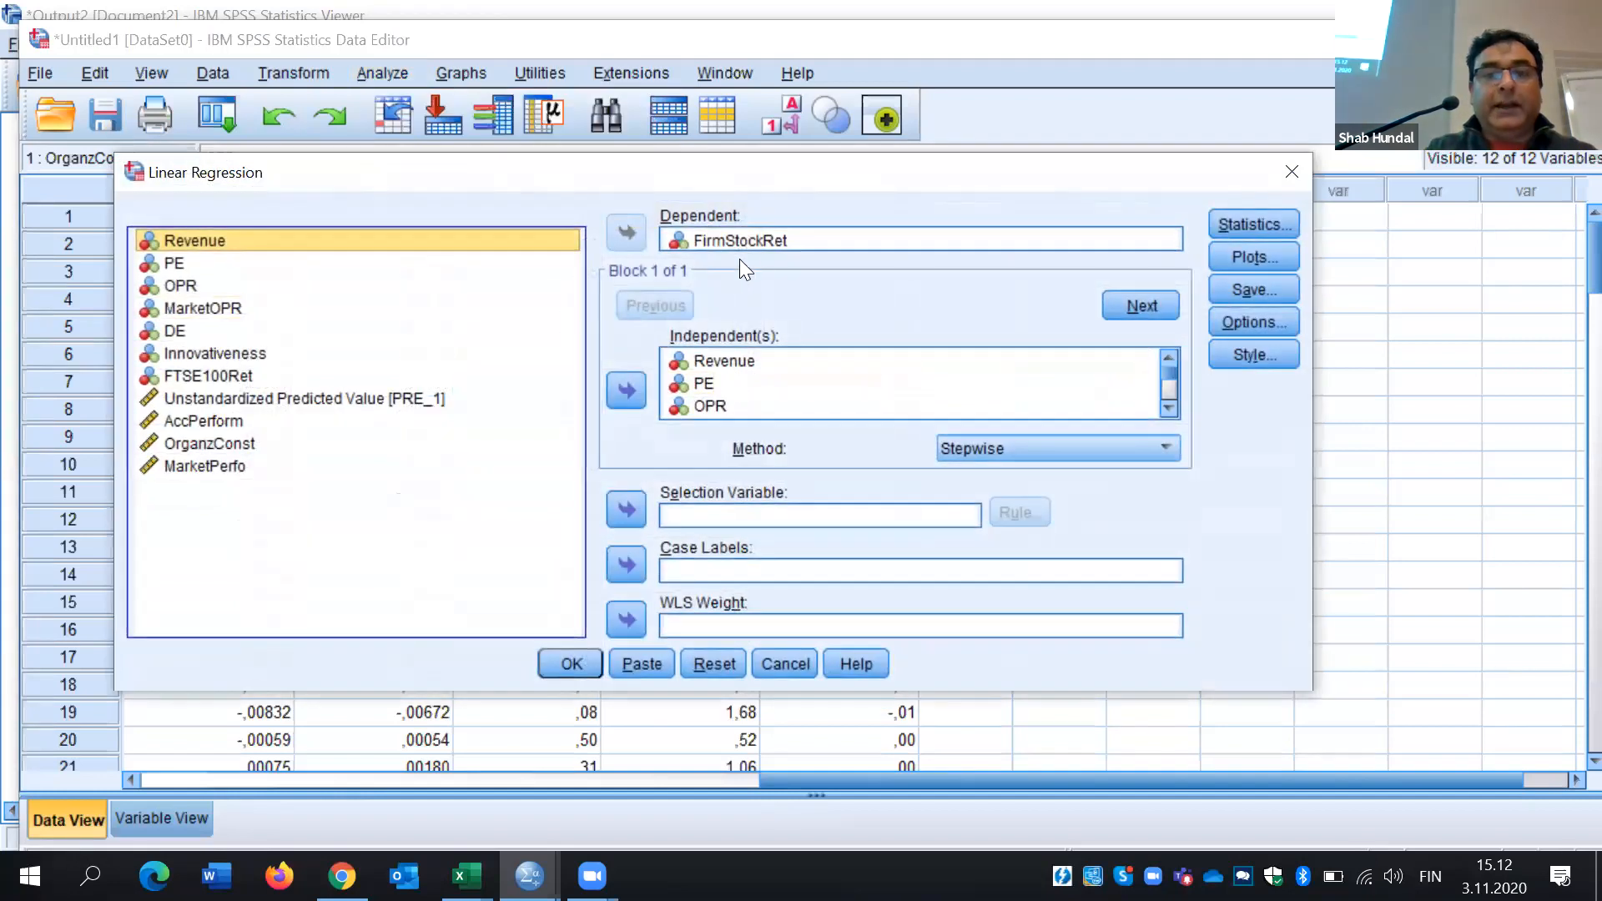
{"action": "left_click", "coordinate": [757, 242]}
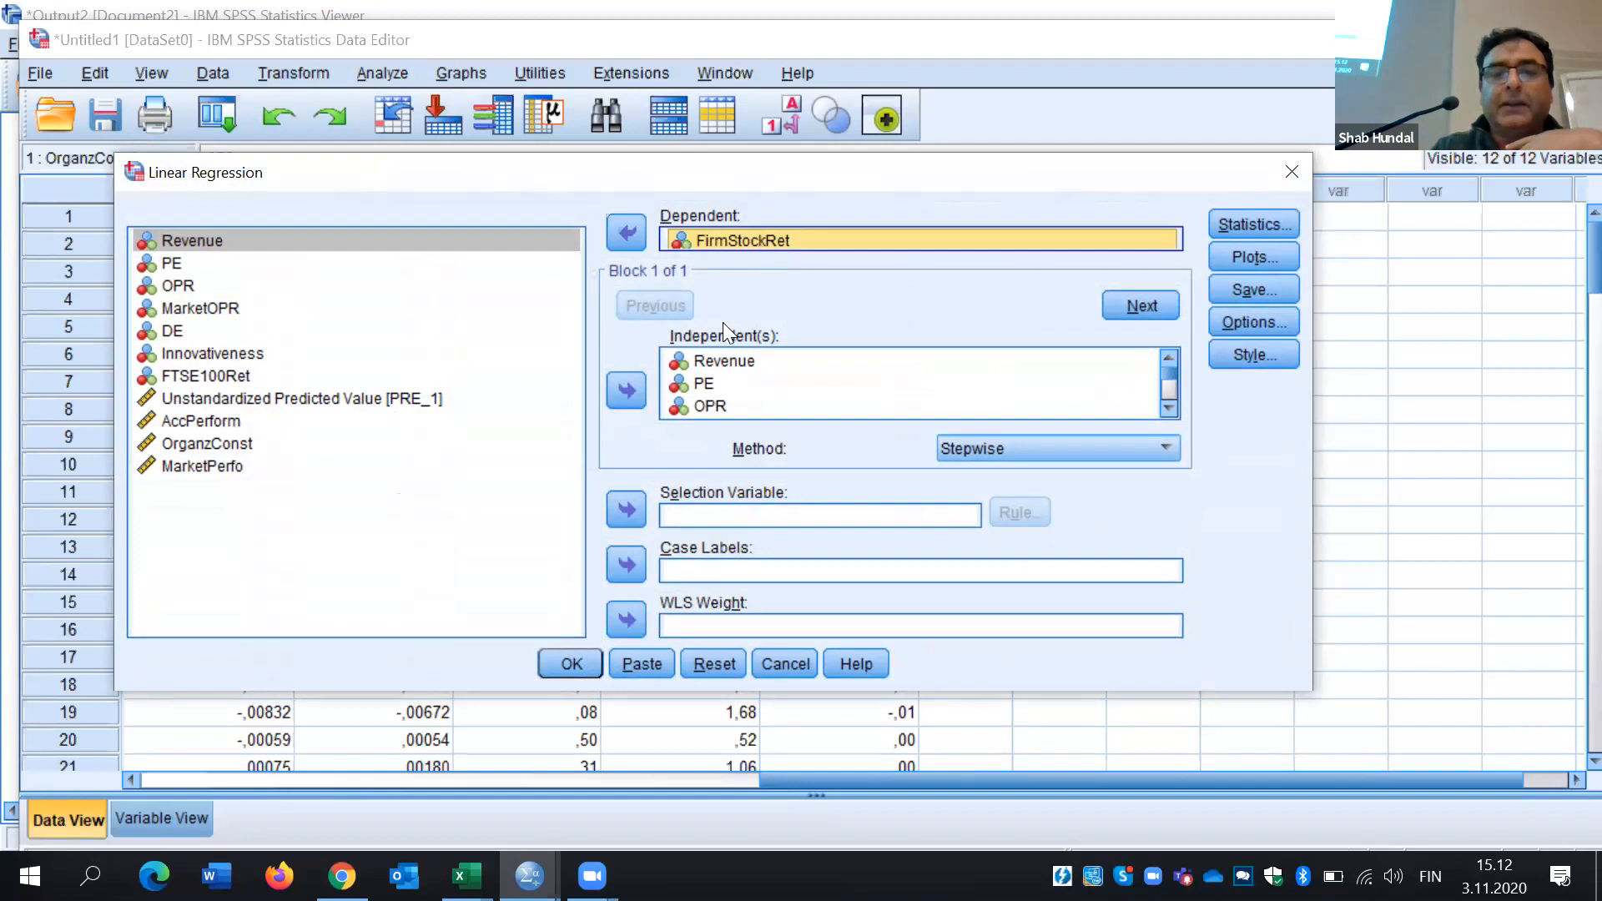
{"action": "left_click", "coordinate": [709, 367]}
{"action": "key", "text": "shift+Down"}
{"action": "key", "text": "shift+Down"}
{"action": "key", "text": "shift+Down"}
{"action": "key", "text": "shift+Down"}
{"action": "key", "text": "shift+Down"}
{"action": "key", "text": "shift+Down"}
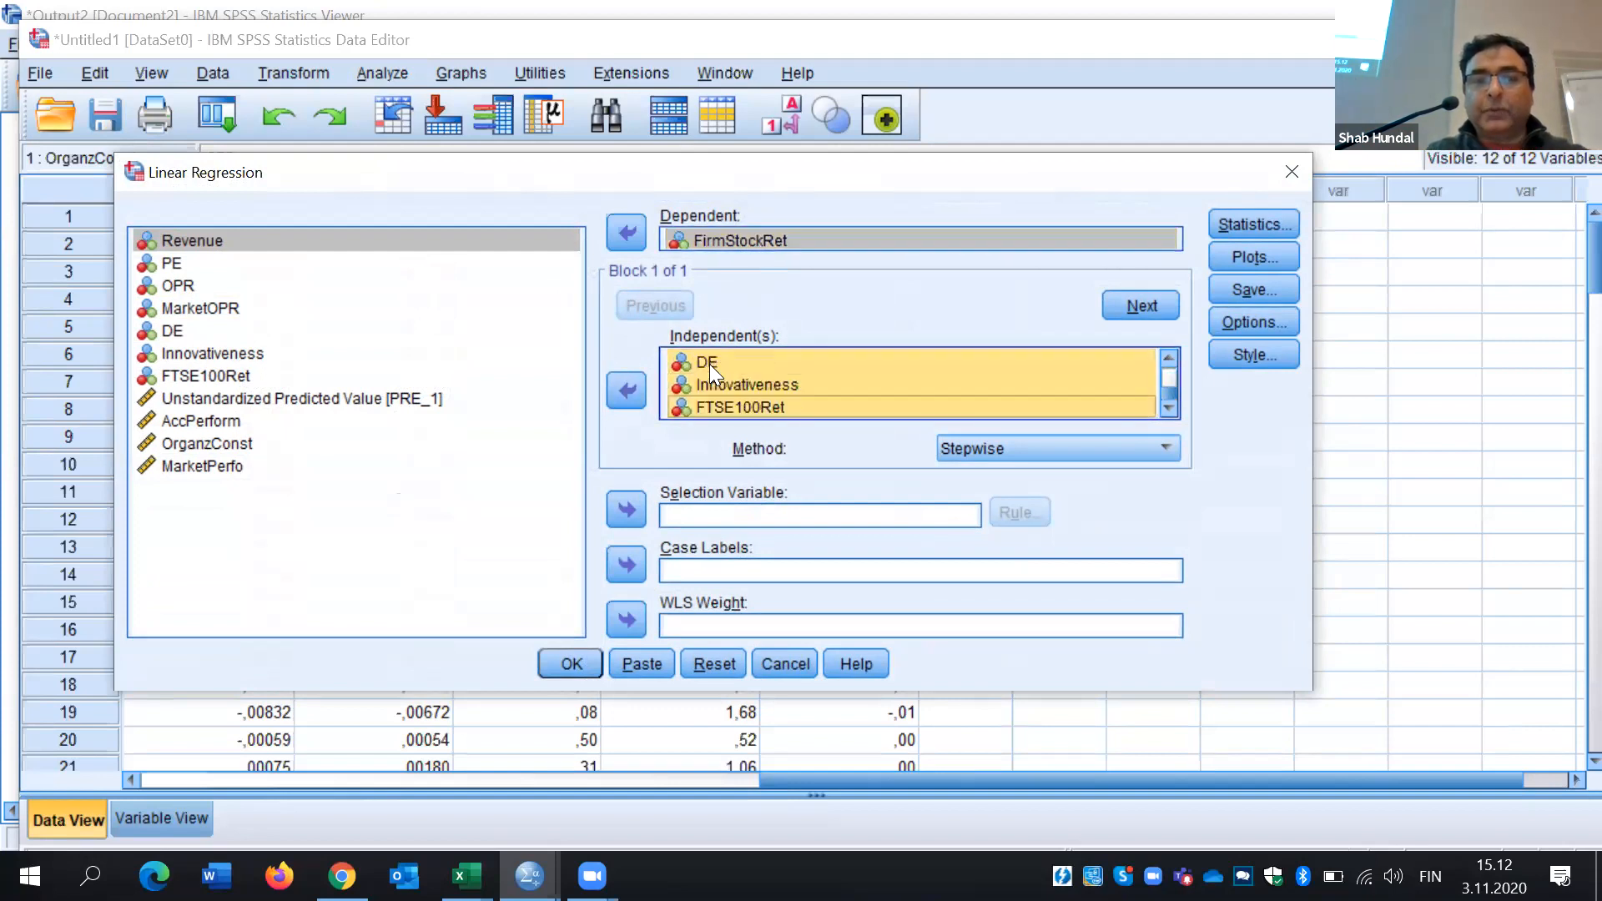
{"action": "left_click", "coordinate": [628, 393]}
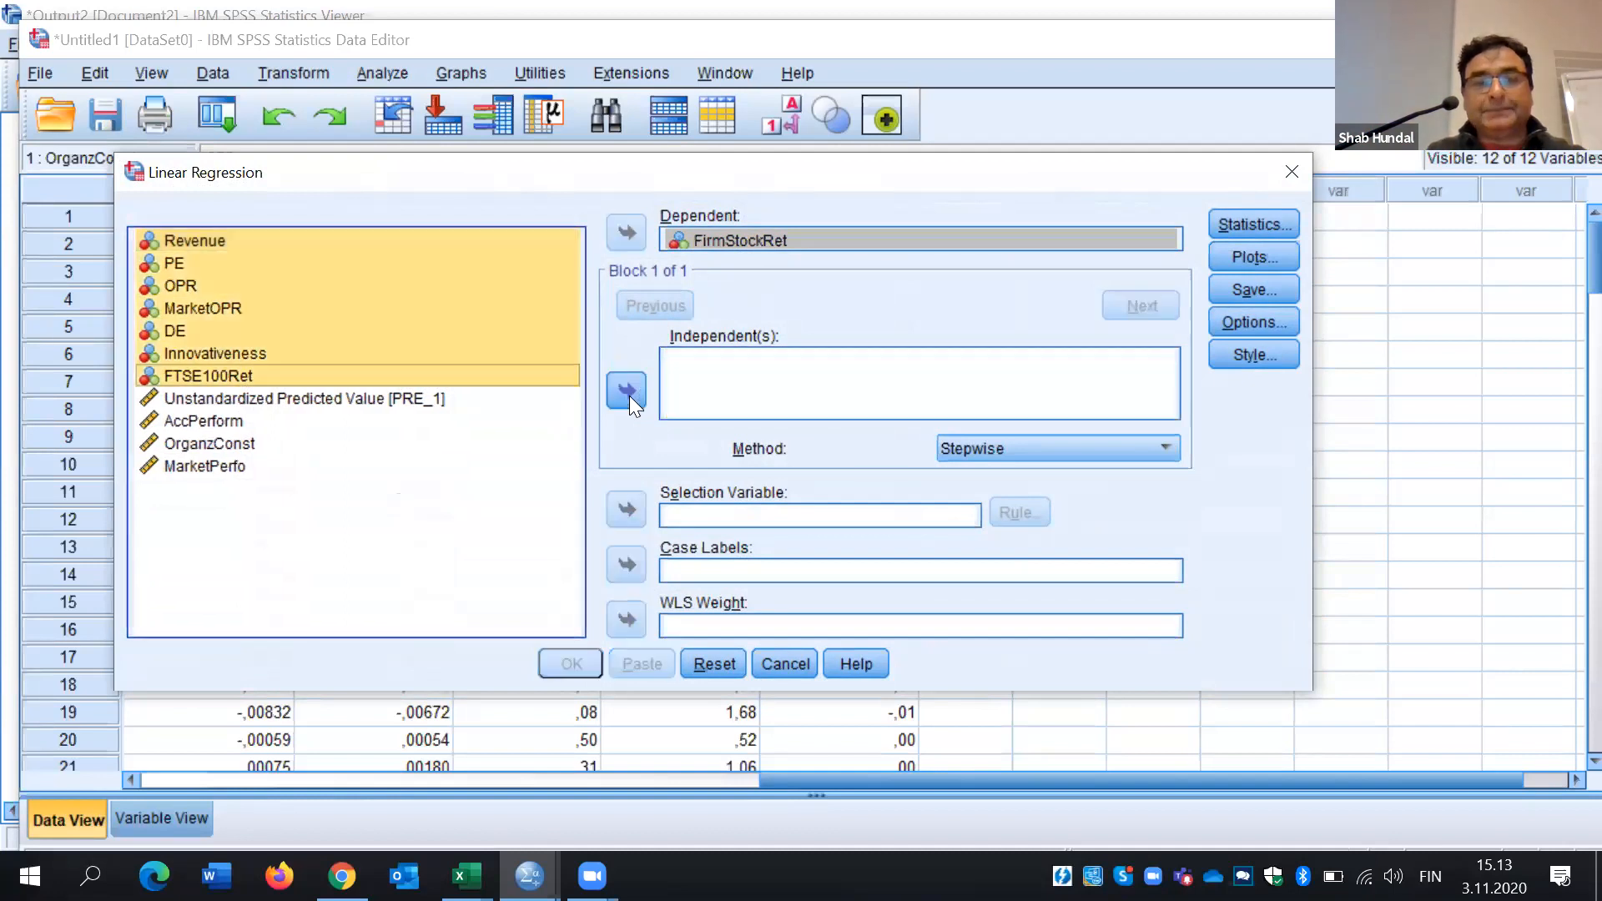
{"action": "left_click", "coordinate": [294, 469]}
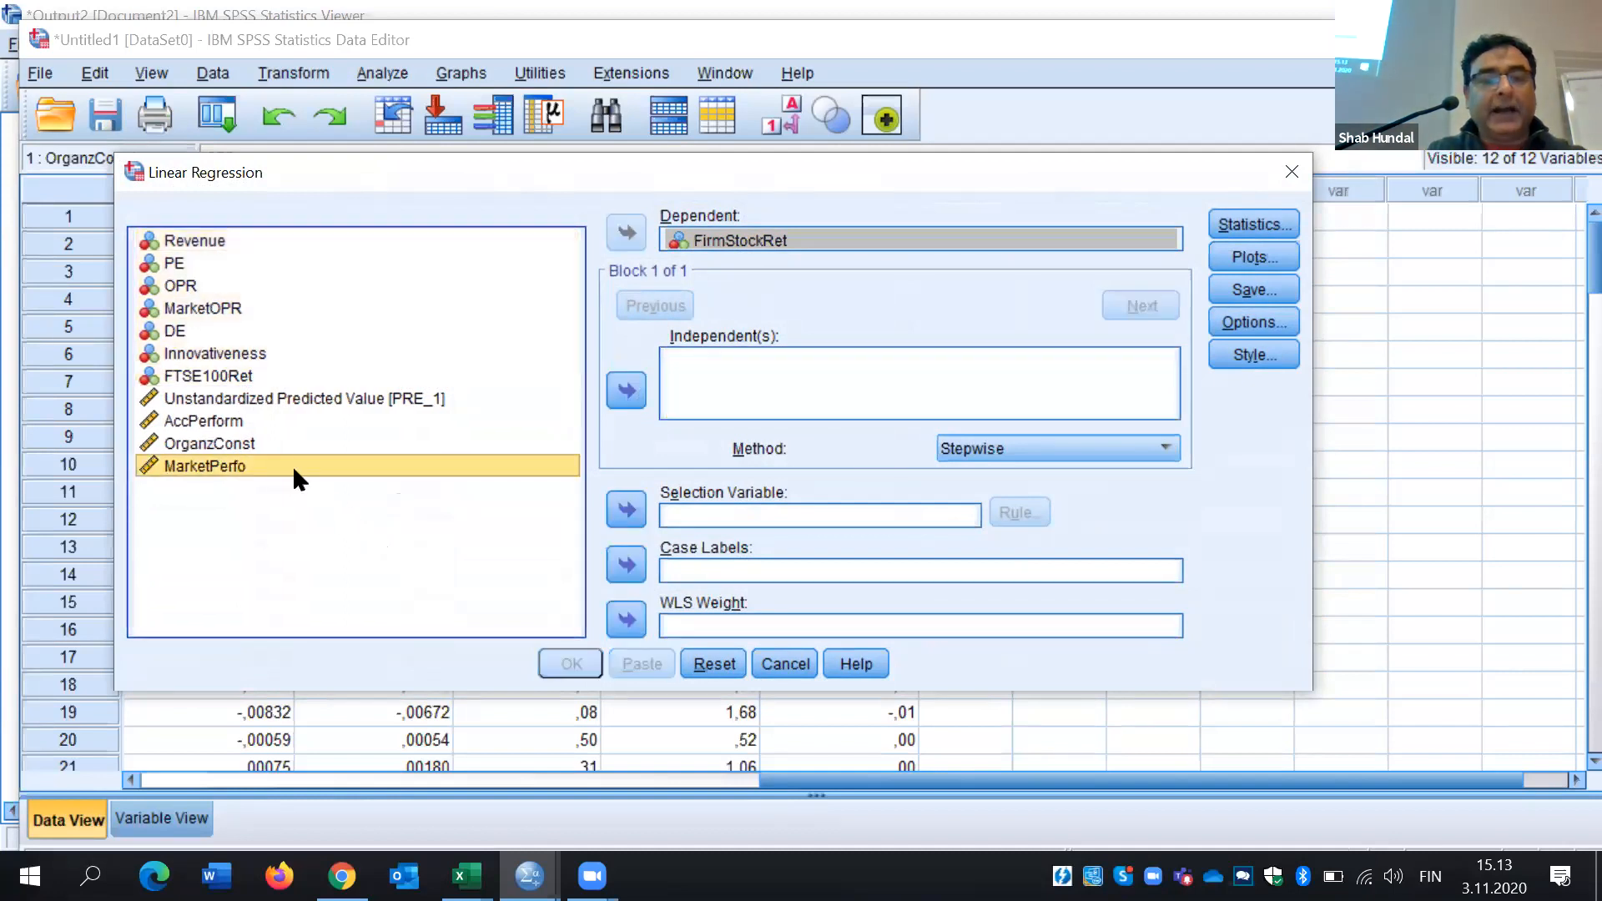
{"action": "left_click", "coordinate": [228, 423]}
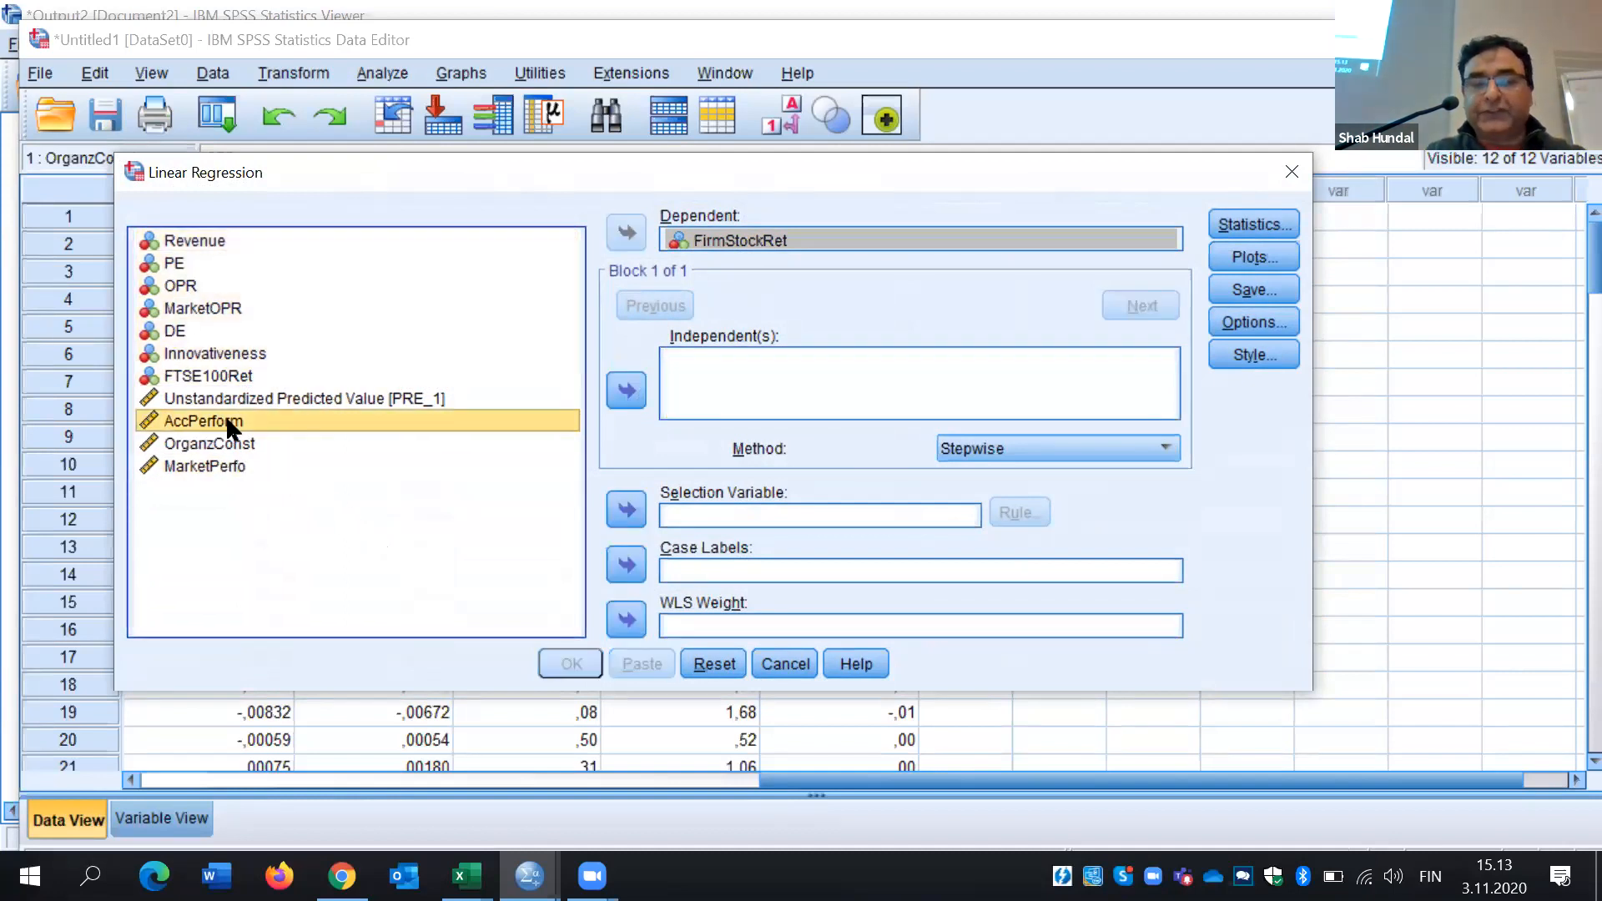
{"action": "key", "text": "shift+Down"}
{"action": "key", "text": "shift+Down"}
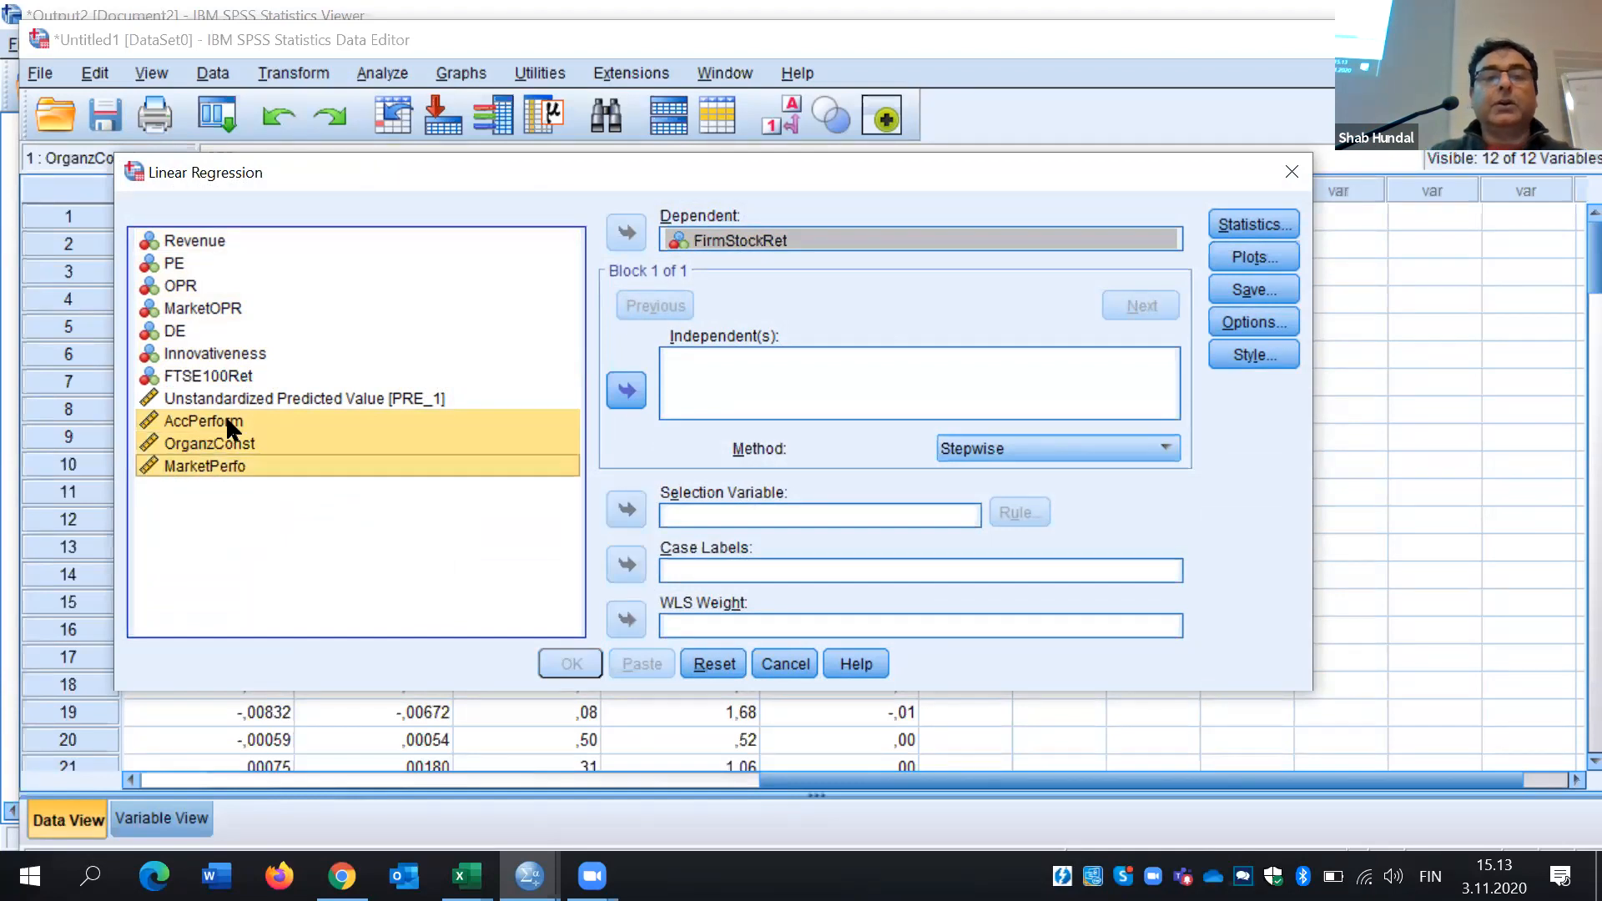
{"action": "left_click", "coordinate": [280, 553]}
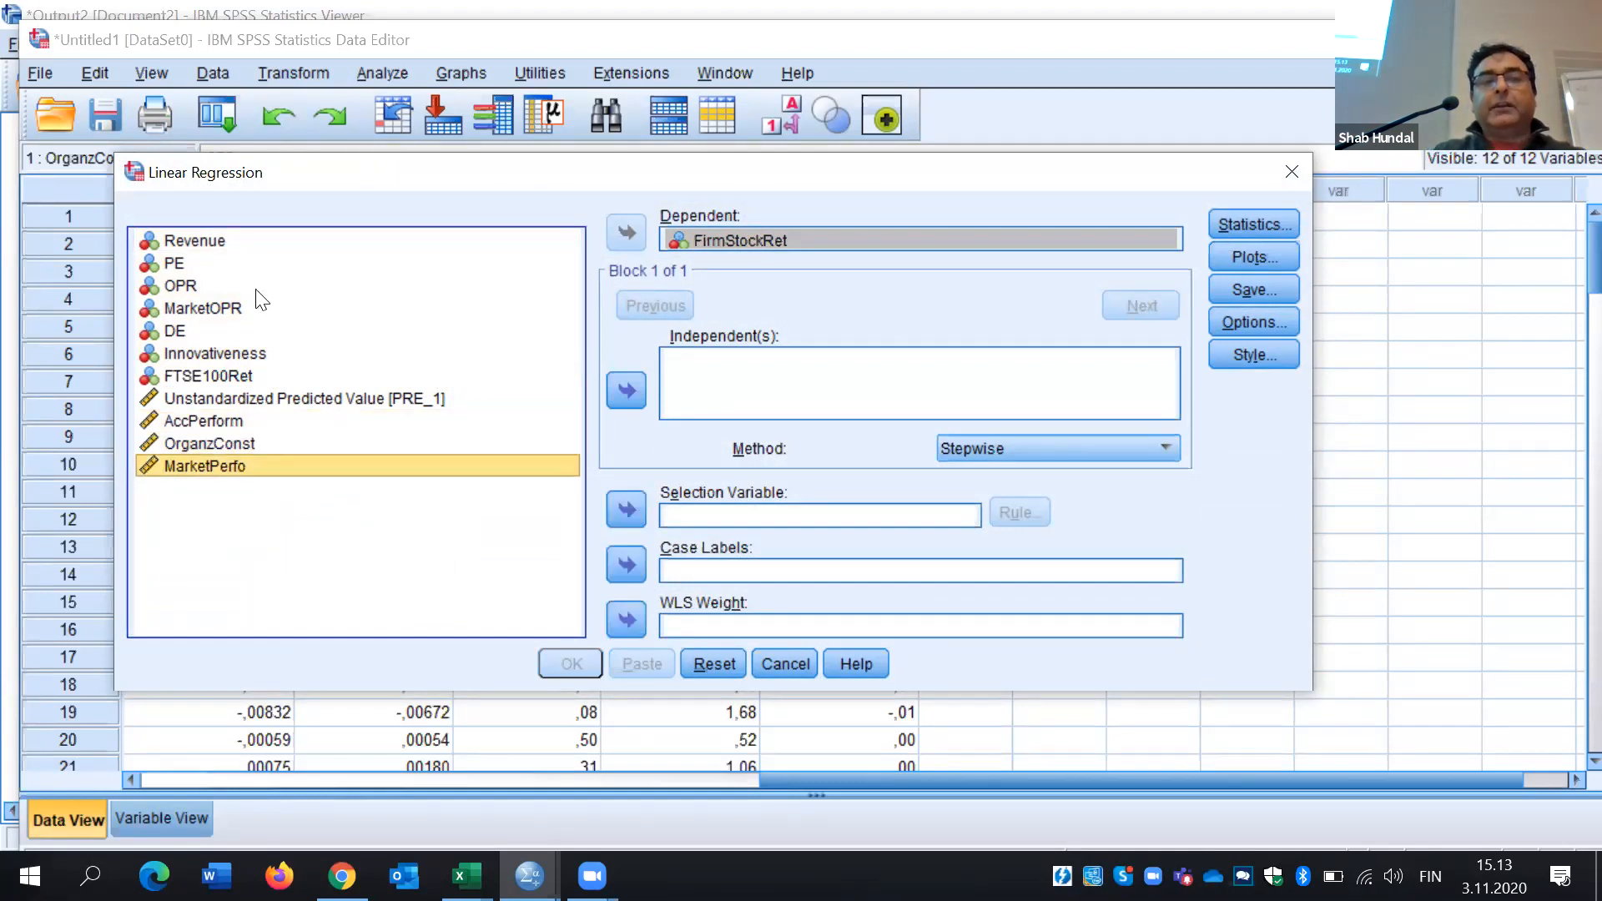
{"action": "left_click", "coordinate": [227, 241]}
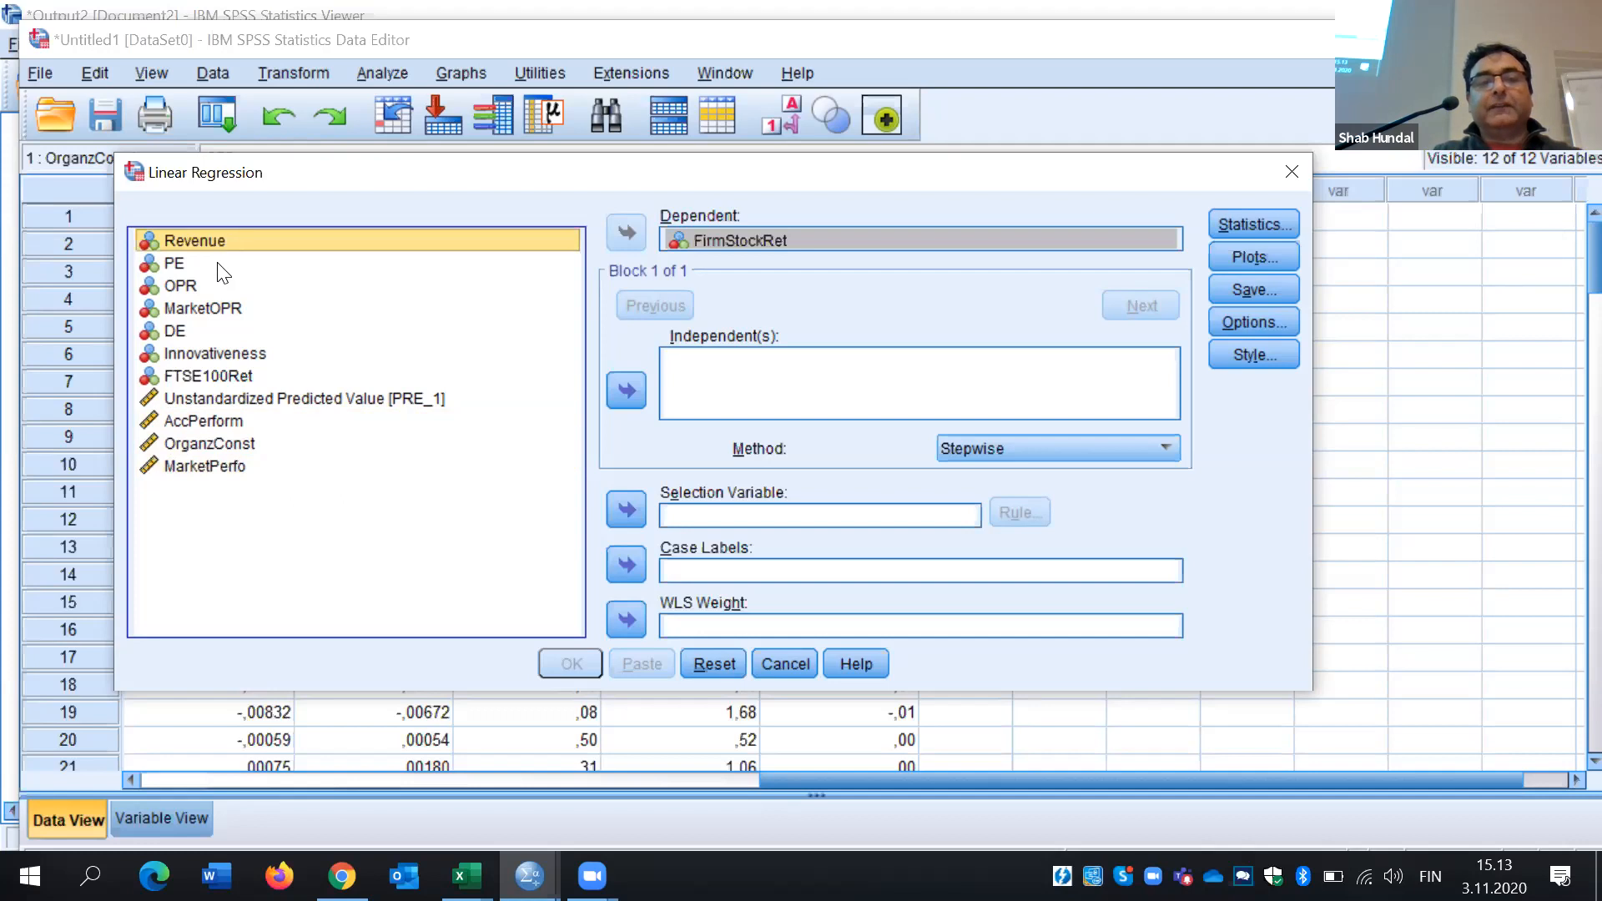
{"action": "left_click", "coordinate": [218, 264]}
{"action": "left_click", "coordinate": [212, 286]}
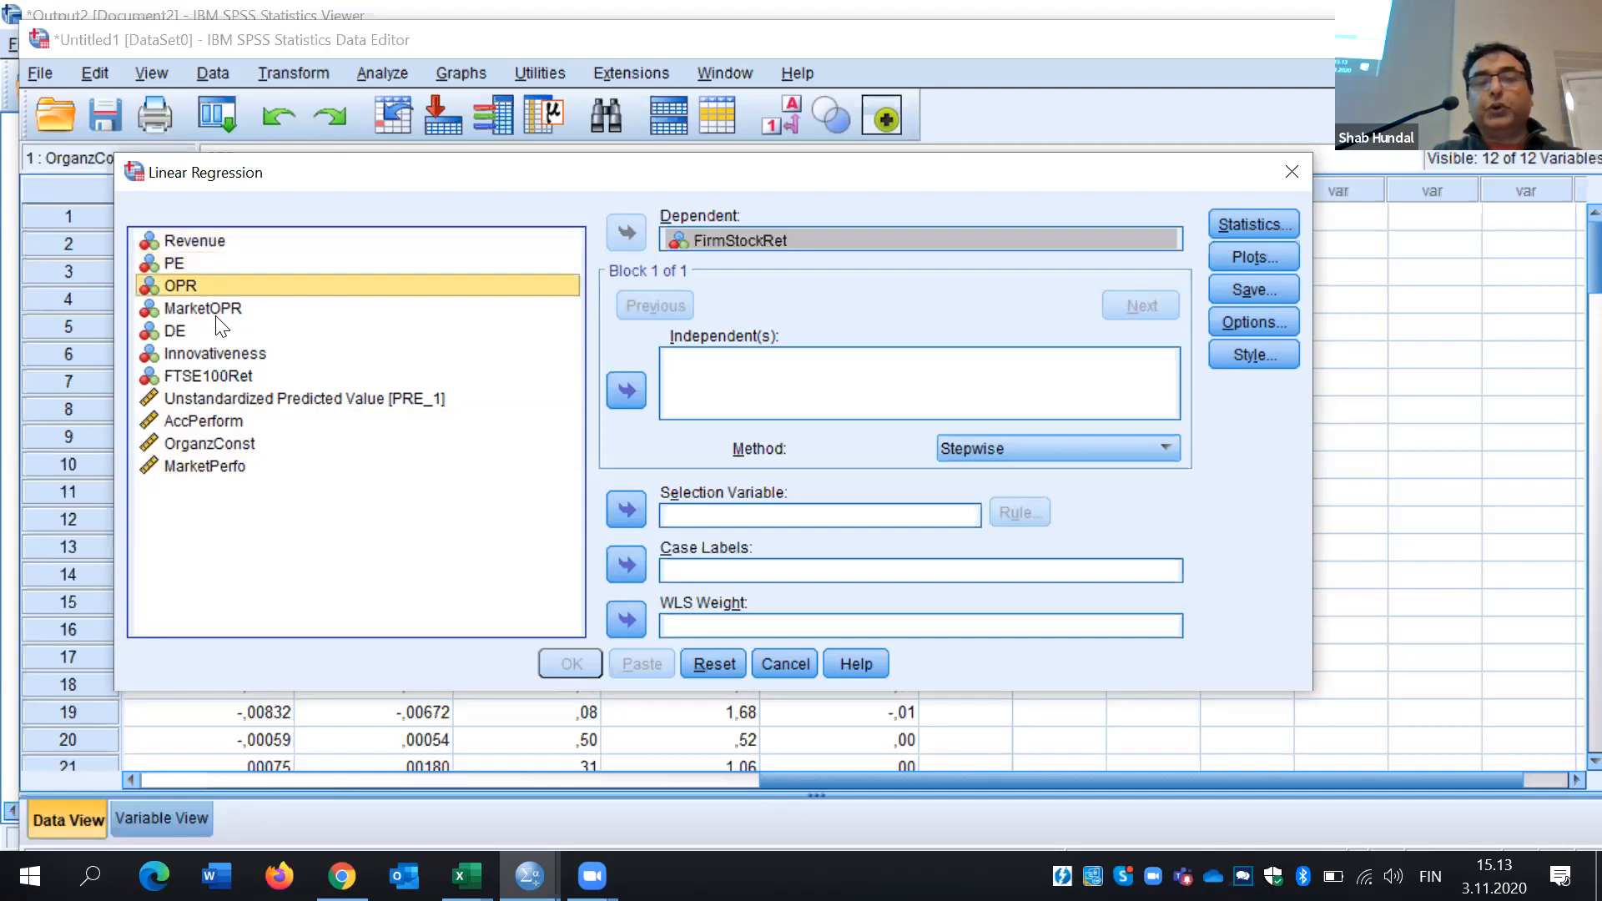
{"action": "left_click", "coordinate": [216, 313]}
{"action": "left_click", "coordinate": [210, 353]}
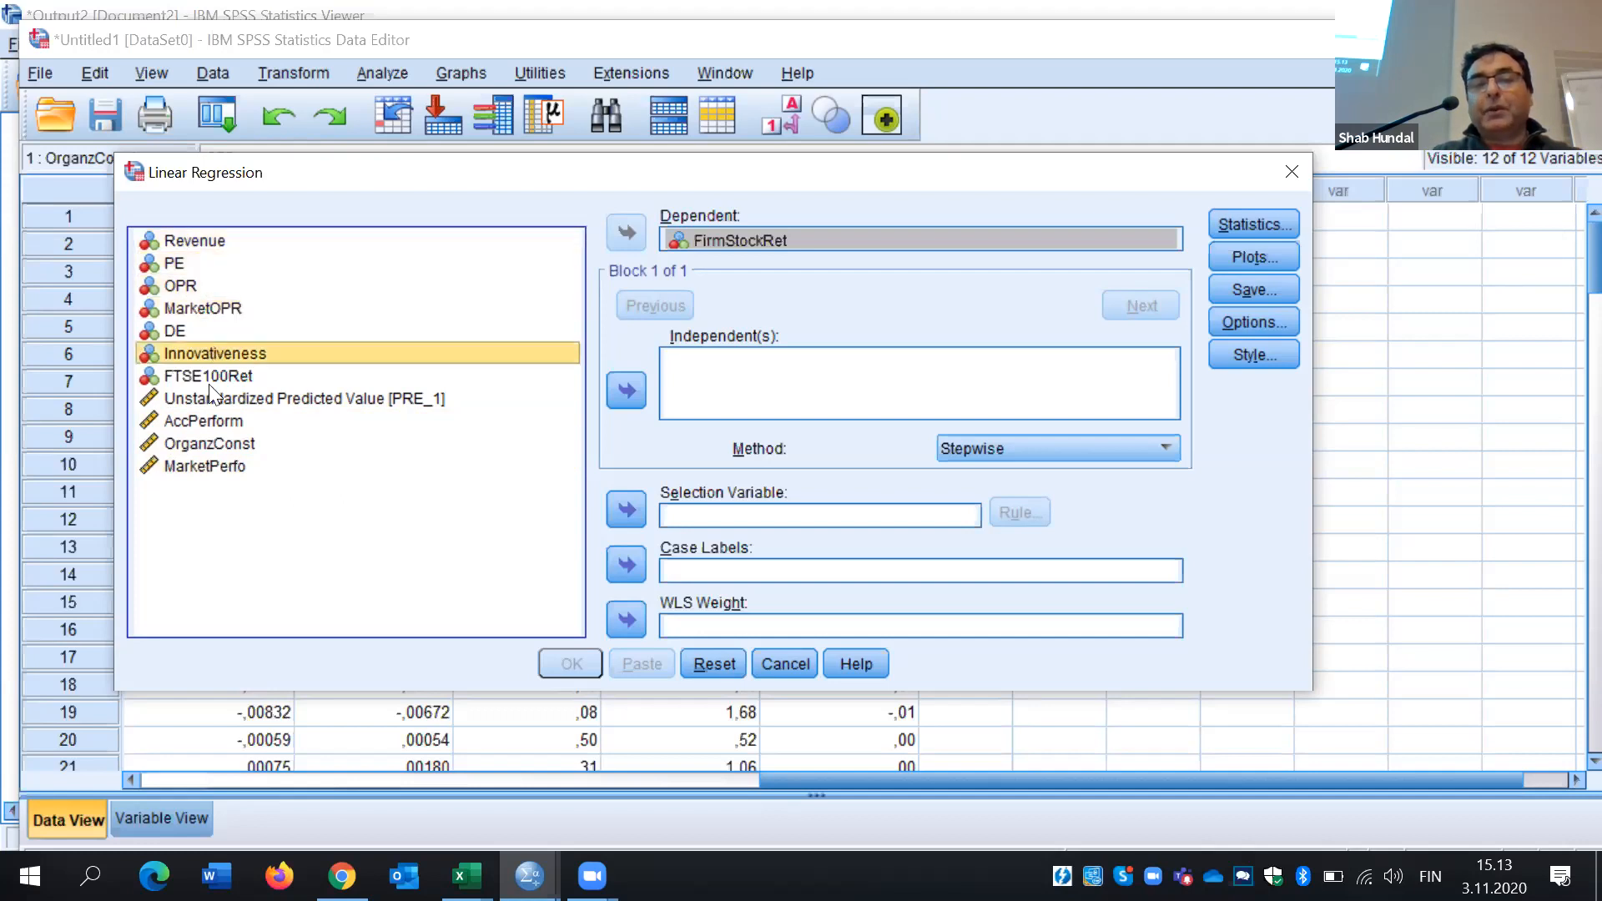
Add AccPerform, OrganzConst and MarketPerfo as the independent variables of the regression
{"action": "left_click", "coordinate": [211, 421]}
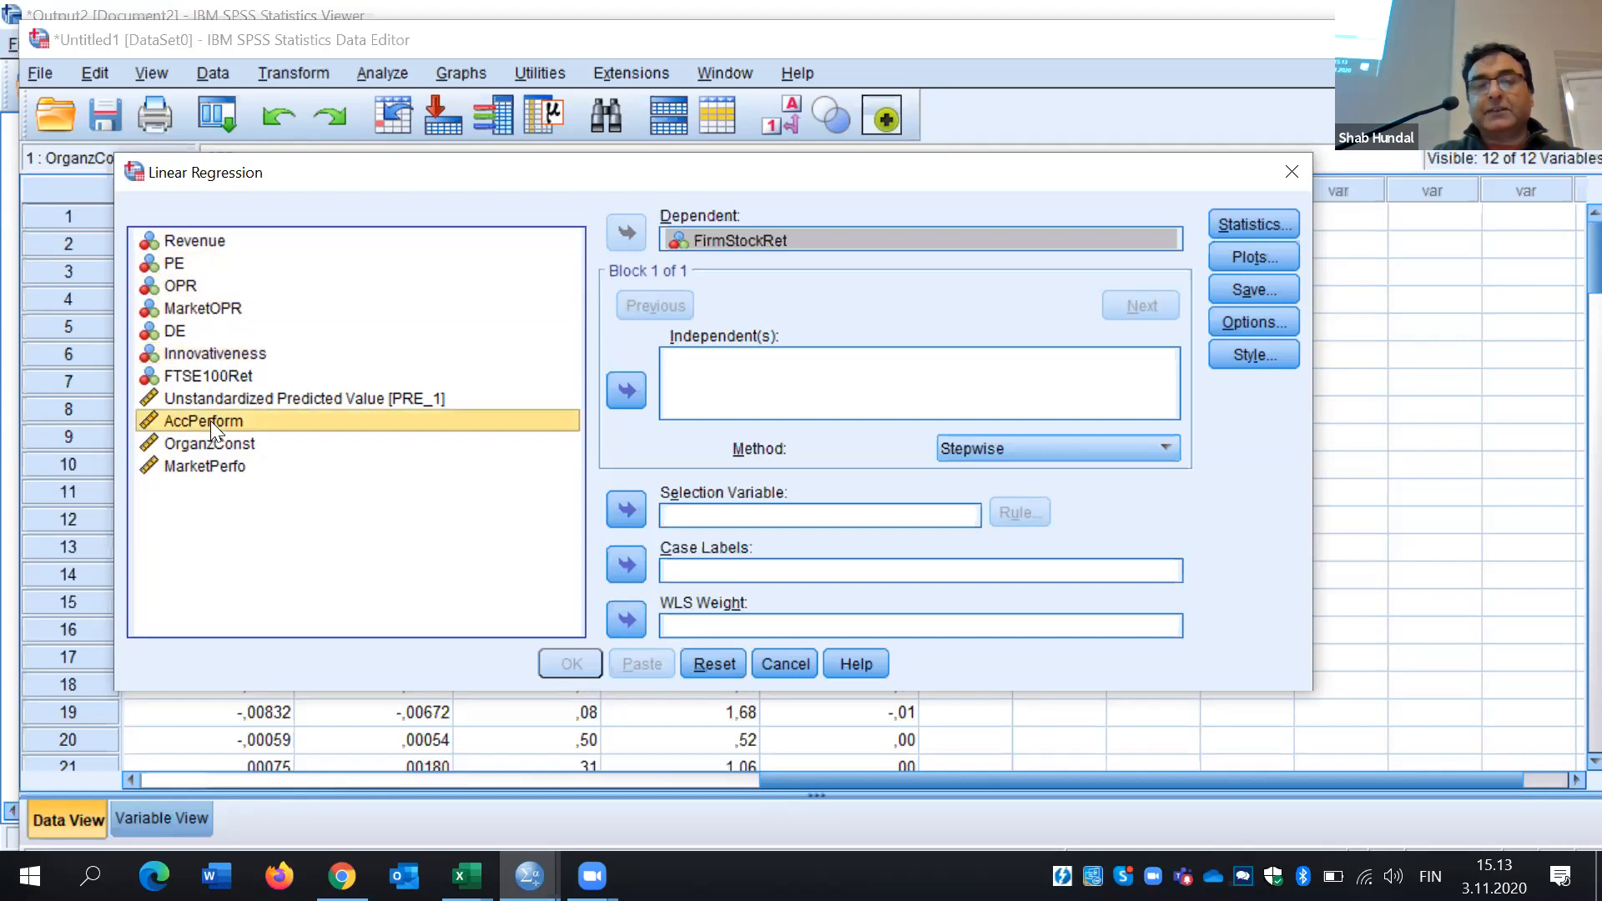
{"action": "key", "text": "shift+Down"}
{"action": "key", "text": "shift+Down"}
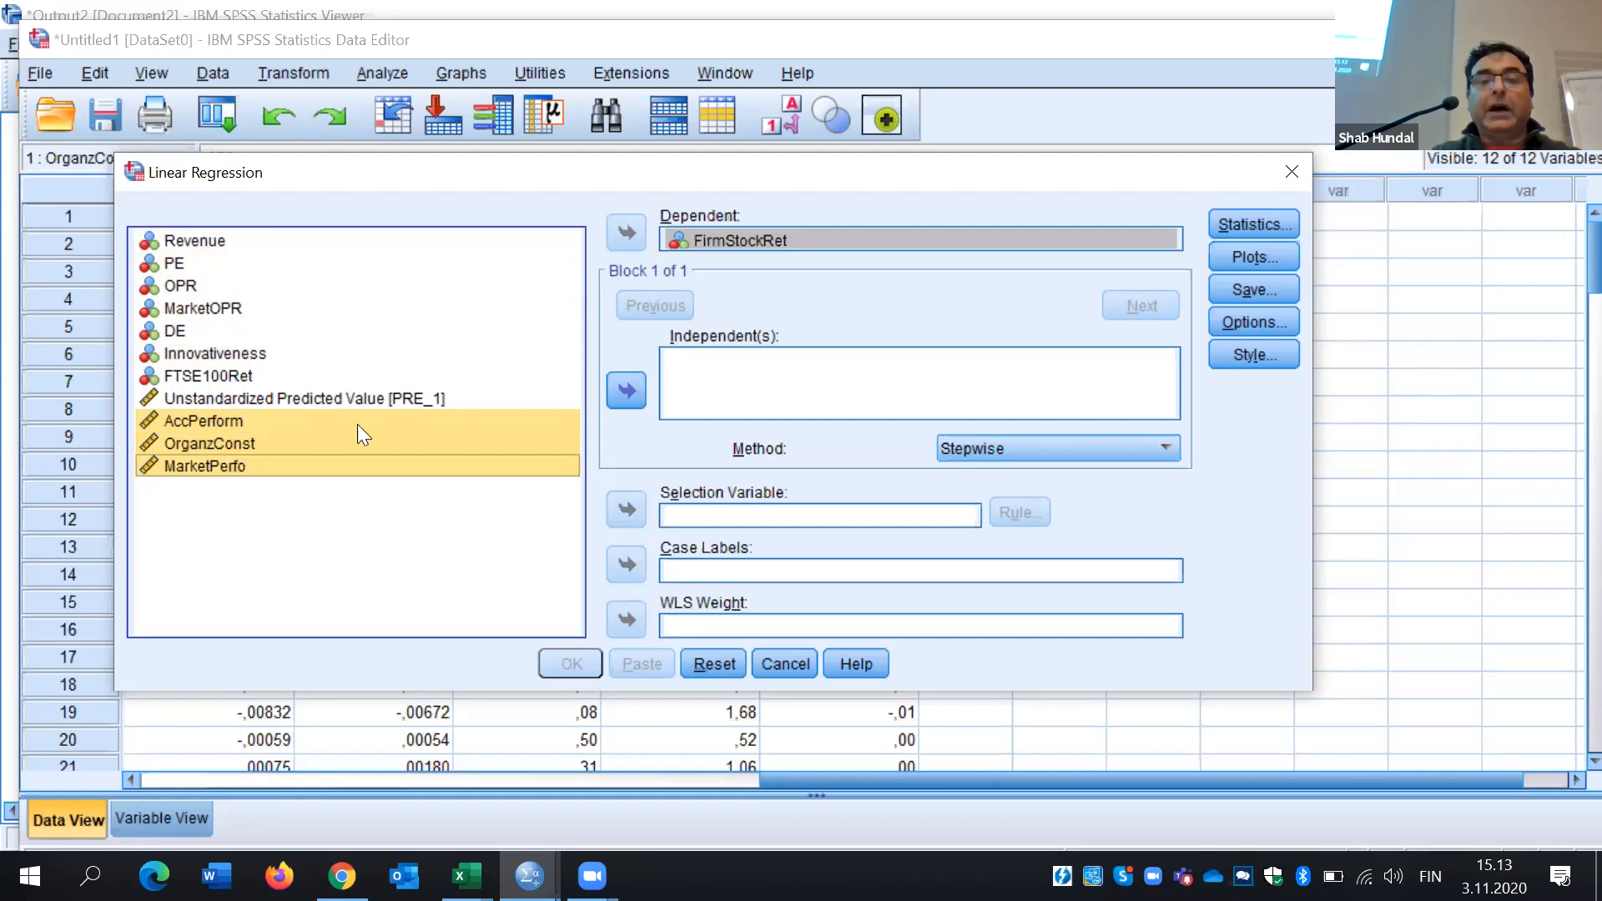
{"action": "left_click", "coordinate": [615, 395]}
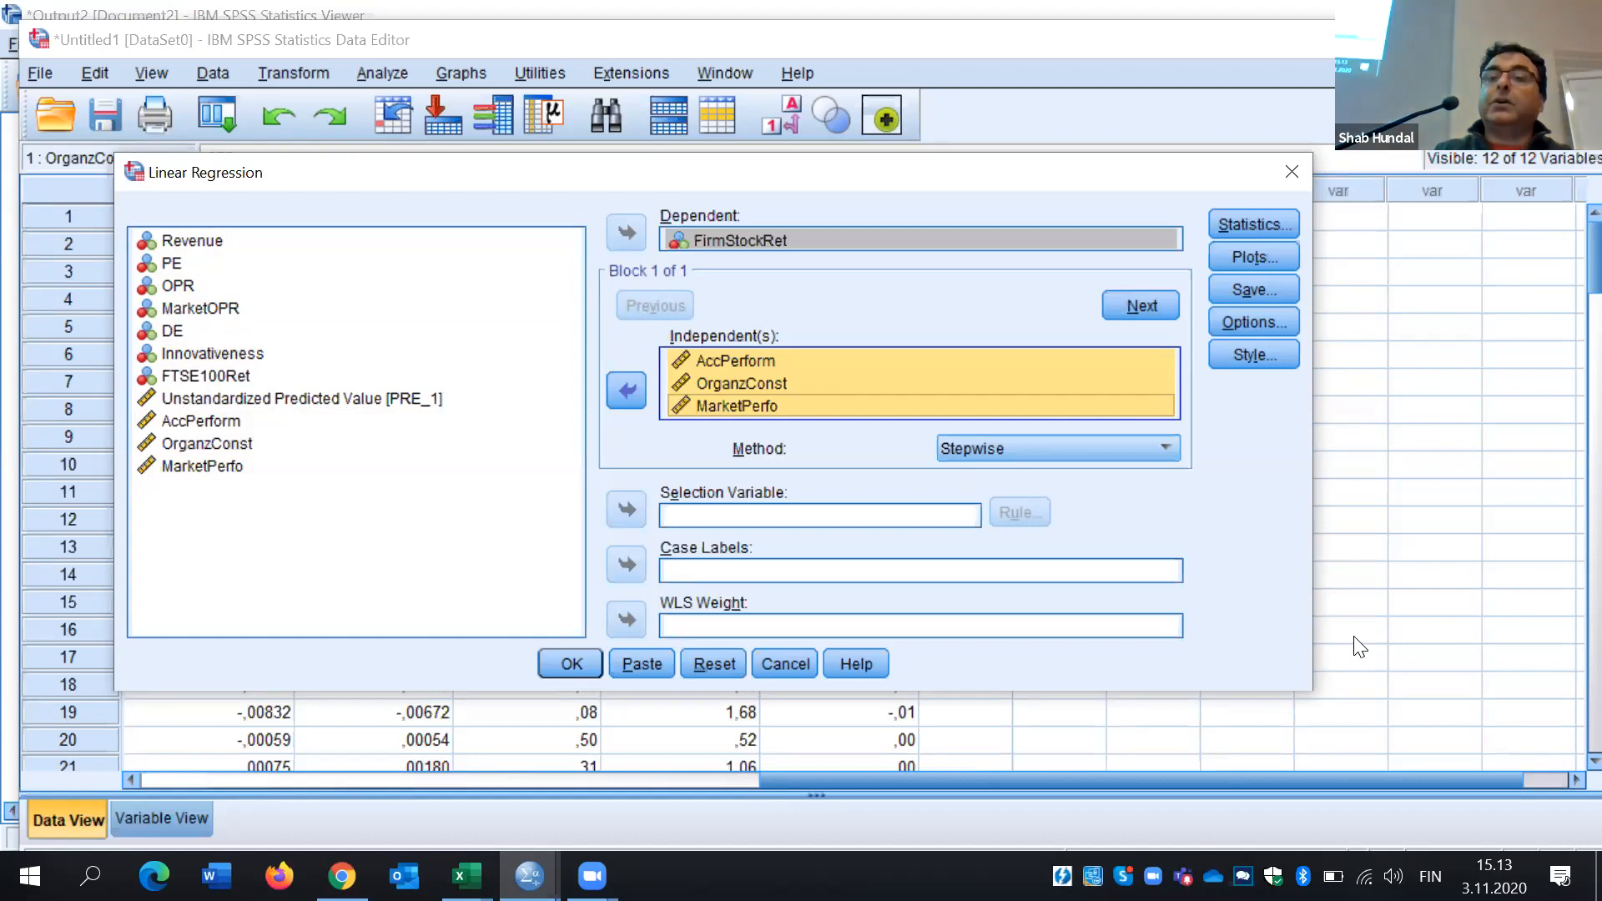
Review the regression's statistics, plots and save options, keep them as set, and run the stepwise regression
{"action": "left_click", "coordinate": [1273, 226]}
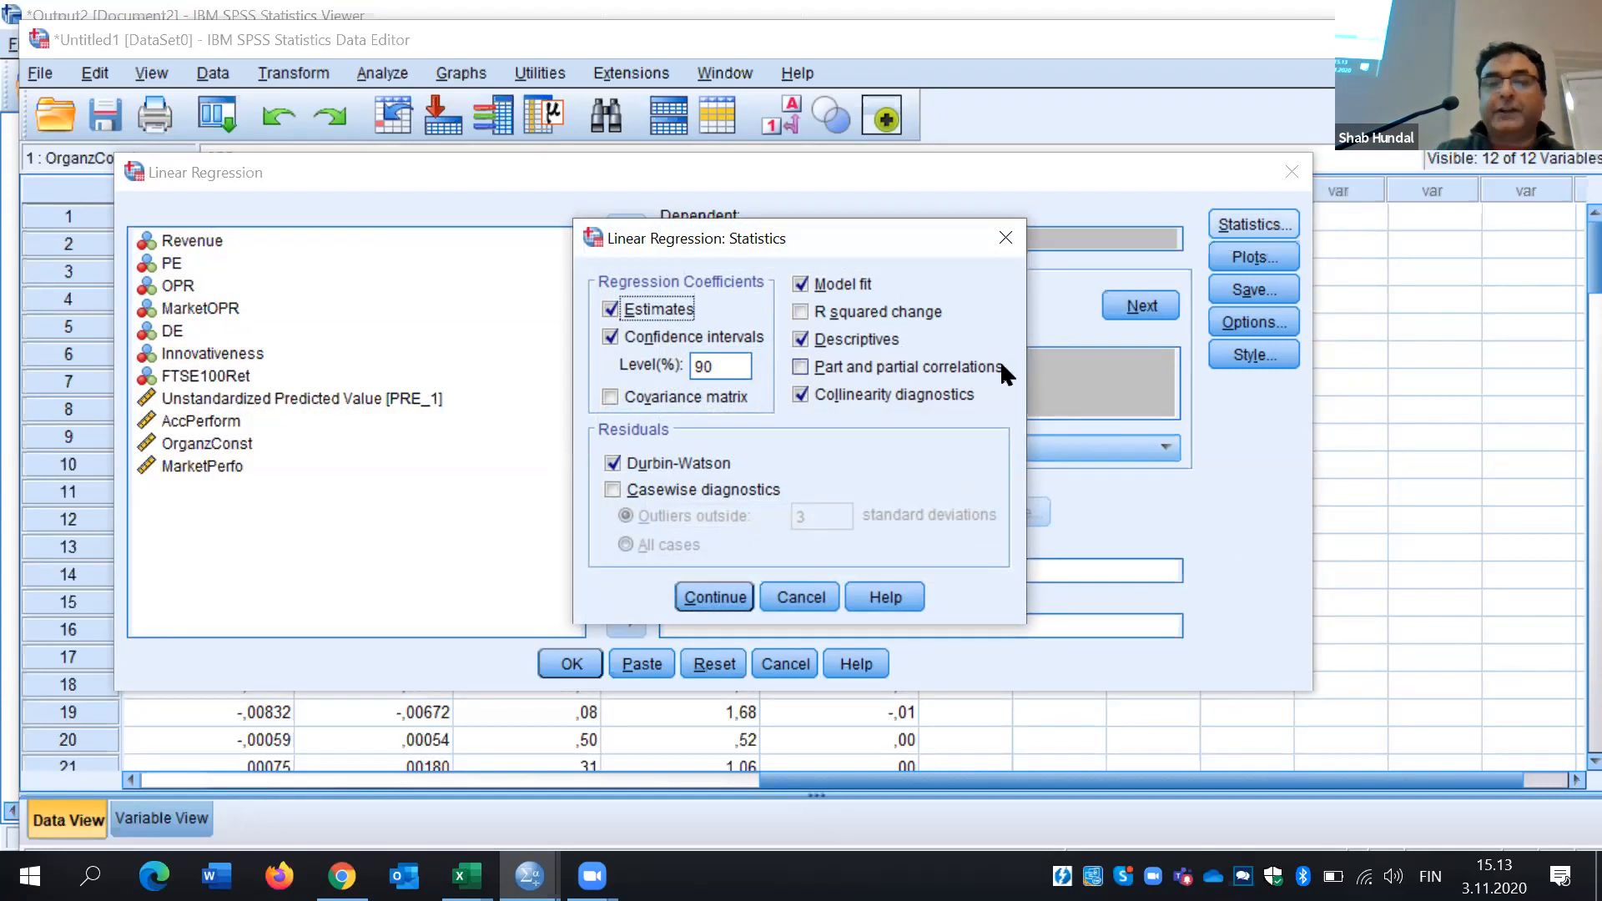
{"action": "left_click", "coordinate": [724, 592]}
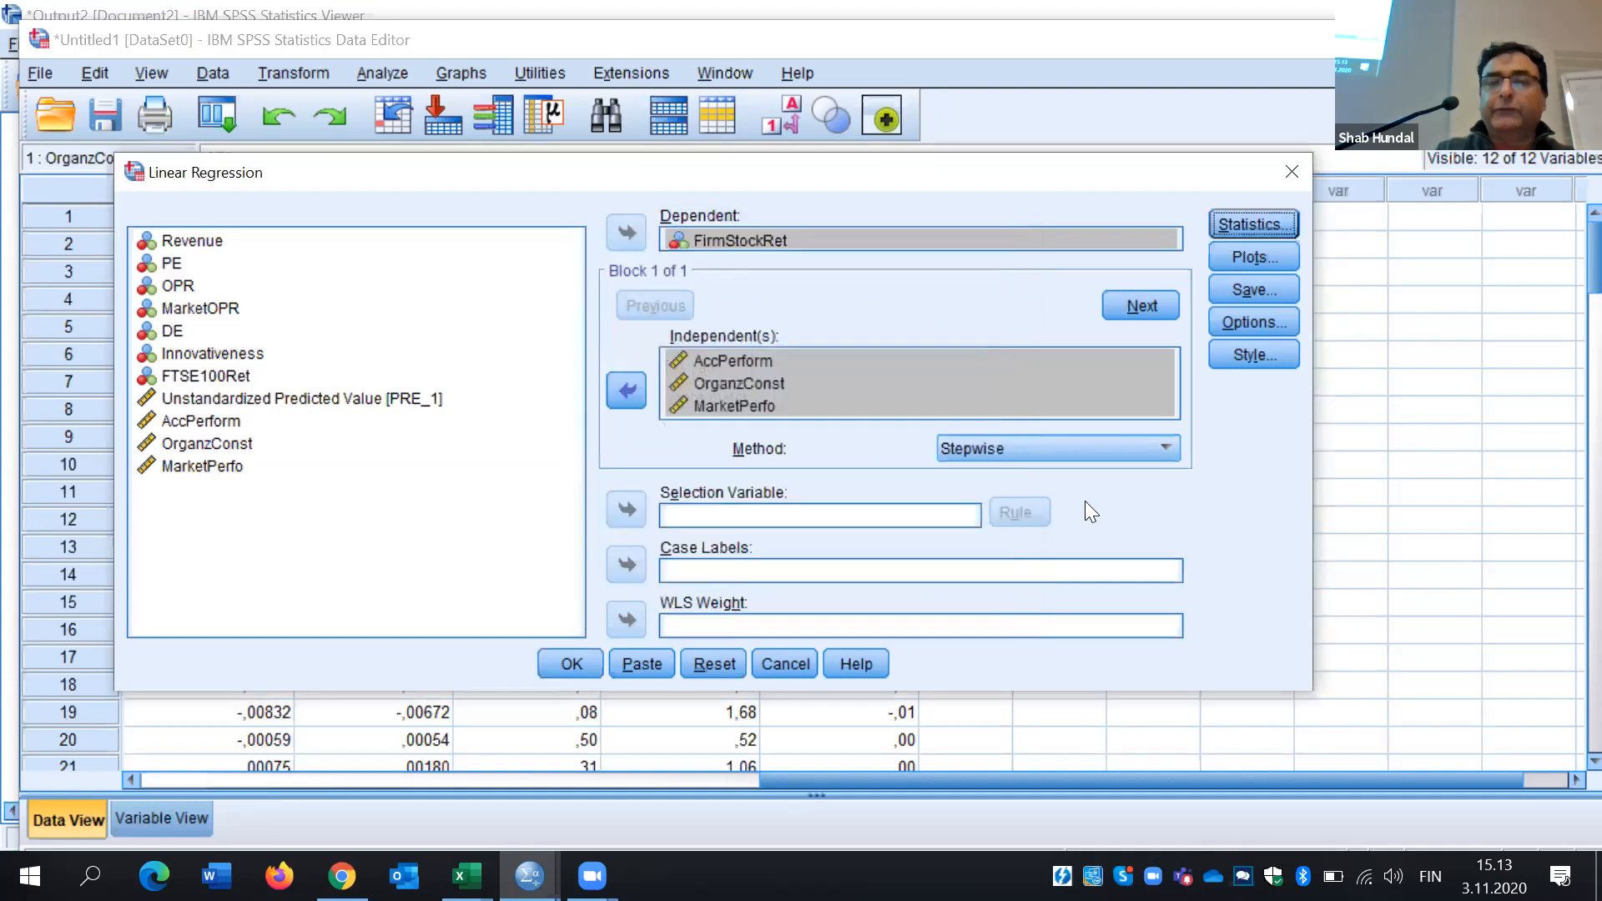
{"action": "left_click", "coordinate": [1265, 259]}
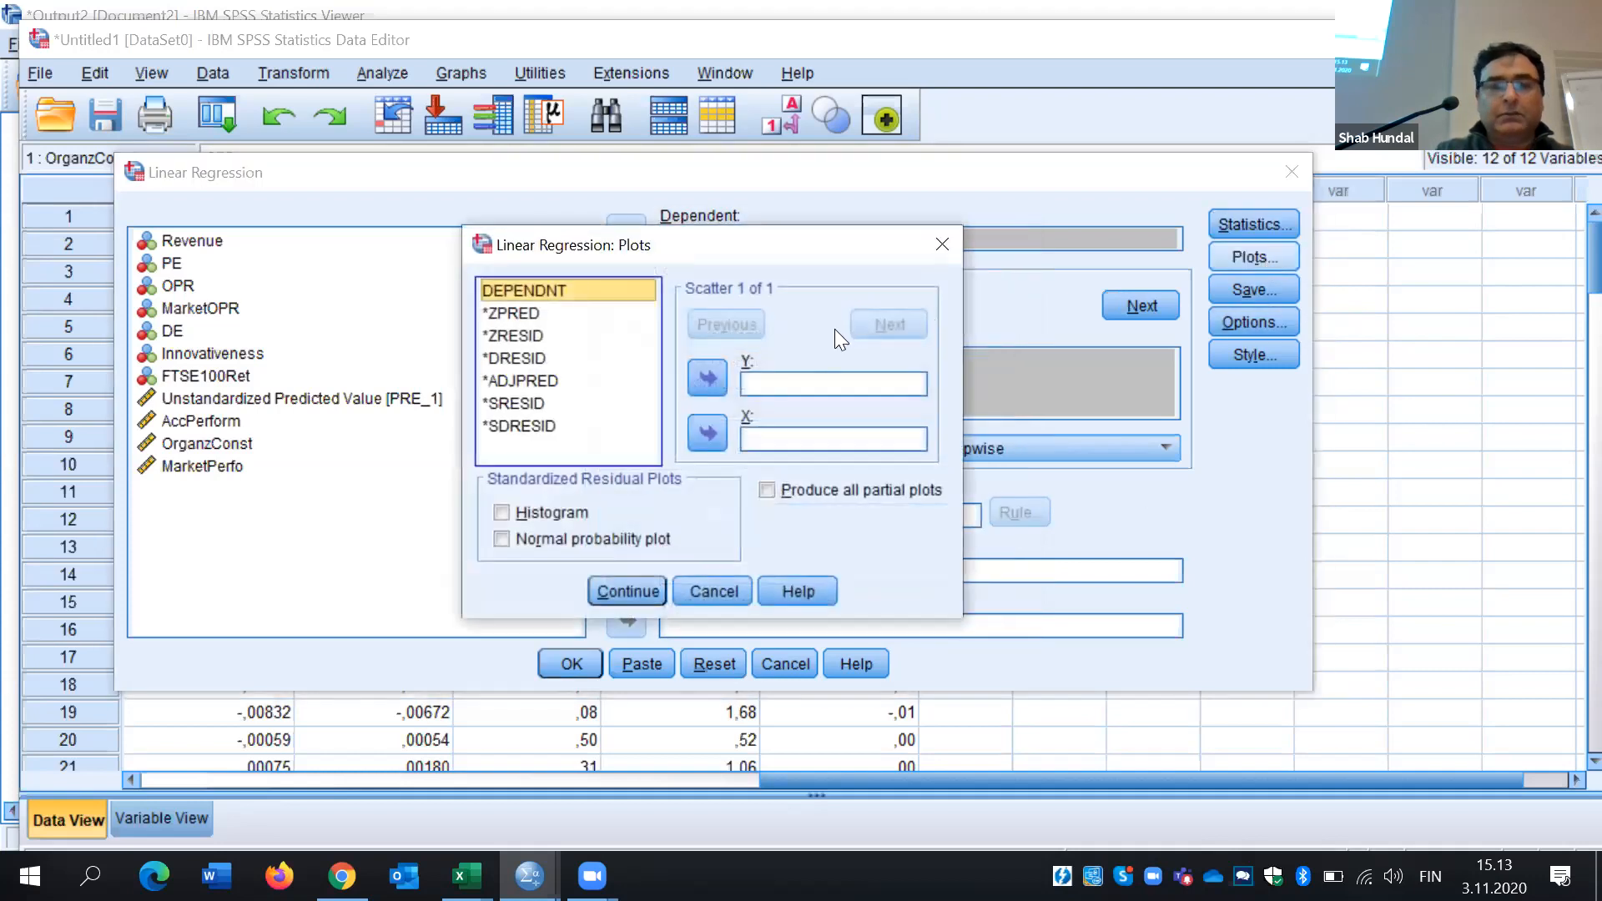
{"action": "left_click", "coordinate": [626, 593]}
{"action": "left_click", "coordinate": [1258, 287]}
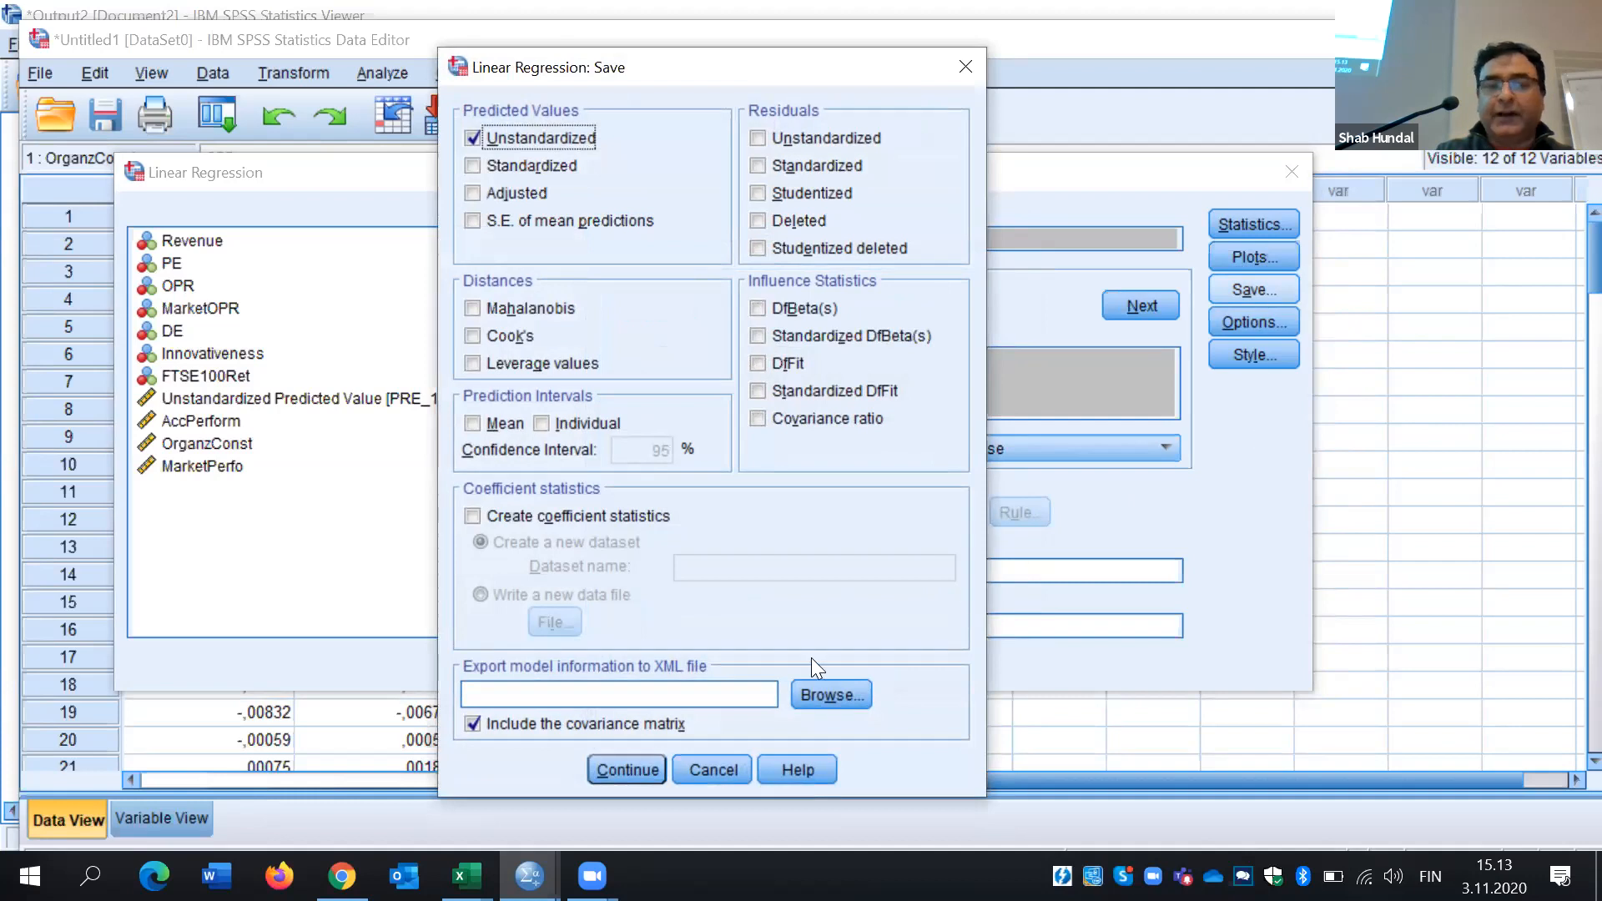
{"action": "left_click", "coordinate": [648, 770]}
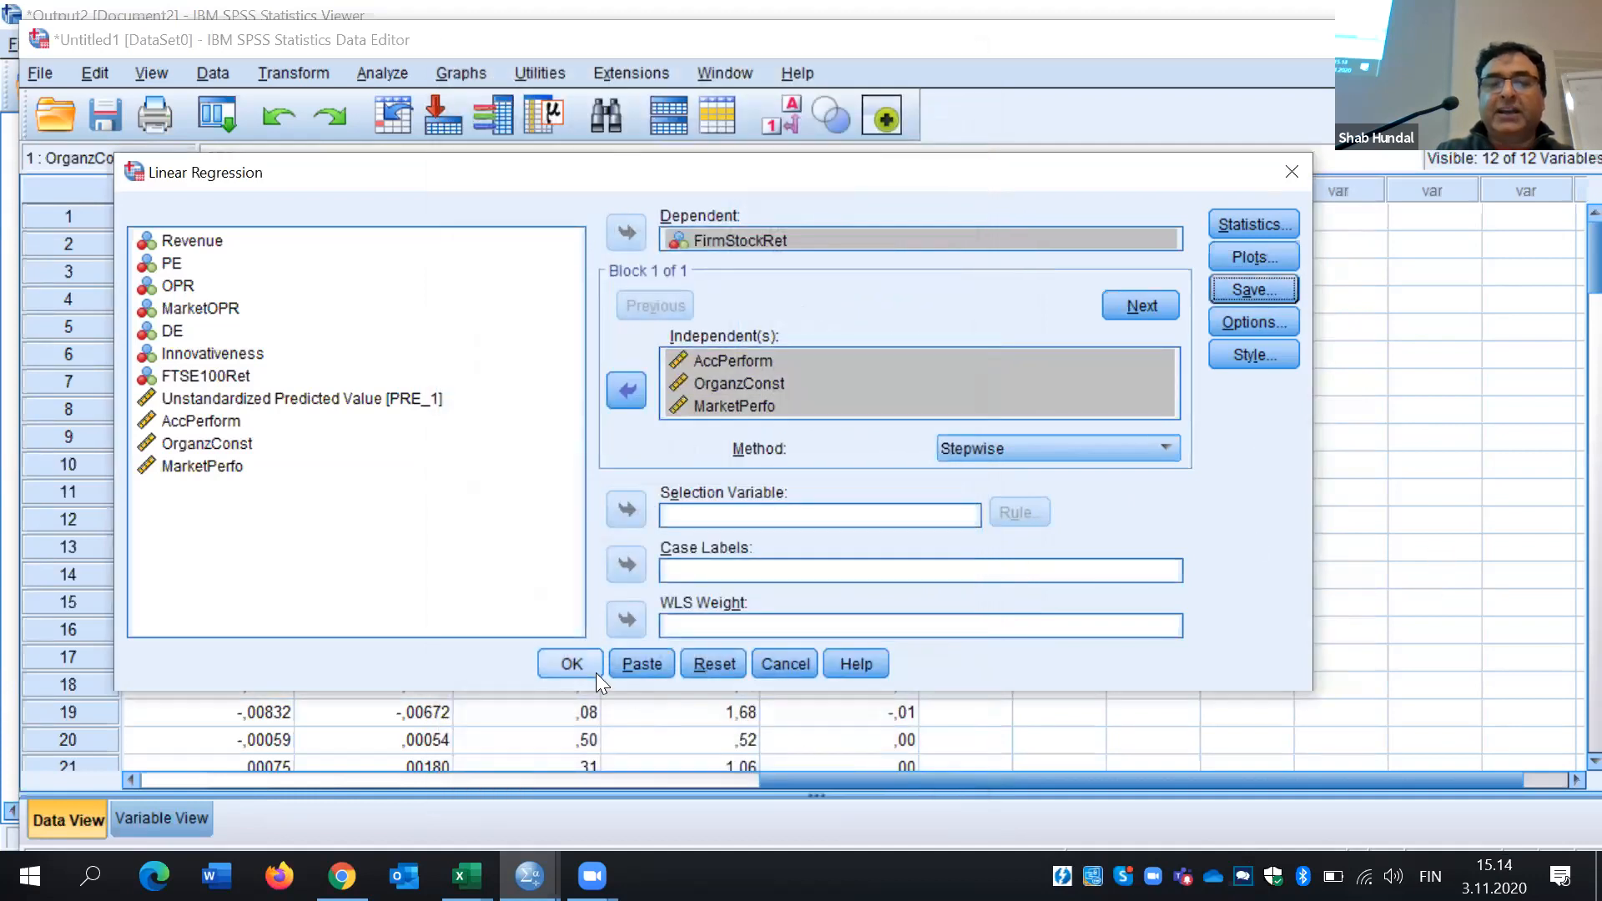
{"action": "left_click", "coordinate": [570, 664]}
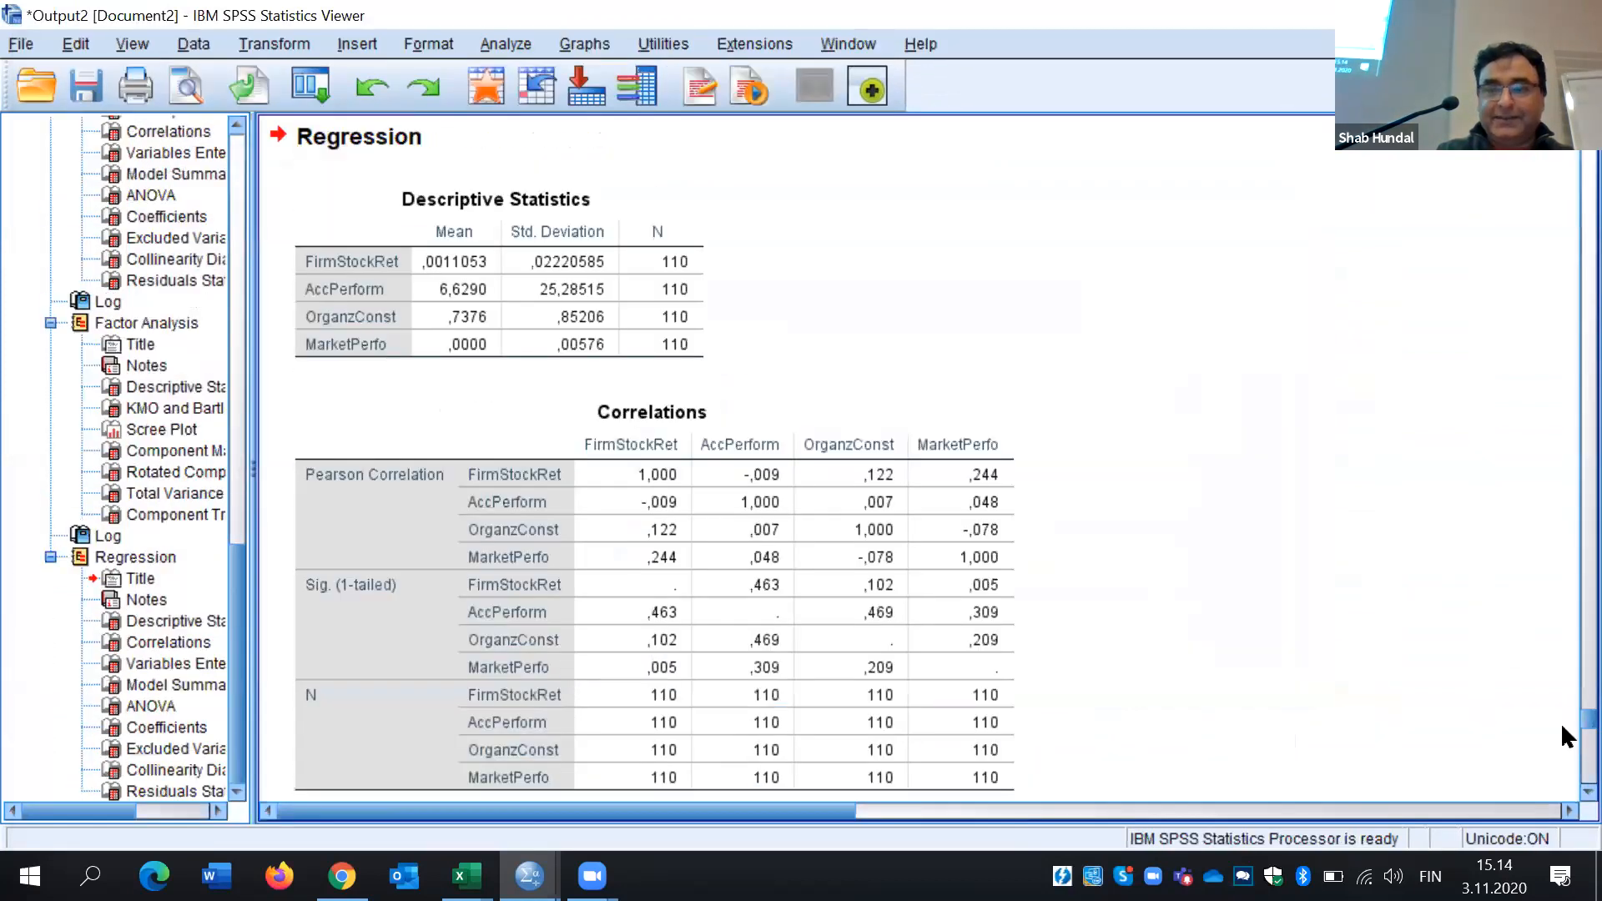
Read through the new regression output from the correlations down to the residuals statistics
{"action": "scroll", "coordinate": [1560, 789], "scroll_direction": "down", "scroll_amount": 10}
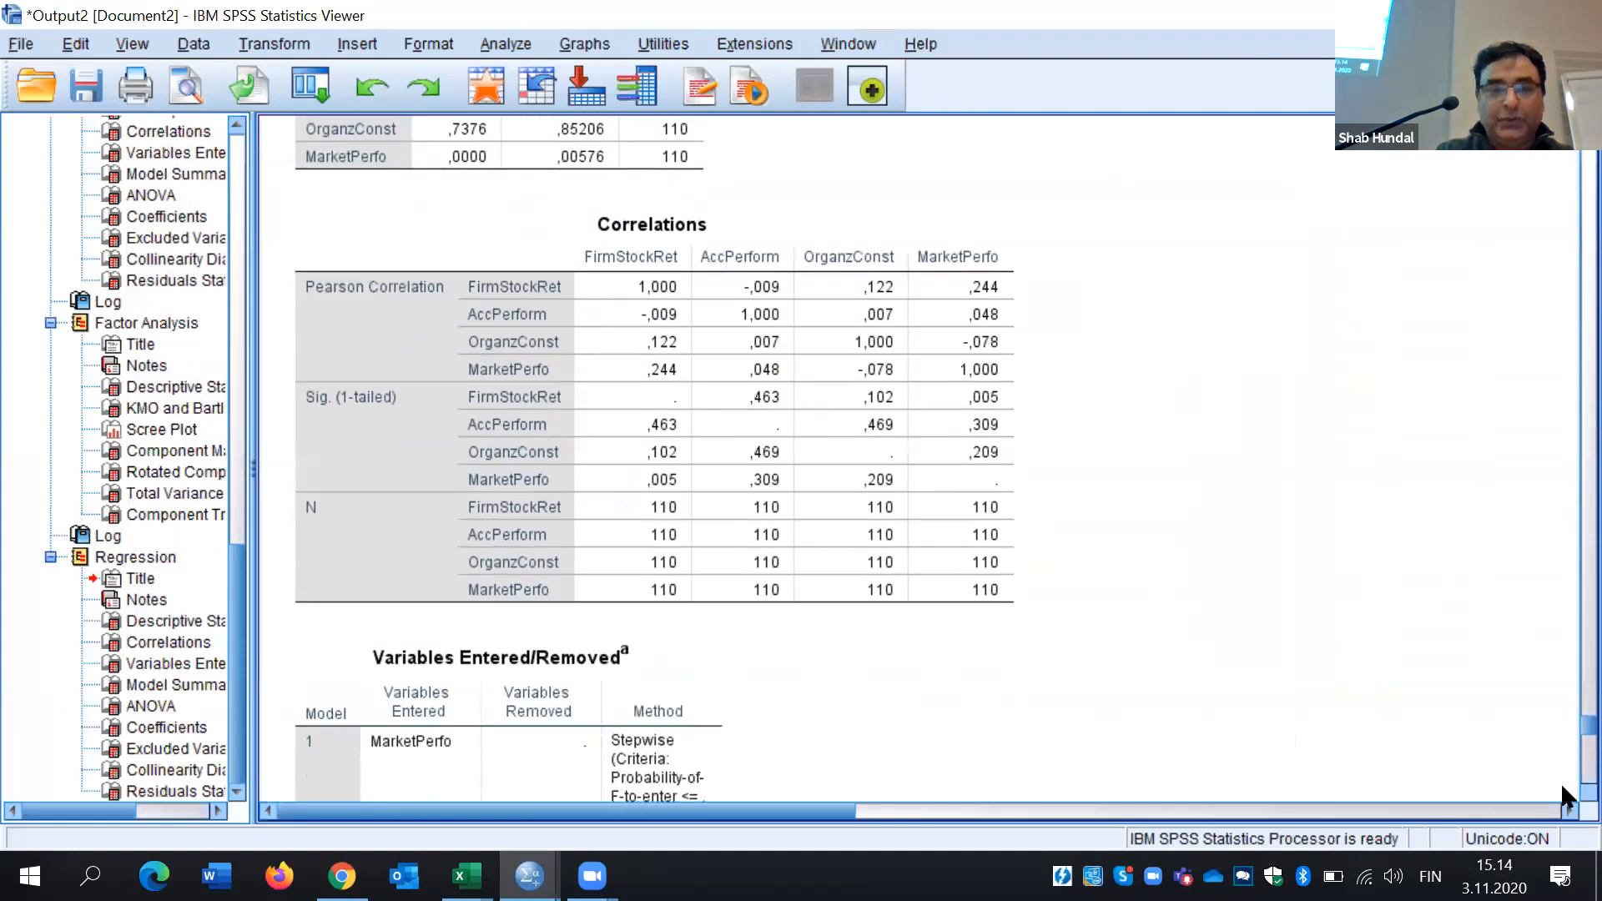
{"action": "scroll", "coordinate": [1563, 789], "scroll_direction": "down", "scroll_amount": 5}
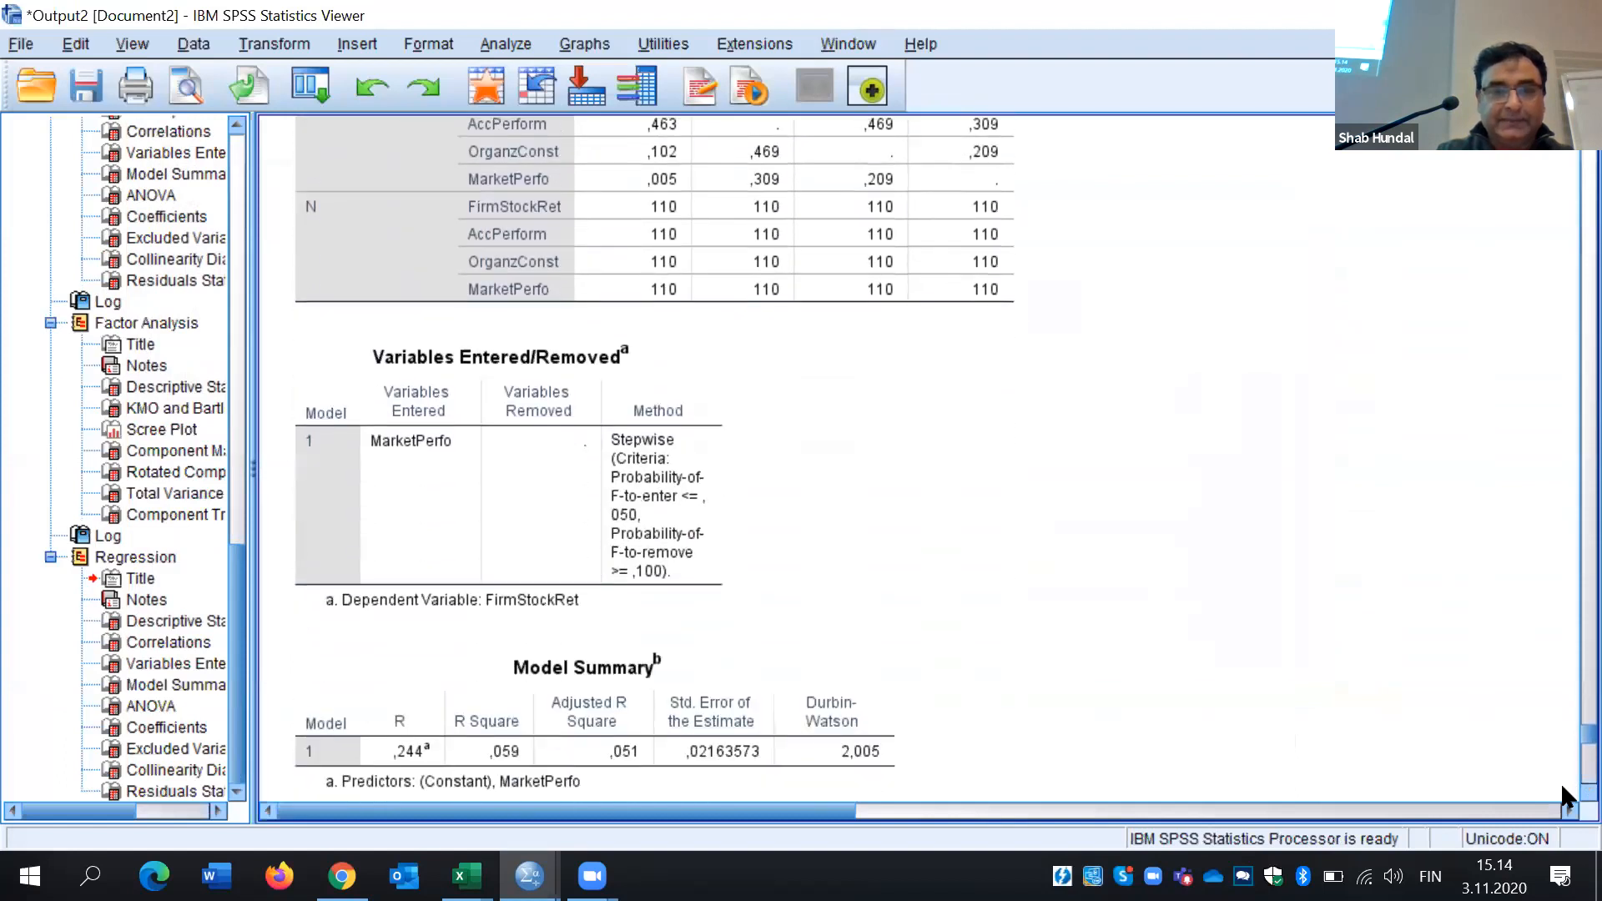
{"action": "scroll", "coordinate": [1563, 795], "scroll_direction": "down", "scroll_amount": 10}
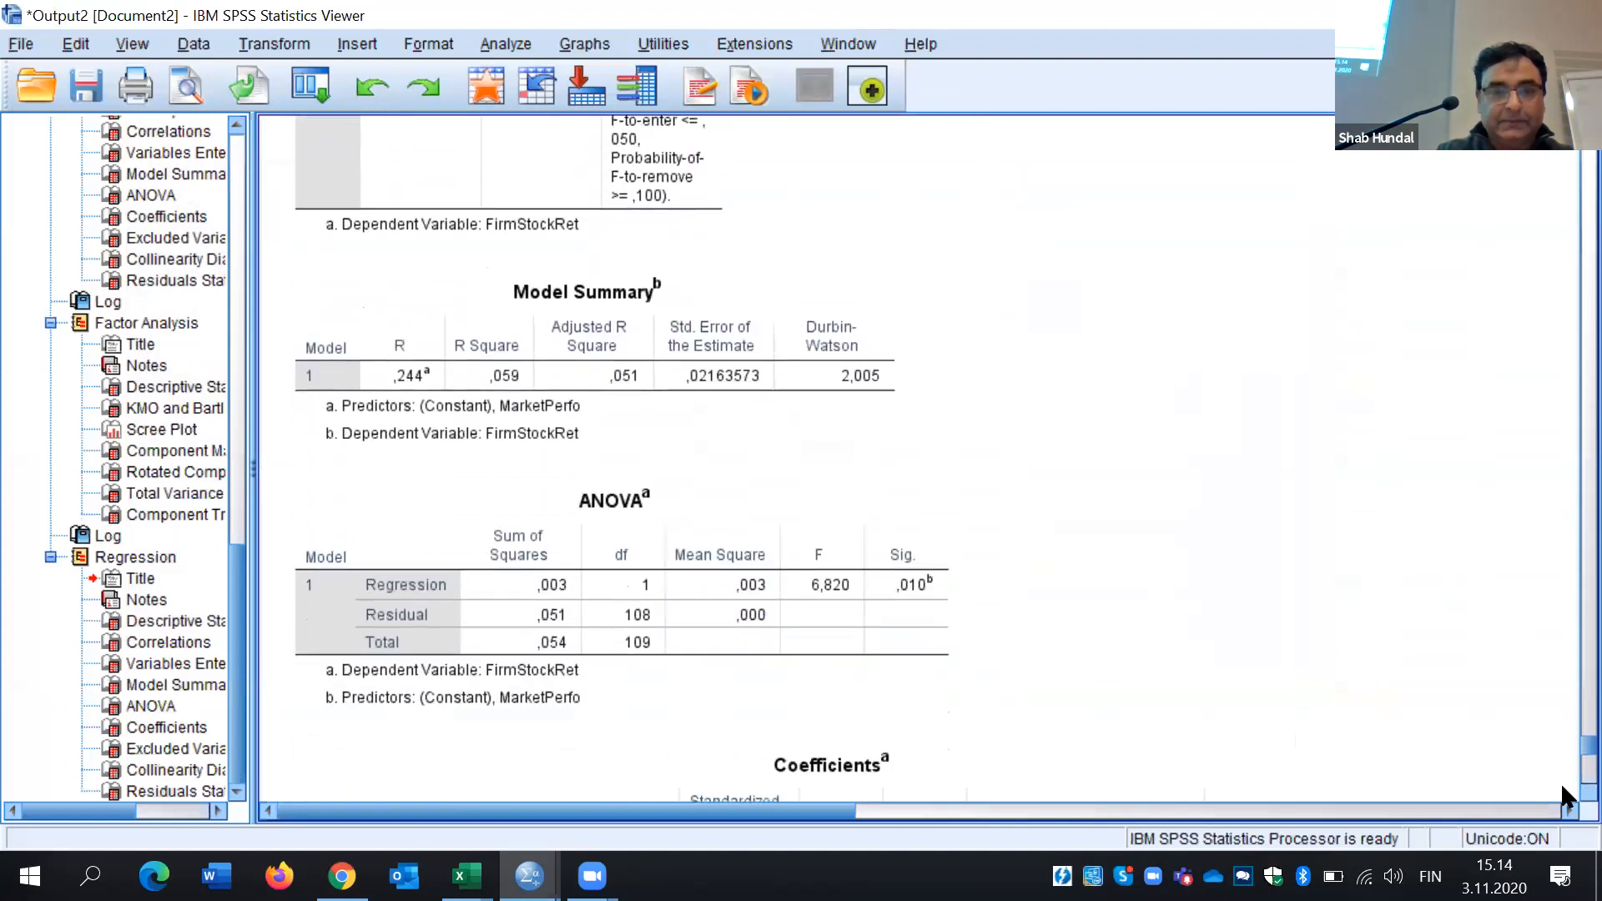
{"action": "scroll", "coordinate": [1563, 795], "scroll_direction": "down", "scroll_amount": 2}
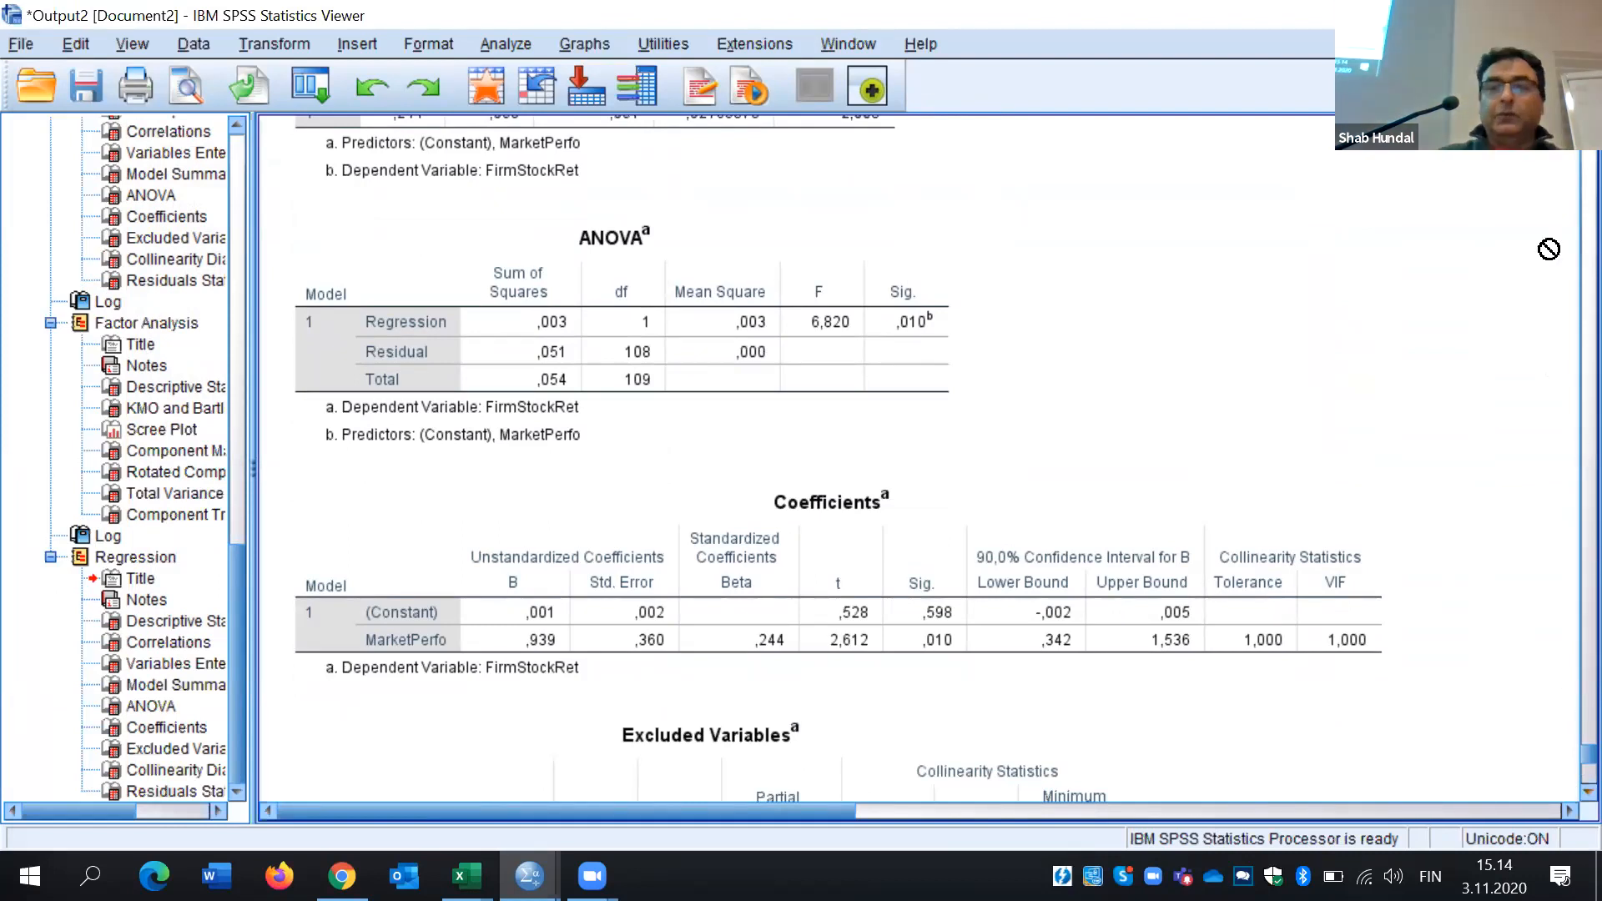
{"action": "scroll", "coordinate": [918, 459], "scroll_direction": "up", "scroll_amount": 2}
{"action": "left_click", "coordinate": [527, 219]}
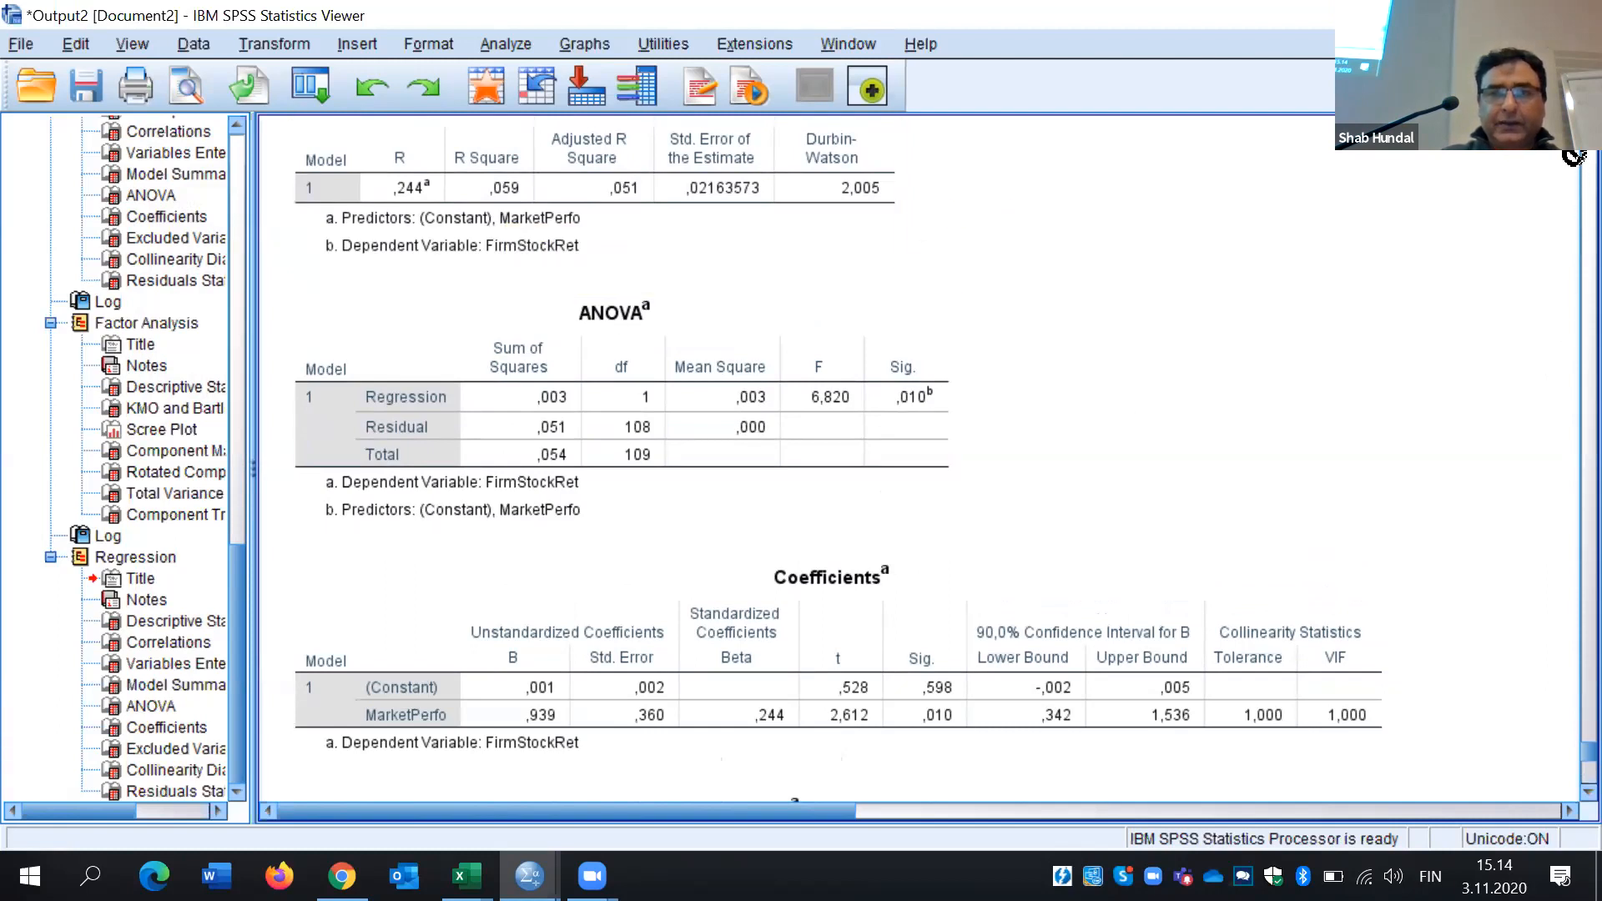
{"action": "scroll", "coordinate": [1560, 785], "scroll_direction": "down", "scroll_amount": 5}
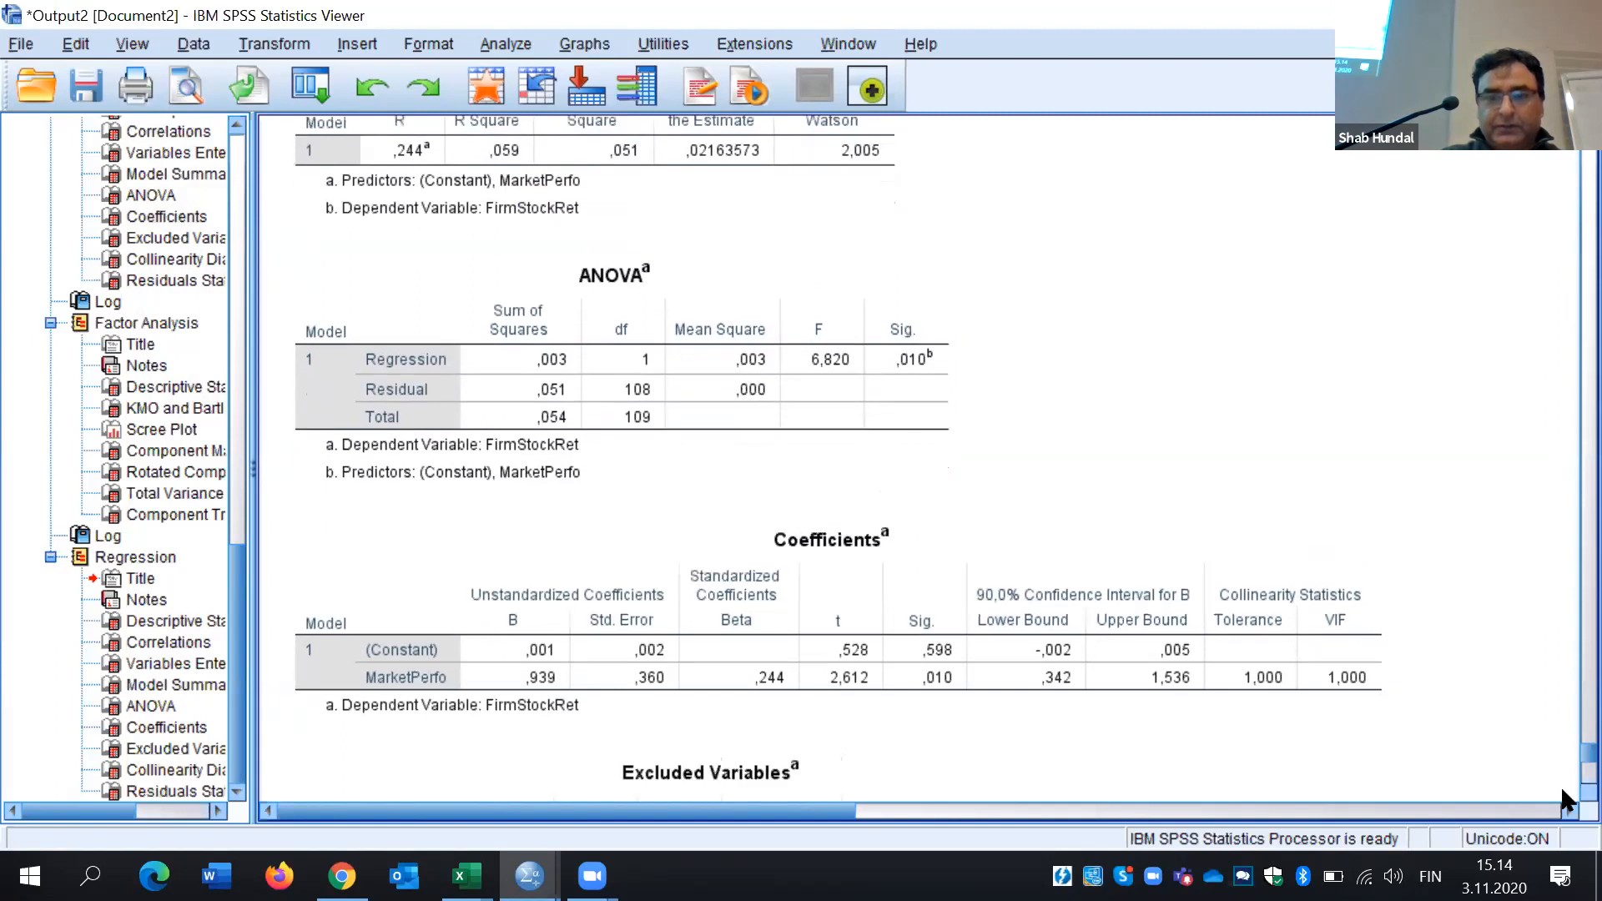
{"action": "scroll", "coordinate": [1562, 792], "scroll_direction": "down", "scroll_amount": 12}
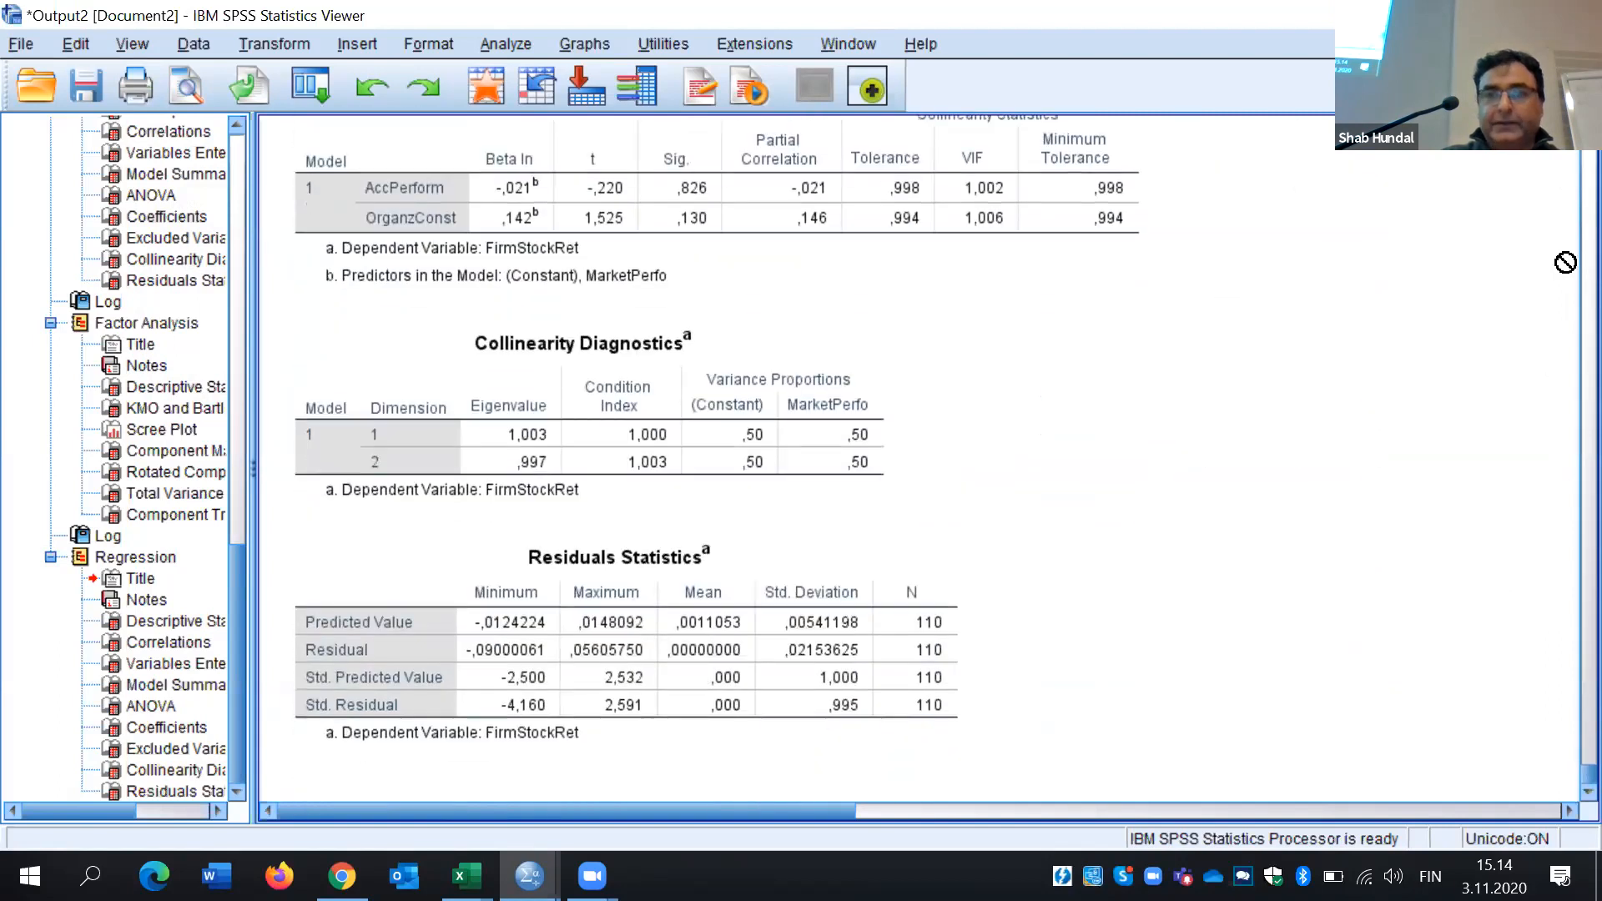
Return to the model summary and examine the Durbin-Watson value, ANOVA significance, coefficients and excluded variables
{"action": "scroll", "coordinate": [945, 451], "scroll_direction": "up", "scroll_amount": 12}
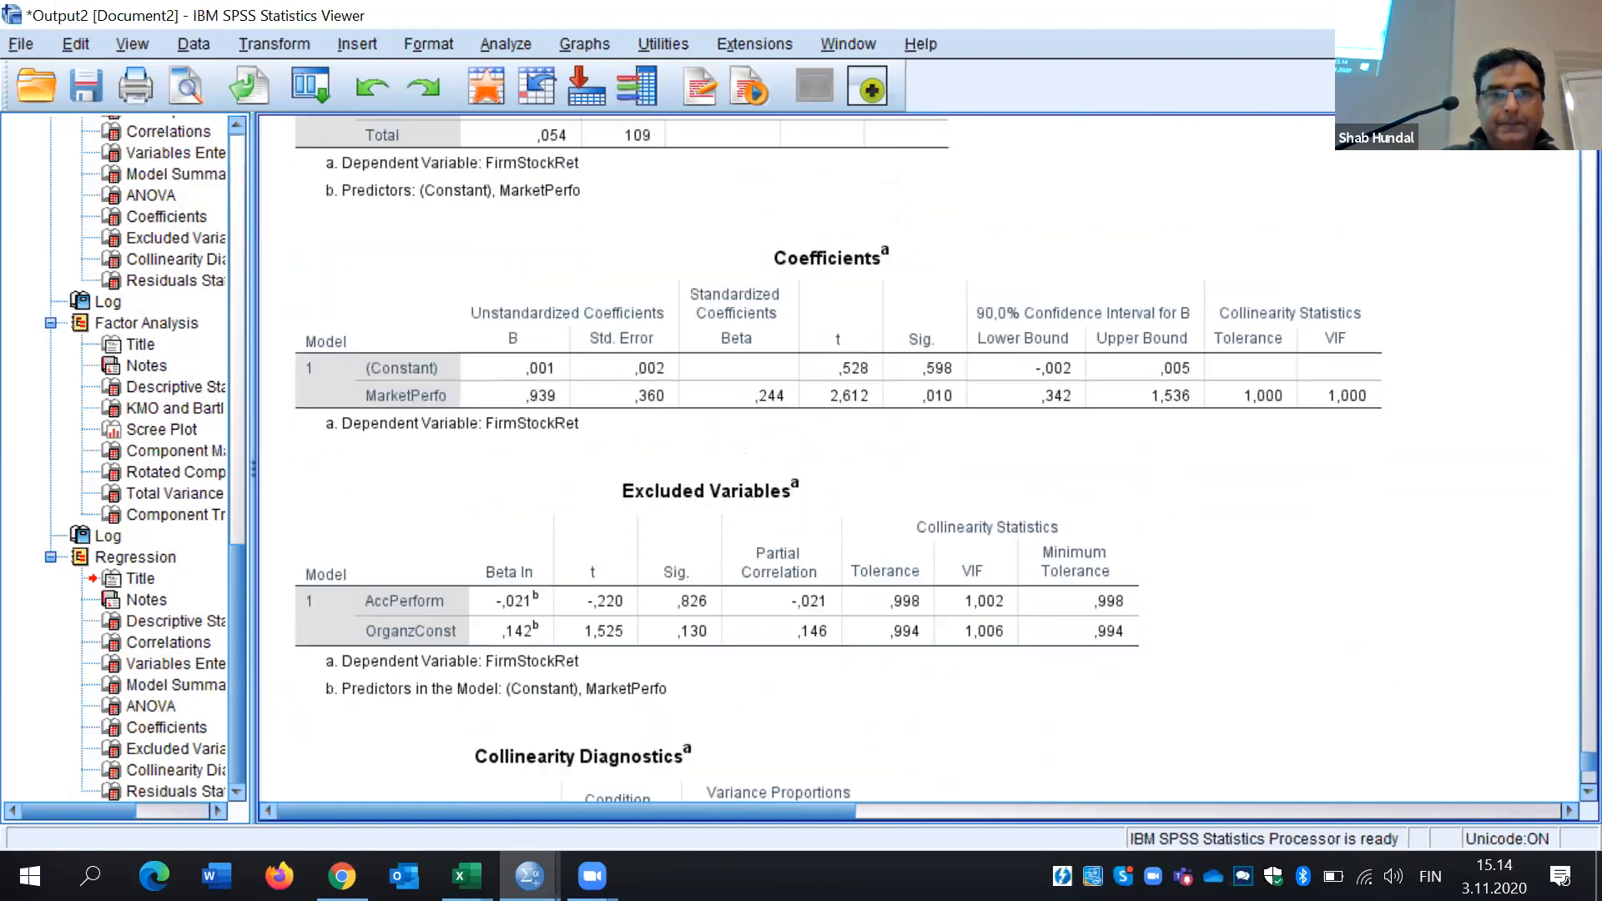
{"action": "scroll", "coordinate": [944, 459], "scroll_direction": "up", "scroll_amount": 5}
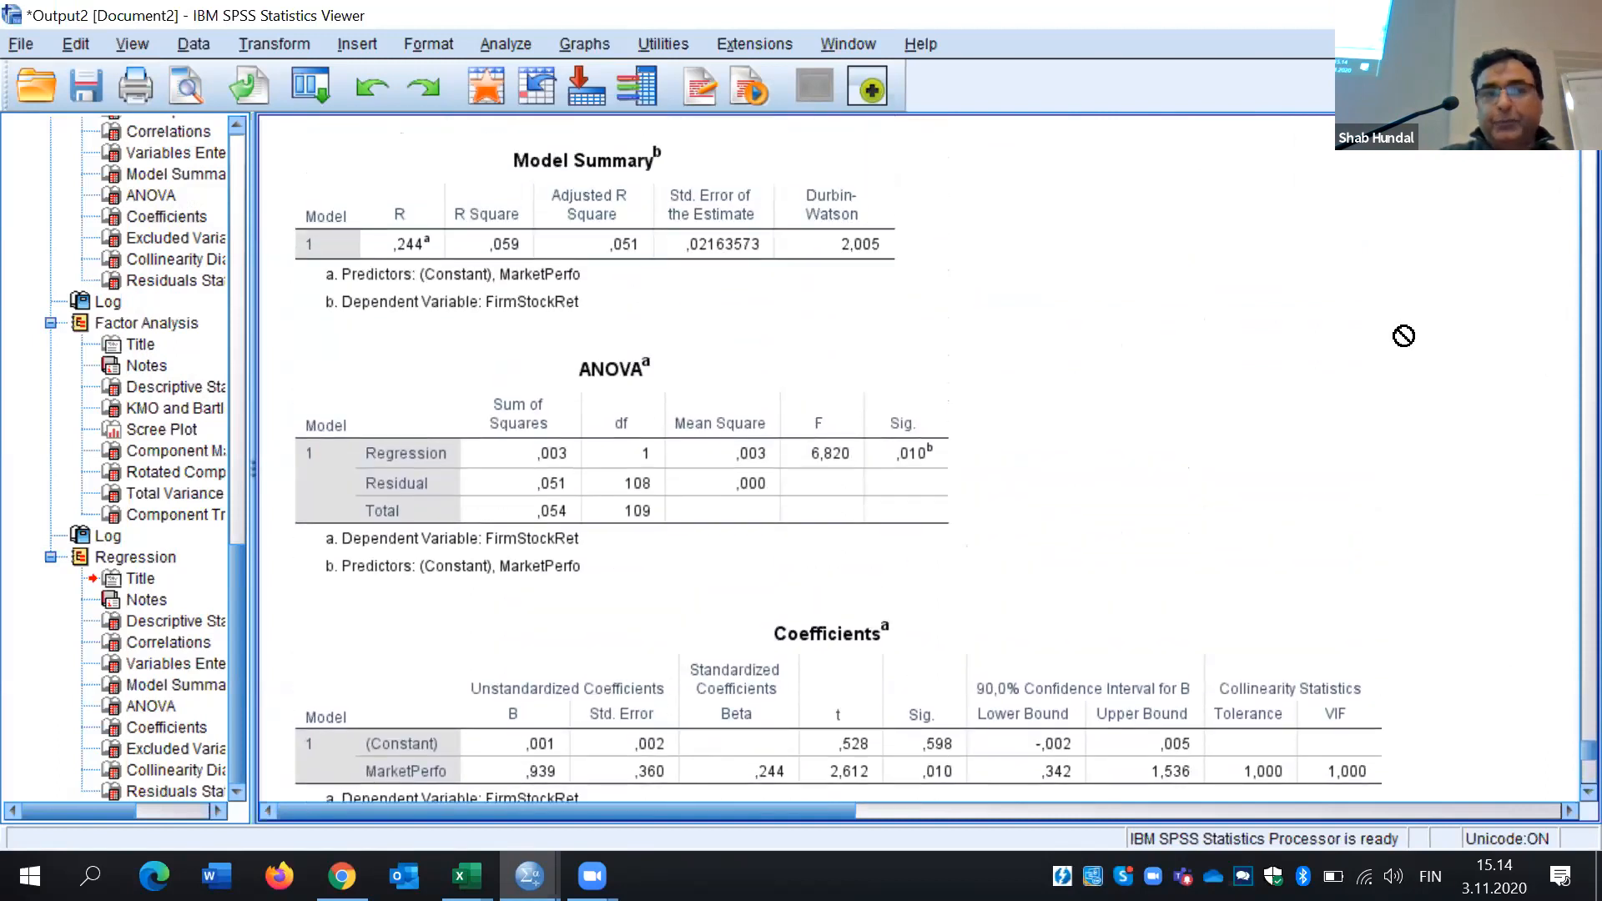
{"action": "left_click", "coordinate": [852, 253]}
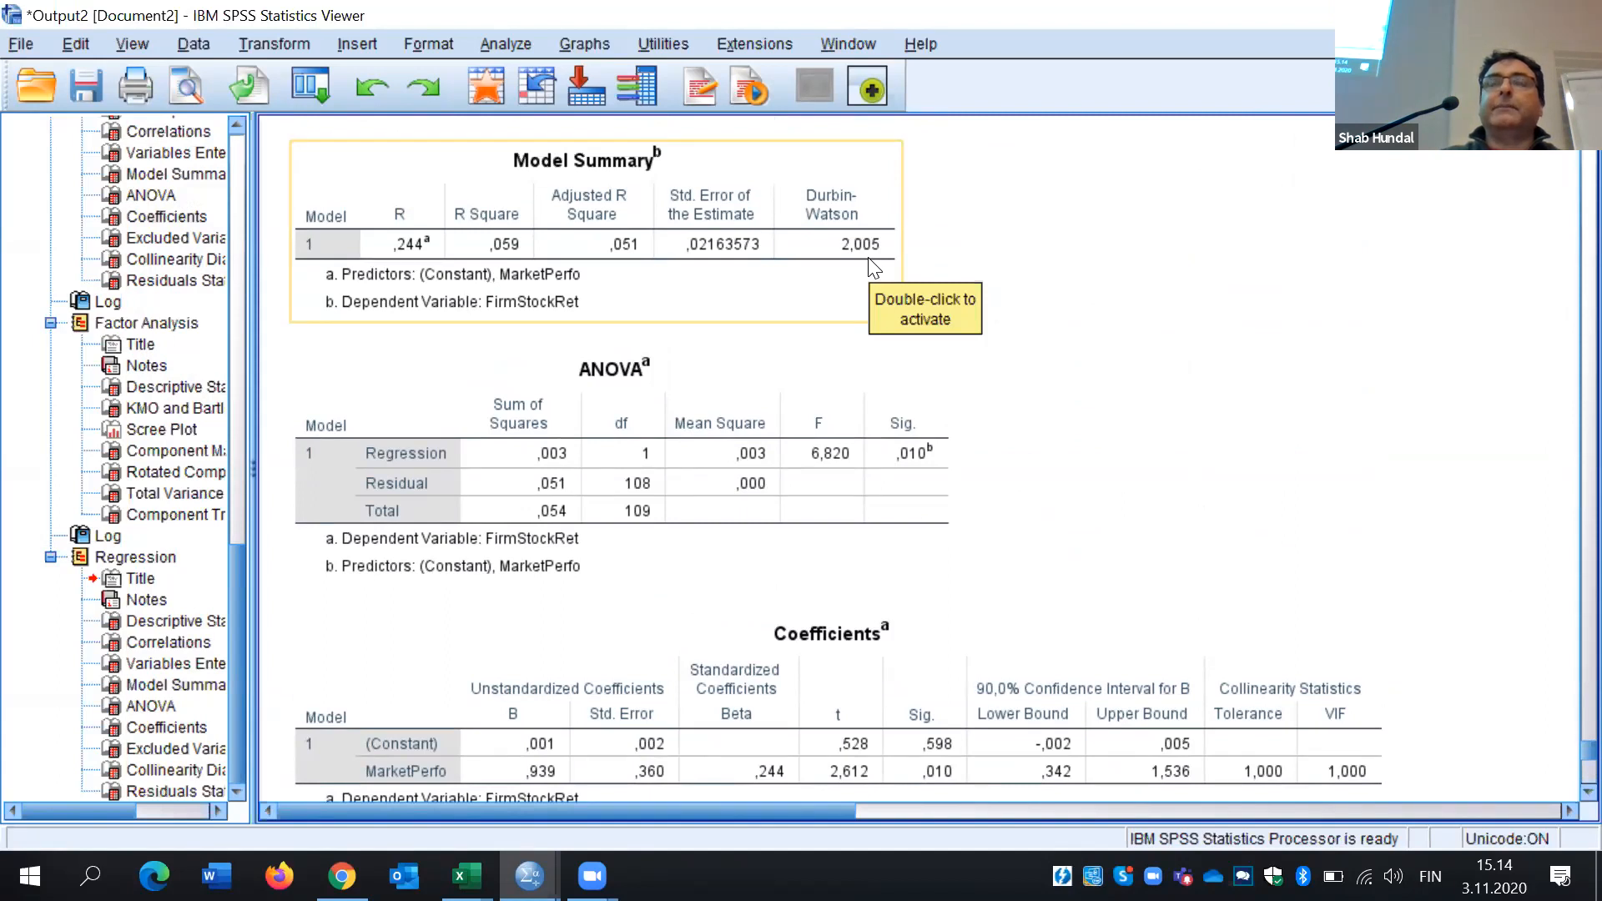
{"action": "left_click_drag", "start_coordinate": [874, 267], "coordinate": [1227, 437]}
{"action": "left_click", "coordinate": [862, 465]}
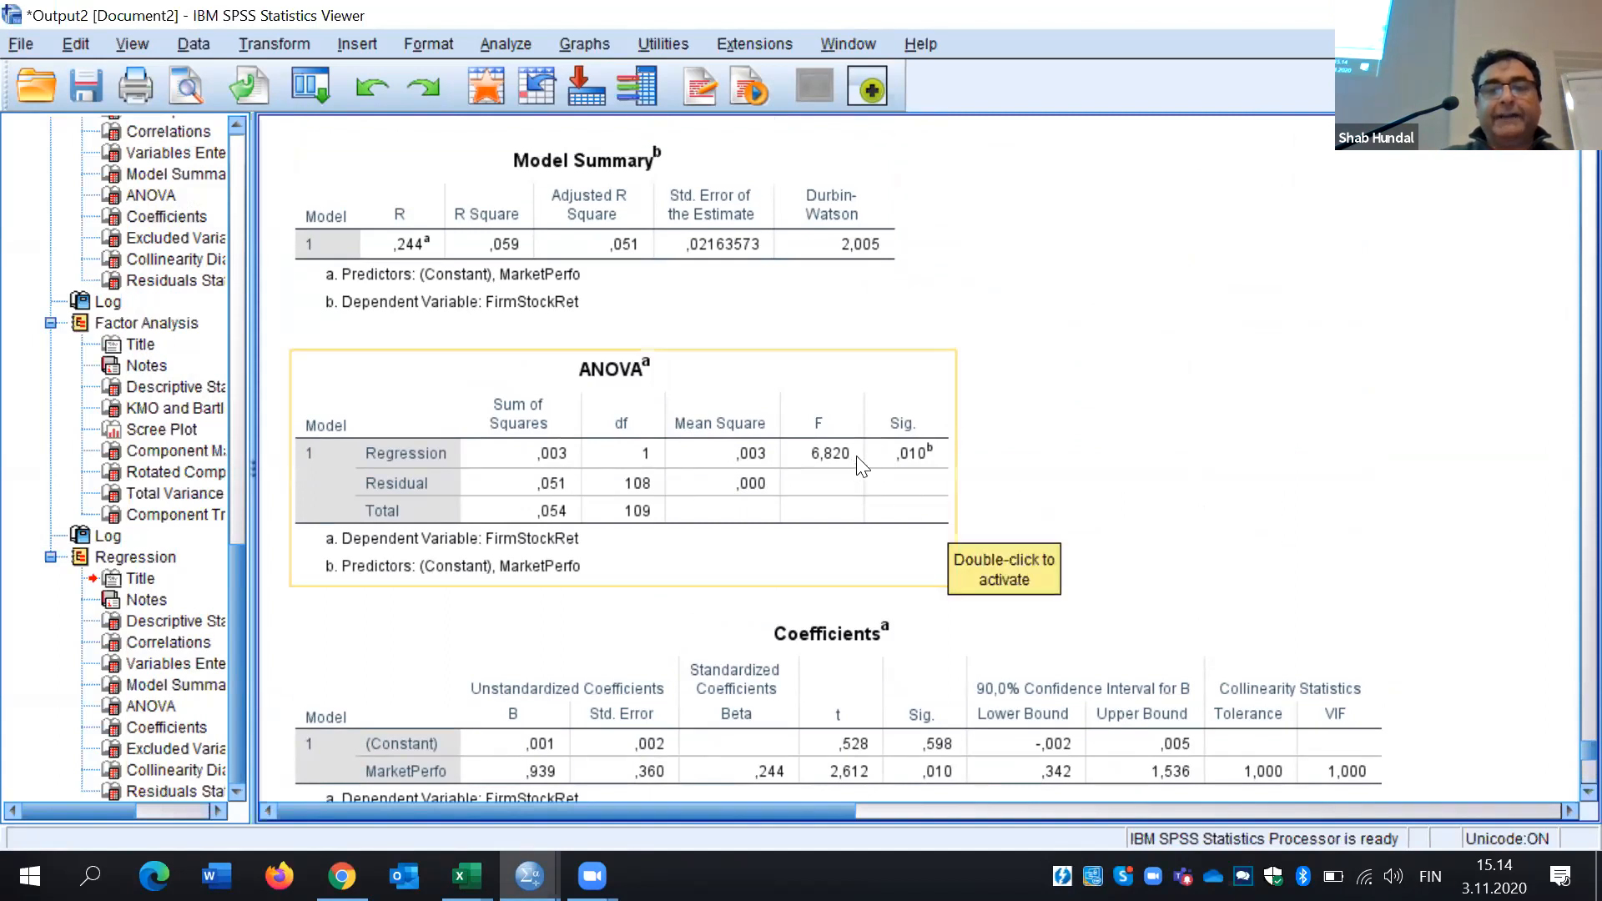
{"action": "left_click_drag", "start_coordinate": [921, 462], "coordinate": [1565, 799]}
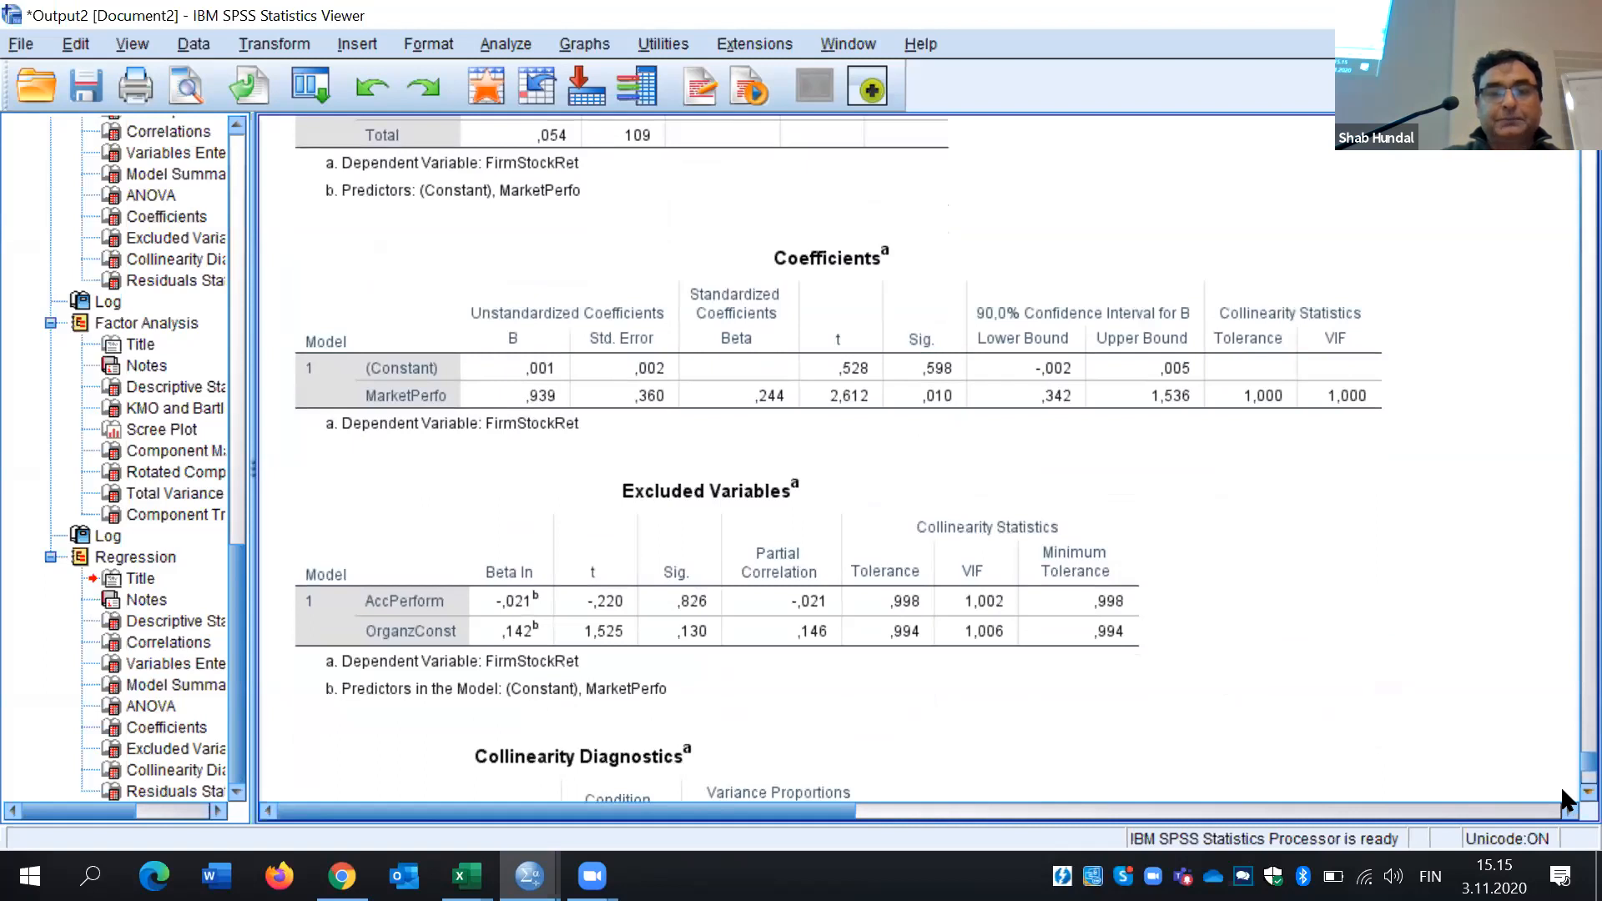
{"action": "left_click_drag", "start_coordinate": [1565, 799], "coordinate": [455, 484]}
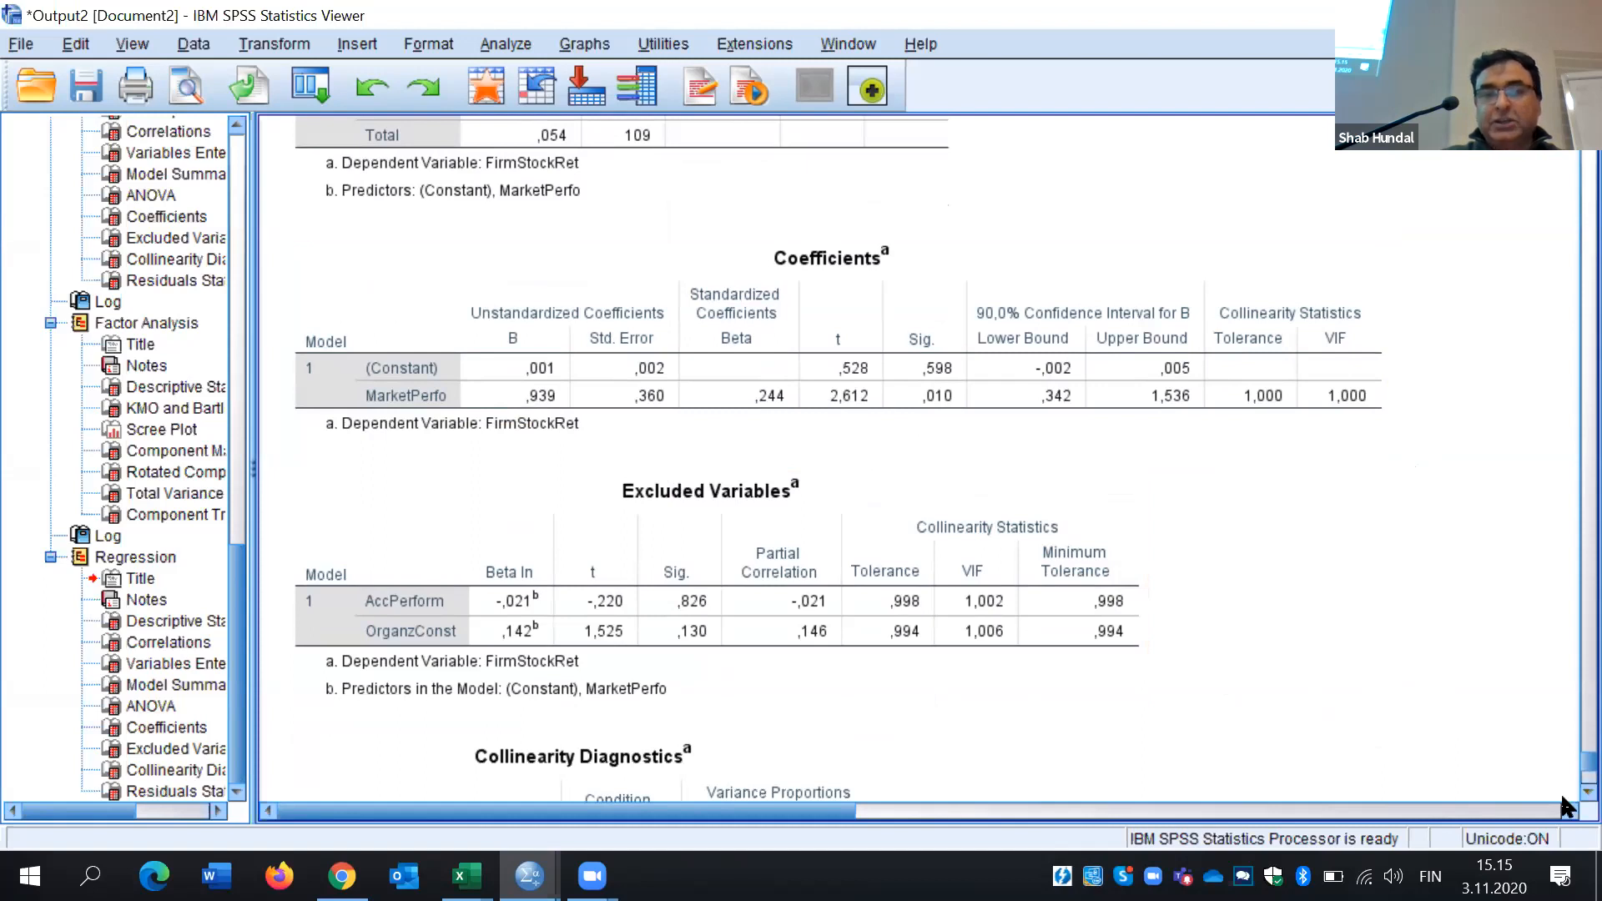
Examine the significance of the excluded variables, the collinearity diagnostics and the residuals statistics of the stepwise regression
{"action": "scroll", "coordinate": [1564, 803], "scroll_direction": "down", "scroll_amount": 3}
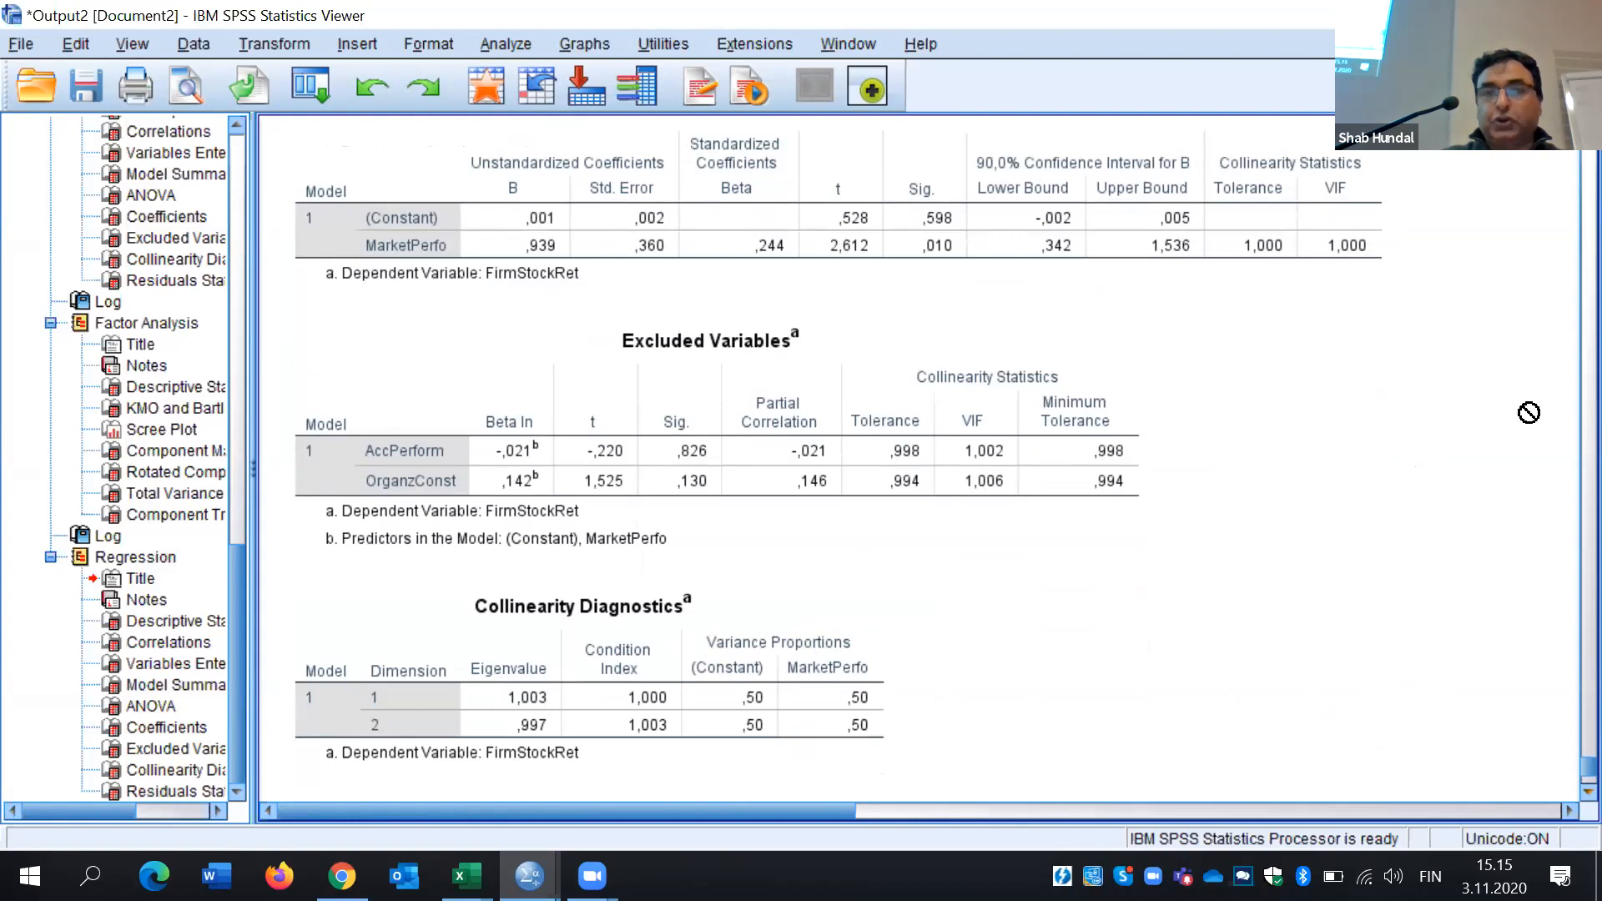
{"action": "left_click", "coordinate": [1356, 292]}
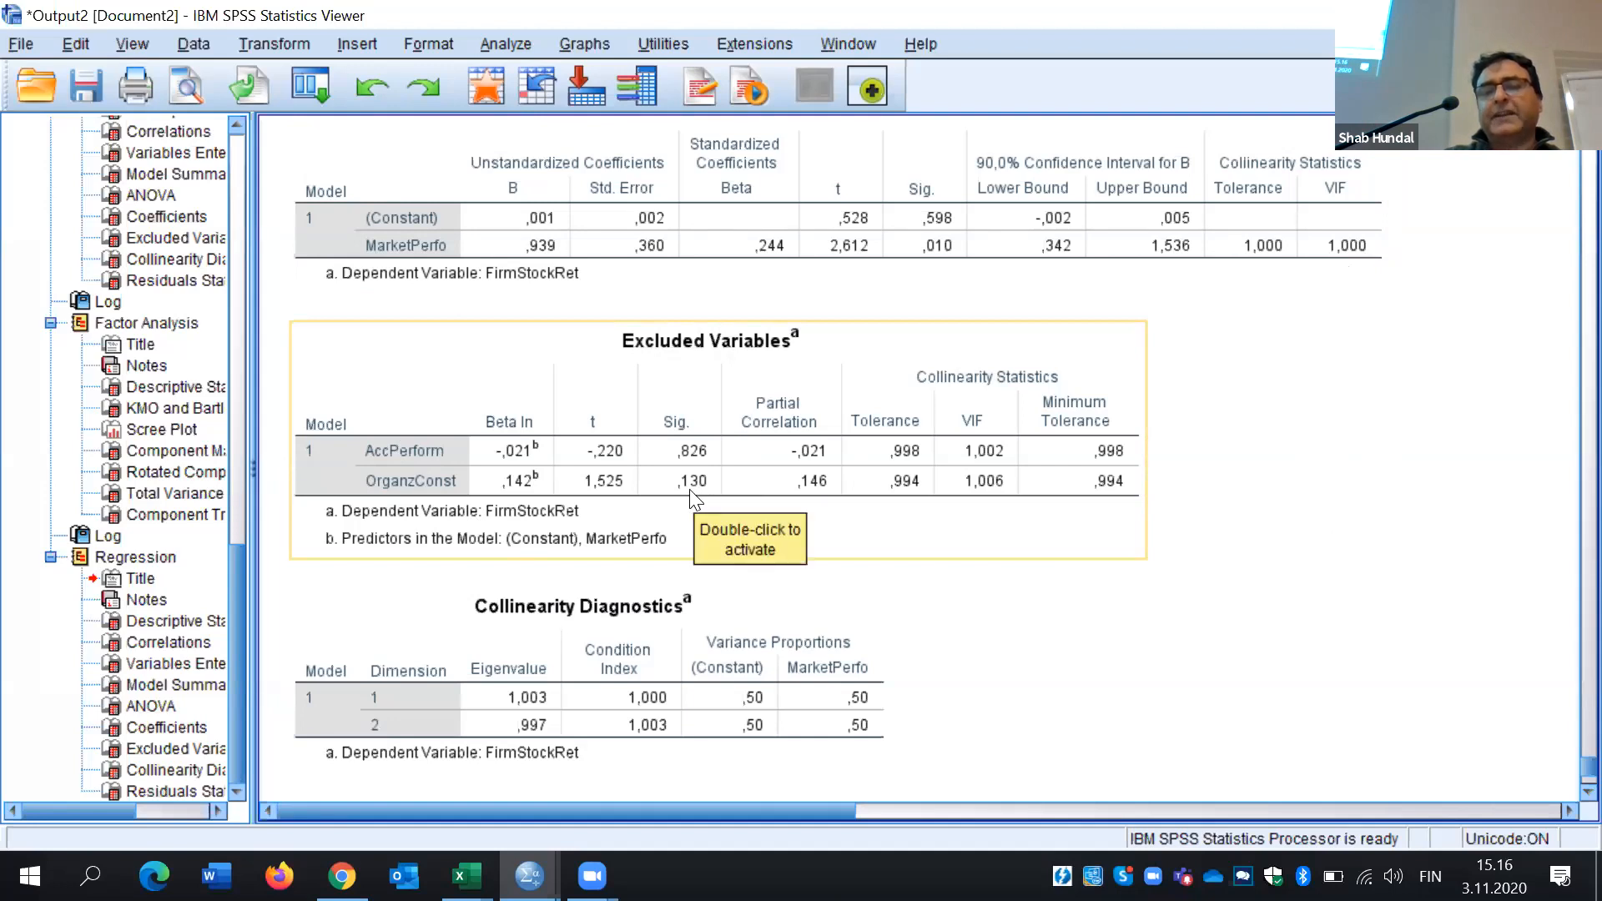
{"action": "left_click_drag", "start_coordinate": [689, 489], "coordinate": [1259, 561]}
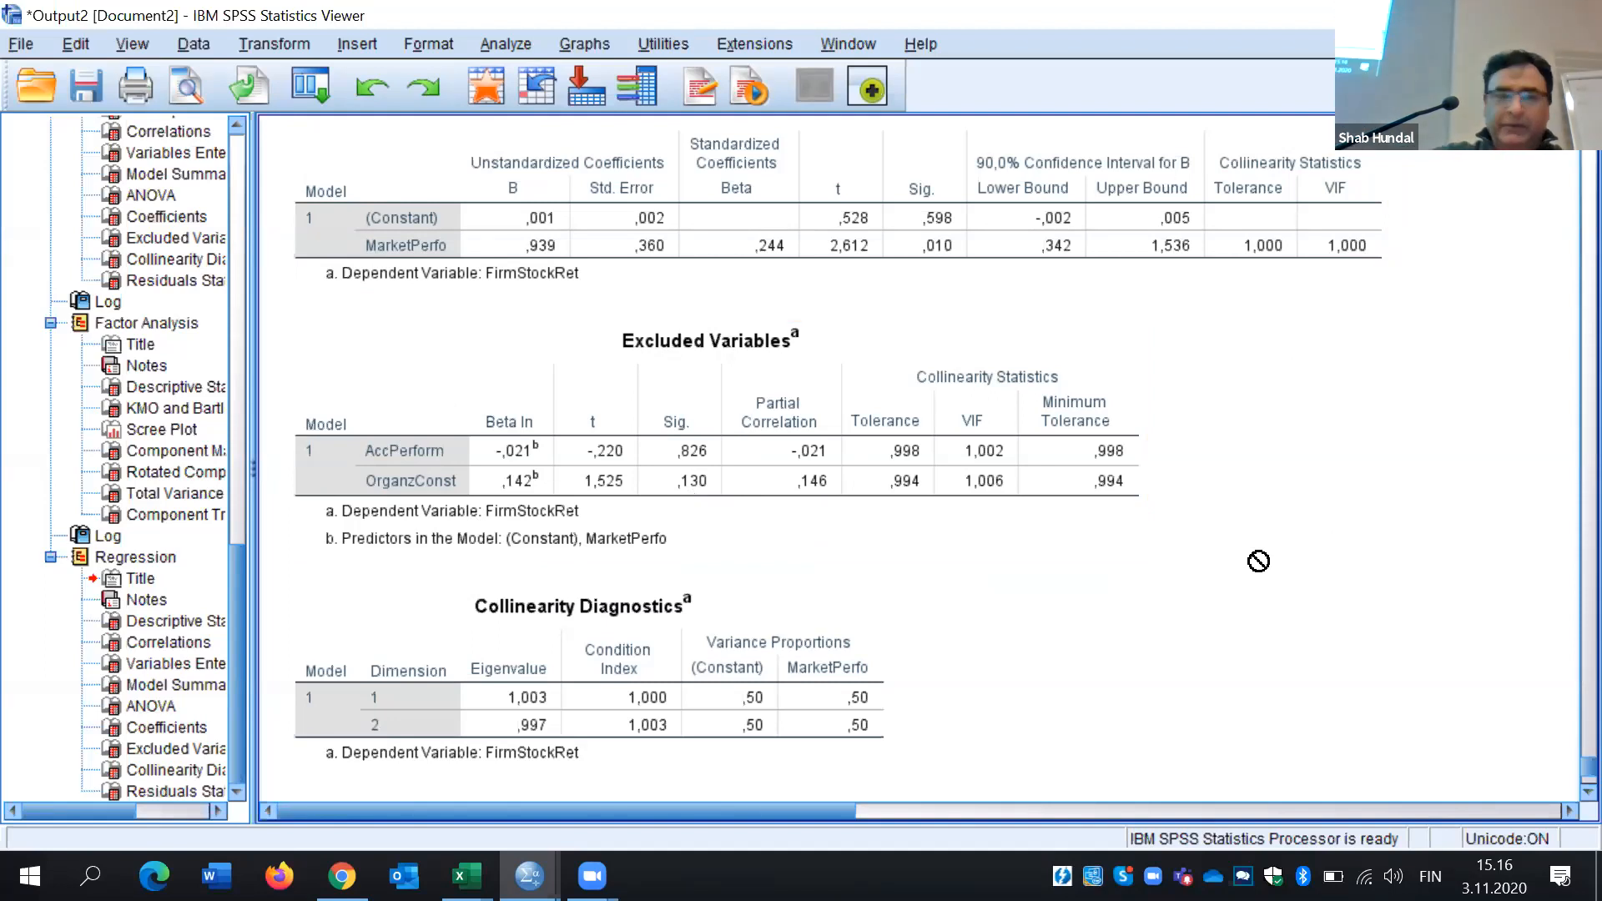
{"action": "left_click_drag", "start_coordinate": [1259, 561], "coordinate": [1343, 554]}
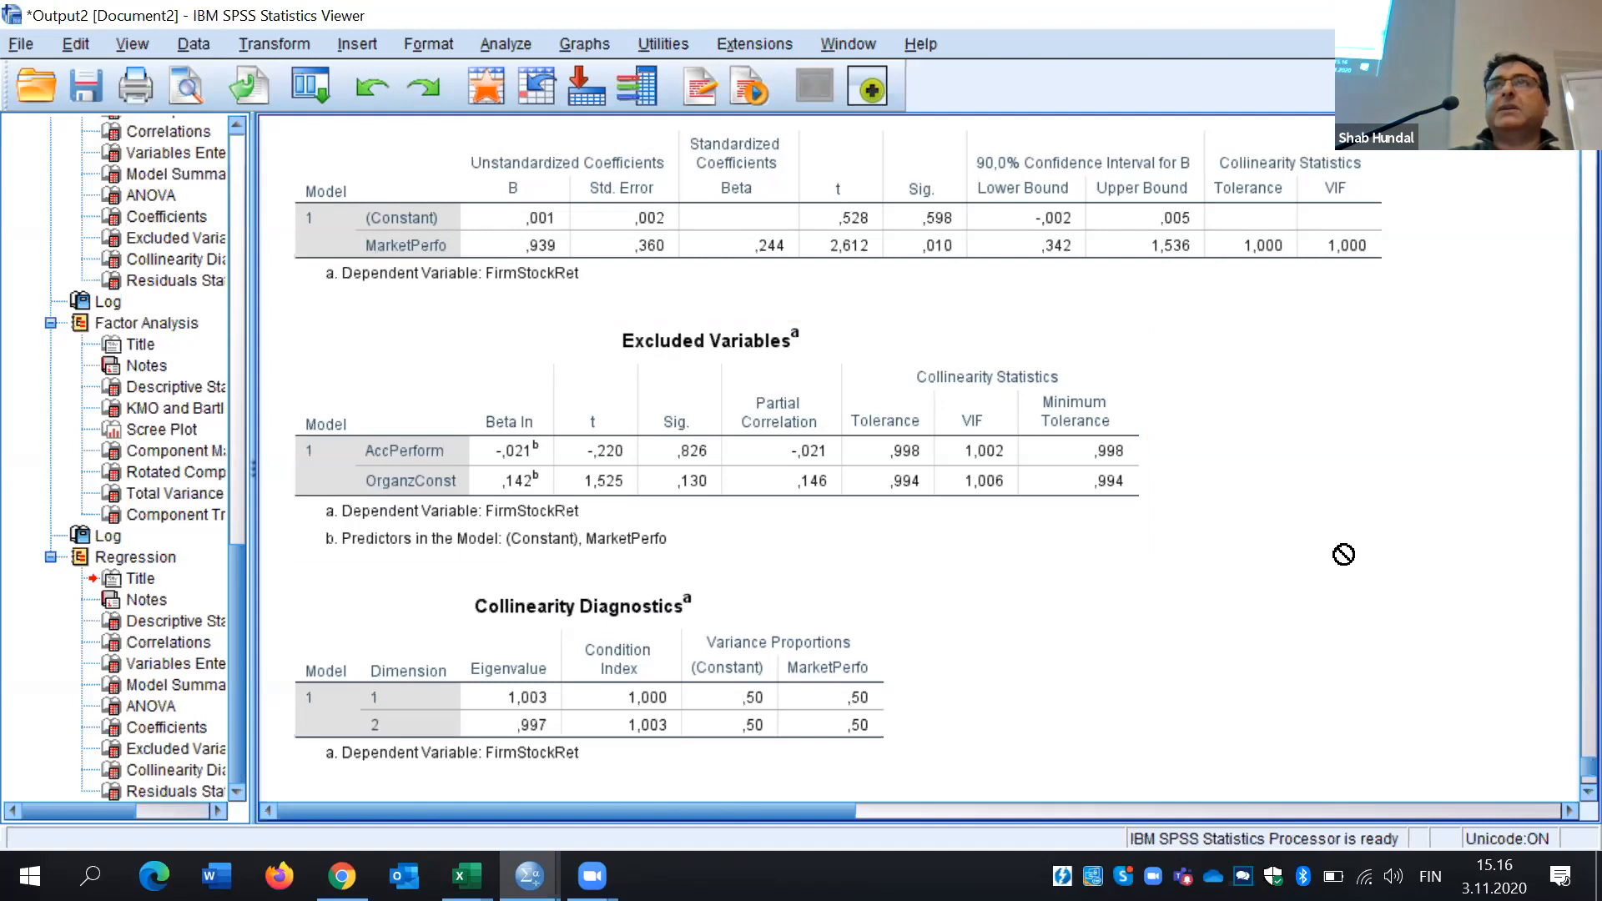
{"action": "left_click_drag", "start_coordinate": [1343, 555], "coordinate": [1547, 697]}
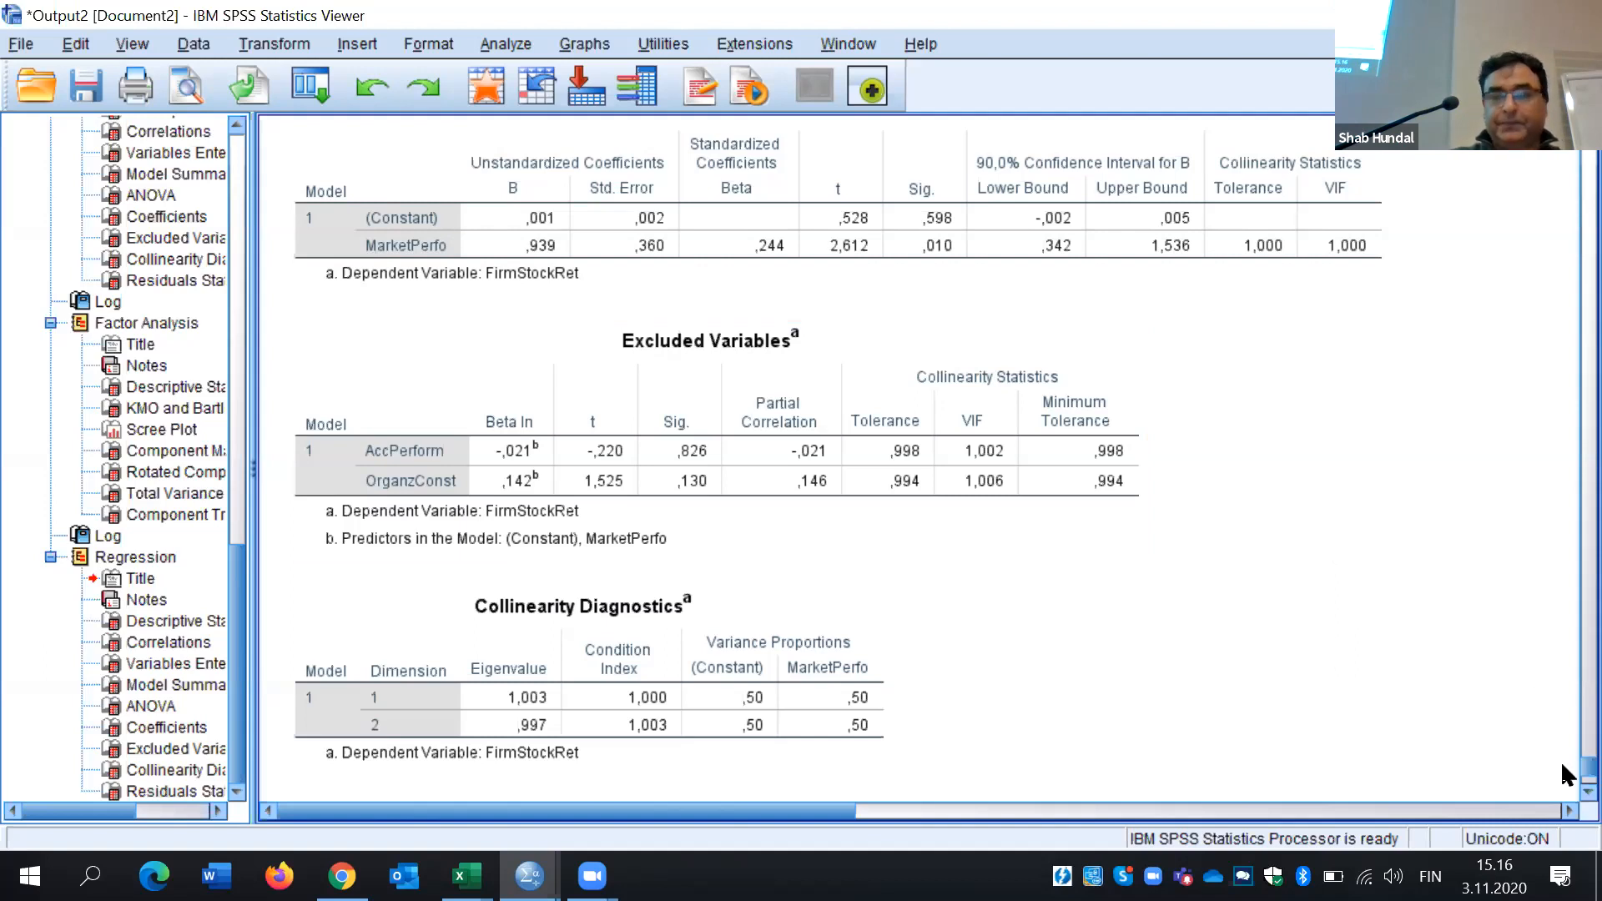
{"action": "scroll", "coordinate": [1564, 789], "scroll_direction": "down", "scroll_amount": 5}
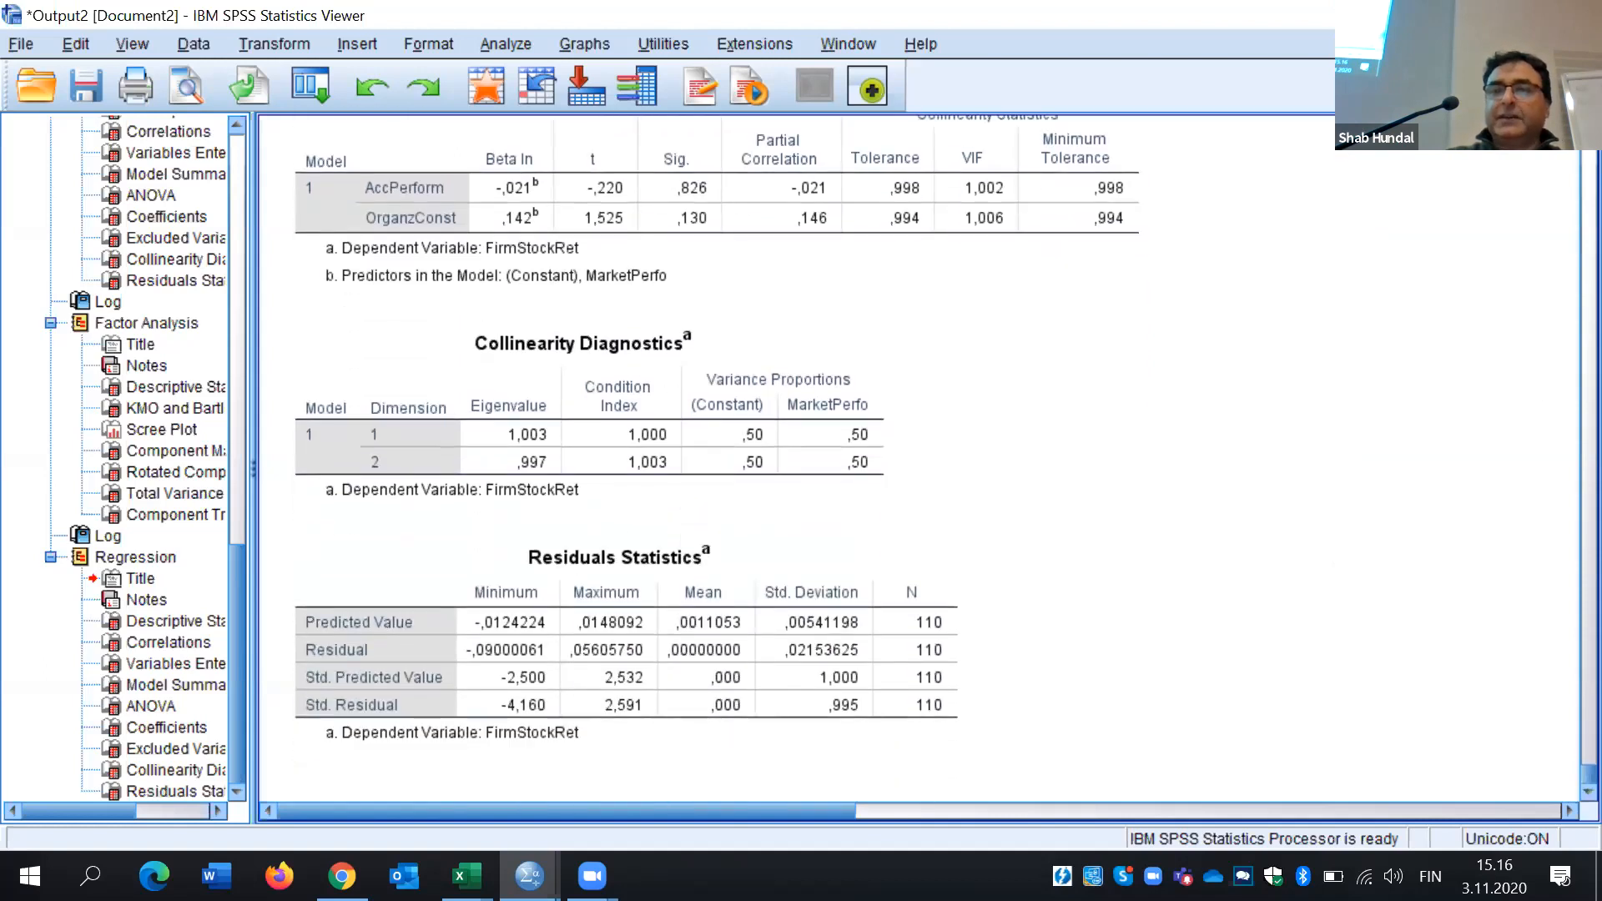
{"action": "scroll", "coordinate": [943, 450], "scroll_direction": "up", "scroll_amount": 5}
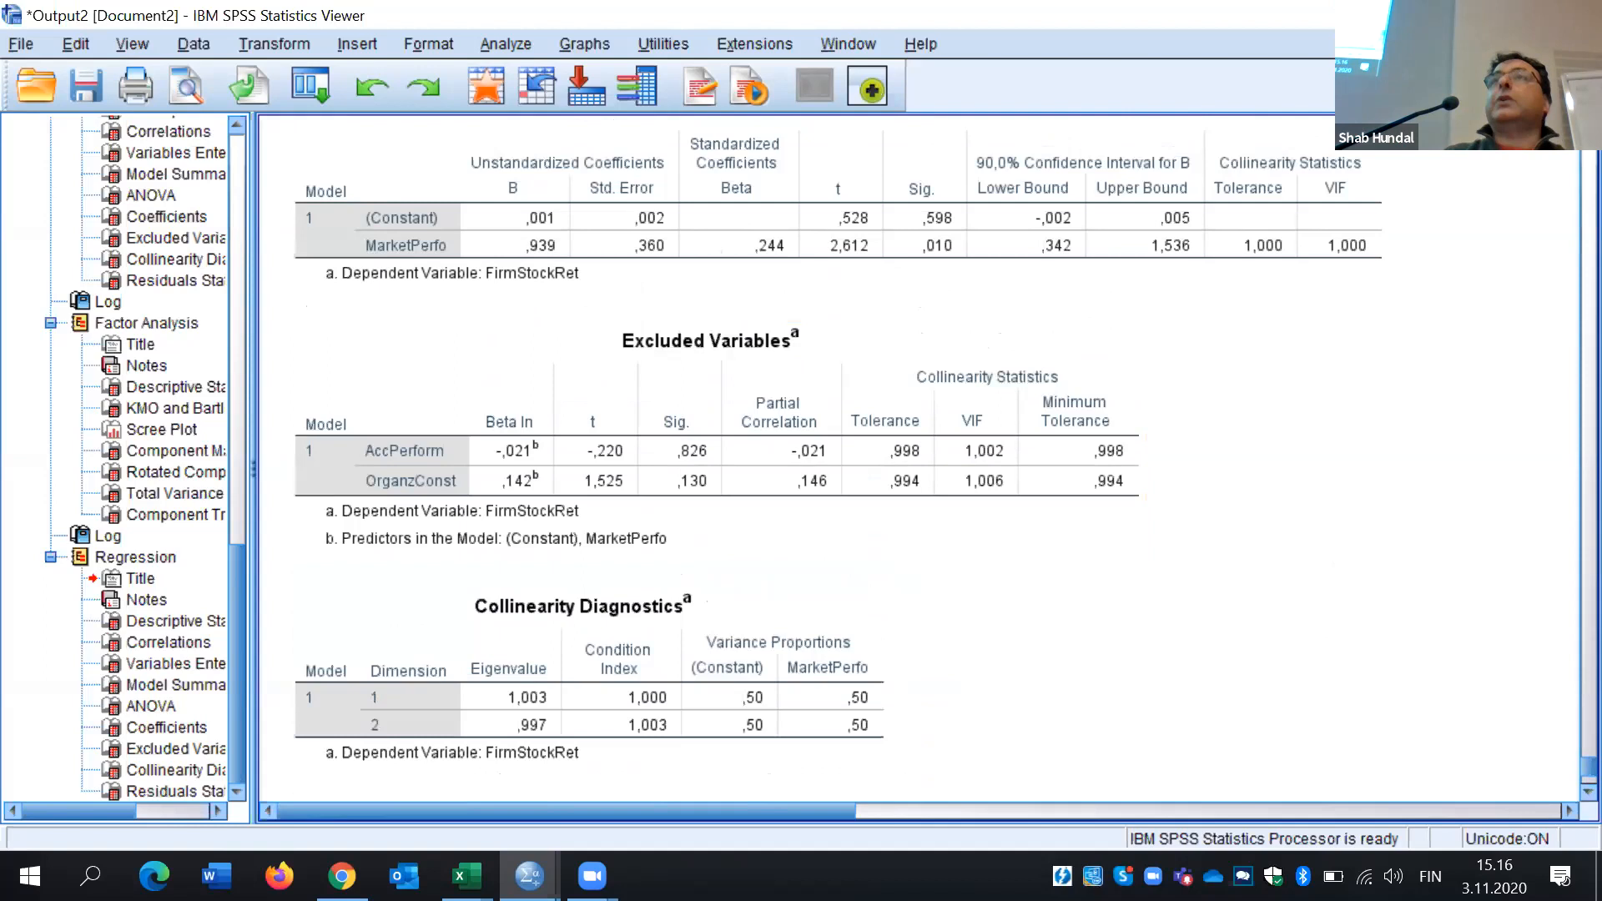